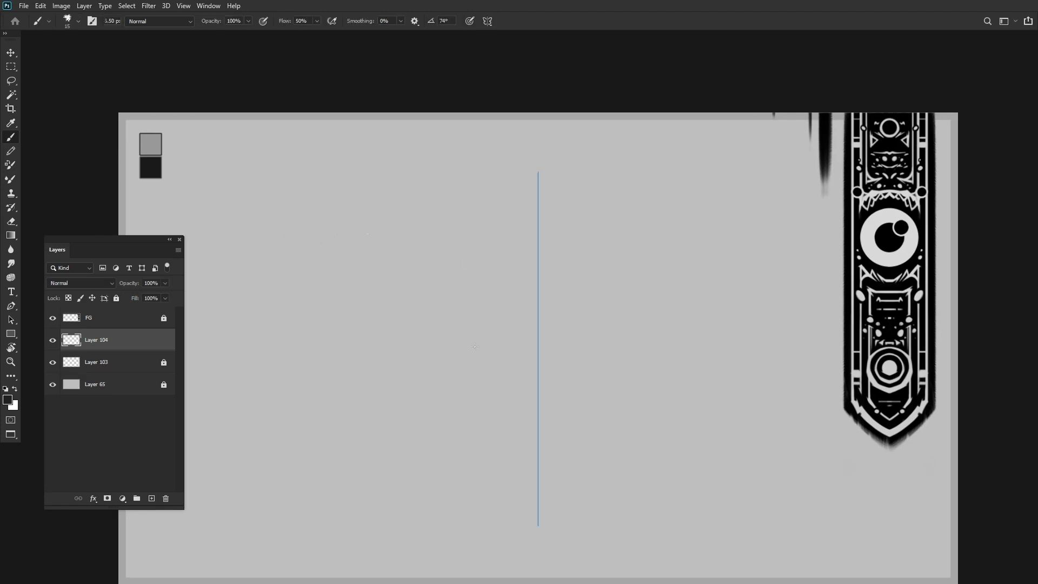
Sketch a symmetrical front-facing mannequin's oval head, neck, shoulders, torso and pelvis along the vertical symmetry axis.
scroll(475, 346, up, 5)
mouse_move(481, 156)
mouse_down()
mouse_move(460, 181)
mouse_move(482, 222)
mouse_move(479, 250)
mouse_move(479, 199)
mouse_move(474, 224)
mouse_up()
scroll(460, 238, down, 2)
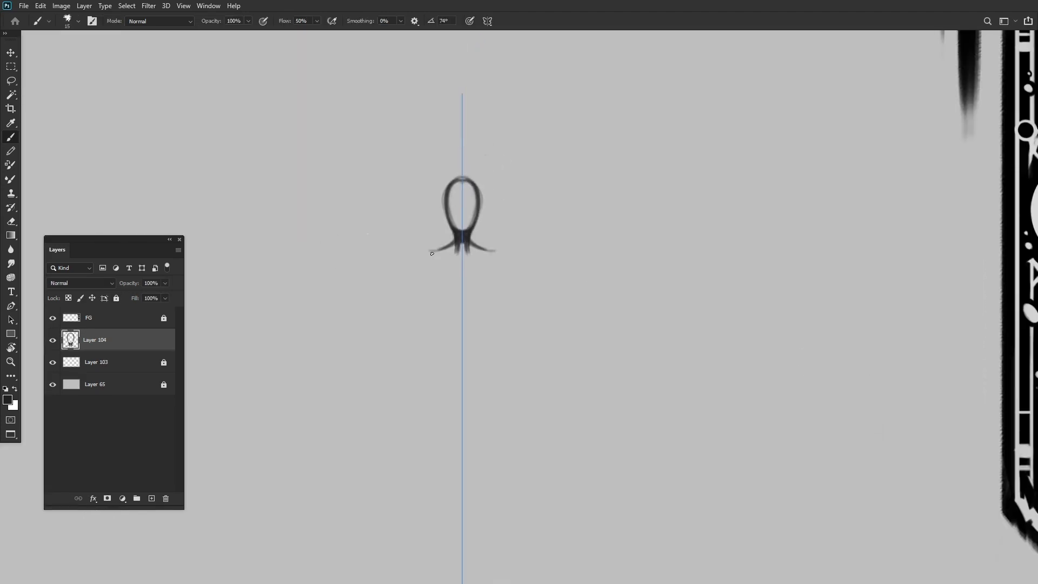
drag(432, 253, 451, 295)
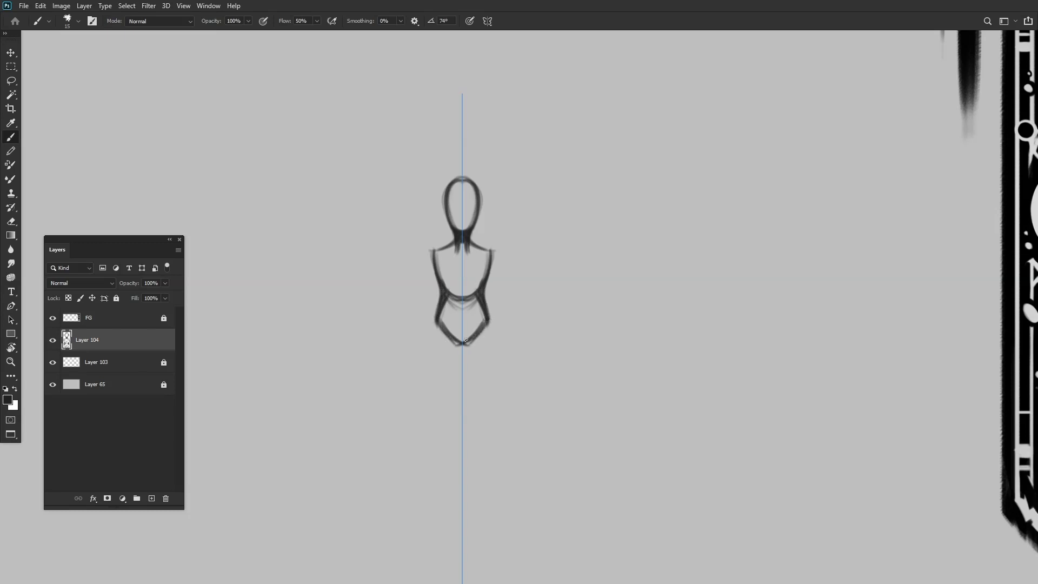
drag(466, 339, 479, 300)
Thicken the mannequin's head outline and add symmetrical shoulders, upper arms and forearms.
scroll(481, 173, up, 2)
mouse_move(460, 178)
mouse_down()
mouse_move(475, 227)
mouse_move(433, 221)
mouse_up()
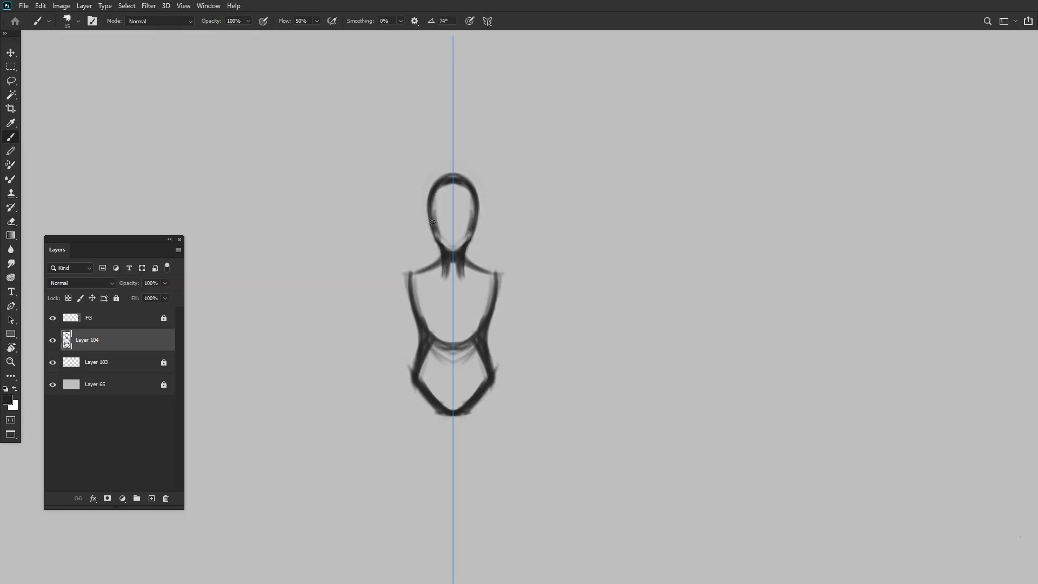
key(ctrl+z)
drag(453, 175, 476, 227)
scroll(500, 226, down, 2)
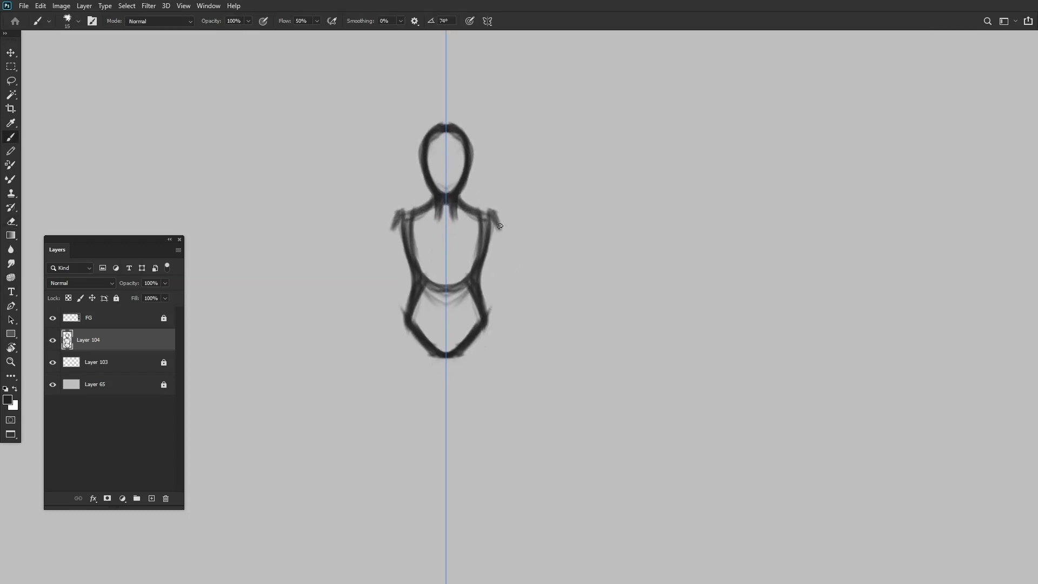
scroll(475, 205, down, 1)
mouse_move(483, 192)
mouse_down()
mouse_move(497, 276)
mouse_move(489, 348)
mouse_up()
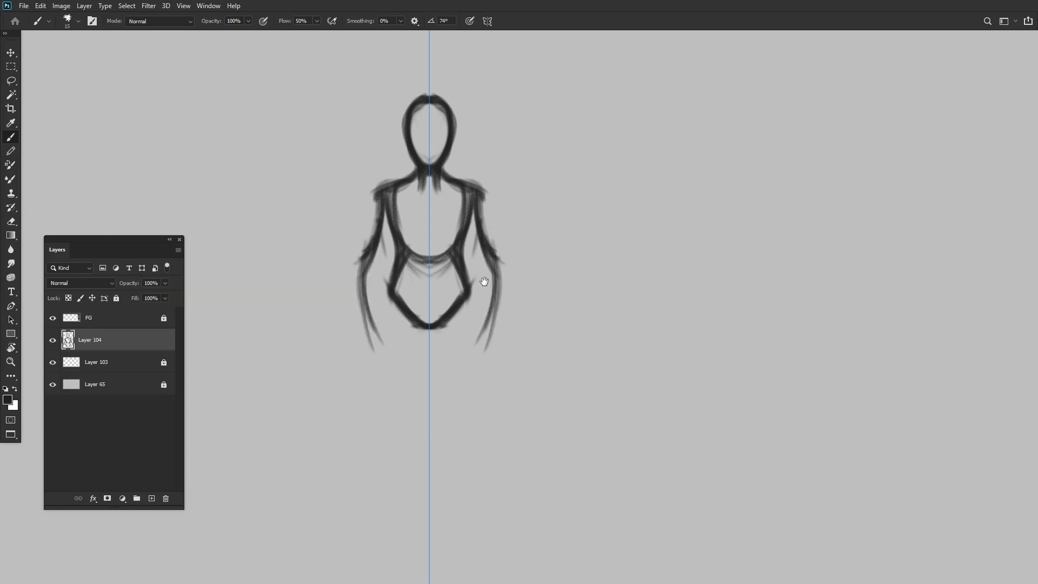
Sketch the mannequin's thighs, knees, lower legs and feet symmetrically below the pelvis.
scroll(484, 283, down, 1)
mouse_move(418, 277)
mouse_down()
mouse_move(449, 443)
mouse_move(475, 441)
mouse_up()
key(ctrl+plus)
scroll(386, 284, up, 2)
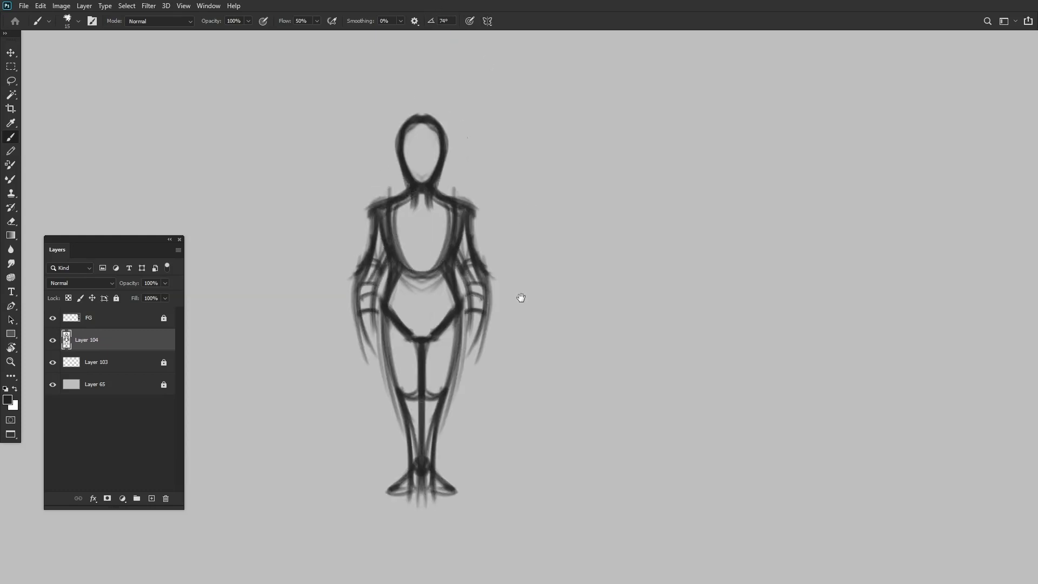
Sketch a thinner-lined gesture figure with tilted shoulders to the right of the mannequin, using a smaller 10 px brush.
scroll(519, 296, up, 3)
scroll(468, 179, down, 3)
scroll(448, 180, right, 3)
scroll(451, 178, up, 2)
mouse_move(448, 181)
mouse_down()
mouse_move(450, 160)
mouse_move(457, 187)
mouse_up()
key([)
drag(459, 192, 464, 216)
drag(463, 280, 427, 388)
drag(459, 289, 454, 362)
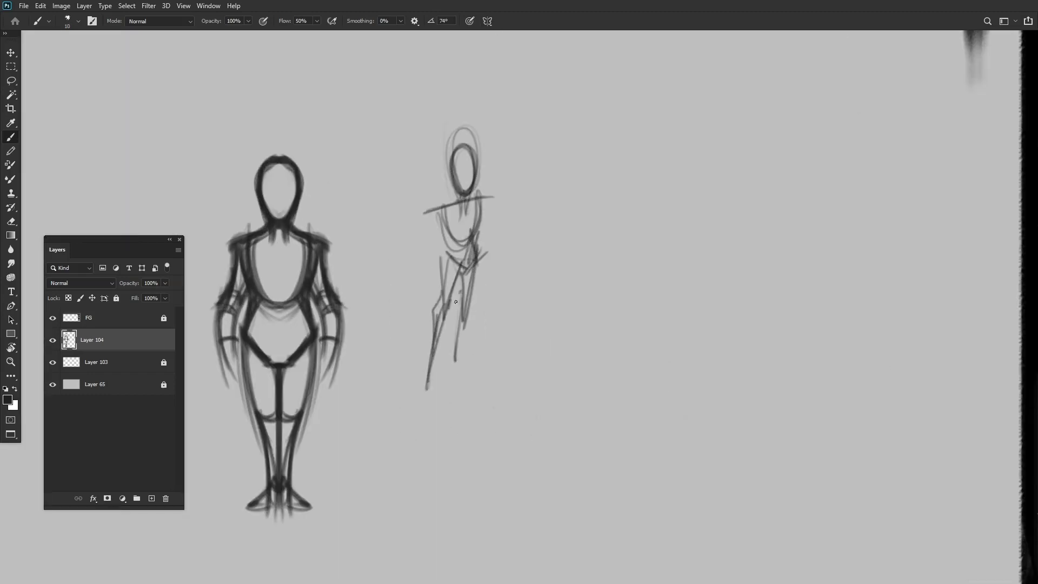
Add a new layer and sketch a tiny standing gesture figure to the left of the mannequin.
scroll(454, 363, down, 2)
scroll(454, 362, left, 3)
key(ctrl+shift+alt+n)
drag(411, 178, 404, 195)
scroll(404, 196, up, 1)
mouse_move(411, 235)
mouse_down()
mouse_move(419, 250)
mouse_move(410, 267)
mouse_move(436, 265)
mouse_up()
scroll(419, 238, up, 2)
Add another new layer and sketch a larger leaning figure with head, tilted torso and legs left of the tiny figure.
scroll(436, 265, down, 2)
scroll(471, 313, left, 3)
key(ctrl+shift+alt+n)
drag(324, 186, 322, 189)
scroll(379, 246, left, 3)
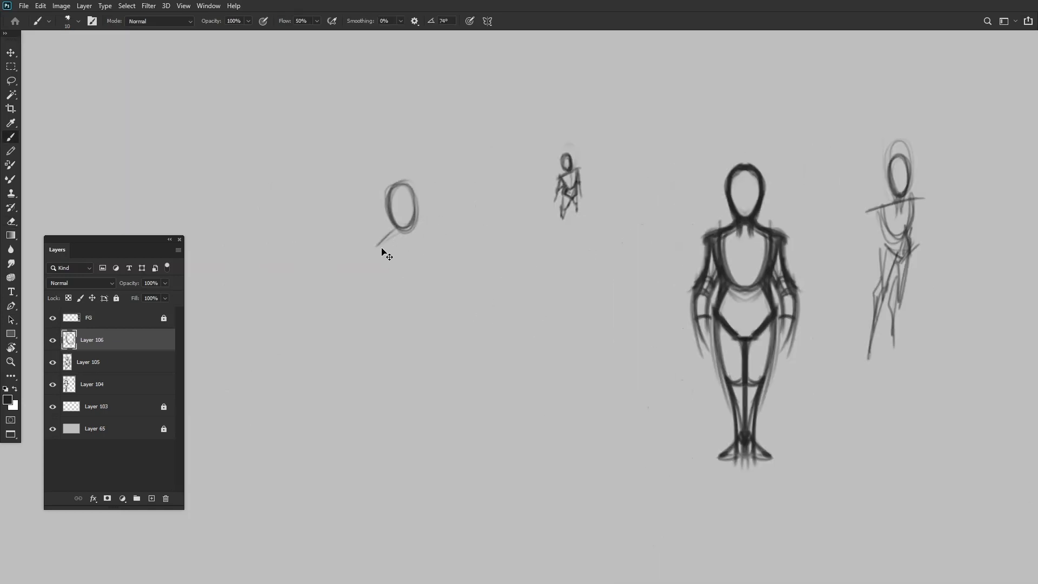
mouse_move(394, 270)
mouse_down()
mouse_move(373, 381)
mouse_move(409, 351)
mouse_up()
Add a new layer and paint a solid dark symmetrical head and upper torso below the mannequin at 100% flow.
scroll(409, 352, down, 2)
key(ctrl+shift+alt+n)
scroll(424, 235, up, 3)
drag(411, 227, 416, 238)
scroll(424, 235, up, 1)
key(shift+0)
drag(411, 200, 412, 293)
key(bracketright)
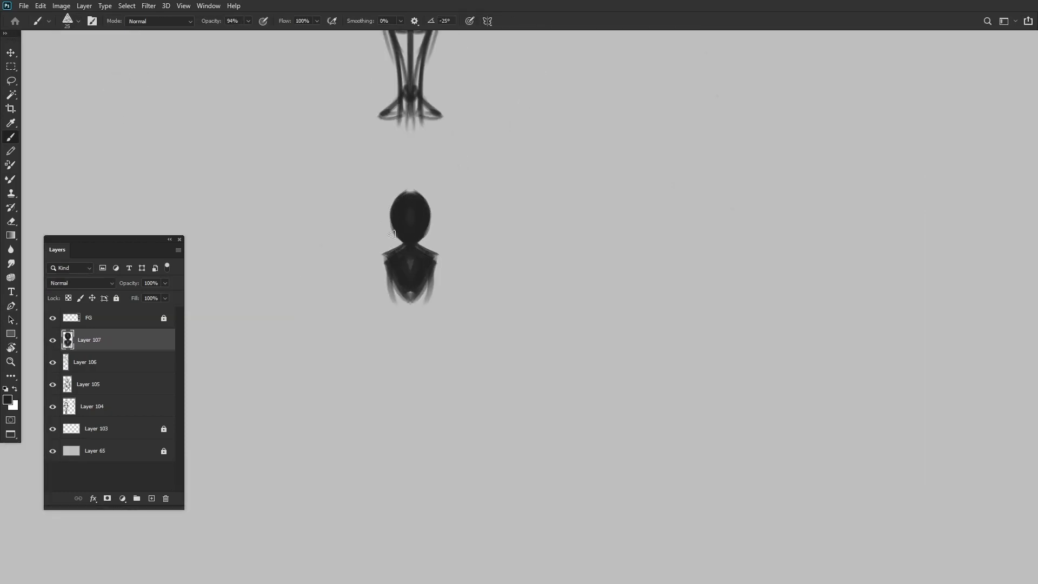
Choose a brush preset with 70% flow, reshape the silhouette's head and extend the torso down to the hips.
scroll(392, 234, up, 2)
right_click(392, 234)
double_click(254, 394)
drag(395, 157, 397, 346)
drag(480, 392, 461, 375)
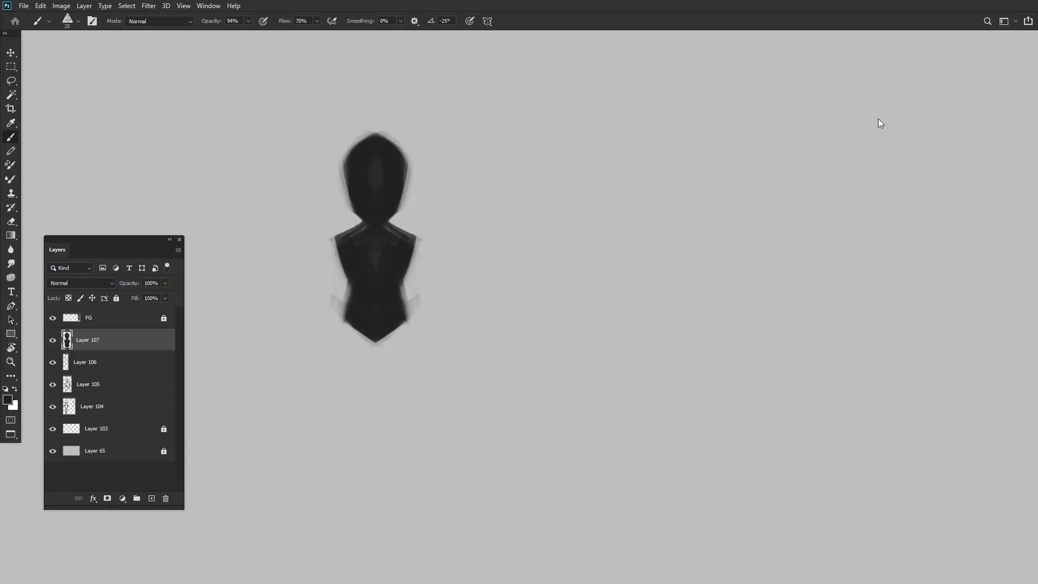
drag(880, 124, 899, 112)
Paint the silhouette's short legs and feet symmetrically with a smaller brush.
key(bracketleft)
key(bracketleft)
mouse_move(394, 325)
mouse_down()
mouse_move(398, 369)
mouse_move(409, 320)
mouse_move(379, 378)
mouse_up()
drag(410, 311, 387, 435)
drag(406, 435, 407, 367)
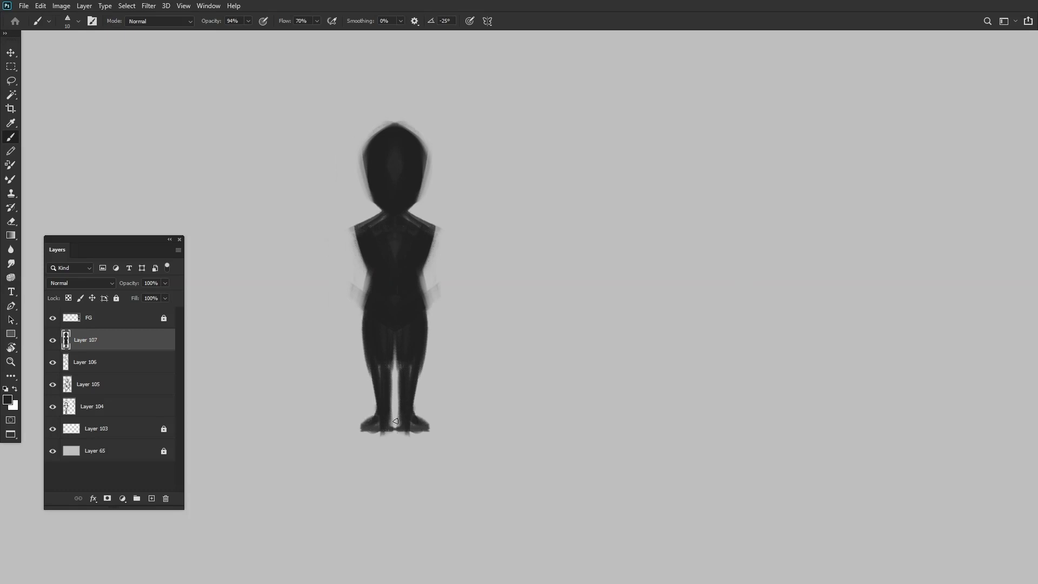
Refine the dark silhouette's head and ears and straighten the sides of its torso.
mouse_move(397, 191)
mouse_down()
mouse_move(404, 222)
mouse_move(347, 291)
mouse_up()
key(bracketright)
drag(430, 243, 447, 291)
Add a new layer beneath the dark silhouette and paint grey arms along both sides of the body.
click(143, 361)
key(ctrl+shift+alt+n)
key(bracketright)
drag(359, 243, 357, 362)
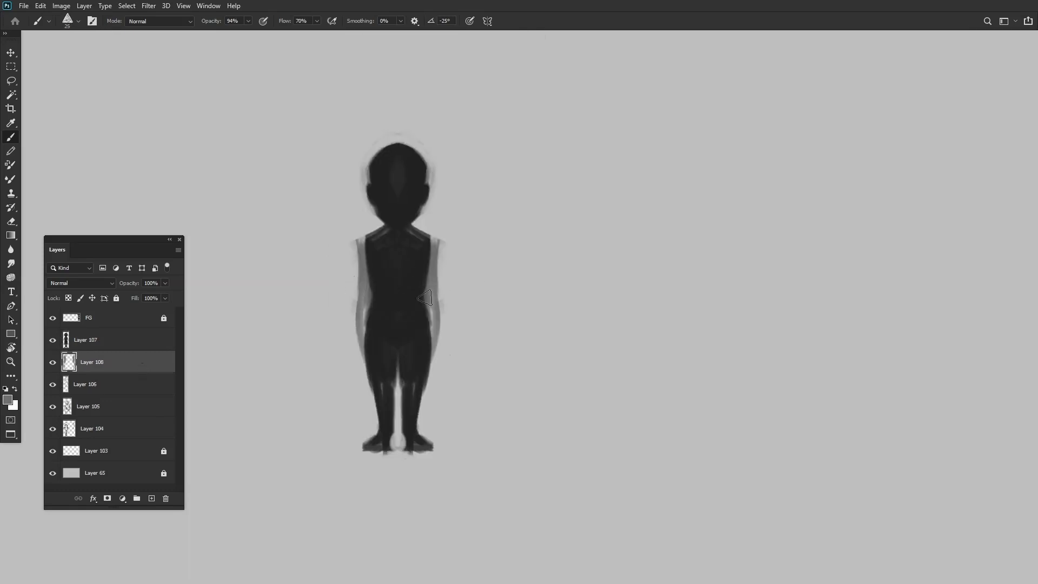
drag(433, 286, 436, 365)
drag(378, 324, 363, 268)
Duplicate the silhouette layer, enlarge the copy beside the original and fill it with grey.
key(alt+bracketright)
key(ctrl+j)
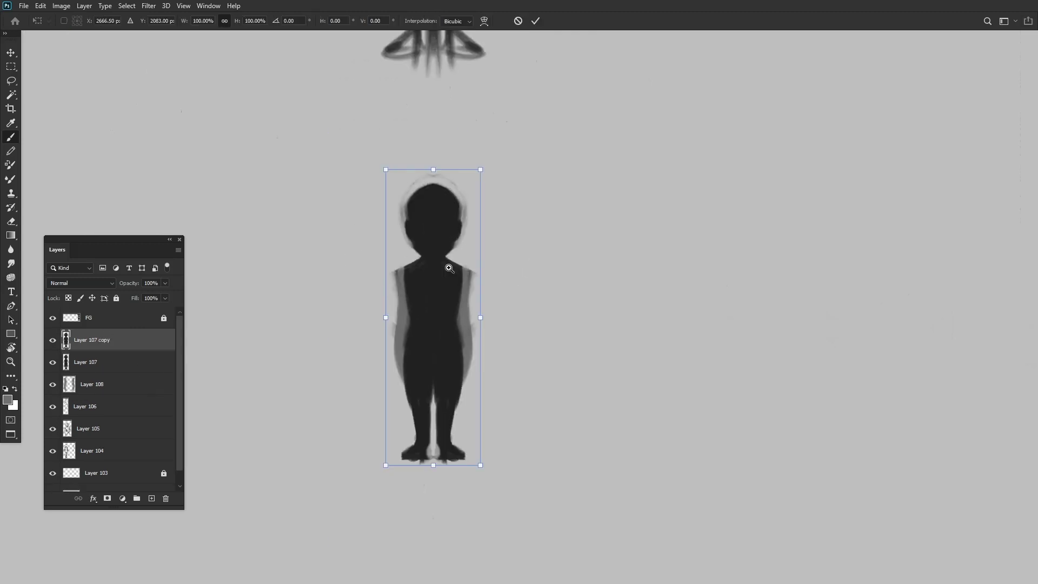
scroll(438, 259, down, 3)
scroll(427, 217, up, 3)
key(alt+BackSpace)
scroll(426, 197, up, 3)
Add a new layer and sketch an oval head outline and shoulder line over the grey silhouette.
key(ctrl+shift+alt+n)
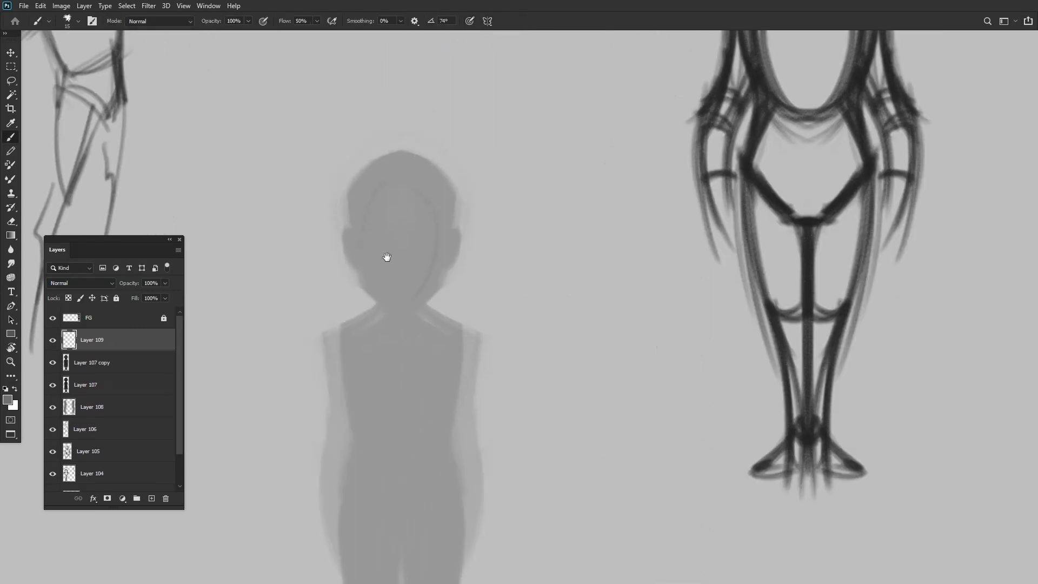
scroll(423, 255, up, 2)
drag(407, 292, 407, 298)
mouse_move(419, 142)
mouse_down()
mouse_move(414, 254)
mouse_move(427, 324)
mouse_up()
scroll(424, 297, down, 3)
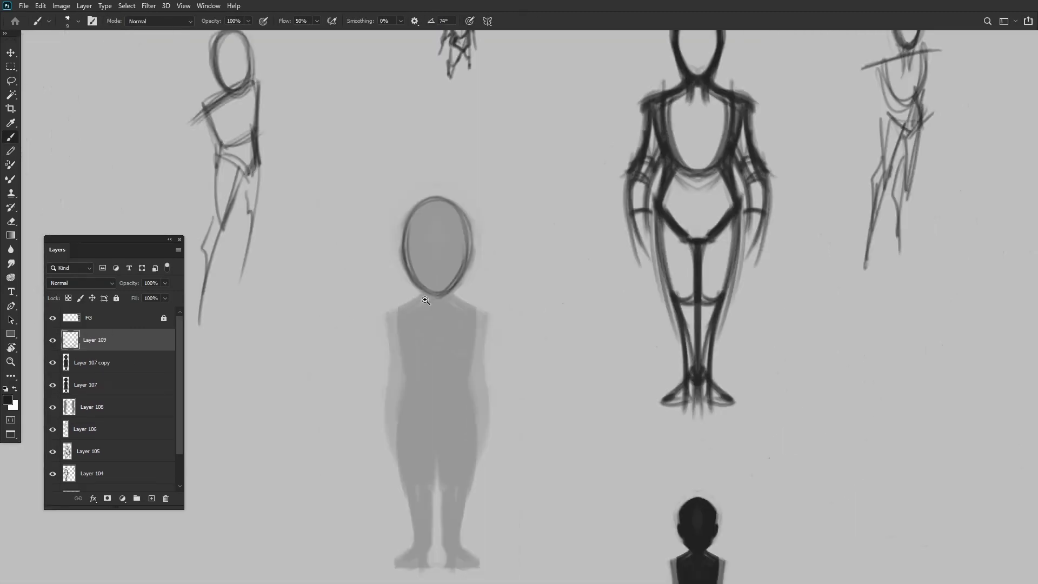
scroll(425, 297, up, 3)
mouse_move(411, 289)
mouse_down()
mouse_move(424, 319)
mouse_move(532, 283)
mouse_up()
On Layer 110, select a square about 281 px wide beside the colour swatches and fill it with the foreground colour.
key(e)
scroll(469, 283, down, 5)
scroll(351, 251, up, 1)
key(m)
drag(276, 163, 322, 209)
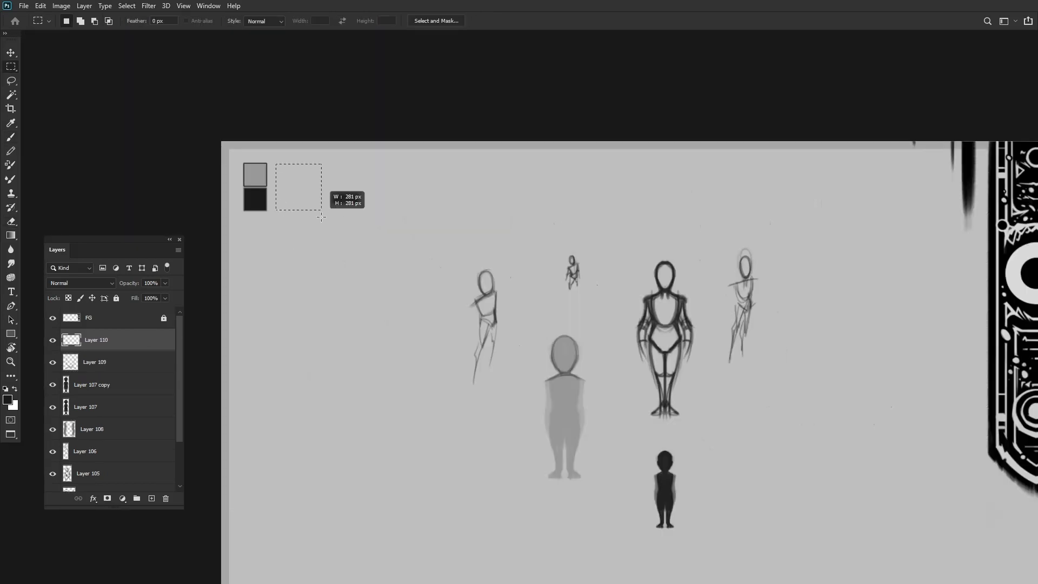
key(alt+BackSpace)
key(ctrl+d)
On Layer 109, sketch the shoulder line, ribcage oval and pelvis shape over the grey silhouette.
key(b)
click(172, 363)
scroll(627, 422, up, 4)
drag(325, 259, 346, 351)
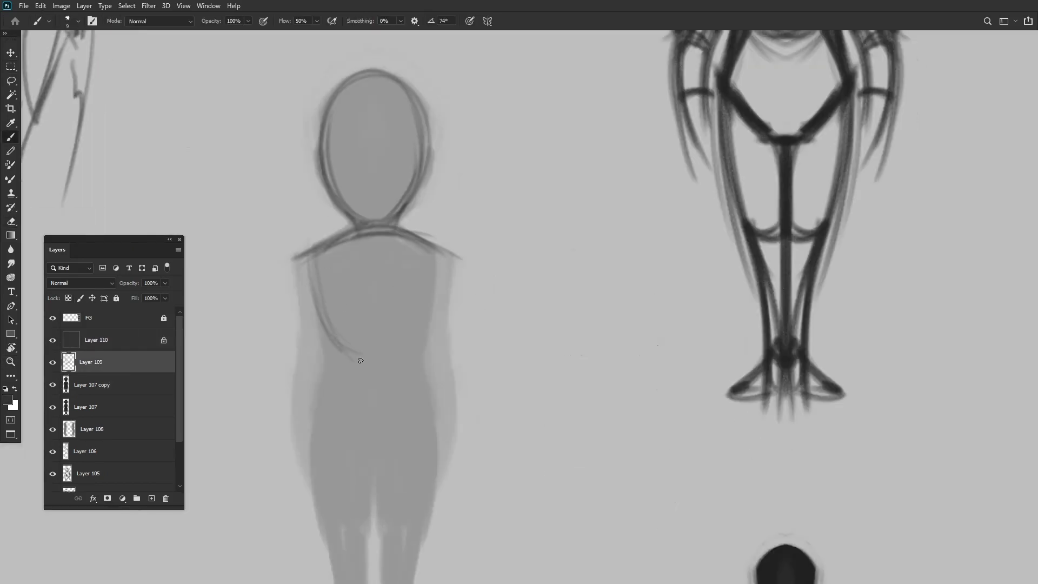
drag(346, 221, 438, 227)
scroll(364, 306, down, 1)
drag(425, 316, 363, 306)
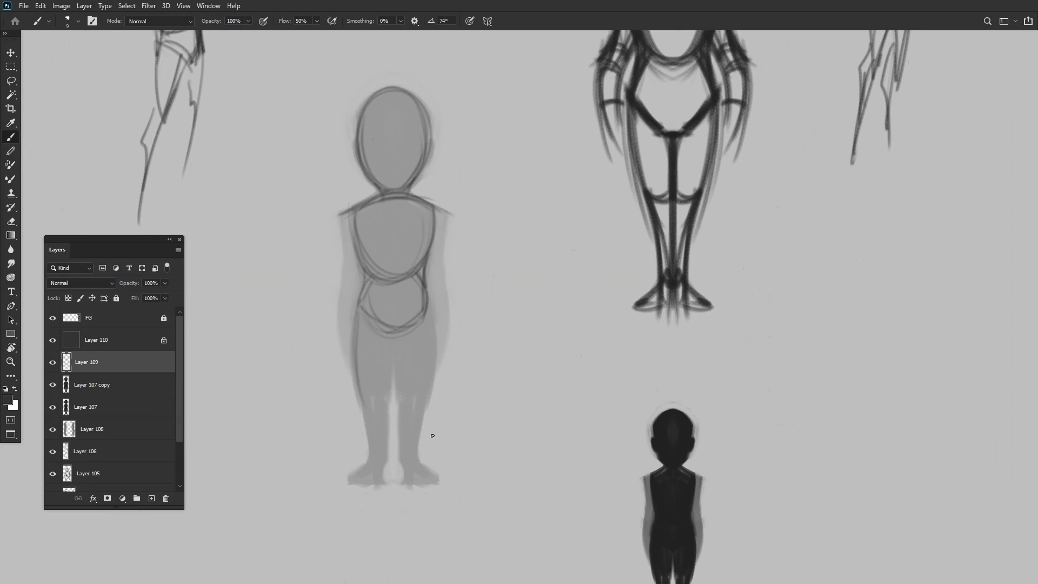
Sketch the thighs, knee curves, lower leg and foot over the grey silhouette's legs.
scroll(432, 436, up, 1)
drag(373, 386, 398, 320)
drag(444, 361, 427, 465)
Duplicate the grey silhouette layer, place the copy left of the sketched figure and move it above Layer 109.
scroll(432, 379, down, 3)
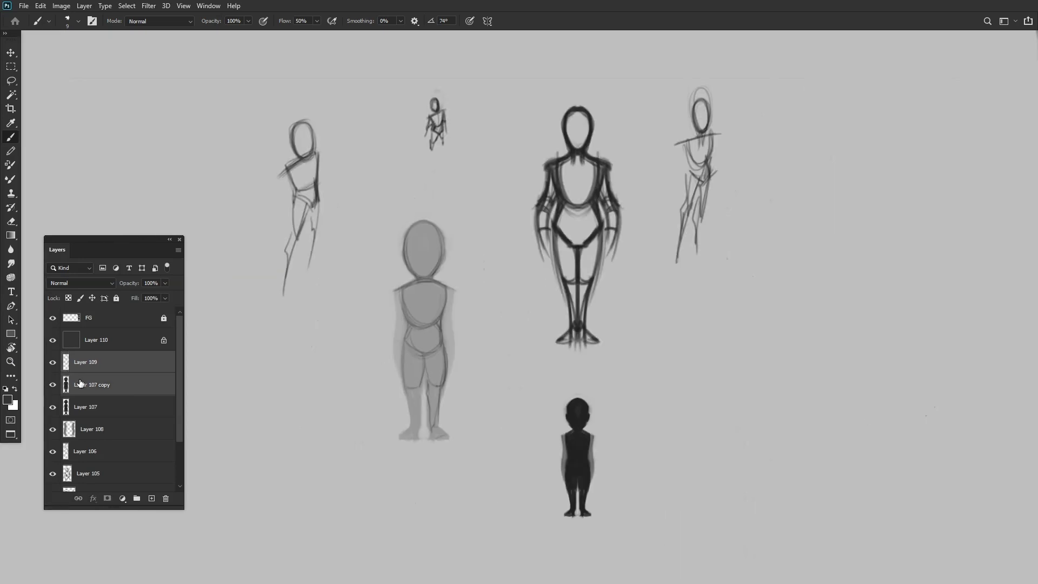
click(102, 384)
key(ctrl+j)
scroll(433, 324, up, 3)
drag(104, 384, 122, 356)
Add a new layer, choose a different brush preset and outline the copied silhouette's head and ears with angular strokes.
key(ctrl+shift+alt+n)
scroll(540, 324, up, 2)
right_click(195, 97)
double_click(260, 327)
scroll(378, 243, up, 2)
drag(315, 191, 322, 236)
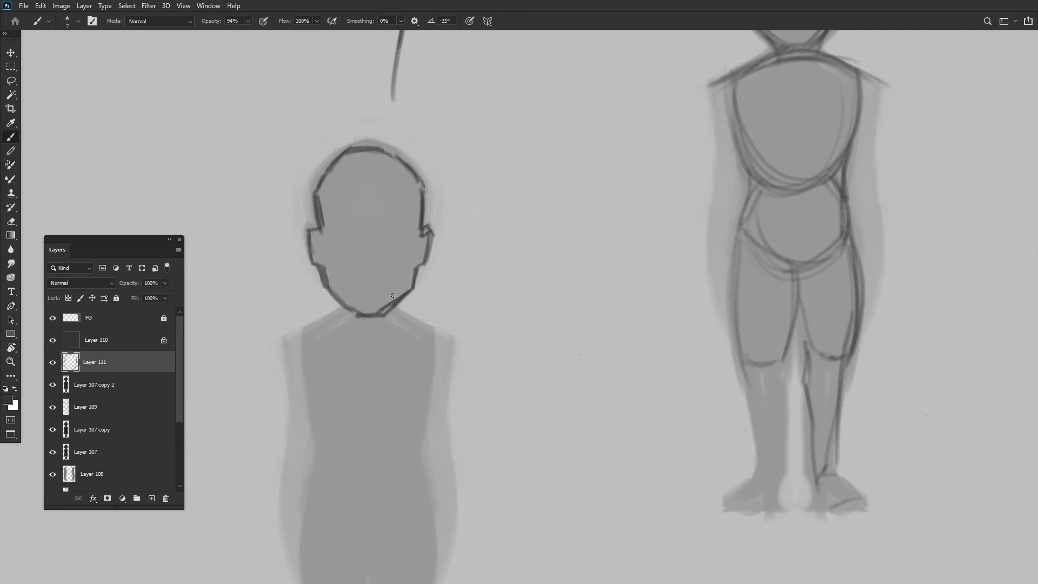
drag(391, 296, 426, 247)
Outline the copied silhouette's neck, shoulders, arms and torso sides with short angular strokes.
mouse_move(354, 274)
mouse_down()
mouse_move(380, 263)
mouse_move(487, 298)
mouse_up()
scroll(315, 274, down, 1)
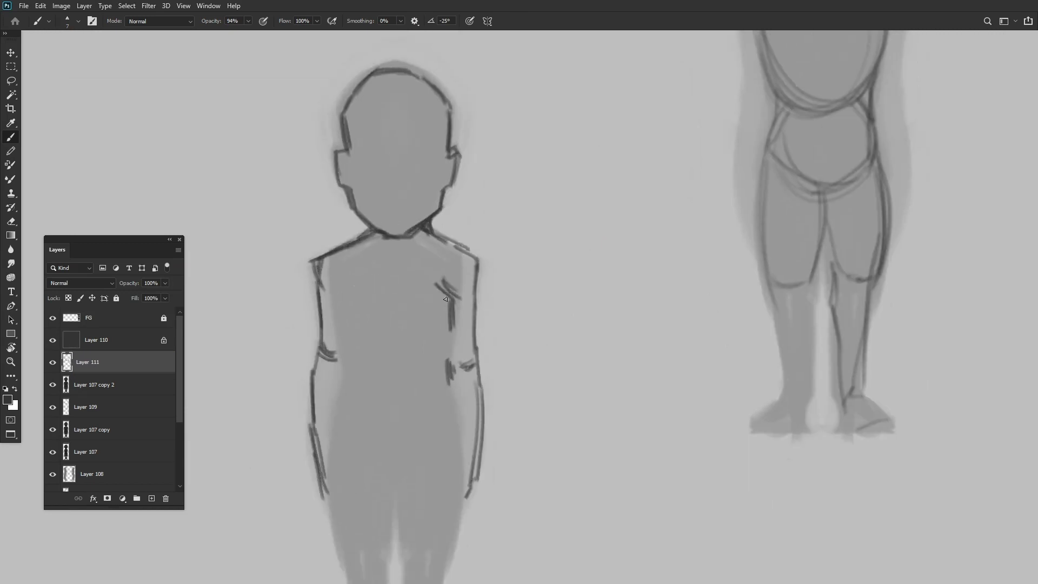
scroll(337, 385, down, 3)
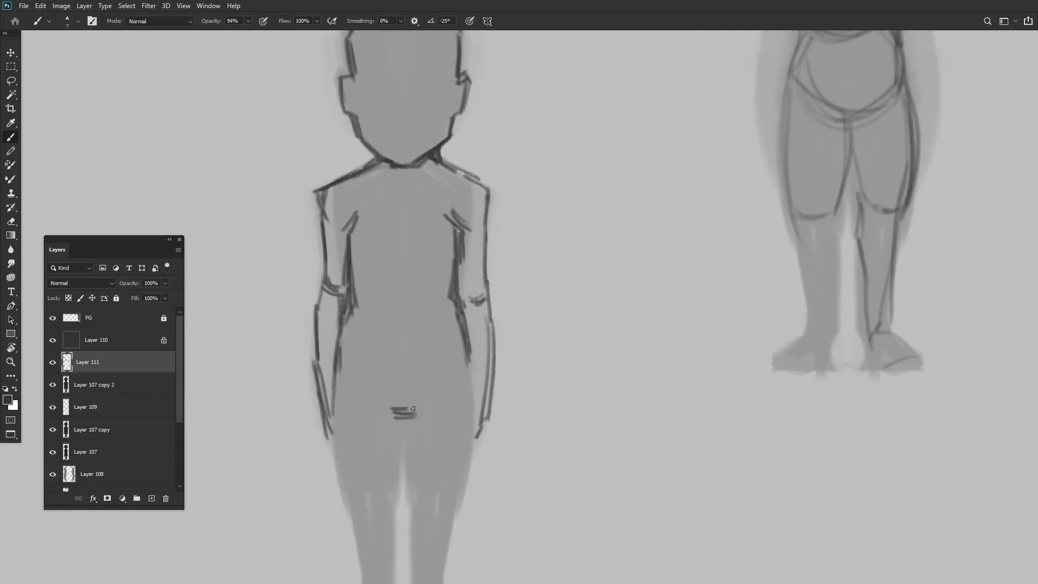
Outline the hips, crotch, thighs, knees, lower legs and feet of the copied silhouette.
scroll(413, 409, down, 5)
scroll(378, 371, up, 4)
drag(426, 381, 401, 442)
scroll(432, 394, up, 2)
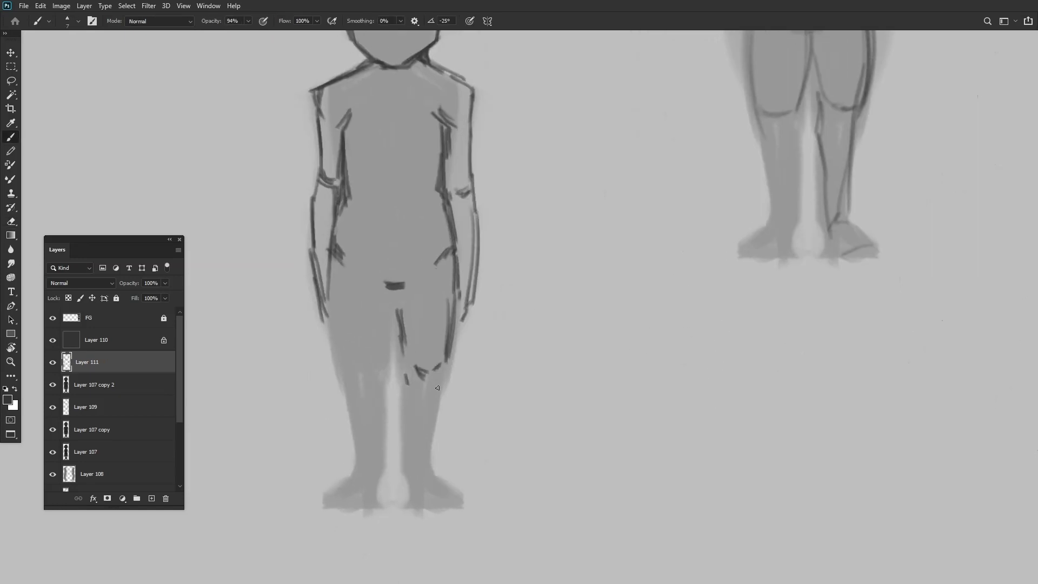
scroll(409, 473, down, 2)
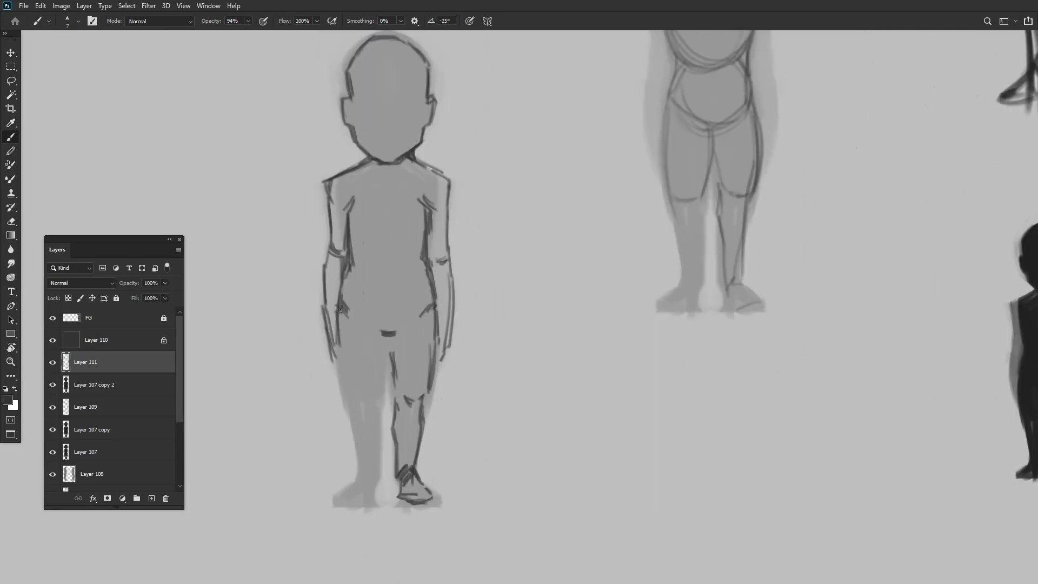
scroll(390, 371, up, 2)
scroll(343, 330, down, 1)
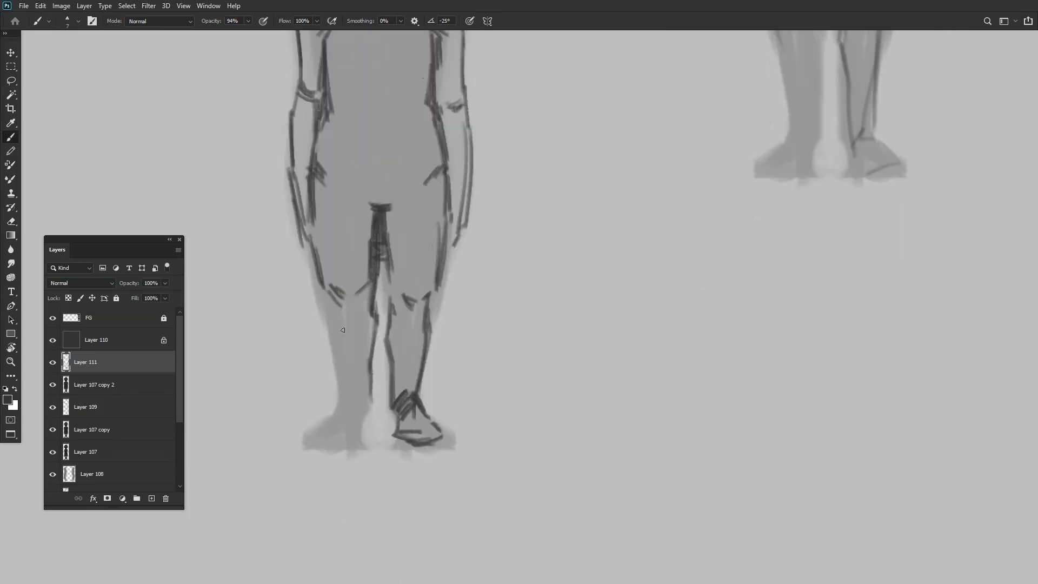
Select the head of the outlined figure with the Lasso, scale it down slightly and lower it onto the neck.
scroll(398, 375, down, 3)
key(l)
scroll(285, 319, up, 3)
drag(359, 324, 505, 285)
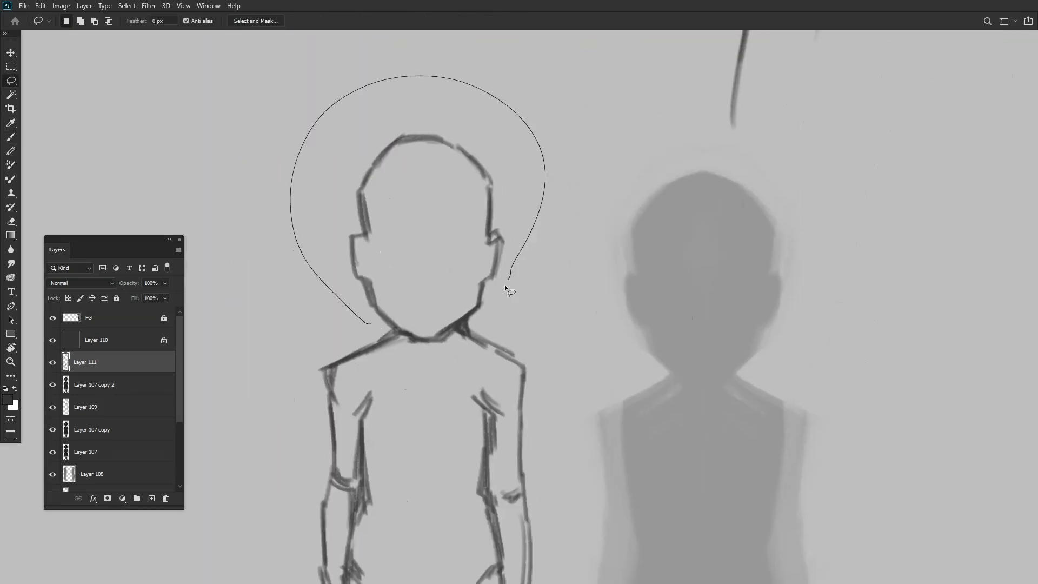
key(ctrl+t)
scroll(505, 285, down, 3)
drag(399, 254, 409, 264)
key(Return)
key(ctrl+d)
Place a copy of the outlined figure above and to the left of the original.
key(b)
scroll(400, 303, up, 3)
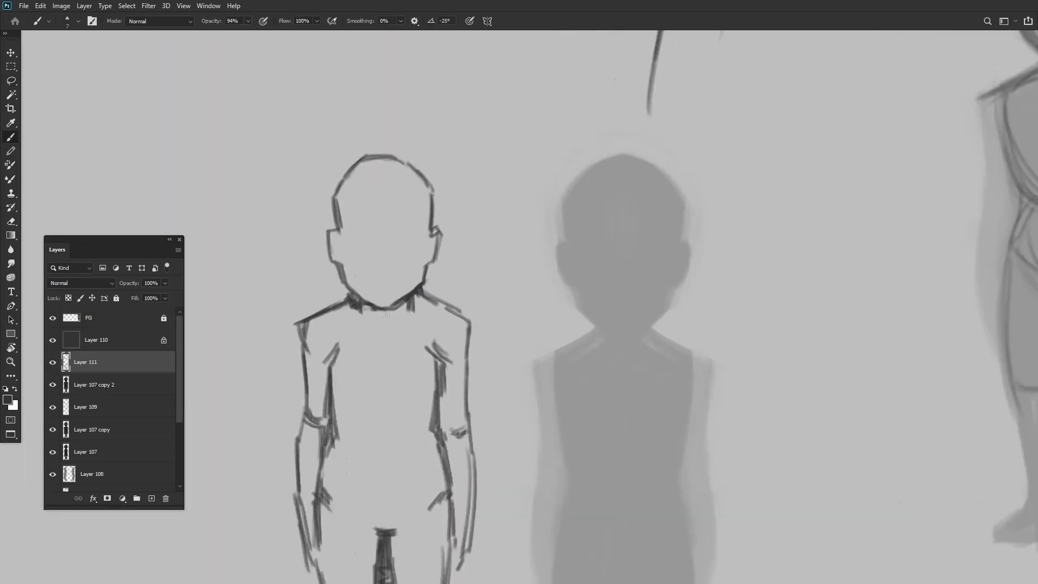
scroll(450, 312, down, 5)
drag(348, 216, 456, 348)
scroll(809, 306, up, 3)
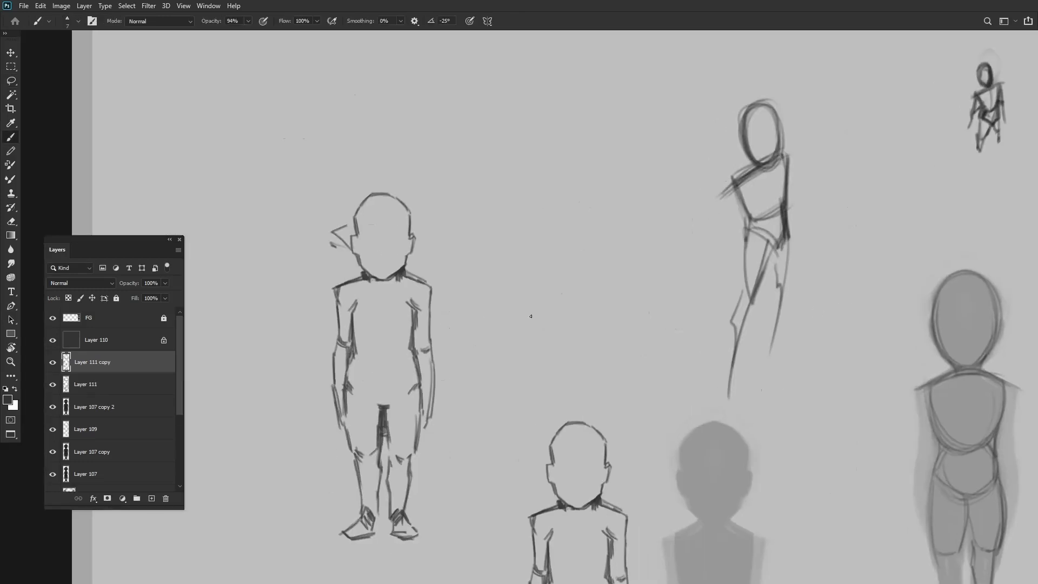
Paint a wide grey mushroom-cap shape with dark edges over the head of the copied outline figure.
scroll(424, 216, up, 2)
mouse_move(425, 215)
mouse_down()
mouse_move(446, 230)
mouse_move(397, 254)
mouse_move(440, 215)
mouse_move(444, 235)
mouse_move(456, 223)
mouse_move(441, 211)
mouse_move(487, 245)
mouse_move(452, 269)
mouse_up()
scroll(440, 212, up, 3)
key([)
key([)
key([)
key([)
key([)
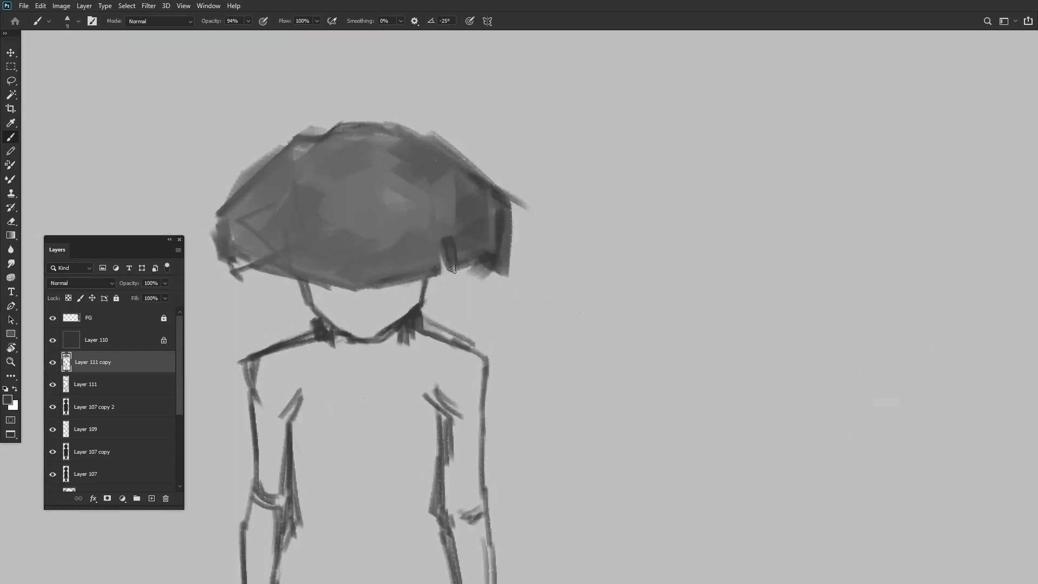
Duplicate the mushroom-capped figure and place the copy above and to the right of it.
scroll(326, 315, down, 3)
drag(324, 351, 487, 206)
scroll(487, 206, up, 3)
Fill the chest and upper arms of the newest mushroom-capped figure with soft grey brush strokes.
key(])
key(])
key(])
drag(448, 233, 460, 292)
drag(422, 243, 486, 324)
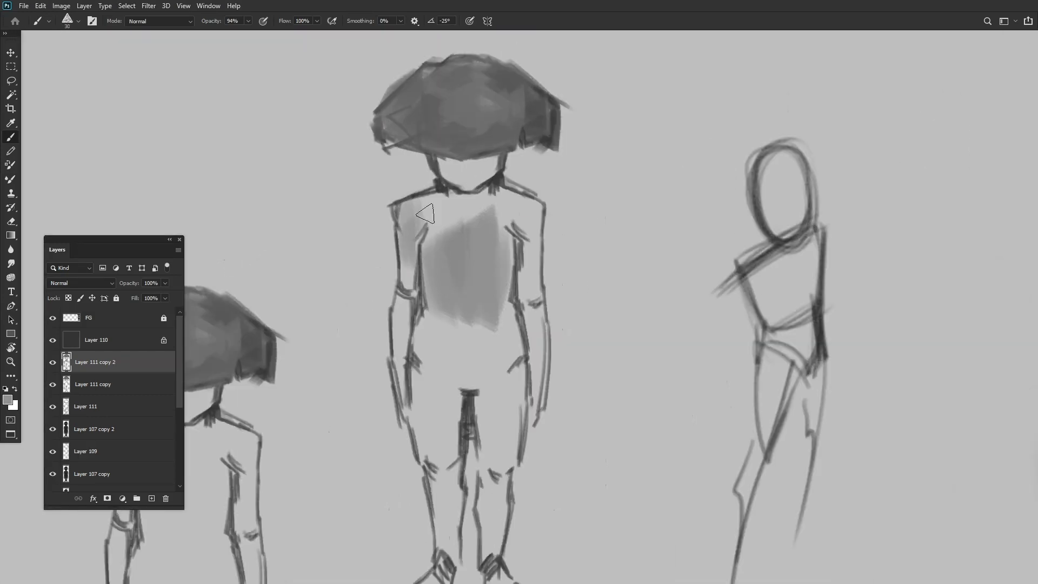
mouse_move(411, 205)
mouse_down()
mouse_move(528, 264)
mouse_move(513, 238)
mouse_up()
mouse_move(410, 295)
mouse_down()
mouse_move(443, 340)
mouse_move(486, 362)
mouse_move(435, 367)
mouse_up()
Block in the hips, legs and forearms of the mushroom-capped figure with light grey tones inside the outlines.
key([)
key([)
key([)
key([)
key([)
key(])
key(])
key(])
drag(465, 332, 476, 433)
drag(405, 333, 411, 433)
drag(400, 308, 421, 357)
drag(459, 438, 460, 529)
drag(411, 433, 402, 551)
drag(370, 259, 378, 309)
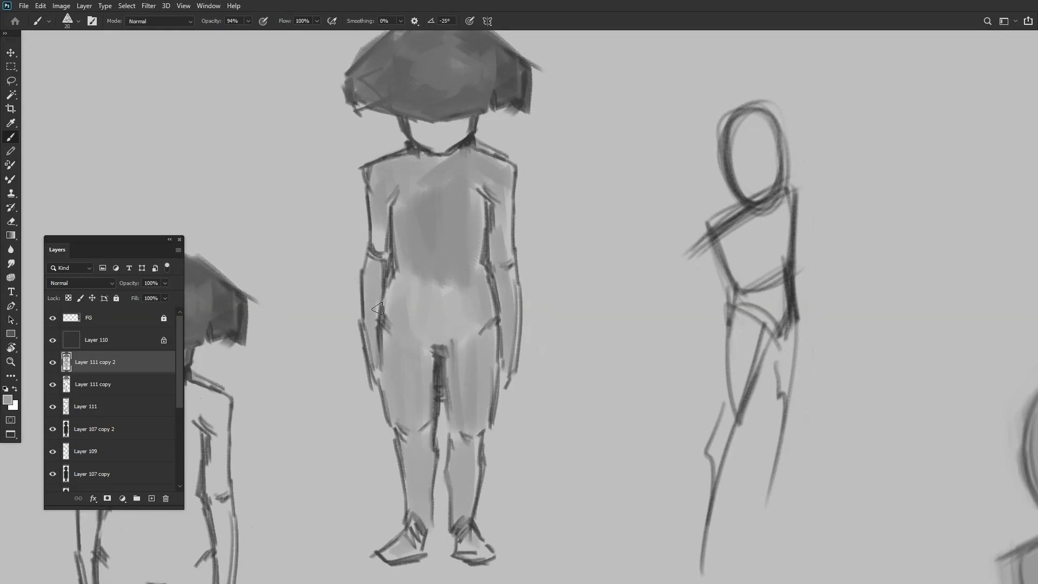
Duplicate the grey-filled figure and place the copy above and to the right of it.
scroll(377, 309, down, 3)
drag(347, 370, 498, 220)
scroll(503, 180, up, 2)
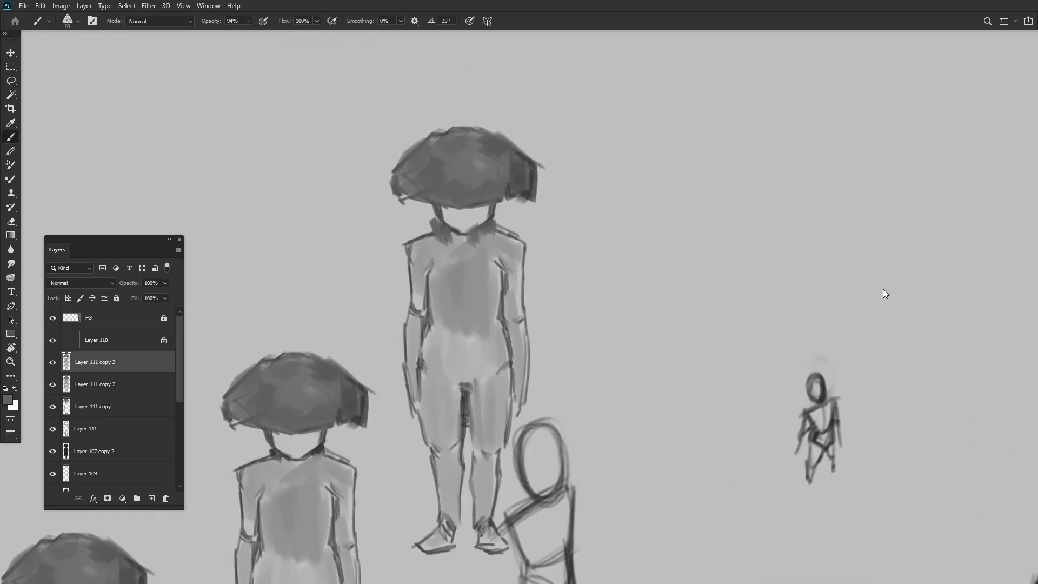
Paint a dark collar at the copy's neck and darken its torso and thighs as a tunic and shorts.
alt+click(528, 177)
key([)
key([)
drag(427, 216, 437, 232)
alt+click(458, 268)
drag(461, 297, 432, 378)
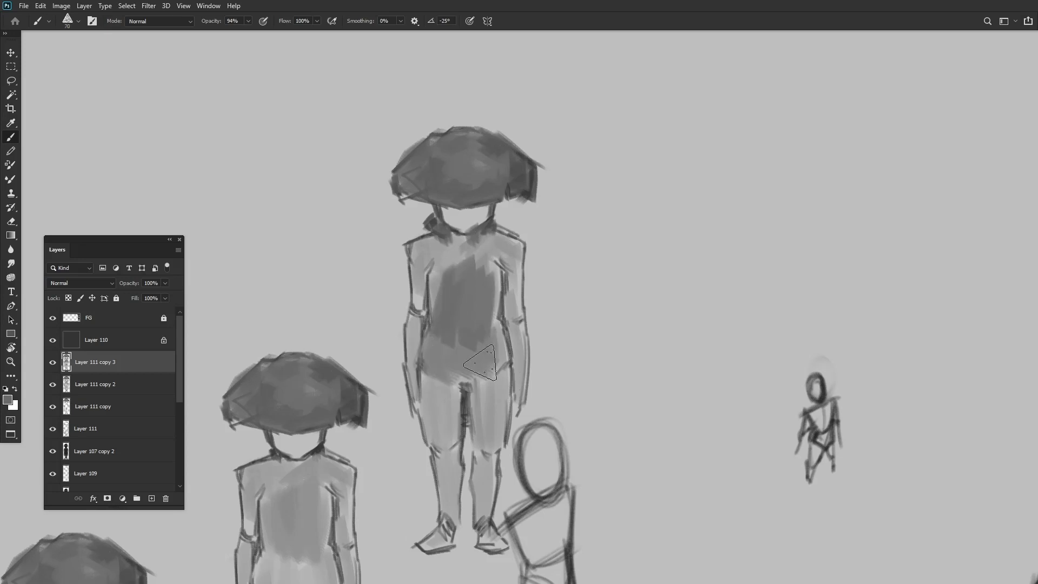
drag(475, 346, 443, 454)
Paint a light grey cape panel with a darker outer edge diagonally from the neck over the figure's left-hand arm.
alt+click(433, 281)
key([)
alt+click(474, 316)
mouse_move(454, 259)
mouse_down()
mouse_move(414, 338)
mouse_move(428, 471)
mouse_up()
key([)
drag(427, 221, 406, 346)
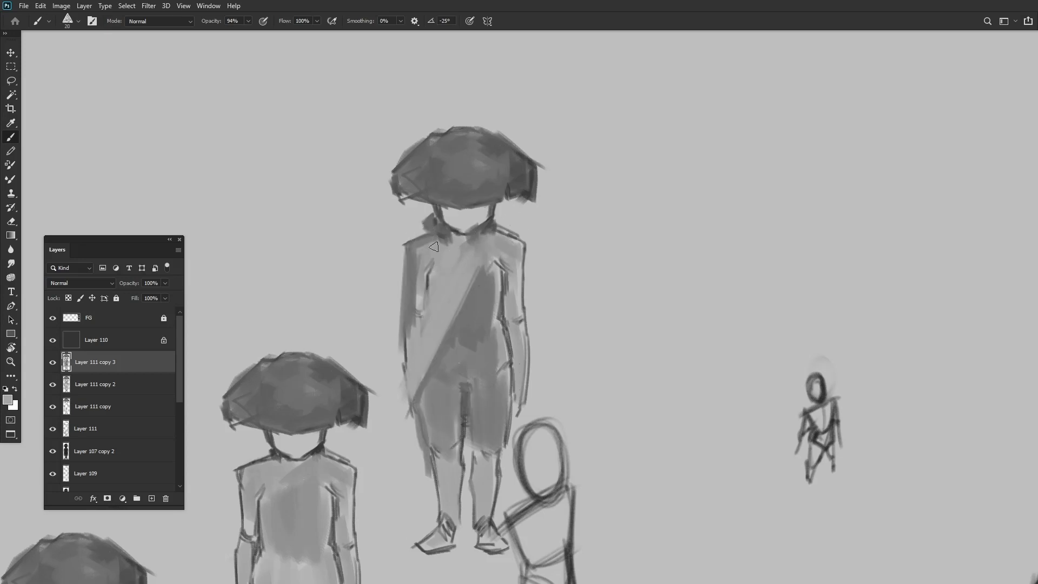
drag(433, 260, 411, 335)
drag(403, 300, 393, 421)
drag(389, 351, 432, 513)
drag(422, 386, 465, 303)
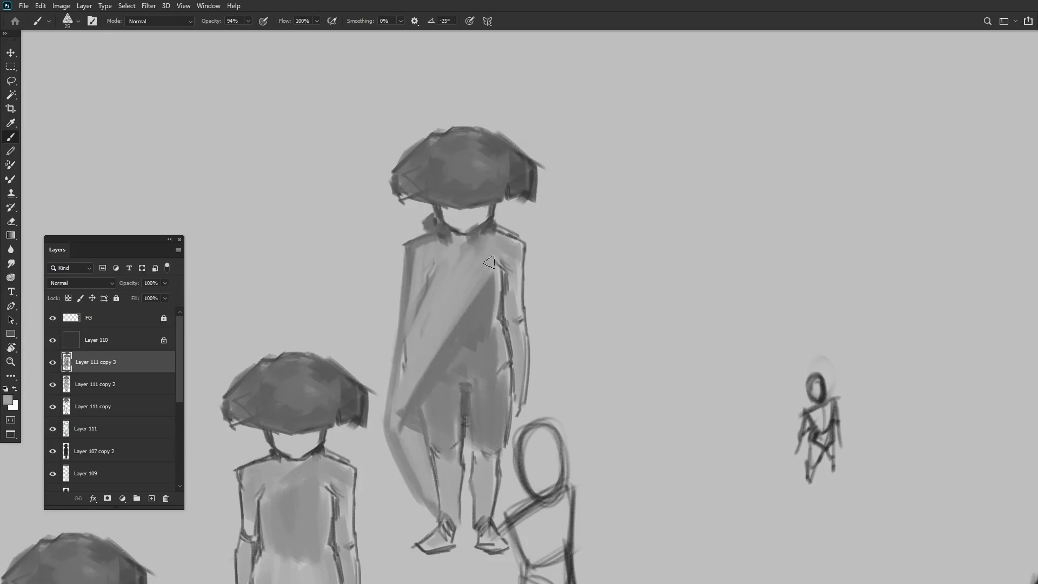
Paint the matching cape panel over the opposite shoulder and arm, flipping the view to balance both sides.
mouse_move(459, 254)
mouse_down()
mouse_move(432, 399)
mouse_move(508, 335)
mouse_up()
key(ctrl+shift+h)
drag(384, 413, 400, 362)
key(])
key(])
key(])
mouse_move(395, 381)
mouse_down()
mouse_move(475, 231)
mouse_move(500, 276)
mouse_up()
key(ctrl+shift+h)
key([)
Paint the dark cape lining behind the legs and strengthen the cape's outer and front edges.
drag(378, 346, 387, 427)
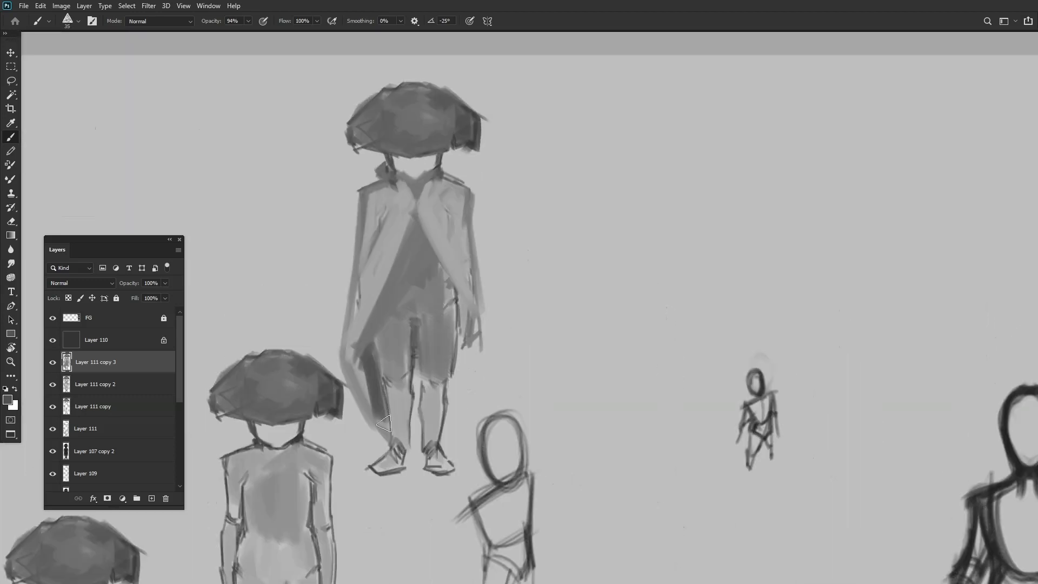
drag(415, 352, 415, 400)
mouse_move(457, 333)
mouse_down()
mouse_move(448, 429)
mouse_move(456, 422)
mouse_up()
drag(476, 233, 480, 360)
drag(387, 181, 359, 230)
drag(357, 211, 343, 354)
drag(414, 219, 392, 281)
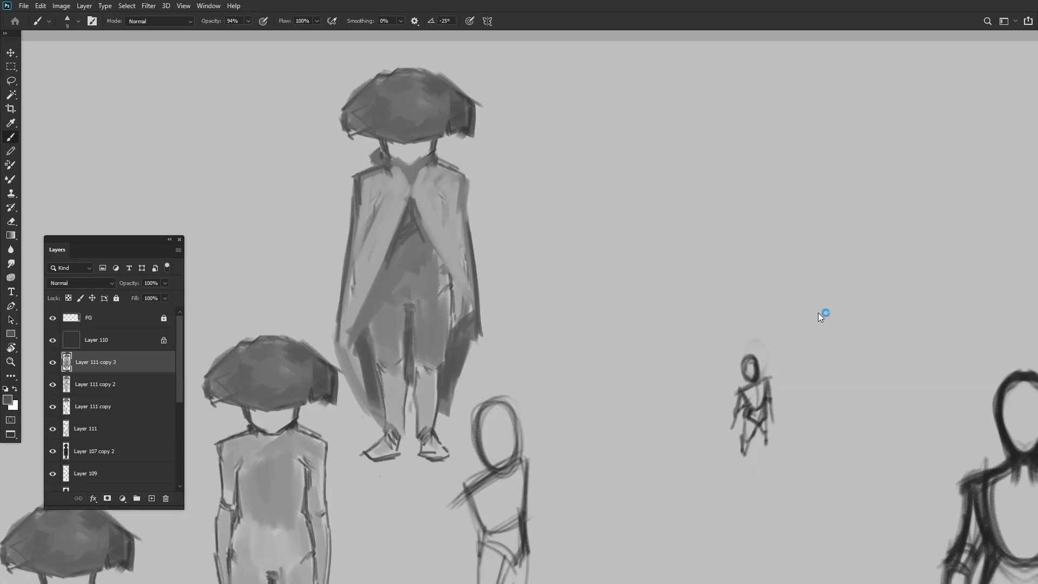
Draw a dark belt with a rectangular buckle across the caped figure's waist.
scroll(408, 276, down, 2)
drag(395, 246, 449, 240)
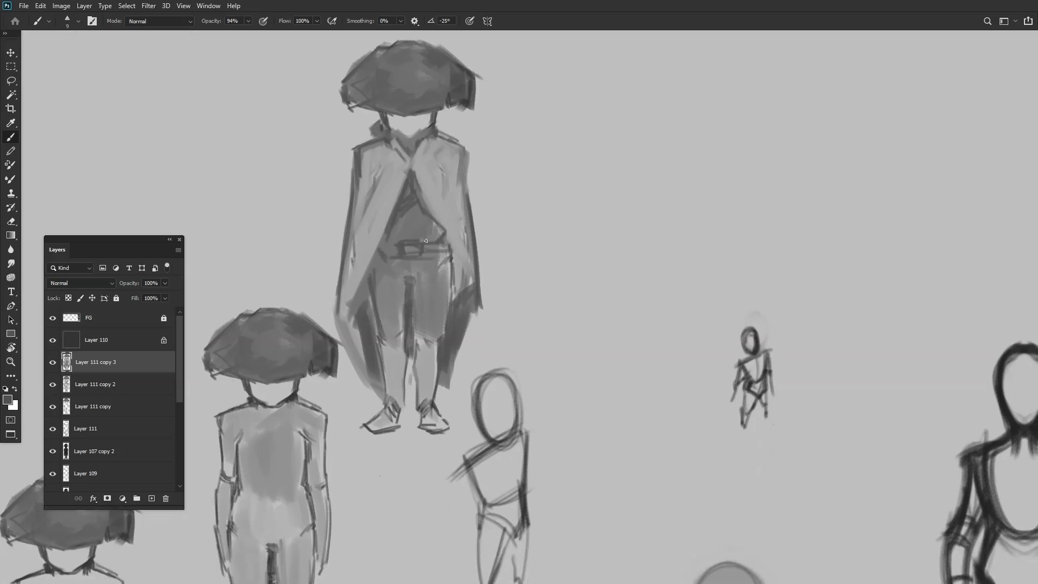
scroll(425, 240, up, 1)
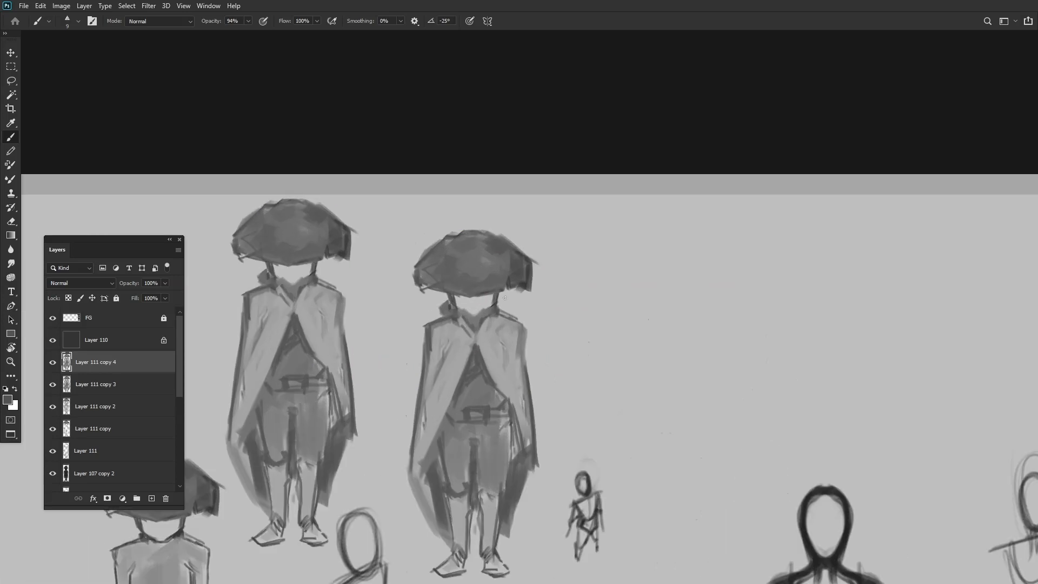
On a new layer, paint a pale yellow lattice over the second caped figure's mushroom cap with short drops hanging from its rim.
key(F6)
drag(319, 453, 323, 452)
key(ctrl+shift+alt+n)
scroll(476, 270, up, 2)
mouse_move(464, 281)
mouse_down()
mouse_move(497, 268)
mouse_move(511, 238)
mouse_move(557, 270)
mouse_up()
drag(487, 303, 536, 323)
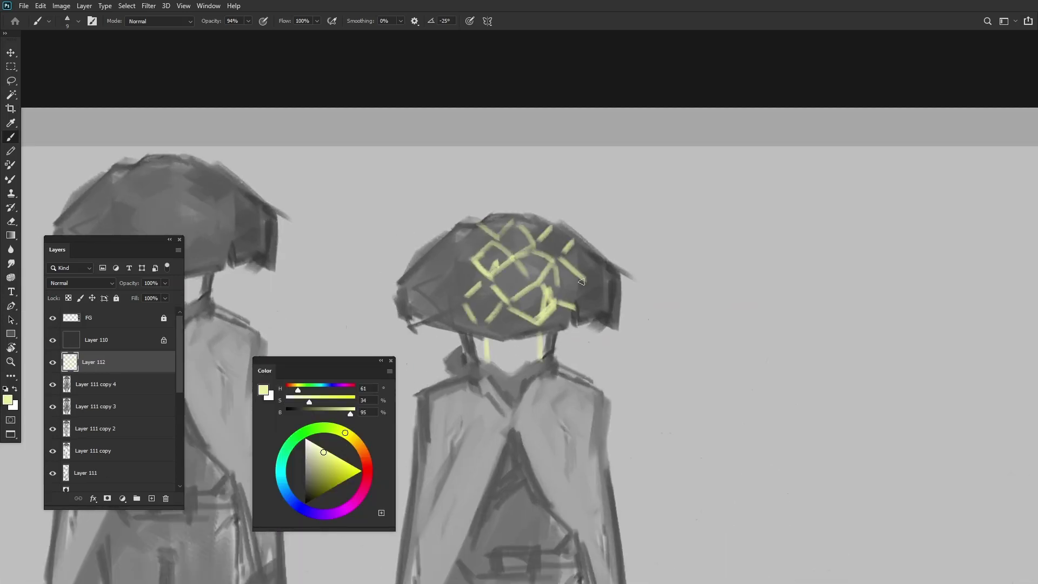
drag(584, 281, 604, 273)
drag(468, 233, 441, 255)
drag(456, 263, 431, 296)
scroll(488, 279, down, 2)
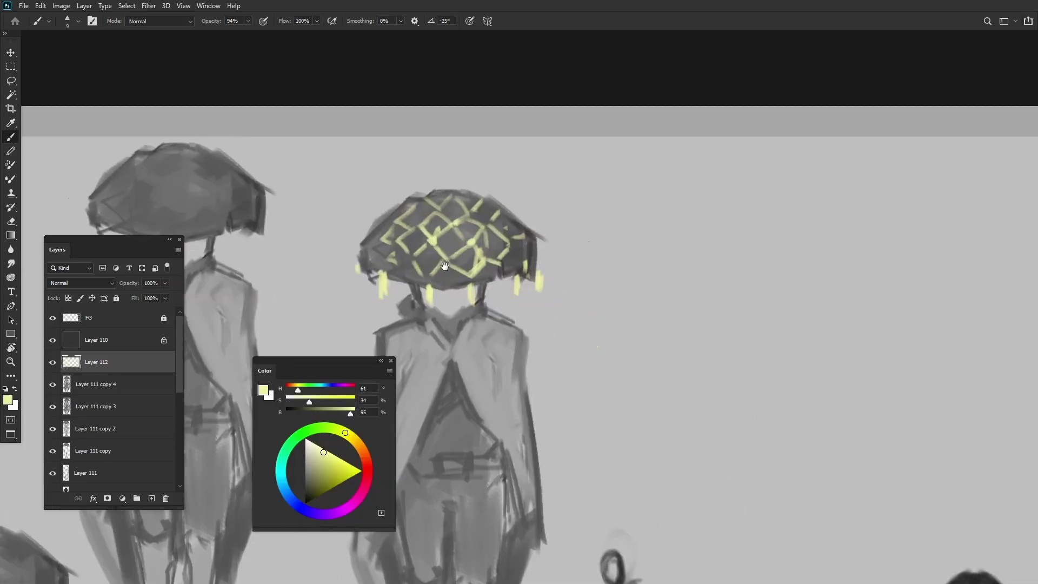
Duplicate the plain caped figure and place the copy to the right of the lattice-capped one.
key(i)
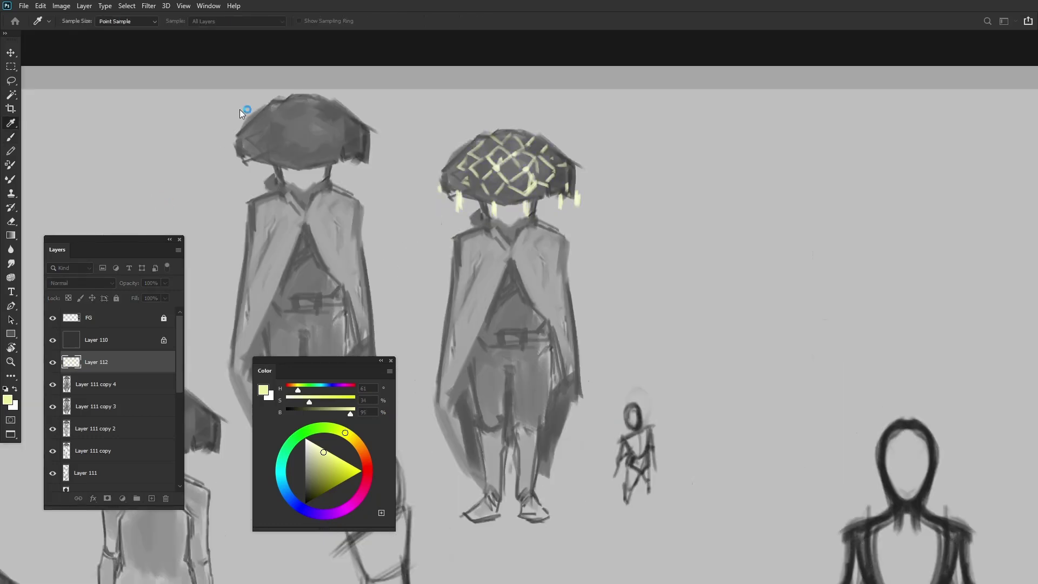
key(b)
scroll(243, 110, down, 5)
scroll(486, 270, up, 3)
drag(342, 222, 573, 273)
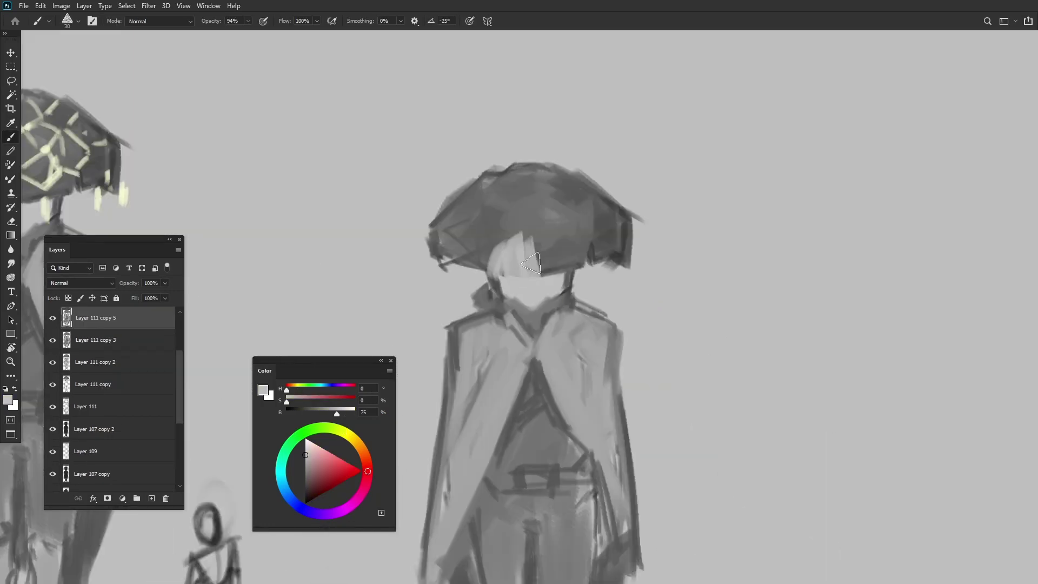
Paint a light face opening into the new copy's cap and draw dark eyes, brows, nose and mouth.
mouse_move(503, 238)
mouse_down()
mouse_move(544, 264)
mouse_move(531, 264)
mouse_up()
scroll(908, 153, down, 2)
alt+click(605, 249)
scroll(605, 249, up, 2)
scroll(535, 216, up, 2)
mouse_move(562, 210)
mouse_down()
mouse_move(535, 206)
mouse_move(562, 208)
mouse_move(581, 236)
mouse_up()
scroll(543, 204, down, 3)
scroll(541, 217, up, 3)
scroll(540, 216, down, 3)
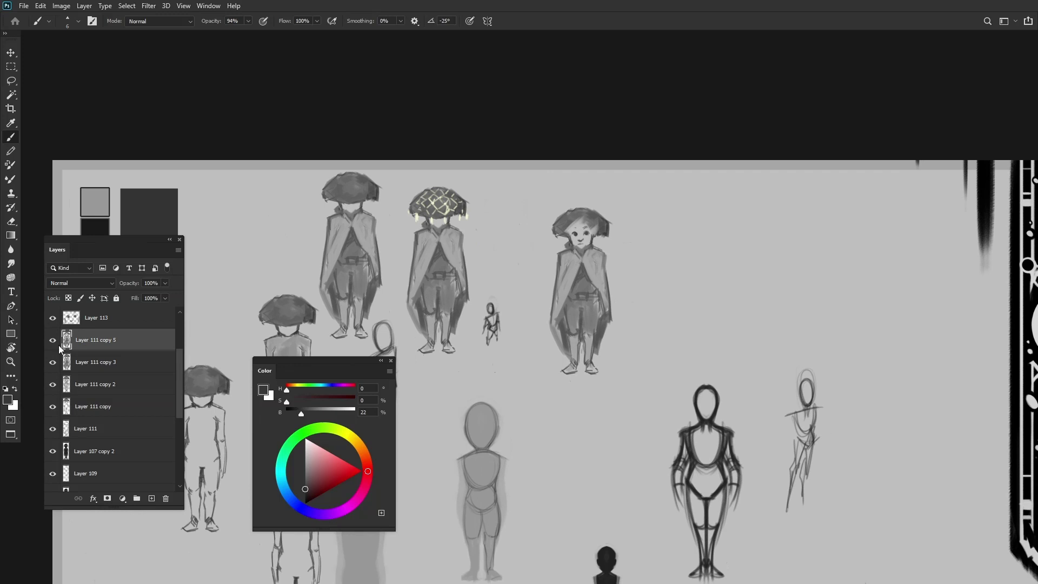
On a new layer, paint a pale yellow lattice trim on the shoulders of the lattice-capped figure's cape.
key(shift+ctrl+alt+n)
alt+click(465, 227)
scroll(433, 227, up, 3)
drag(470, 240, 459, 246)
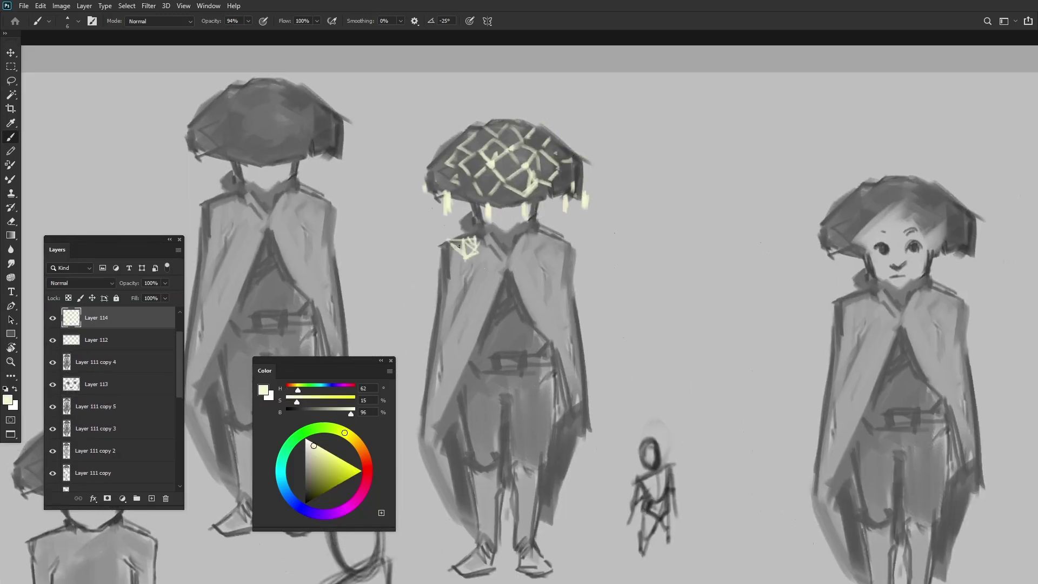
scroll(515, 311, down, 3)
scroll(503, 285, up, 2)
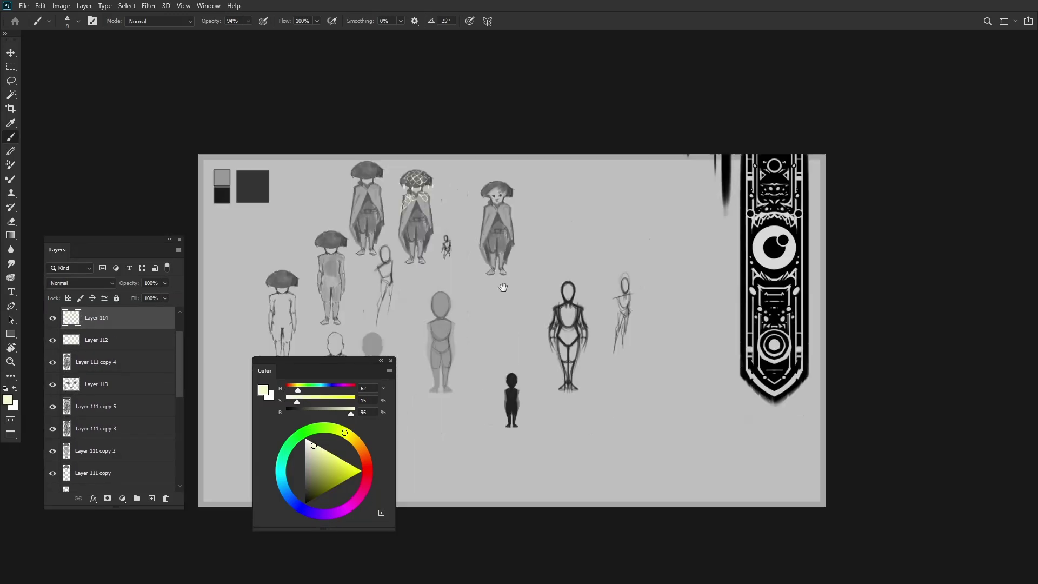
Make a small dark grey version of the caped figure and duplicate it to its right.
scroll(522, 178, up, 2)
key(ctrl+j)
scroll(261, 278, down, 2)
scroll(433, 244, up, 5)
key(ctrl+j)
drag(443, 281, 540, 281)
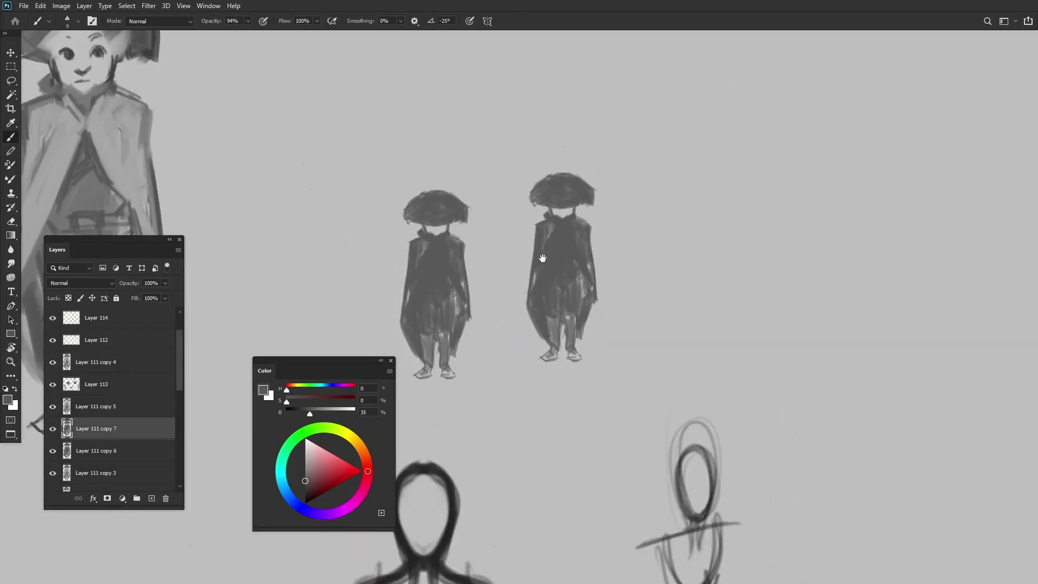
Transform the second small dark figure and paint over it to form a tall, bulky robed silhouette.
key(ctrl+t)
drag(573, 162, 549, 192)
key(Return)
key(b)
mouse_move(562, 95)
mouse_down()
mouse_move(521, 132)
mouse_move(502, 254)
mouse_move(568, 306)
mouse_up()
key(bracketleft)
key(bracketleft)
key(bracketleft)
scroll(567, 306, down, 4)
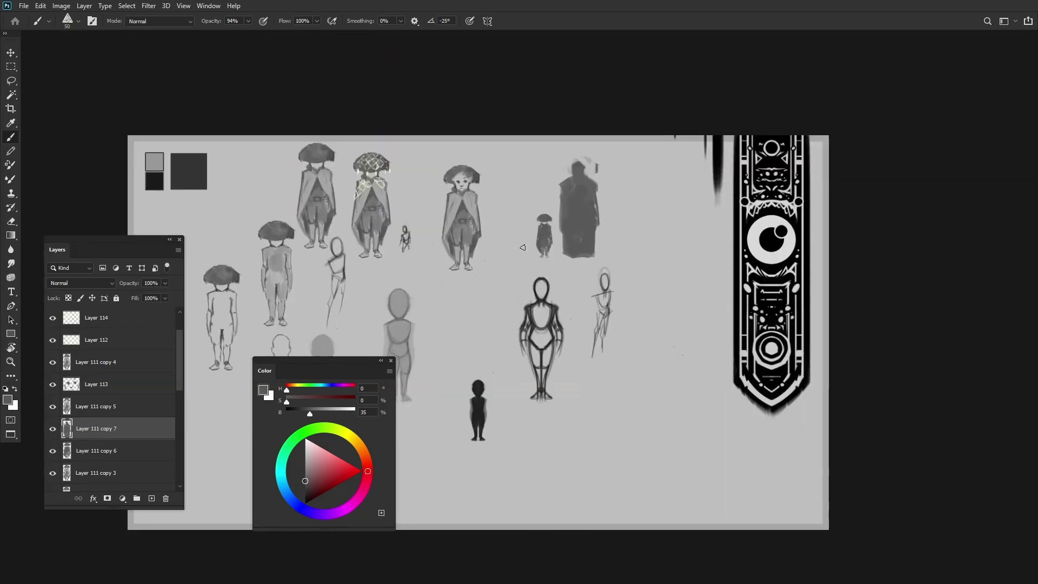
Draw a ground line under the size-comparison silhouettes and place a caped figure copy near the canvas's lower right corner.
scroll(541, 244, up, 1)
scroll(493, 234, down, 1)
scroll(558, 313, up, 2)
key(ctrl+shift+alt+n)
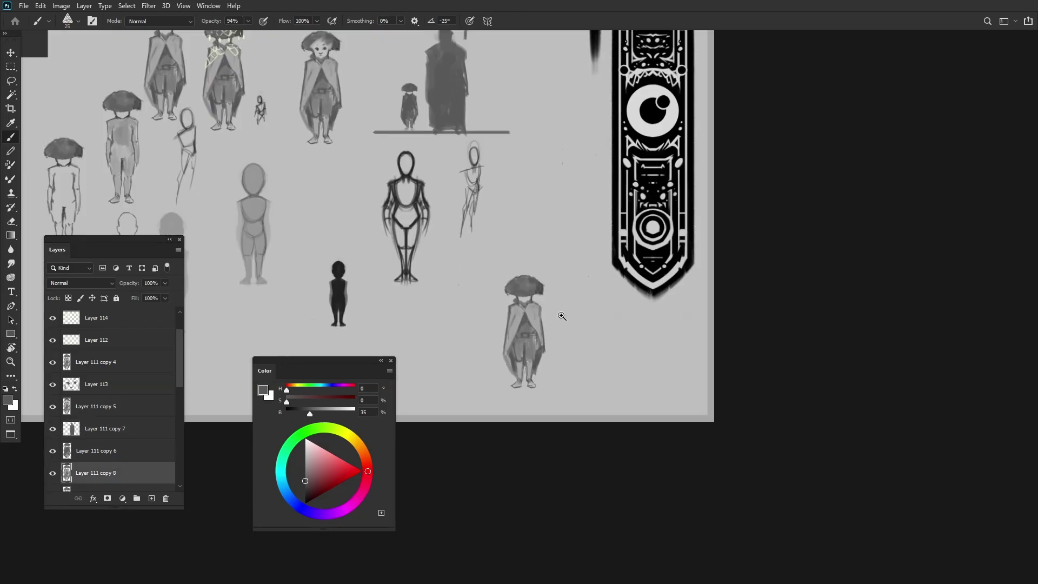
Switch to a fine sketch brush and draw an oval head and short neck over the faded caped figure.
right_click(200, 97)
double_click(243, 397)
scroll(484, 255, up, 3)
scroll(473, 241, up, 1)
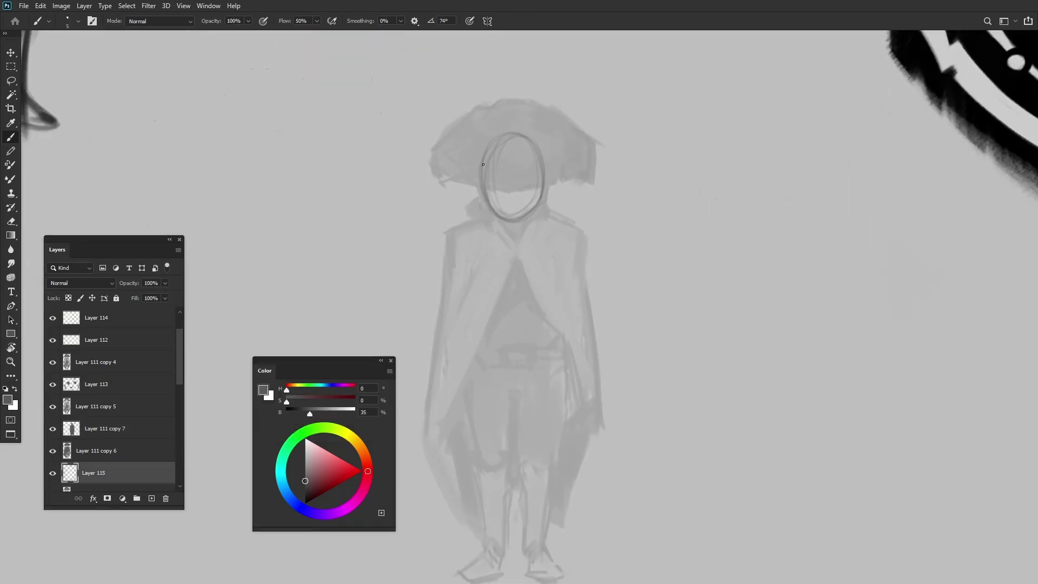
drag(533, 206, 533, 211)
key(r)
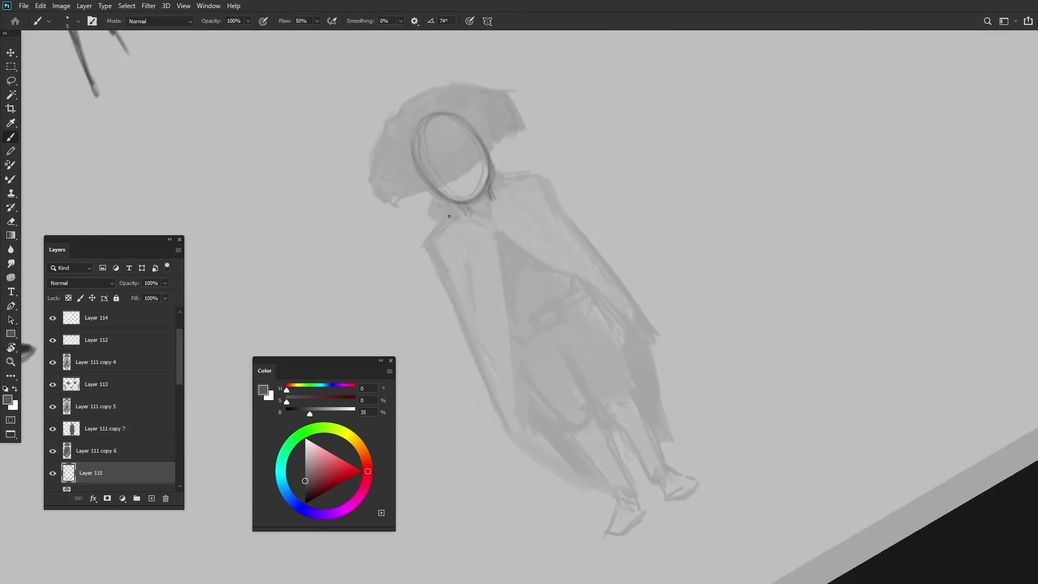
key(Escape)
Sketch the shoulder line, rounded ribcage, waist and pelvis of the body over the faded figure.
drag(469, 298, 426, 256)
drag(421, 270, 463, 305)
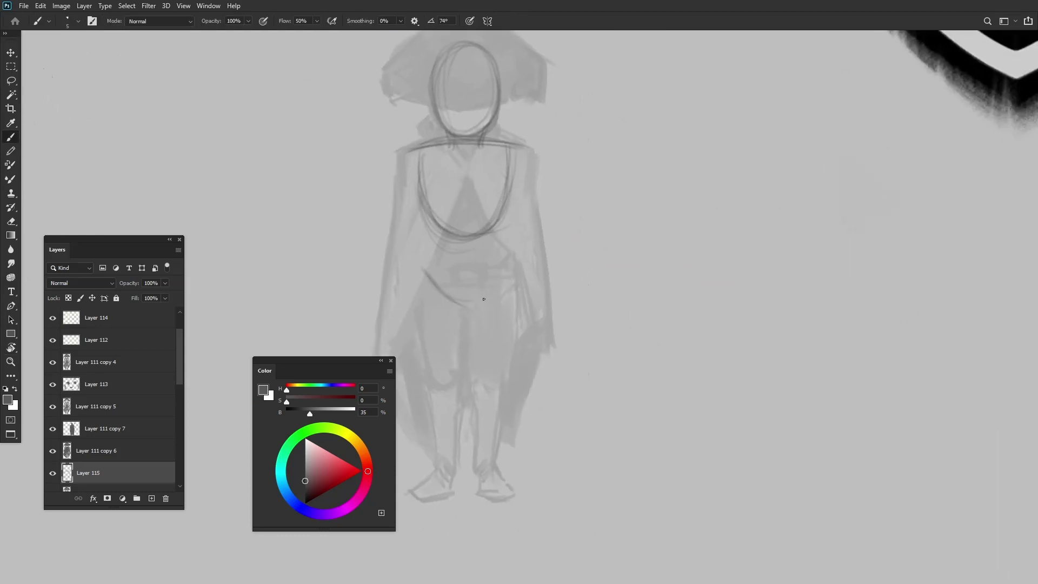
drag(499, 215, 496, 197)
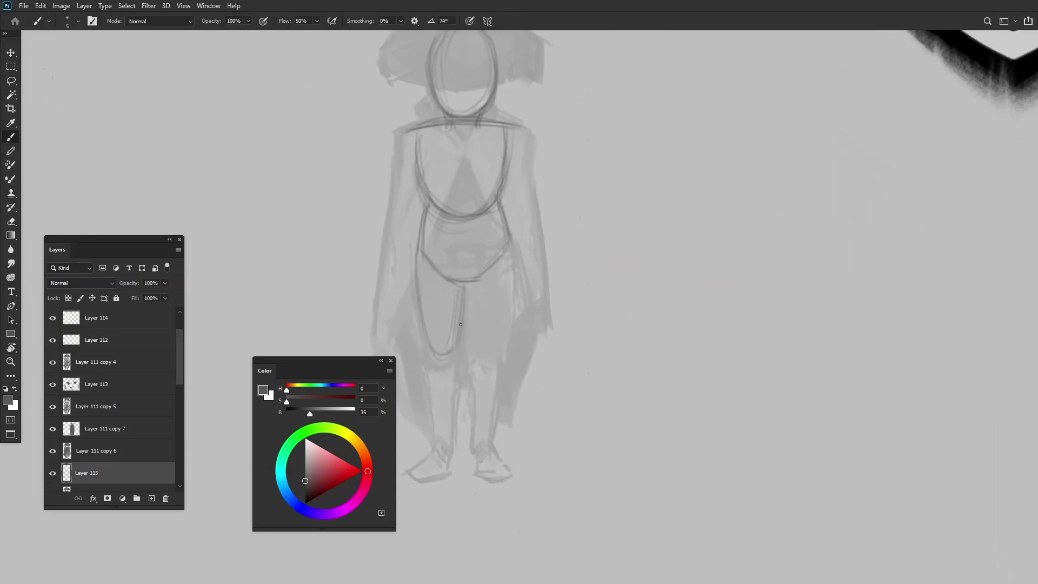
Sketch the thighs, lower legs and upper arms of the body over the faded figure.
scroll(498, 316, down, 2)
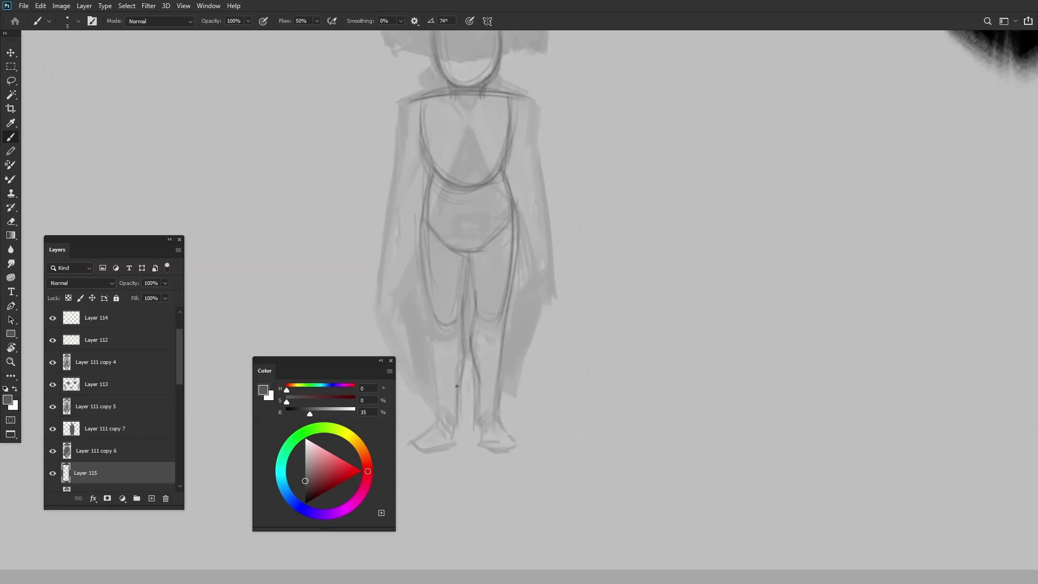
scroll(463, 341, down, 3)
scroll(598, 138, up, 4)
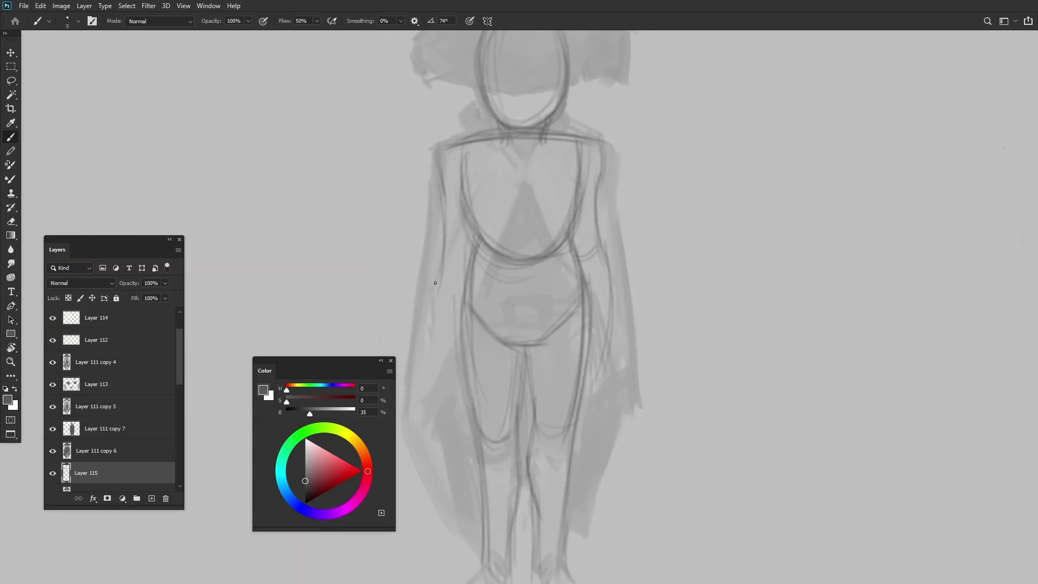
Place the body sketch left of the faded figure and reinforce its shoulders, armpits, elbows, knees and ankles in darker grey.
scroll(435, 282, down, 5)
scroll(442, 227, up, 4)
alt+click(442, 227)
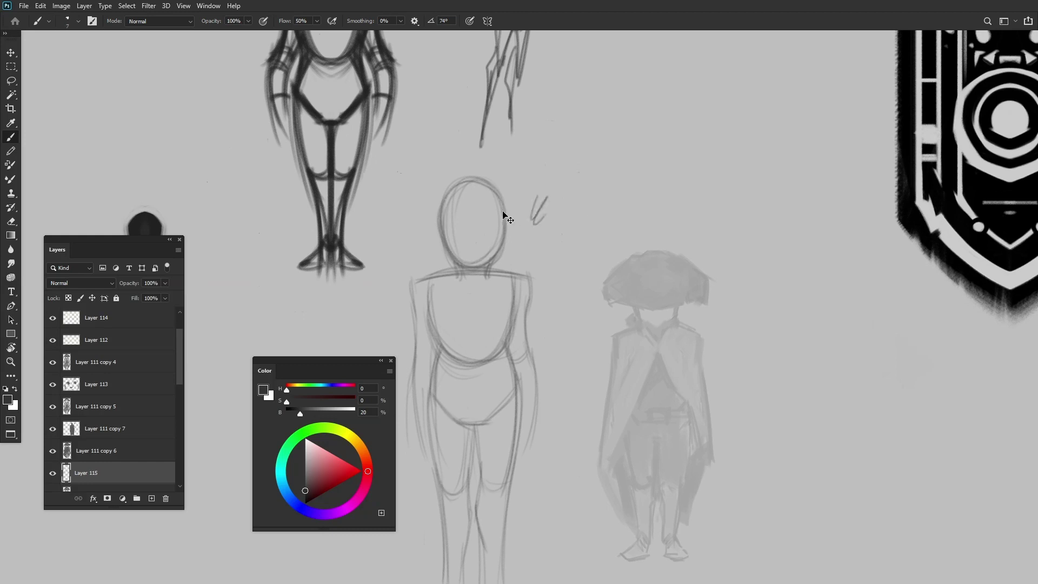
scroll(503, 214, up, 2)
scroll(480, 236, down, 3)
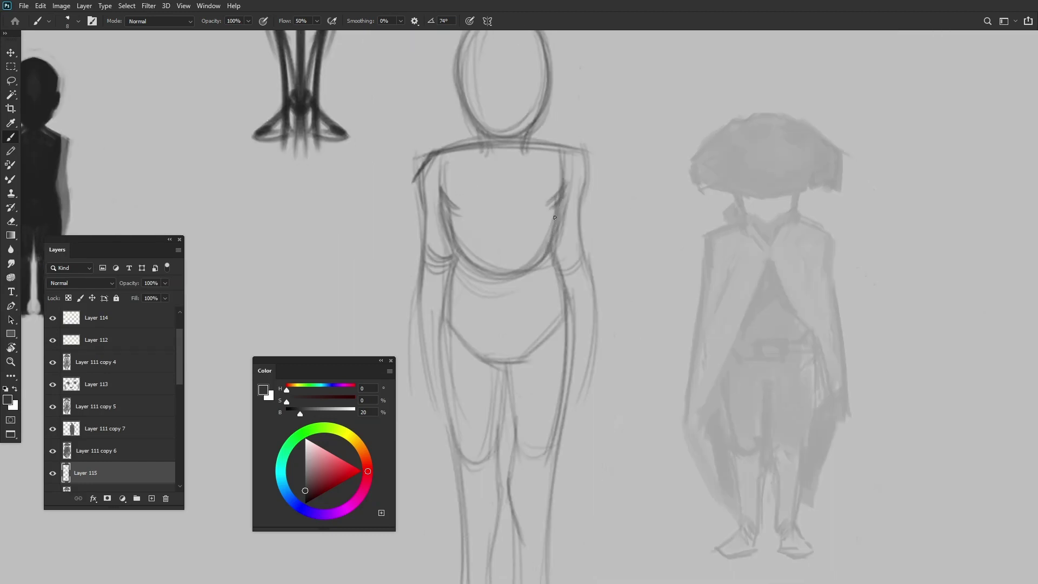
scroll(477, 355, down, 4)
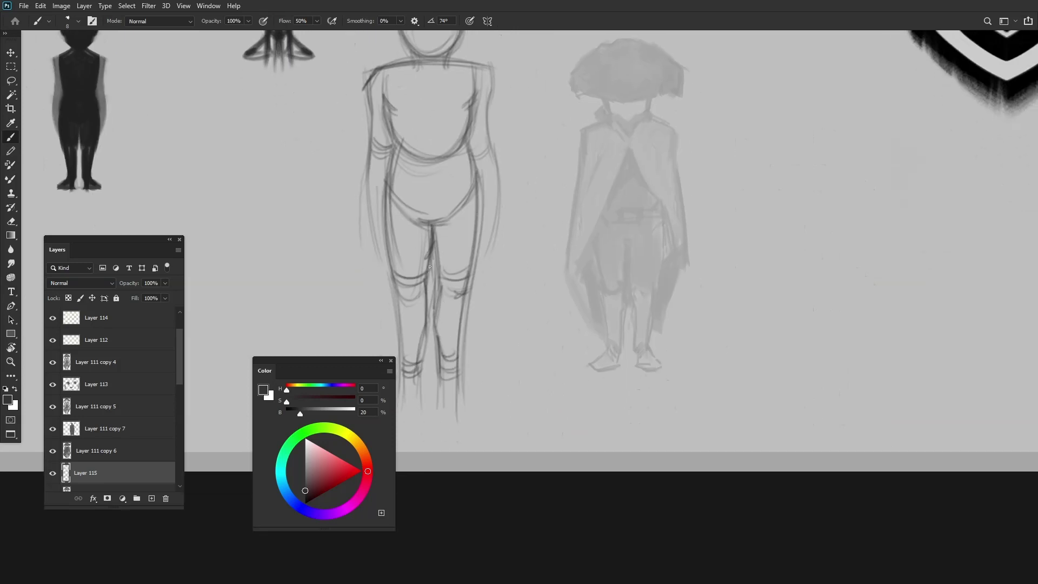
Group and hide the earlier sketches, keeping an enlarged copy of the body sketch near the canvas's left side.
scroll(430, 267, down, 1)
scroll(508, 288, down, 3)
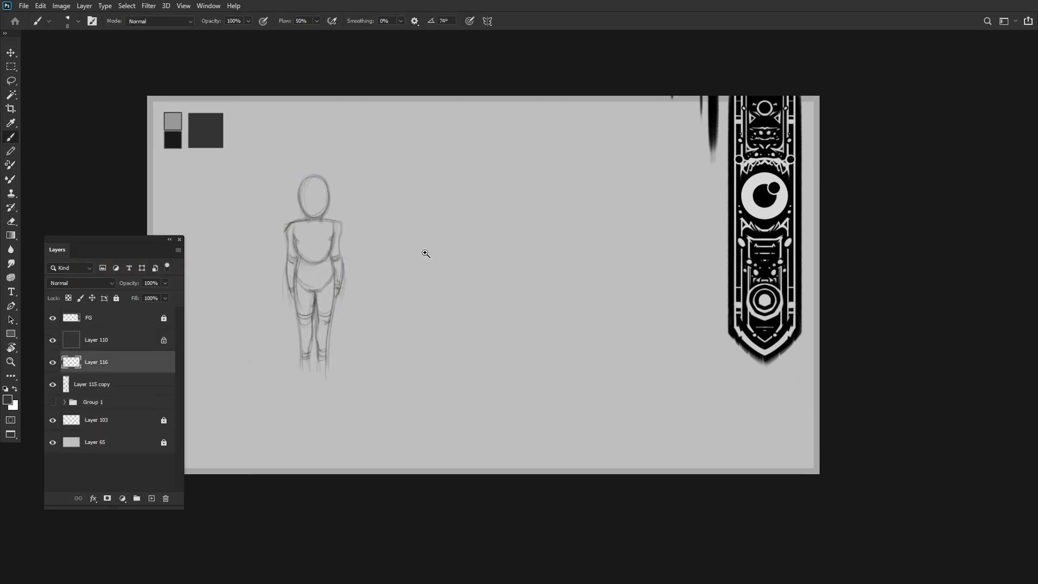
click(425, 253)
Sketch a mushroom with a pointed wide cap and a bulbous stem to the right of the body sketch.
drag(439, 129, 505, 192)
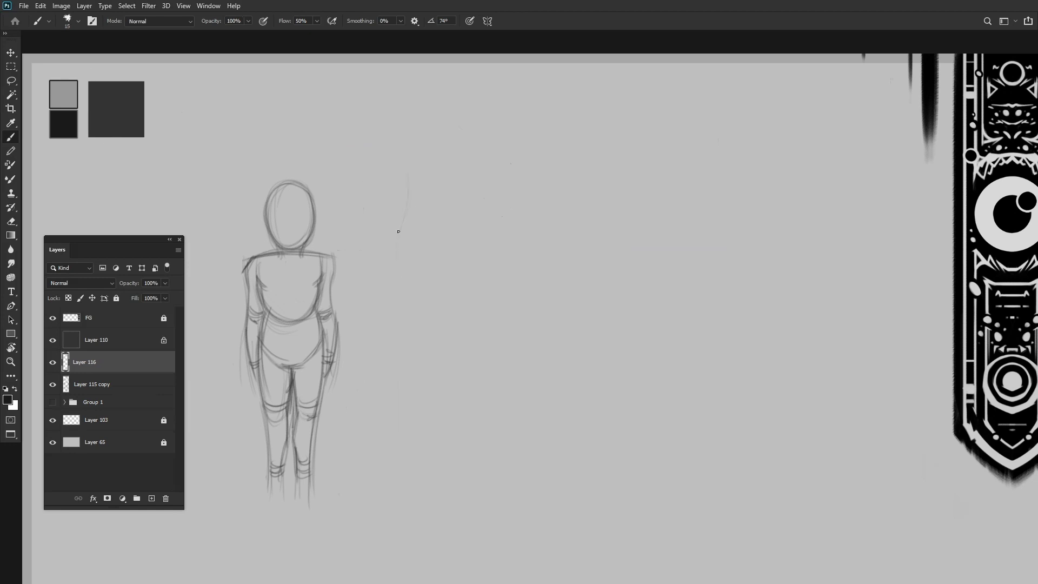
drag(366, 189, 446, 186)
mouse_move(426, 185)
mouse_down()
mouse_move(406, 185)
mouse_move(467, 159)
mouse_up()
scroll(406, 185, up, 1)
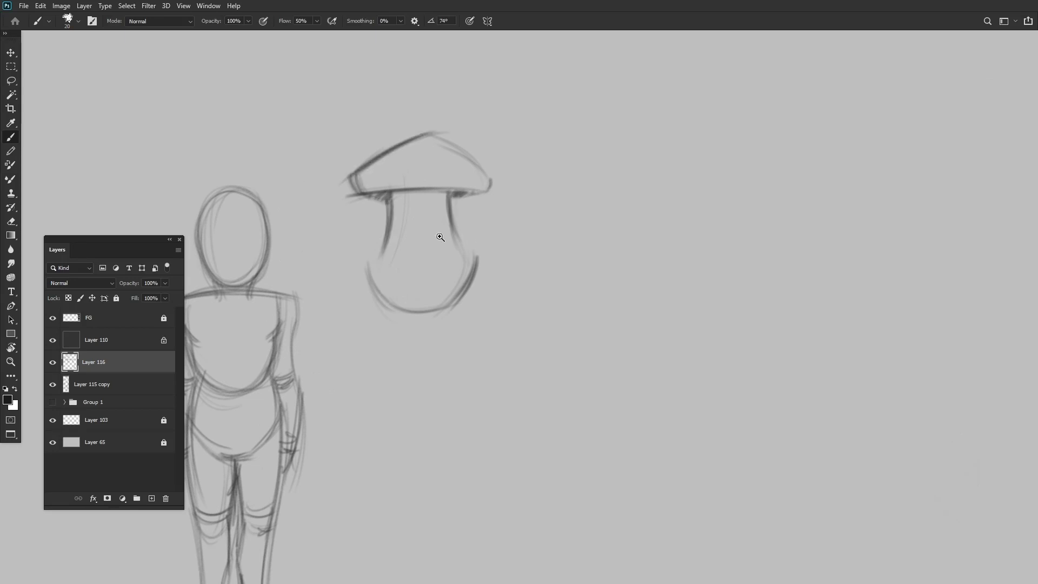
On a new layer, sketch a tapered bucket shape with an oval rim and place it below the mushroom.
key(ctrl+shift+alt+n)
scroll(439, 239, down, 2)
key(bracketleft)
drag(419, 192, 419, 225)
scroll(427, 195, up, 3)
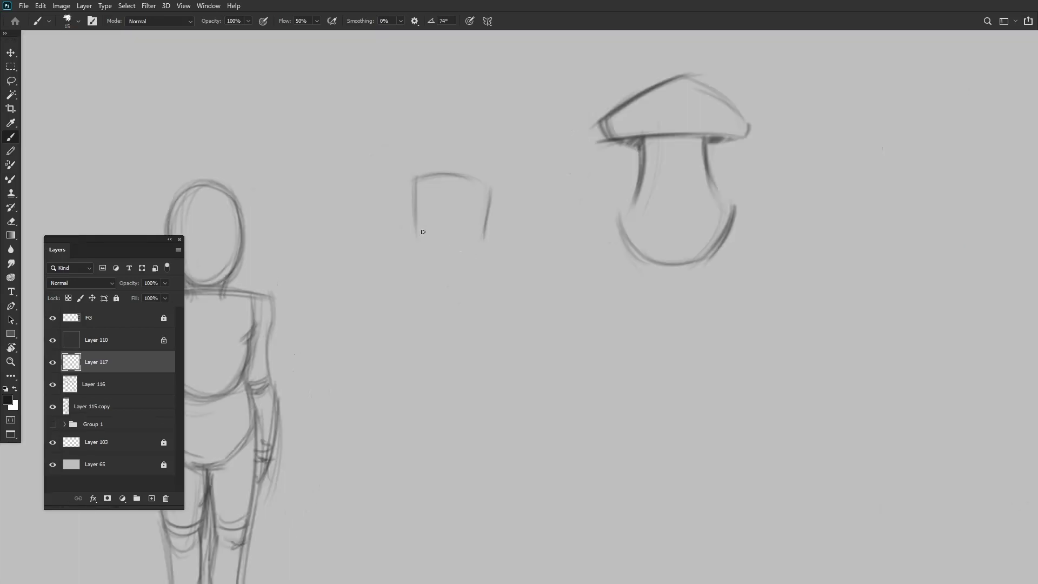
scroll(432, 205, down, 2)
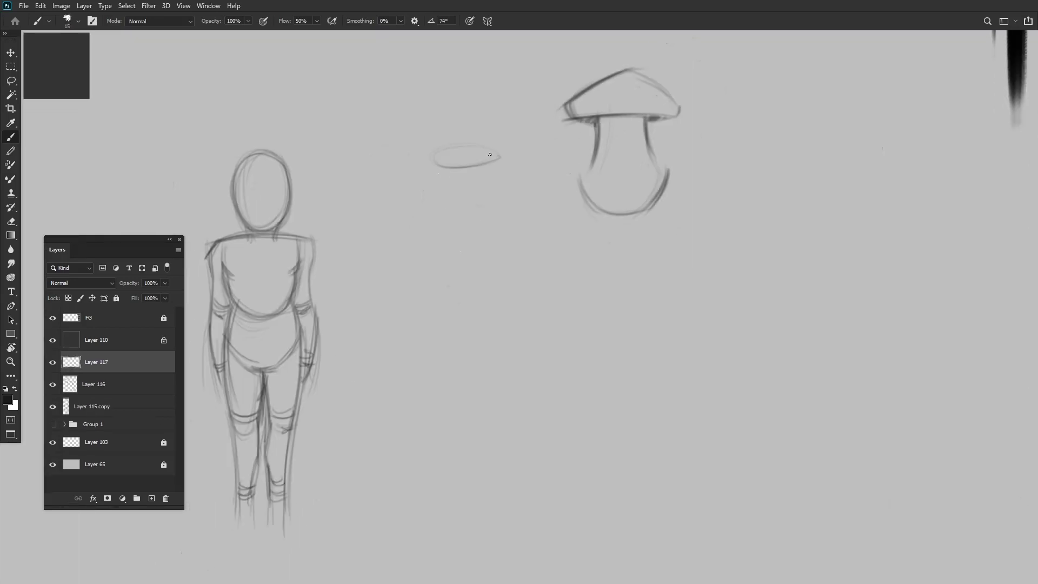
drag(495, 160, 599, 273)
On a new layer, sketch a small upright rectangular frame with reinforced sides above the body sketch.
key(ctrl+shift+alt+n)
drag(329, 125, 373, 178)
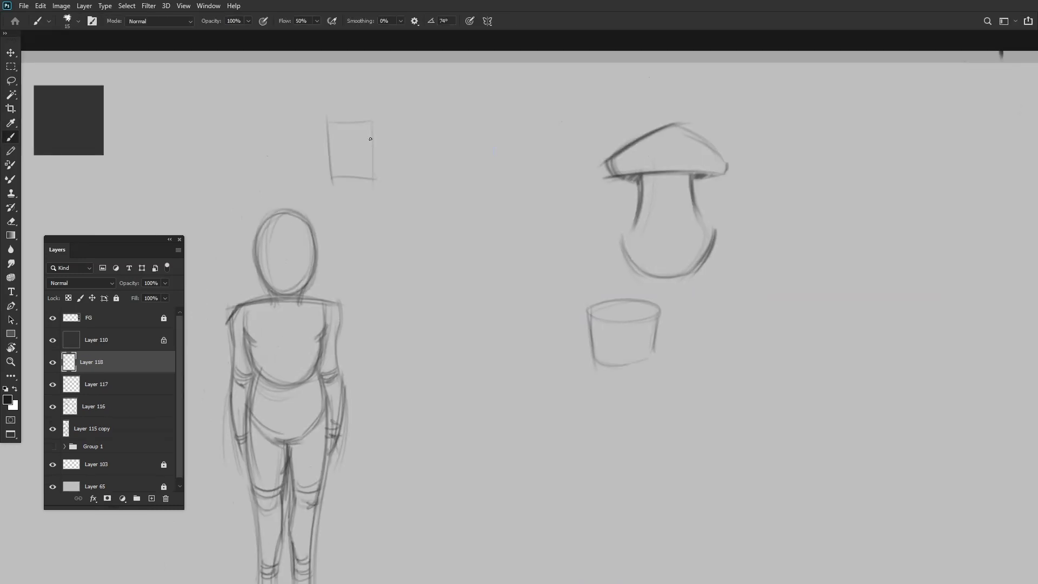
scroll(352, 152, up, 3)
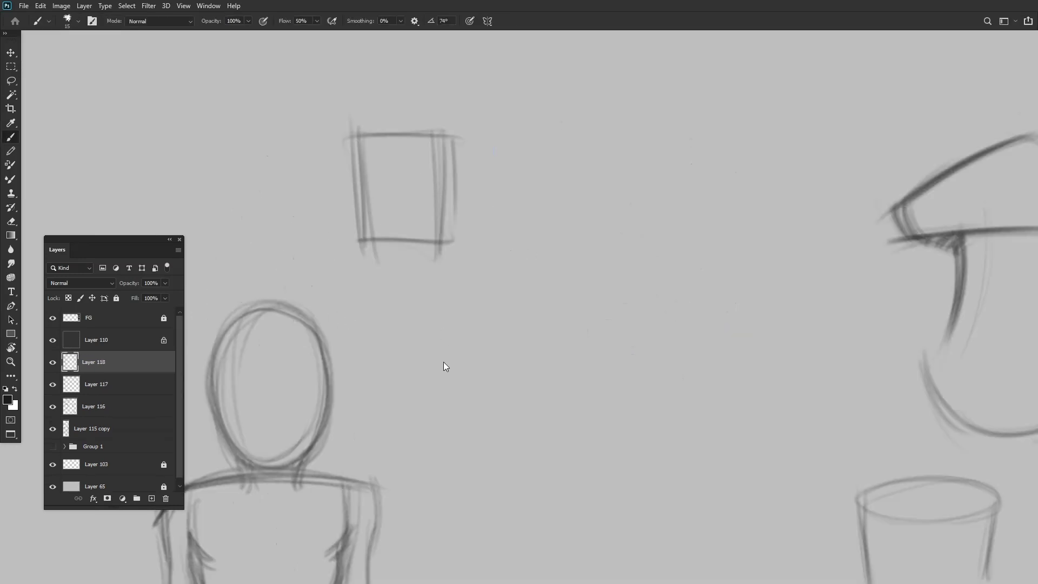
With a smaller brush, sketch a tiny top-hatted figure with broad shoulders inside the rectangular frame.
key(bracketleft)
scroll(394, 215, up, 2)
drag(405, 206, 432, 205)
drag(381, 222, 448, 215)
mouse_move(413, 246)
mouse_down()
mouse_move(401, 229)
mouse_move(432, 295)
mouse_up()
scroll(401, 234, down, 5)
On a new layer, sketch a tiny figure with a rounded hat and spread legs to the left of the frame.
key(ctrl+shift+alt+n)
scroll(401, 234, up, 4)
drag(432, 164, 439, 245)
drag(422, 210, 417, 229)
scroll(422, 206, up, 1)
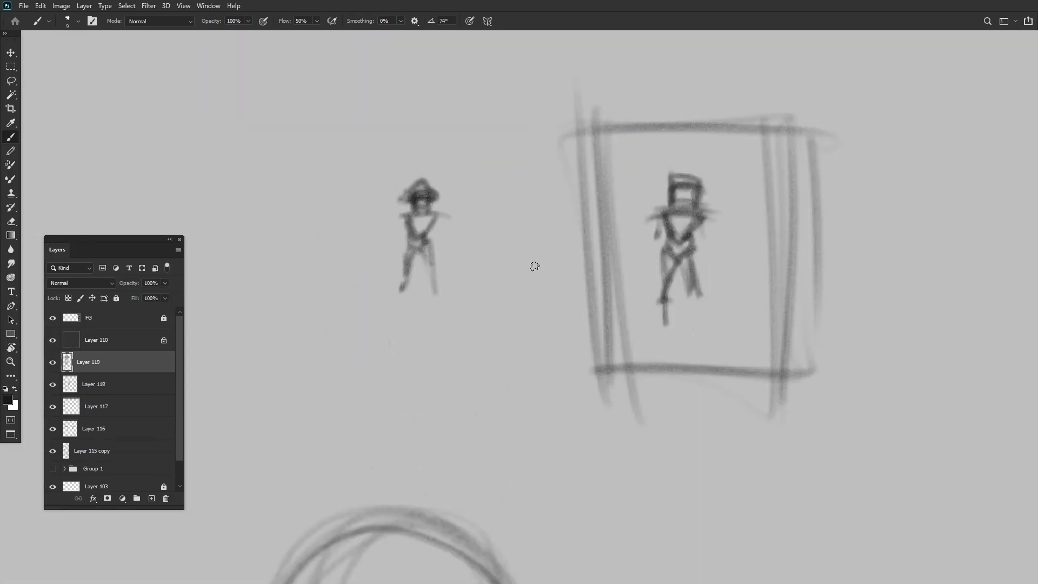
Sketch a third tiny round-headed figure farther left and merge the small study layers into one.
scroll(535, 266, down, 2)
drag(379, 181, 397, 220)
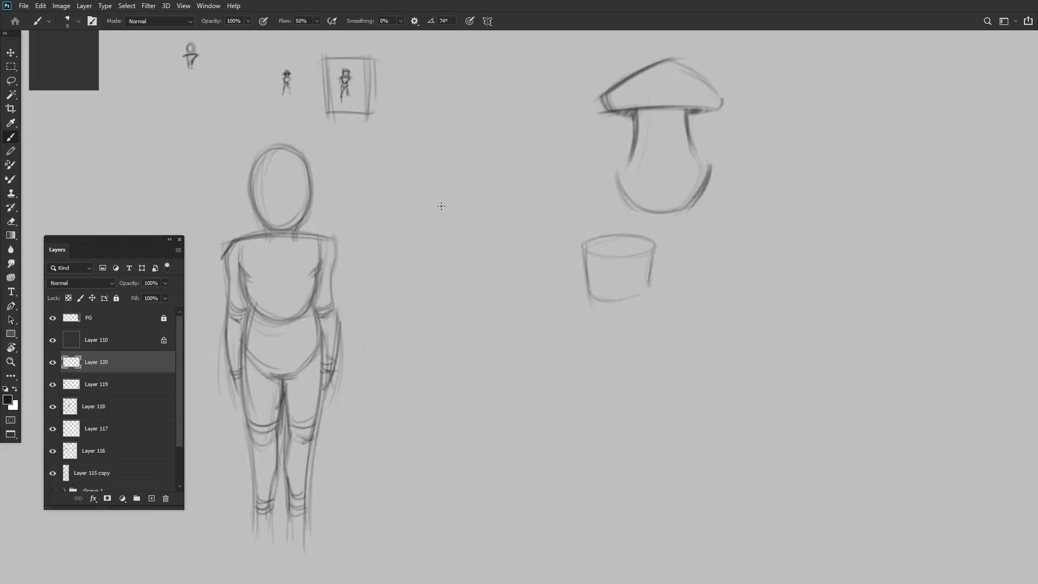
click(53, 368)
key(Return)
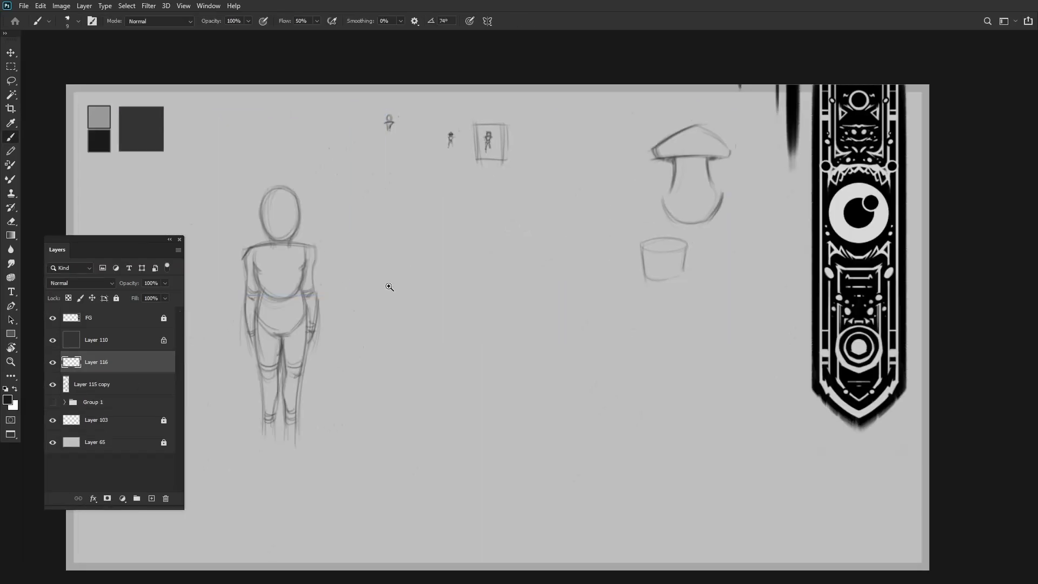
On a new layer, sketch a smaller figure's oval head, neck, shoulder line and rounded chest right of the body sketch.
key(ctrl+shift+n)
key(b)
drag(424, 181, 430, 184)
scroll(426, 204, up, 4)
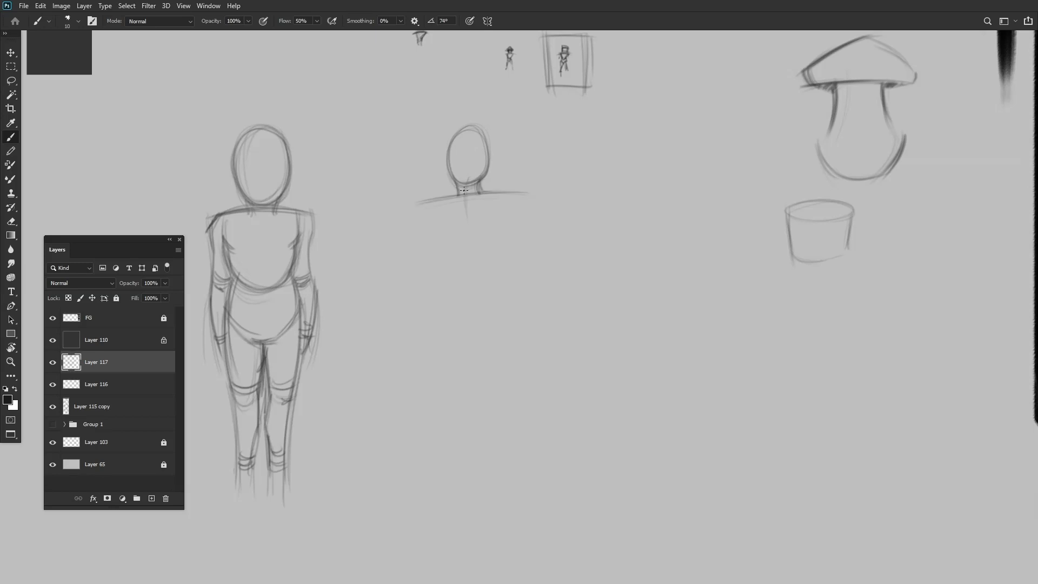
drag(495, 218, 495, 216)
scroll(486, 211, up, 2)
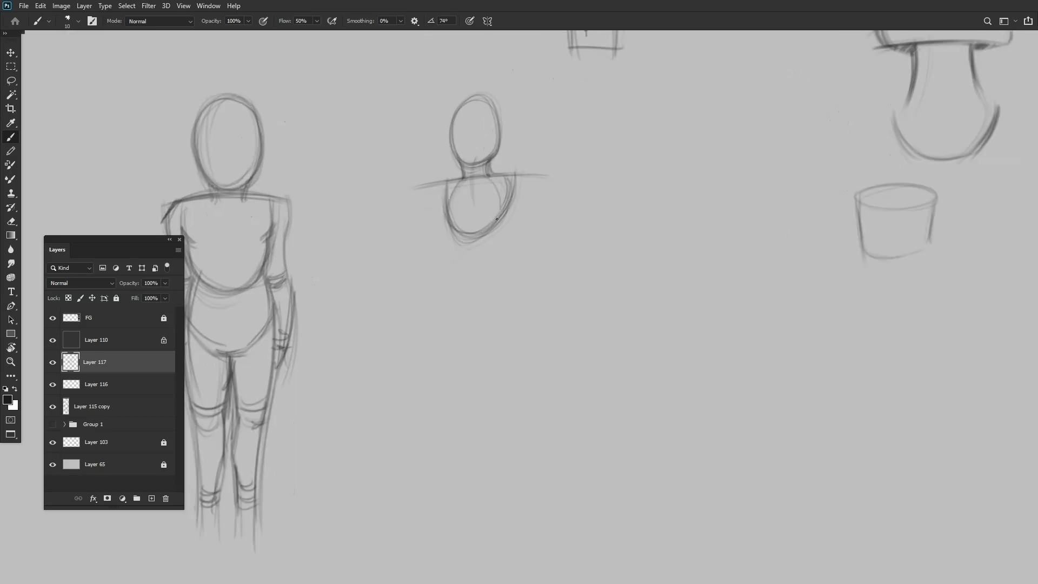
drag(503, 178, 489, 220)
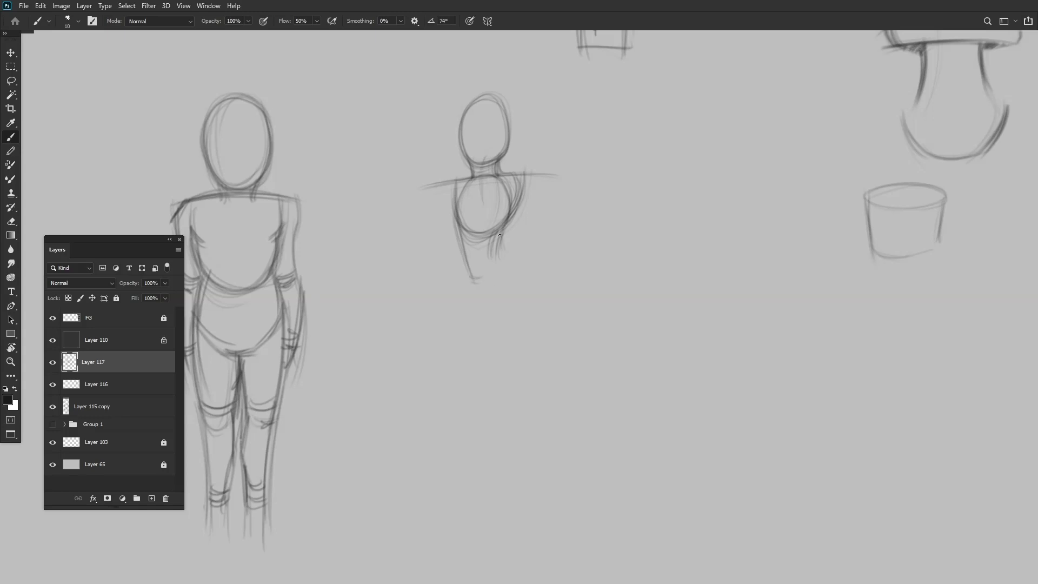
Sketch the smaller figure's pelvis and striding legs, keeping a torso-only copy to its right.
drag(505, 238, 688, 240)
mouse_move(479, 282)
mouse_down()
mouse_move(500, 283)
mouse_move(530, 336)
mouse_move(502, 268)
mouse_up()
drag(527, 348, 542, 444)
scroll(517, 299, right, 1)
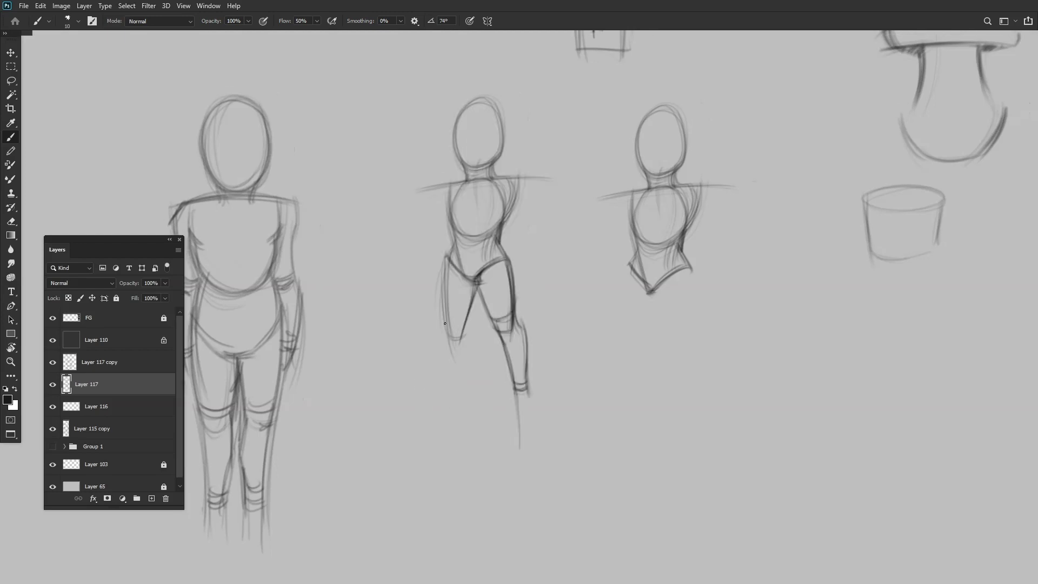
Mirror the view to erase and redraw the posed figure's outer thigh, knee and lower leg, and restore the original view.
scroll(444, 333, down, 2)
scroll(444, 333, up, 2)
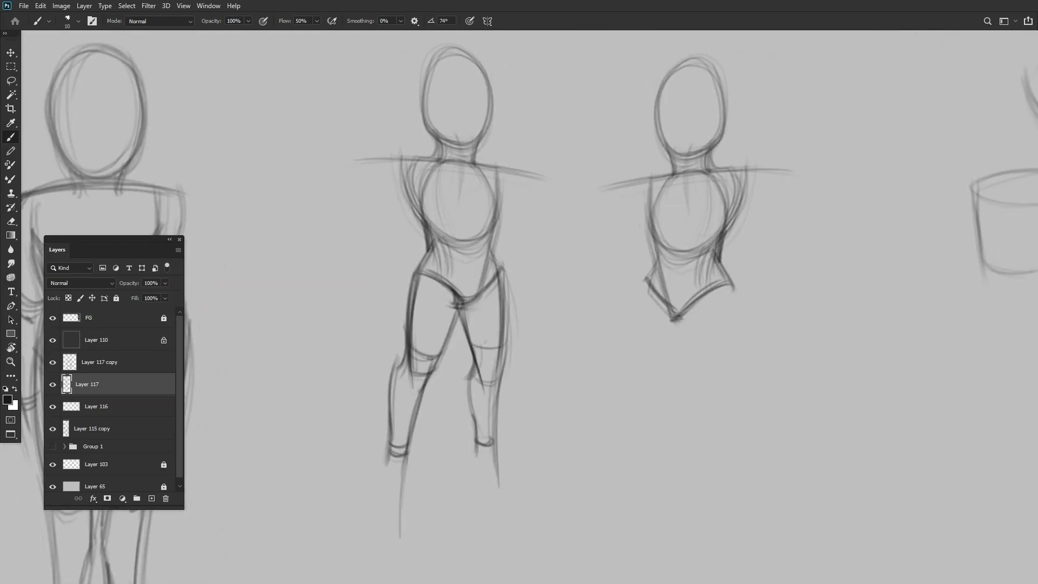
key(e)
mouse_move(489, 292)
mouse_down()
mouse_move(503, 466)
mouse_move(502, 273)
mouse_up()
key(b)
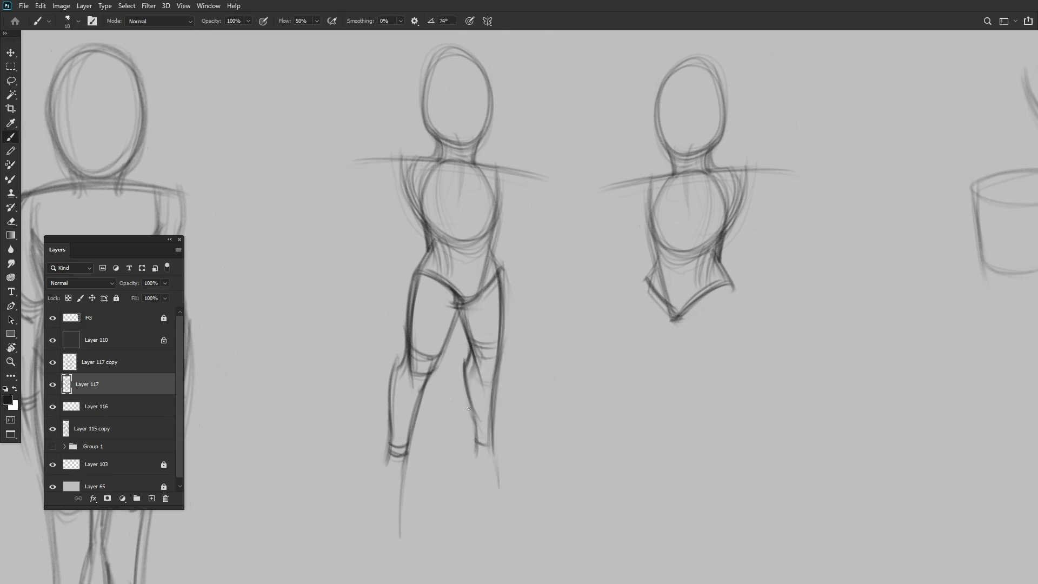
key(h)
scroll(421, 431, down, 3)
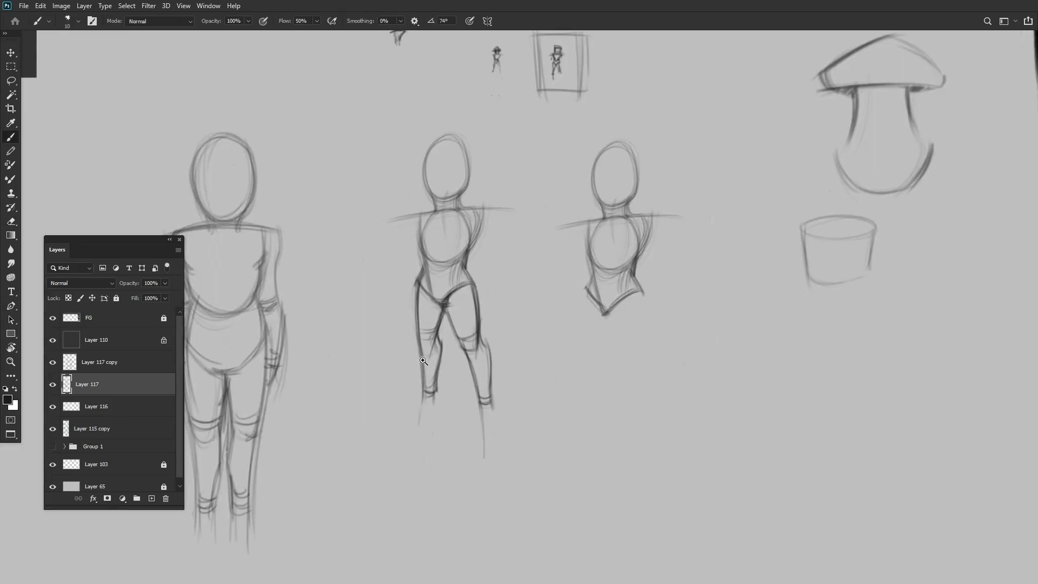
Sketch pointed feet on the posed figure and darken the outline of its head.
scroll(405, 398, up, 3)
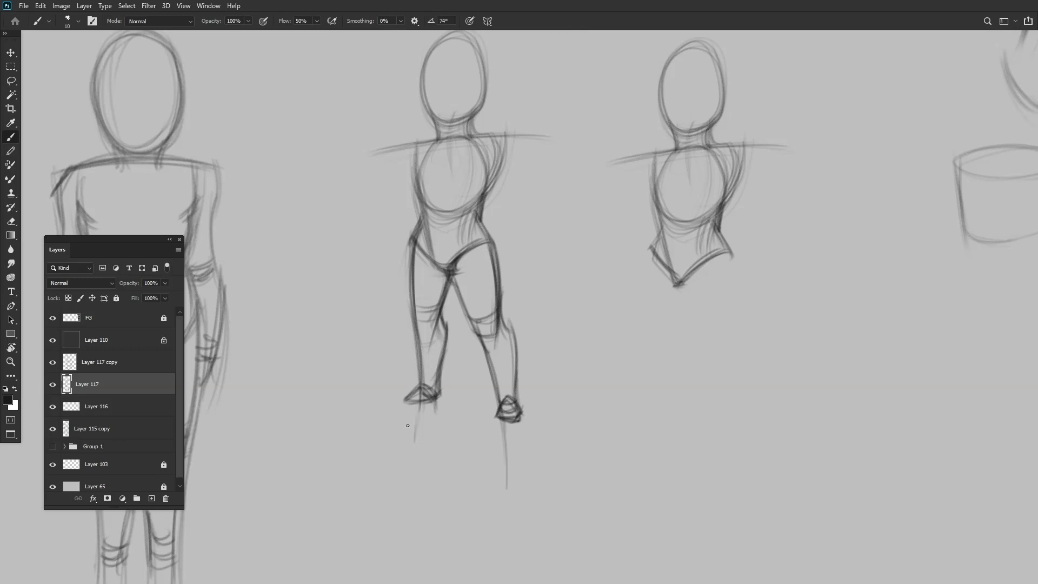
scroll(533, 373, up, 2)
scroll(506, 432, down, 2)
scroll(450, 177, up, 3)
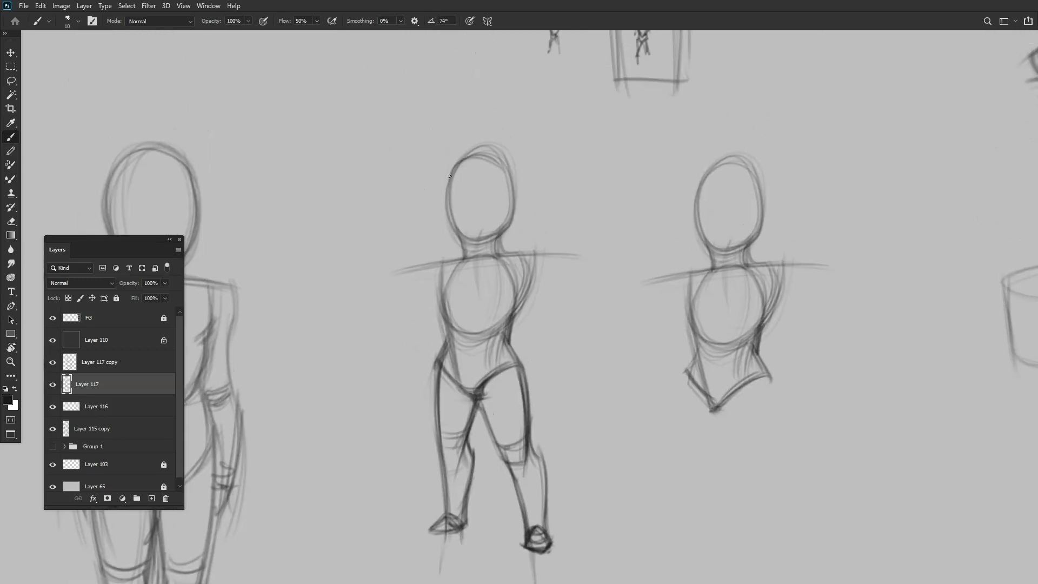
Duplicate the armless posed figure and place the copy below the torso-only sketch.
scroll(449, 176, down, 3)
key(ctrl+alt+t)
scroll(485, 270, up, 4)
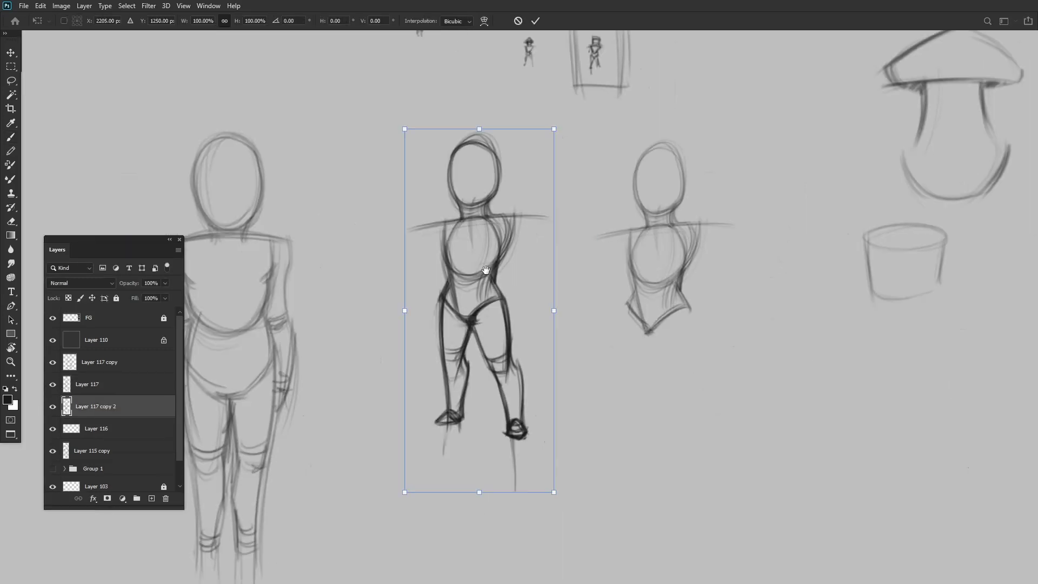
key(Return)
Sketch bent arms with elbow and wrist bands and simple hands on the original posed figure.
key(alt+bracketright)
key(b)
scroll(419, 231, up, 2)
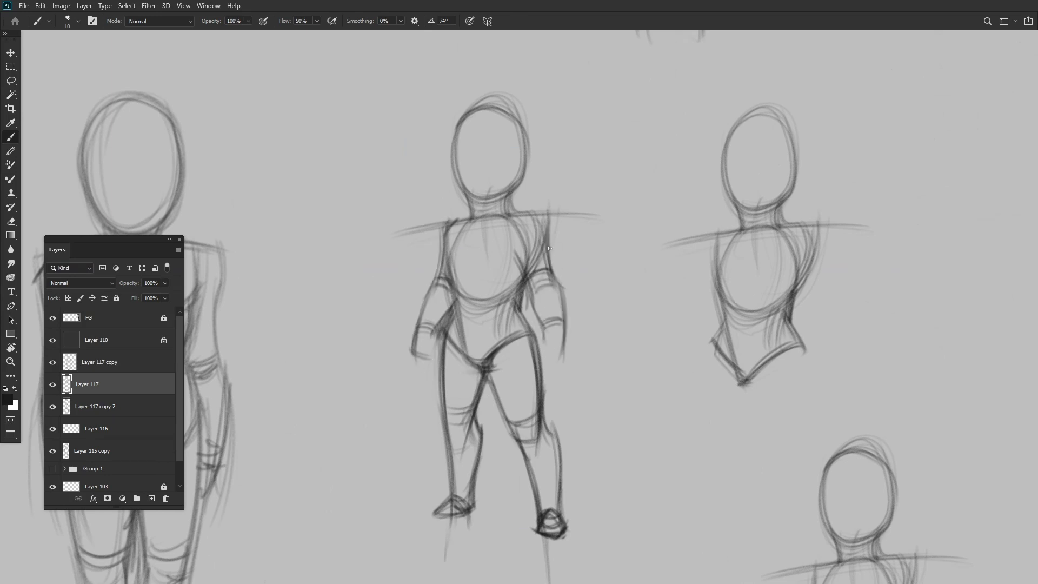
Hide the other sketches and line up two copies of the posed body beside copies of the two caped painted characters.
scroll(486, 403, down, 6)
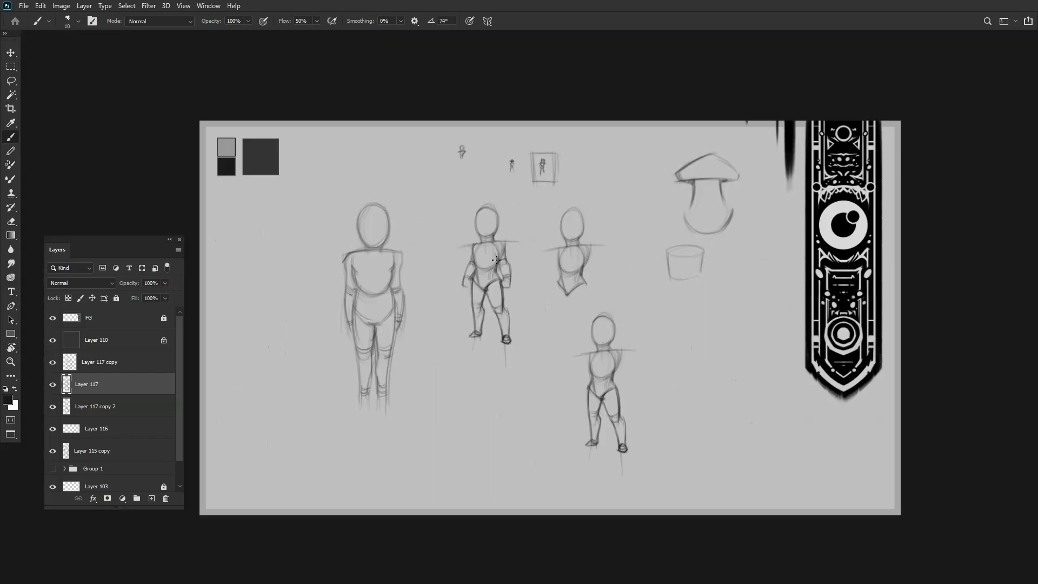
drag(485, 403, 447, 419)
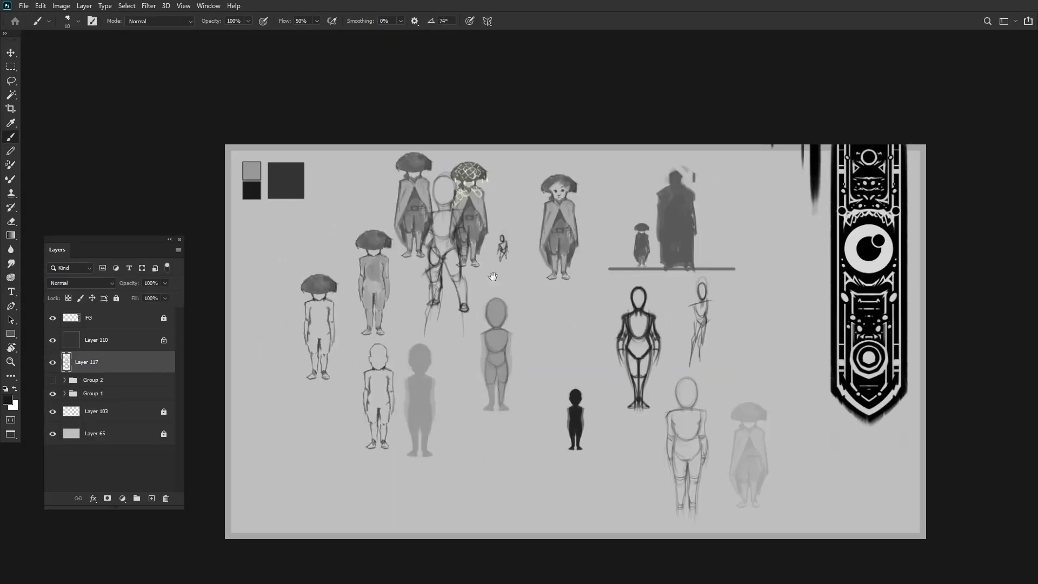
click(64, 364)
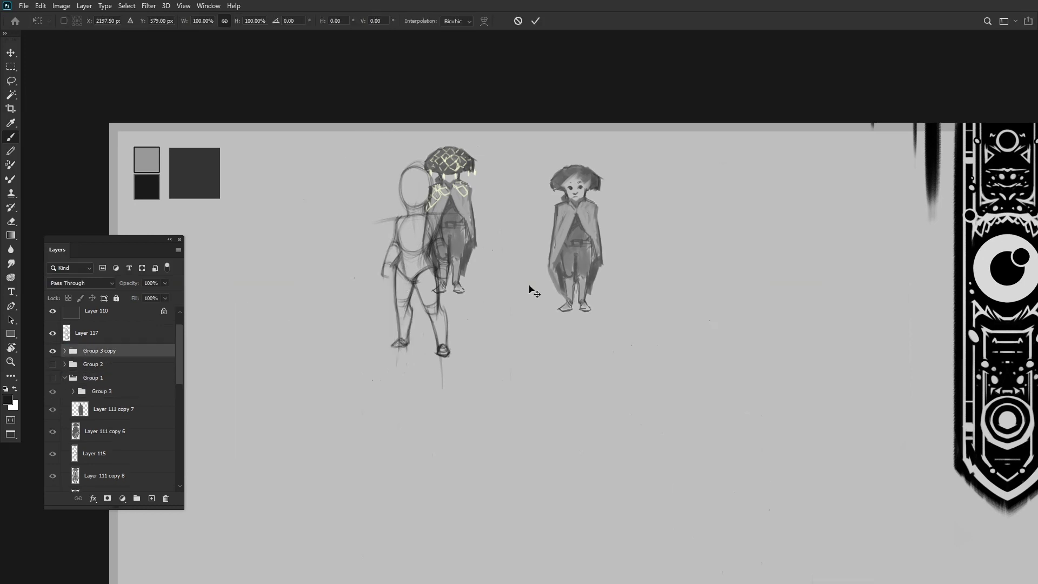
scroll(338, 201, up, 4)
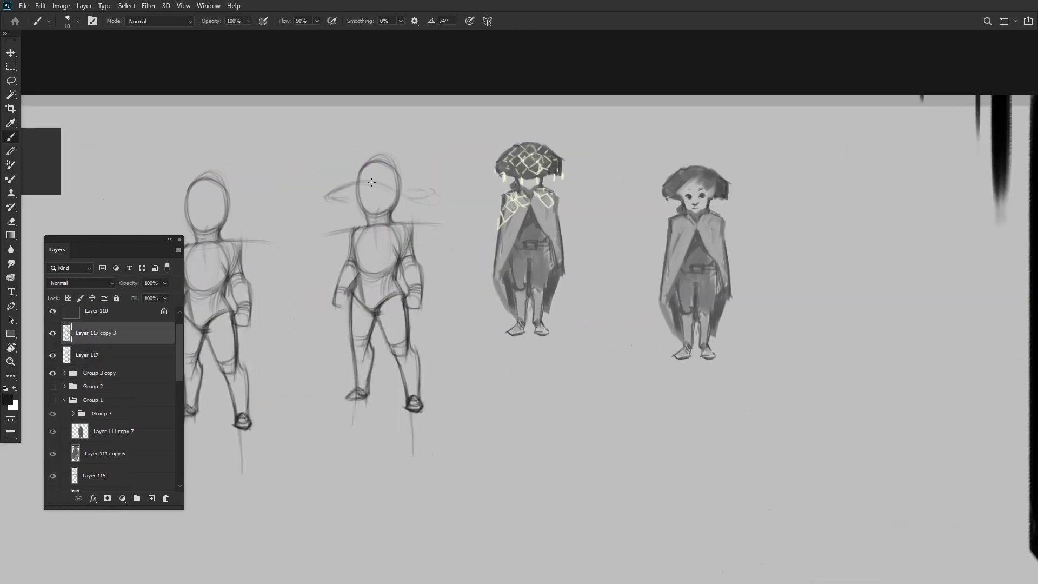
scroll(371, 183, down, 1)
scroll(371, 182, up, 3)
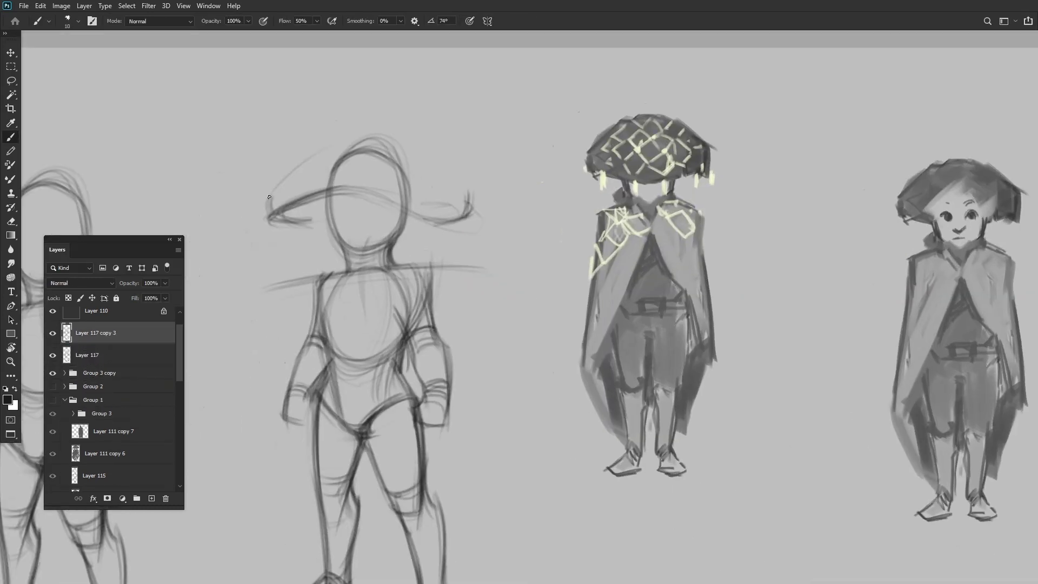
drag(269, 197, 317, 146)
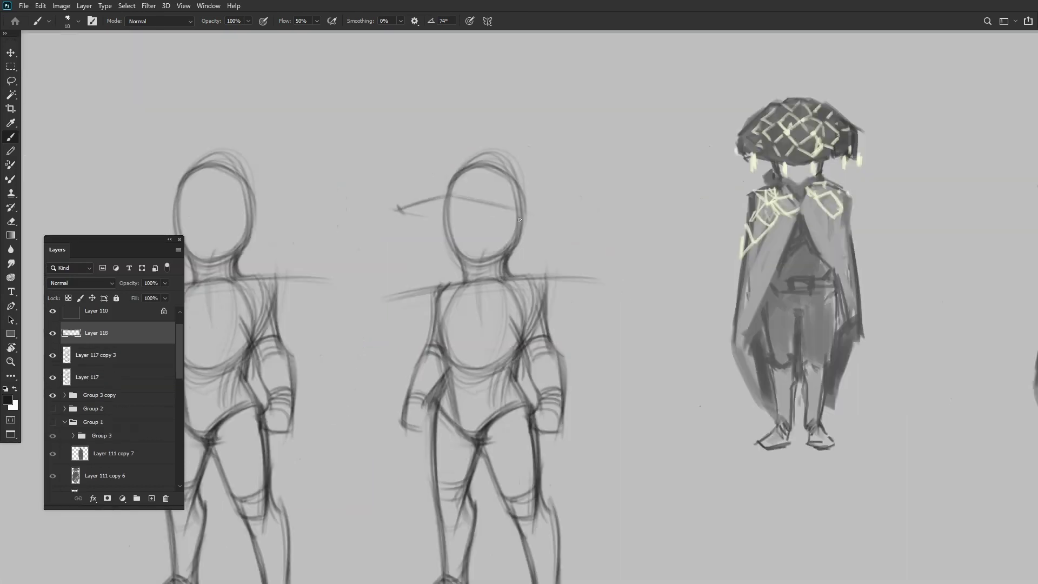
key(ctrl+z)
On the separate cap layer, sketch an arched brim and a broad dome around the second posed body's head.
drag(403, 214, 535, 218)
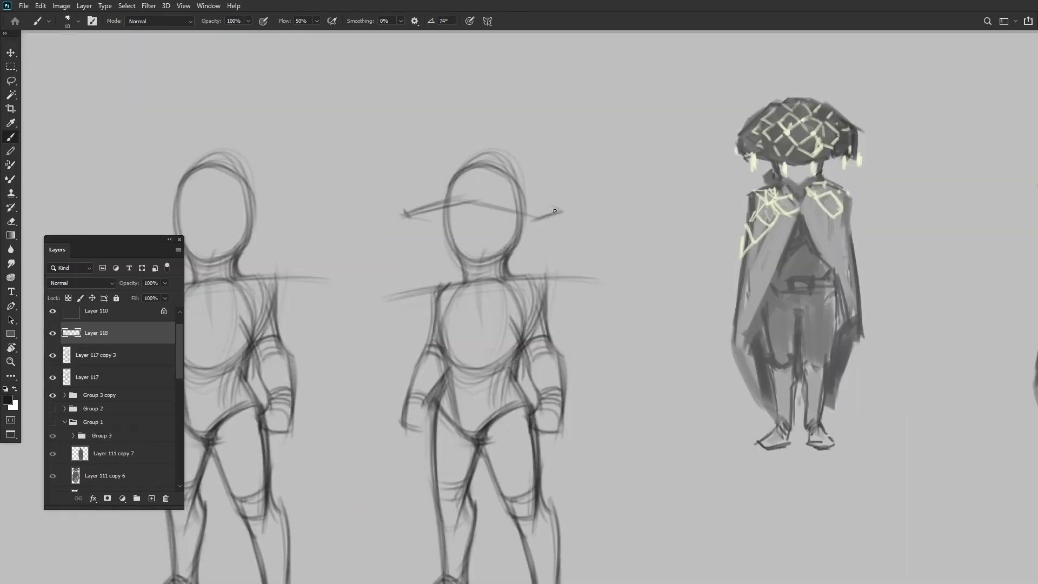
drag(439, 219, 366, 255)
mouse_move(327, 253)
mouse_down()
mouse_move(364, 205)
mouse_move(441, 204)
mouse_up()
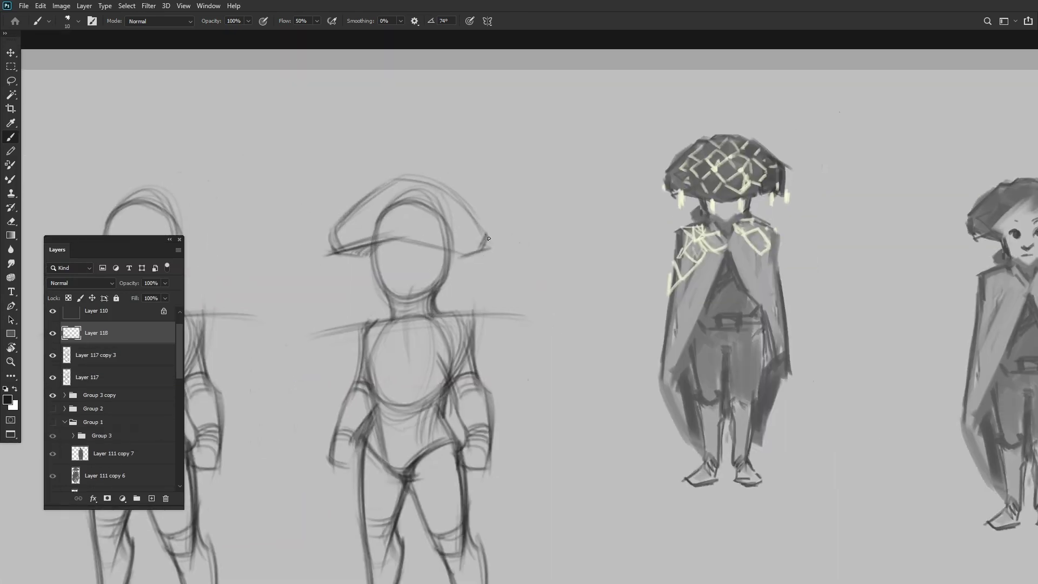
Hide the posed body and strengthen the cap's outline, shading the underside and corners of its brim.
key(ctrl+comma)
scroll(376, 262, up, 2)
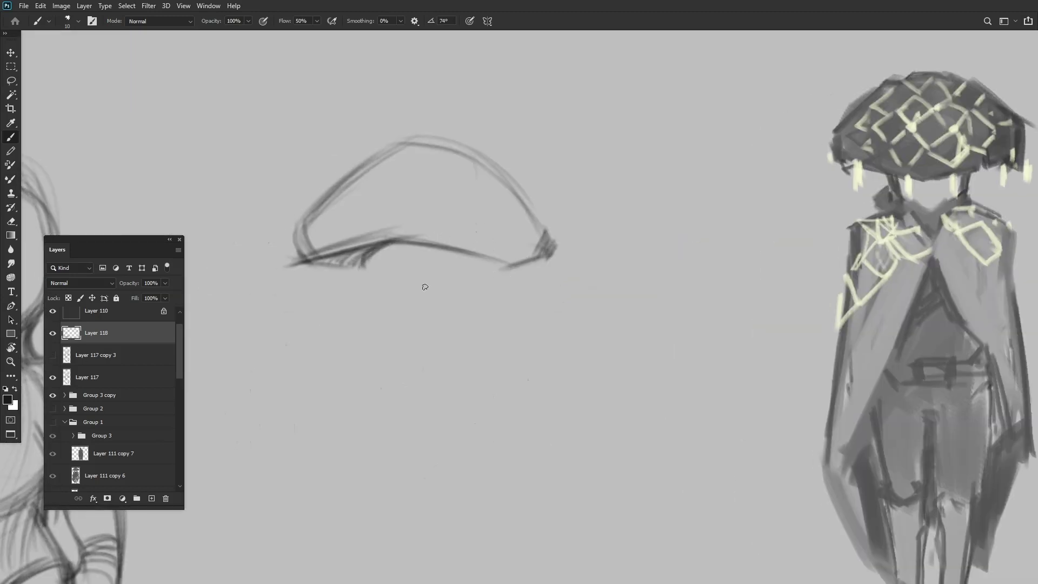
drag(425, 286, 478, 191)
scroll(451, 185, up, 1)
scroll(450, 185, down, 3)
Show the posed body again and fit the cap over its head with a free transform.
key(ctrl+comma)
key(ctrl+t)
key(Return)
scroll(342, 309, down, 2)
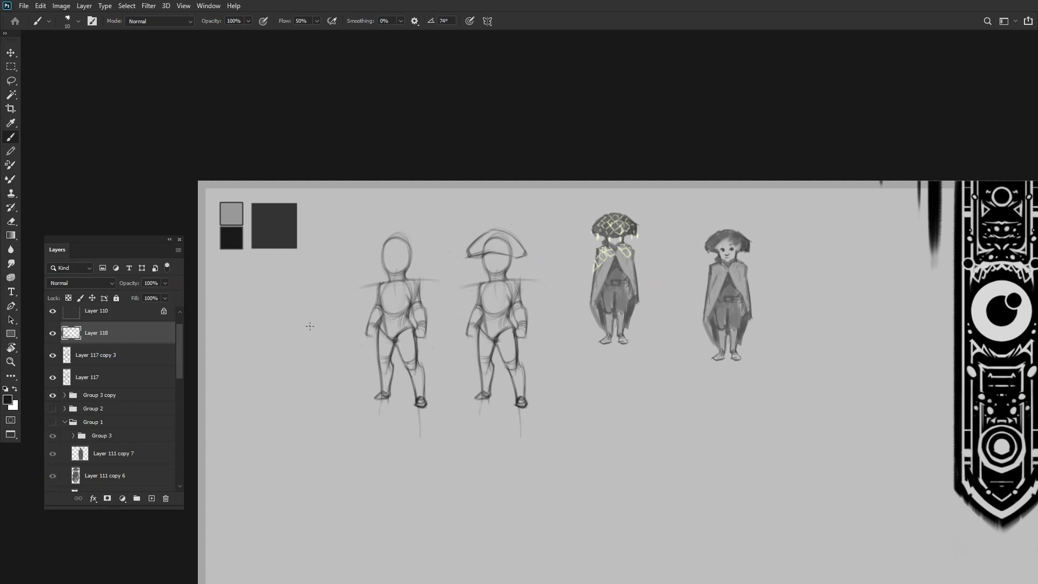
scroll(513, 232, up, 1)
scroll(514, 232, down, 1)
On a new layer beneath the cap lines, fill the cap with flat light grey using an enlarged brush.
key(ctrl+shift+alt+n)
key(period)
scroll(485, 233, up, 3)
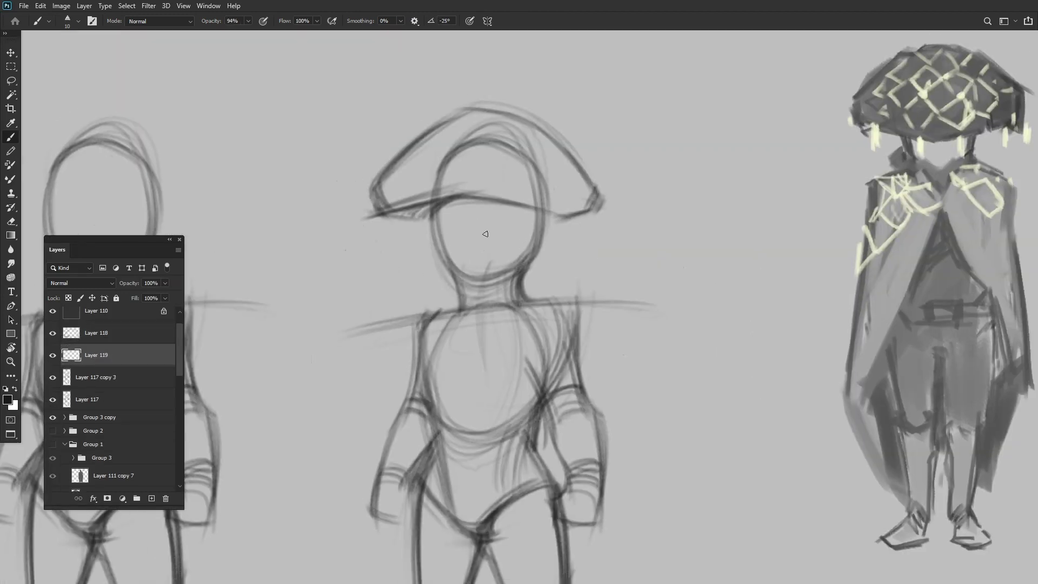
alt+click(484, 233)
key(bracketright)
key(bracketright)
key(bracketright)
key(bracketright)
key(bracketright)
mouse_move(485, 234)
mouse_down()
mouse_move(456, 155)
mouse_move(546, 190)
mouse_move(440, 176)
mouse_move(568, 200)
mouse_up()
scroll(646, 88, down, 3)
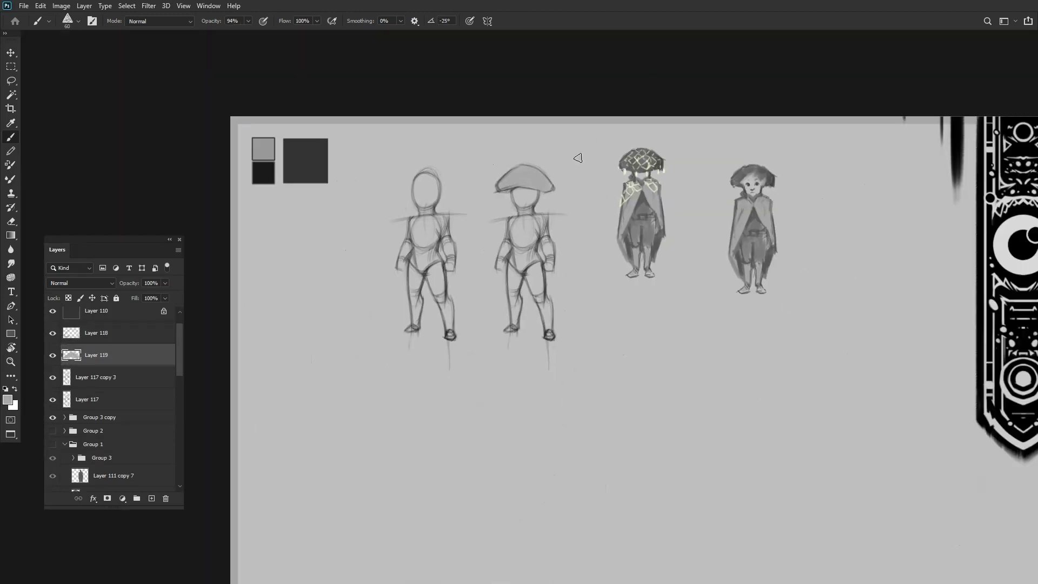
Make two further copies of the posed body and place them in the lower part of the canvas.
key(alt+bracketleft)
drag(552, 157, 545, 372)
scroll(306, 329, up, 4)
key(ctrl+j)
scroll(440, 301, down, 3)
scroll(423, 249, up, 3)
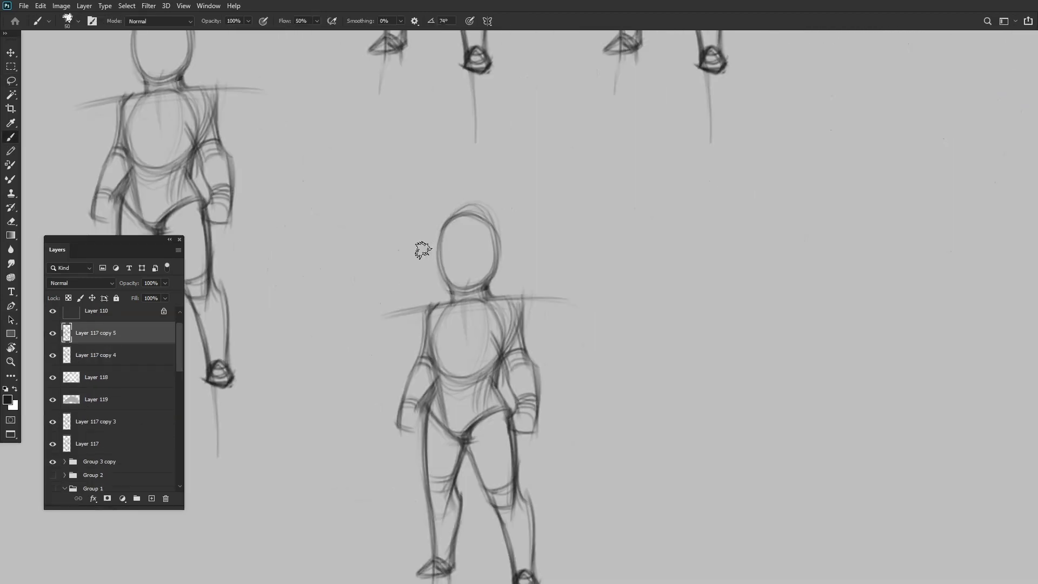
On a new layer, block in a rounded mid-grey mushroom cap over the lowest posed body's head.
key(ctrl+shift+alt+n)
mouse_move(417, 239)
mouse_down()
mouse_move(512, 256)
mouse_move(412, 240)
mouse_move(464, 213)
mouse_move(533, 247)
mouse_move(440, 272)
mouse_move(412, 265)
mouse_move(443, 254)
mouse_move(434, 250)
mouse_move(518, 259)
mouse_up()
key(bracketleft)
scroll(519, 259, down, 3)
scroll(533, 271, up, 3)
key(bracketleft)
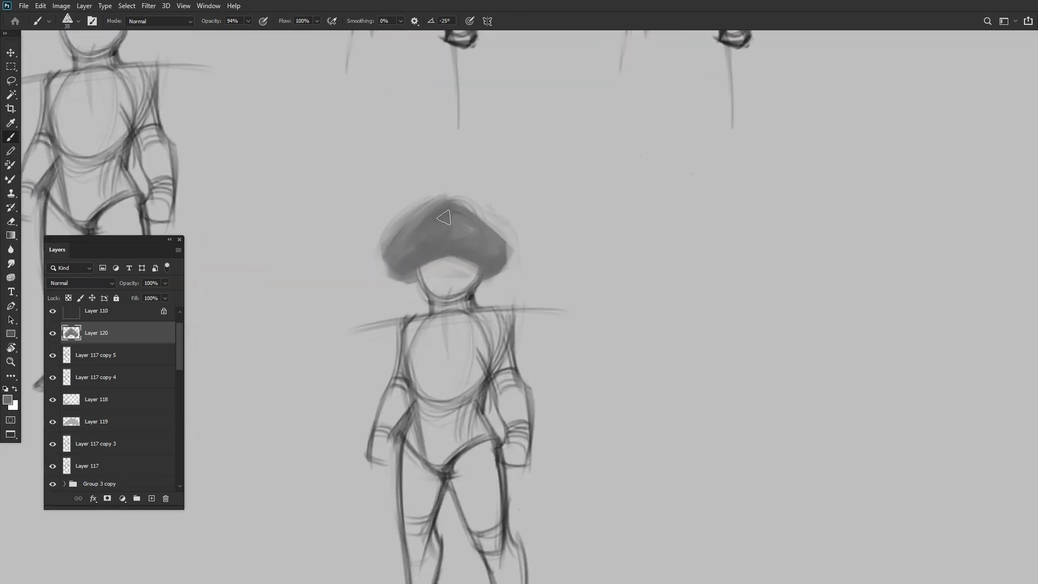
Reshape the painted grey cap into a wider dome with soft shading and flared brim edges.
mouse_move(443, 217)
mouse_down()
mouse_move(411, 254)
mouse_move(427, 208)
mouse_move(486, 238)
mouse_up()
key(bracketright)
scroll(498, 238, down, 3)
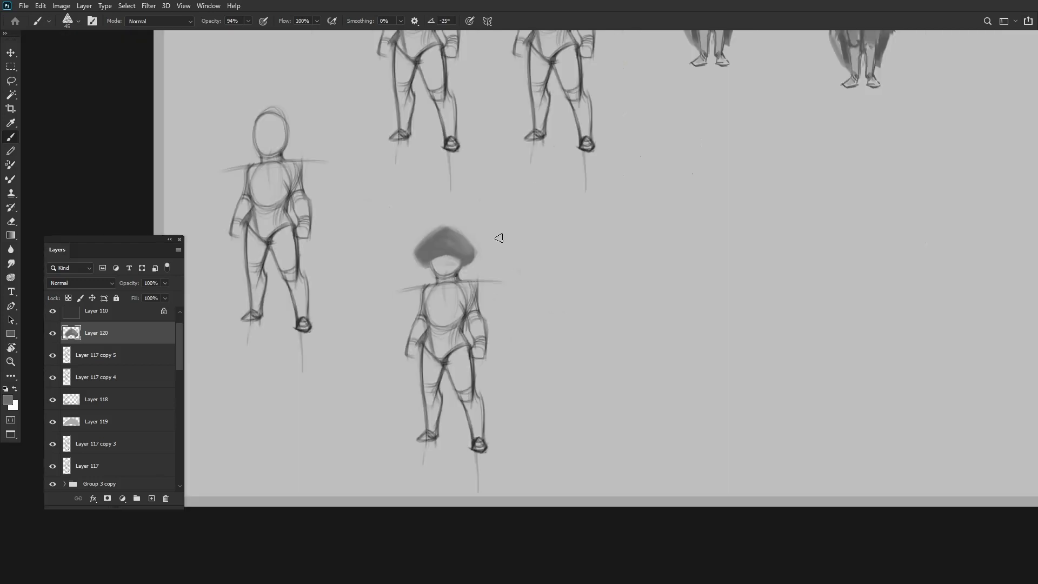
key(bracketleft)
key(bracketleft)
key(bracketleft)
scroll(470, 243, up, 3)
Copy the grey-capped figure to the right and fade the copy's body and cap to 25% opacity.
scroll(361, 256, down, 4)
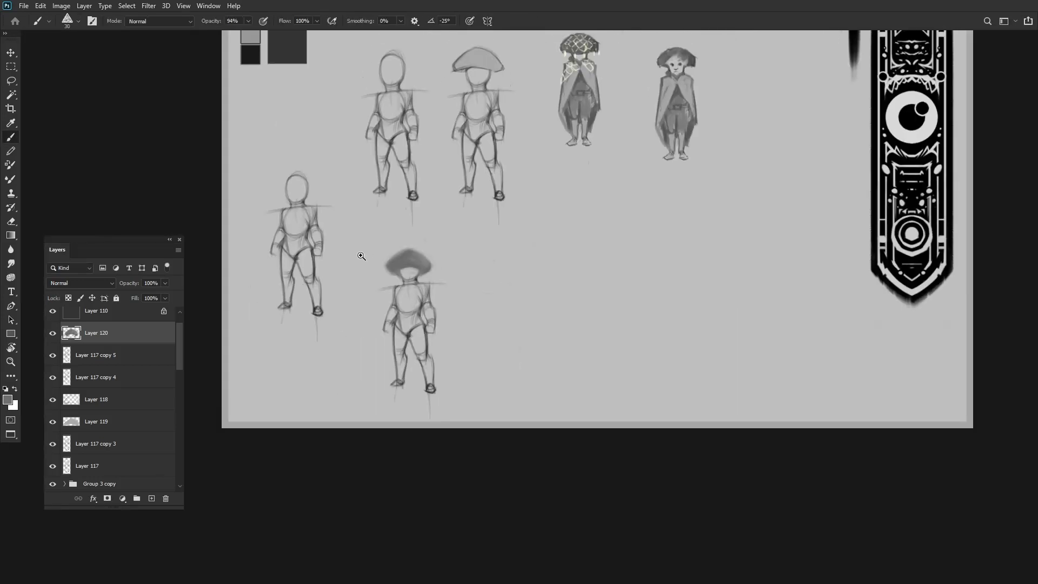
drag(409, 324, 542, 278)
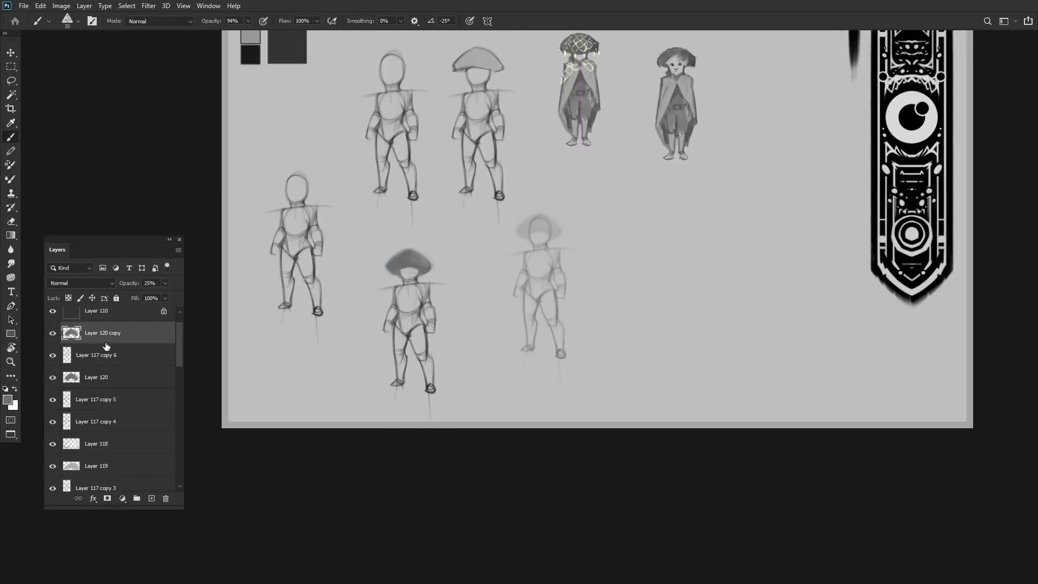
On a new layer, outline the faded figure's cap with an arched brim and shaded underside, hiding the painted cap.
key(ctrl+shift+alt+n)
scroll(441, 234, up, 5)
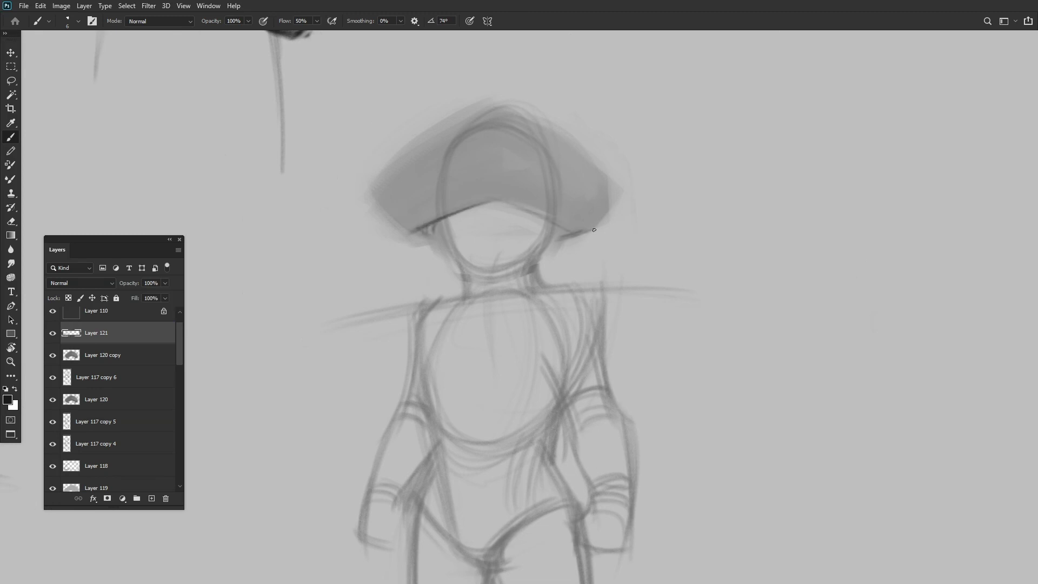
mouse_move(409, 223)
mouse_down()
mouse_move(303, 303)
mouse_move(223, 381)
mouse_up()
click(52, 355)
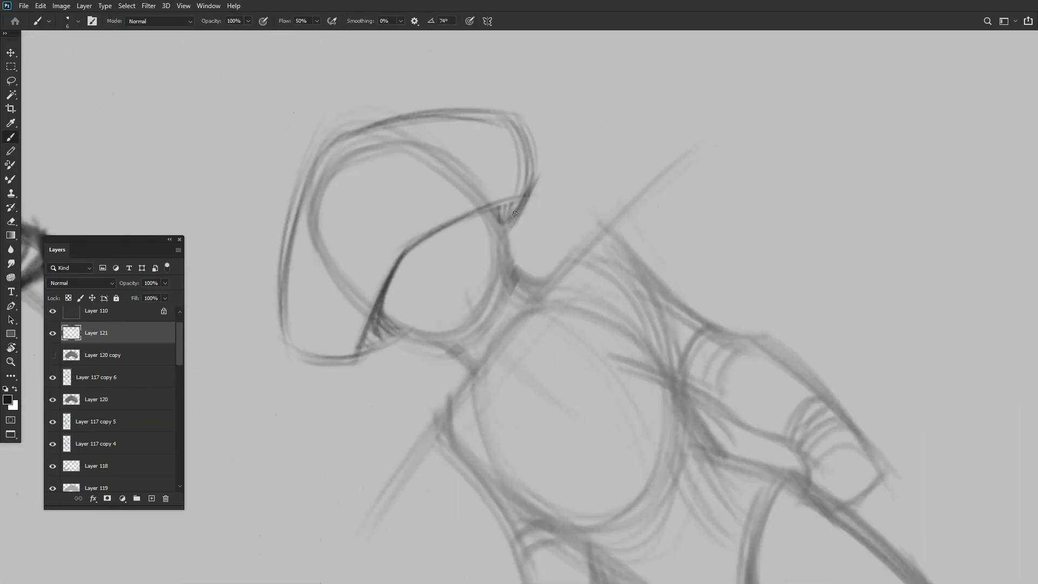
Erase the head lines inside the outlined cap and restore the faded body sketch directly beneath the cap outline layer.
key(r)
mouse_move(486, 178)
mouse_down()
mouse_move(441, 193)
mouse_move(411, 227)
mouse_up()
key(Escape)
key(Escape)
scroll(410, 227, down, 4)
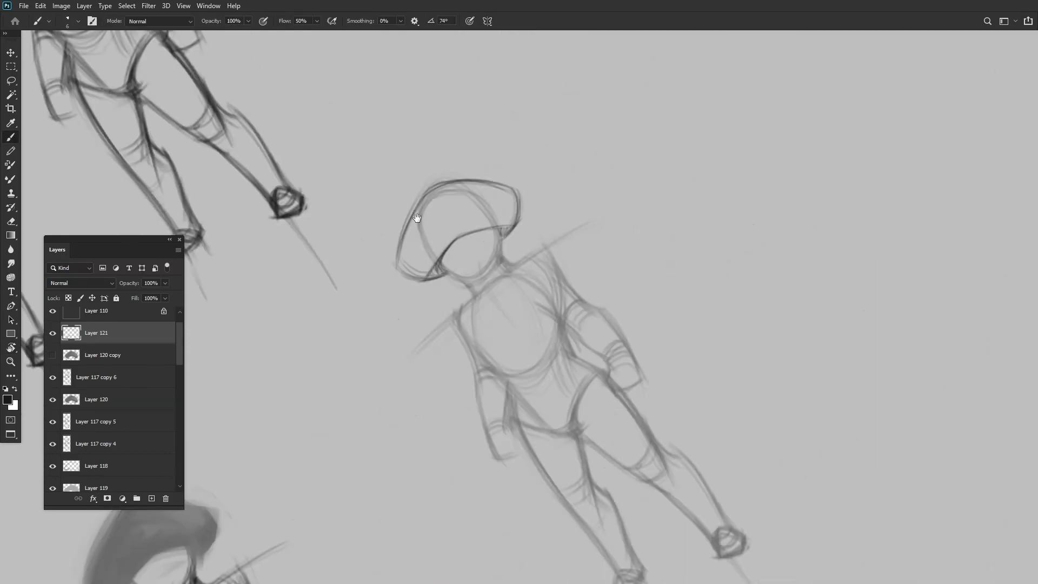
key(b)
click(103, 355)
click(118, 377)
scroll(551, 178, down, 4)
click(127, 422)
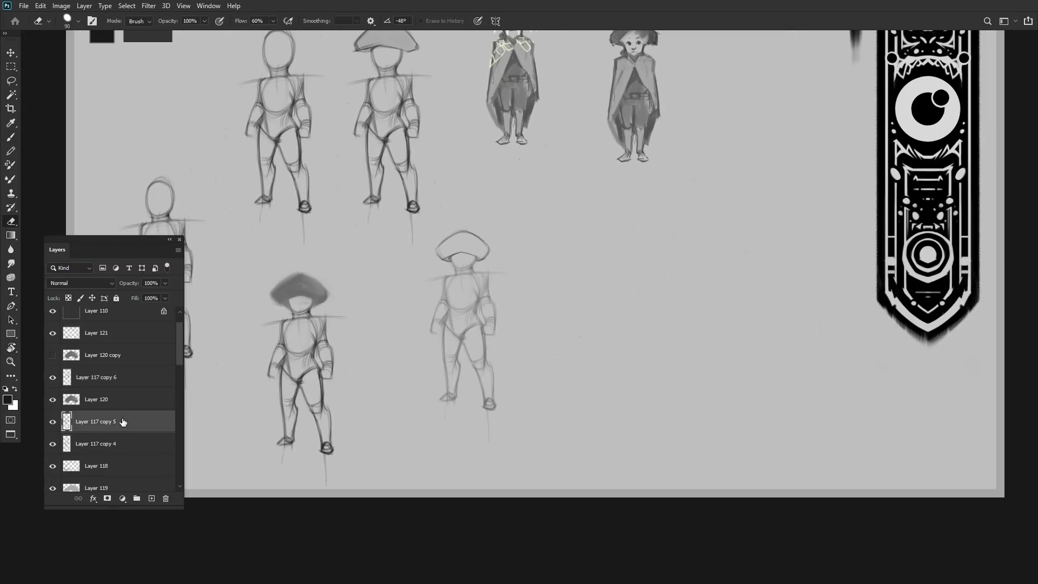
key(e)
drag(73, 377, 73, 349)
click(108, 332)
key(b)
scroll(449, 249, up, 5)
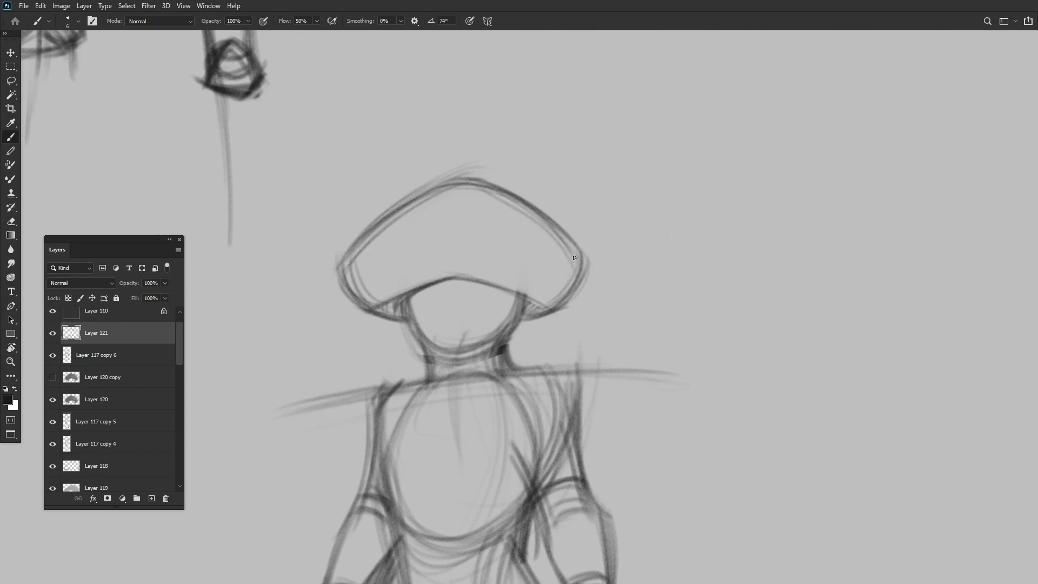
Group the earlier body and cap studies and hide the group.
scroll(438, 292, down, 5)
scroll(438, 292, up, 1)
scroll(108, 405, down, 3)
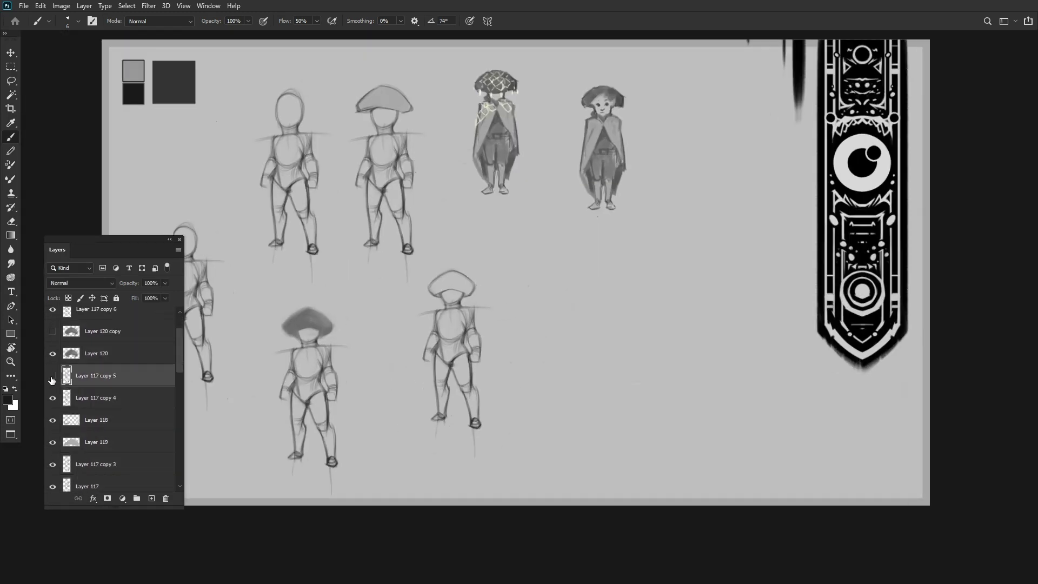
shift+click(108, 418)
click(136, 500)
click(52, 398)
click(119, 375)
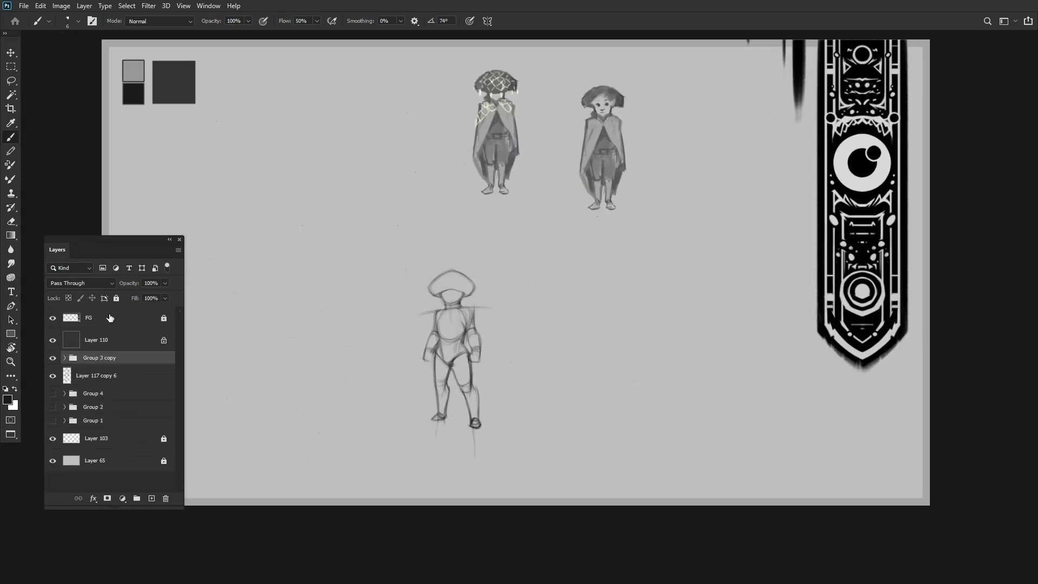
Enlarge the outlined mushroom-cap figure and place a duplicate of it to its right.
key(ctrl+t)
drag(451, 217, 401, 319)
key(Return)
key(ctrl+j)
key(ctrl+t)
key(Return)
Try large dark eyes and a small nose under the copied figure's cap on a new layer.
key(ctrl+shift+alt+n)
scroll(249, 194, up, 5)
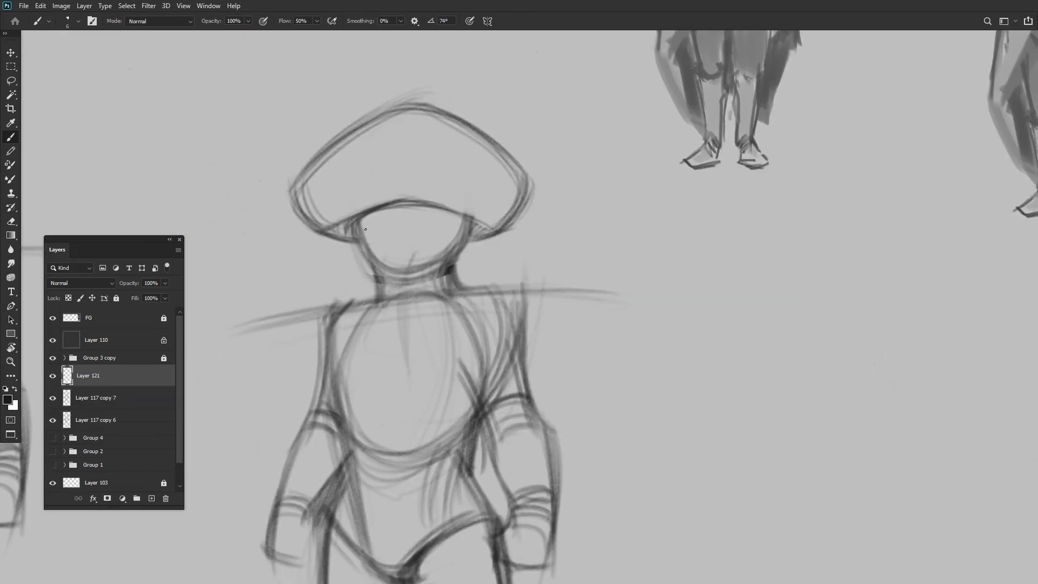
drag(354, 214, 373, 227)
drag(414, 213, 433, 224)
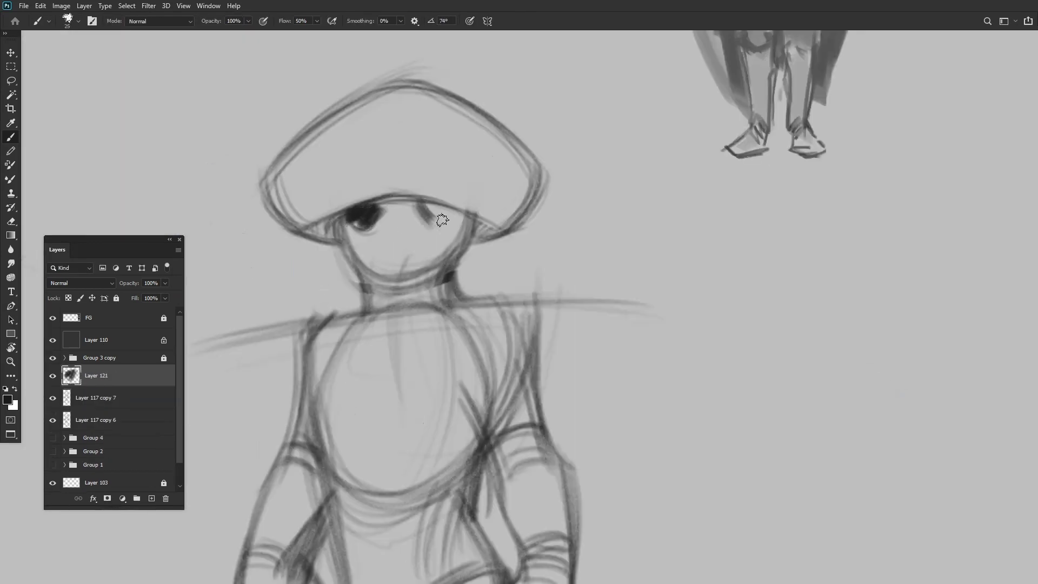
scroll(430, 294, up, 1)
drag(424, 295, 453, 297)
scroll(421, 270, up, 1)
drag(387, 273, 427, 270)
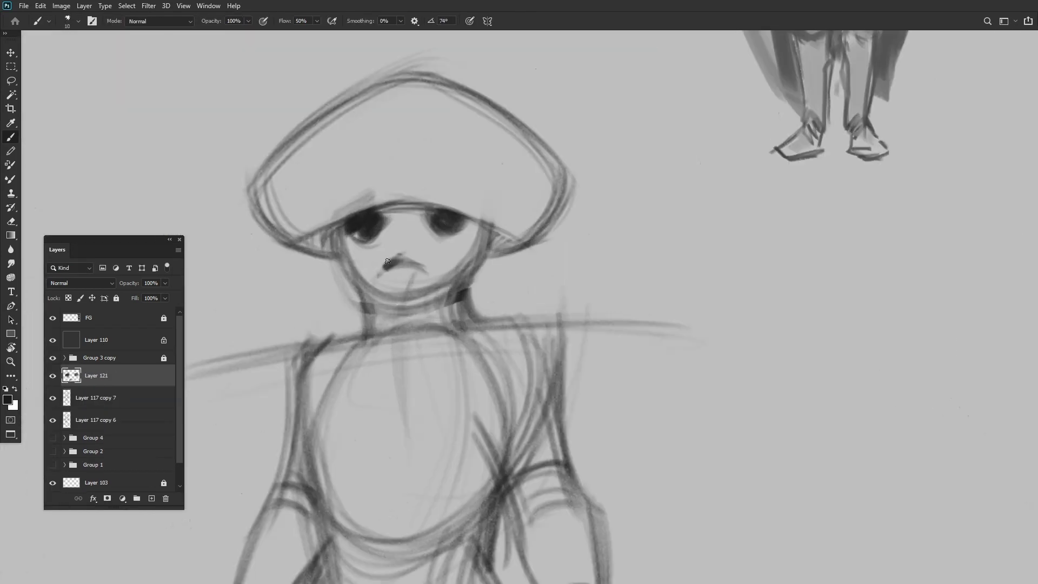
Undo the trial nose strokes and try a reworked nose, small mouth and darker eyes.
key(ctrl+z)
key(ctrl+z)
scroll(254, 294, down, 3)
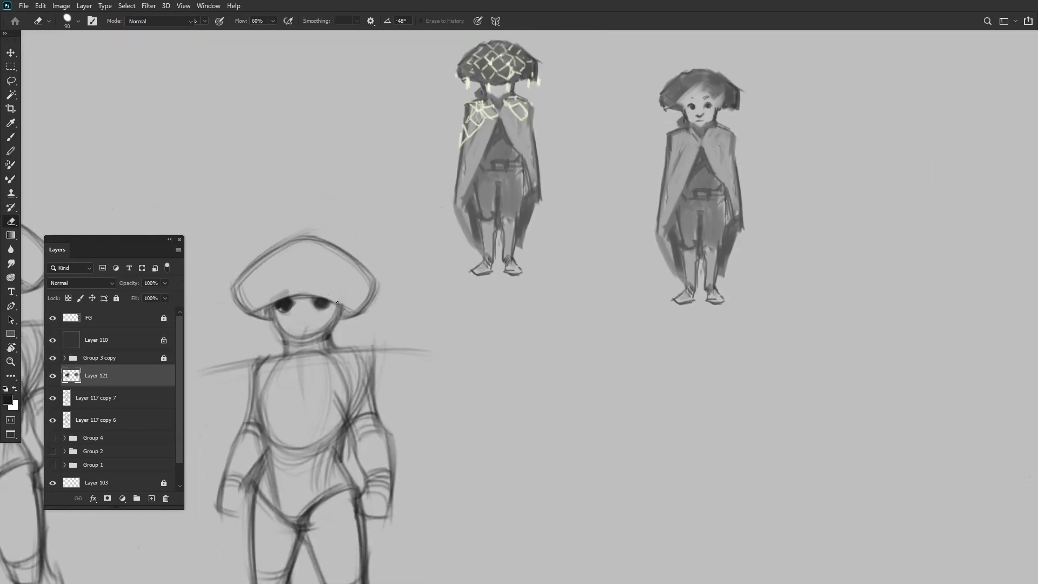
scroll(254, 295, up, 3)
scroll(253, 294, down, 3)
key(ctrl+shift+z)
key(ctrl+shift+z)
scroll(324, 303, up, 2)
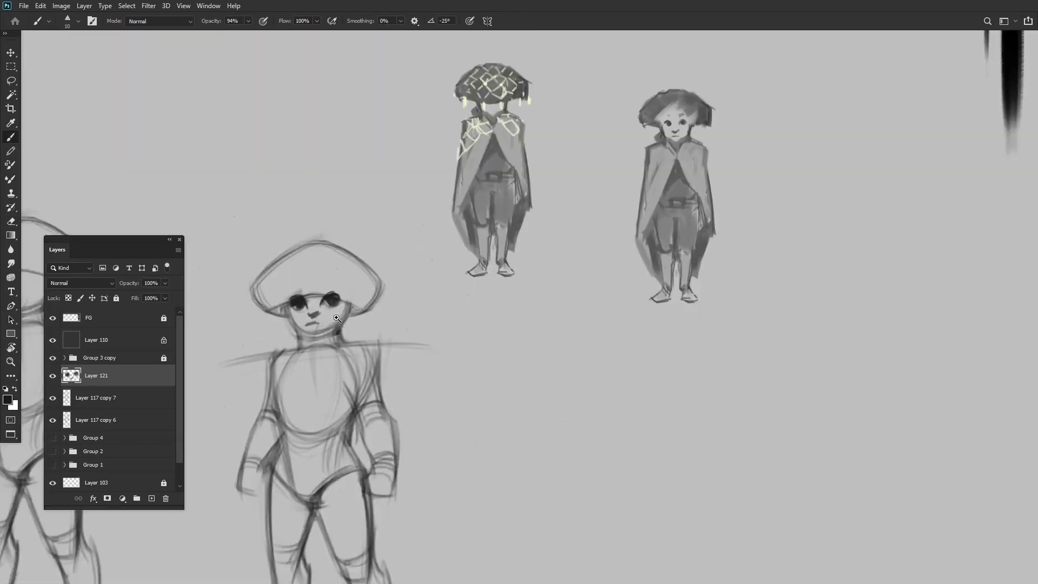
key(bracketright)
scroll(296, 296, down, 2)
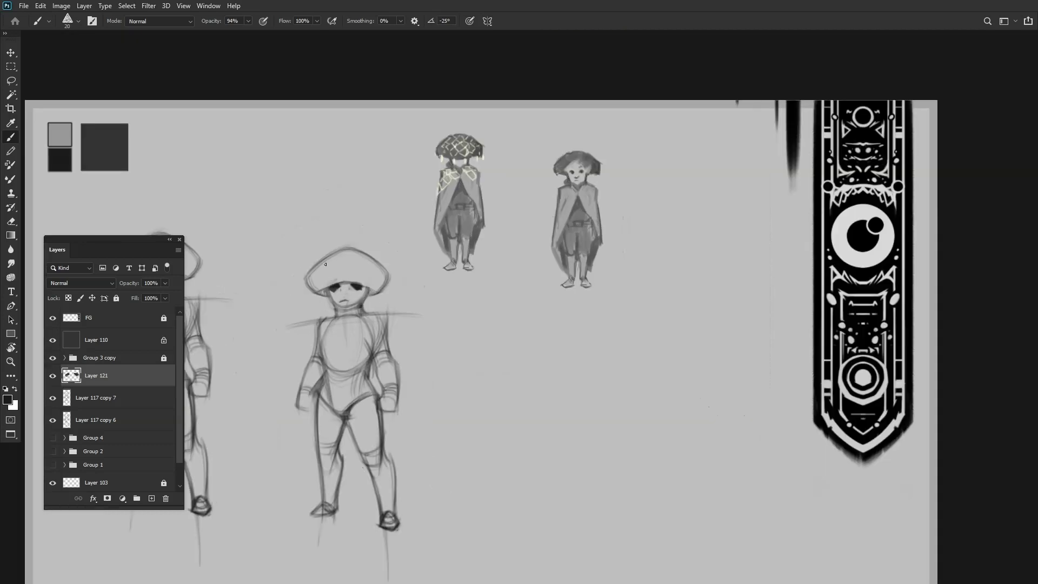
Delete the trial face layer and erase the arched brim line crossing the copied figure's face.
scroll(324, 266, up, 3)
key(Delete)
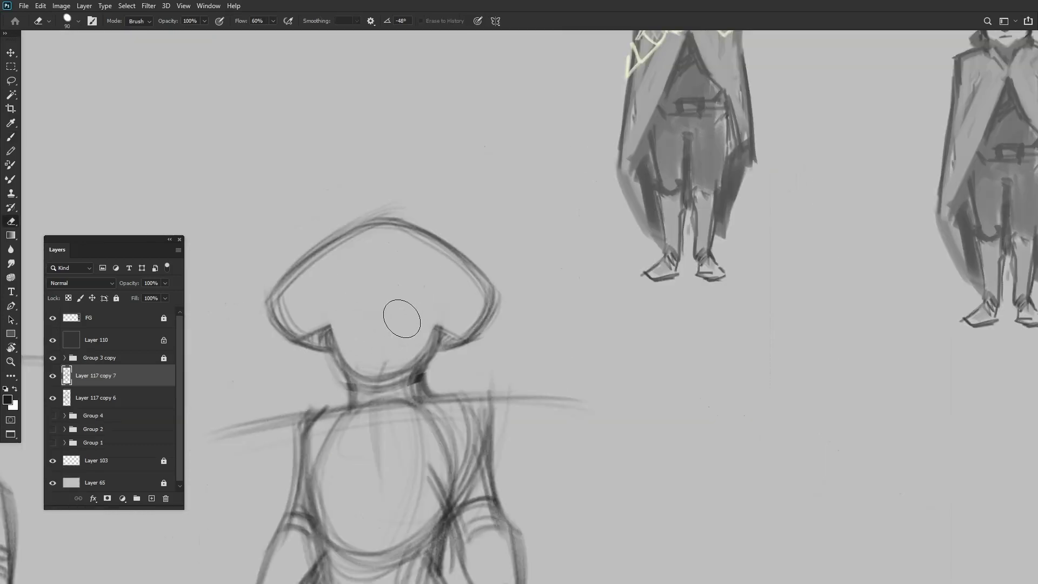
key(period)
Sketch a central forelock, wispy side hair, ears and a curved mouth within the cap's face opening.
scroll(417, 315, down, 3)
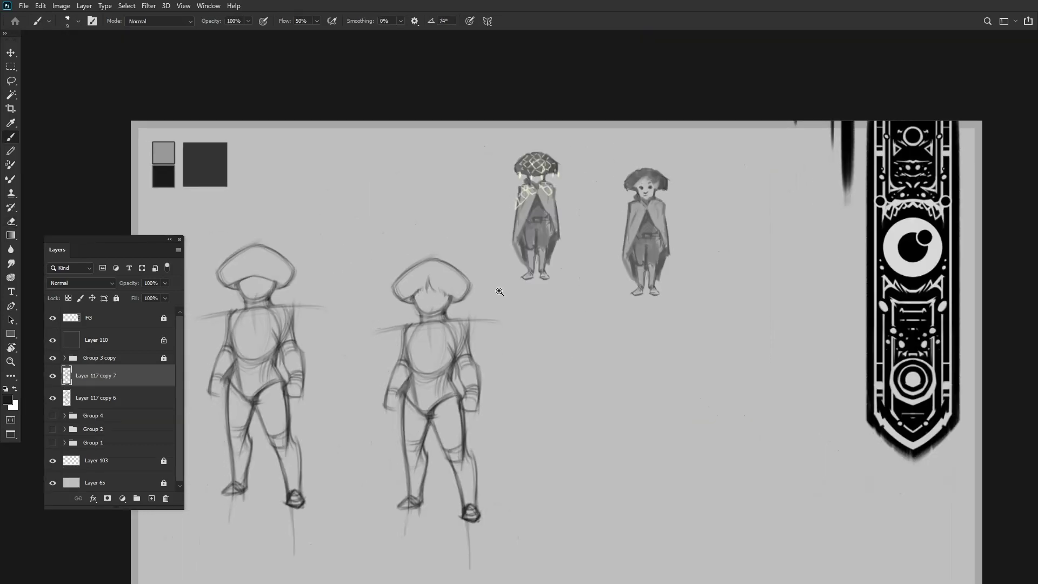
scroll(498, 290, up, 4)
drag(421, 336, 387, 339)
scroll(404, 332, down, 3)
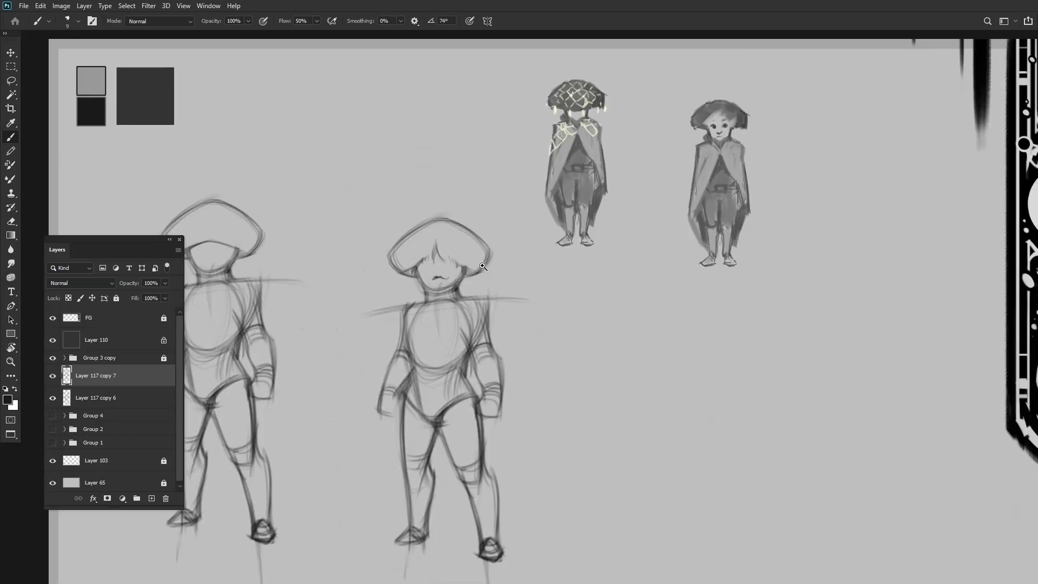
scroll(464, 306, up, 2)
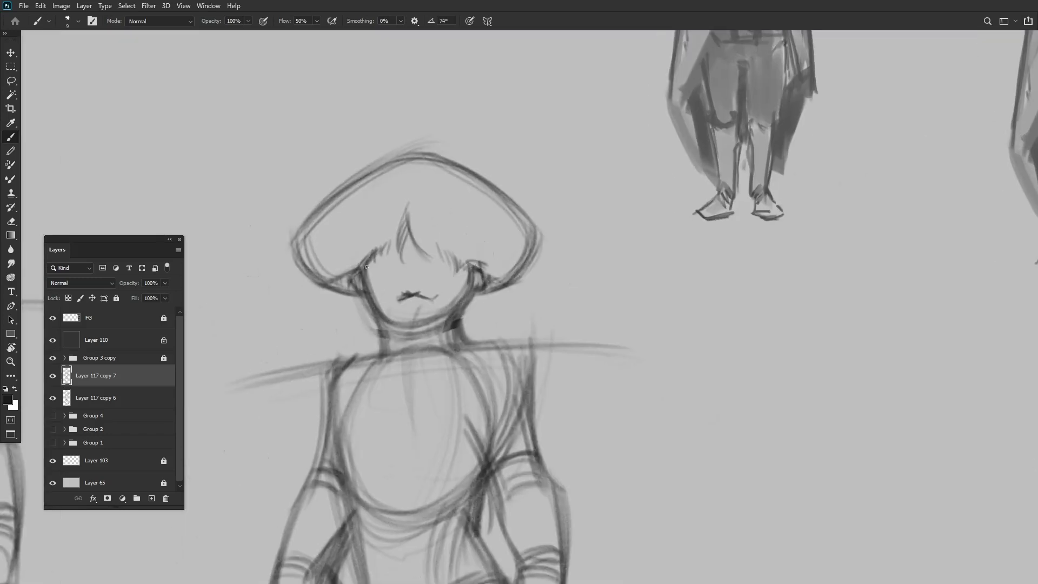
scroll(387, 313, down, 3)
scroll(356, 299, up, 4)
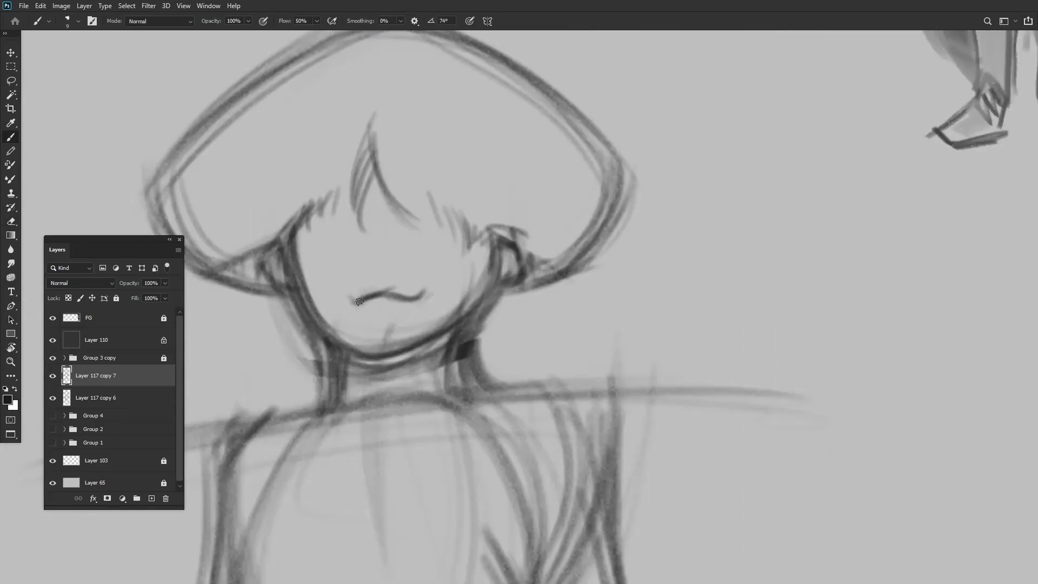
scroll(360, 301, down, 3)
scroll(399, 272, up, 4)
On new layers, draw two nostrils, round dark eyes beside the forelock and curved eyebrows.
key(ctrl+shift+alt+n)
drag(367, 277, 425, 275)
key(ctrl+shift+alt+n)
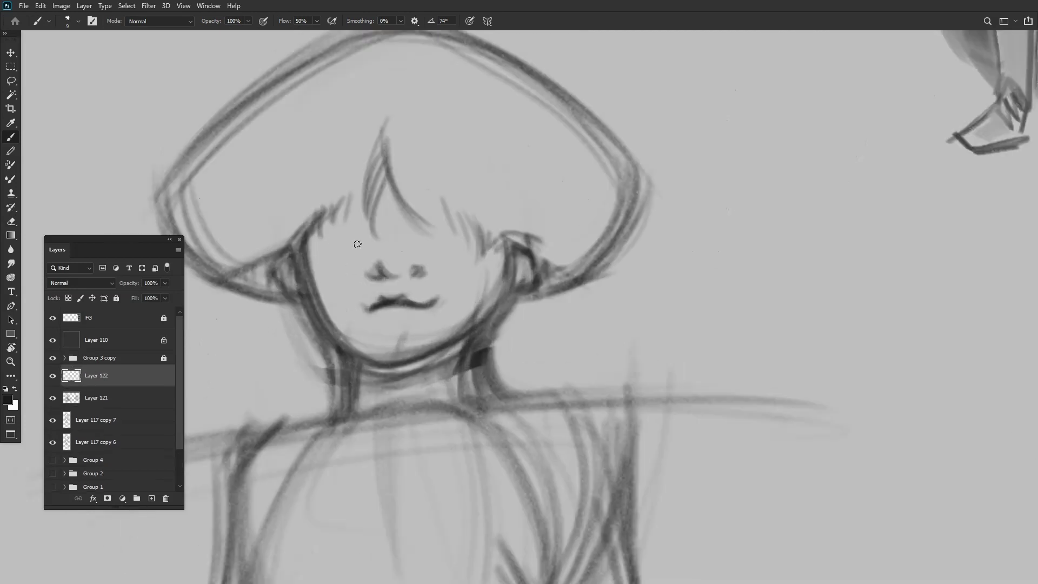
drag(354, 213, 356, 254)
scroll(353, 228, up, 1)
mouse_move(449, 216)
mouse_down()
mouse_move(454, 244)
mouse_move(499, 228)
mouse_move(325, 254)
mouse_move(487, 219)
mouse_move(465, 238)
mouse_up()
drag(449, 184, 513, 157)
drag(308, 186, 340, 178)
scroll(449, 225, down, 2)
scroll(448, 226, down, 3)
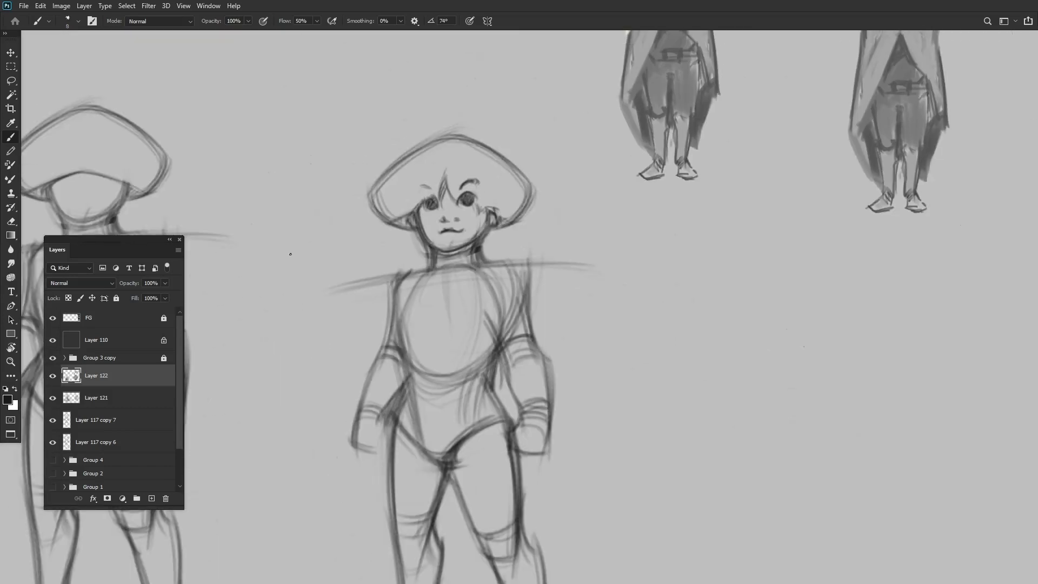
Duplicate the body sketch layer, hide the original as a backup and erase stray lines around the jaw and neck.
click(73, 398)
key(ctrl+z)
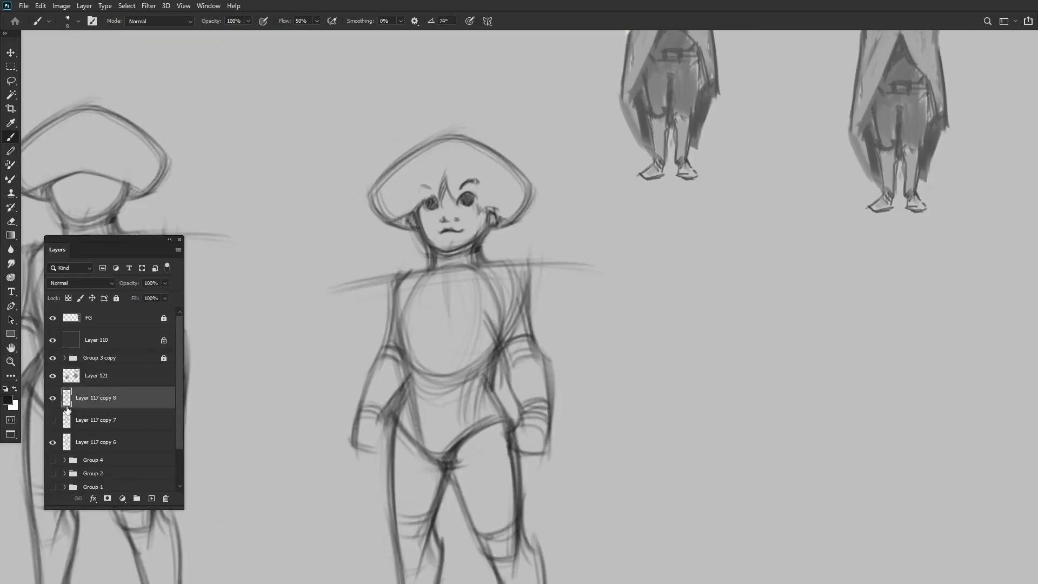
key(e)
scroll(487, 217, up, 3)
drag(367, 285, 378, 325)
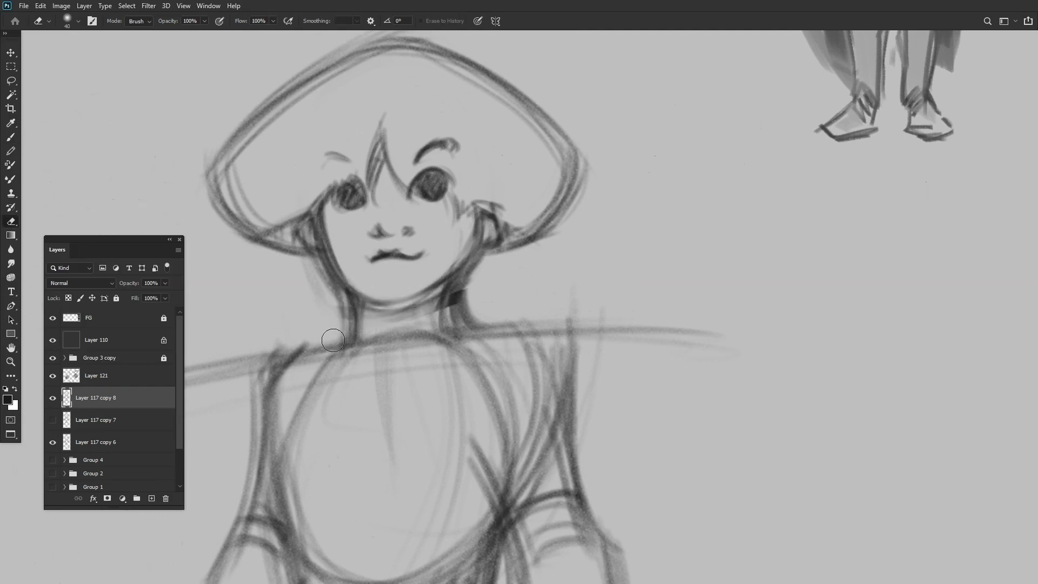
Redraw cleaner contours for the jaw, neck and ear below the cap.
key(b)
key(r)
drag(411, 292, 461, 299)
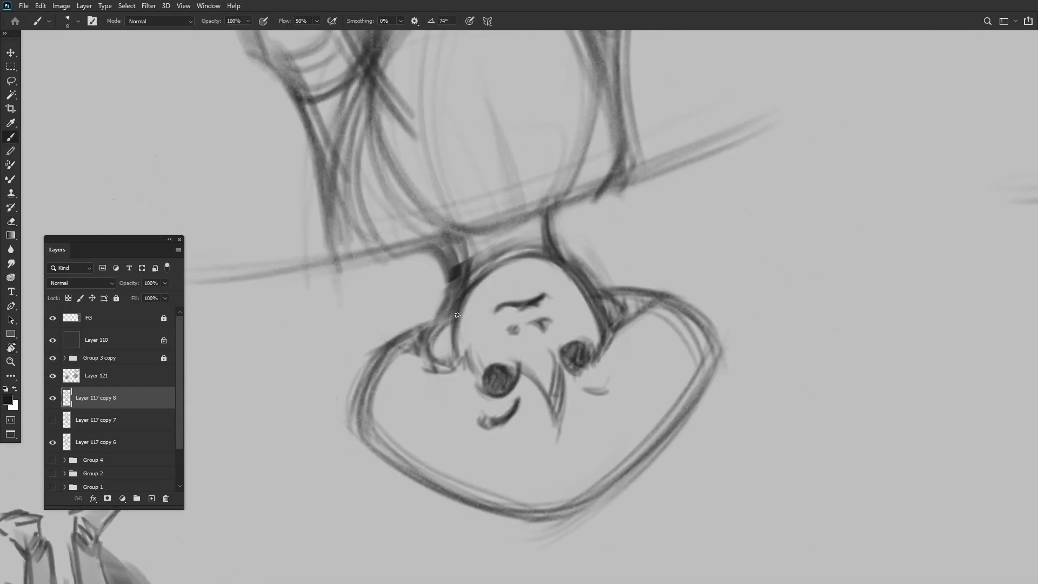
key(r)
key(Escape)
scroll(501, 196, down, 5)
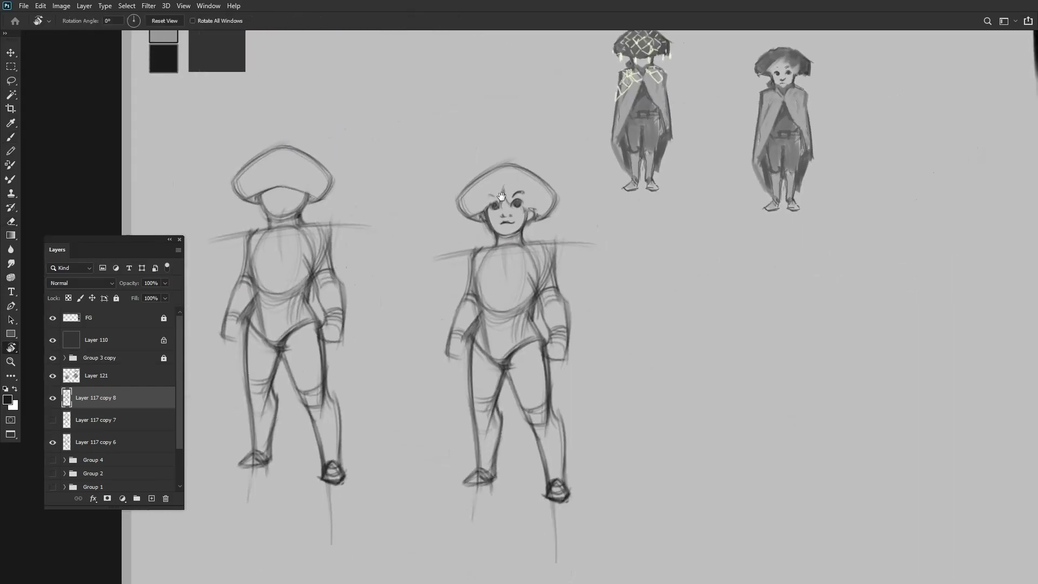
scroll(501, 196, up, 3)
key(b)
scroll(399, 283, up, 2)
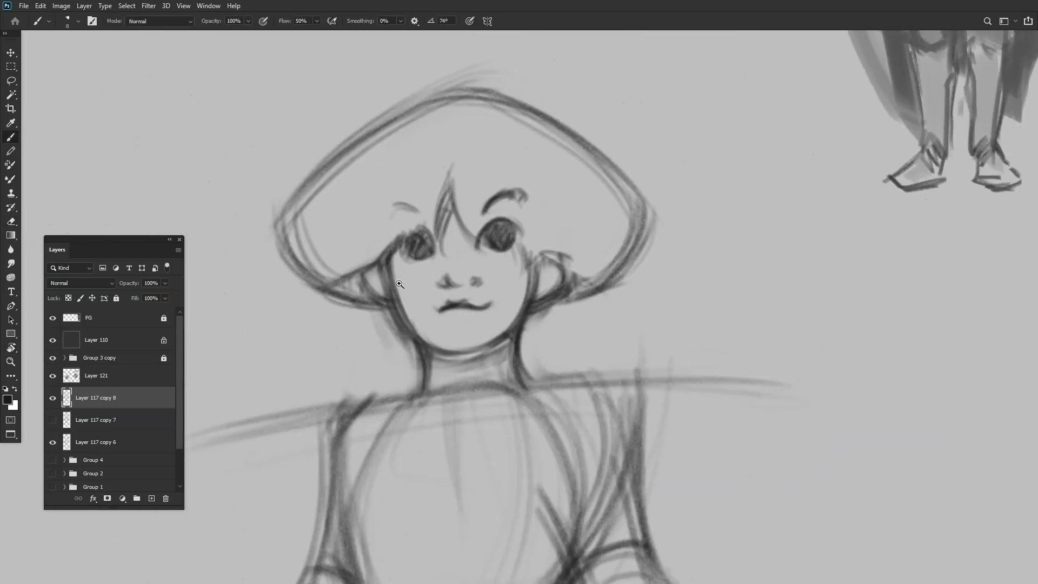
Duplicate the body layer as a hidden backup and scale the selected body below the head to about 89%.
scroll(400, 283, down, 3)
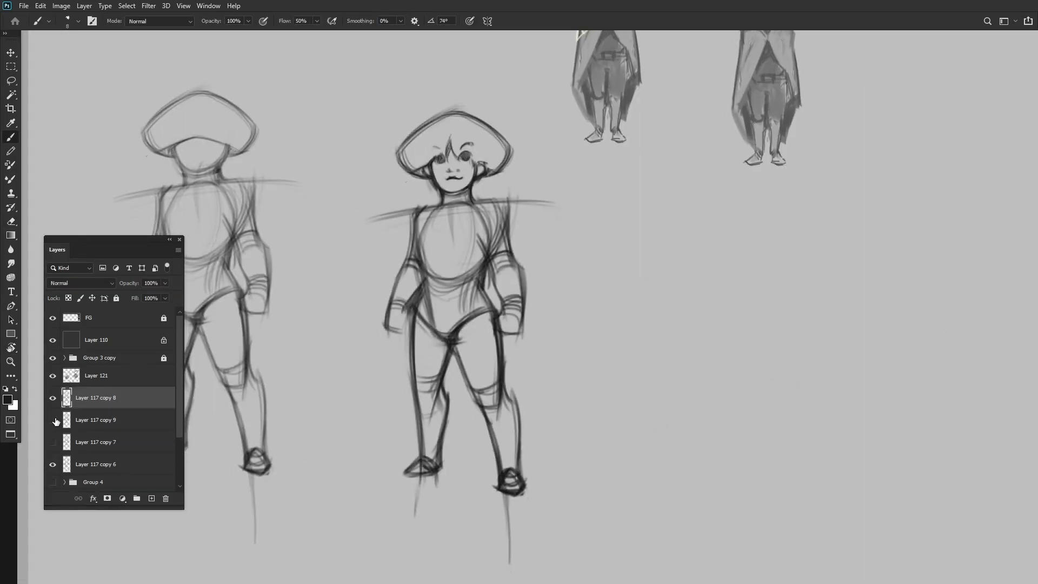
key(ctrl+t)
scroll(475, 551, up, 3)
scroll(518, 206, down, 4)
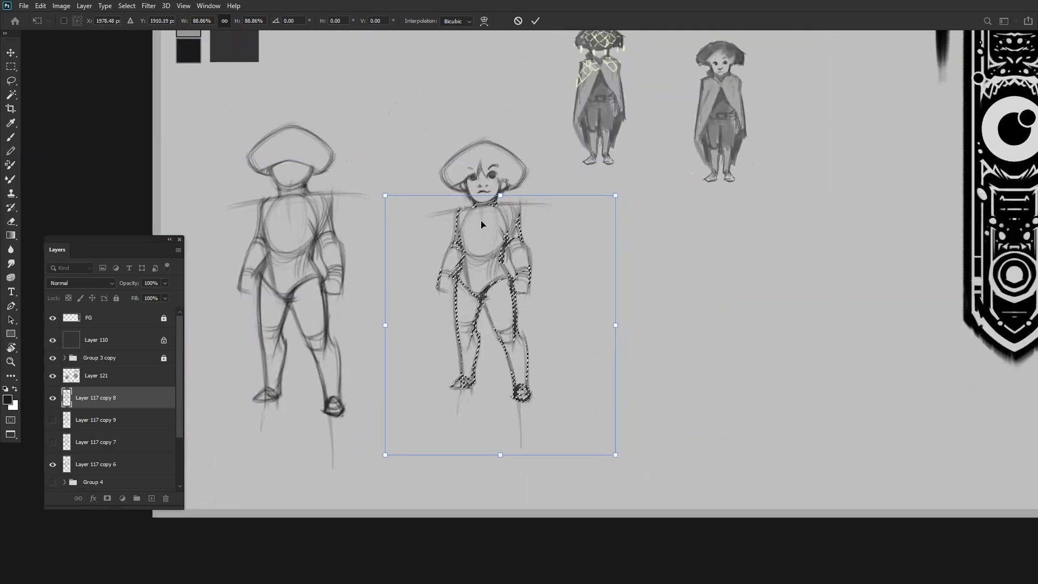
scroll(517, 206, up, 3)
key(Return)
key(ctrl+d)
Erase the straight shoulder guide line beside the neck and start new shoulder strokes.
key(e)
scroll(467, 235, up, 2)
drag(466, 235, 502, 227)
key(b)
mouse_move(508, 223)
mouse_down()
mouse_move(452, 247)
mouse_move(497, 231)
mouse_move(459, 231)
mouse_move(473, 254)
mouse_move(546, 231)
mouse_up()
key(ctrl+z)
drag(457, 235, 406, 259)
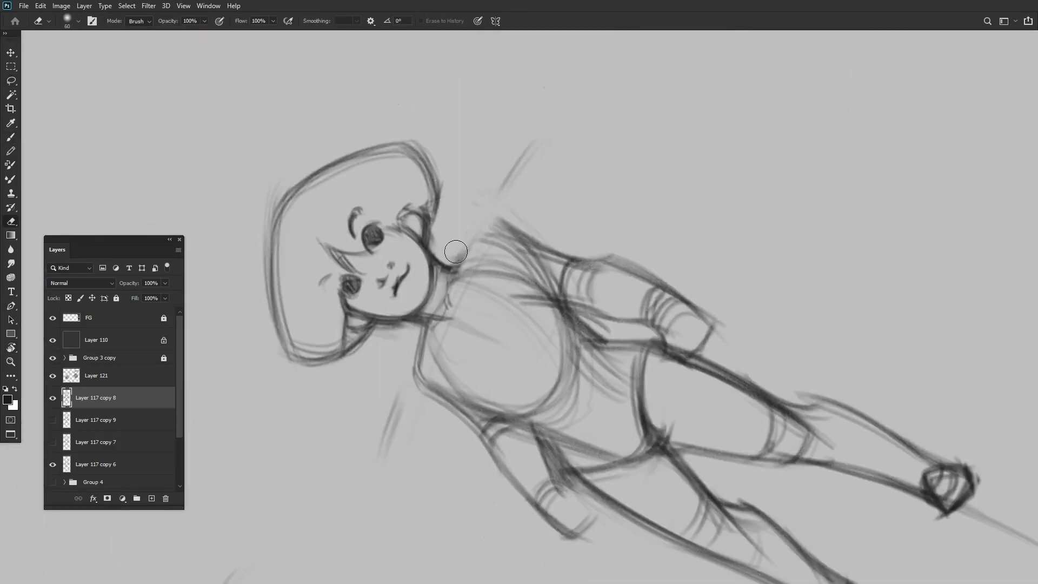
Redraw the neck base and sloping shoulders so they flow into the upper arms.
key(r)
drag(476, 254, 502, 232)
key(b)
mouse_move(454, 265)
mouse_down()
mouse_move(503, 231)
mouse_move(436, 208)
mouse_up()
key(r)
key(b)
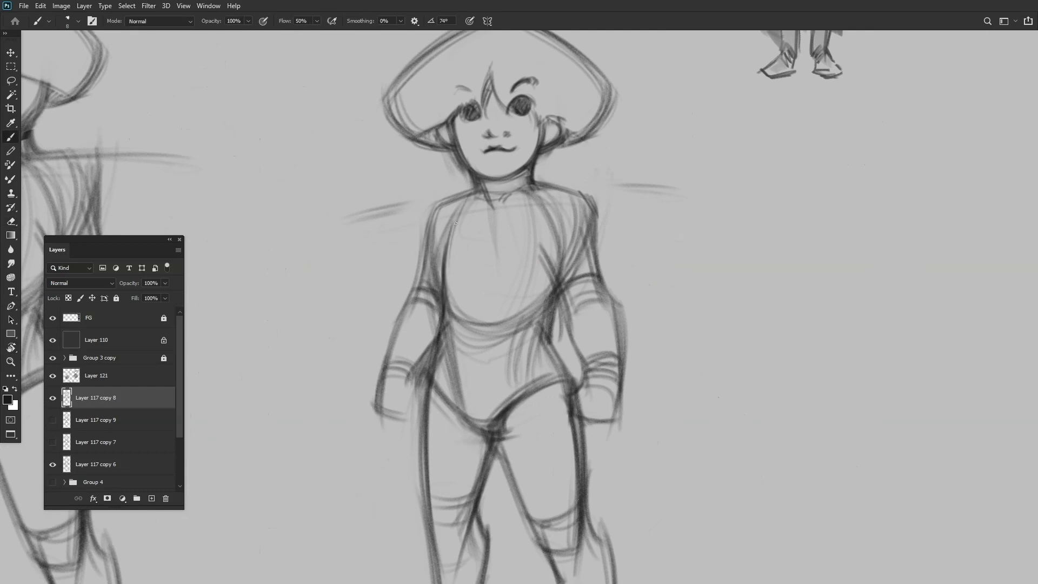
key(ctrl+z)
mouse_move(427, 392)
mouse_down()
mouse_move(445, 327)
mouse_move(433, 340)
mouse_move(407, 312)
mouse_move(556, 283)
mouse_up()
Duplicate the face and body layers to the right, group the copy and fade the group.
scroll(407, 312, down, 5)
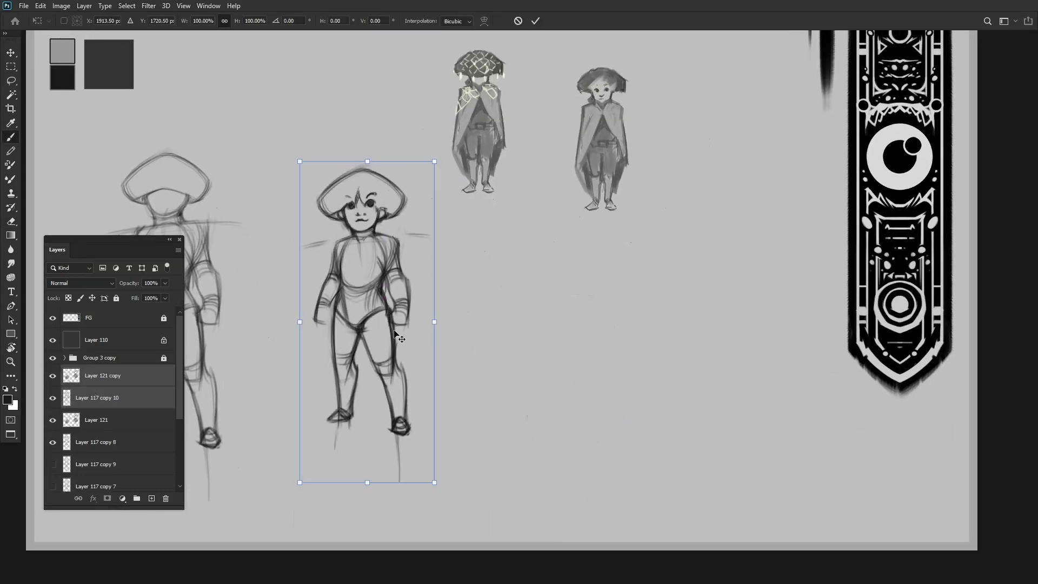
scroll(507, 279, up, 3)
key(ctrl+shift+alt+n)
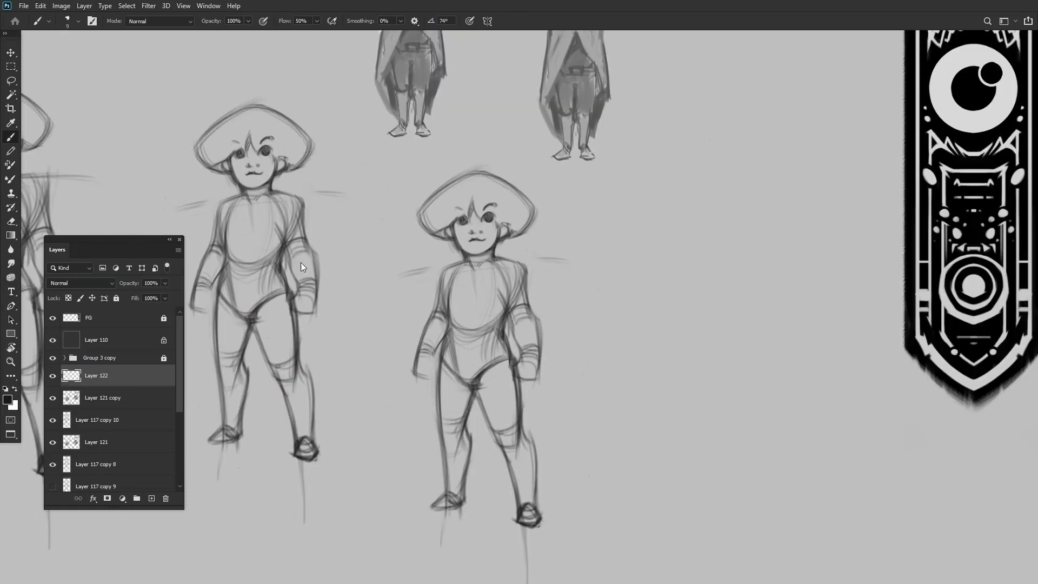
scroll(357, 337, up, 1)
key(ctrl+g)
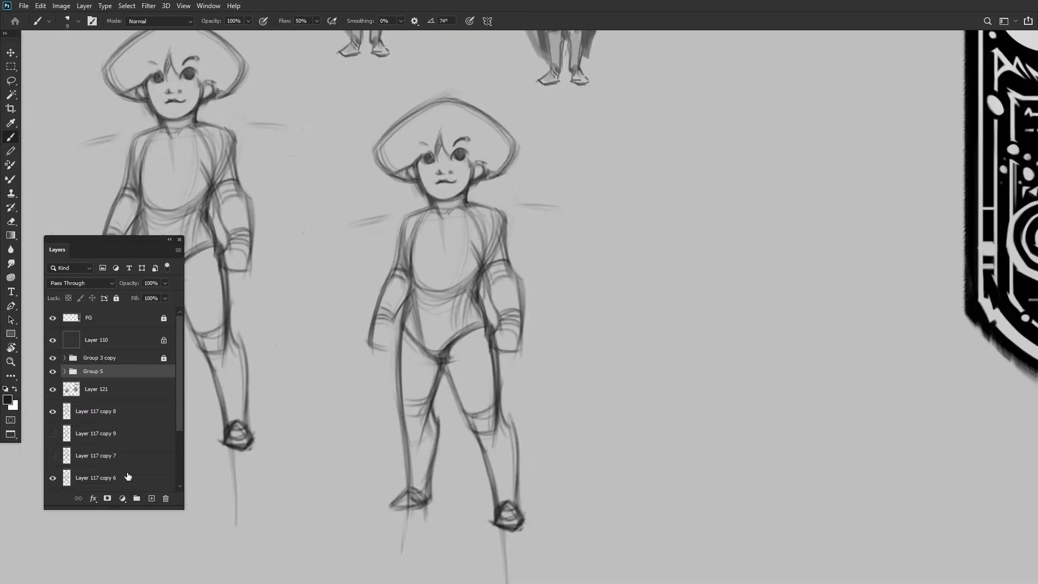
On a new layer, sketch a long cape sweeping outward from both shoulders to the feet.
key(ctrl+shift+alt+n)
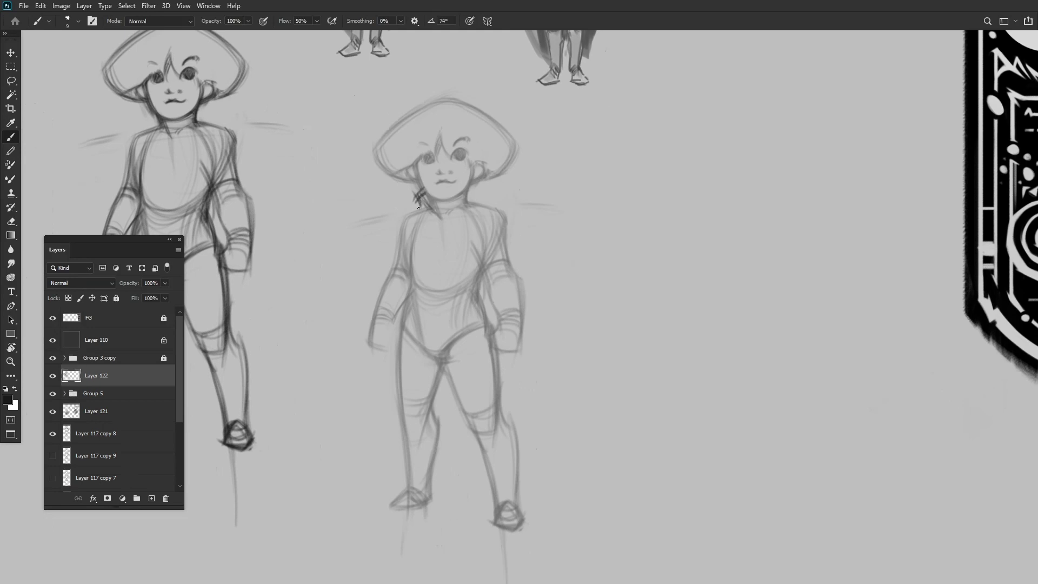
mouse_move(403, 221)
mouse_down()
mouse_move(343, 486)
mouse_move(377, 296)
mouse_up()
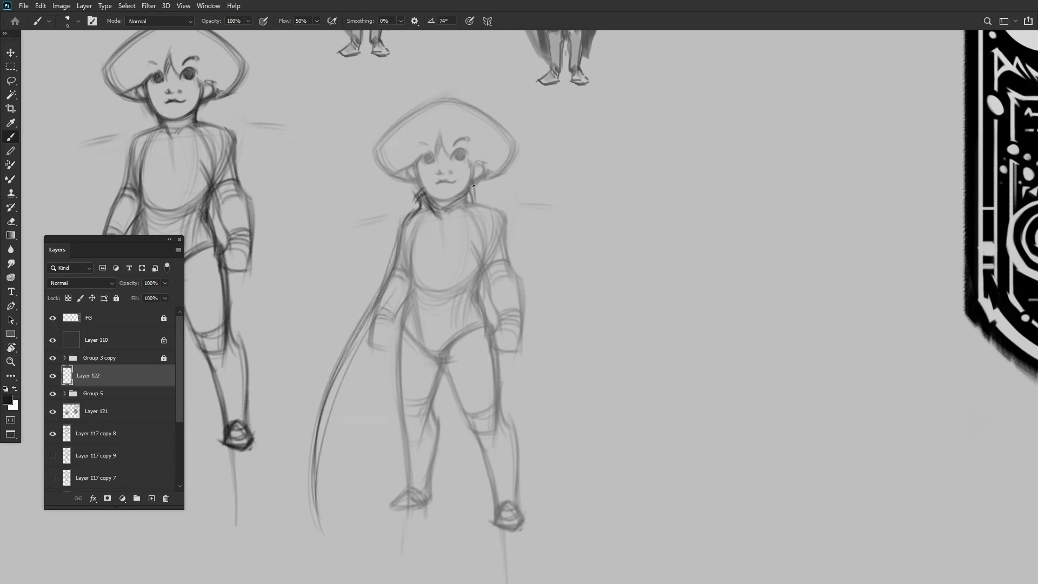
mouse_move(534, 291)
mouse_down()
mouse_move(581, 519)
mouse_move(562, 326)
mouse_up()
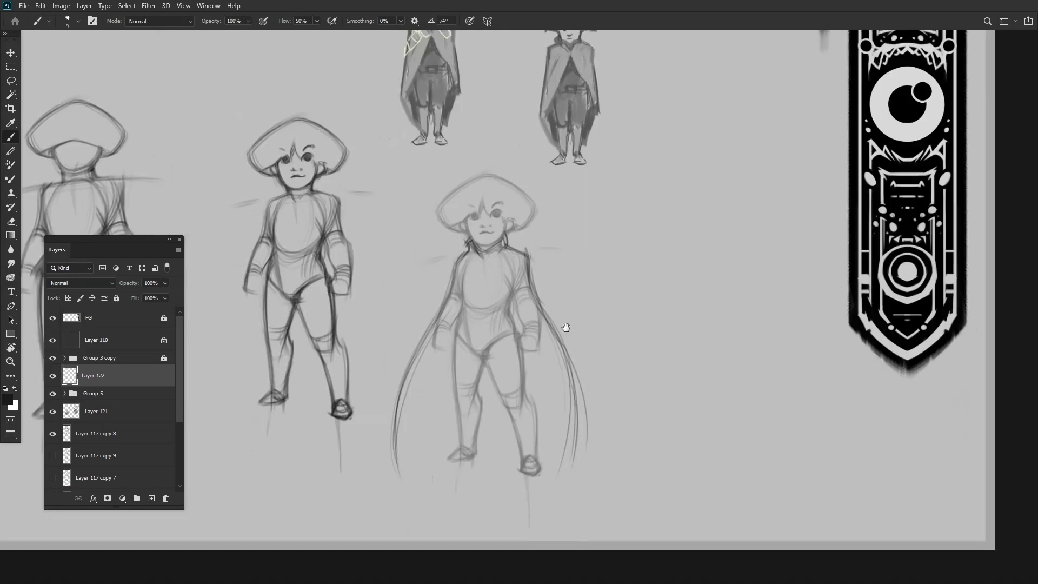
scroll(562, 326, down, 1)
scroll(401, 229, up, 3)
Undo the last cape strokes and sketch a folded, pointed collar around the neck.
key(ctrl+z)
key(ctrl+z)
drag(477, 223, 439, 257)
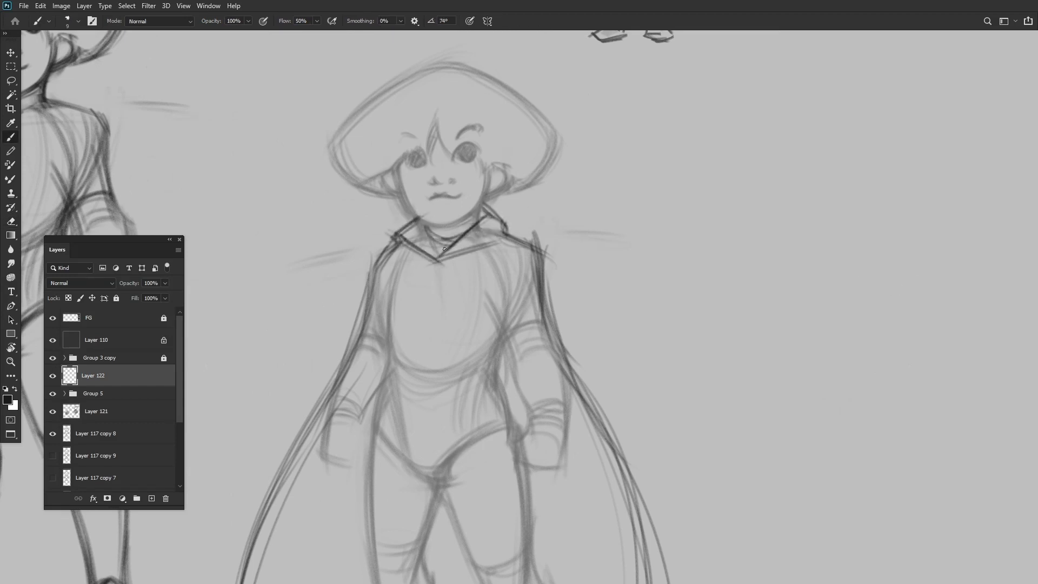
drag(420, 226, 444, 252)
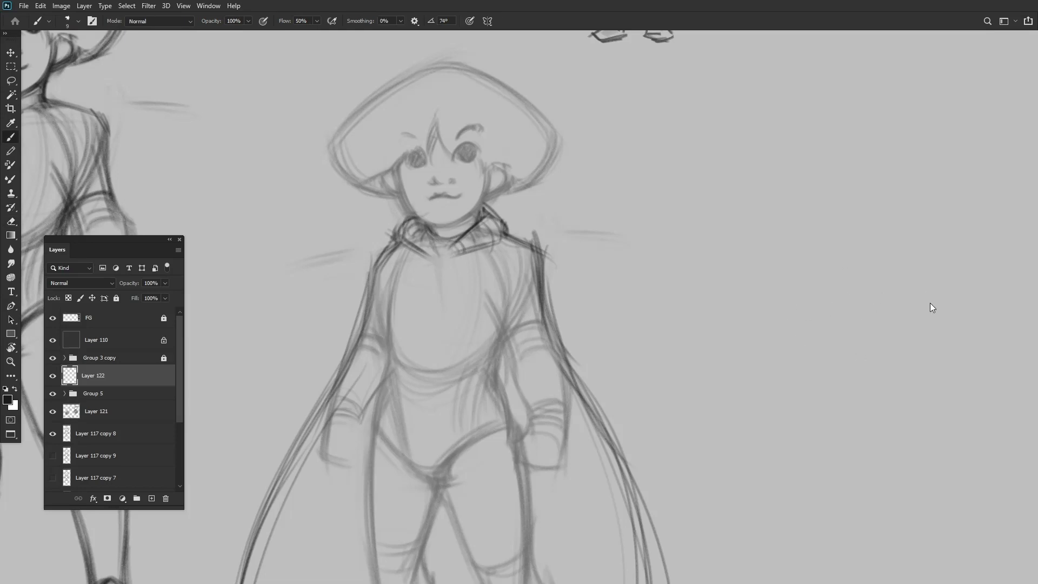
Draw a round clasp below the collar and curved front cape edges parting across the chest.
scroll(434, 204, up, 3)
mouse_move(453, 262)
mouse_down()
mouse_move(465, 283)
mouse_move(378, 335)
mouse_move(357, 386)
mouse_up()
scroll(427, 312, down, 3)
key(space)
drag(459, 271, 551, 349)
key(space)
drag(552, 348, 516, 266)
Sketch long inner folds down both sides of the cape and a curling hem behind the legs.
mouse_move(562, 303)
mouse_down()
mouse_move(503, 508)
mouse_move(474, 278)
mouse_move(394, 208)
mouse_move(469, 384)
mouse_move(456, 405)
mouse_move(642, 404)
mouse_move(552, 373)
mouse_move(458, 358)
mouse_up()
key(r)
key(space)
key(r)
key(h)
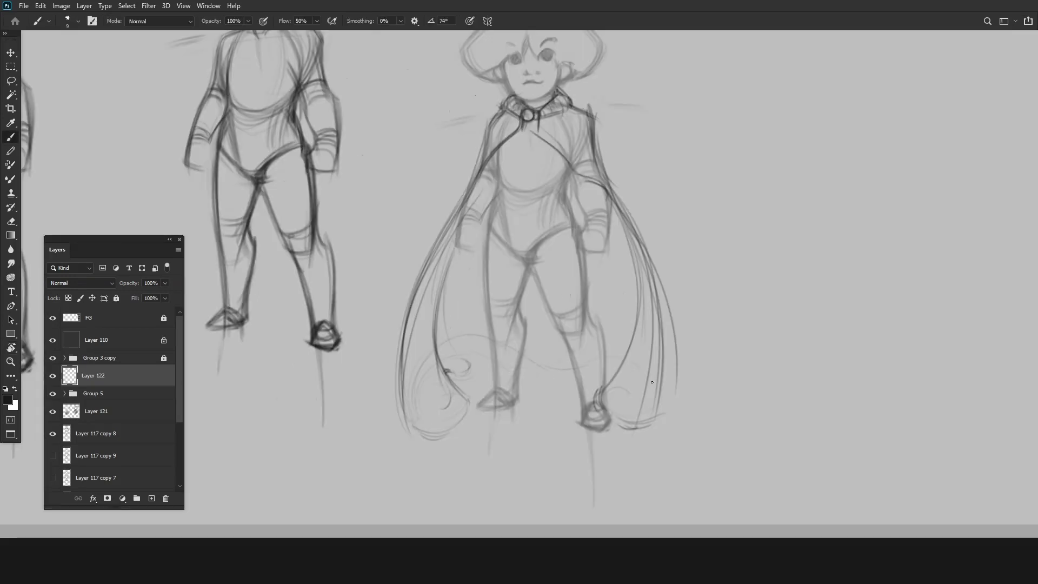
drag(559, 362, 538, 425)
scroll(538, 424, down, 1)
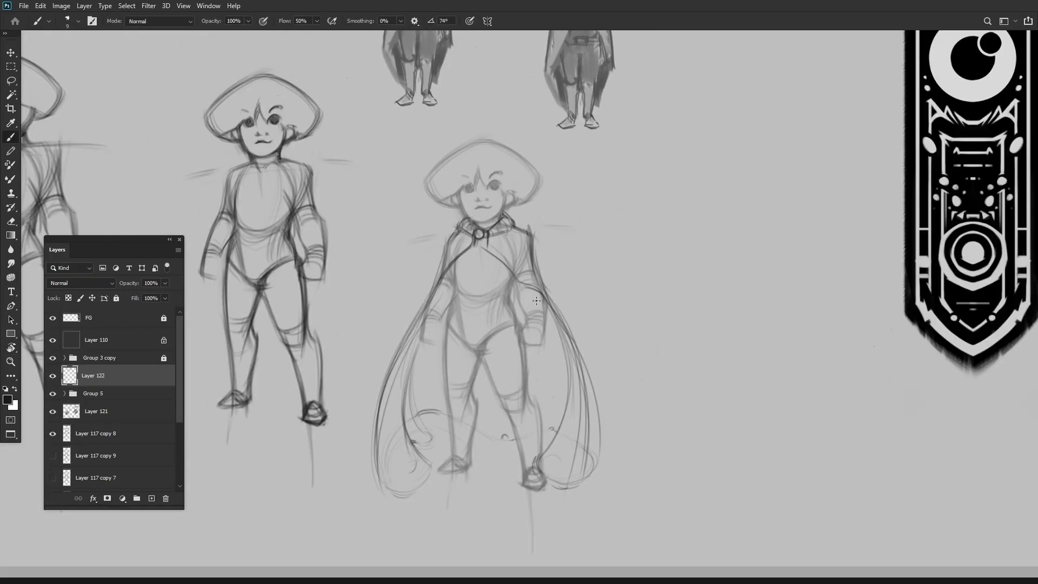
Duplicate the caped figure to the right of the original.
mouse_move(486, 378)
mouse_down()
mouse_move(385, 339)
mouse_move(646, 339)
mouse_move(429, 339)
mouse_up()
key(ctrl+alt+t)
key(Return)
key(space)
Erase the copy's wide outer cape lines and redraw the sides as a narrower silhouette.
key(e)
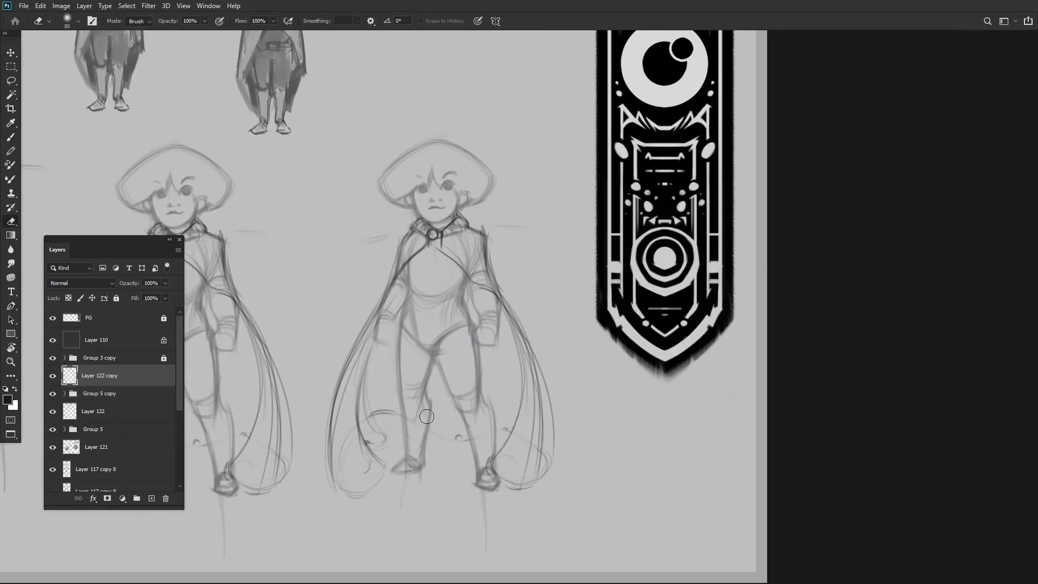
drag(344, 336, 356, 476)
key(b)
drag(520, 294, 495, 464)
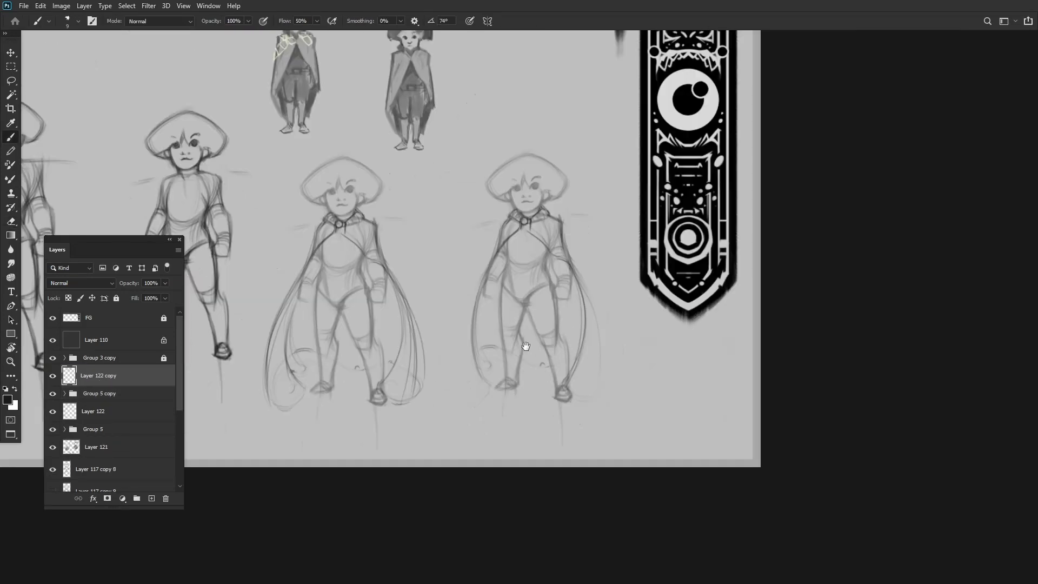
scroll(521, 342, down, 2)
Refine the narrow cape's lower edges with inward-curving outlines, small bands and curled hem details.
key(r)
mouse_move(521, 342)
mouse_down()
mouse_move(440, 275)
mouse_move(589, 335)
mouse_move(450, 267)
mouse_move(452, 368)
mouse_up()
key(r)
key(r)
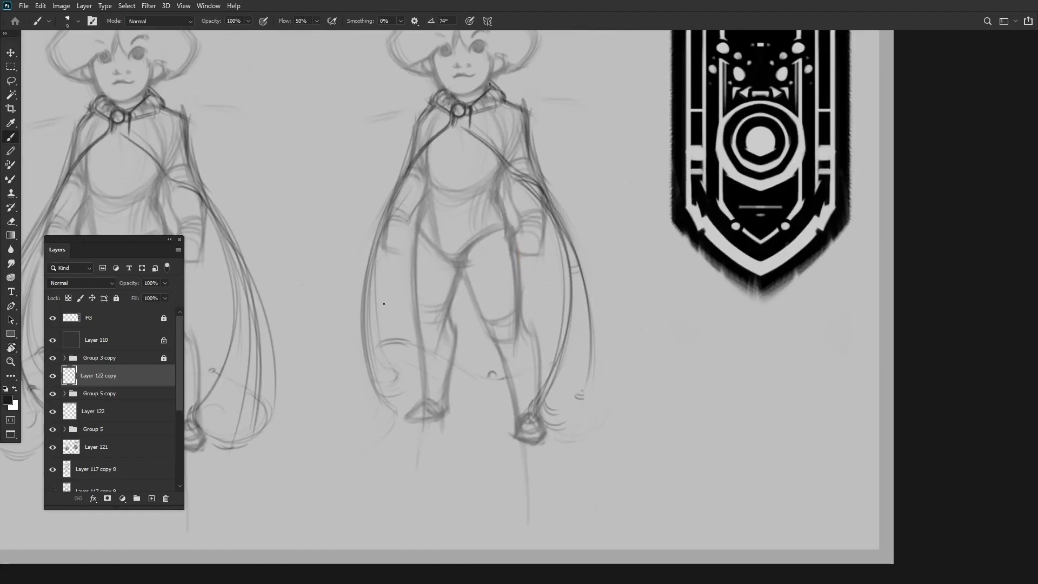
key(r)
drag(406, 345, 498, 290)
scroll(392, 276, up, 3)
key(Escape)
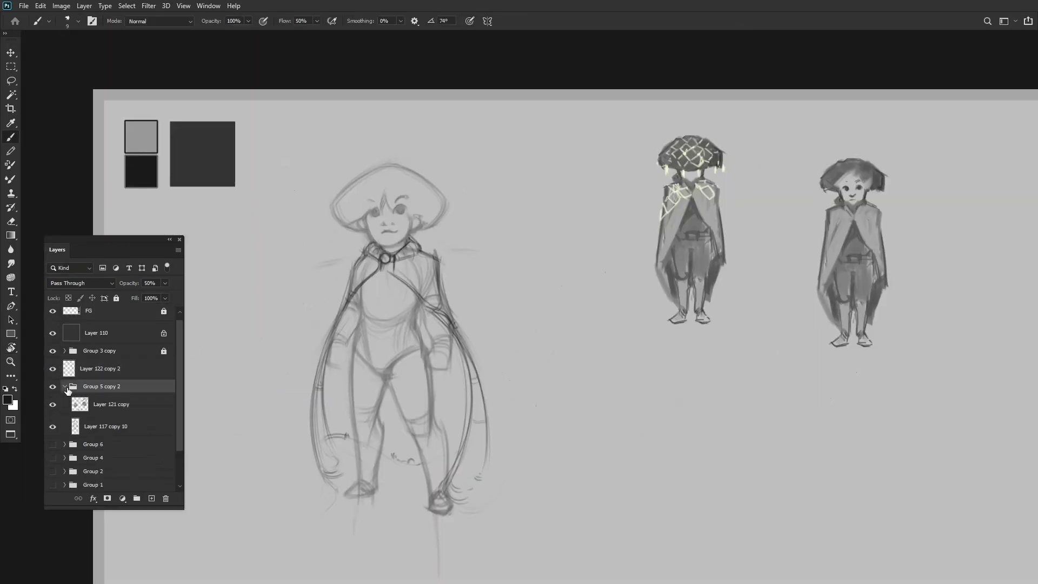
Hide the facial features, sketch a downturned mouth on a new layer and show the features again.
click(108, 404)
scroll(360, 257, up, 3)
click(53, 403)
key(ctrl+shift+alt+n)
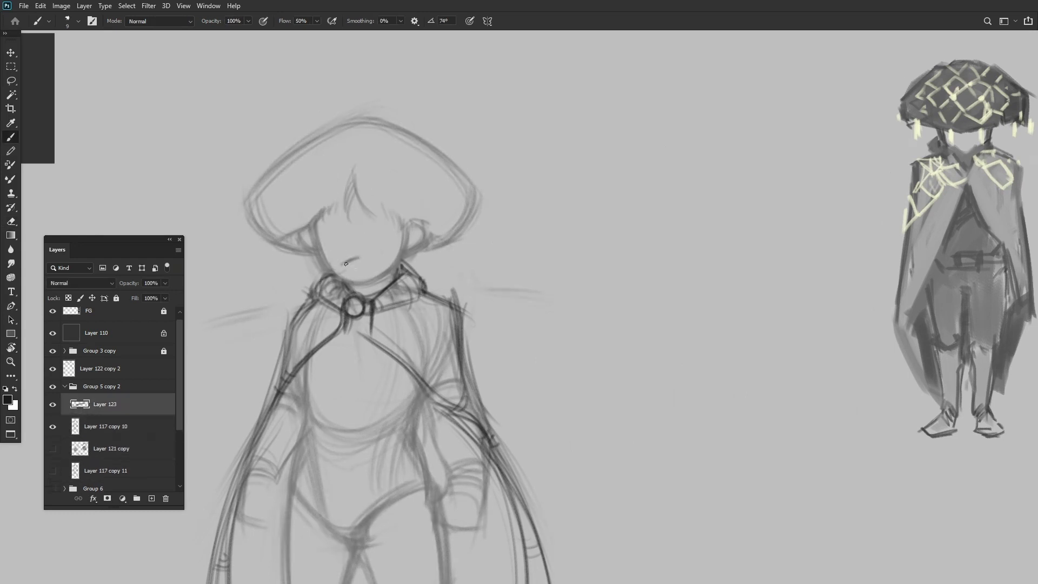
click(108, 448)
click(52, 448)
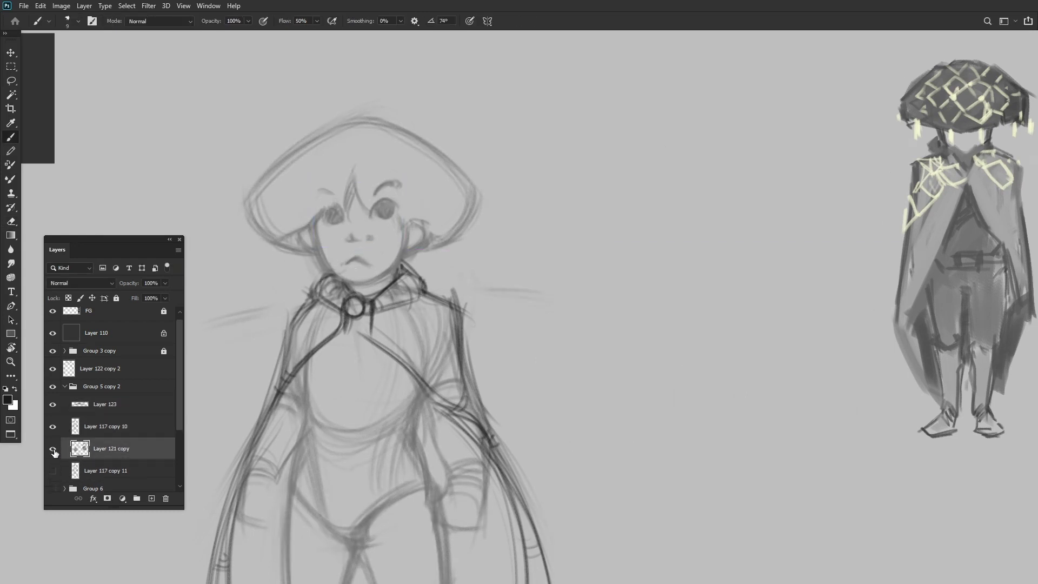
Try an open mouth on a new layer above the frowning mouth.
click(108, 404)
key(ctrl+shift+alt+n)
scroll(318, 274, down, 5)
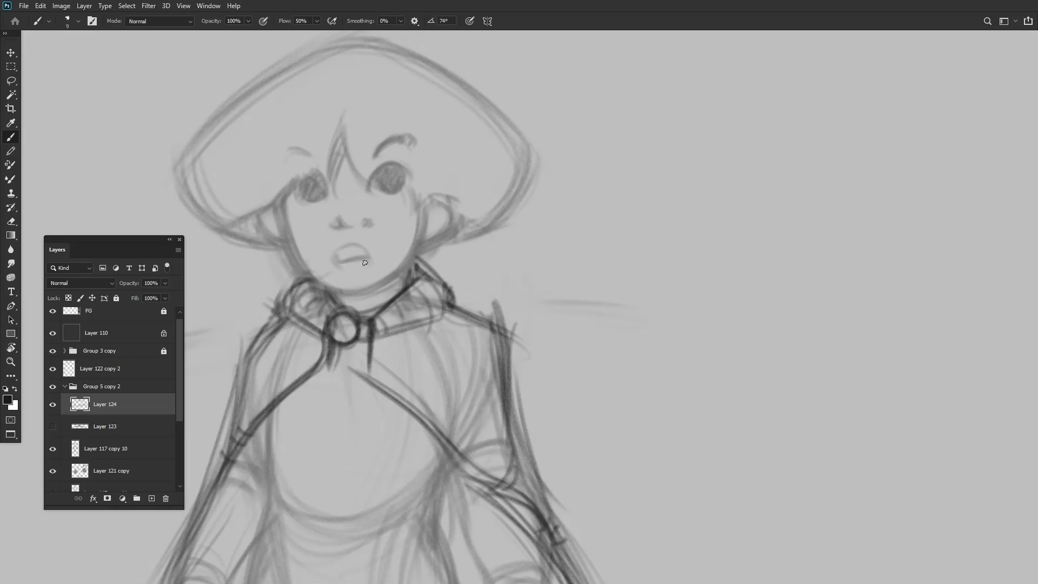
drag(364, 263, 345, 264)
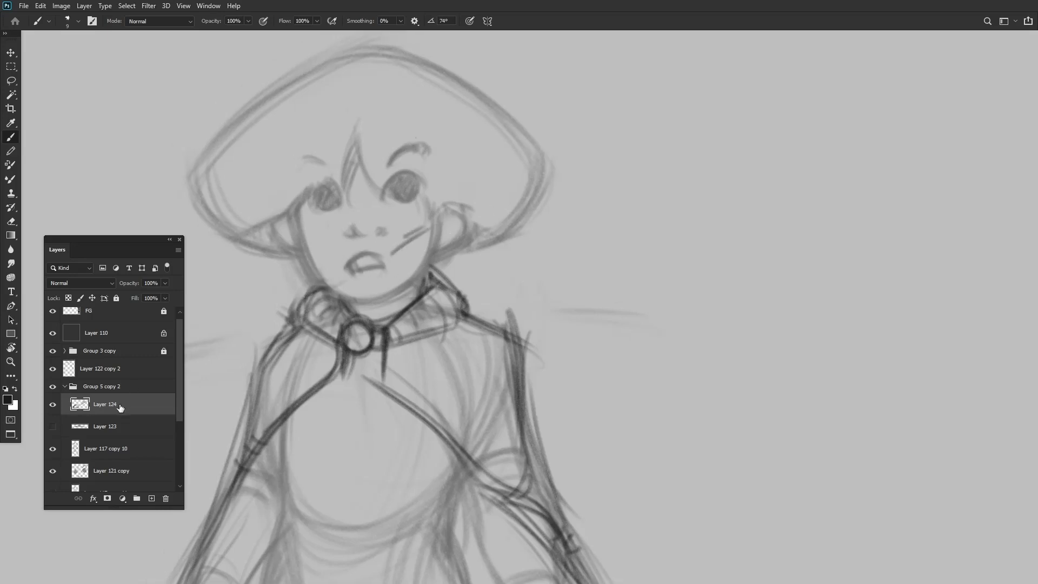
key(ctrl+z)
key(ctrl+z)
key(ctrl+z)
key(ctrl+z)
Set the brush flow to 50% and sketch short hanging tassels and a diamond lattice on the cap.
key(shift+5)
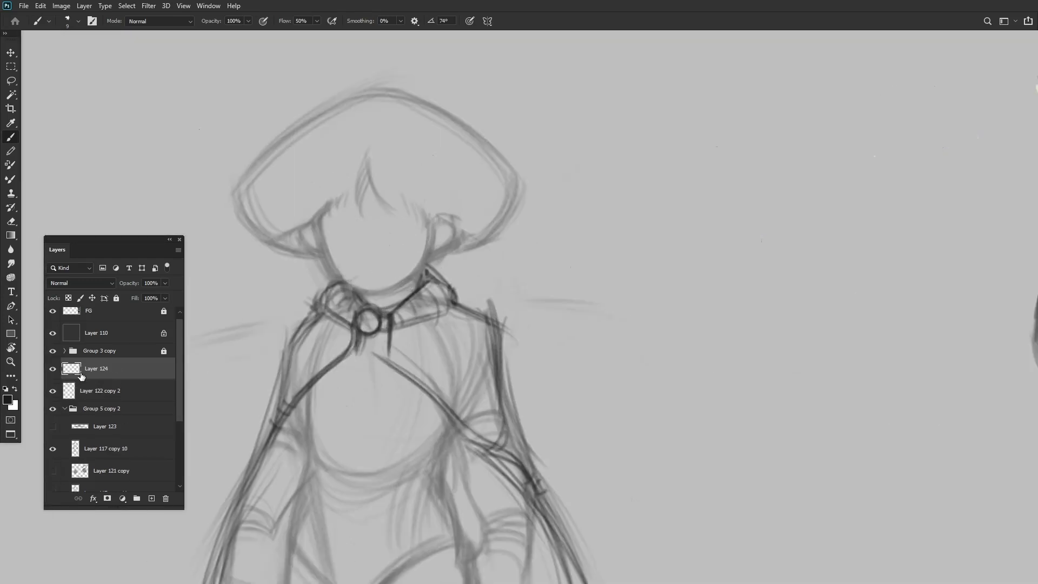
drag(341, 215, 339, 235)
drag(399, 215, 397, 234)
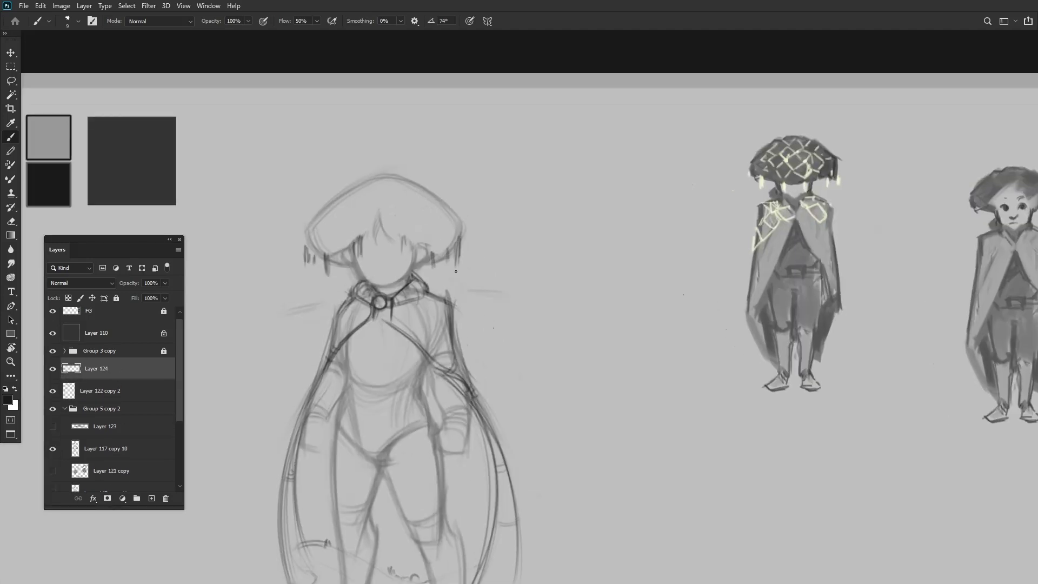
scroll(333, 250, up, 1)
drag(377, 153, 405, 174)
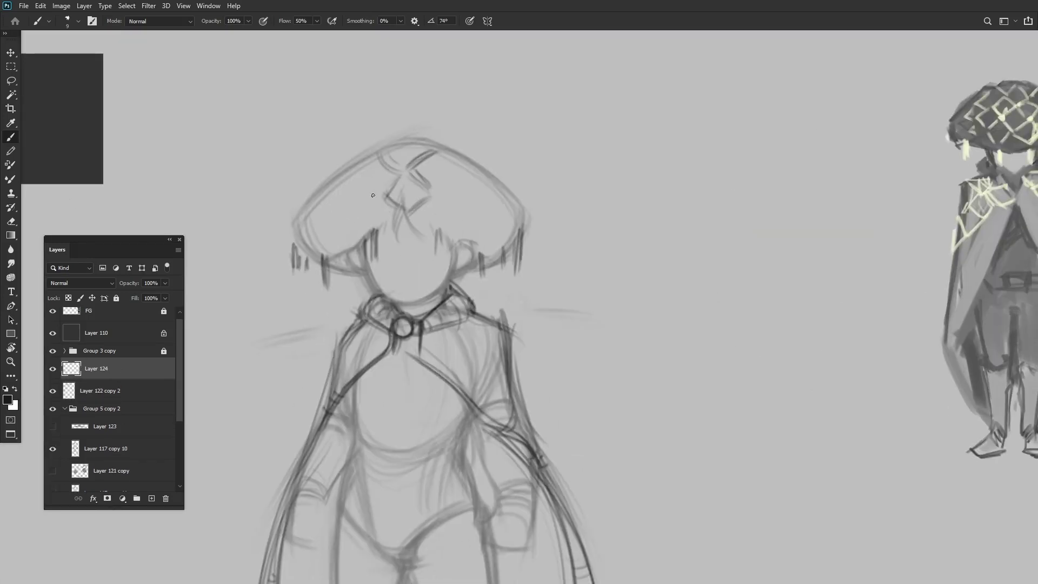
key(e)
drag(395, 205, 397, 157)
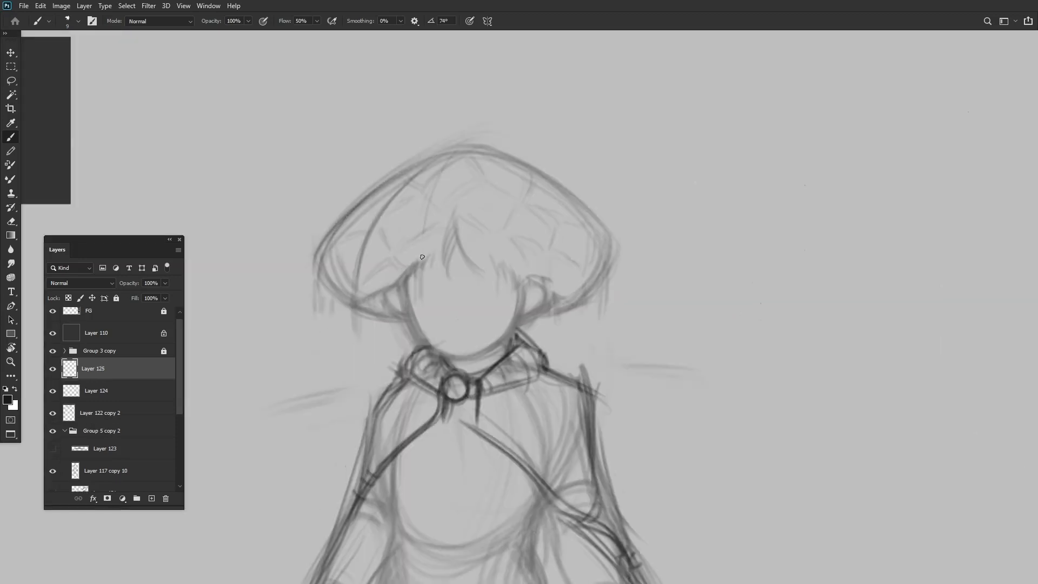
Draw curved guide lines and diamond panels that follow the cap's rounded form on new layers.
mouse_move(422, 257)
mouse_down()
mouse_move(486, 295)
mouse_move(584, 297)
mouse_up()
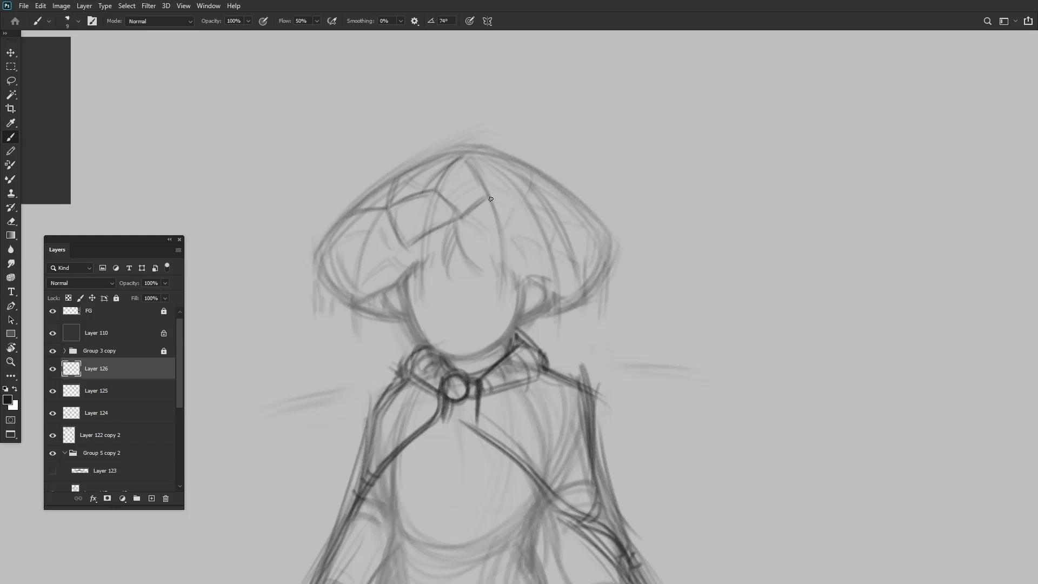
mouse_move(428, 266)
mouse_down()
mouse_move(502, 271)
mouse_move(479, 341)
mouse_up()
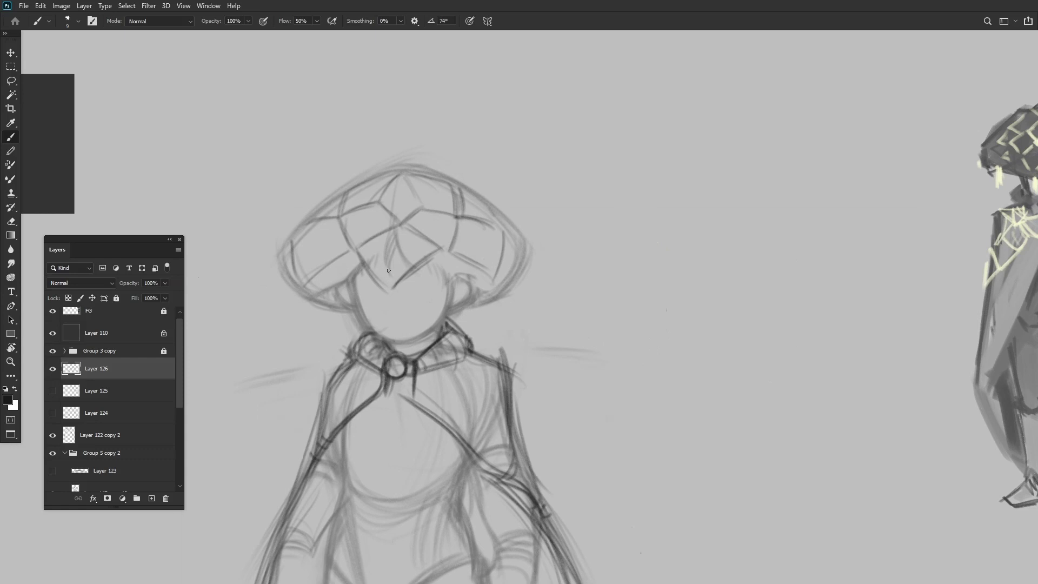
drag(389, 227, 386, 273)
Redraw the cap pattern on a new layer as larger overlapping diamond panels with dark lower edges.
drag(421, 184, 487, 324)
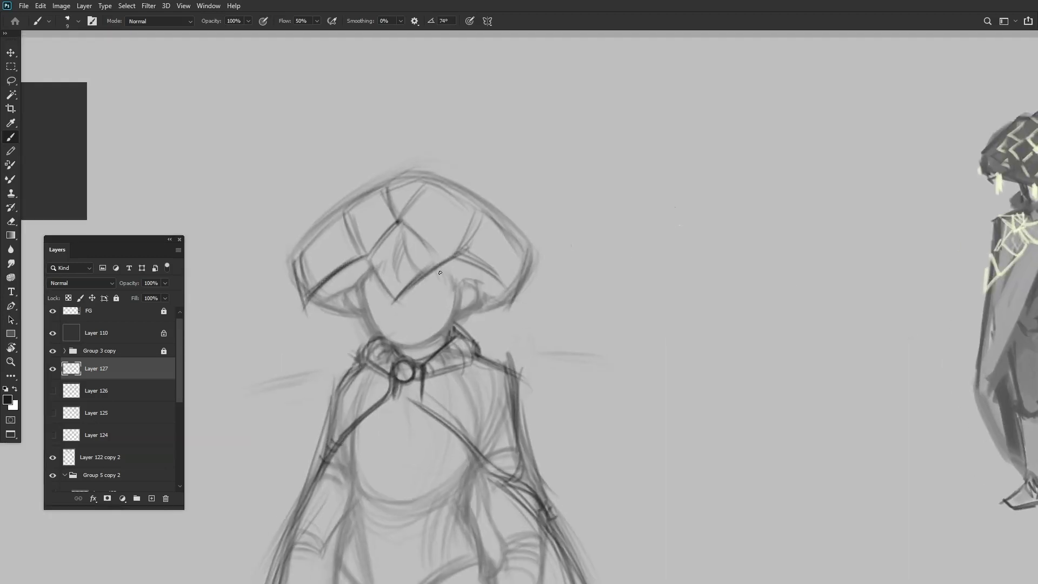
mouse_move(387, 236)
mouse_down()
mouse_move(411, 281)
mouse_move(487, 265)
mouse_up()
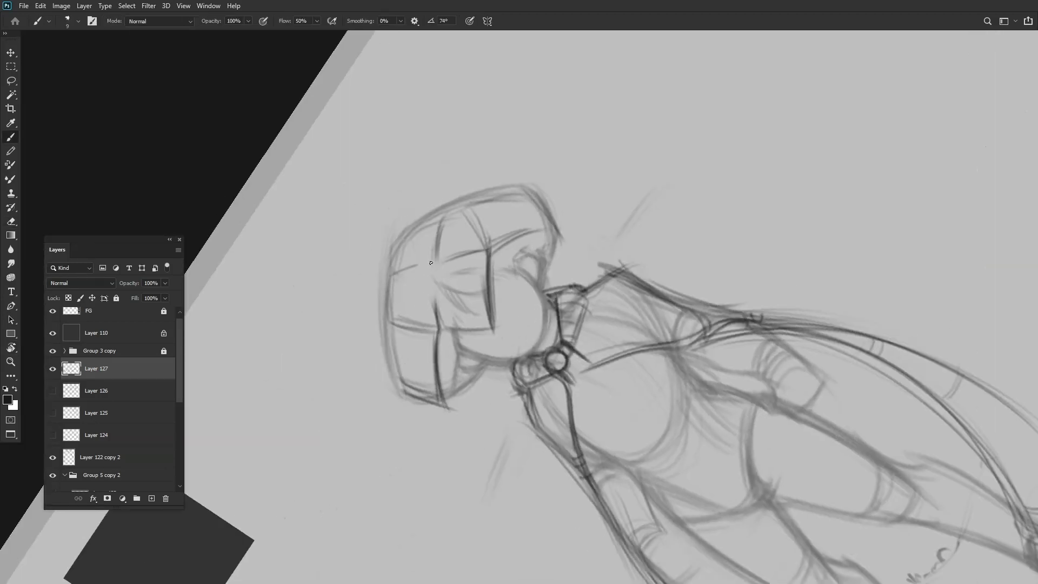
drag(411, 260, 501, 228)
mouse_move(557, 260)
mouse_down()
mouse_move(535, 245)
mouse_move(595, 162)
mouse_move(541, 405)
mouse_move(378, 378)
mouse_move(416, 258)
mouse_up()
key(r)
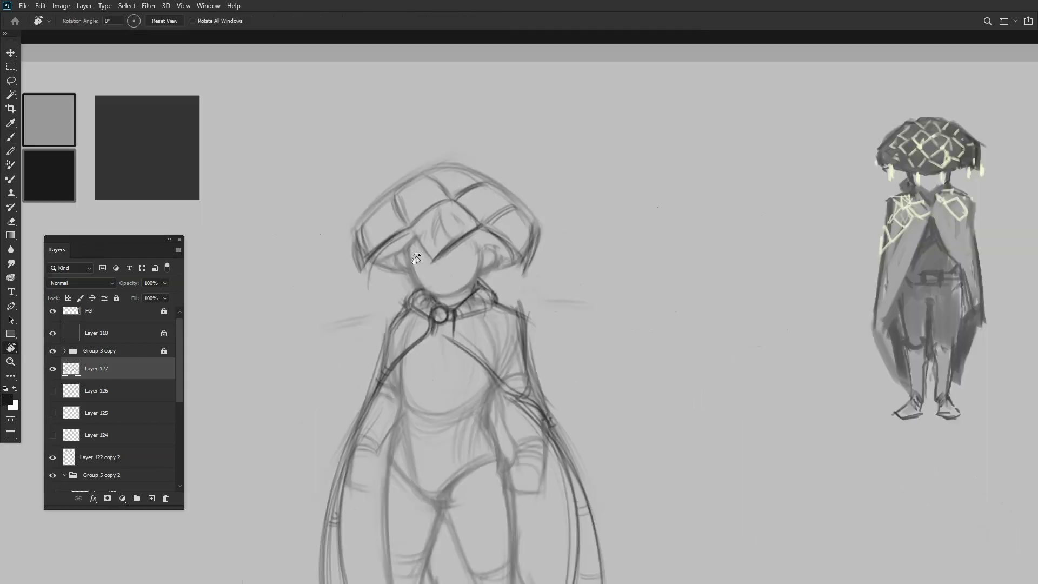
key(b)
Strengthen the cap's diamond panels and fill them with crossed plaid lines.
scroll(431, 197, up, 3)
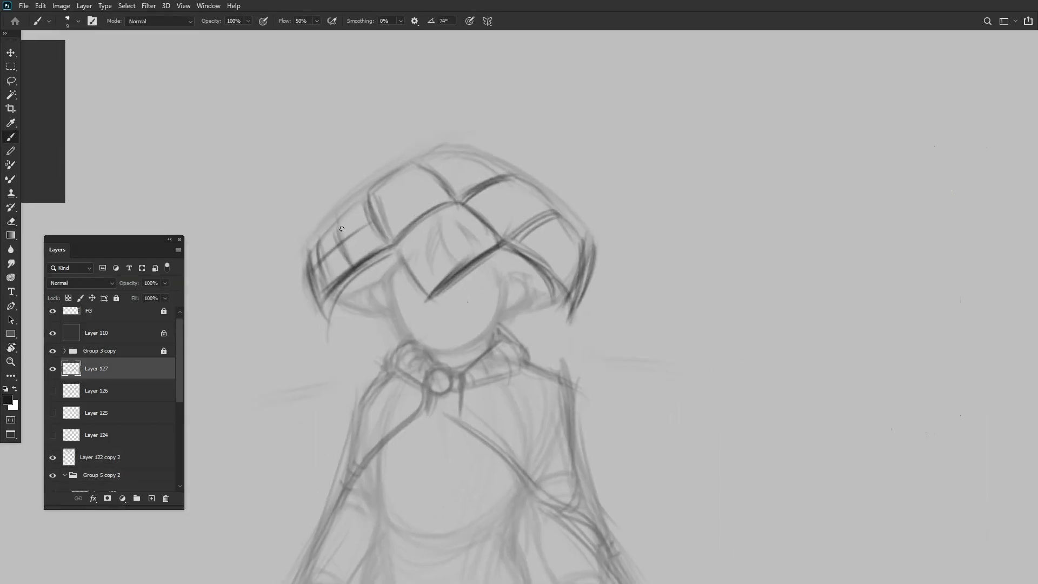
drag(451, 176, 478, 165)
drag(411, 268, 478, 219)
drag(489, 221, 532, 197)
mouse_move(546, 262)
mouse_down()
mouse_move(575, 233)
mouse_move(541, 378)
mouse_move(406, 351)
mouse_move(443, 282)
mouse_move(408, 247)
mouse_up()
key(r)
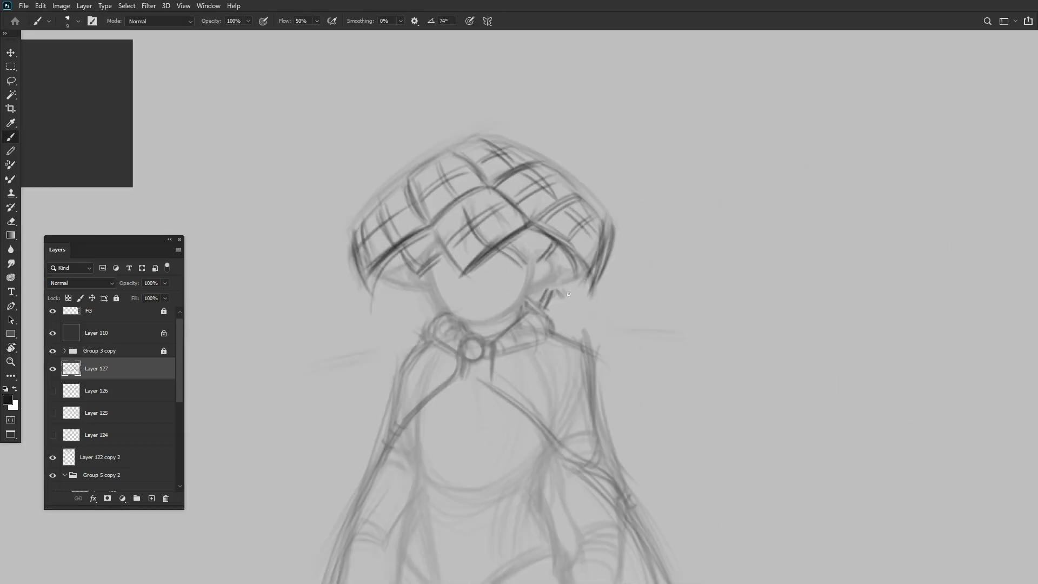
Duplicate the caped figure lower on the canvas without the cap pattern and adjust the copy's facial features.
scroll(568, 293, down, 3)
scroll(327, 294, up, 2)
scroll(72, 476, down, 1)
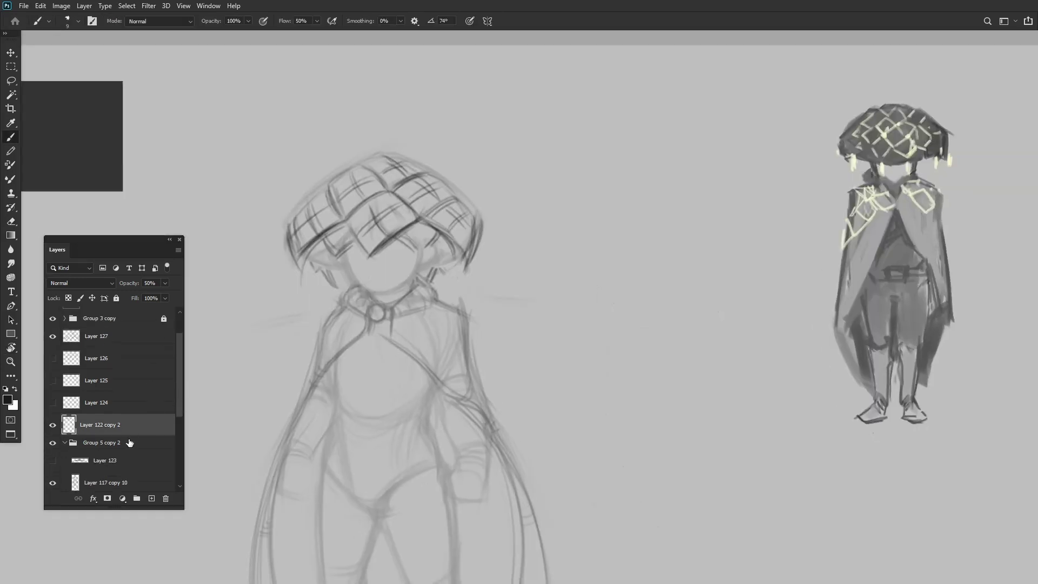
key(ctrl+0)
click(85, 460)
scroll(487, 296, up, 3)
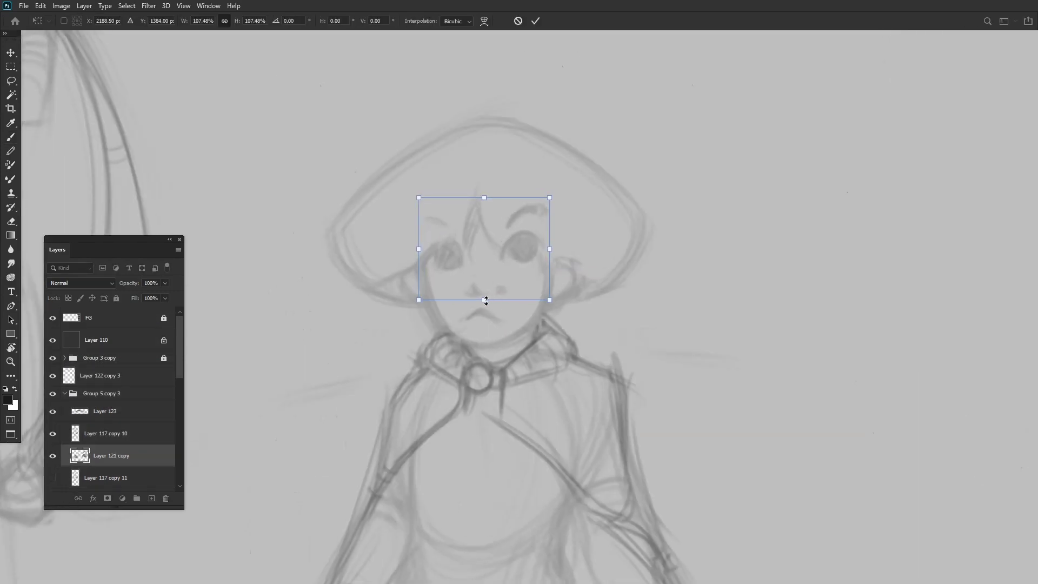
scroll(456, 296, down, 2)
click(65, 393)
key(alt+])
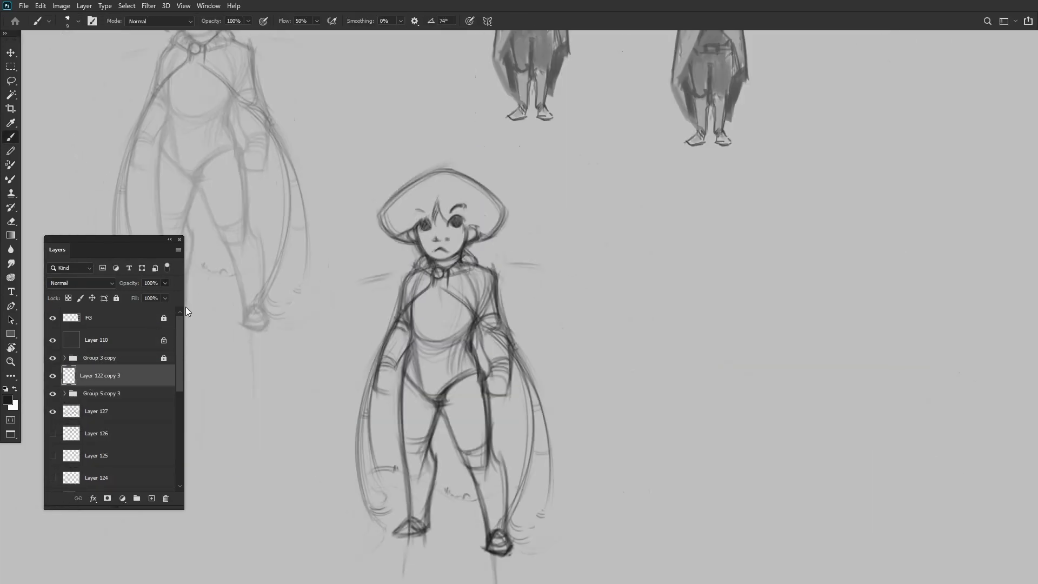
Paint broad grey crisscross bands and hanging fringe on the copy's cap on a new layer.
key(ctrl+shift+alt+n)
scroll(454, 149, up, 2)
mouse_move(357, 241)
mouse_down()
mouse_move(343, 278)
mouse_move(397, 254)
mouse_up()
mouse_move(403, 213)
mouse_down()
mouse_move(425, 246)
mouse_move(427, 195)
mouse_up()
mouse_move(427, 195)
mouse_down()
mouse_move(470, 254)
mouse_move(535, 275)
mouse_up()
drag(490, 270, 500, 311)
scroll(459, 351, down, 1)
key(bracketleft)
scroll(405, 288, up, 2)
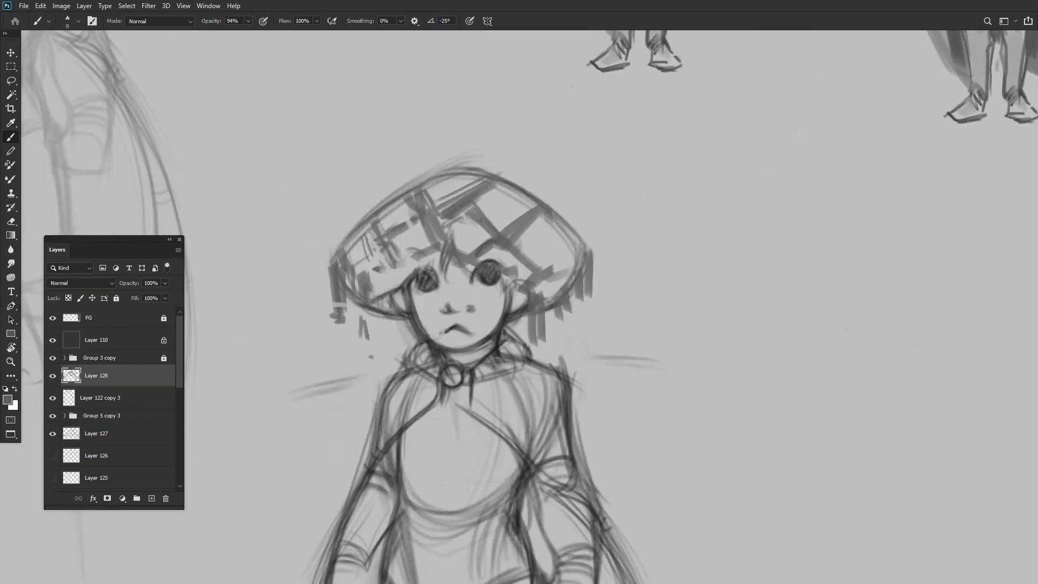
Recolour the cap bands near-white and shade the cap and cape mid grey on layers beneath.
scroll(523, 210, down, 4)
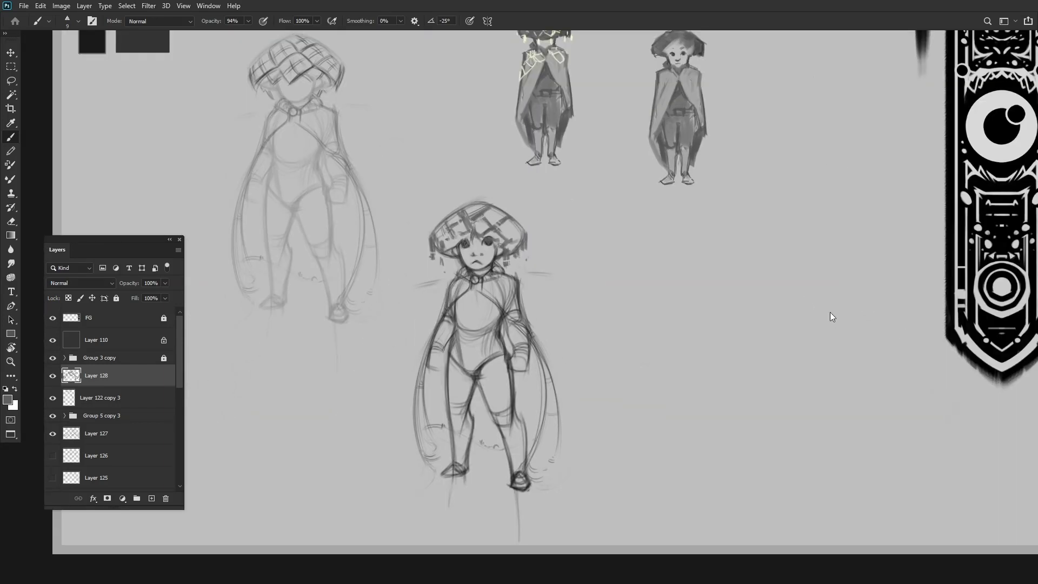
click(95, 397)
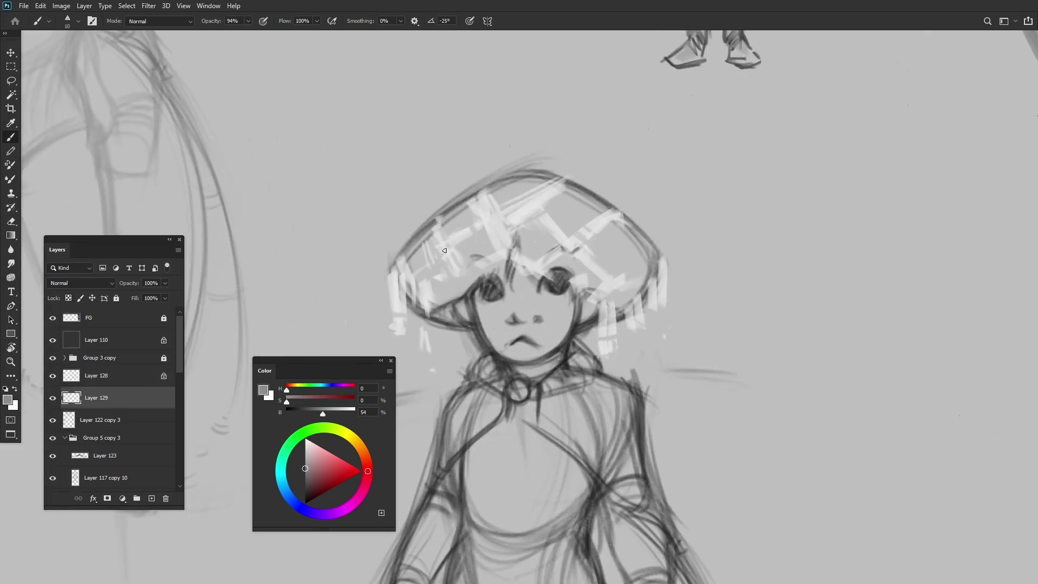
alt+click(442, 292)
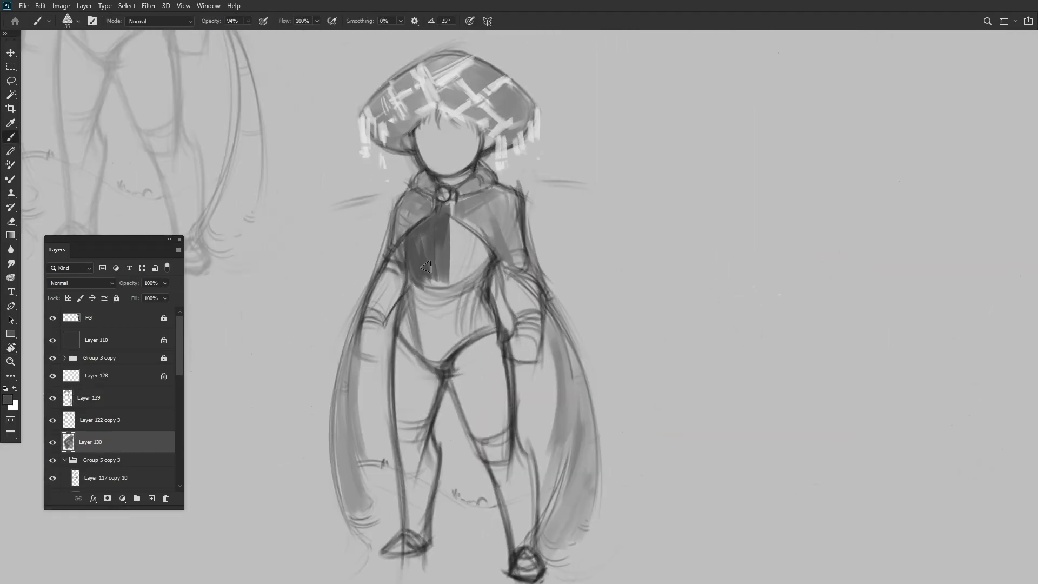
Paint the tunic and the shadows around the neck dark grey beneath the cape lines.
key(bracketleft)
key(bracketleft)
key(bracketleft)
mouse_move(426, 267)
mouse_down()
mouse_move(430, 321)
mouse_move(490, 284)
mouse_move(470, 283)
mouse_move(482, 261)
mouse_move(418, 160)
mouse_up()
scroll(463, 165, down, 5)
scroll(453, 268, up, 5)
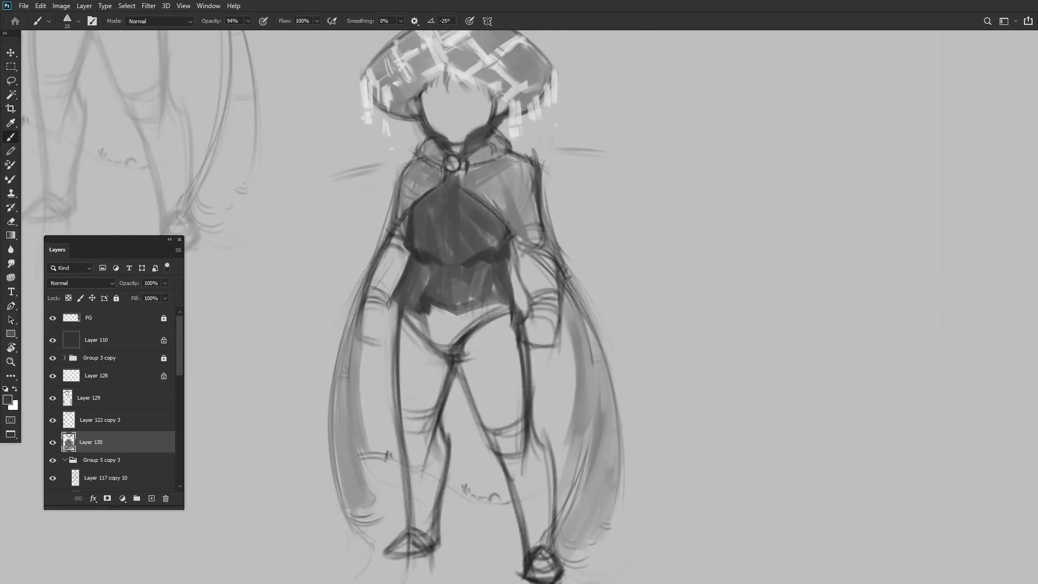
On a new layer, paint mid-grey hair and shadow around the face under the cap.
key(bracketright)
key(bracketright)
key(bracketright)
key(bracketright)
key(bracketright)
scroll(486, 233, down, 3)
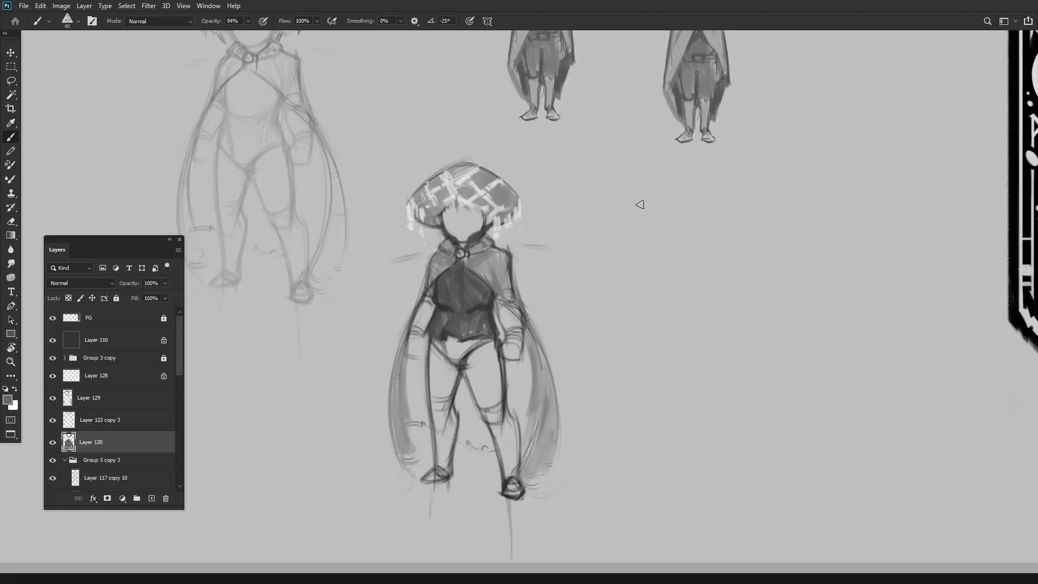
scroll(493, 209, up, 3)
key(ctrl+shift+alt+n)
drag(503, 246, 468, 296)
key(bracketleft)
key(bracketleft)
key(bracketleft)
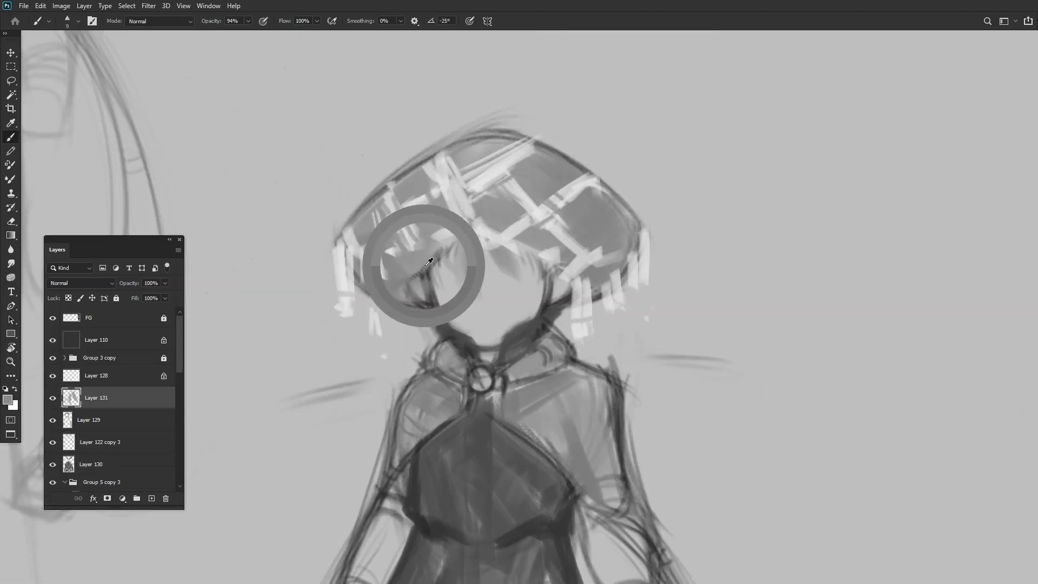
drag(459, 245, 435, 292)
Paint dark eyes and eyebrows on a new layer and raise it above the cap bands.
scroll(517, 249, down, 3)
key(ctrl+shift+alt+n)
scroll(518, 249, up, 3)
drag(498, 255, 522, 239)
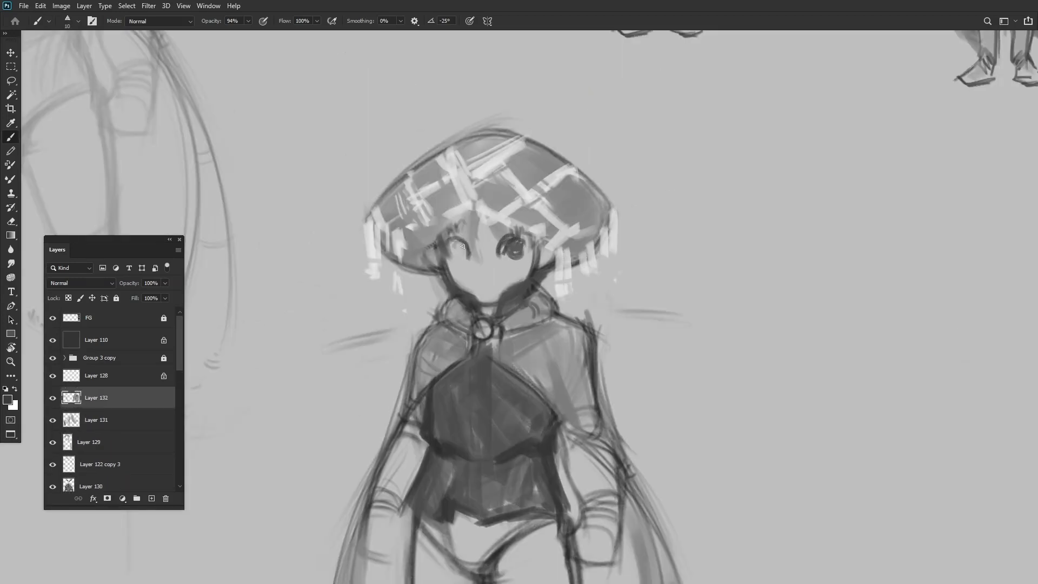
key(ctrl+bracketright)
drag(441, 228, 460, 221)
scroll(493, 285, up, 2)
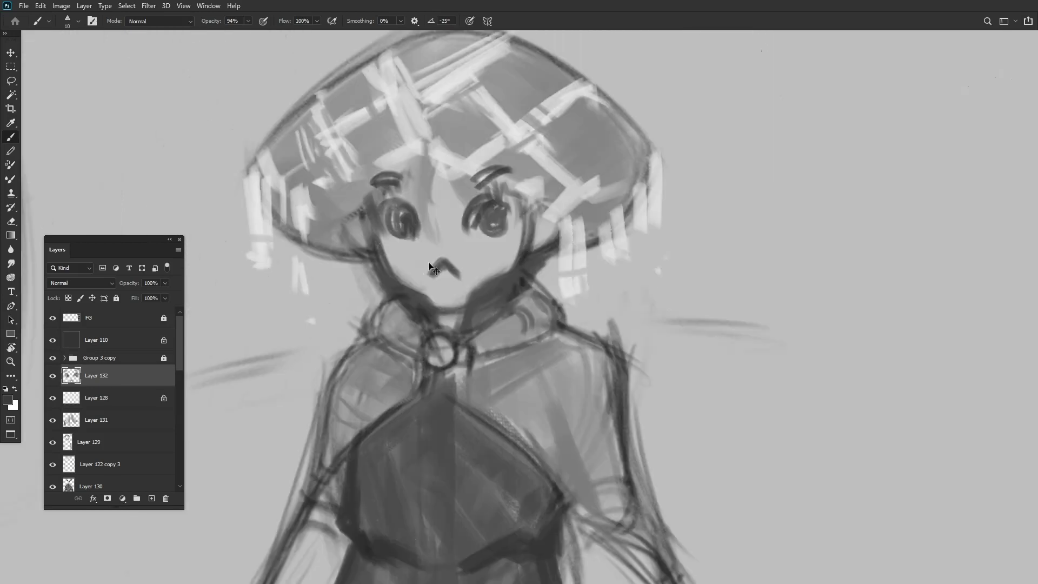
Undo the last mouth stroke and paint a small nose and a smaller frowning mouth.
scroll(460, 275, down, 1)
key(ctrl+z)
drag(421, 264, 464, 267)
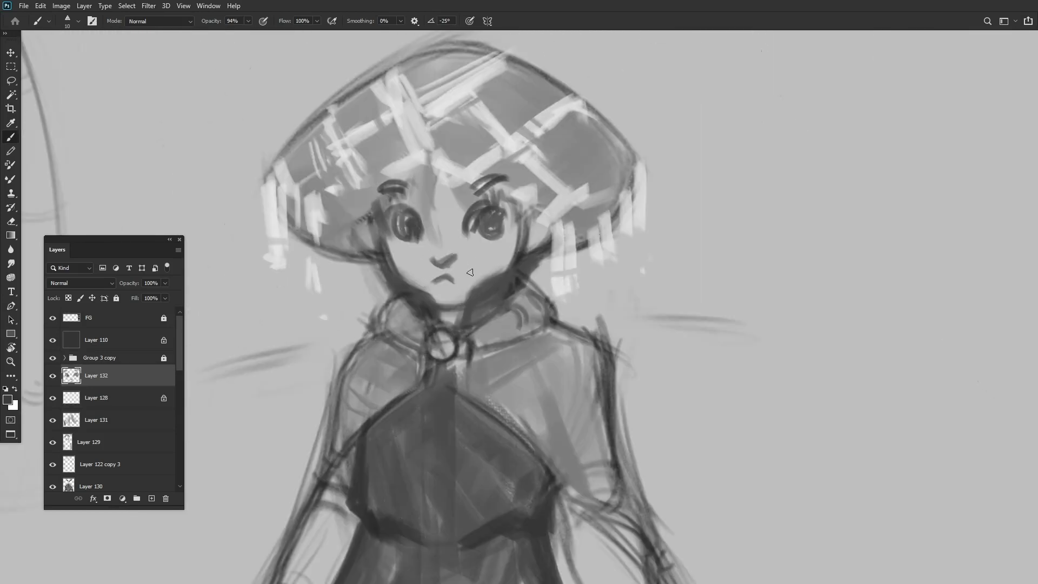
On a new layer beneath the tunic layer, paint the trousers' hip area in mid grey below the tunic hem.
key(ctrl+shift+alt+n)
scroll(487, 254, down, 5)
scroll(474, 257, up, 2)
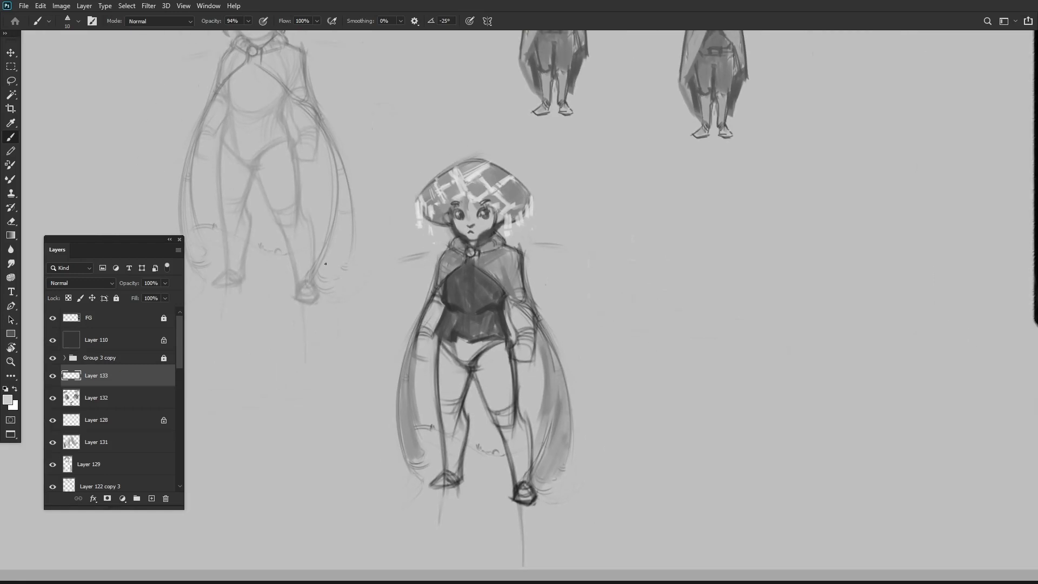
key(alt+bracketleft)
key(alt+bracketleft)
key(alt+bracketleft)
key(alt+bracketleft)
key(alt+bracketleft)
key(alt+bracketleft)
key(alt+bracketleft)
key(ctrl+shift+alt+n)
scroll(379, 297, up, 2)
key(bracketright)
key(bracketright)
key(bracketright)
key(bracketright)
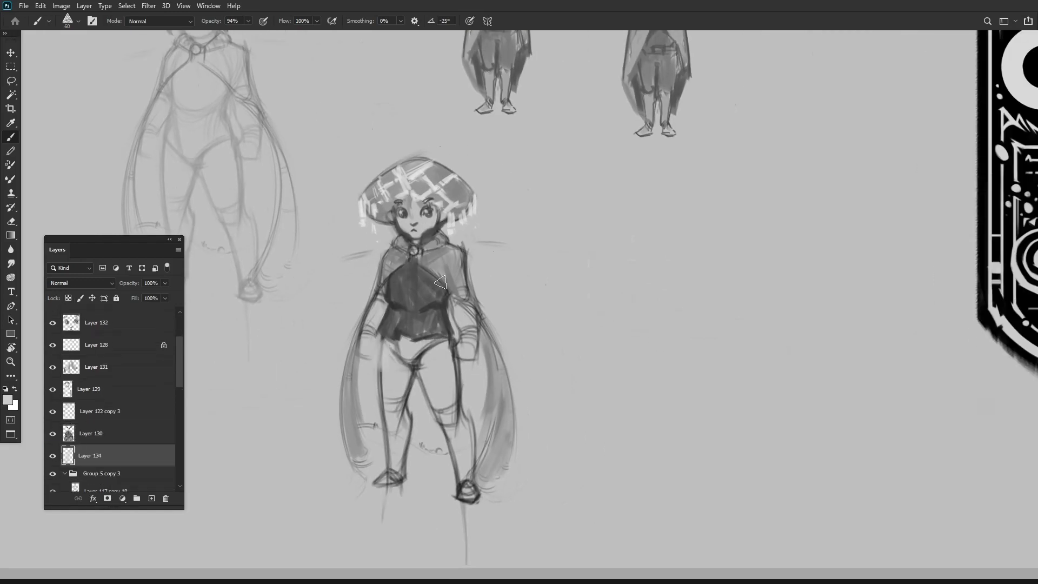
mouse_move(375, 367)
mouse_down()
mouse_move(412, 326)
mouse_move(460, 331)
mouse_up()
key(bracketleft)
key(bracketleft)
key(bracketleft)
drag(366, 341, 438, 350)
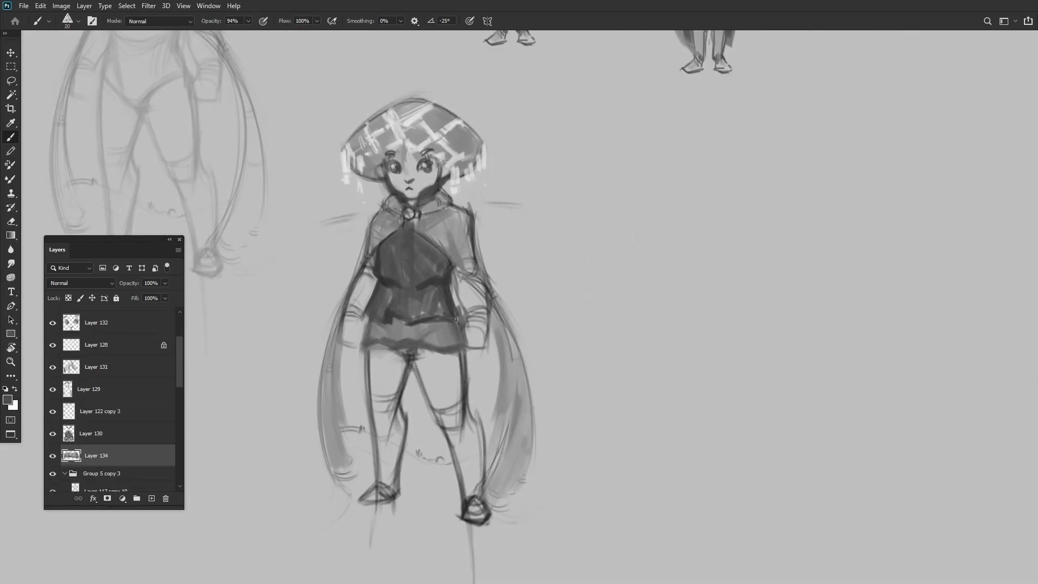
Block in both trouser legs with broad mid-grey strokes from the hips towards the feet.
scroll(454, 318, down, 3)
scroll(922, 306, up, 1)
key(bracketright)
key(bracketright)
key(bracketright)
scroll(399, 341, up, 2)
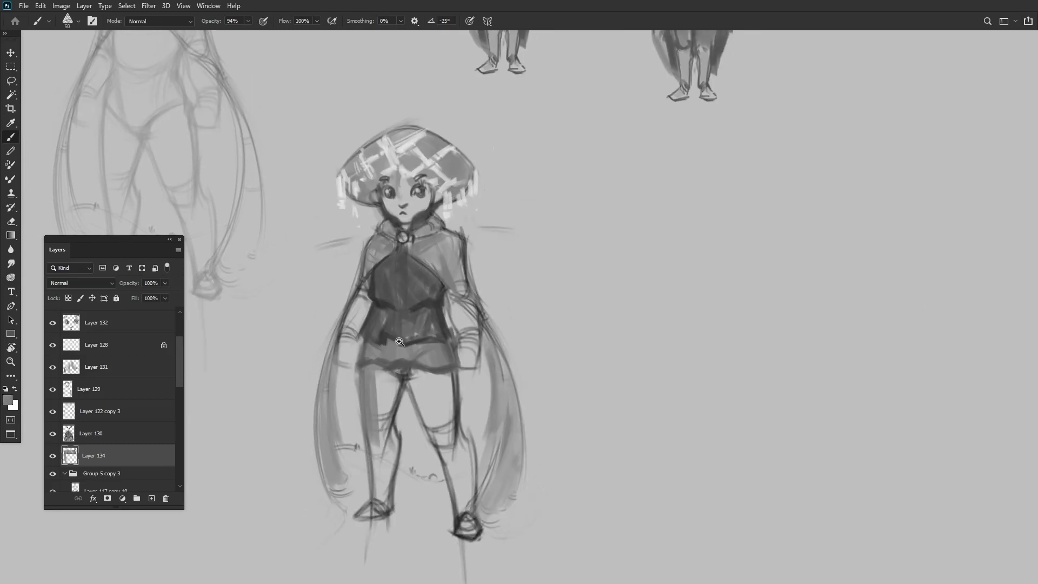
scroll(399, 342, up, 1)
drag(403, 308, 381, 476)
drag(443, 297, 476, 481)
mouse_move(492, 379)
mouse_down()
mouse_move(419, 298)
mouse_move(392, 373)
mouse_up()
Fill out the thighs and lower legs with a smaller brush and add darker folds at the crotch and knees.
key(bracketleft)
key(bracketleft)
drag(427, 308, 441, 387)
drag(495, 357, 489, 476)
drag(478, 497, 458, 407)
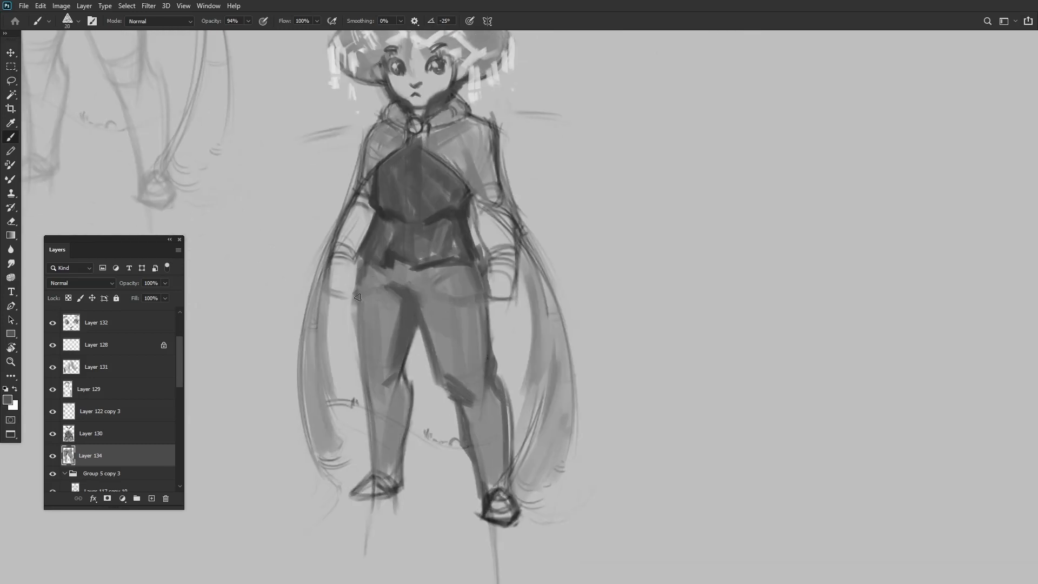
Refine the shading along the inner thighs, knees and calves of the trousers with finer strokes.
scroll(357, 298, up, 1)
key(bracketleft)
key(bracketleft)
key(bracketleft)
drag(433, 311, 451, 386)
drag(486, 314, 489, 384)
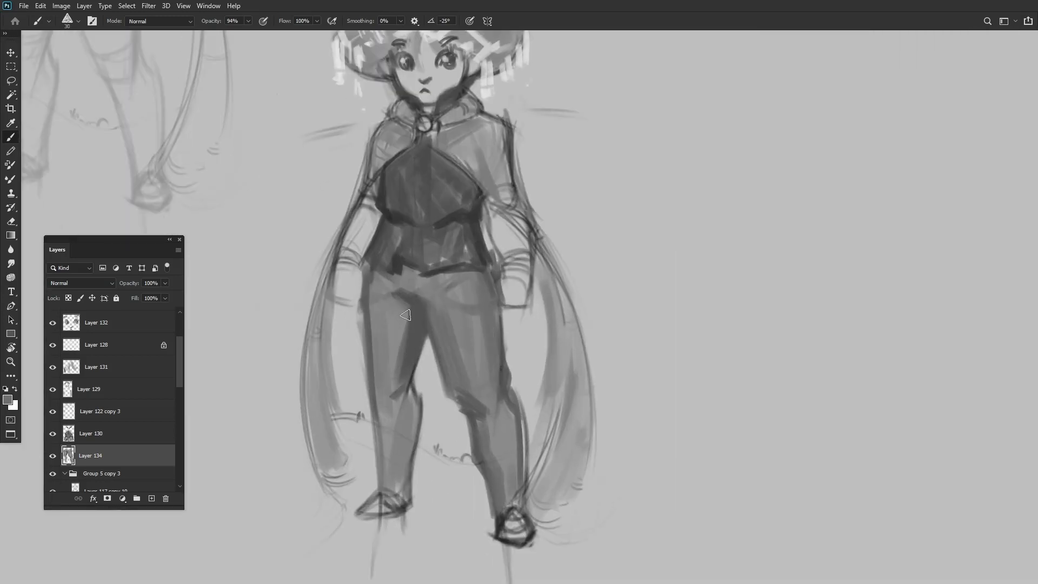
drag(397, 311, 408, 424)
drag(410, 379, 405, 470)
scroll(427, 325, down, 3)
scroll(420, 372, up, 3)
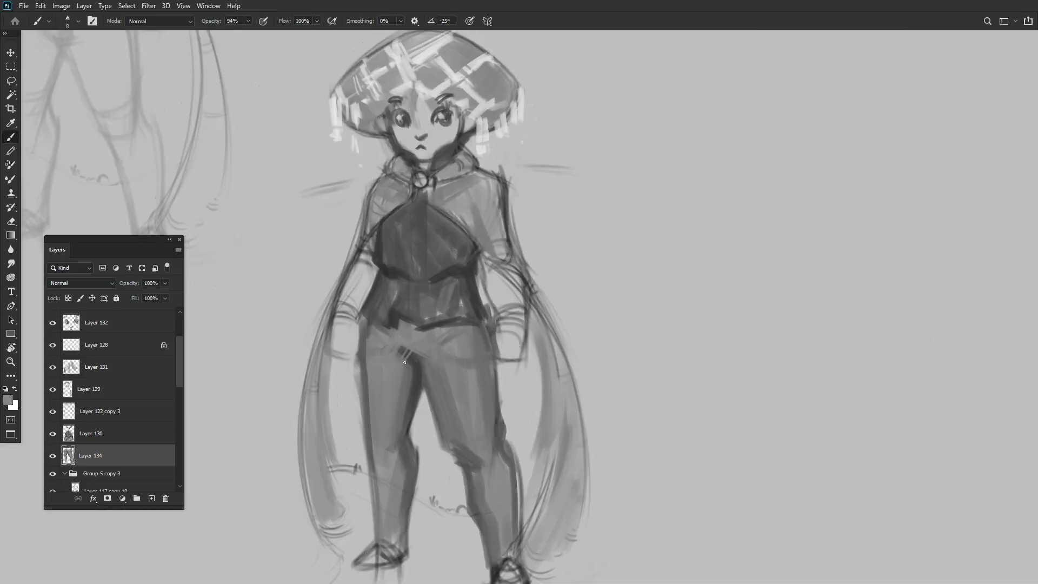
Paint a light-grey belt across the waist on a new layer and place that layer above the tunic layer.
scroll(404, 362, down, 2)
key(bracketright)
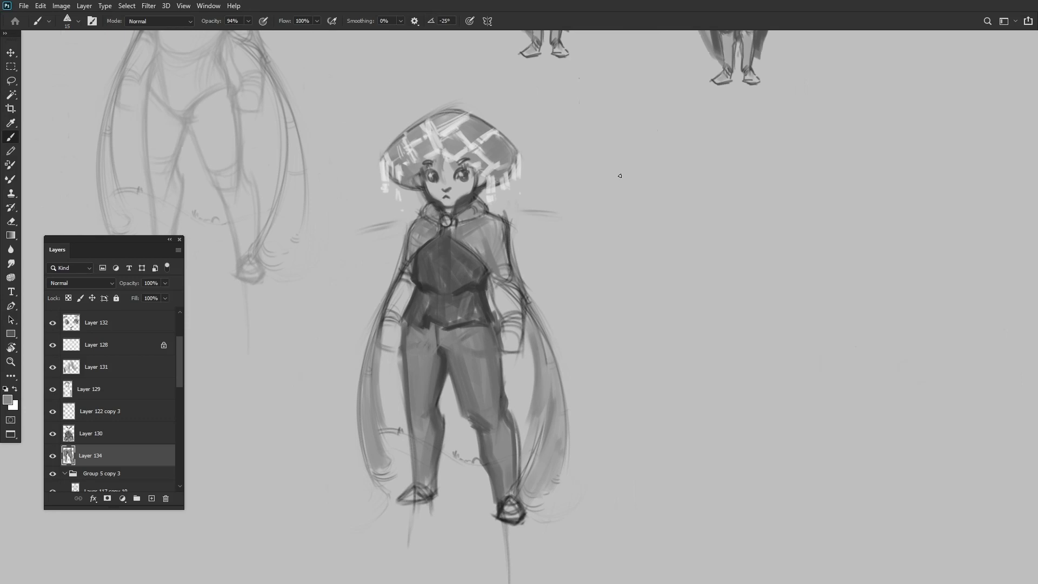
scroll(528, 407, up, 2)
key(ctrl+shift+alt+n)
drag(389, 295, 468, 354)
scroll(487, 325, down, 2)
key(bracketright)
key(bracketright)
drag(124, 455, 124, 432)
Add crossing straps and small hatched details to the light-grey belt with a finer brush.
key(r)
drag(546, 346, 519, 303)
key(bracketleft)
key(bracketleft)
key(bracketleft)
key(bracketleft)
scroll(461, 246, up, 2)
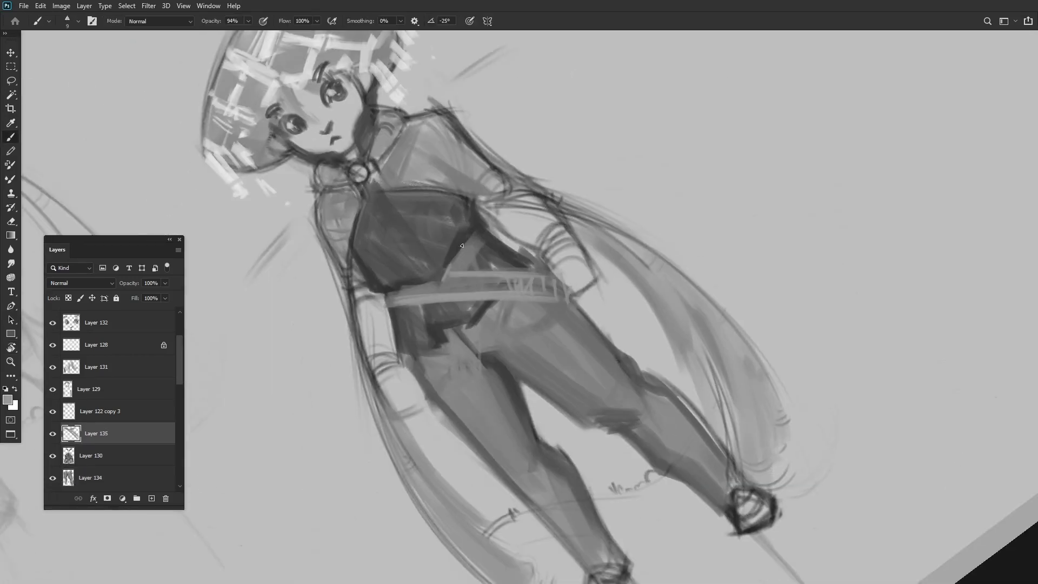
scroll(461, 245, down, 2)
key(r)
drag(462, 246, 428, 290)
scroll(428, 290, down, 2)
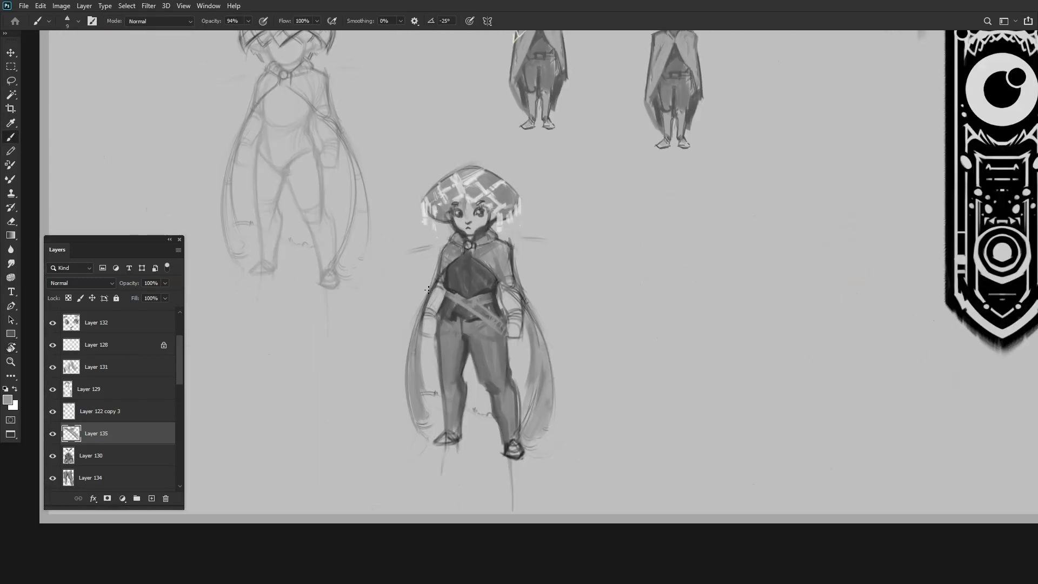
On a new layer in the line-sketch group, paint dark-grey wraps around both wrists.
scroll(482, 152, up, 2)
key(alt+bracketright)
key(alt+bracketright)
key(alt+bracketright)
key(alt+bracketright)
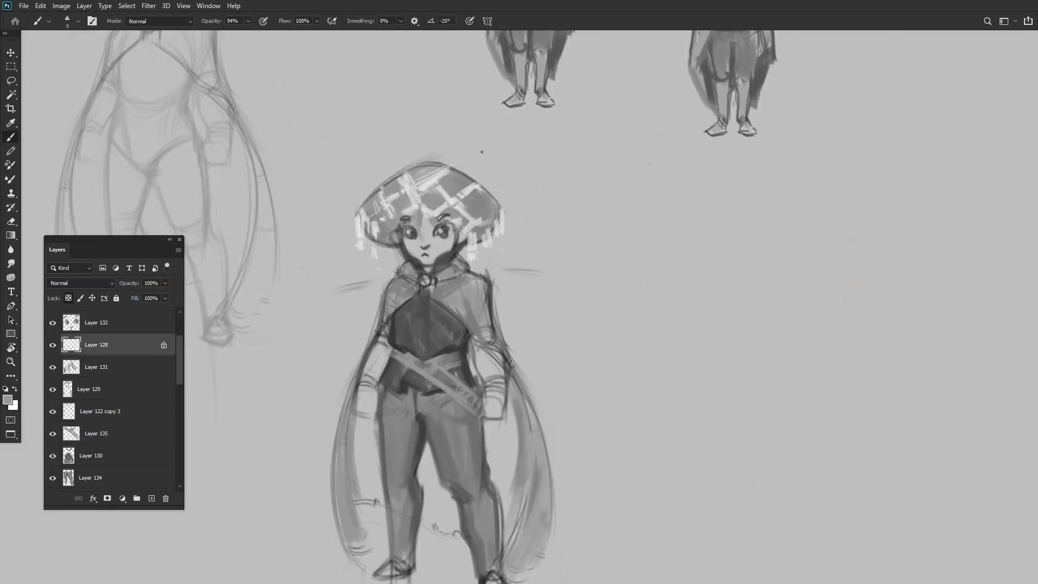
ctrl+click(485, 384)
scroll(484, 384, up, 3)
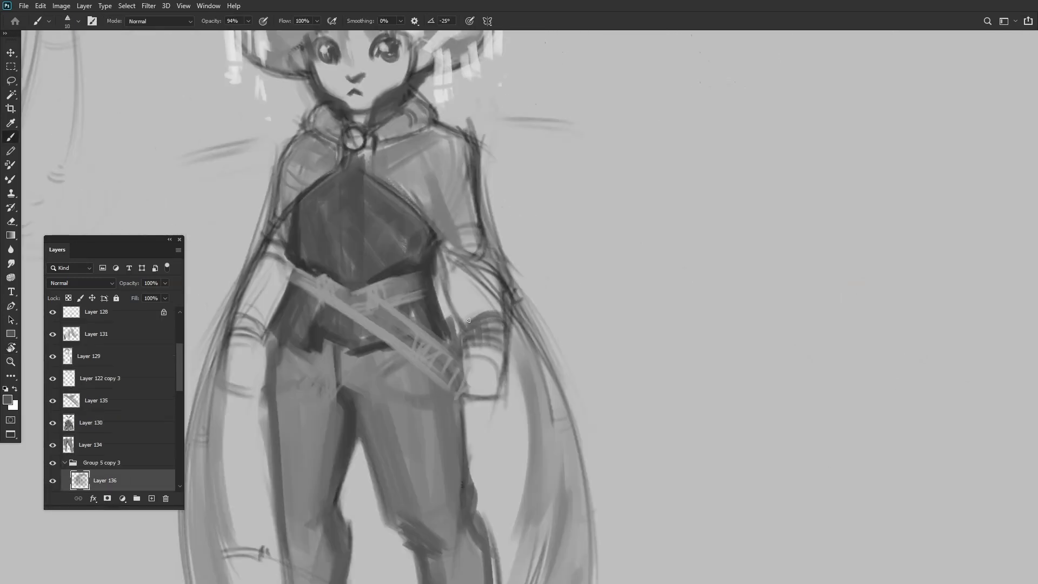
scroll(489, 334, down, 2)
key(bracketleft)
scroll(354, 298, down, 3)
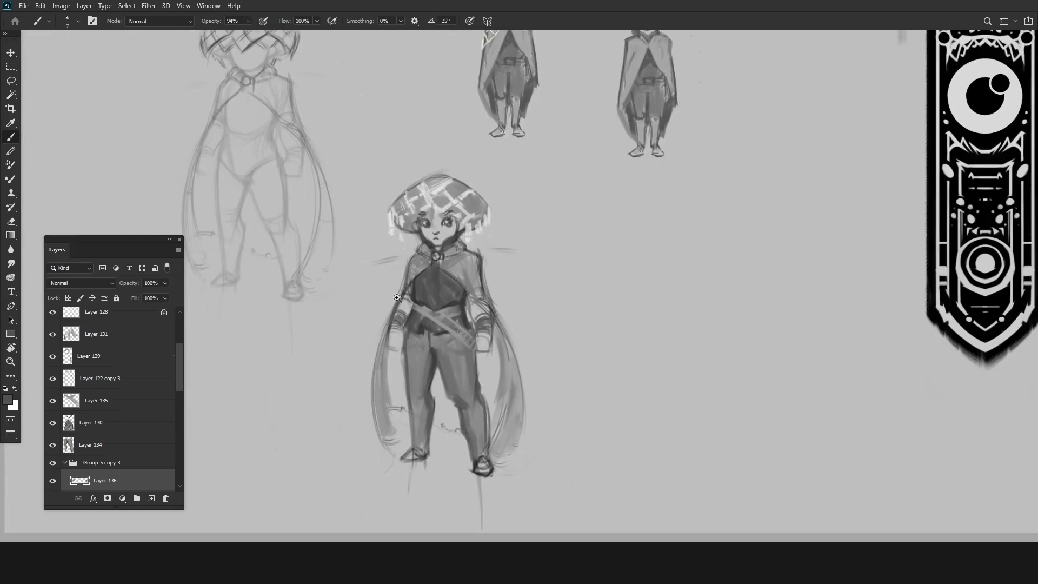
scroll(393, 274, up, 2)
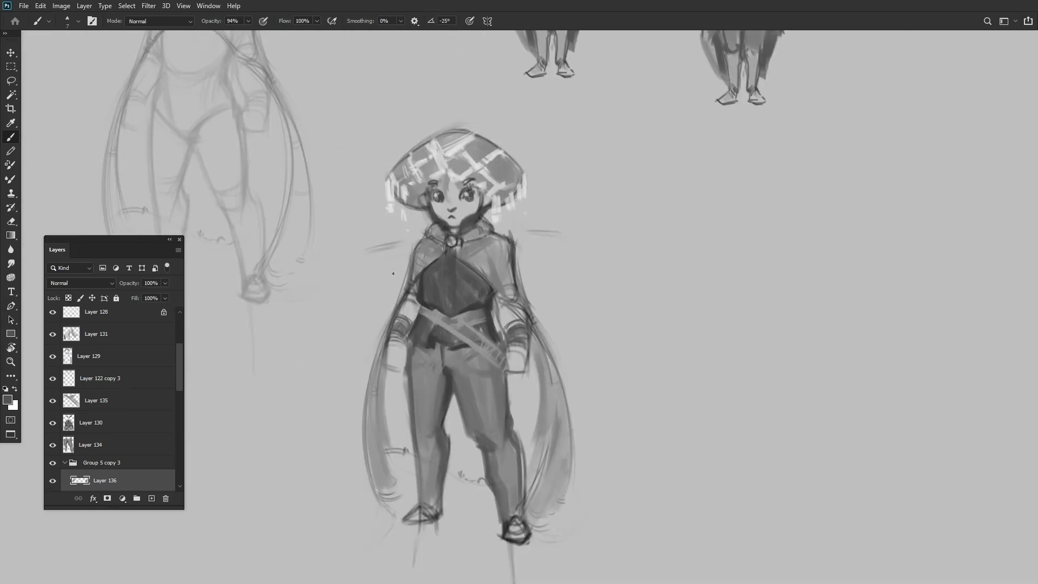
Select the painted character's layers and combine them into one group.
scroll(393, 274, down, 3)
scroll(393, 274, up, 3)
click(108, 444)
shift+click(108, 356)
drag(108, 356, 147, 486)
Fill a rectangle about 1466 by 1672 px behind the character with dark grey on a new layer.
key(m)
scroll(514, 346, down, 2)
drag(648, 500, 378, 193)
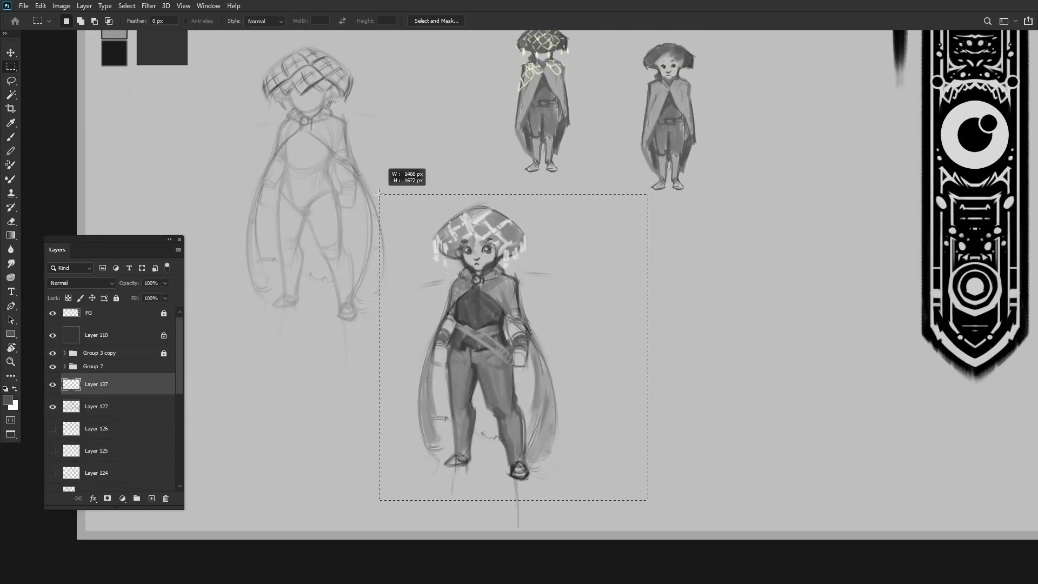
key(alt+BackSpace)
key(ctrl+d)
On a new layer above the dark backdrop, paint the light-grey cape interior behind the character's arms and legs.
key(b)
scroll(476, 222, up, 2)
key(ctrl+shift+alt+n)
drag(445, 239, 492, 214)
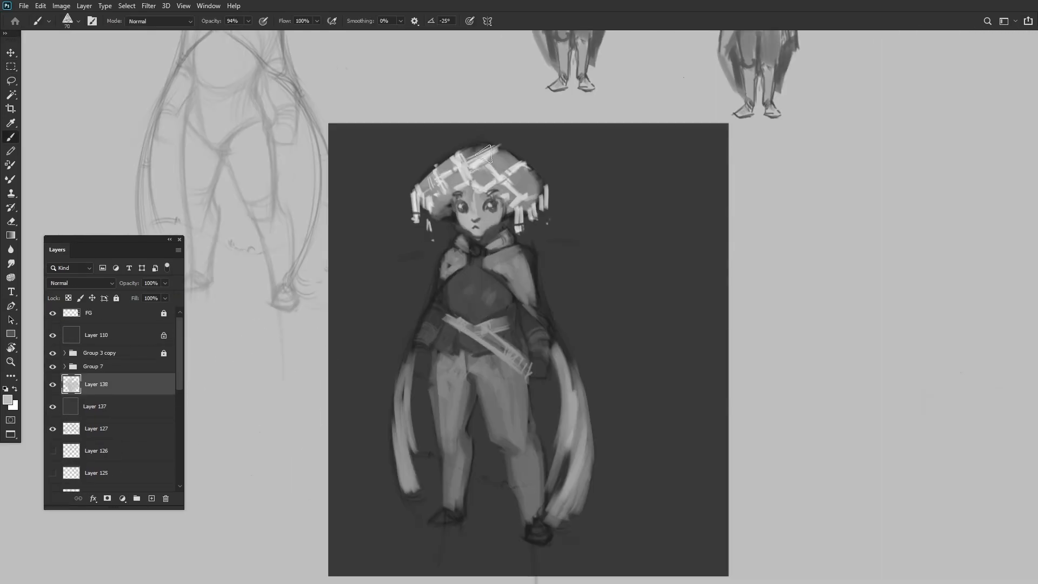
mouse_move(476, 152)
mouse_down()
mouse_move(486, 281)
mouse_move(416, 460)
mouse_up()
mouse_move(487, 410)
mouse_down()
mouse_move(508, 297)
mouse_move(551, 345)
mouse_up()
key(bracketleft)
drag(521, 249, 445, 200)
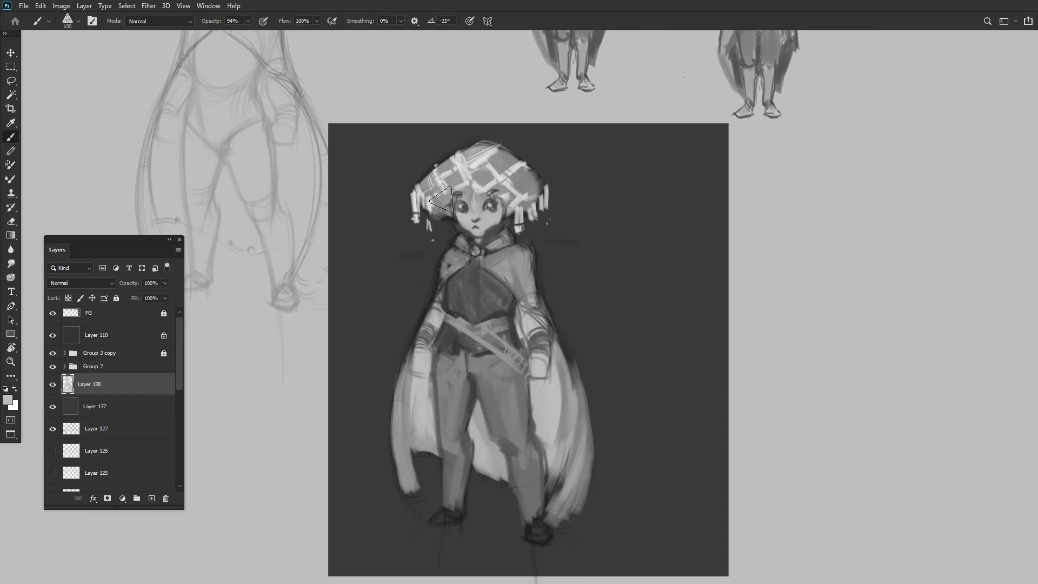
Delete the cape-interior layer and the dark backdrop layer.
scroll(551, 178, down, 3)
scroll(493, 262, up, 2)
key(bracketleft)
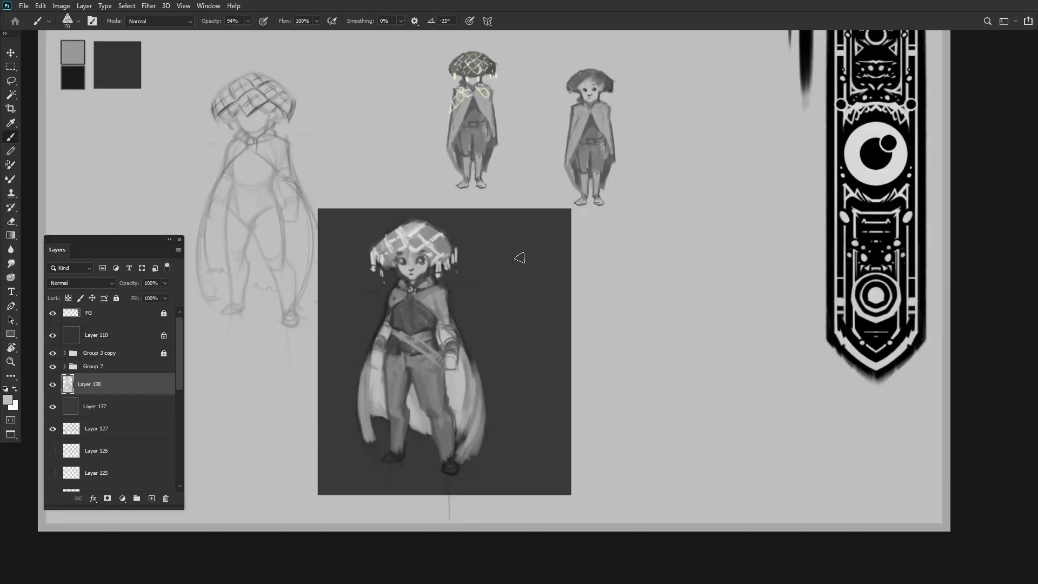
key(Delete)
key(Delete)
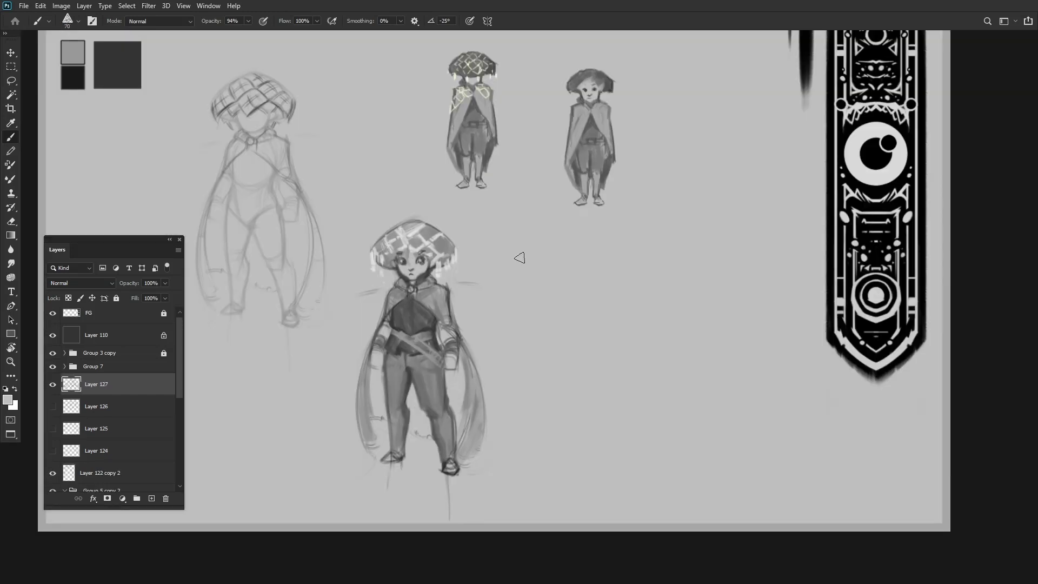
Duplicate the painted character as a single layer, enlarge it to about 142% and place it beside the ornamental banner.
scroll(520, 257, up, 3)
key(ctrl+j)
scroll(519, 257, down, 2)
key(ctrl+t)
drag(640, 501, 566, 458)
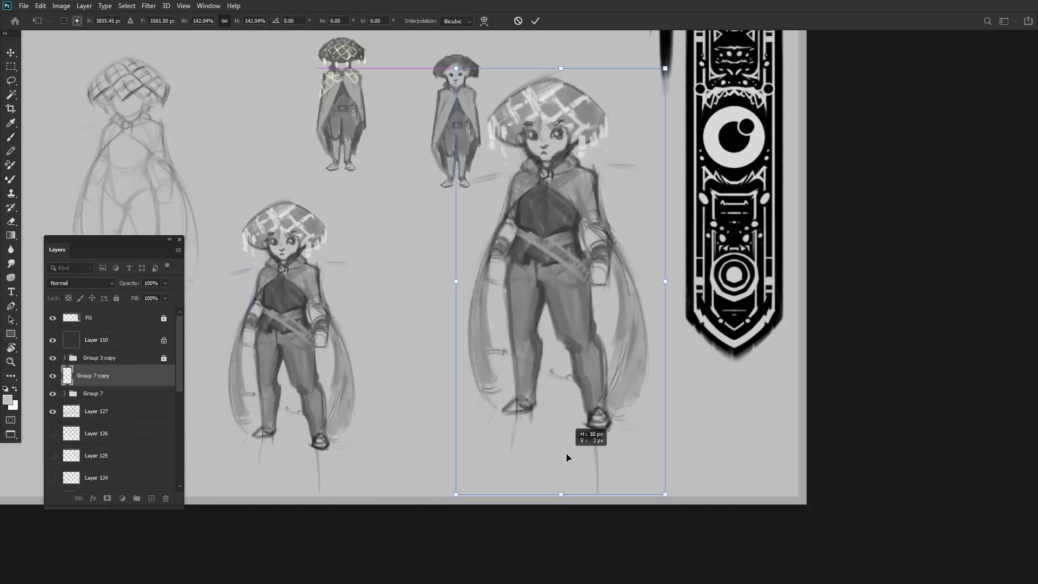
key(Return)
scroll(567, 458, up, 2)
Fade the enlarged character to 50% opacity and add a new layer above it for line work.
click(108, 357)
click(64, 358)
drag(401, 213, 330, 216)
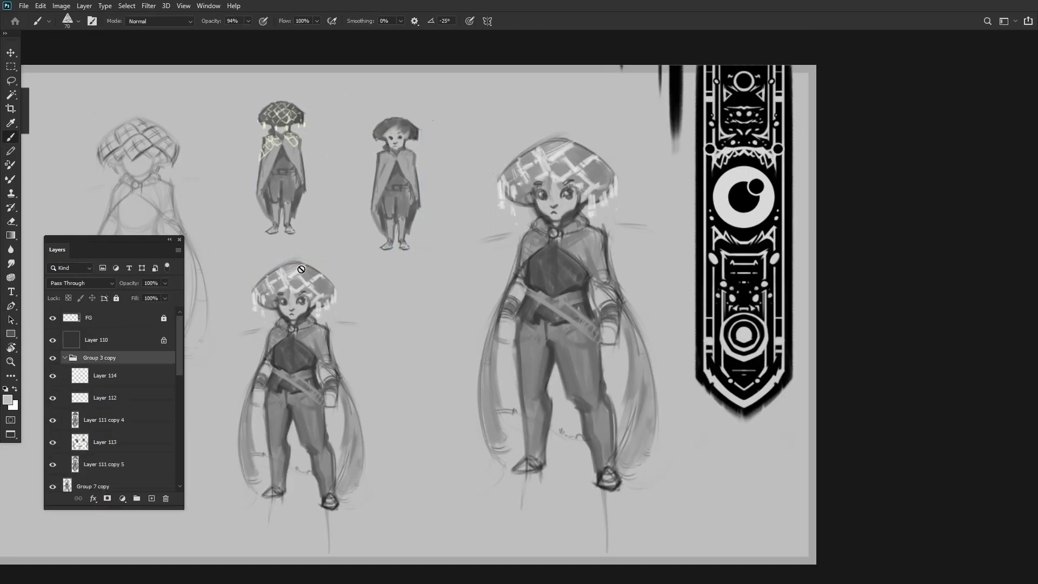
click(64, 357)
click(151, 497)
scroll(467, 233, up, 4)
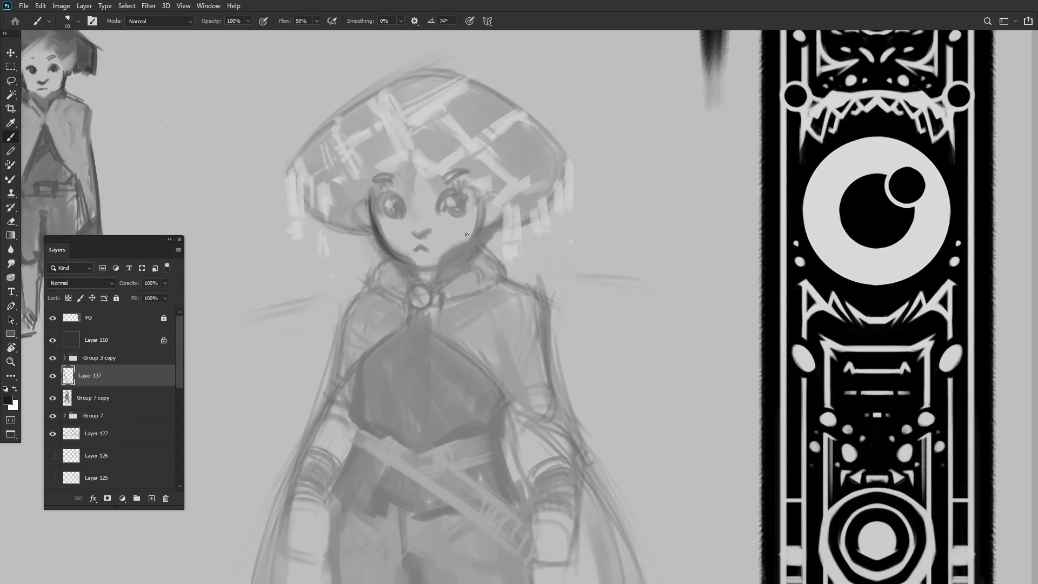
Draw dark outlines for the jaw, ear and high collar, cleaning up stray parts with the eraser.
scroll(505, 198, up, 2)
key(ctrl+z)
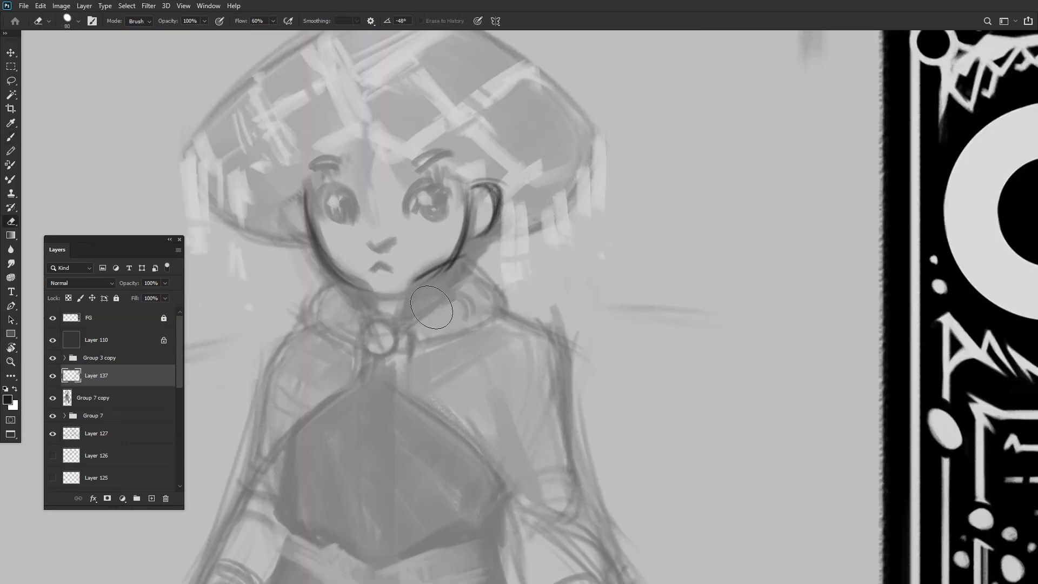
drag(408, 285, 477, 251)
mouse_move(368, 295)
mouse_down()
mouse_move(464, 291)
mouse_move(443, 345)
mouse_up()
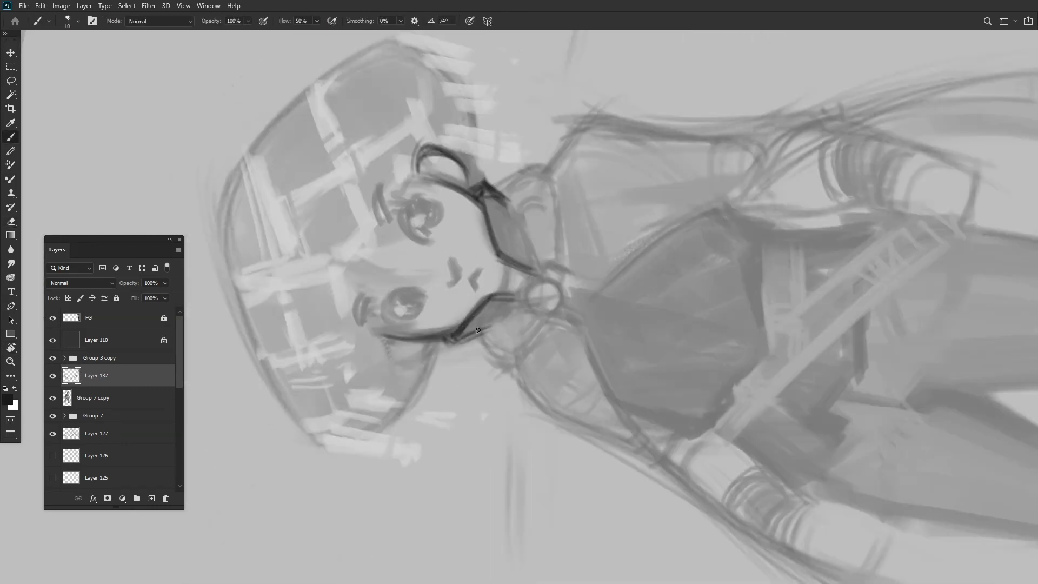
drag(516, 299, 475, 332)
drag(475, 333, 550, 278)
drag(613, 233, 627, 260)
drag(643, 253, 543, 308)
mouse_move(502, 303)
mouse_down()
mouse_move(503, 336)
mouse_move(519, 302)
mouse_move(459, 270)
mouse_move(351, 393)
mouse_up()
Draw dark lines for the clasp, cape edges, eyebrows, forehead hair strands and eyes.
key(r)
drag(439, 189, 387, 324)
mouse_move(387, 325)
mouse_down()
mouse_move(540, 243)
mouse_move(400, 211)
mouse_move(496, 298)
mouse_up()
mouse_move(496, 298)
mouse_down()
mouse_move(499, 270)
mouse_move(546, 243)
mouse_up()
key(b)
mouse_move(567, 213)
mouse_down()
mouse_move(553, 308)
mouse_move(535, 282)
mouse_move(363, 242)
mouse_up()
key(ctrl+plus)
drag(436, 155, 411, 232)
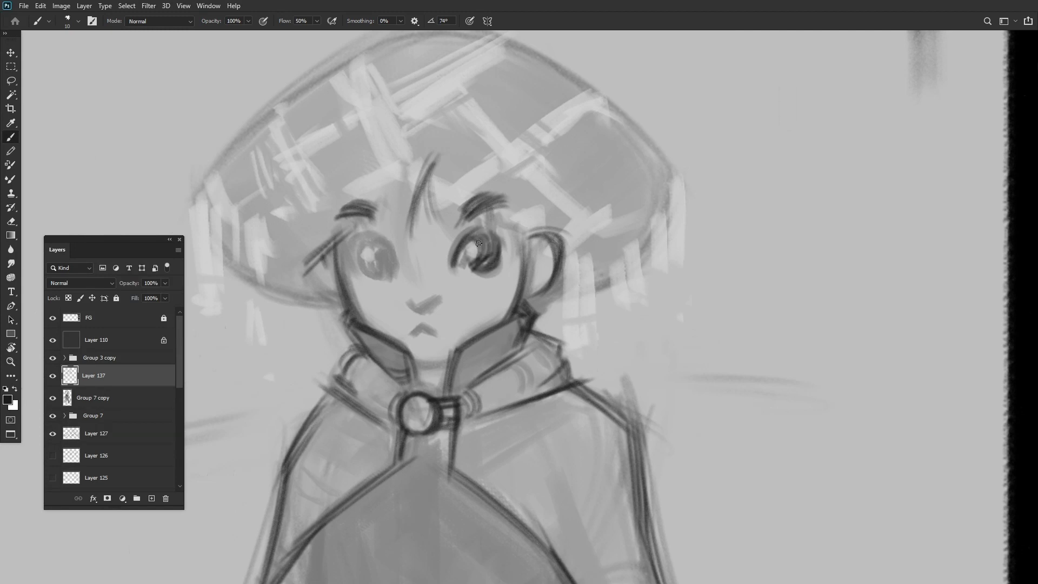
drag(478, 243, 489, 230)
drag(372, 235, 390, 257)
drag(427, 336, 36, 396)
Redraw the dark outlines of the collar, jaw, hood, cap underside and nose, and start the cape's shoulder edges.
key(ctrl+e)
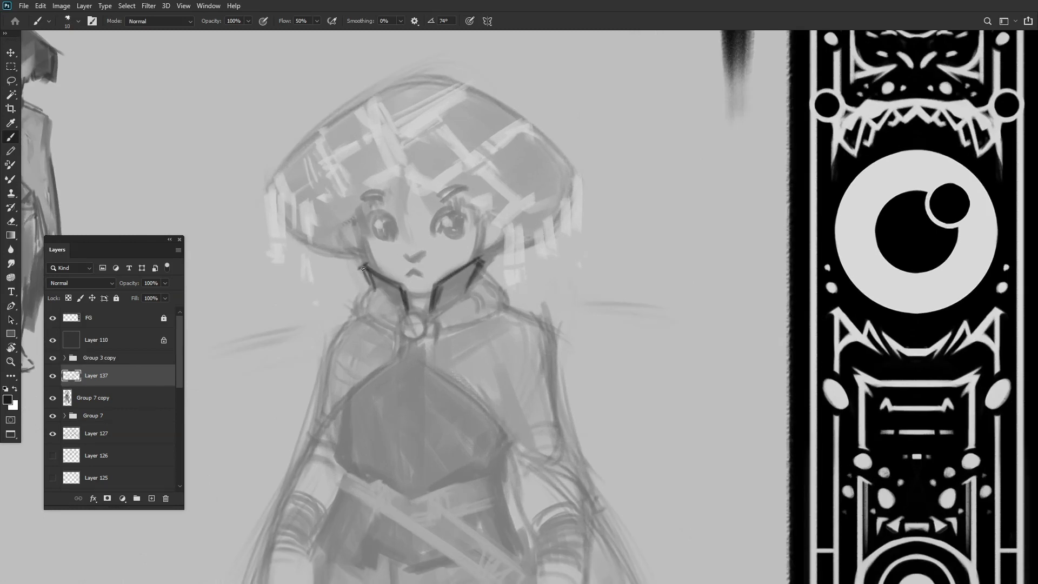
scroll(492, 248, right, 1)
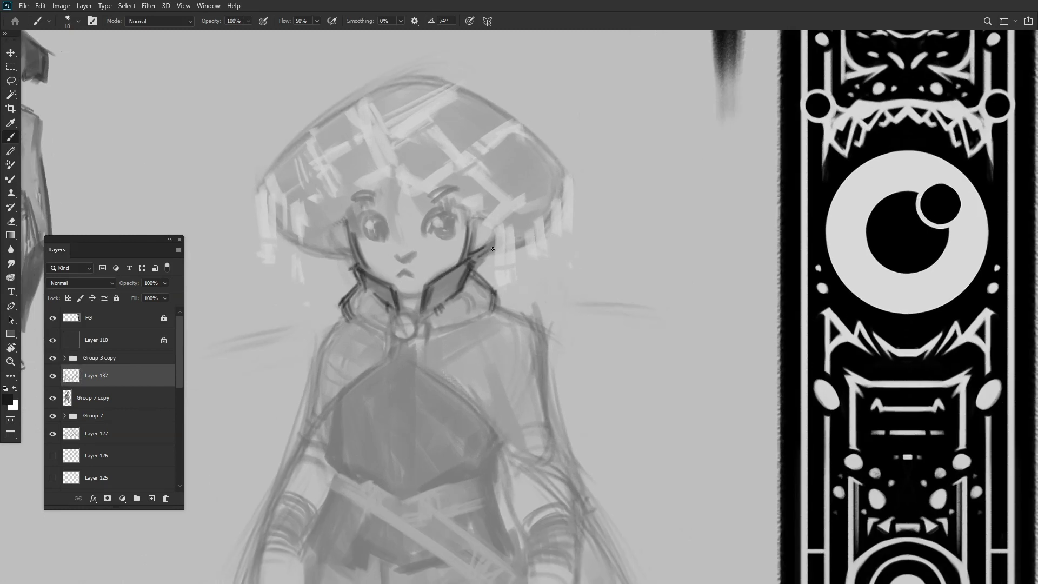
scroll(421, 252, down, 2)
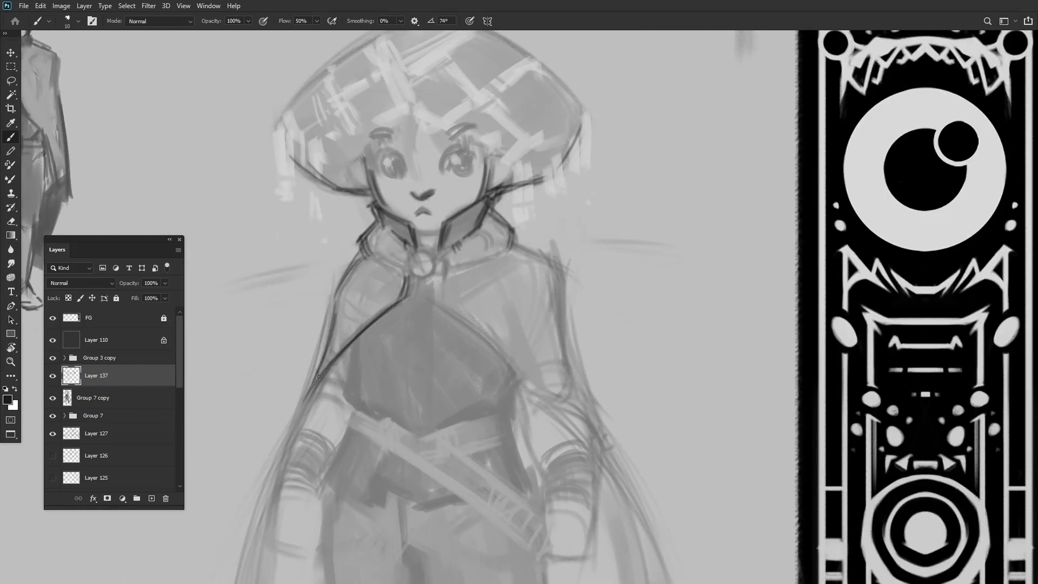
drag(421, 252, 493, 298)
scroll(493, 297, down, 2)
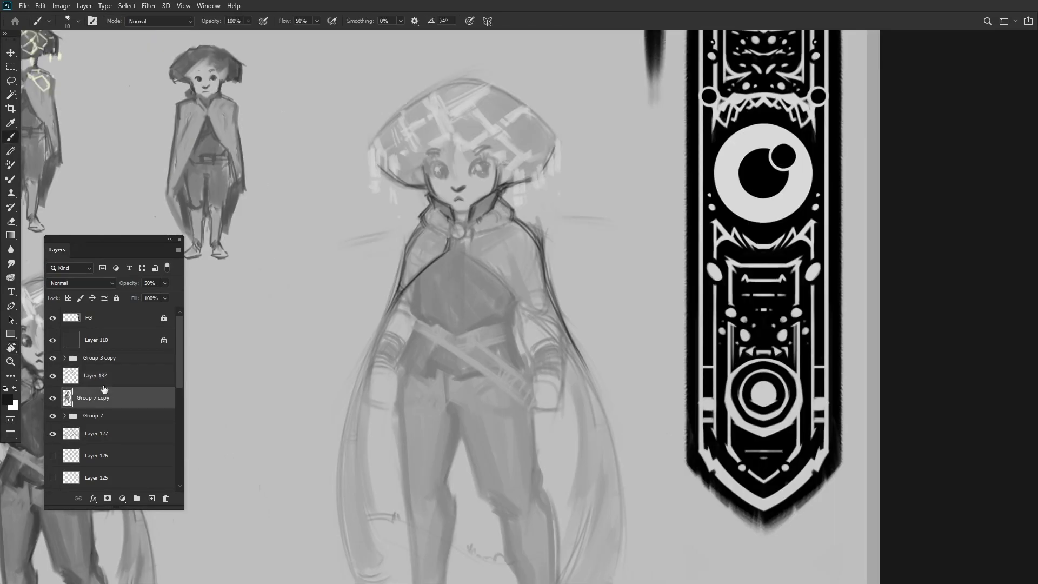
Raise the faded character's opacity to 75% and outline the clasp, the cape's front edges and the upper-arm bands.
drag(519, 254, 486, 303)
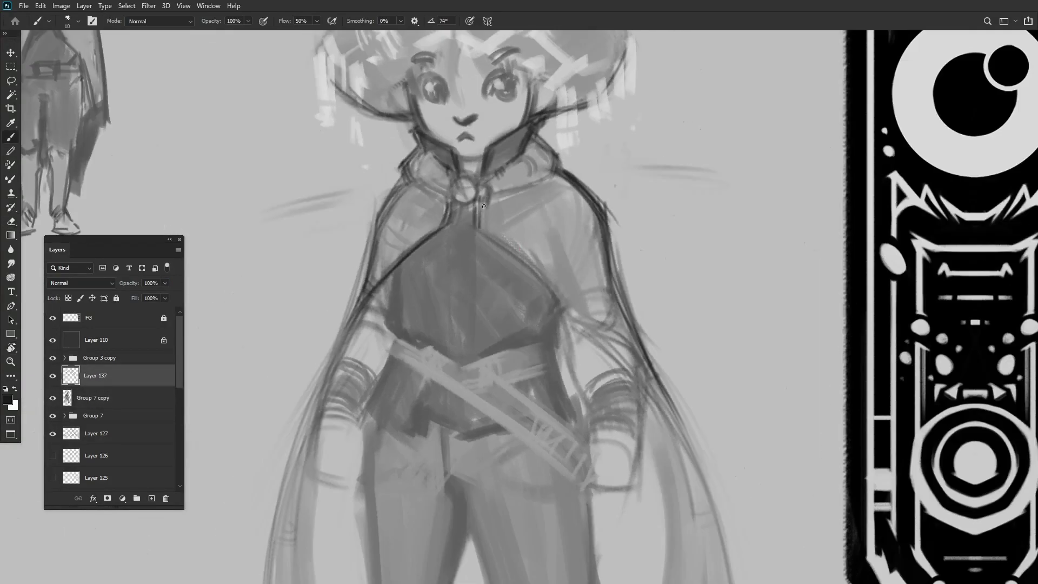
drag(483, 206, 561, 263)
scroll(561, 263, up, 3)
scroll(487, 298, down, 4)
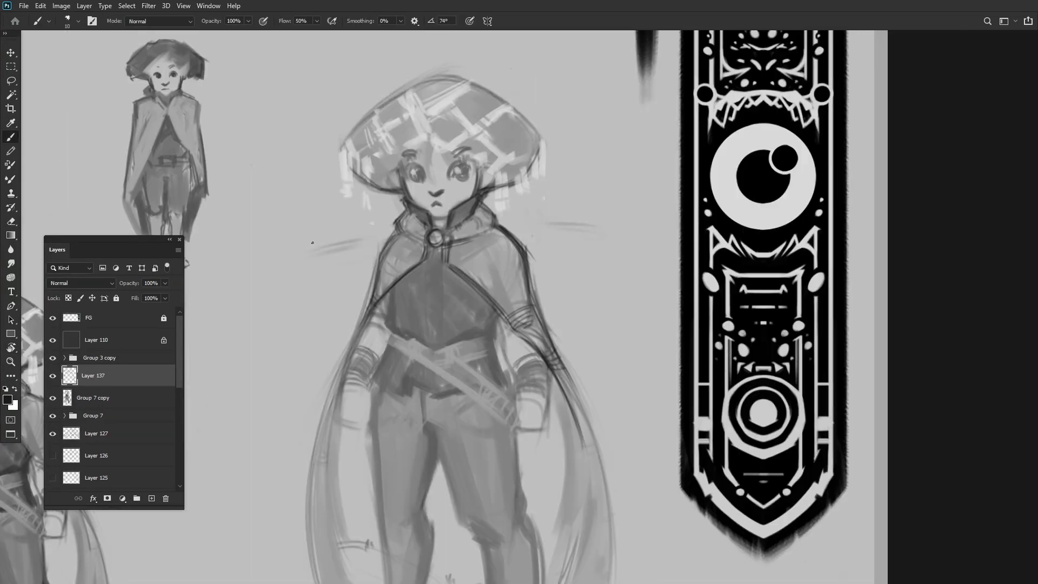
scroll(387, 336, up, 4)
scroll(351, 330, down, 3)
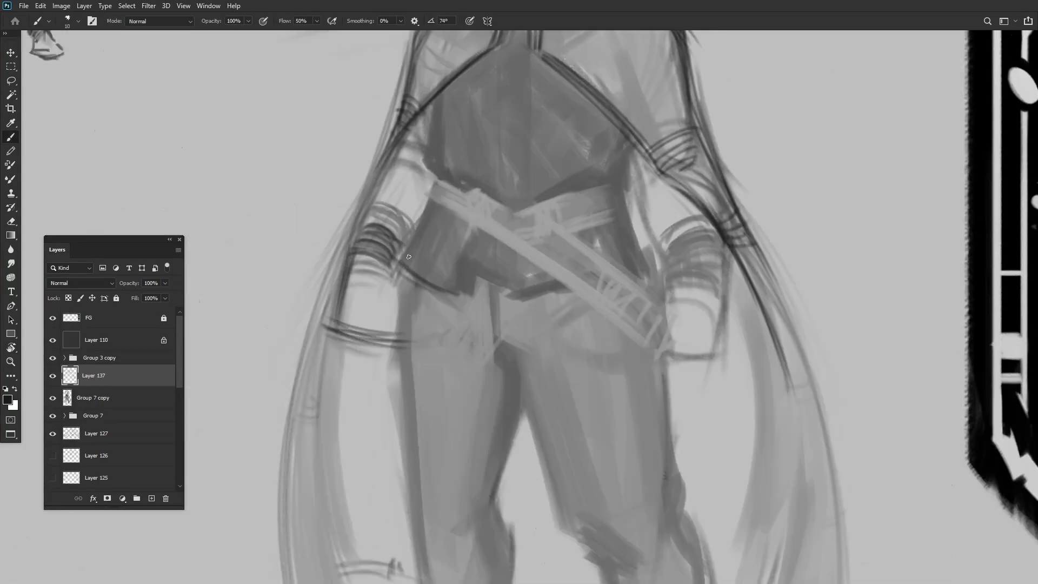
Outline the wrist cuffs, the tunic hem and the diagonal belt in dark lines.
drag(408, 256, 508, 301)
key(r)
drag(562, 186, 505, 171)
scroll(505, 171, down, 4)
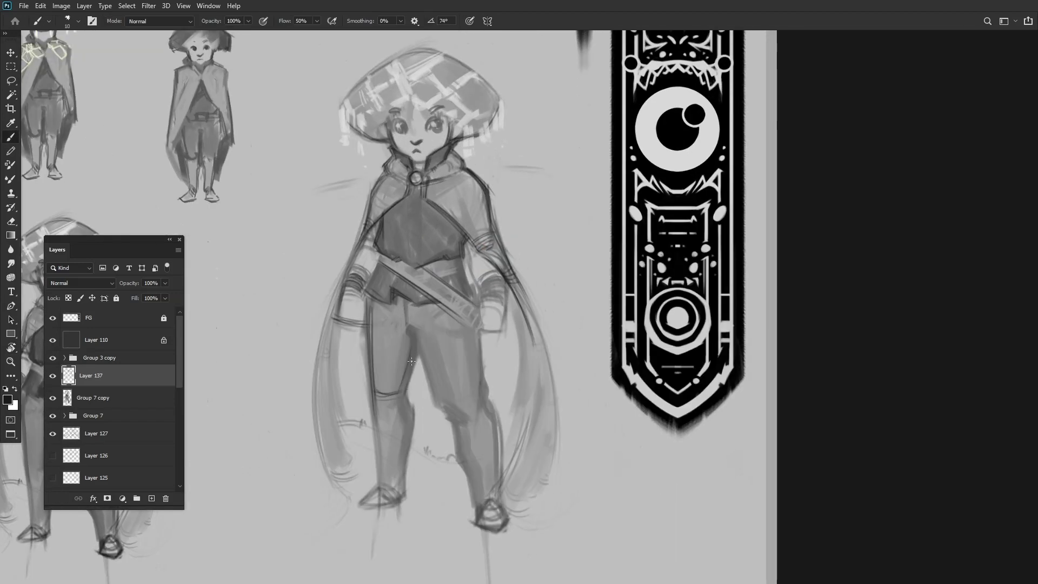
Outline the trouser legs, crotch folds and knees with dark lines.
drag(411, 361, 406, 282)
key(alt+bracketleft)
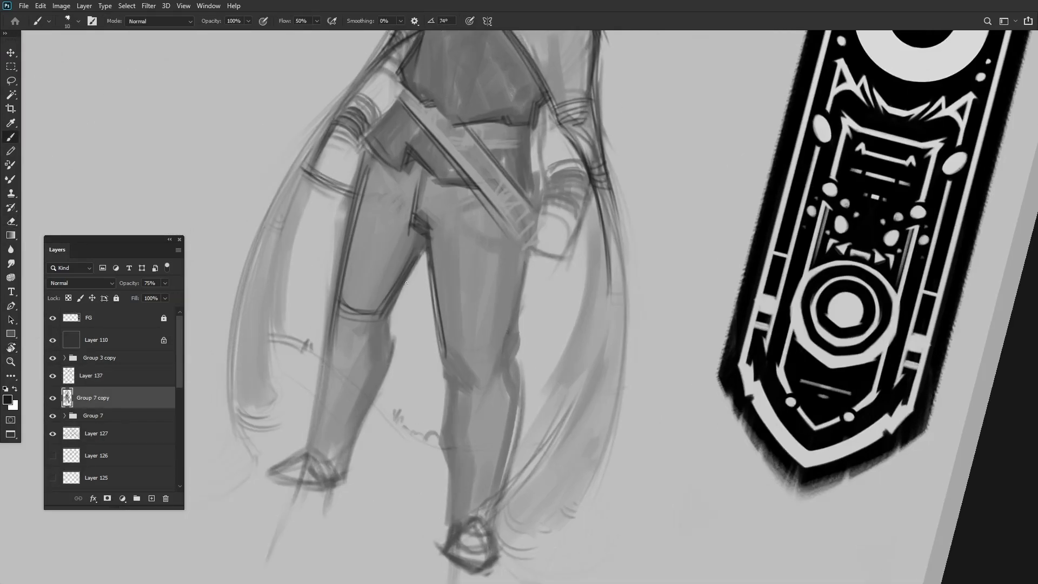
drag(306, 364, 490, 277)
key(alt+bracketright)
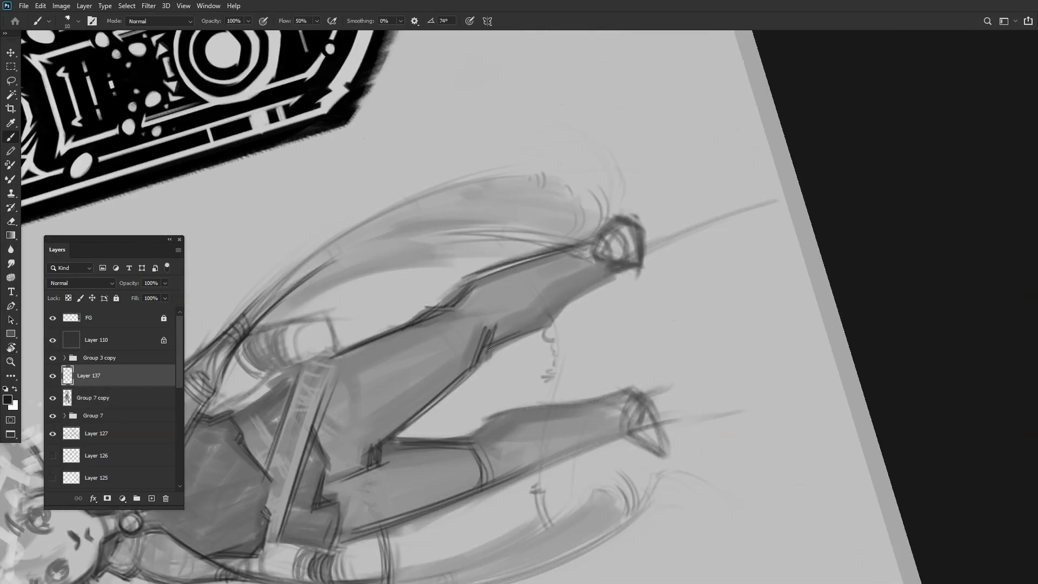
drag(488, 347, 434, 321)
scroll(396, 368, down, 5)
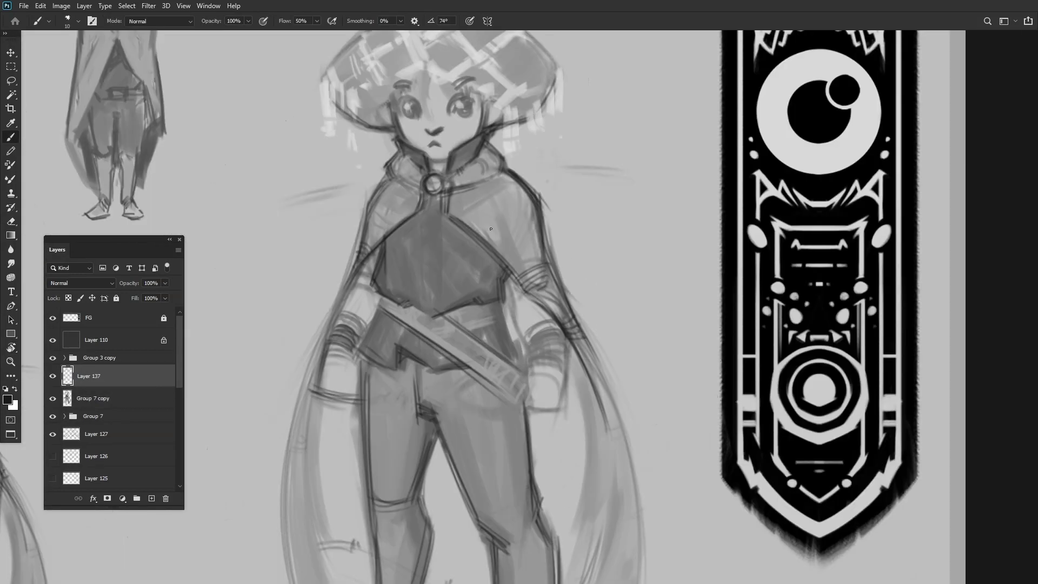
Add dark edges along the cap's stripes and redraw the eyes with darker lines.
scroll(448, 236, up, 5)
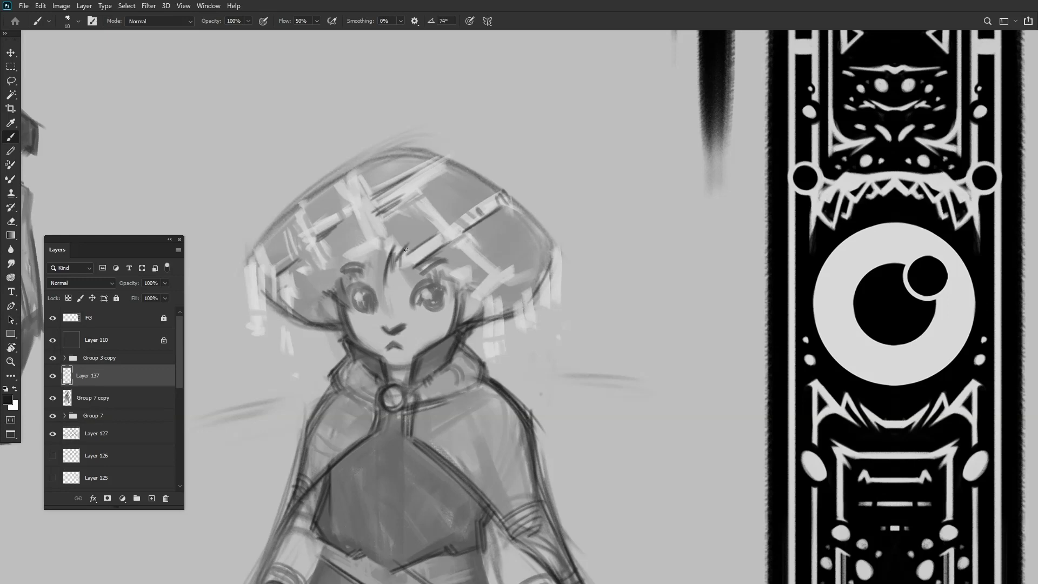
scroll(404, 262, up, 3)
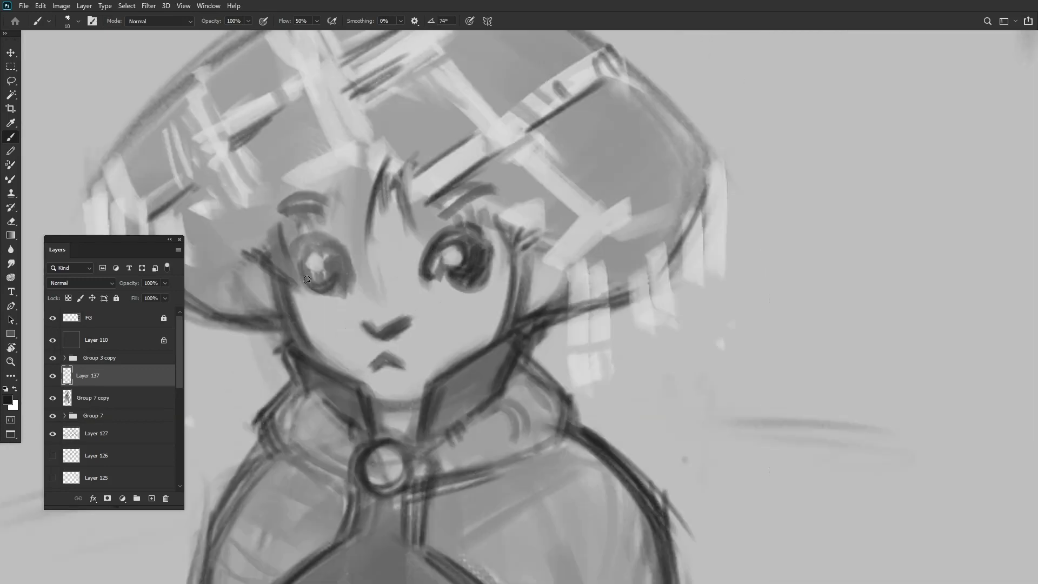
scroll(369, 253, down, 5)
drag(369, 254, 456, 276)
Outline the hand, the trouser folds near the crotch and the lower legs in dark lines.
scroll(438, 264, up, 2)
scroll(449, 239, down, 2)
scroll(453, 206, up, 3)
scroll(444, 333, down, 2)
scroll(455, 276, up, 3)
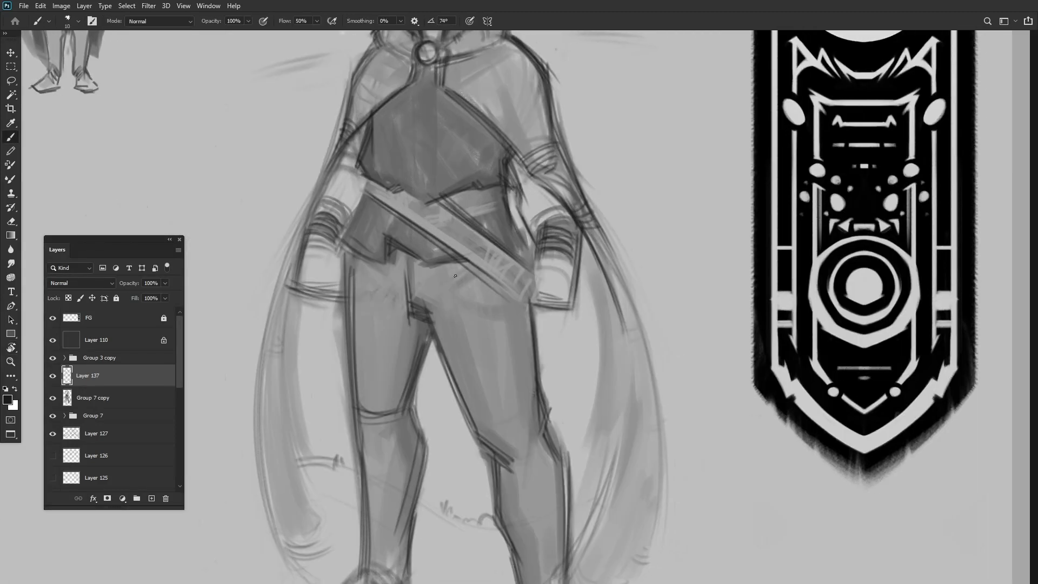
Clean up the line work with the Eraser and restore the faded character copy's opacity to 100%.
scroll(363, 292, down, 2)
scroll(411, 260, up, 3)
scroll(432, 270, down, 2)
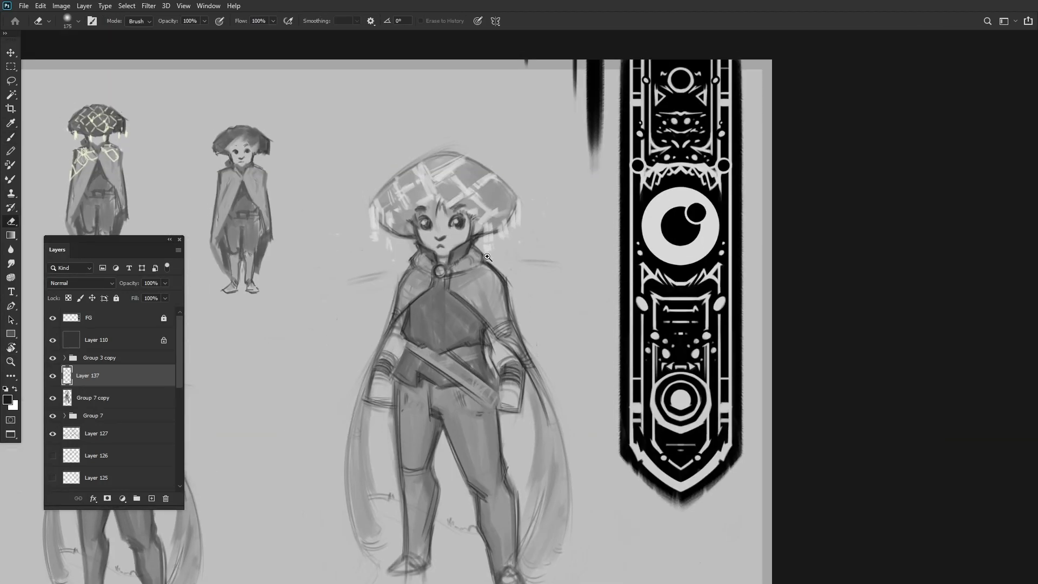
scroll(460, 283, up, 3)
scroll(460, 282, down, 2)
drag(460, 283, 454, 227)
scroll(475, 243, up, 2)
scroll(454, 227, down, 1)
click(103, 398)
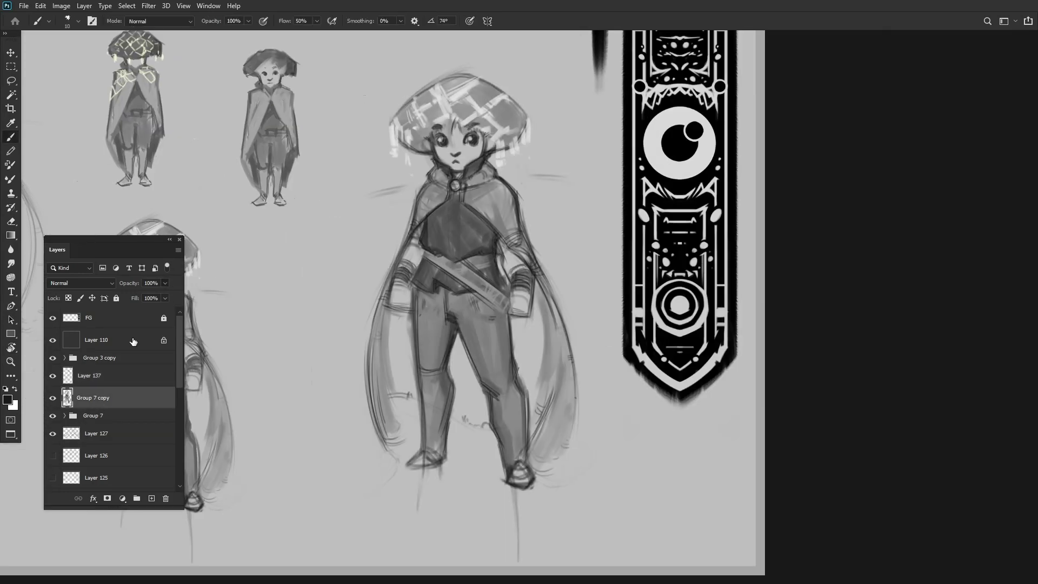
Paint the cape's inner area behind the legs in grey on a new layer beneath the character.
ctrl+click(151, 497)
drag(400, 322, 389, 402)
drag(463, 336, 465, 399)
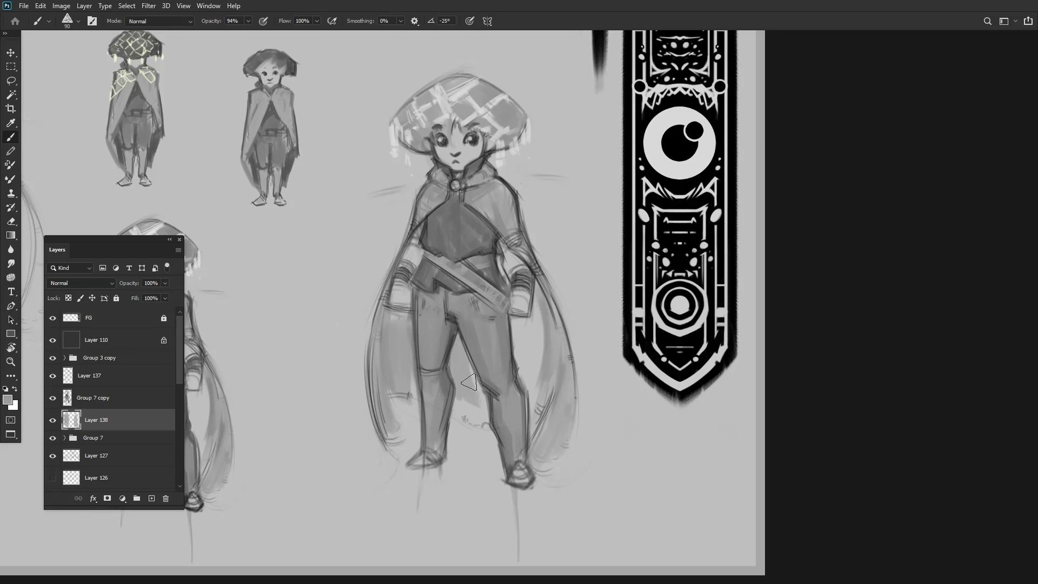
drag(527, 302, 540, 427)
scroll(378, 270, down, 1)
key(i)
click(113, 202)
key(b)
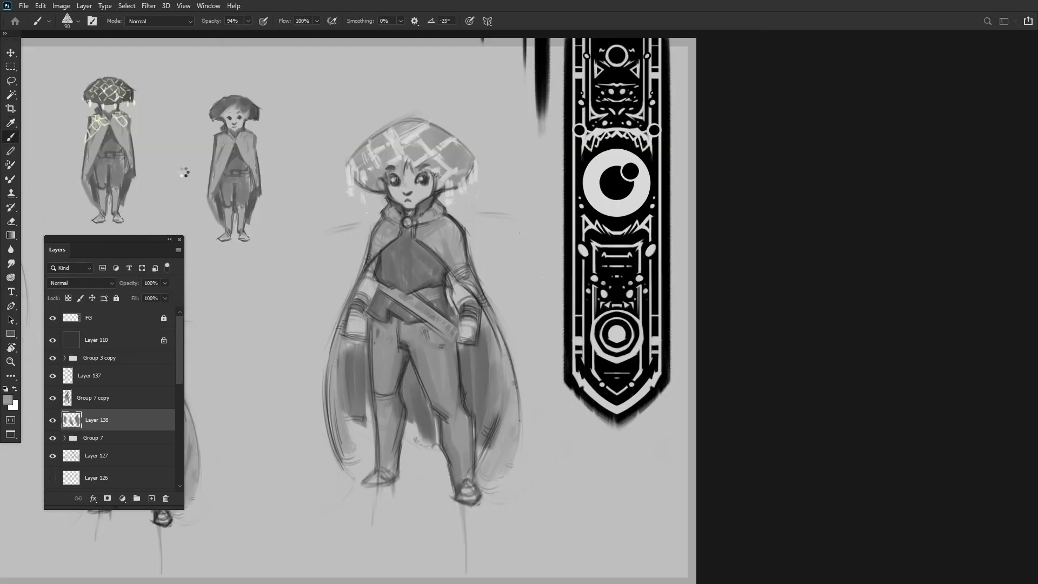
scroll(306, 458, up, 1)
scroll(380, 293, down, 3)
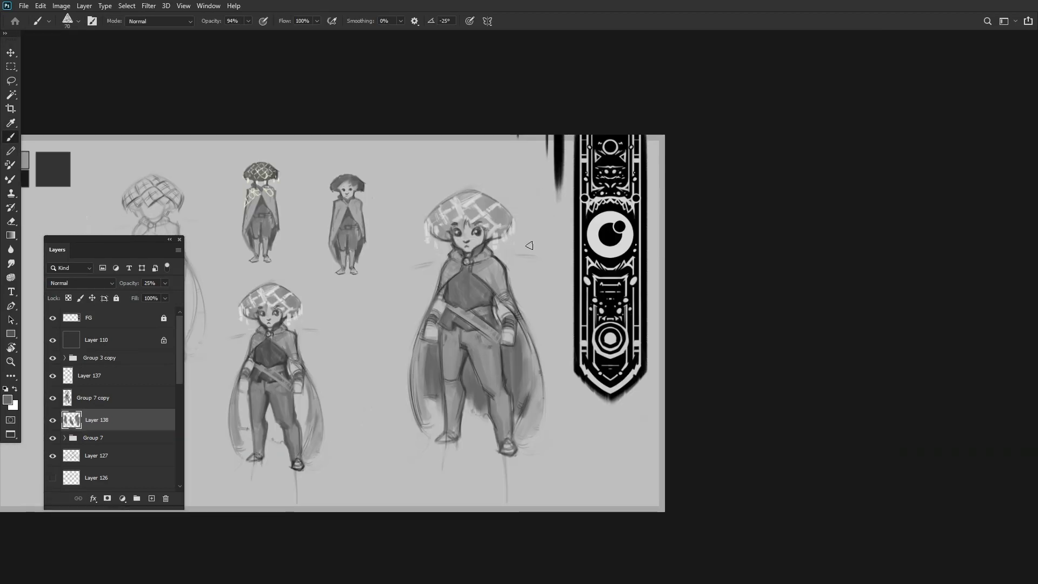
Lock the cape fill's transparent pixels, recolour it in a sampled lighter grey and set its opacity to 50%.
scroll(523, 241, up, 2)
key(/)
alt+click(527, 405)
drag(527, 404, 511, 343)
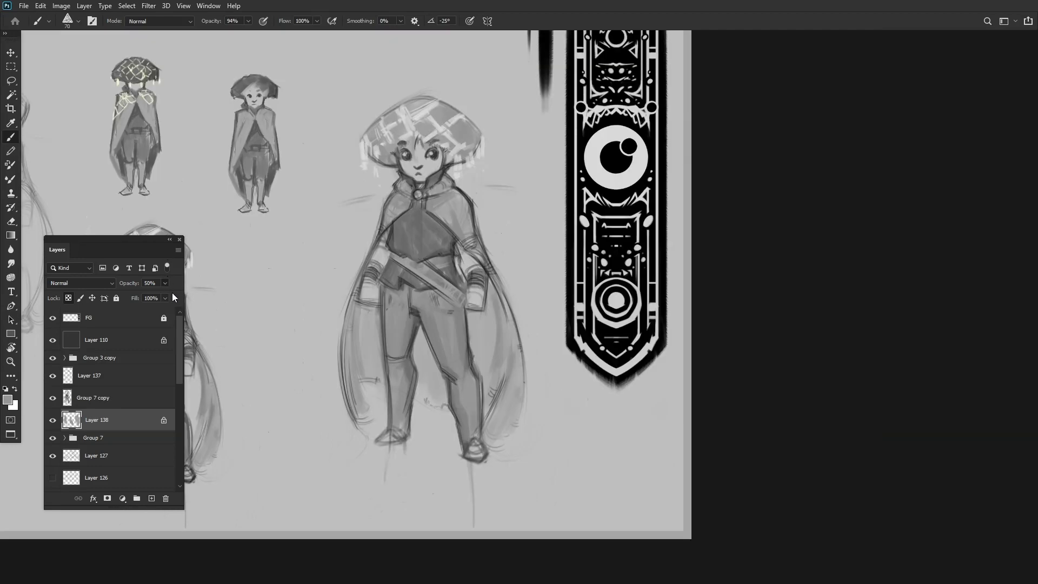
Paint darker grey shading inside the cape beside the leg on a new layer above the cape fill.
key(ctrl+shift+alt+n)
scroll(366, 303, up, 2)
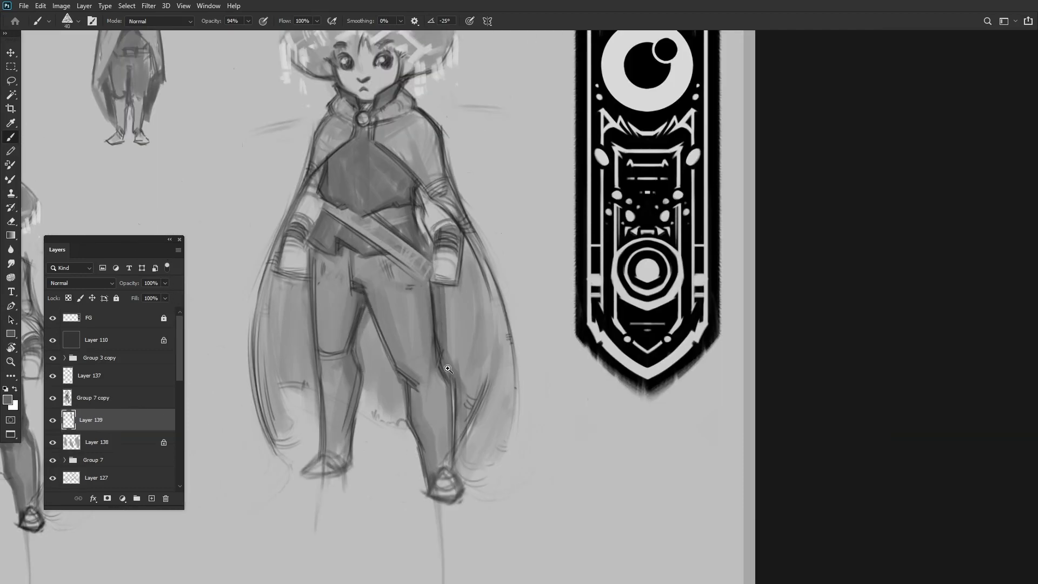
scroll(448, 369, down, 2)
scroll(389, 181, up, 2)
Add two new layers beneath the character and start light shading strokes around the face.
key(ctrl+shift+alt+n)
key(ctrl+shift+alt+n)
key(bracketleft)
scroll(390, 181, up, 1)
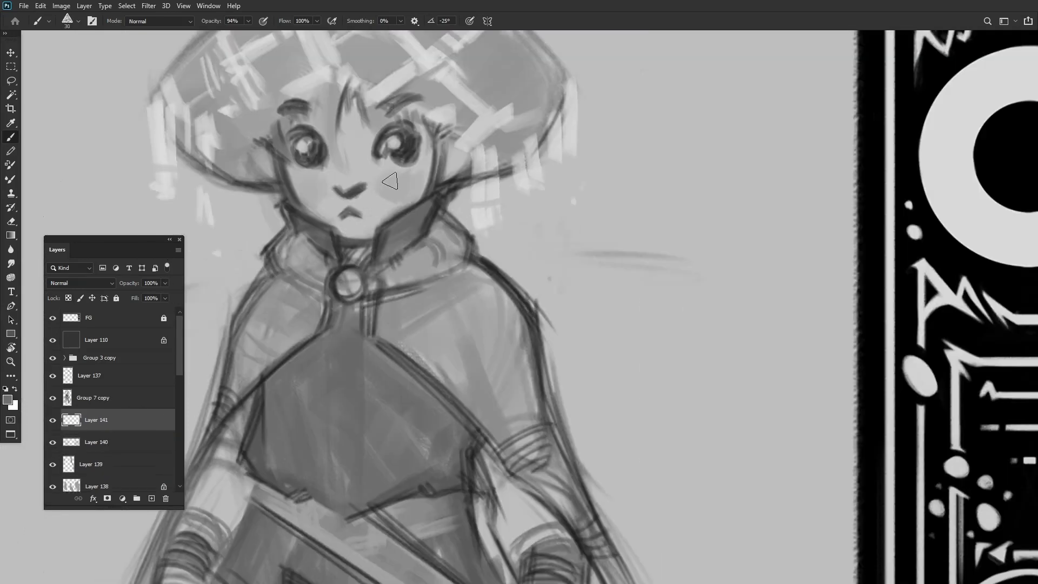
drag(303, 173, 297, 186)
scroll(311, 195, down, 1)
scroll(344, 166, down, 3)
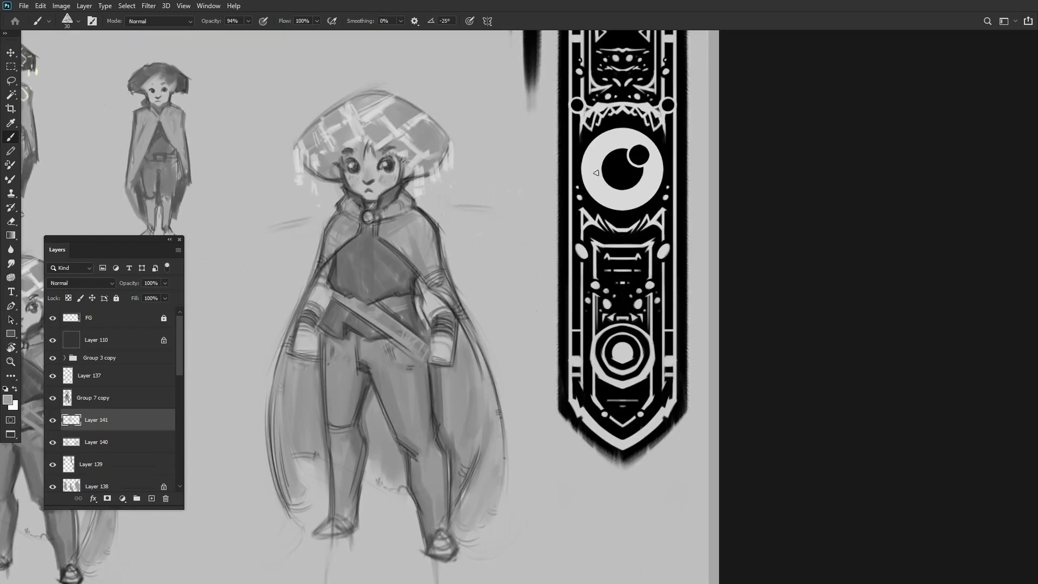
Add two new layers above the character and paint cheek and face strokes in light grey.
key(ctrl+shift+alt+n)
key(bracketright)
scroll(418, 161, up, 1)
key(ctrl+shift+alt+n)
scroll(337, 118, down, 3)
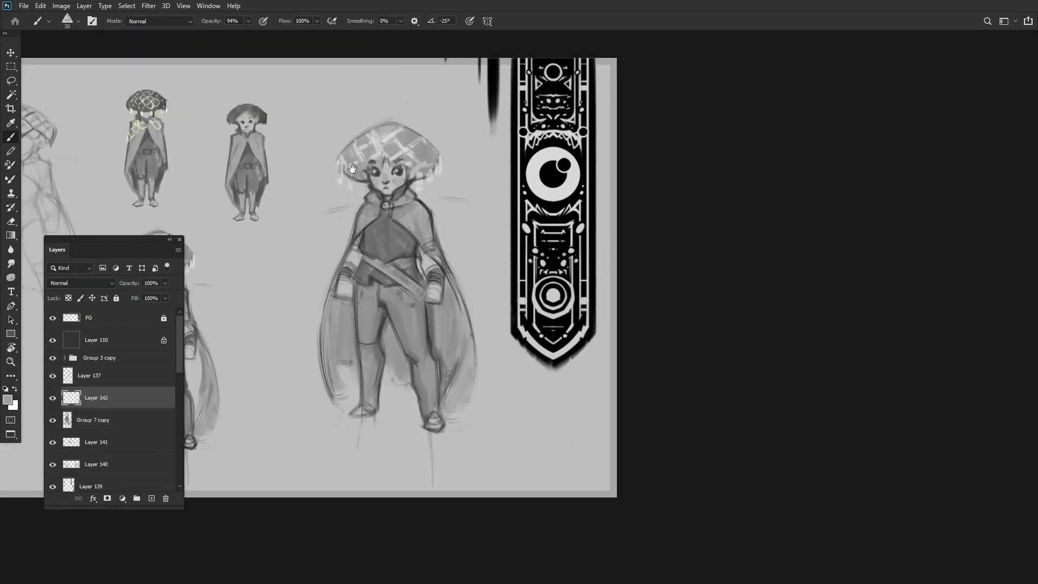
scroll(489, 263, up, 4)
key(bracketleft)
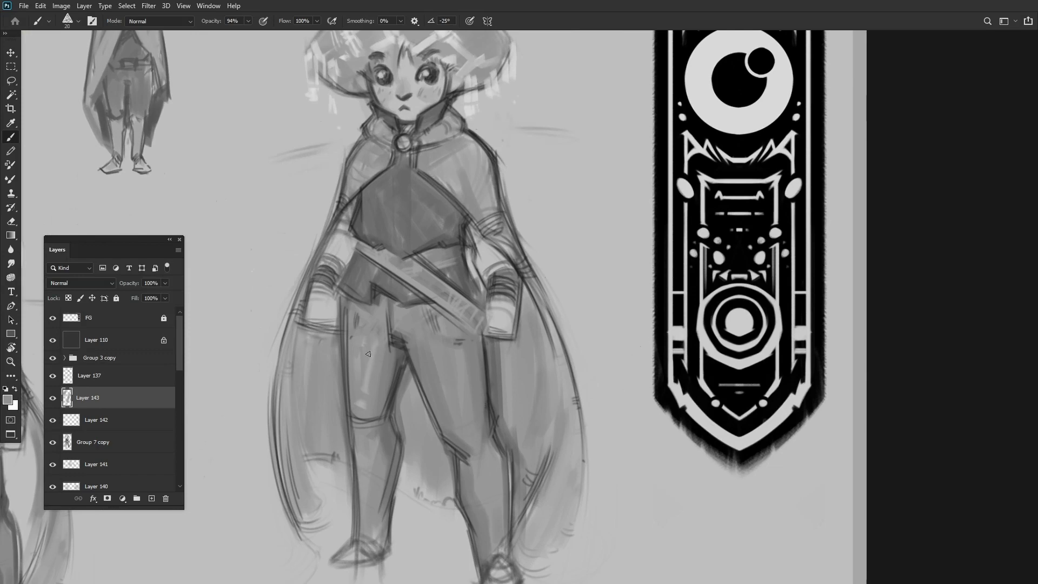
Paint lighter and darker grey planes on the trouser legs.
key(bracketright)
key(bracketright)
scroll(454, 378, down, 1)
scroll(429, 306, up, 3)
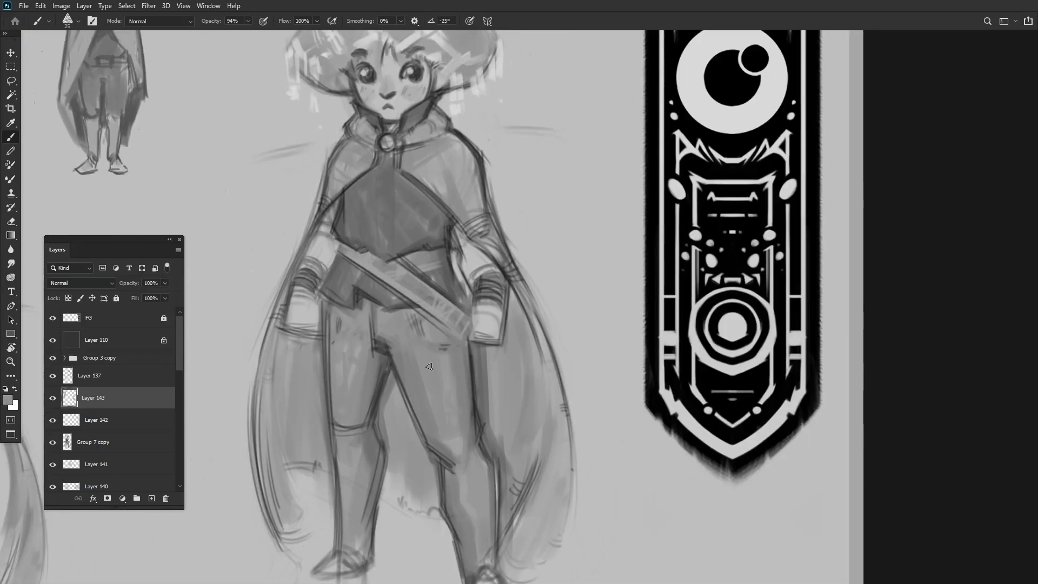
Shade the tunic's lower folds and the upper trousers with dark grey strokes.
scroll(429, 306, up, 2)
key(bracketleft)
scroll(419, 325, down, 2)
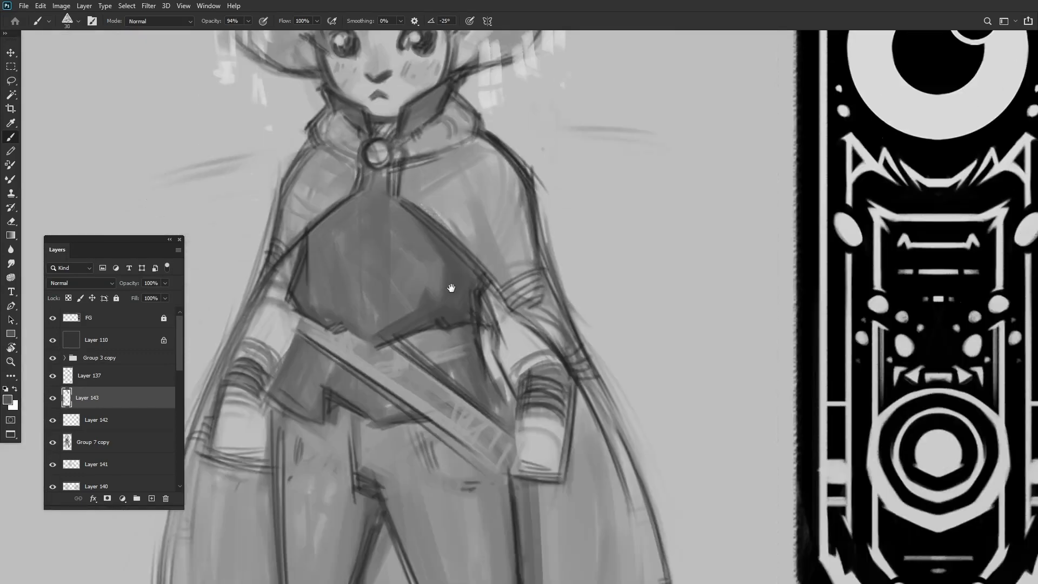
scroll(452, 285, down, 2)
key(bracketright)
key(bracketright)
scroll(412, 289, up, 1)
scroll(412, 289, down, 2)
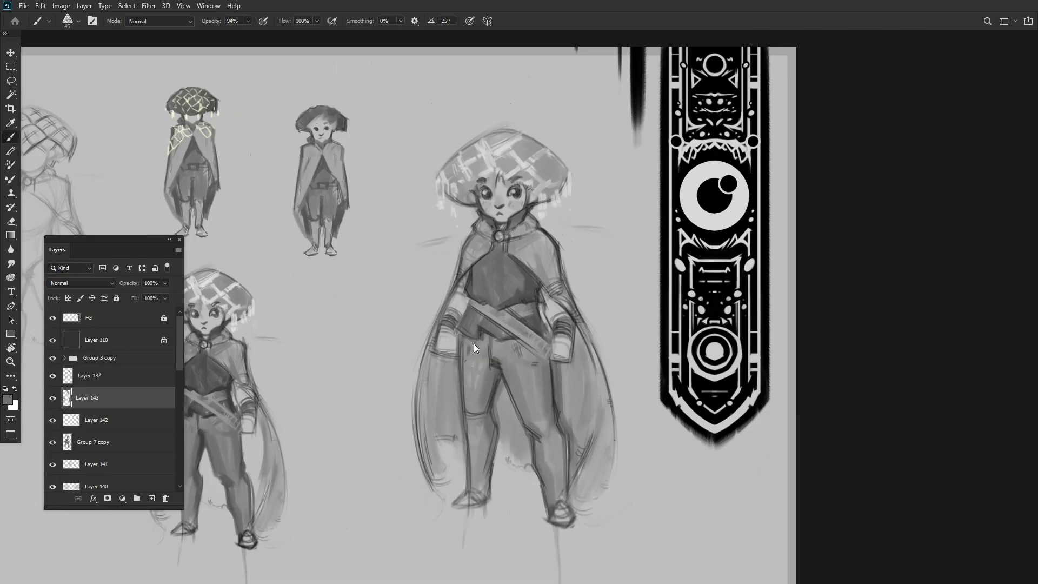
Group the enlarged character's layers from Layer 143 down to Layer 138.
scroll(53, 467, down, 5)
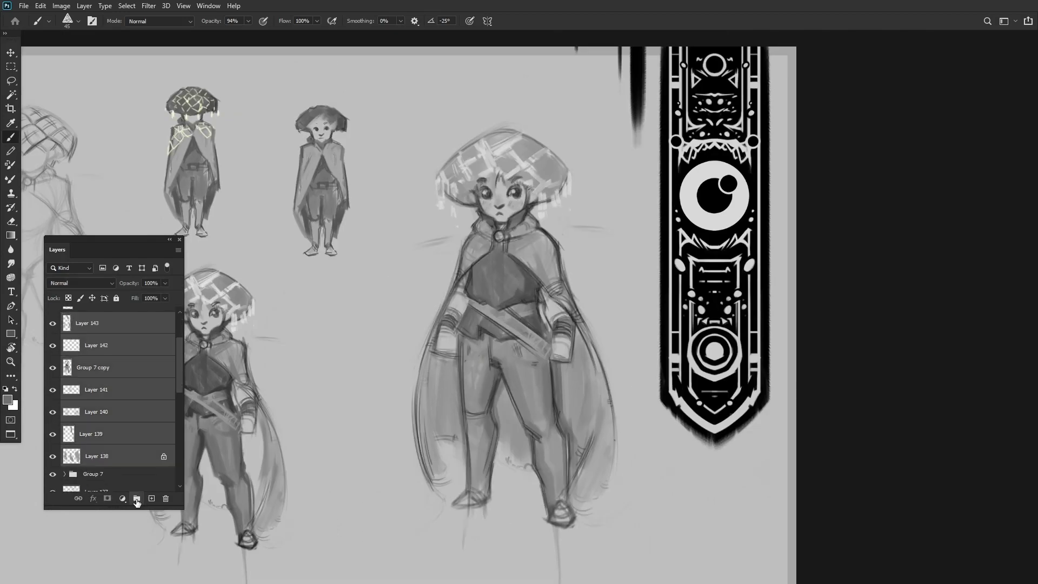
click(54, 322)
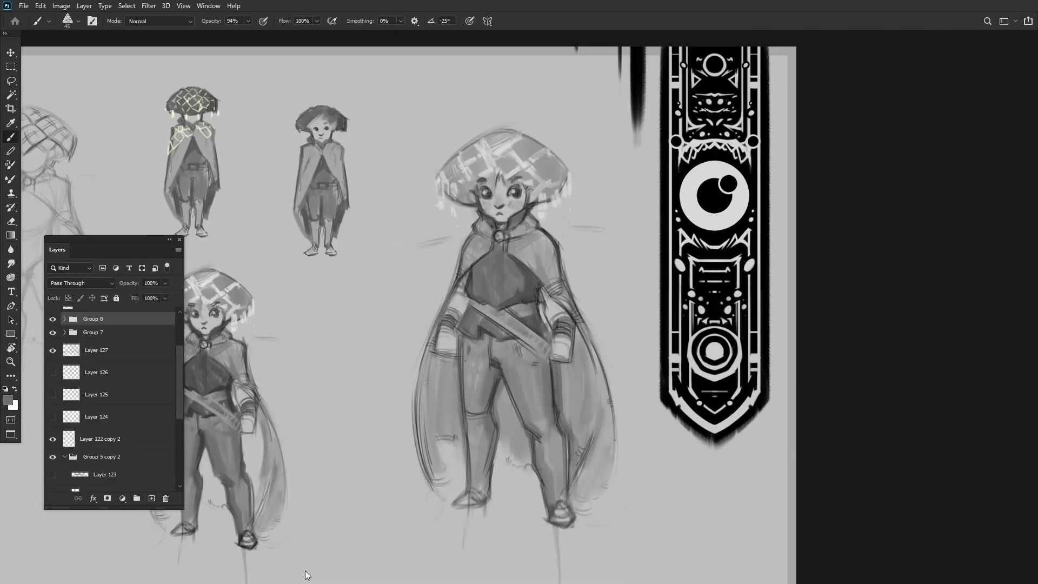
scroll(177, 351, up, 5)
Paint the whole cap in blue (H 218, S 53, B 72) on a new layer above the line work.
click(92, 340)
scroll(506, 163, up, 2)
key(F6)
key(bracketright)
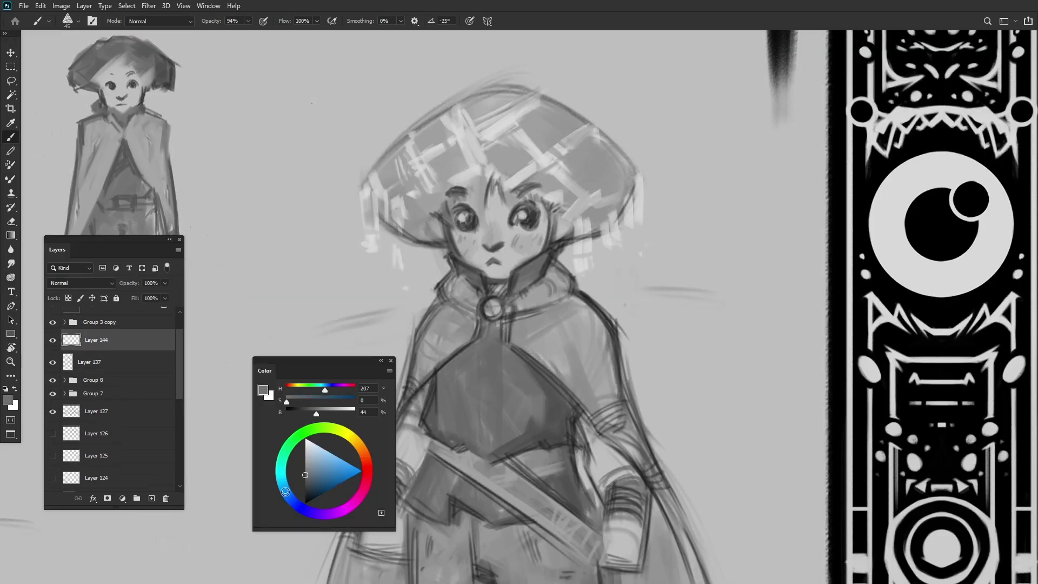
click(327, 469)
mouse_move(443, 116)
mouse_down()
mouse_move(391, 183)
mouse_move(486, 135)
mouse_move(568, 162)
mouse_move(621, 222)
mouse_move(350, 256)
mouse_move(411, 227)
mouse_move(486, 254)
mouse_up()
Try out blend modes on the blue cap layer and settle on Overlay.
key(r)
scroll(779, 297, down, 4)
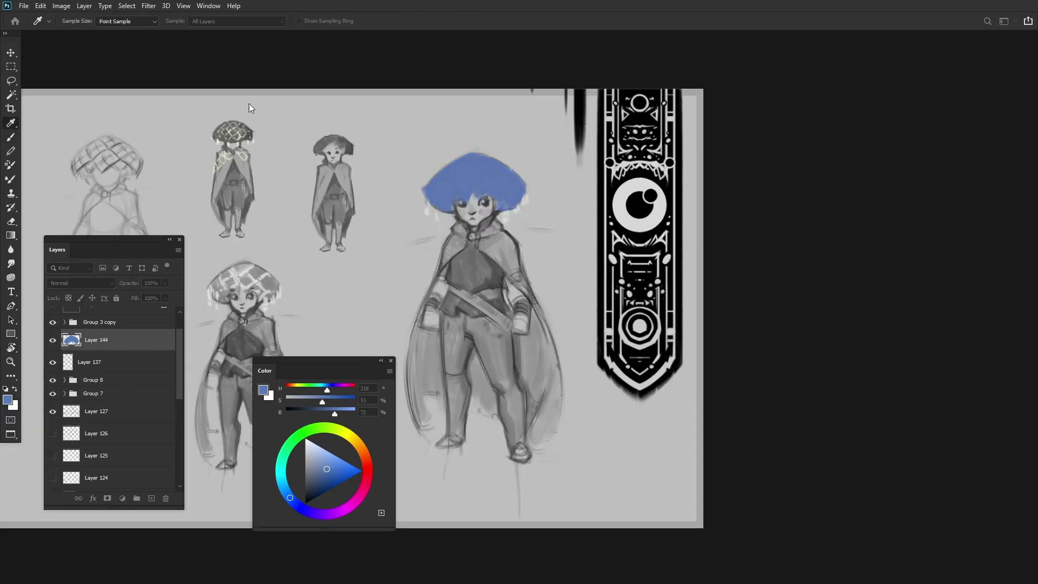
click(81, 282)
click(82, 306)
key(Down)
key(Down)
key(Down)
key(Down)
key(Down)
key(Down)
key(Down)
key(Down)
key(Down)
key(Down)
key(Down)
key(Down)
key(Down)
key(Down)
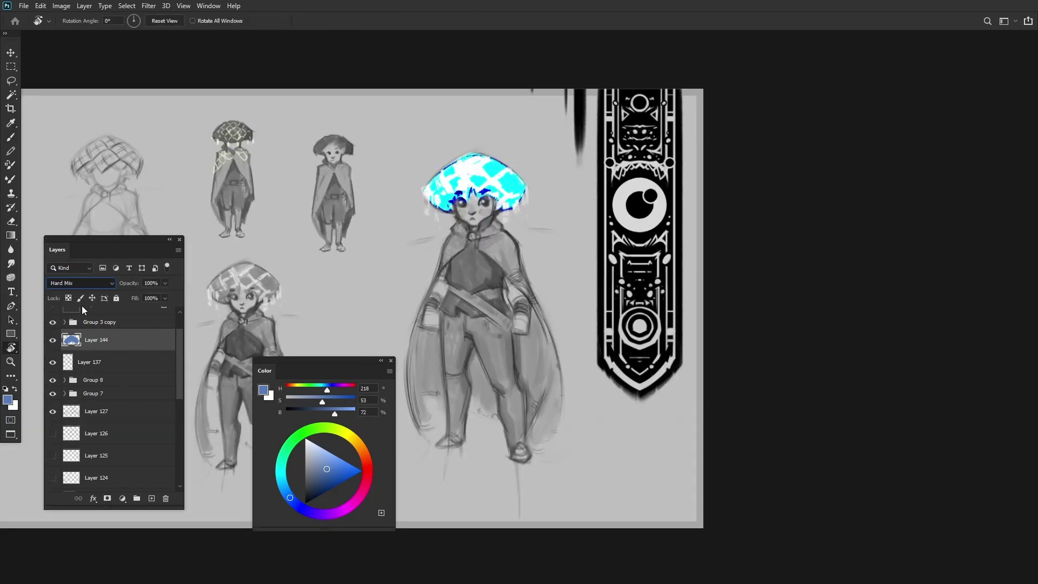
key(Up)
key(Up)
key(Up)
key(Up)
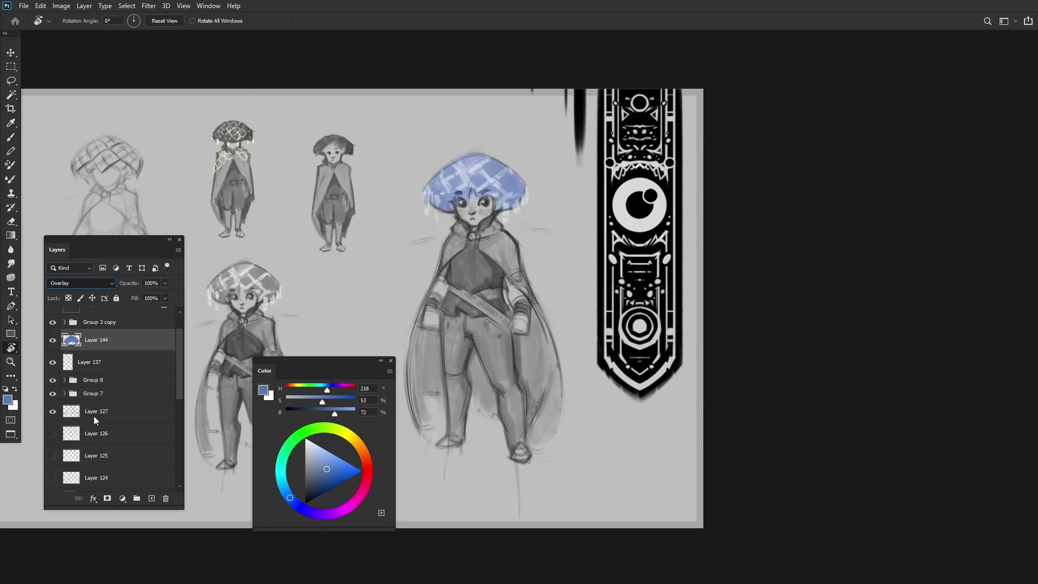
Add a black-masked Hue/Saturation adjustment above the cap colour with hue +4, saturation +9 and lightness -8.
key(b)
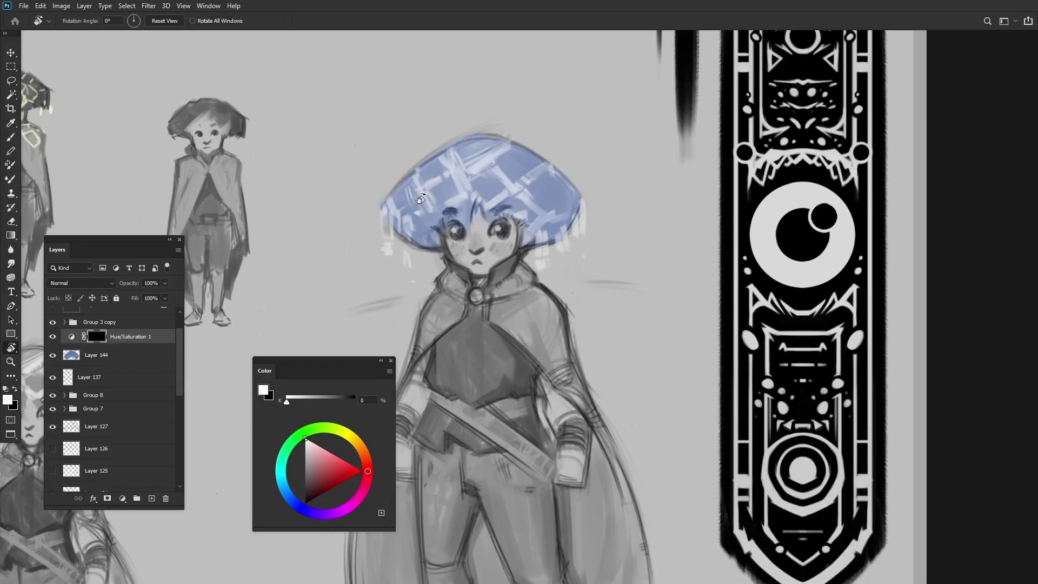
scroll(470, 173, up, 3)
drag(631, 95, 176, 71)
mouse_move(234, 146)
mouse_down()
mouse_move(246, 147)
mouse_move(237, 147)
mouse_up()
drag(220, 190, 229, 191)
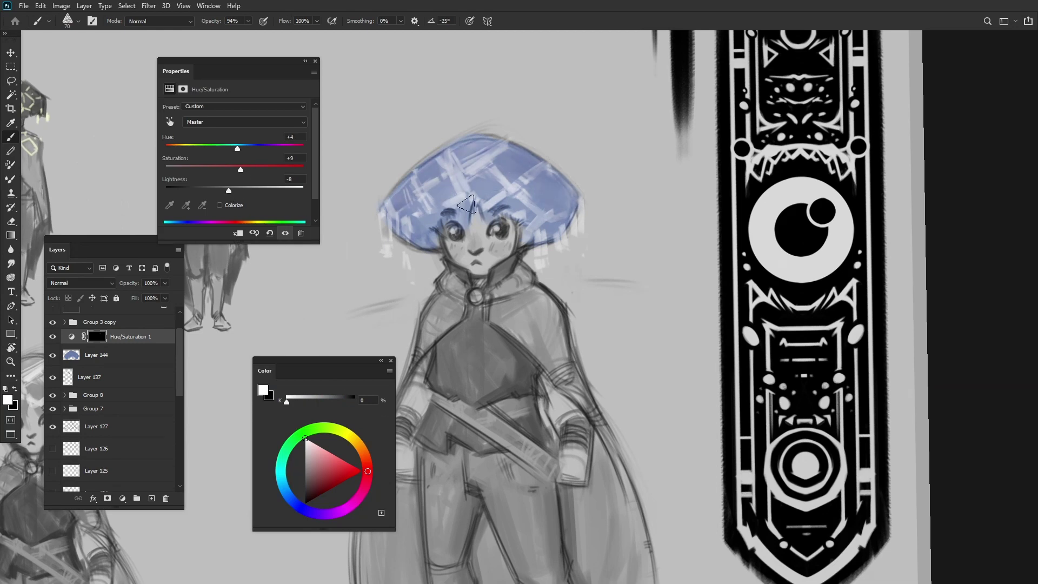
scroll(466, 204, down, 3)
scroll(466, 204, up, 4)
Try darkening the cap with a 50% opacity copy of the Hue/Saturation adjustment at lightness -50, then delete the copy.
key(r)
key(ctrl+j)
key(5)
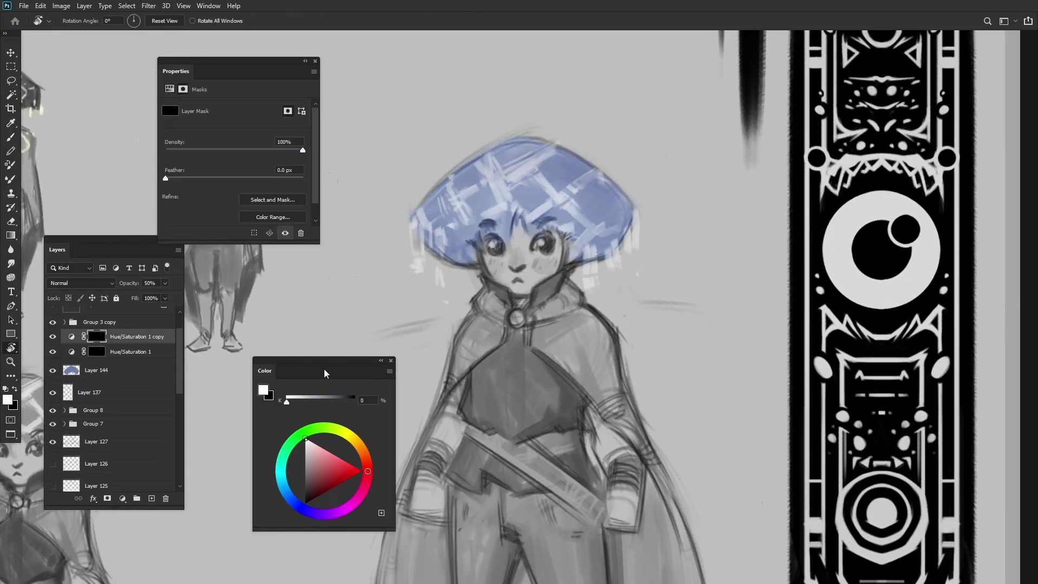
click(169, 90)
drag(229, 190, 200, 190)
key(b)
scroll(519, 270, up, 3)
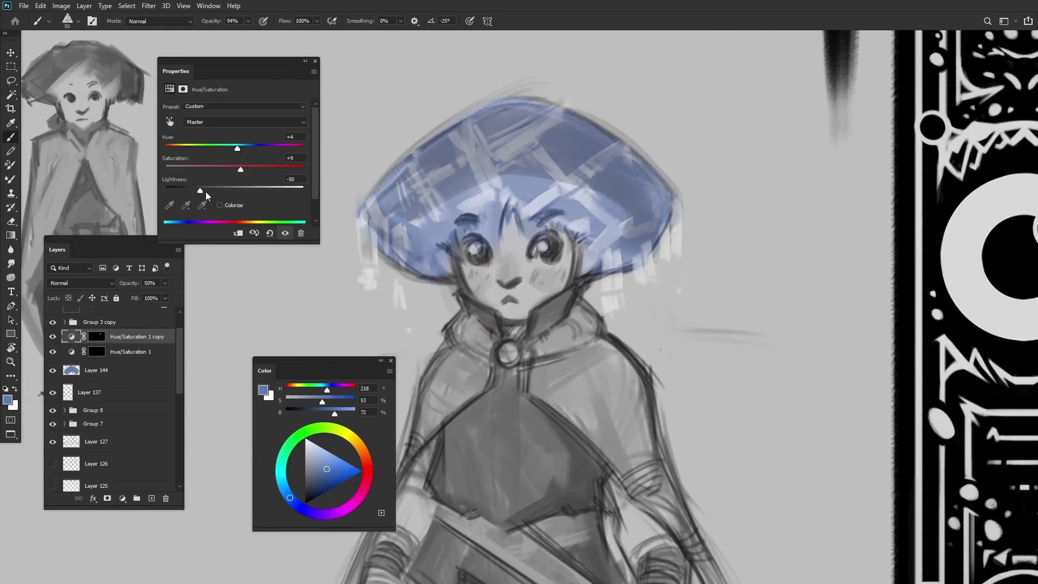
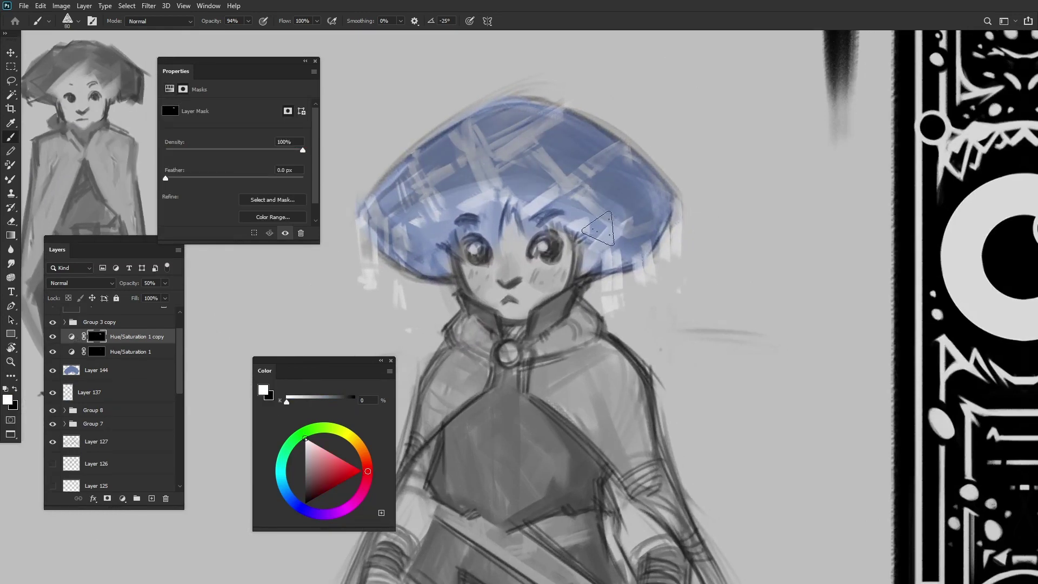
scroll(466, 270, down, 3)
key(Delete)
Paint blush on both cheeks in red (H 3, S 68, B 85) on a new layer.
key(ctrl+shift+n)
scroll(489, 267, up, 3)
drag(519, 257, 541, 264)
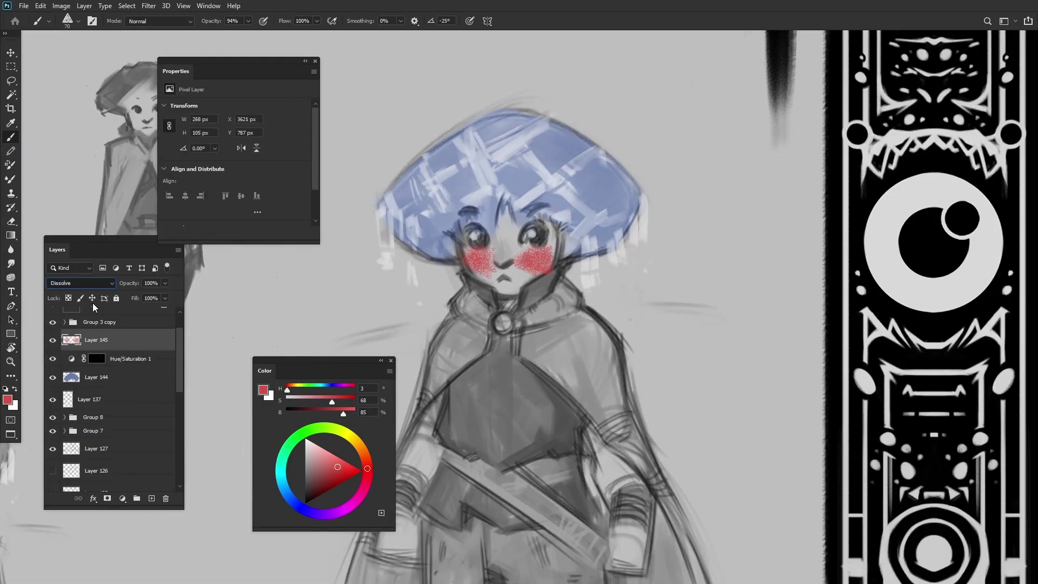
Lower the blush's opacity and group it with the cap's colour layers.
key(ctrl+g)
key(5)
scroll(520, 268, down, 3)
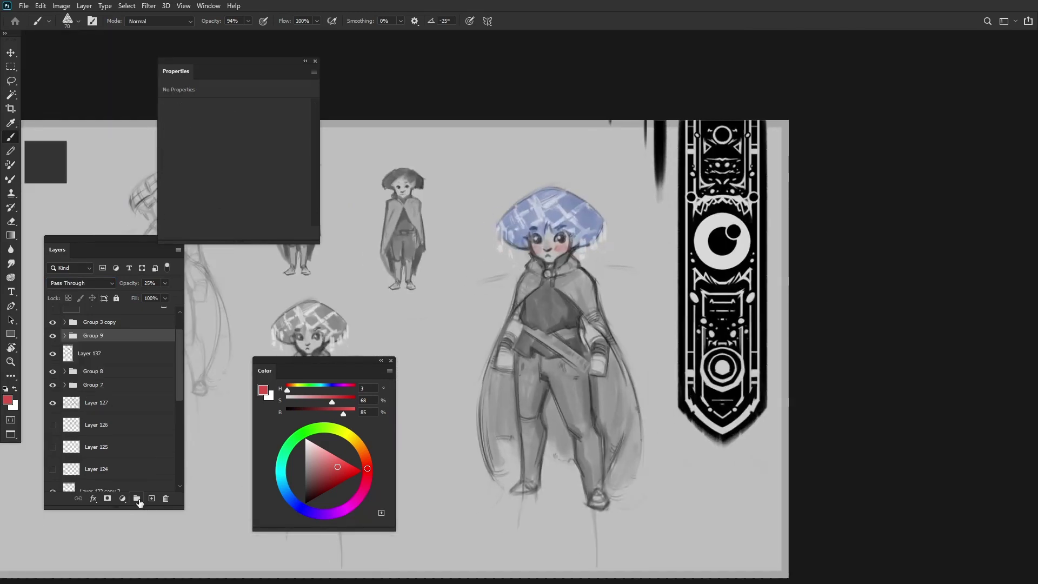
scroll(520, 268, up, 1)
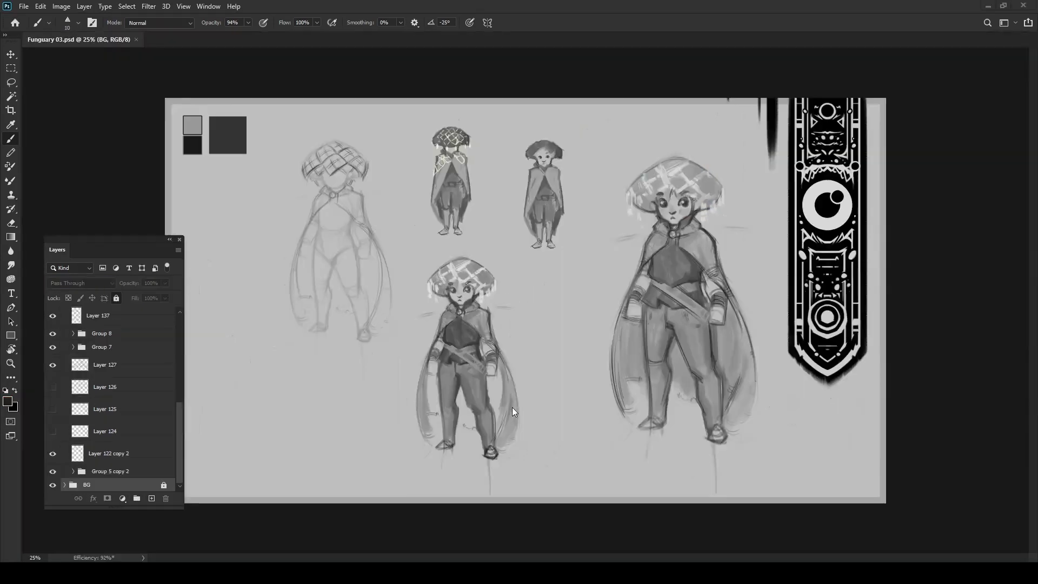
Delete the older sketch and small variant layer groups, keeping only the large mushroom-capped character.
key(f)
click(131, 374)
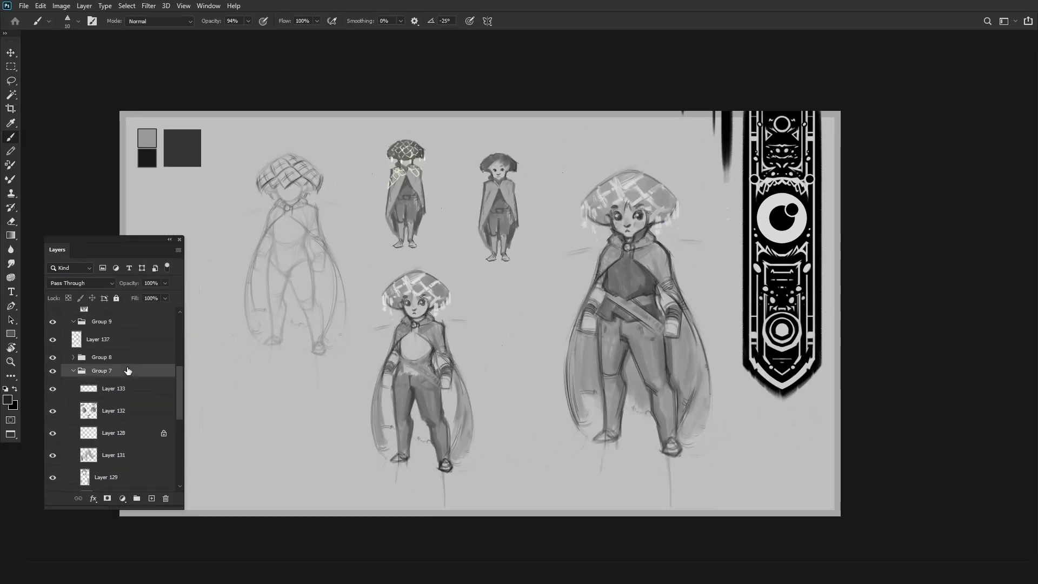
key(Delete)
key(Delete)
key(Delete)
key(Delete)
key(Delete)
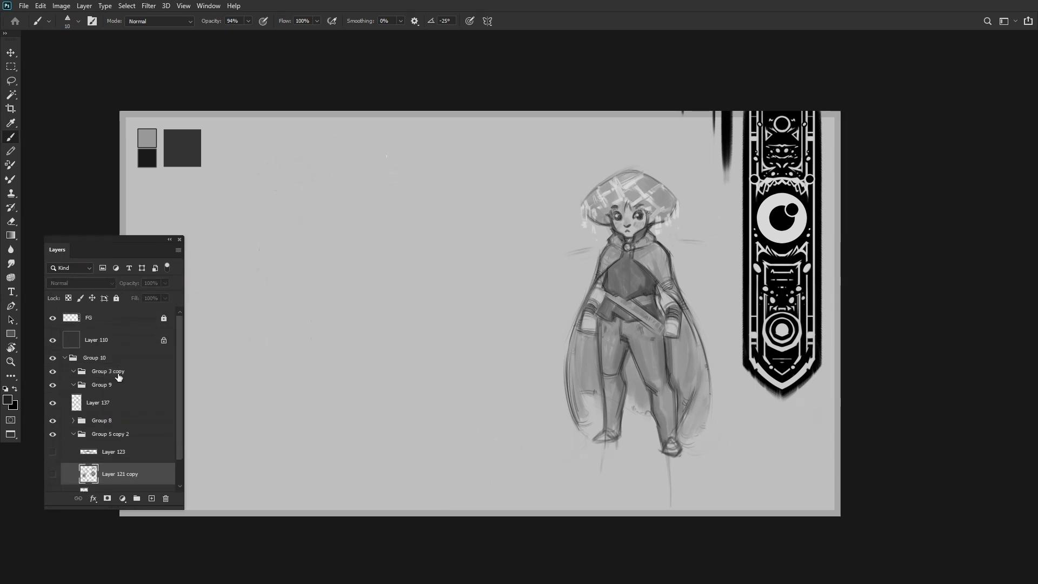
key(Delete)
key(Delete)
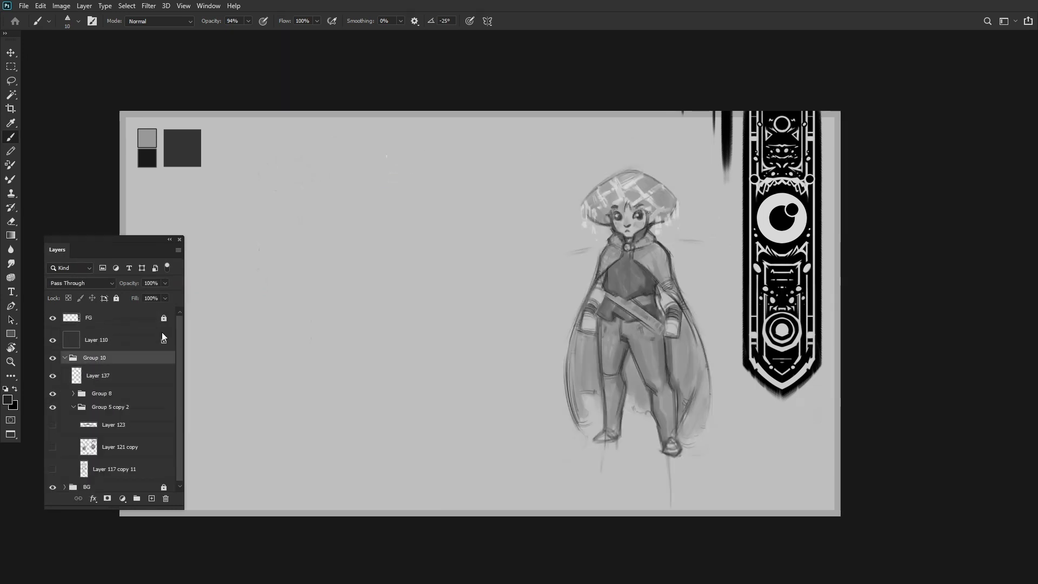
Ungroup the remaining character layers and merge them into Layer 137.
click(53, 393)
click(89, 362)
shift+click(93, 379)
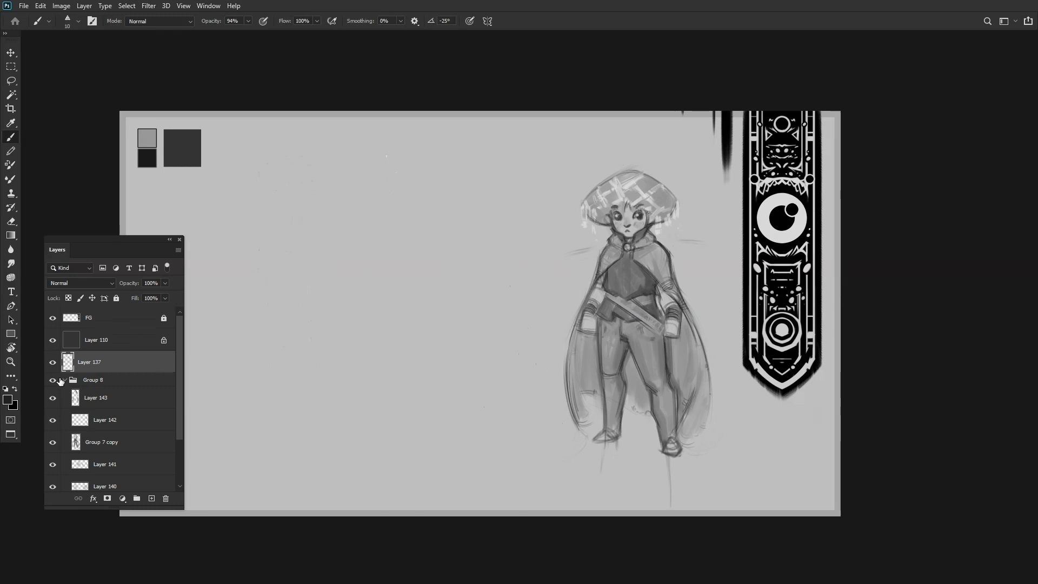
key(ctrl+e)
Move the merged character to the left side of the canvas and erase the stray lines beneath its feet.
key(e)
scroll(380, 275, up, 5)
key(bracketleft)
key(bracketleft)
scroll(554, 255, down, 4)
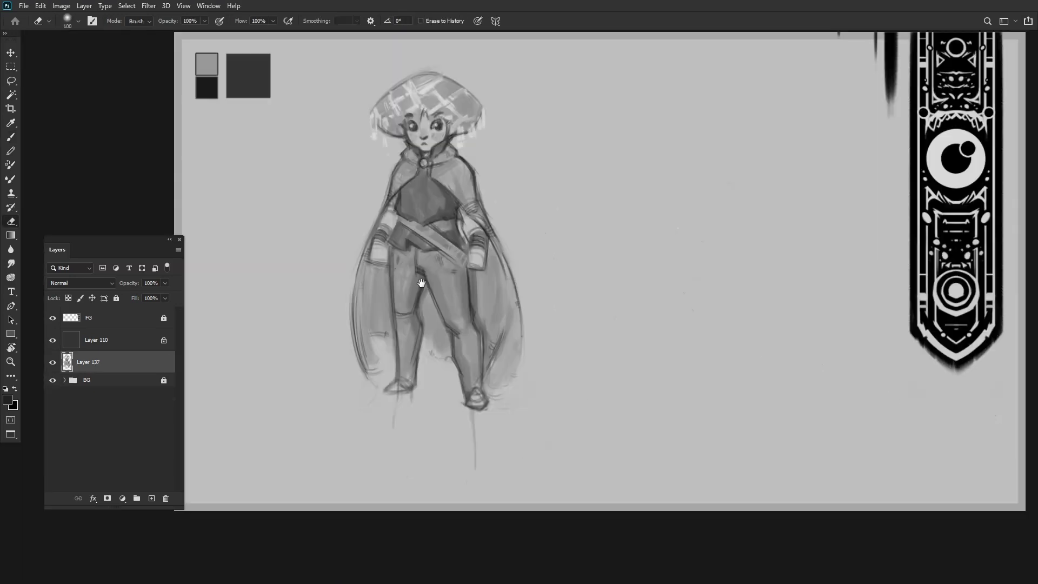
scroll(424, 289, up, 4)
scroll(352, 275, up, 2)
key(b)
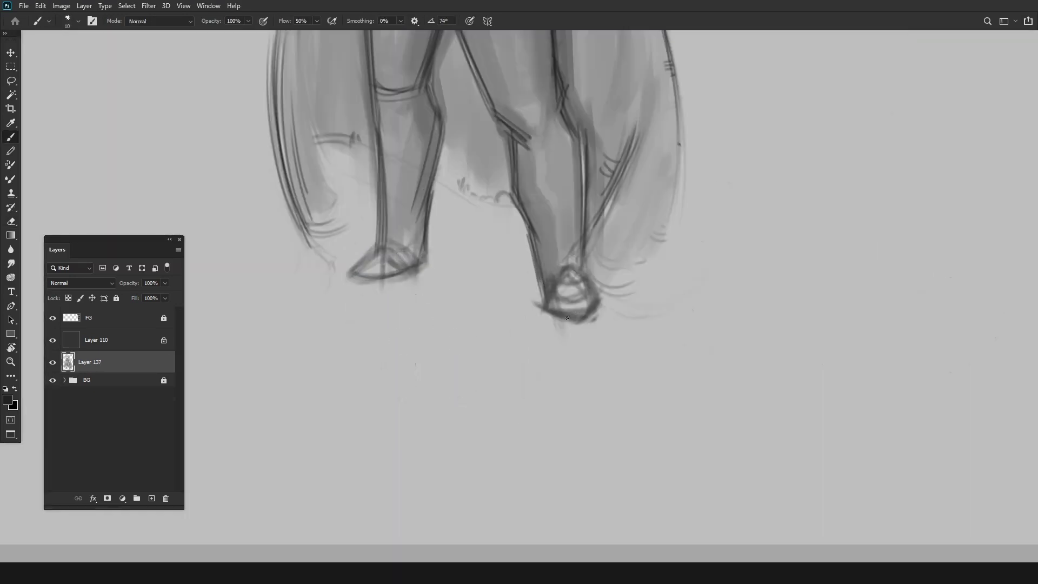
scroll(566, 318, down, 2)
scroll(561, 264, down, 3)
Duplicate the character layer and place the copy beside the original, on its right.
key(ctrl+shift+alt+n)
scroll(560, 264, up, 1)
mouse_move(565, 184)
mouse_down()
mouse_move(527, 260)
mouse_move(595, 216)
mouse_up()
scroll(497, 241, down, 2)
key(Delete)
drag(355, 299, 562, 270)
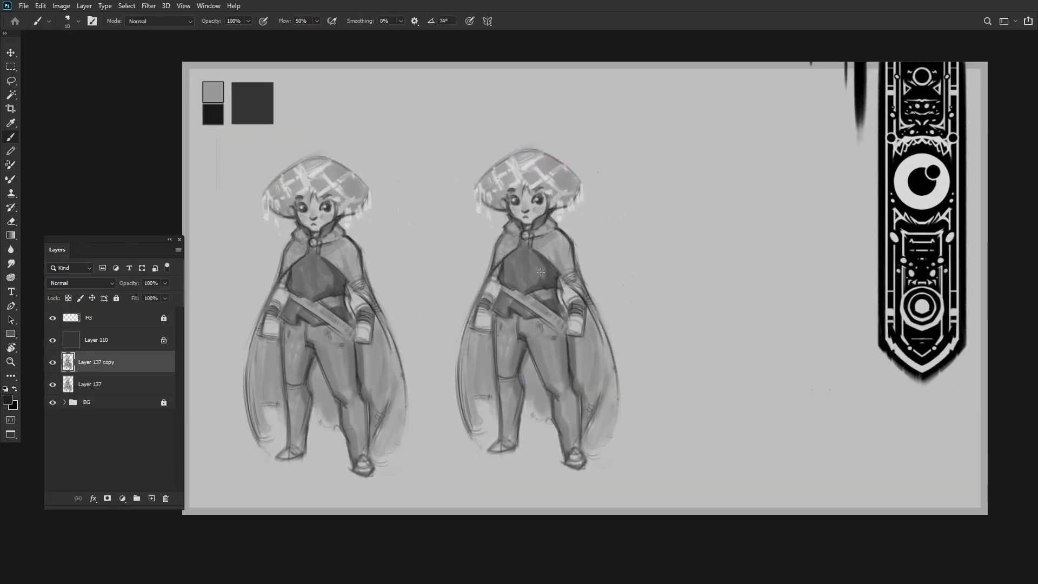
Try painting over the diagonal sash on the copied character with a horizontal belt and tunic hem.
scroll(558, 262, up, 2)
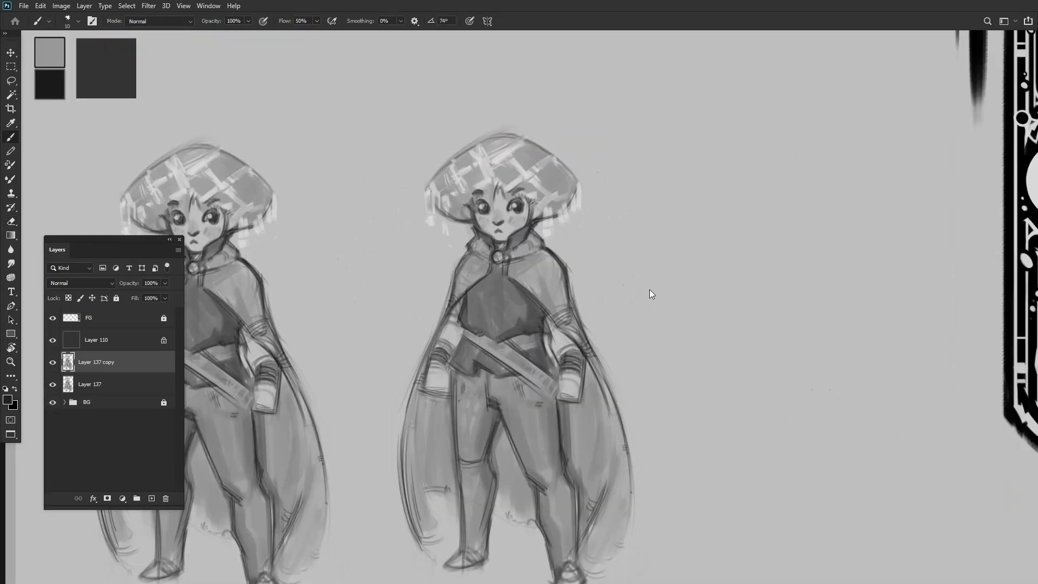
scroll(540, 317, up, 2)
key(.)
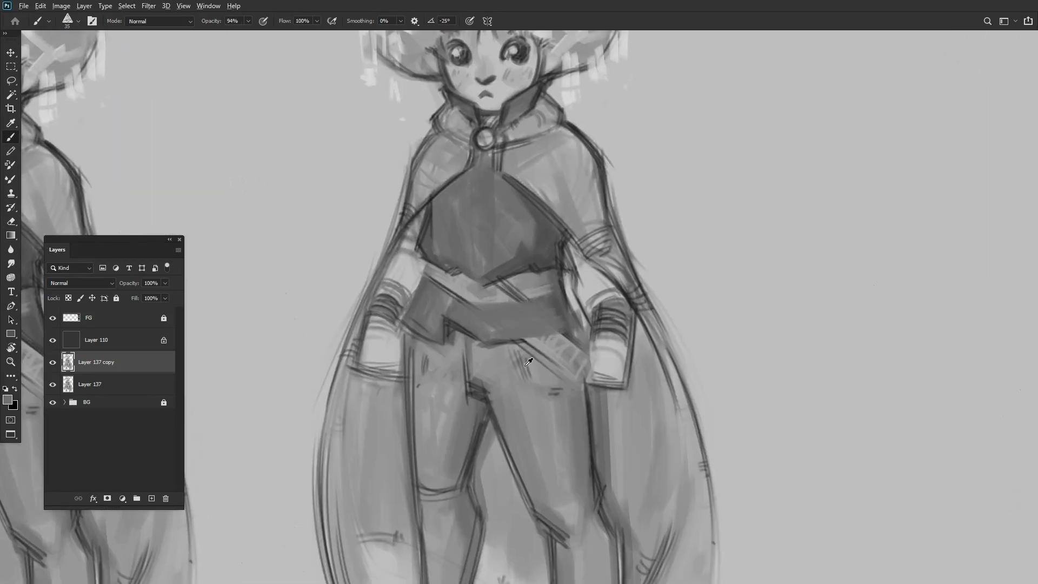
scroll(571, 323, up, 1)
key(bracketleft)
key(bracketleft)
key(bracketleft)
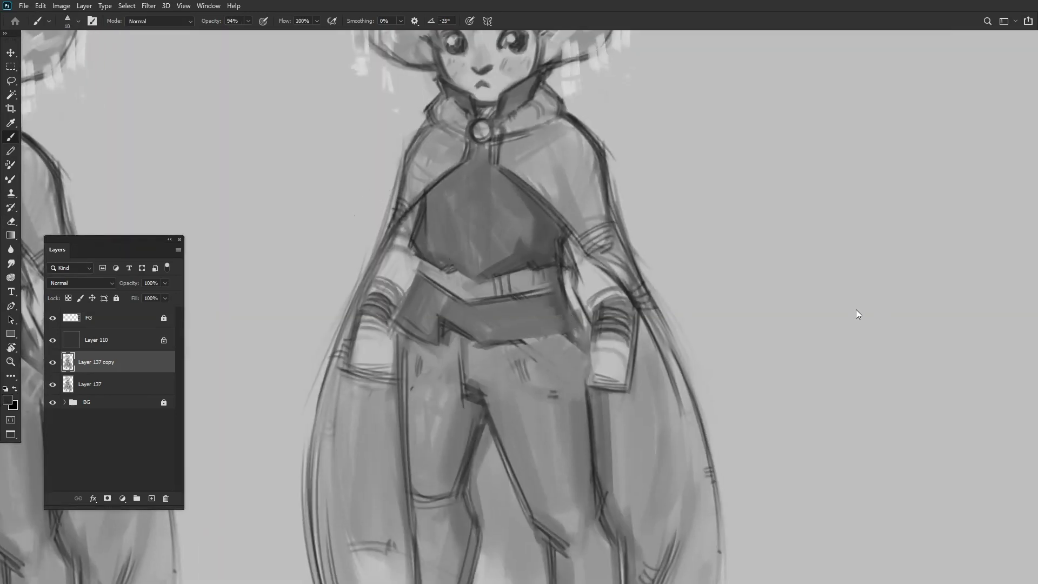
scroll(857, 314, down, 1)
key(r)
mouse_move(858, 314)
mouse_down()
mouse_move(459, 268)
mouse_move(495, 293)
mouse_up()
scroll(459, 268, up, 3)
key(ctrl+0)
key(b)
scroll(495, 293, up, 2)
key(ctrl+0)
Fade the copied character to 25% opacity and sketch the side ends and curved lower edge of a belt on a new layer.
key(ctrl+shift+alt+n)
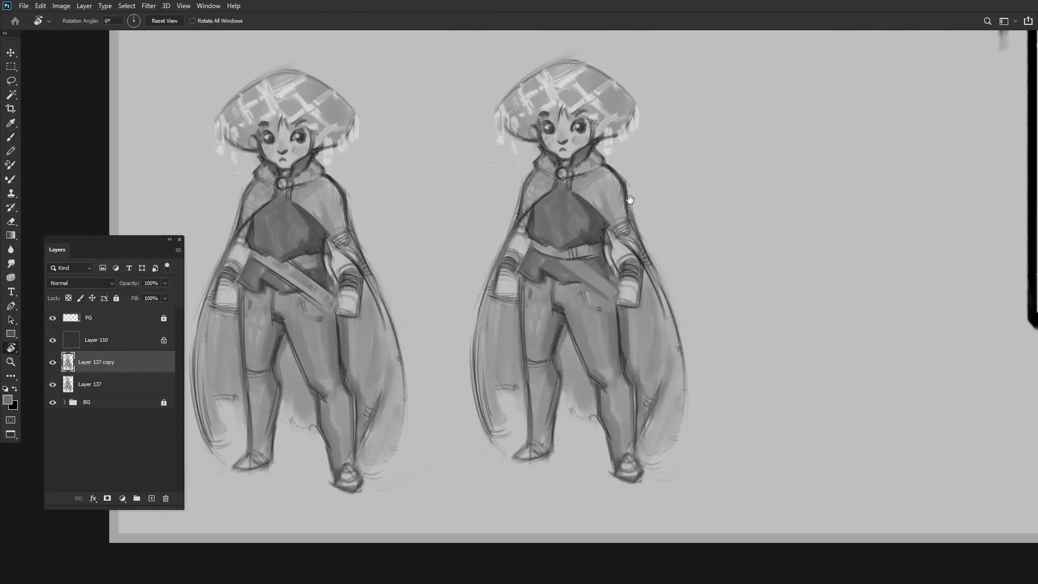
scroll(505, 254, up, 1)
key(r)
key(ctrl+0)
key(b)
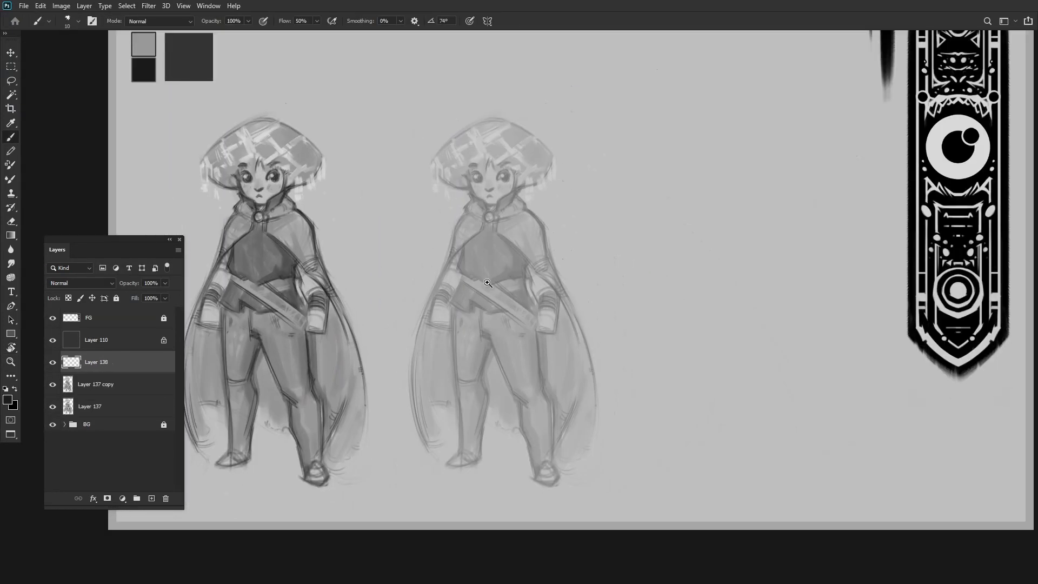
scroll(420, 242, up, 3)
drag(565, 234, 566, 219)
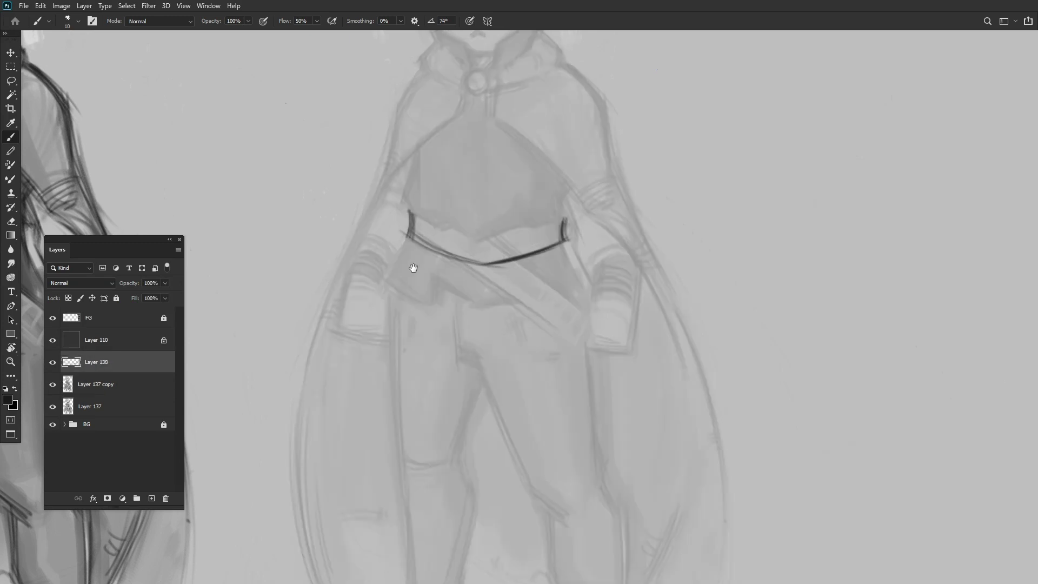
Draw a second belt band slanting from the waist down towards the character's hip on the hand side.
key(r)
mouse_move(413, 269)
mouse_down()
mouse_move(430, 261)
mouse_move(491, 286)
mouse_up()
key(r)
mouse_move(601, 232)
mouse_down()
mouse_move(550, 201)
mouse_move(502, 227)
mouse_up()
mouse_move(520, 318)
mouse_down()
mouse_move(526, 254)
mouse_move(637, 216)
mouse_up()
key(r)
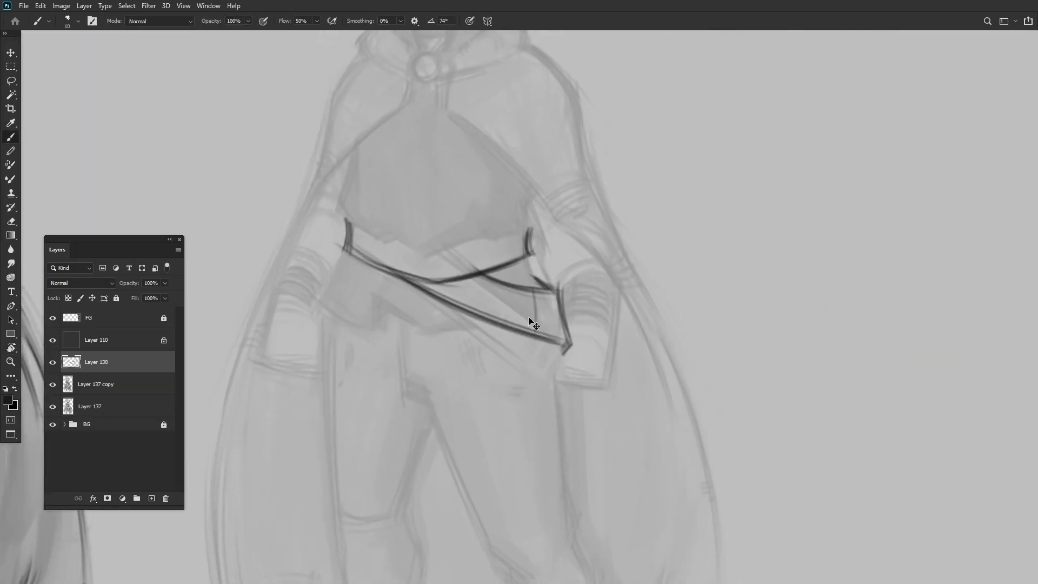
Add short vertical dividing lines across the waist belt to suggest a buckle and loops.
drag(537, 289, 527, 346)
key(ctrl+minus)
key(ctrl+minus)
key(ctrl+plus)
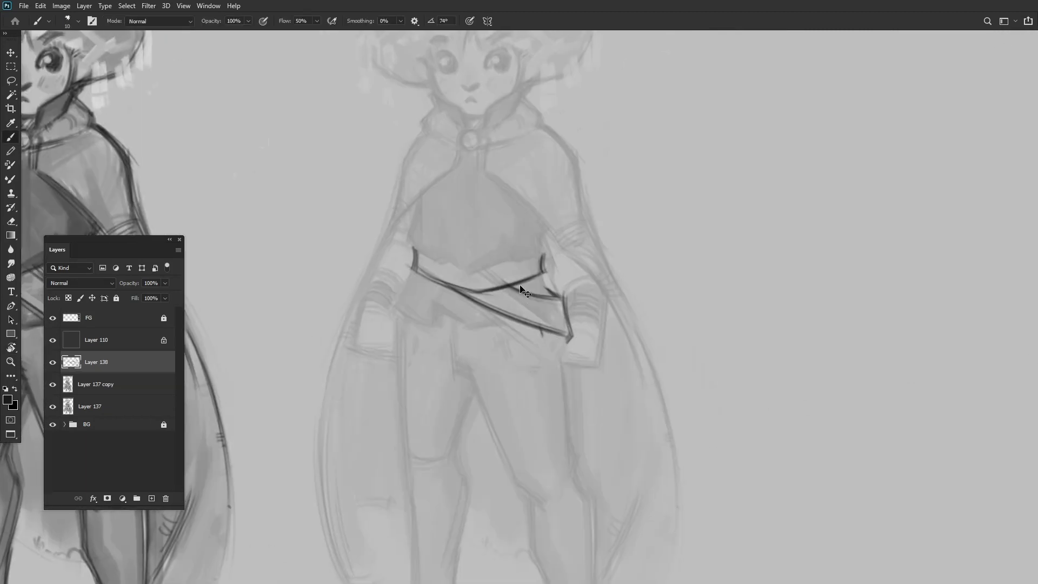
key(ctrl+minus)
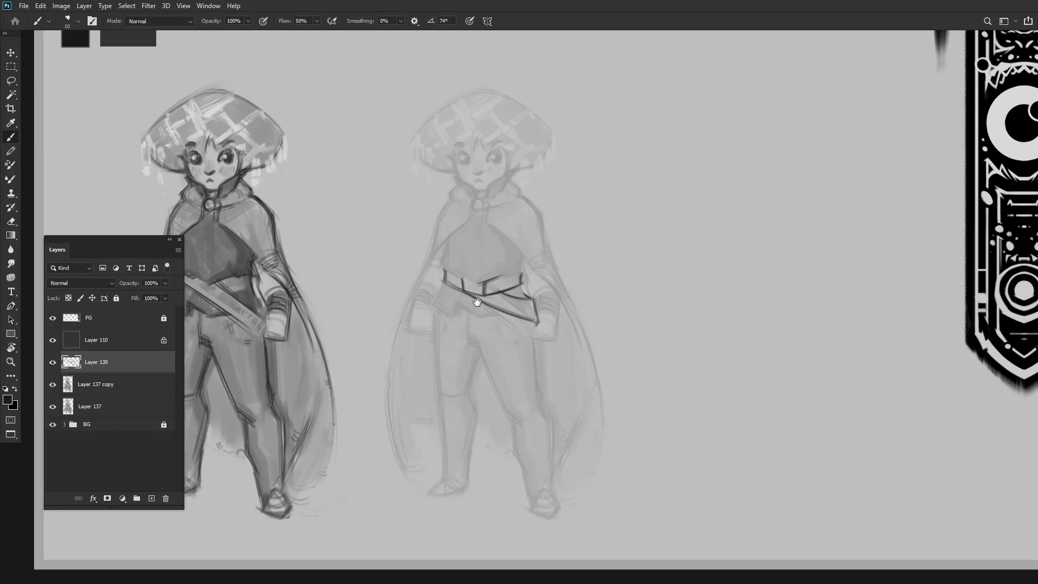
key(ctrl+plus)
Crop the first belt study to the waist area, move it to the upper right, and place another faded character copy.
drag(364, 76, 567, 232)
key(Delete)
key(ctrl+j)
key(ctrl+t)
key(Return)
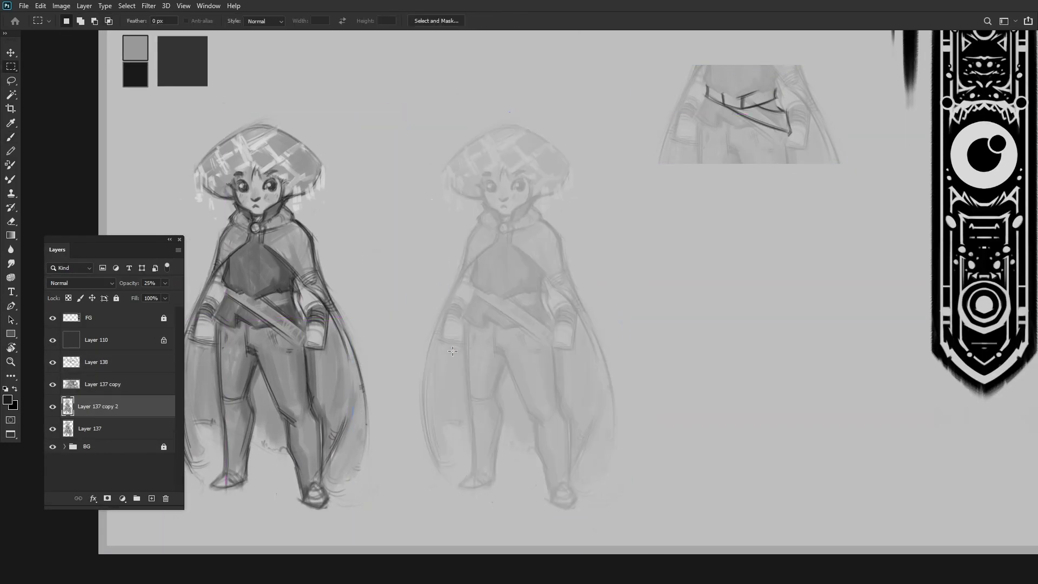
Outline a plain curved waist belt over the faded copy on a new layer.
key(ctrl+shift+n)
key(b)
key(ctrl+plus)
drag(469, 287, 541, 265)
key(ctrl+plus)
drag(476, 292, 546, 254)
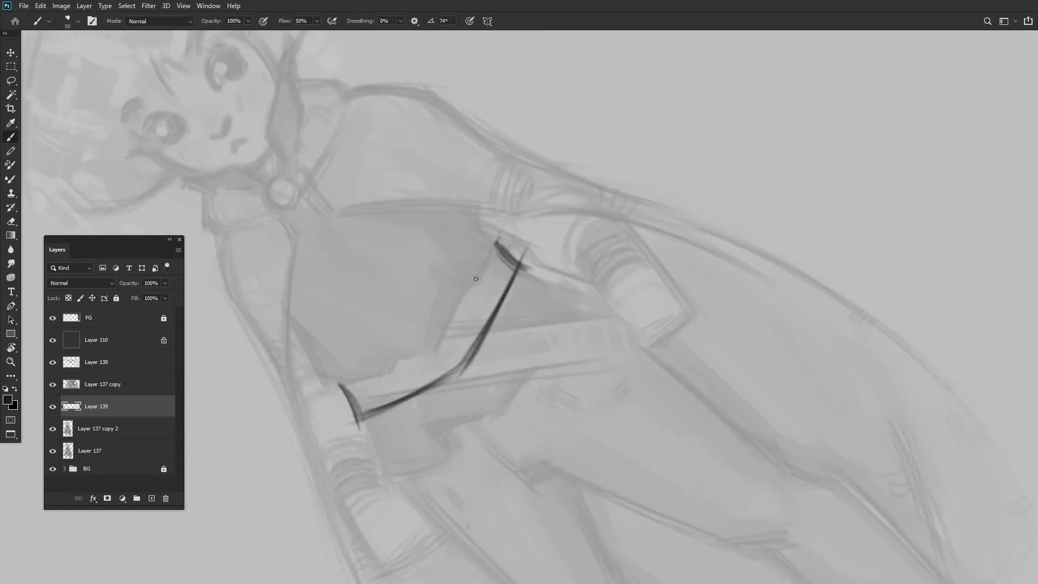
drag(465, 254, 502, 238)
Add a loop at one end of the belt and a diagonal strap running up to the opposite shoulder.
key(ctrl+0)
key(ctrl+plus)
drag(439, 281, 406, 378)
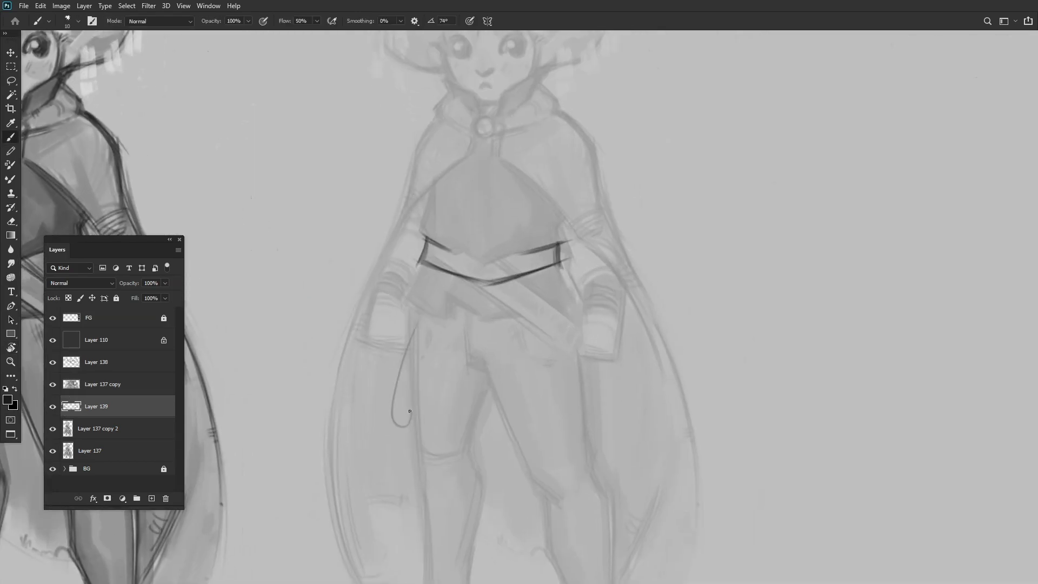
key(ctrl+z)
scroll(479, 206, up, 2)
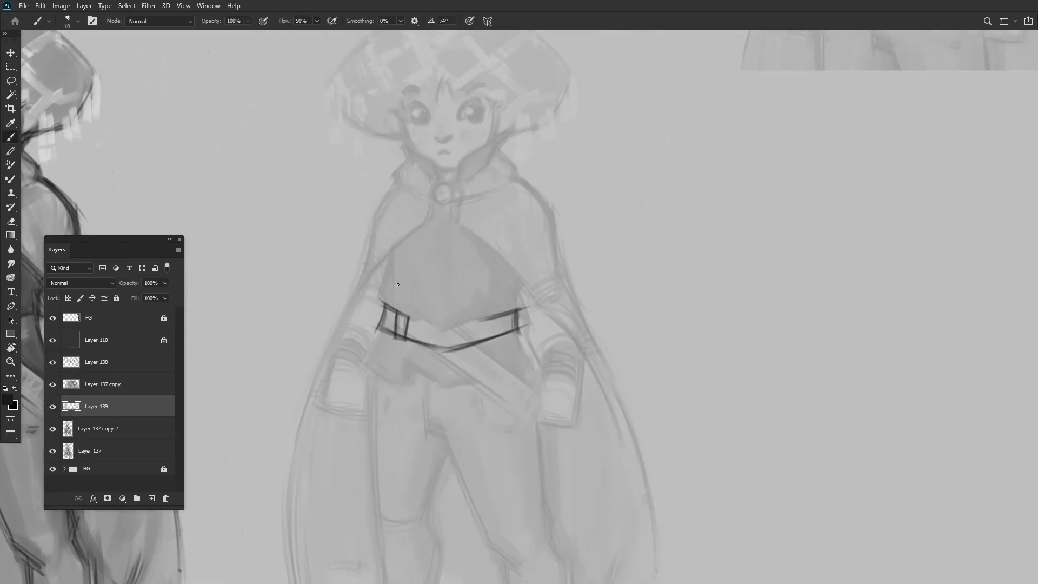
drag(397, 313, 473, 233)
drag(473, 233, 533, 167)
key(ctrl+0)
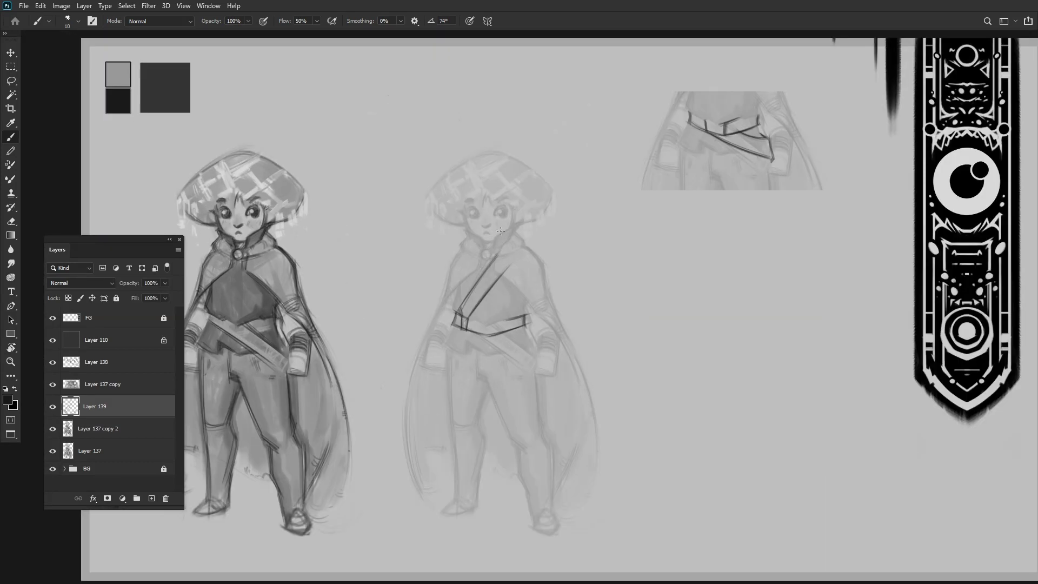
Crop the strap study to the torso and move it below the first belt study.
ctrl+click(216, 458)
key(m)
drag(350, 81, 626, 208)
key(Delete)
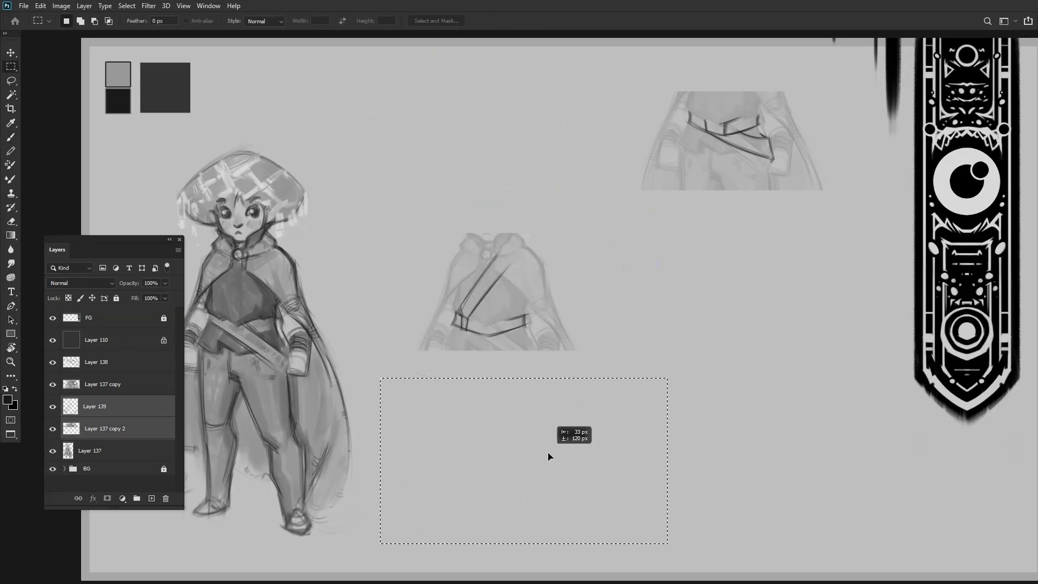
key(ctrl+d)
click(111, 406)
drag(497, 292, 511, 285)
Place another faded copy of the character and draw the two sides of a necklace cord on a new layer.
key(ctrl+0)
drag(253, 300, 456, 284)
key(ctrl+shift+alt+n)
scroll(442, 197, up, 2)
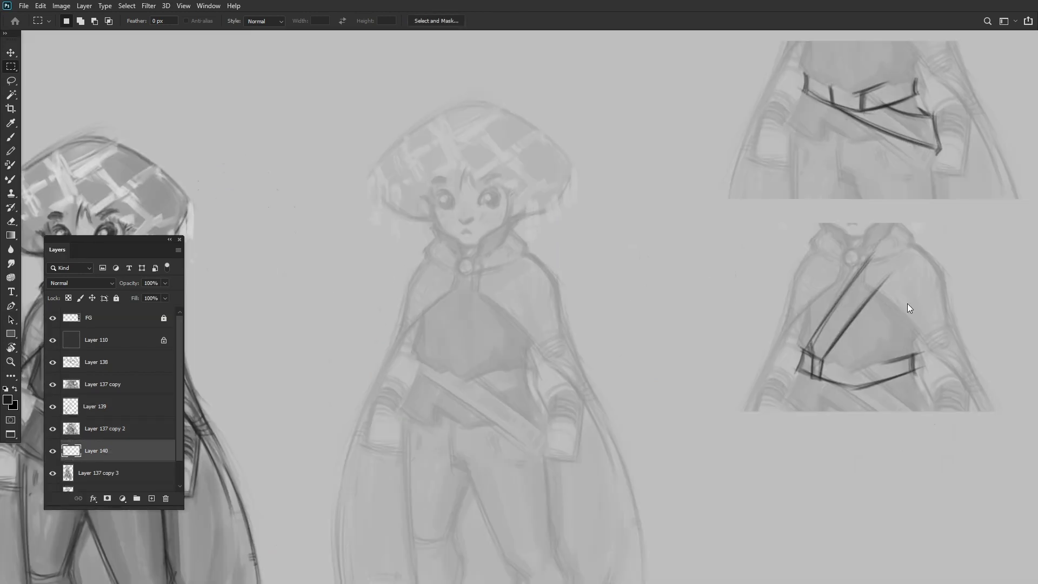
key(b)
scroll(485, 355, up, 1)
mouse_move(423, 234)
mouse_down()
mouse_move(442, 344)
mouse_move(487, 303)
mouse_up()
scroll(468, 355, up, 2)
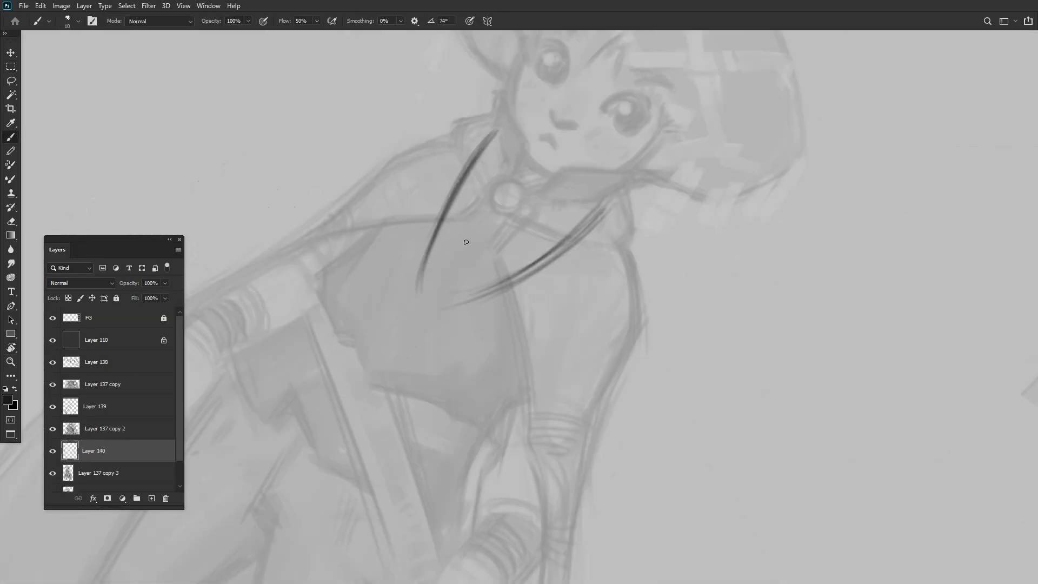
Draw a ring-shaped pendant with a clasp at the end of the necklace cord and thicken its outline.
scroll(519, 303, down, 4)
scroll(519, 303, up, 3)
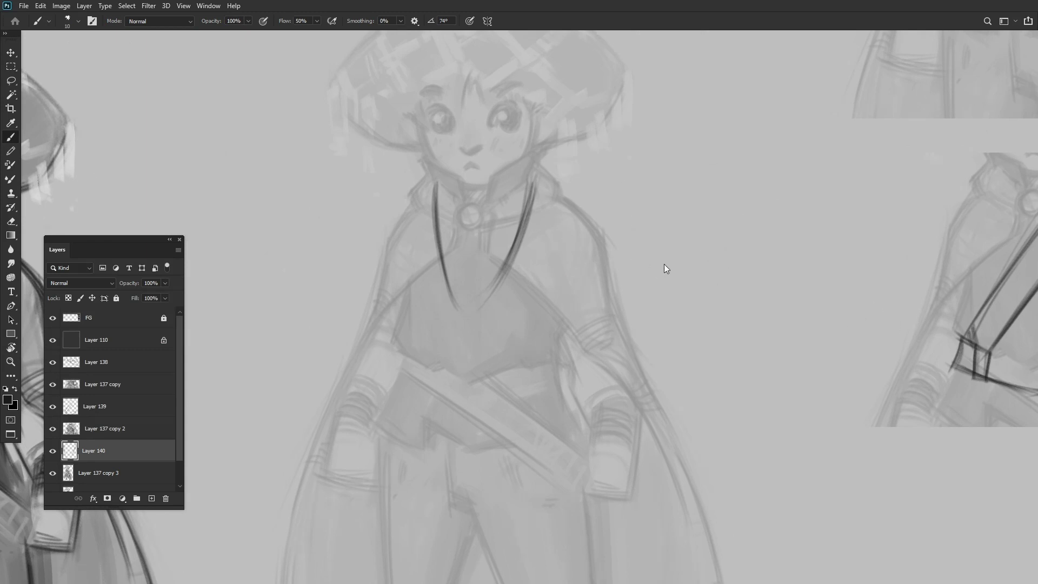
scroll(439, 300, up, 1)
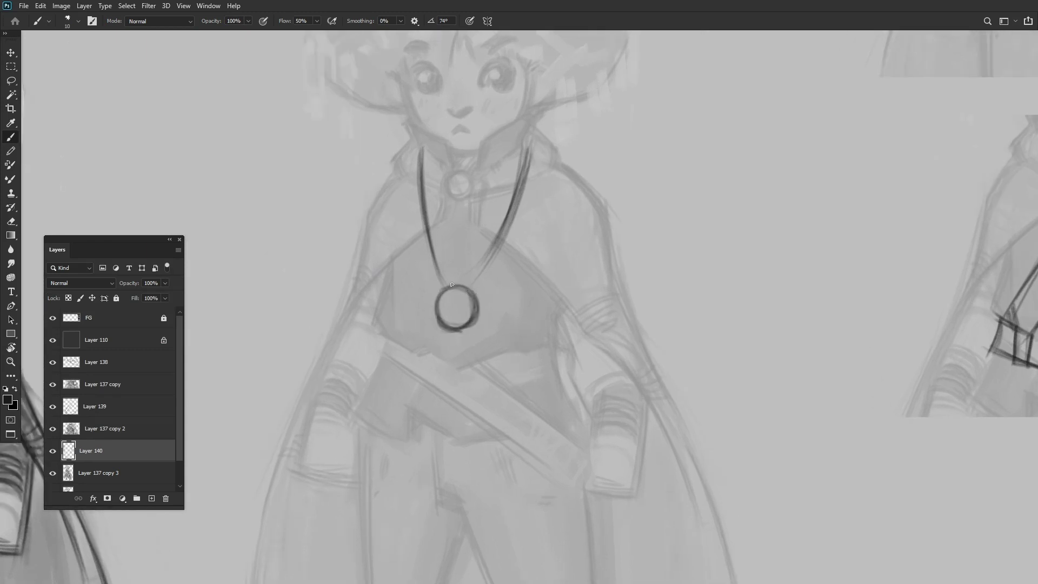
scroll(452, 284, up, 1)
click(458, 300)
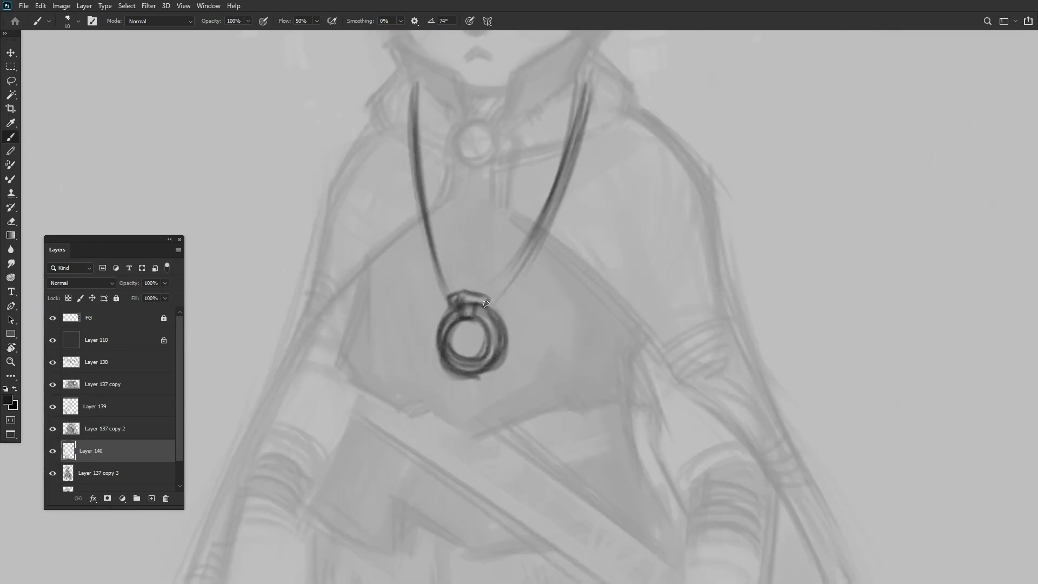
drag(448, 308, 487, 301)
scroll(465, 313, down, 3)
scroll(465, 314, up, 3)
drag(497, 349, 449, 342)
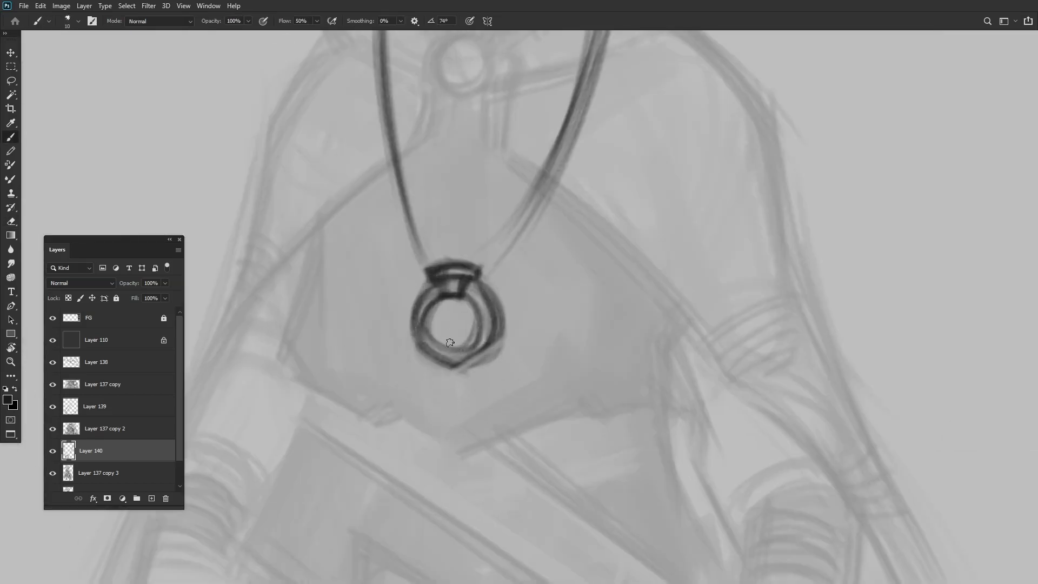
scroll(439, 345, down, 4)
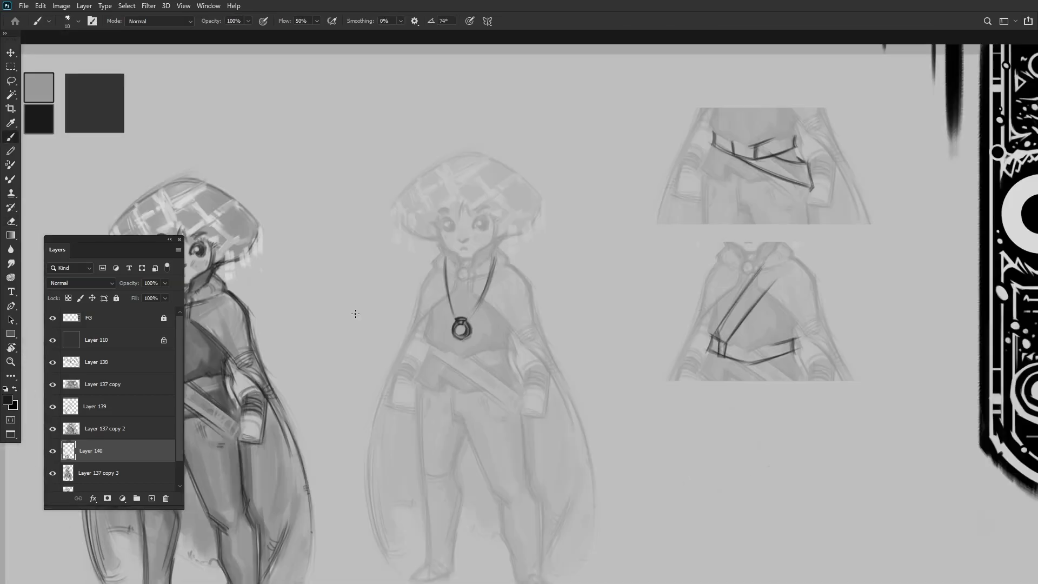
Add small cross marks along both sides of the necklace cord as knots.
scroll(486, 287, up, 3)
click(509, 272)
click(422, 312)
click(427, 330)
scroll(427, 325, down, 5)
scroll(463, 258, up, 2)
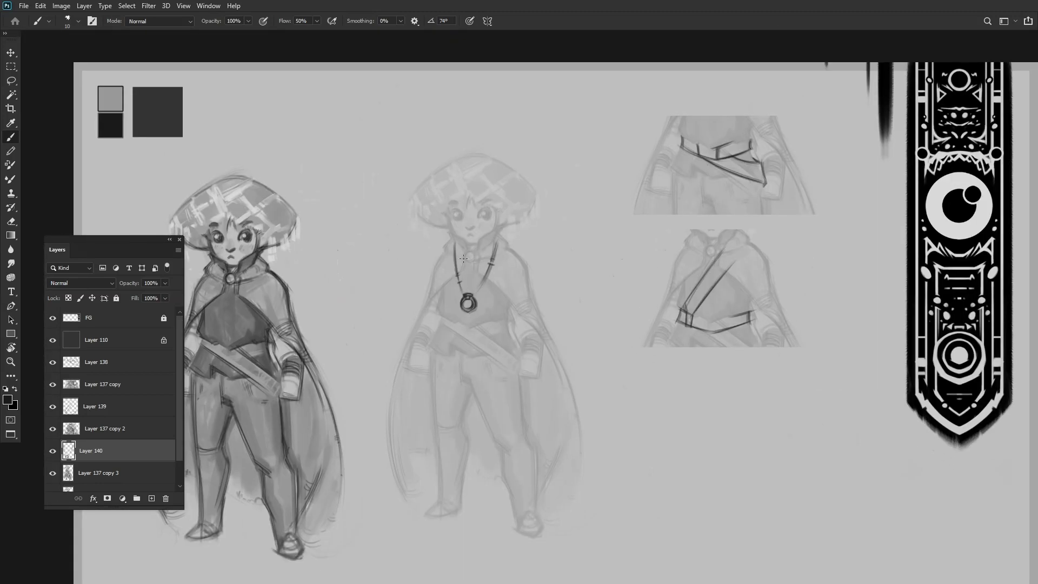
Crop the necklace study to the torso and place a duplicate of it directly below.
key(ctrl+j)
key(ctrl+t)
drag(371, 197, 393, 324)
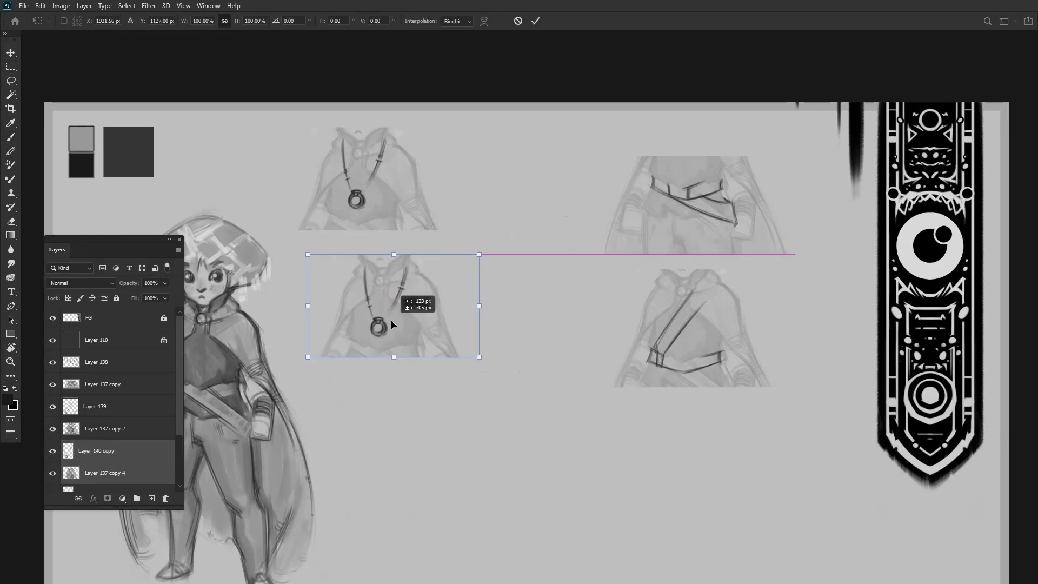
key(Return)
Erase the ring pendant on the duplicate, join the cord ends, and draw a diamond-shaped pendant.
key(e)
scroll(393, 287, up, 3)
scroll(444, 316, up, 2)
key(b)
drag(381, 275, 446, 274)
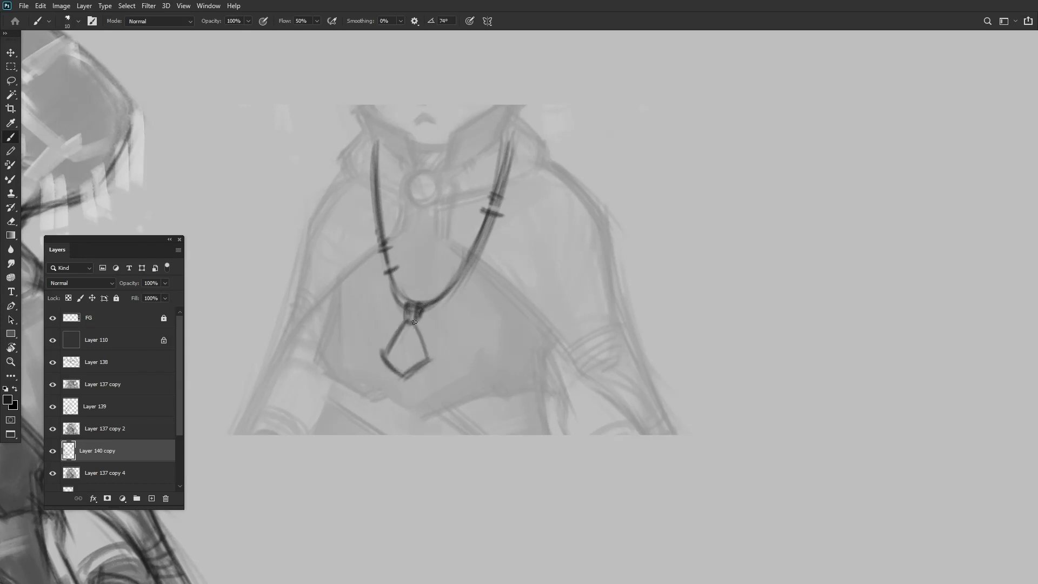
scroll(399, 378, down, 5)
scroll(476, 314, up, 5)
scroll(476, 313, down, 6)
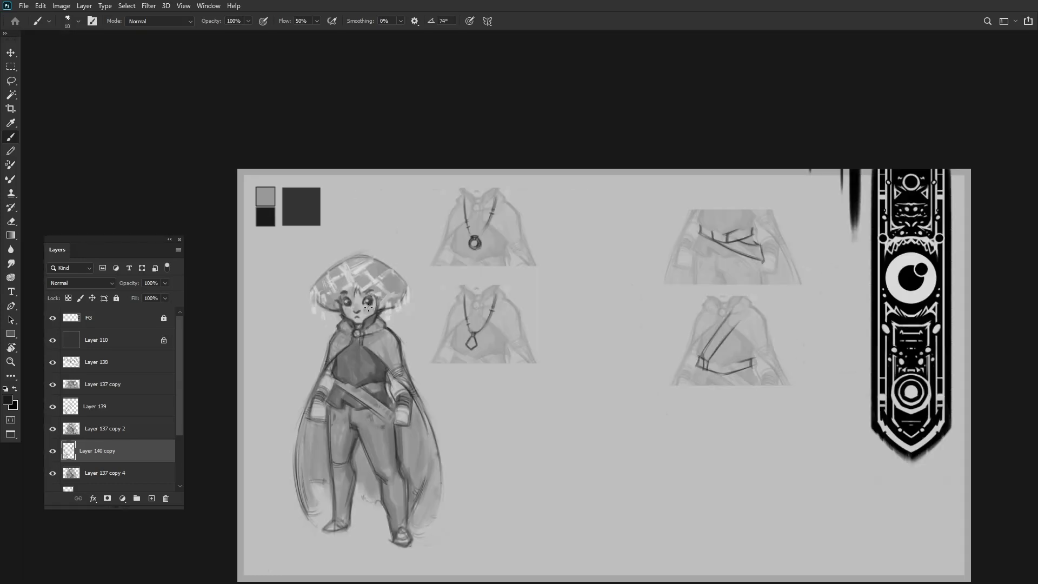
Duplicate the diamond pendant study to its right and erase the pendant on the new copy.
key(ctrl+alt+t)
mouse_move(469, 337)
mouse_down()
mouse_move(597, 349)
mouse_move(559, 352)
mouse_up()
key(Return)
key(e)
scroll(614, 375, up, 3)
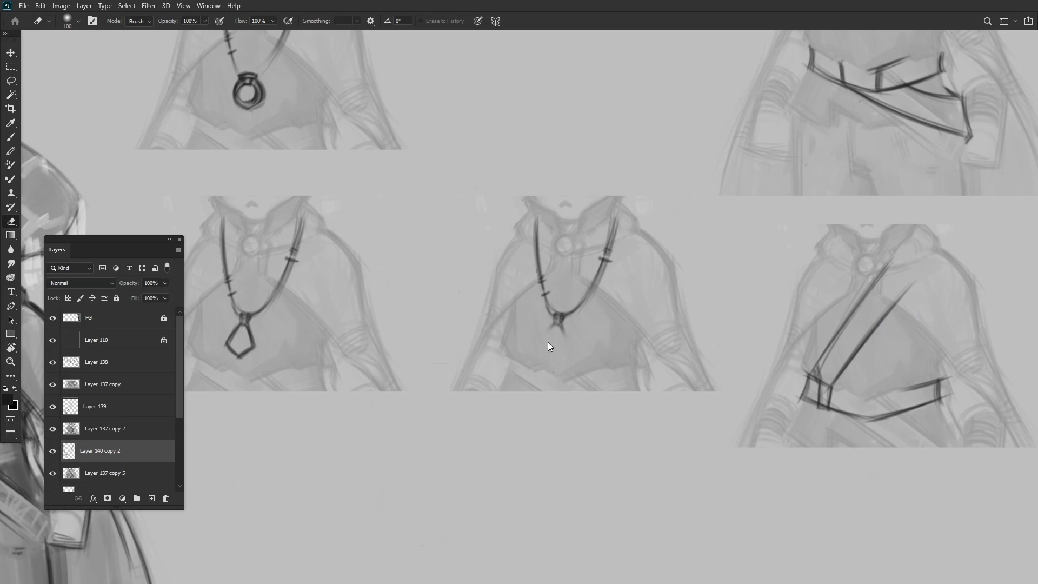
Draw a narrow capsule-shaped pendant hanging from the necklace cord on the newest torso copy.
key(b)
scroll(547, 345, up, 3)
drag(567, 311, 528, 346)
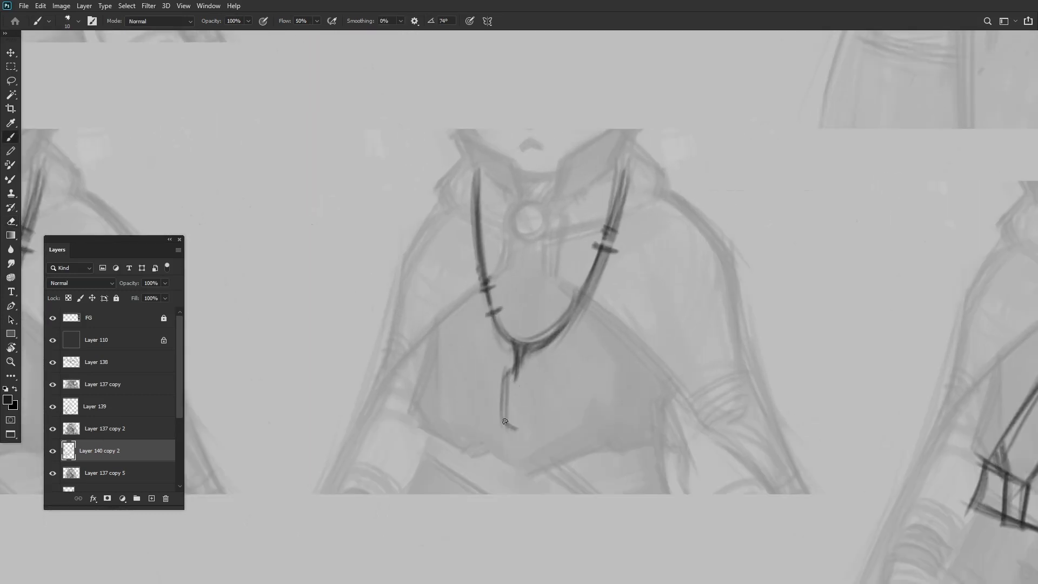
scroll(515, 337, down, 5)
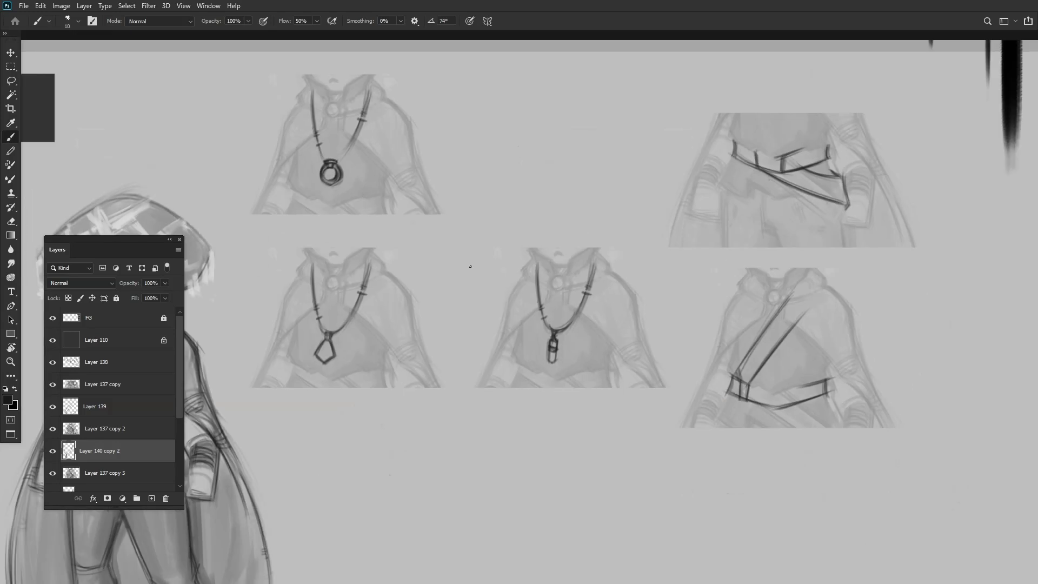
Group the belt study layers as 1 and the necklace study layers as 2.
key(ctrl+0)
click(135, 384)
shift+click(135, 428)
key(ctrl+g)
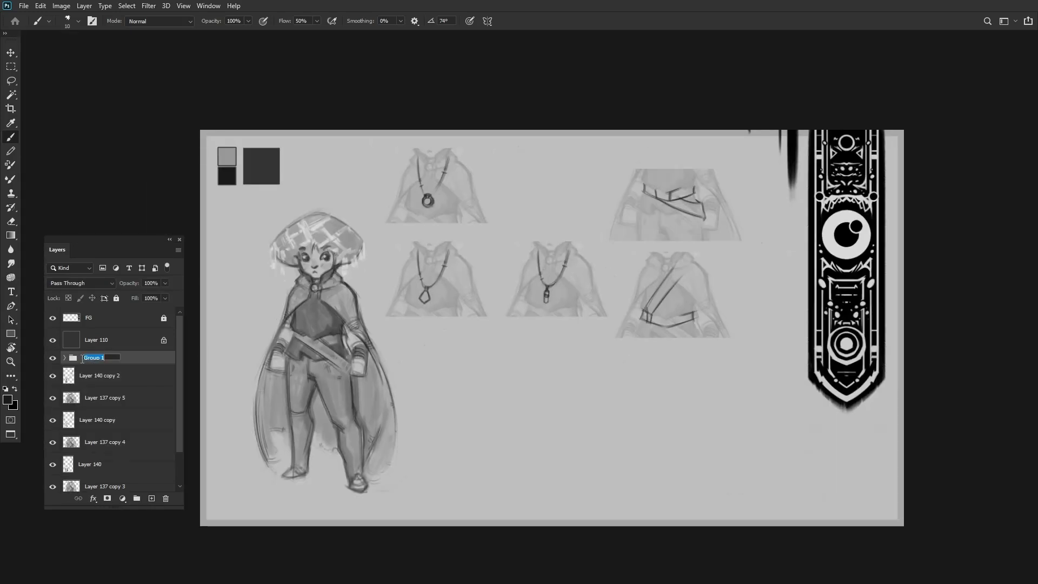
scroll(176, 450, down, 1)
shift+click(135, 445)
key(ctrl+g)
Align the belt study group with the top of the necklace studies and shift both groups together.
drag(447, 320, 371, 312)
drag(589, 251, 611, 229)
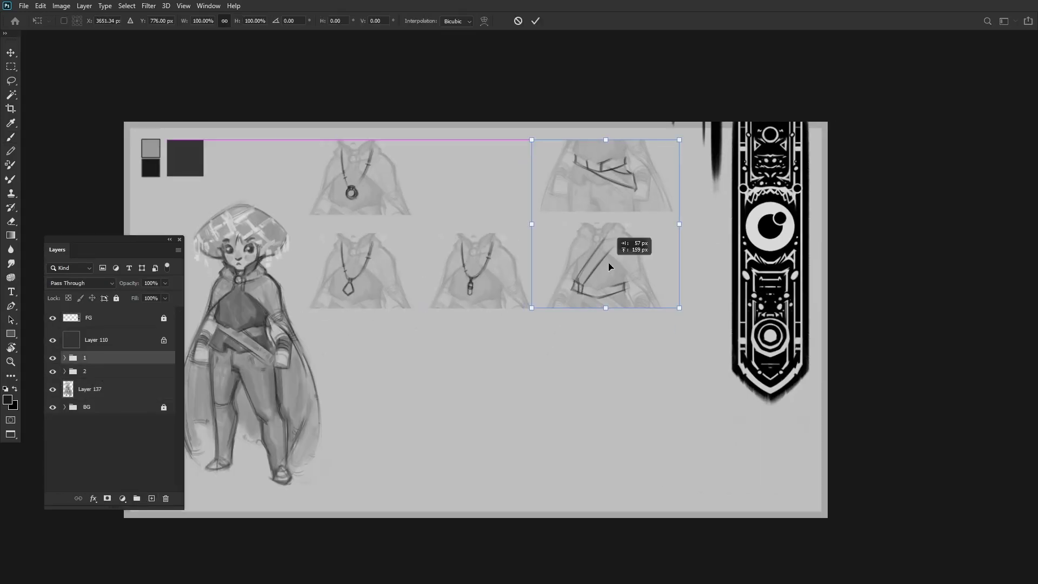
drag(87, 361, 86, 377)
scroll(459, 319, down, 2)
scroll(460, 319, up, 2)
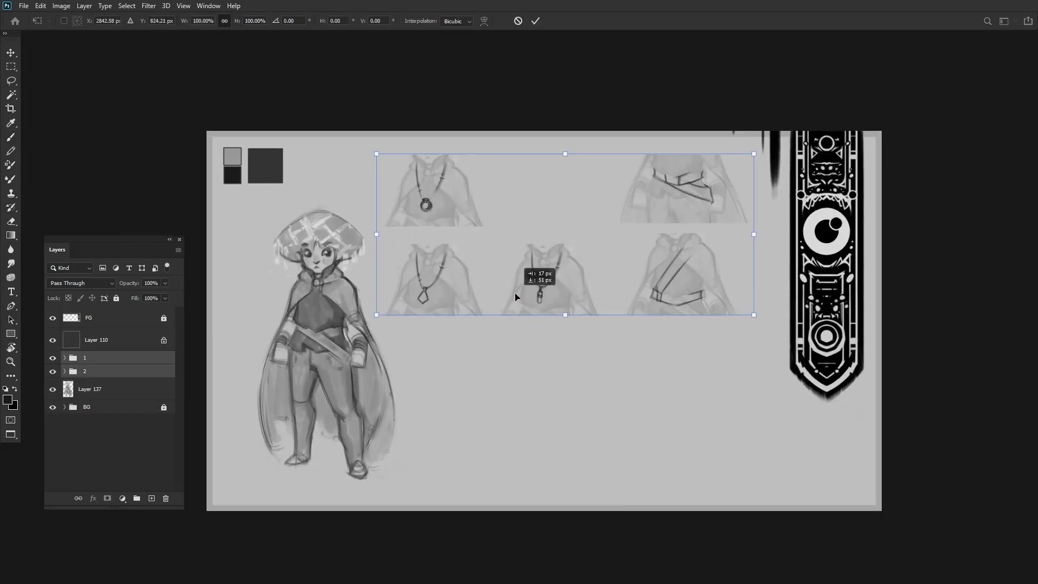
mouse_move(541, 278)
mouse_down()
mouse_move(422, 297)
mouse_move(458, 281)
mouse_up()
Hide both study groups, duplicate the main figure beside the original at 25% opacity, and add a sketch layer.
key(ctrl+comma)
drag(286, 301, 476, 301)
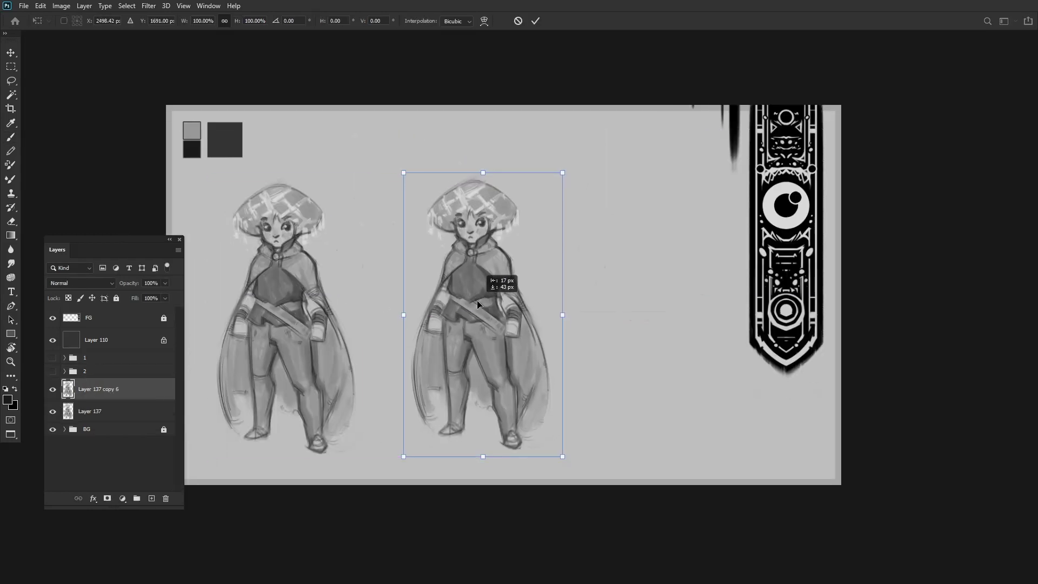
key(ctrl+alt+shift+n)
Sketch crossing double-line bands with small wrapped bindings over the mushroom cap of the faded copy.
scroll(440, 200, up, 5)
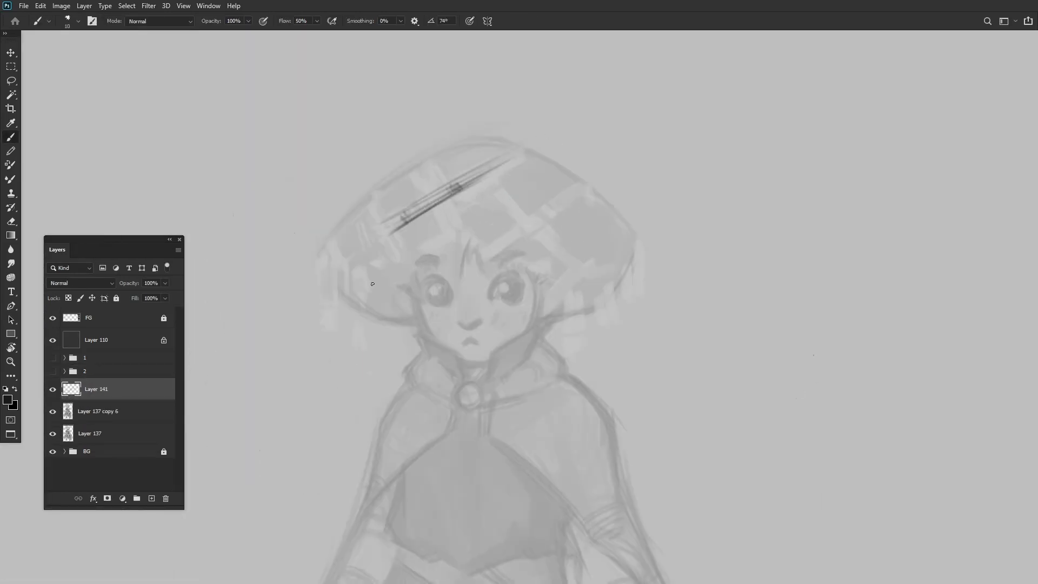
key(ctrl+alt+shift+n)
mouse_move(371, 249)
mouse_down()
mouse_move(422, 178)
mouse_move(455, 158)
mouse_up()
mouse_move(454, 157)
mouse_down()
mouse_move(602, 219)
mouse_move(601, 235)
mouse_up()
mouse_move(602, 236)
mouse_down()
mouse_move(567, 270)
mouse_move(593, 300)
mouse_move(614, 265)
mouse_up()
drag(614, 265, 574, 203)
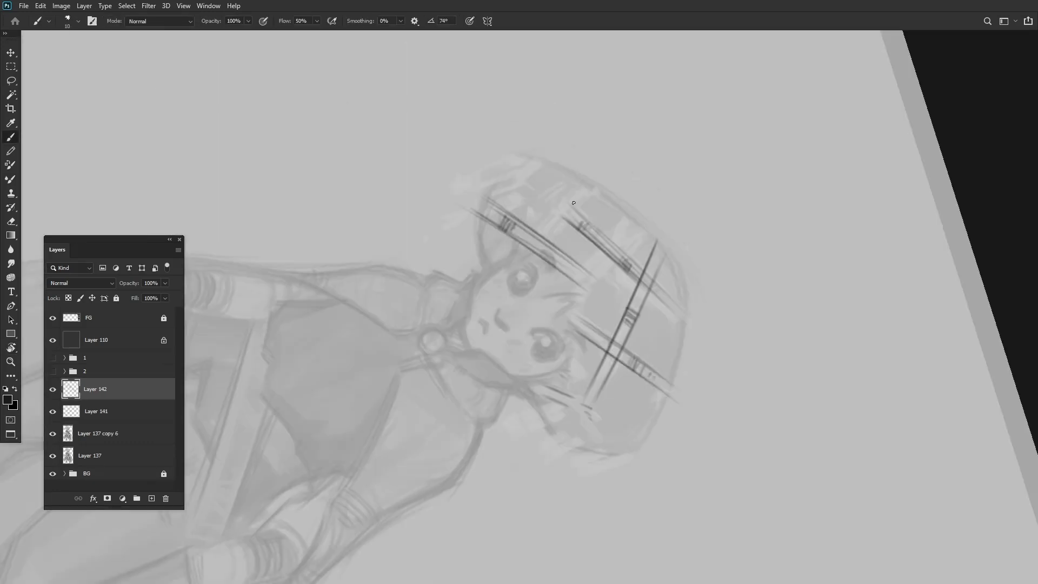
Add short vertical bands and hanging fringe strokes around the cap's rim, and merge the cap sketch layers.
drag(583, 265, 622, 230)
drag(622, 230, 389, 255)
drag(386, 260, 395, 300)
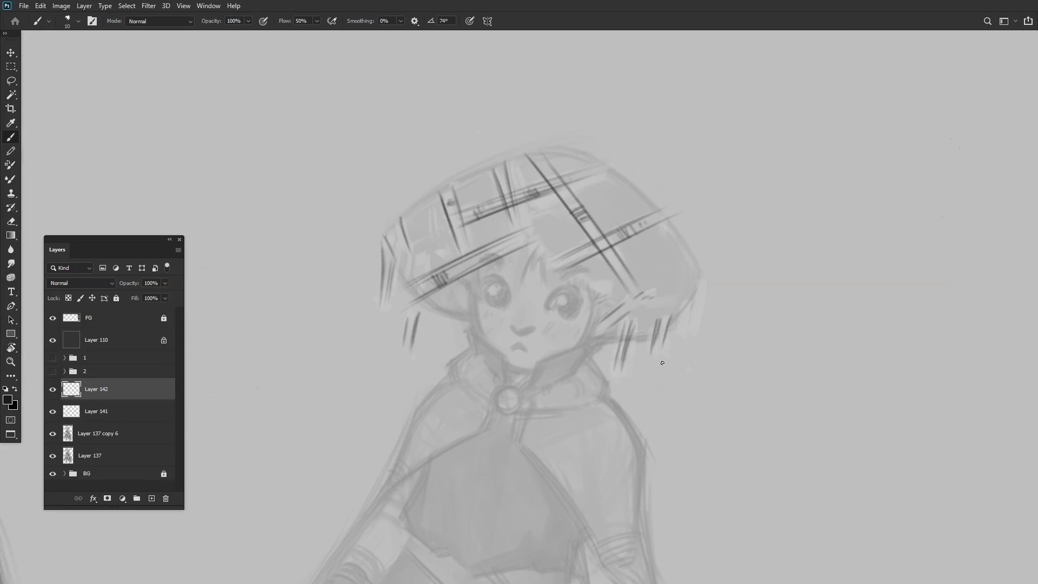
key(ctrl+e)
Crop the cap study to the head and shoulders and place it near the sheet's top beside the ornamental banner.
key(ctrl+0)
click(52, 412)
click(53, 411)
key(m)
drag(482, 544, 672, 359)
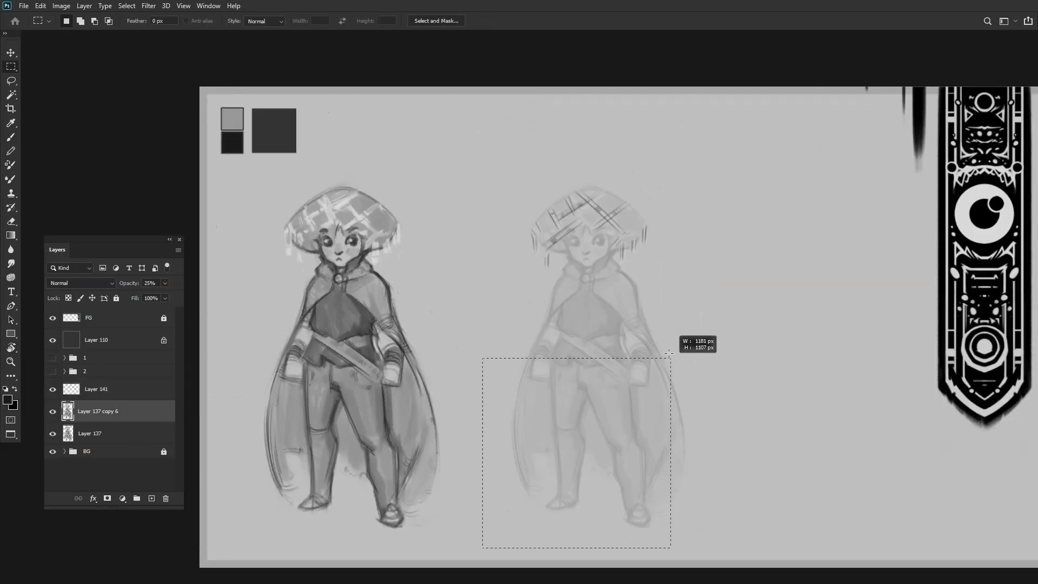
key(Delete)
key(ctrl+t)
drag(599, 238, 779, 156)
Place another copy of the main figure beside the original, fade it to 25% opacity, and enlarge it.
key(ctrl+j)
key(2)
key(5)
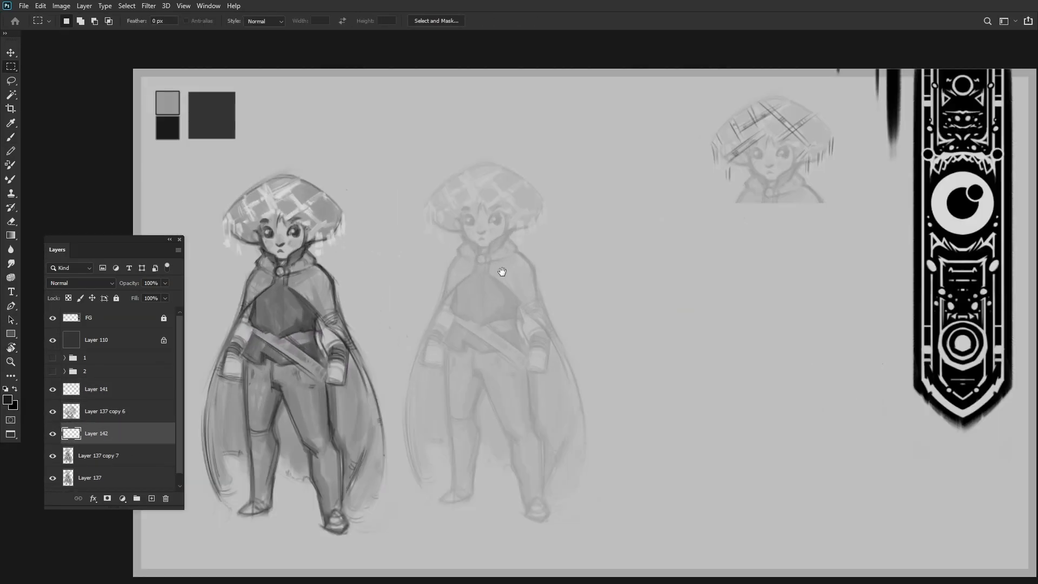
key(ctrl+t)
key(Return)
Draw a circular button outline over the cape clasp on a new layer and adjust its shape and position.
scroll(615, 262, down, 3)
scroll(465, 316, up, 10)
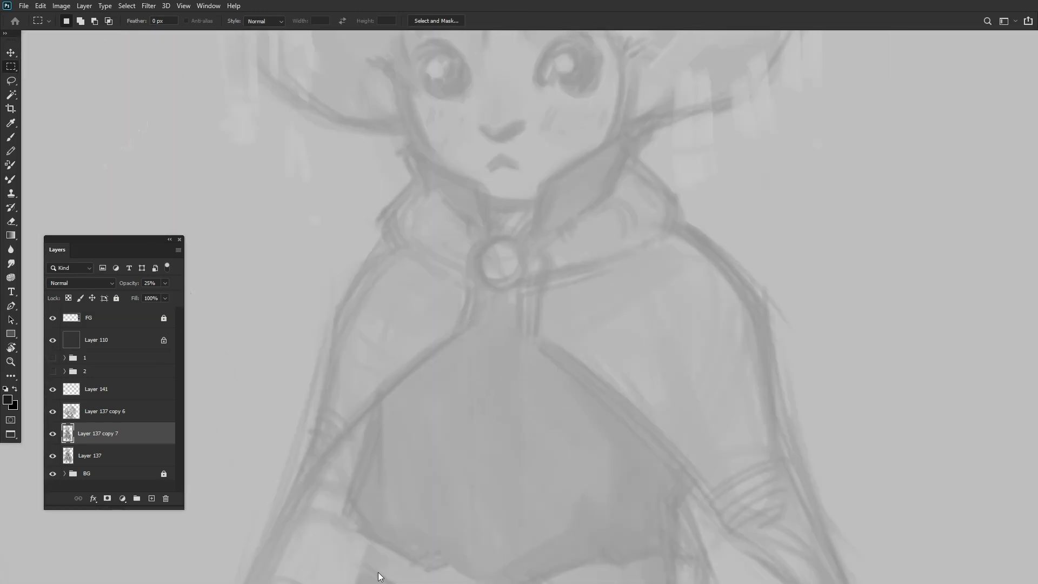
key(ctrl+shift+alt+n)
scroll(505, 285, up, 5)
key(b)
drag(489, 204, 493, 297)
drag(562, 227, 521, 335)
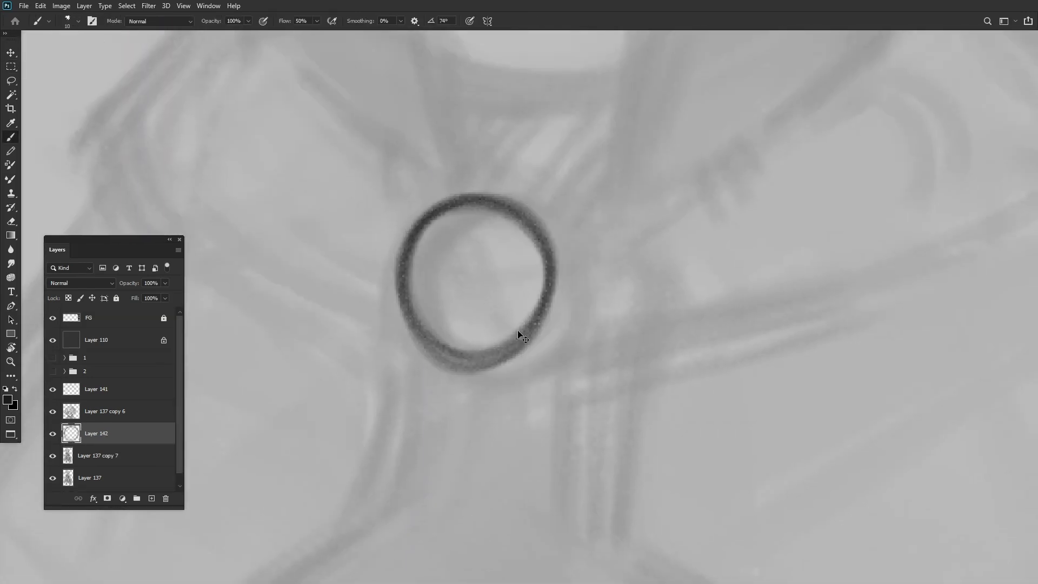
key(ctrl+t)
drag(556, 302, 558, 303)
key(Return)
Duplicate the button outline and scale the copy down to form an inner ring.
key(ctrl+j)
key(ctrl+t)
drag(492, 382, 494, 358)
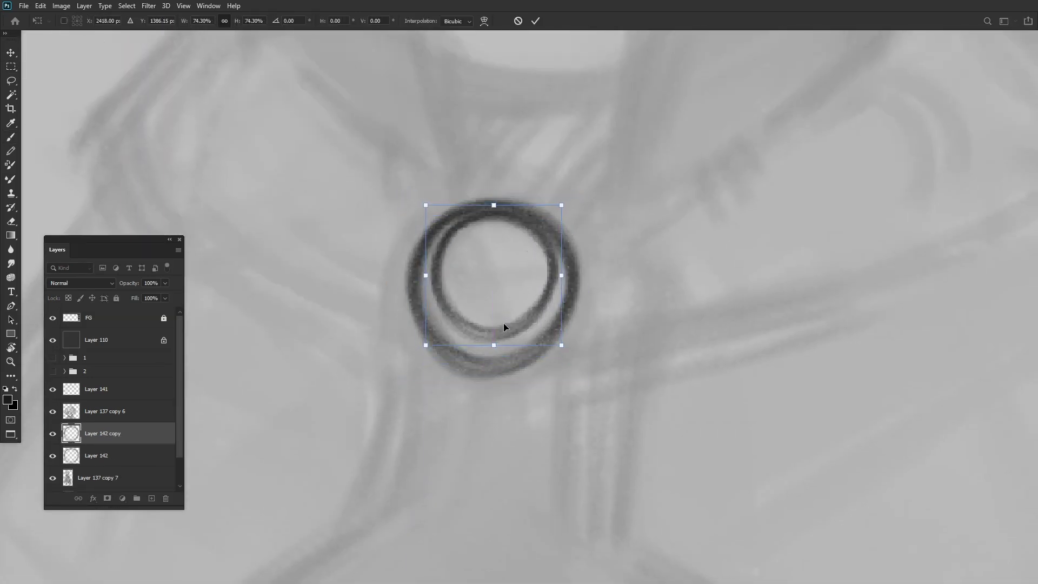
key(Return)
key(b)
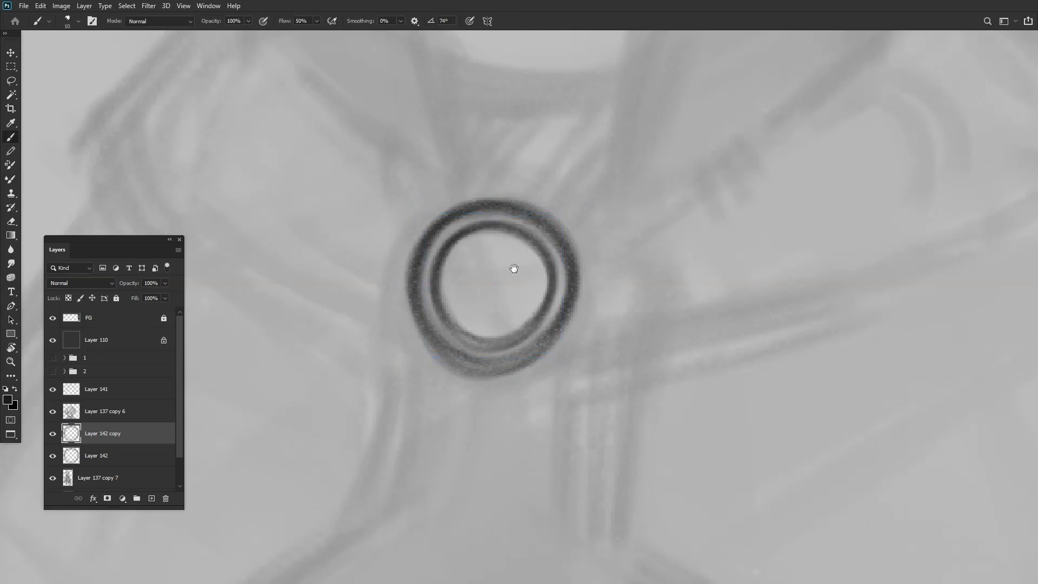
Draw a cross stitch in the button's centre and small marks across its rim.
scroll(564, 262, up, 2)
mouse_move(491, 313)
mouse_down()
mouse_move(451, 268)
mouse_move(450, 303)
mouse_up()
scroll(496, 267, down, 1)
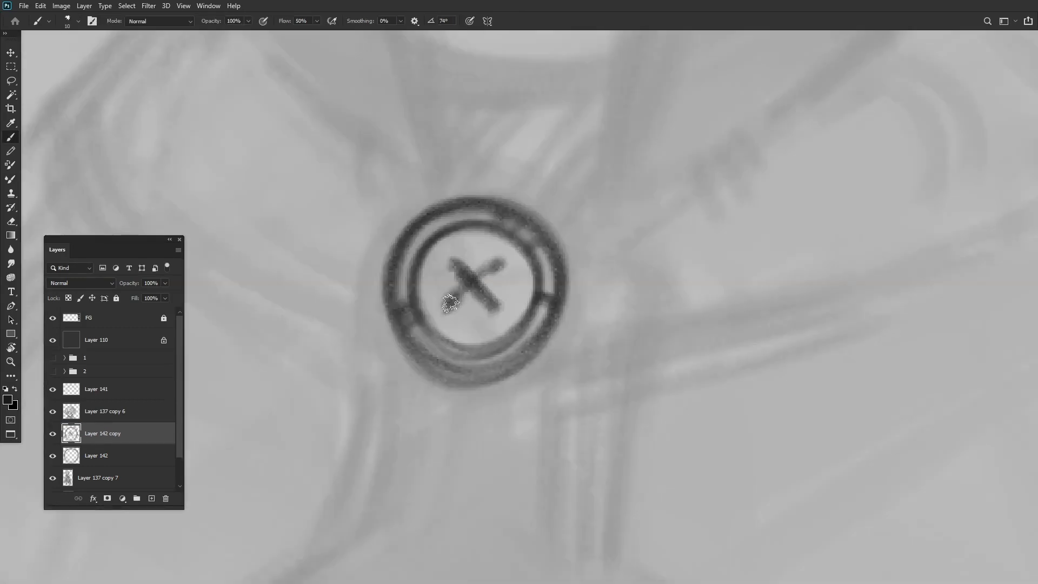
click(507, 320)
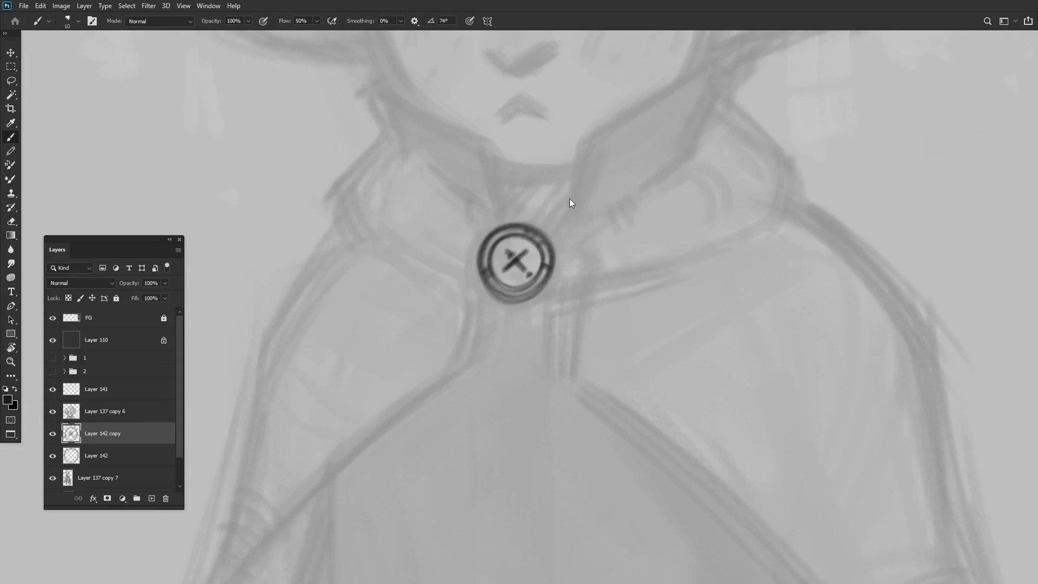
Merge the two button layers and adjust the button's fit over the clasp.
key(ctrl+e)
key(ctrl+0)
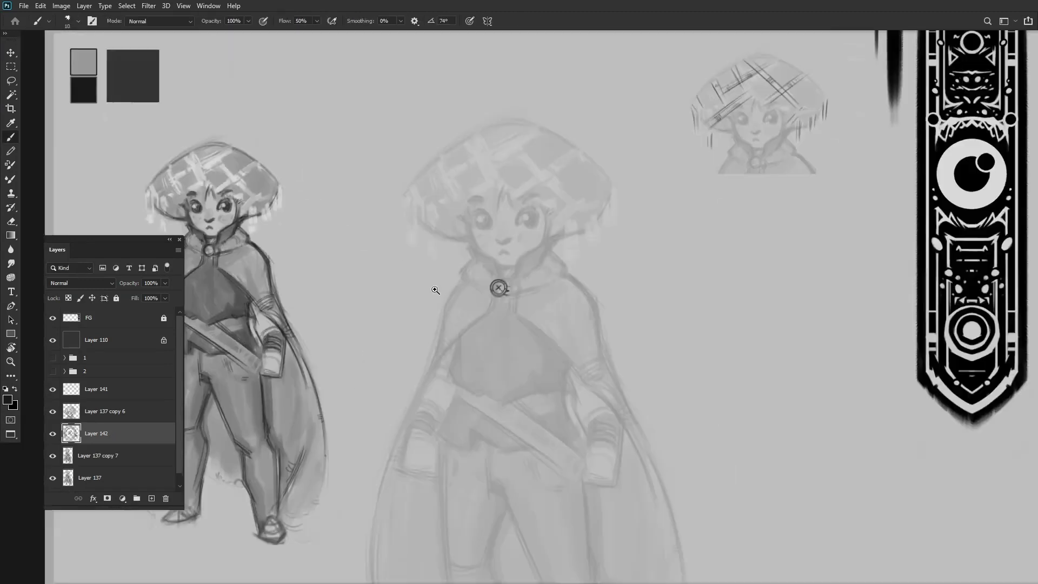
click(435, 291)
key(ctrl+t)
key(Return)
key(ctrl+minus)
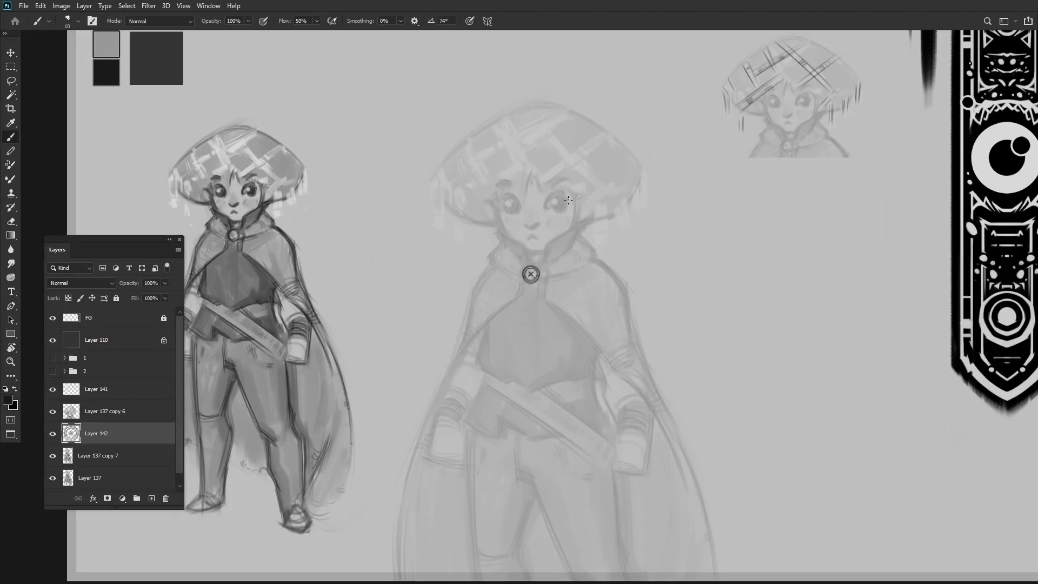
Crop the button study to the head and shoulders and place it directly below the cap study.
key(m)
mouse_move(389, 324)
mouse_down()
mouse_move(510, 377)
mouse_move(699, 497)
mouse_up()
key(ctrl+t)
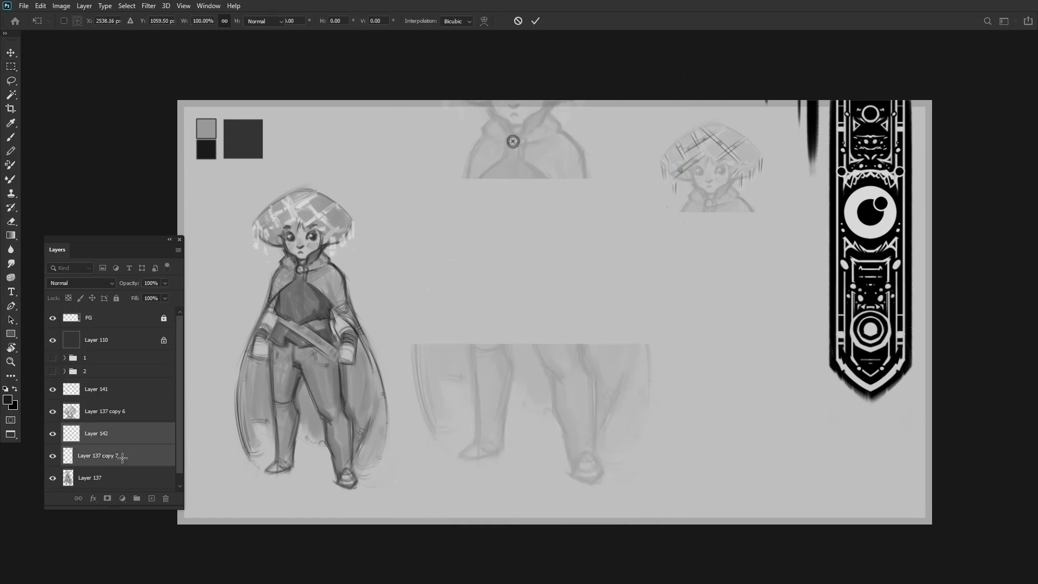
drag(514, 146, 740, 340)
key(Return)
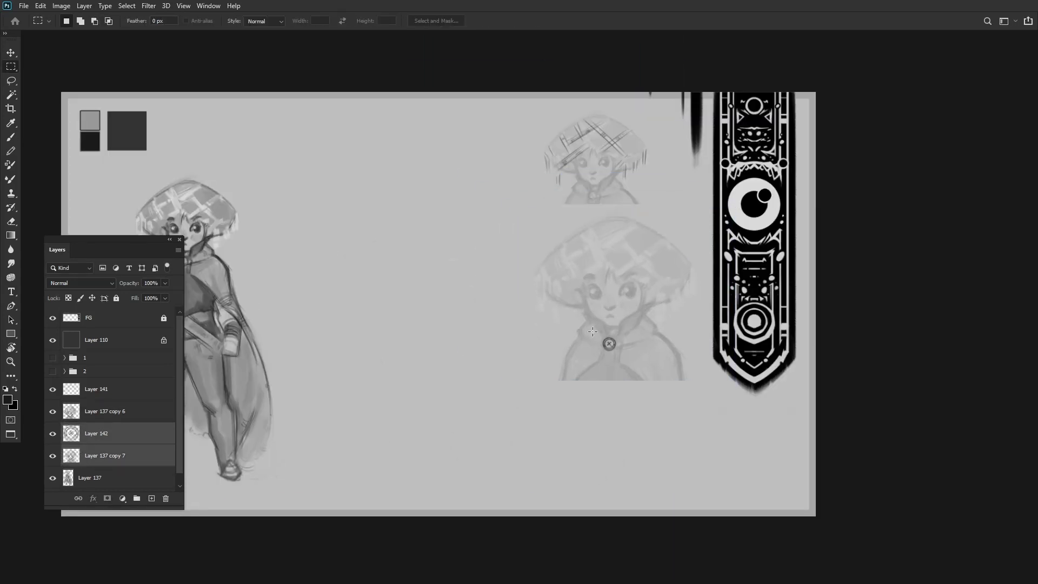
Place a new copy of the main figure beside the original at 25% opacity and flip it horizontally.
click(155, 433)
drag(314, 349, 437, 331)
key(ctrl+v)
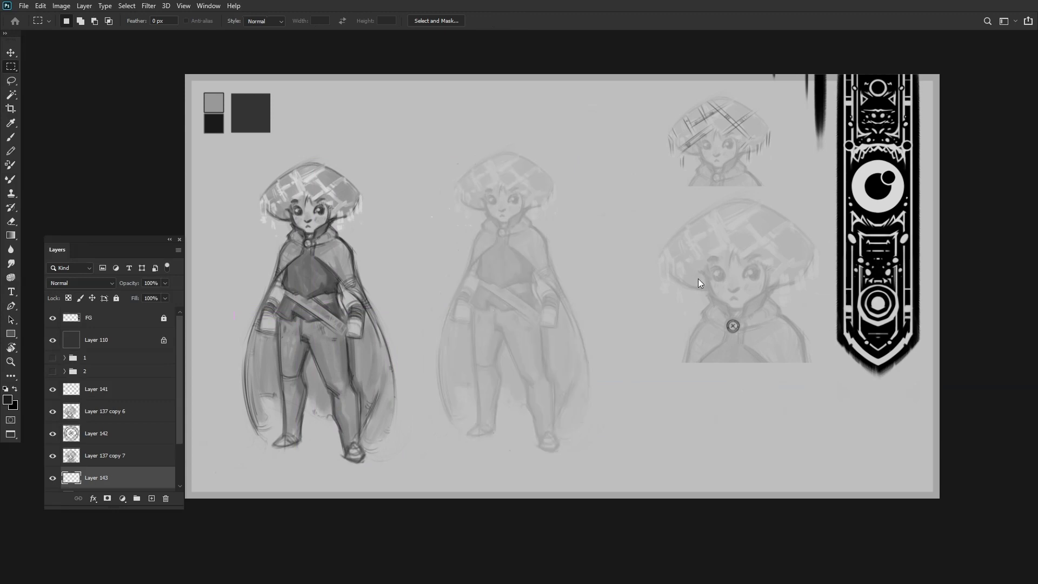
key(ctrl+e)
key(b)
key(ctrl+plus)
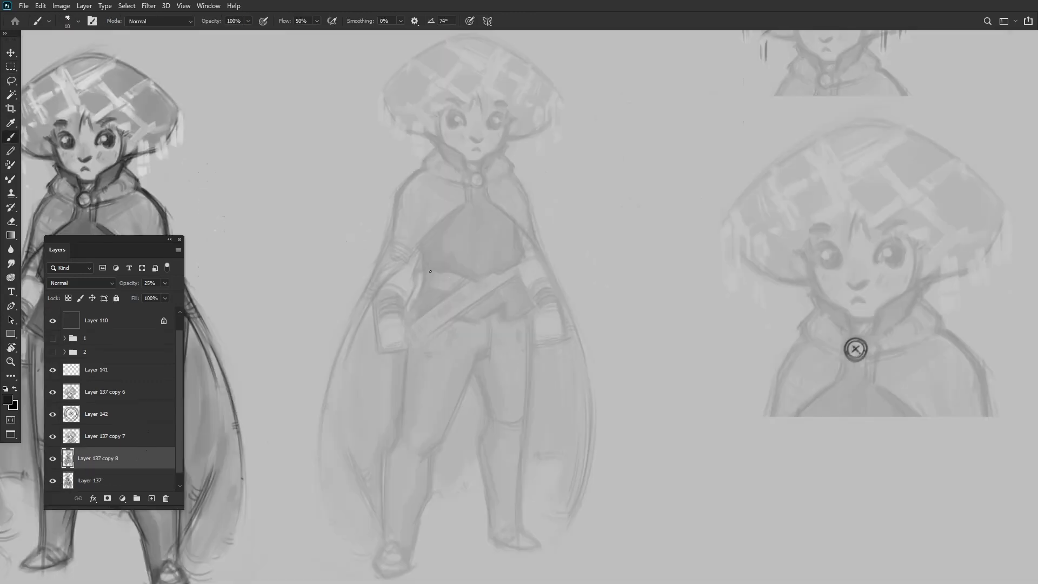
key(ctrl+z)
Sketch a wide curved belt with two hanging straps at the figure's waist and remove the faded copy.
drag(507, 252, 504, 345)
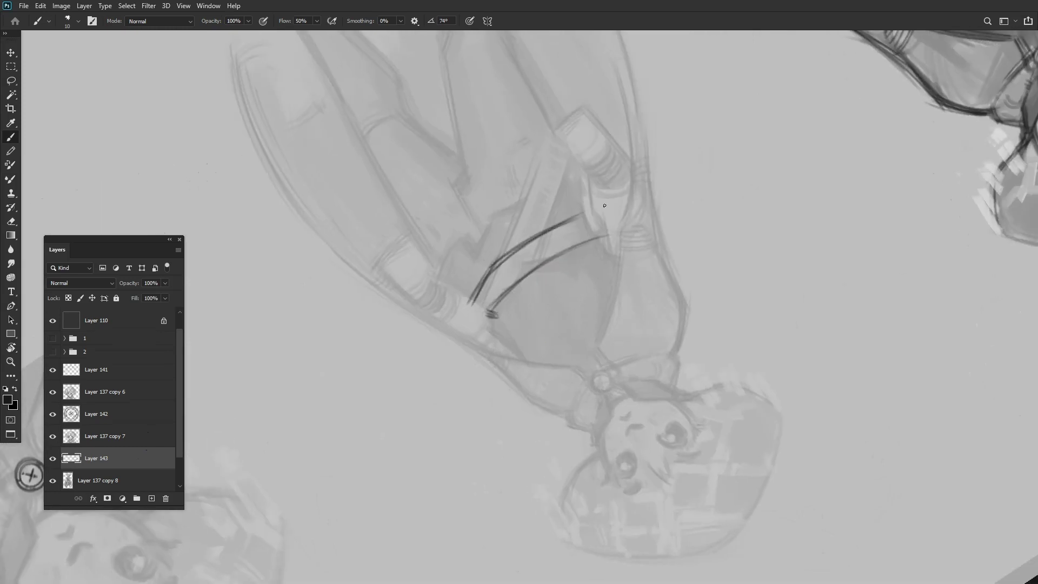
drag(402, 323, 409, 304)
key(ctrl+plus)
key(r)
mouse_move(551, 325)
mouse_down()
mouse_move(562, 227)
mouse_move(550, 205)
mouse_move(479, 324)
mouse_move(567, 220)
mouse_move(468, 287)
mouse_move(414, 258)
mouse_up()
key(b)
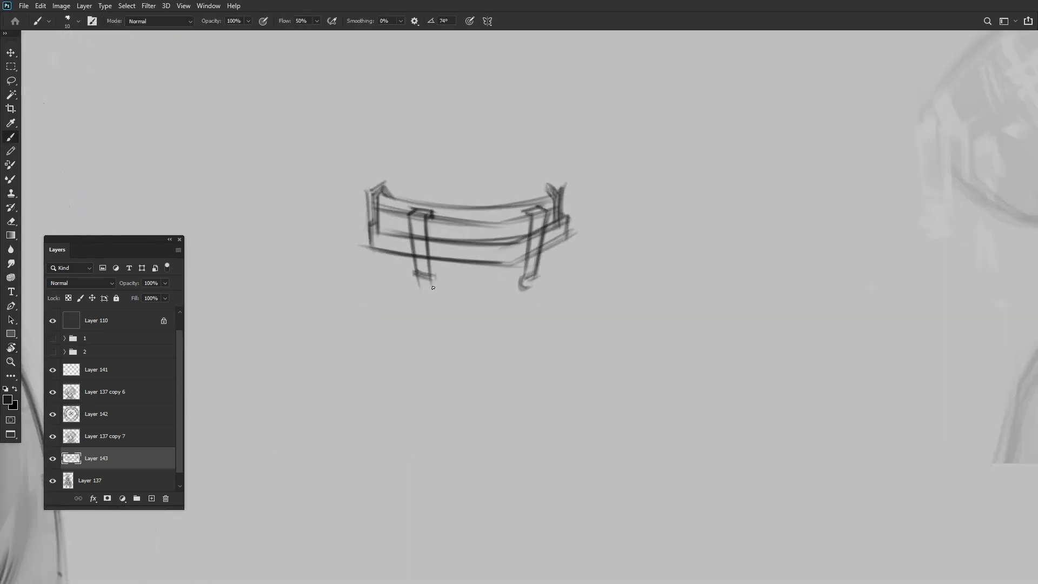
drag(522, 310, 542, 264)
Draw a long knife blade with a curved tip hanging below the belt straps.
drag(367, 289, 600, 244)
key(r)
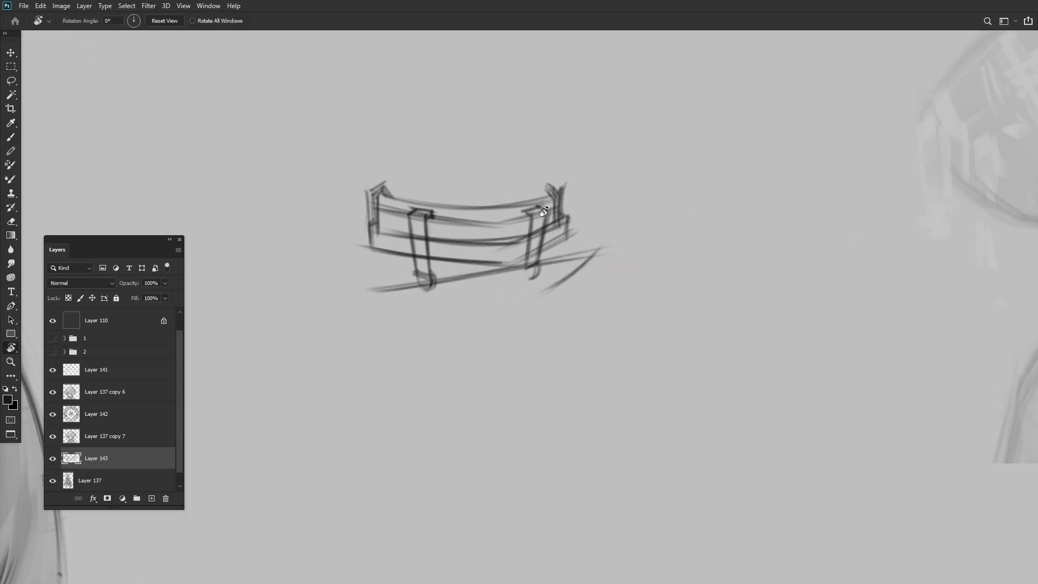
drag(540, 270, 531, 300)
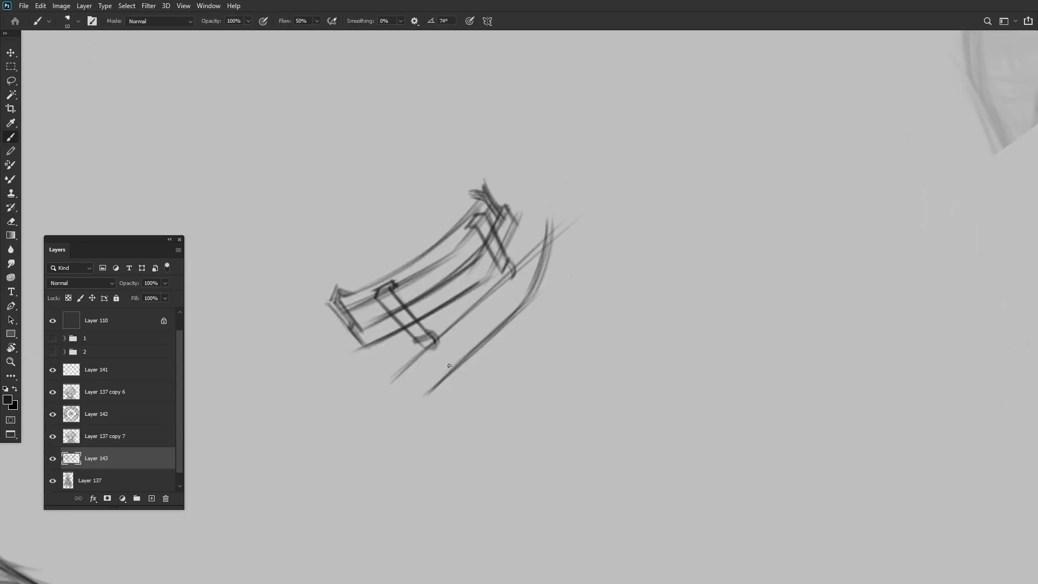
drag(449, 366, 433, 324)
Add a crossguard and a narrow handle with a capped end to the knife.
mouse_move(411, 275)
mouse_down()
mouse_move(402, 337)
mouse_move(486, 270)
mouse_up()
drag(414, 338, 508, 281)
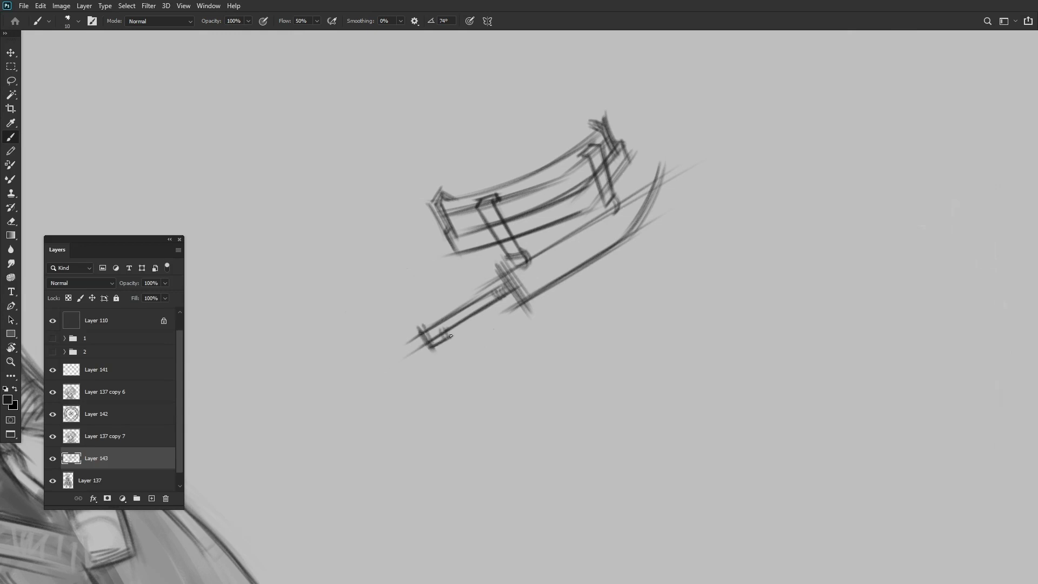
mouse_move(450, 336)
mouse_down()
mouse_move(470, 297)
mouse_move(410, 254)
mouse_up()
Fill the belt and knife with a grey tone on a new layer beneath the linework.
key(ctrl+shift+alt+n)
mouse_move(335, 238)
mouse_down()
mouse_move(419, 264)
mouse_move(438, 248)
mouse_up()
mouse_move(356, 275)
mouse_down()
mouse_move(394, 303)
mouse_move(486, 292)
mouse_move(412, 277)
mouse_move(674, 427)
mouse_up()
Move the belt and knife study with its grey fill below the button study.
key(ctrl+0)
key(ctrl+z)
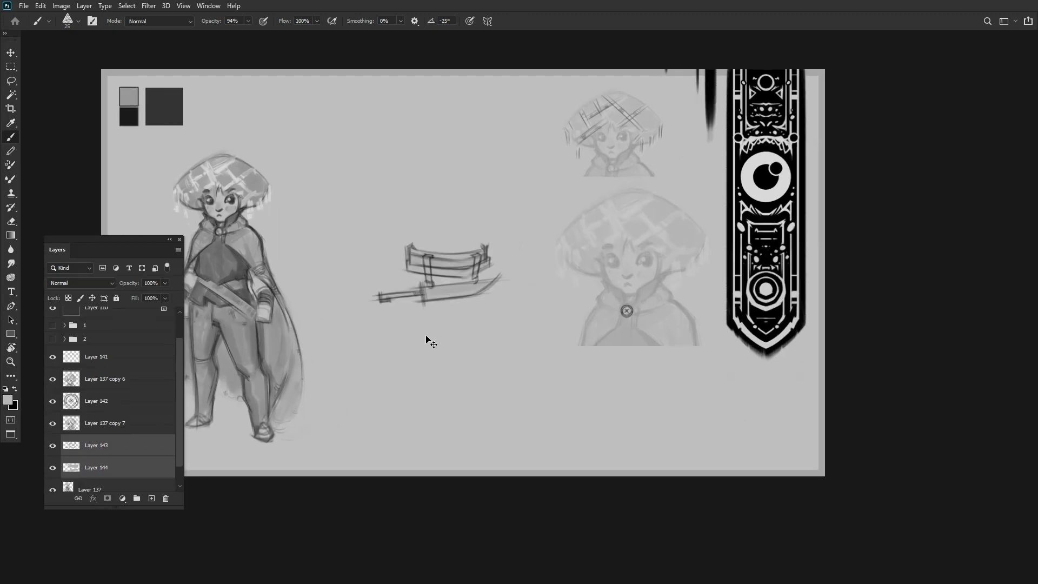
key(ctrl+shift+z)
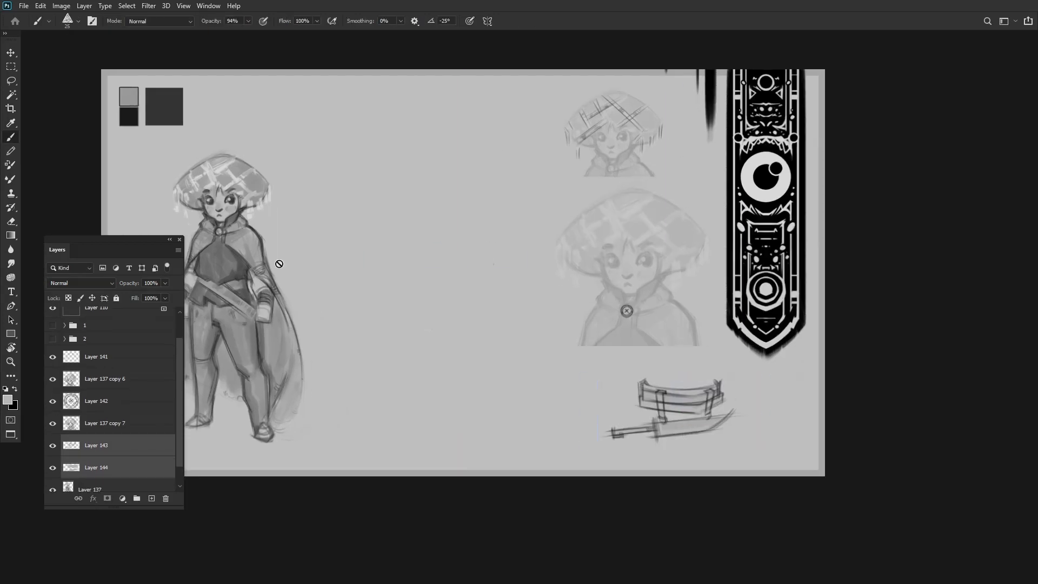
Duplicate the main figure beside the original and enlarge the copy to nearly the full sheet height.
key(ctrl+j)
key(ctrl+t)
key(Return)
key(m)
drag(257, 69, 546, 464)
key(ctrl+t)
drag(442, 451, 431, 456)
key(Return)
scroll(128, 454, down, 1)
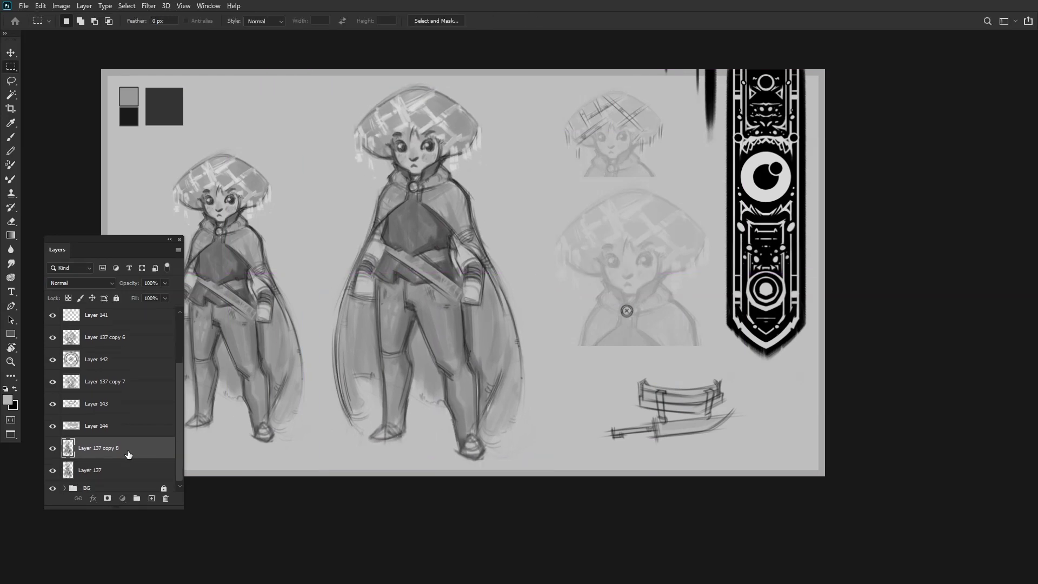
Fade the enlarged figure to 30% opacity and add a new sketch layer above it.
key(3)
click(151, 498)
key(b)
Sketch the side contours of the face and a line down one side of the torso with a smaller brush.
scroll(475, 308, up, 5)
scroll(373, 308, down, 3)
scroll(502, 335, up, 4)
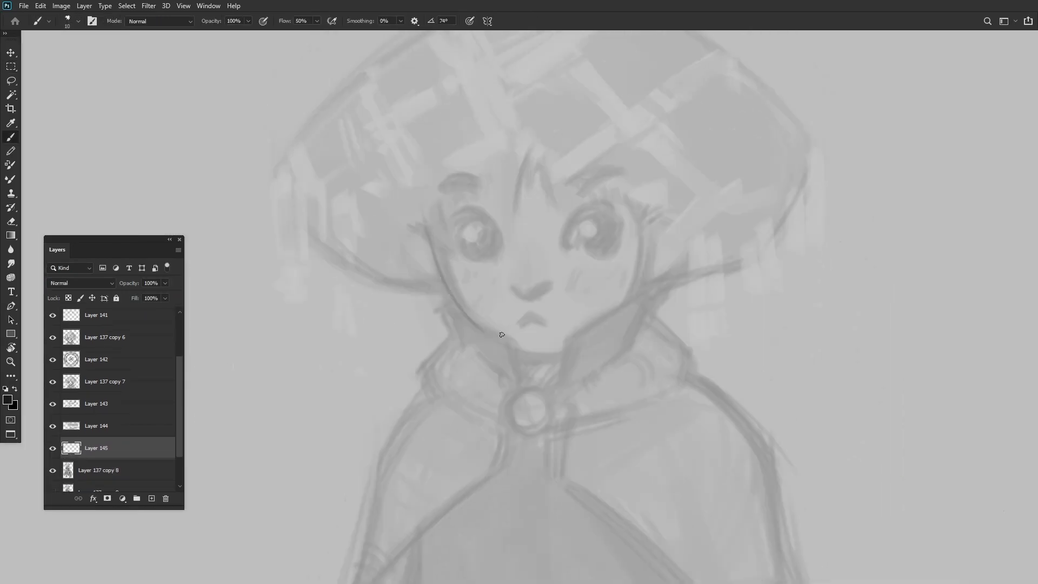
key(bracketleft)
scroll(623, 299, down, 5)
scroll(504, 224, up, 3)
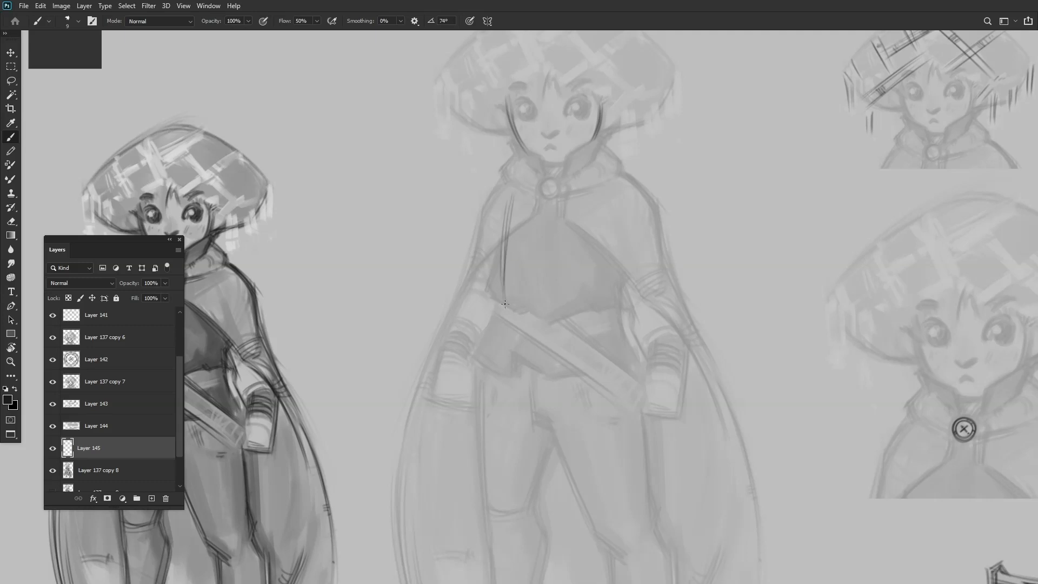
Sketch the waistline and the curved hip lines meeting in a low point between the legs.
scroll(481, 356, down, 2)
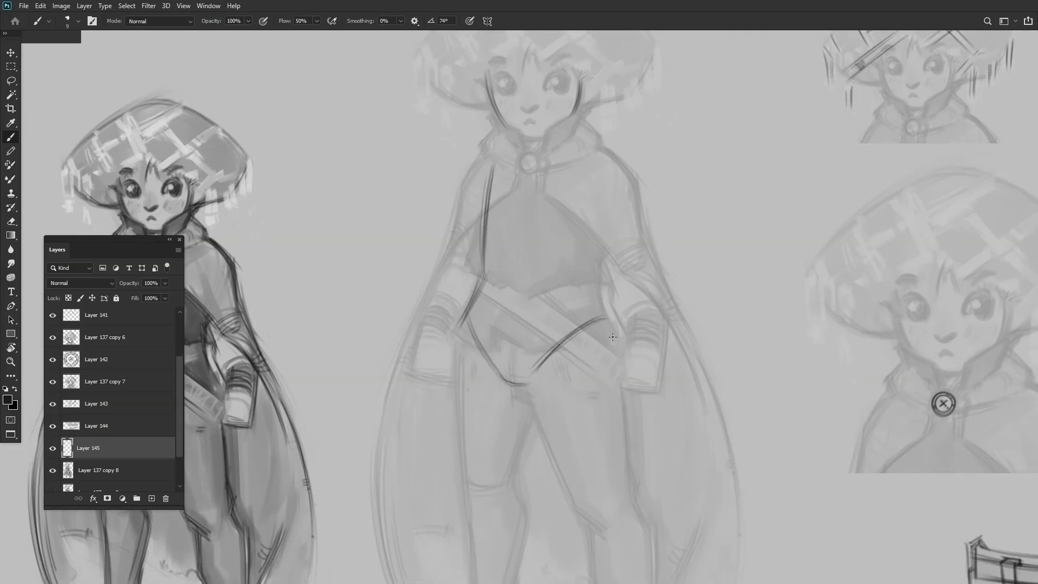
scroll(612, 336, up, 2)
drag(582, 335, 584, 378)
scroll(583, 356, down, 5)
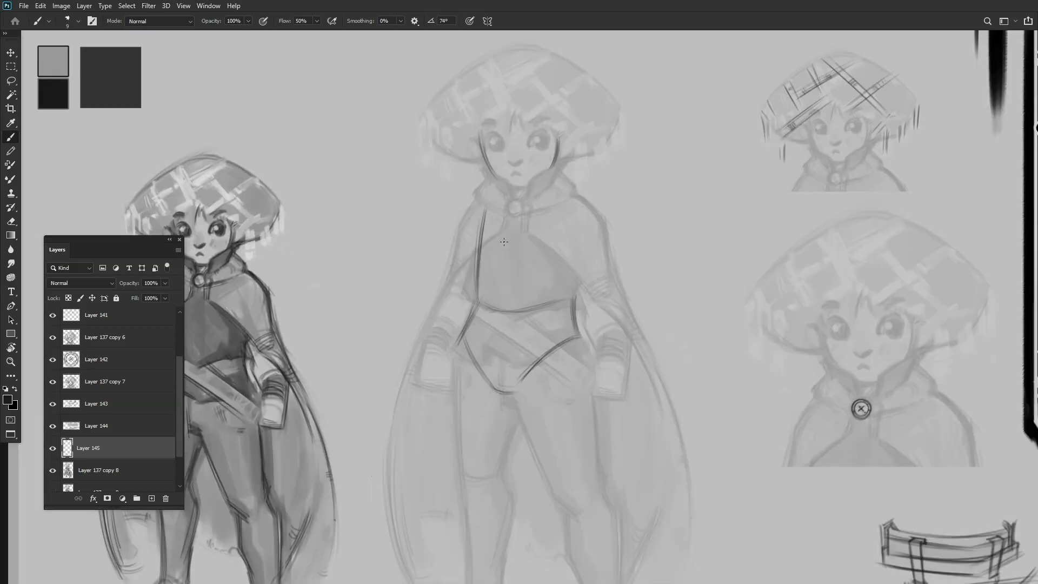
Sketch the torso's centre line, the shoulder line and the sides of the chest and waist over the faded figure.
scroll(501, 288, up, 5)
drag(497, 346, 501, 288)
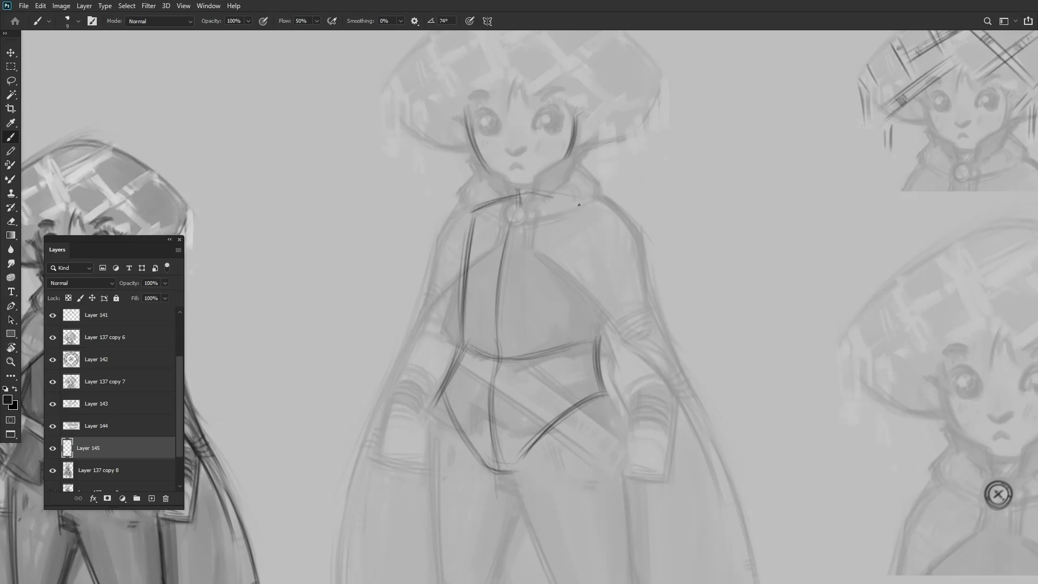
click(52, 469)
drag(595, 400, 592, 306)
drag(435, 390, 471, 360)
scroll(540, 419, down, 5)
click(53, 470)
scroll(475, 281, up, 5)
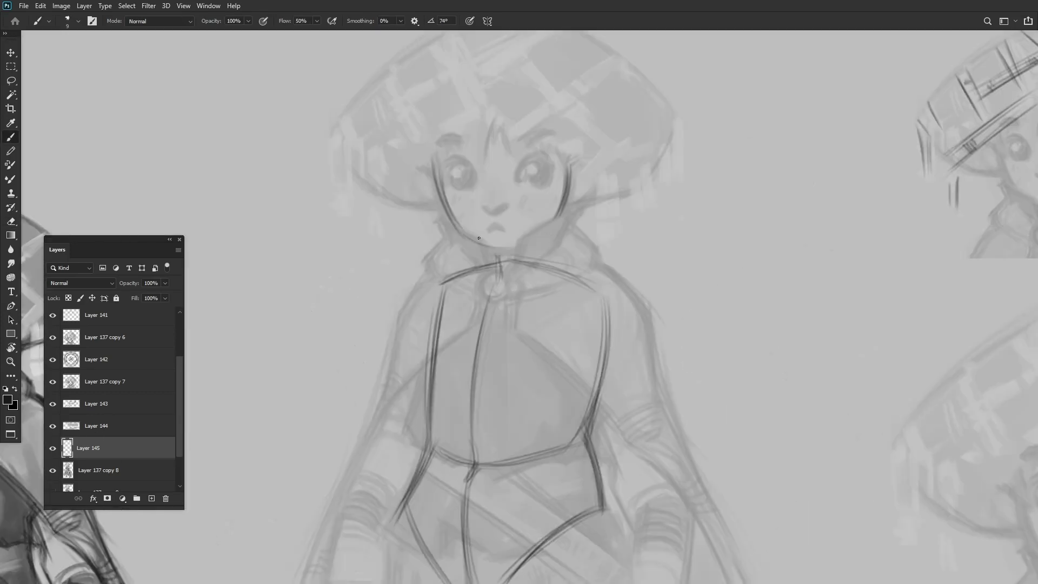
Close the chin curve of the face and sketch the sides and curved base of the neck.
mouse_move(476, 281)
mouse_down()
mouse_move(458, 280)
mouse_move(551, 254)
mouse_move(549, 337)
mouse_move(513, 292)
mouse_move(546, 194)
mouse_move(513, 173)
mouse_up()
scroll(396, 270, down, 5)
click(52, 469)
scroll(467, 246, up, 5)
scroll(546, 195, down, 5)
scroll(519, 216, up, 5)
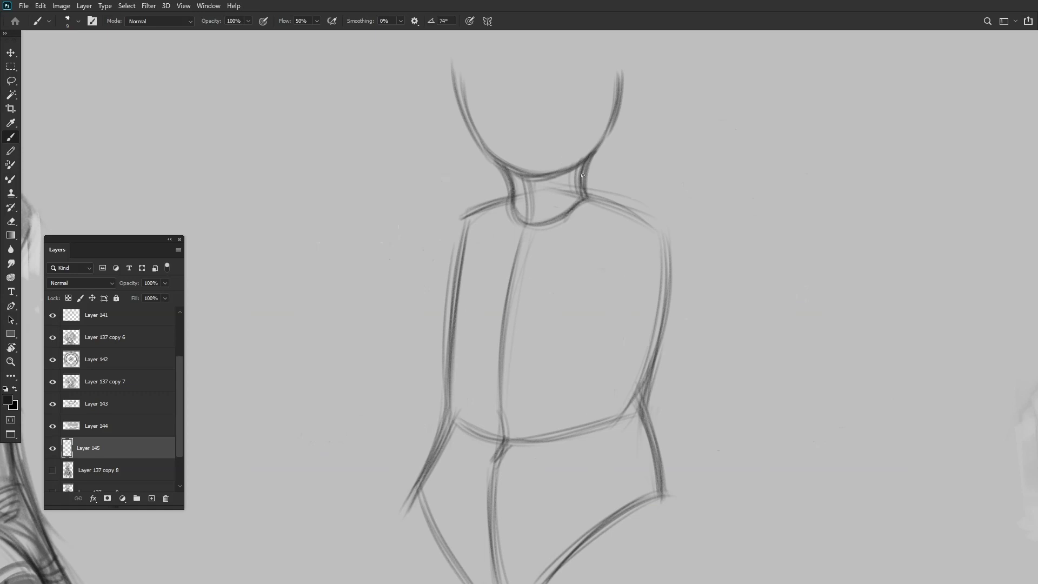
drag(583, 176, 585, 195)
Show the faded reference figure and trace the outer outline of the mushroom cap around the head.
scroll(584, 196, down, 5)
click(52, 470)
scroll(481, 294, up, 5)
mouse_move(422, 219)
mouse_down()
mouse_move(417, 267)
mouse_move(453, 219)
mouse_up()
scroll(453, 219, down, 5)
scroll(512, 248, up, 5)
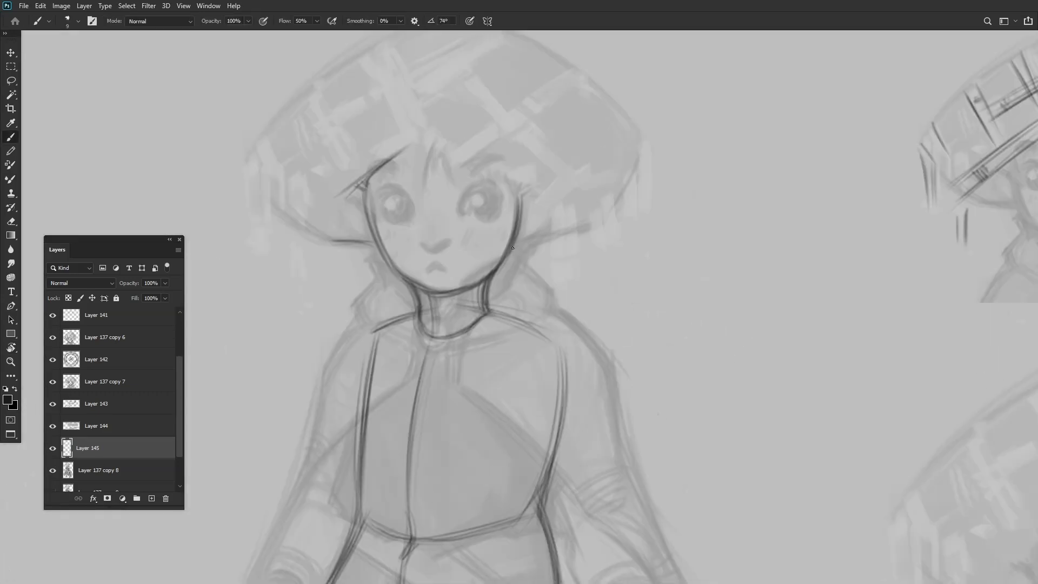
mouse_move(588, 215)
mouse_down()
mouse_move(498, 65)
mouse_move(346, 195)
mouse_move(448, 81)
mouse_up()
scroll(398, 170, up, 3)
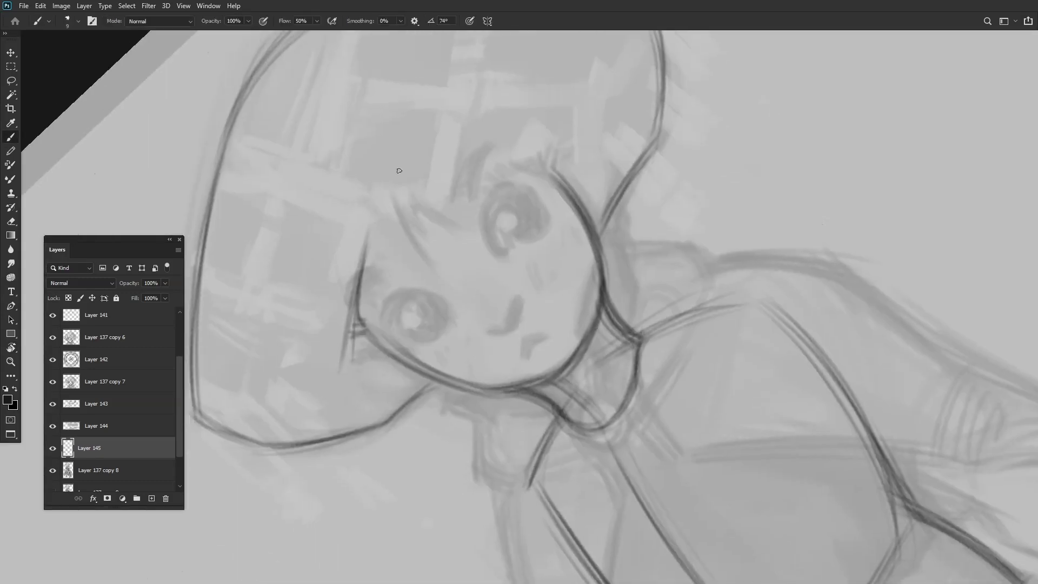
Sketch the cap's lower edge over the brow, both ears and the pointed hair locks on the forehead.
mouse_move(398, 170)
mouse_down()
mouse_move(508, 181)
mouse_move(546, 162)
mouse_move(441, 168)
mouse_up()
key(r)
key(b)
scroll(441, 169, down, 3)
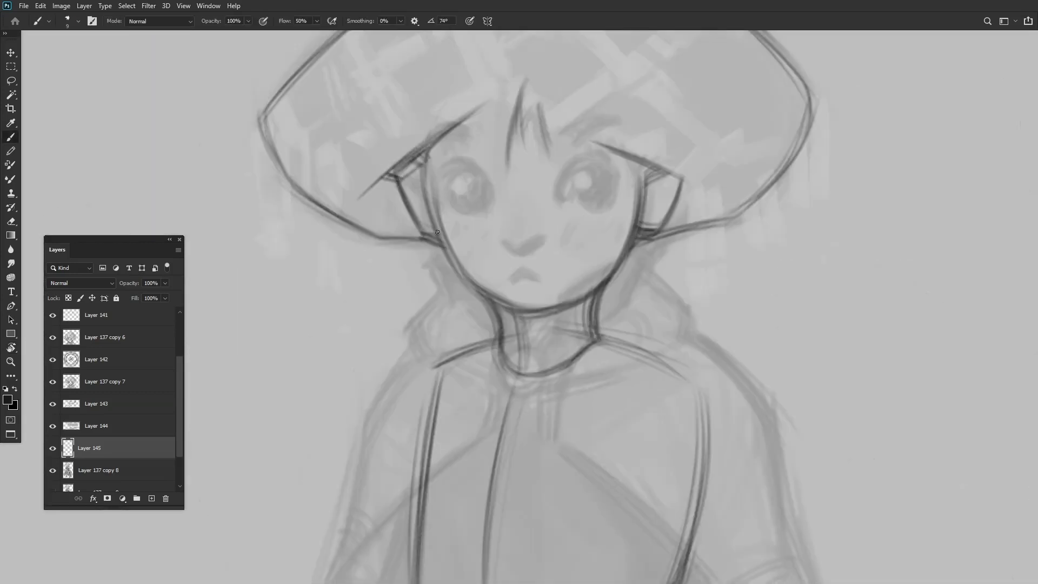
mouse_move(528, 290)
mouse_down()
mouse_move(522, 241)
mouse_move(653, 86)
mouse_move(487, 162)
mouse_up()
click(53, 470)
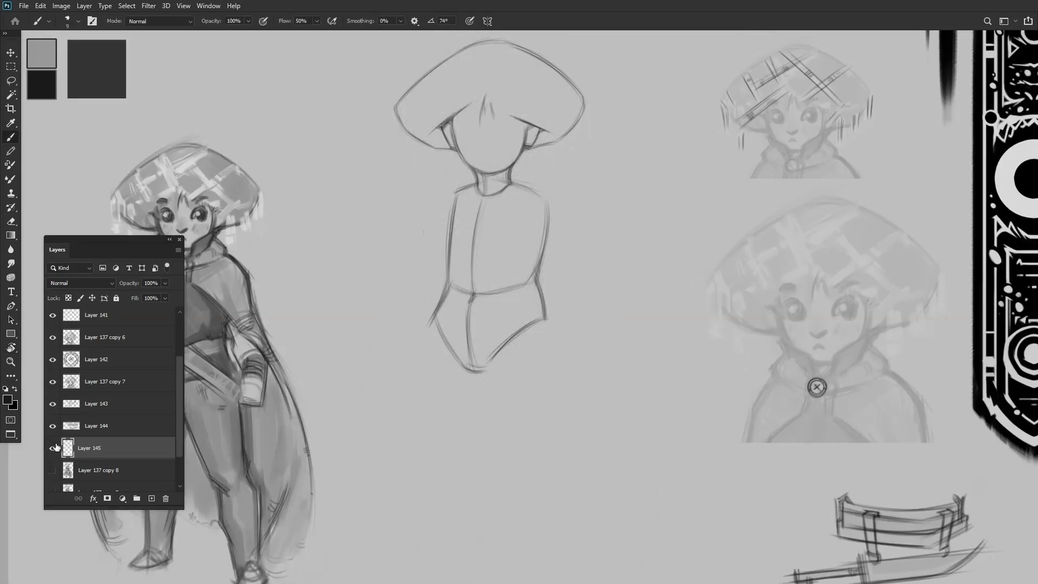
With the reference hidden, reinforce the cap outline and sketch curved contour lines inside both of its sides.
scroll(460, 81, up, 5)
key(r)
mouse_move(413, 194)
mouse_down()
mouse_move(579, 139)
mouse_move(434, 174)
mouse_up()
key(Escape)
scroll(378, 141, up, 2)
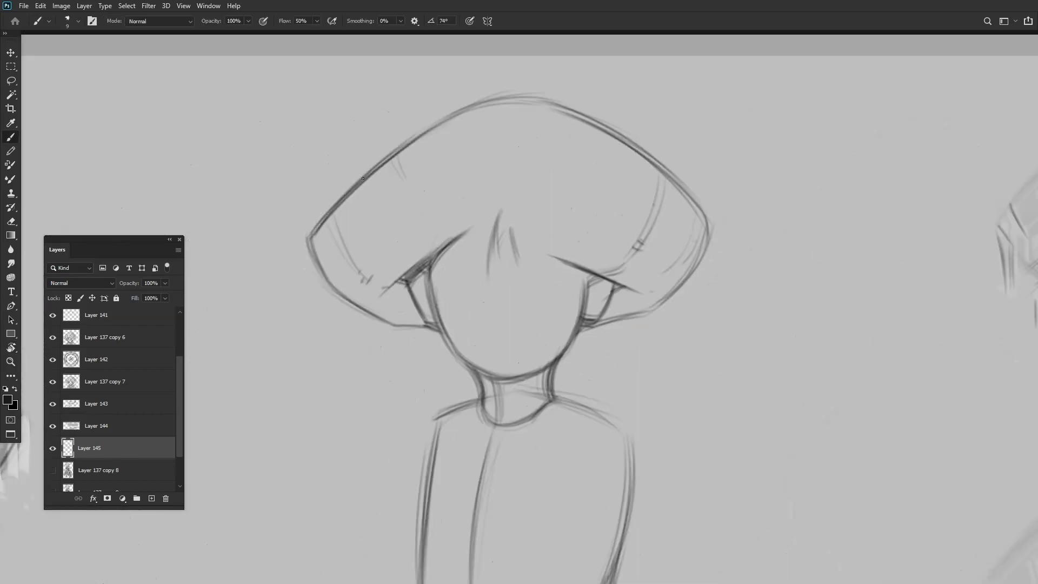
scroll(602, 122, down, 4)
scroll(610, 177, up, 5)
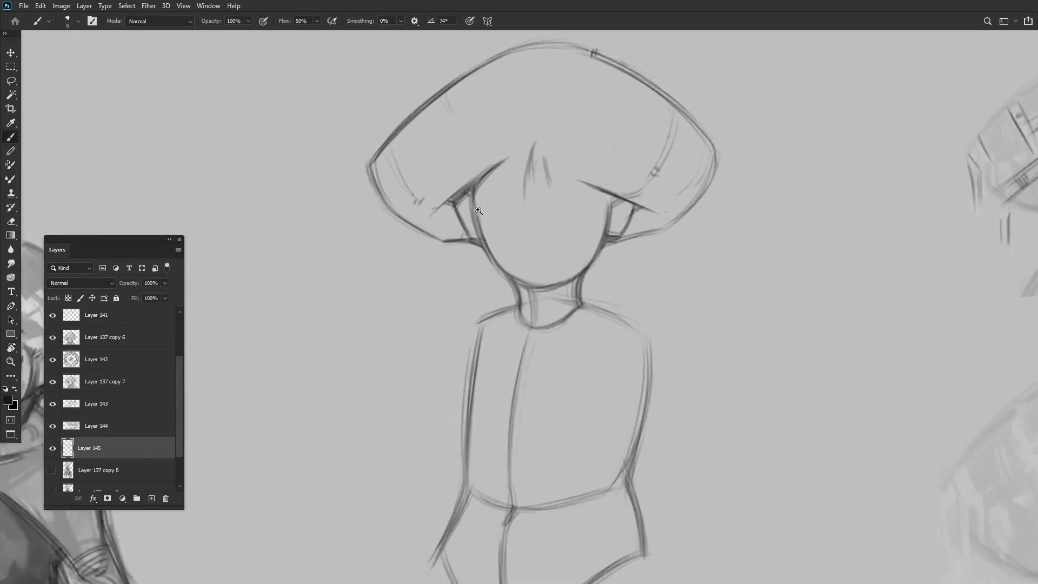
Darken the inner ear lines and add short accents along the cap's brim above the face.
scroll(358, 218, down, 2)
scroll(440, 220, up, 2)
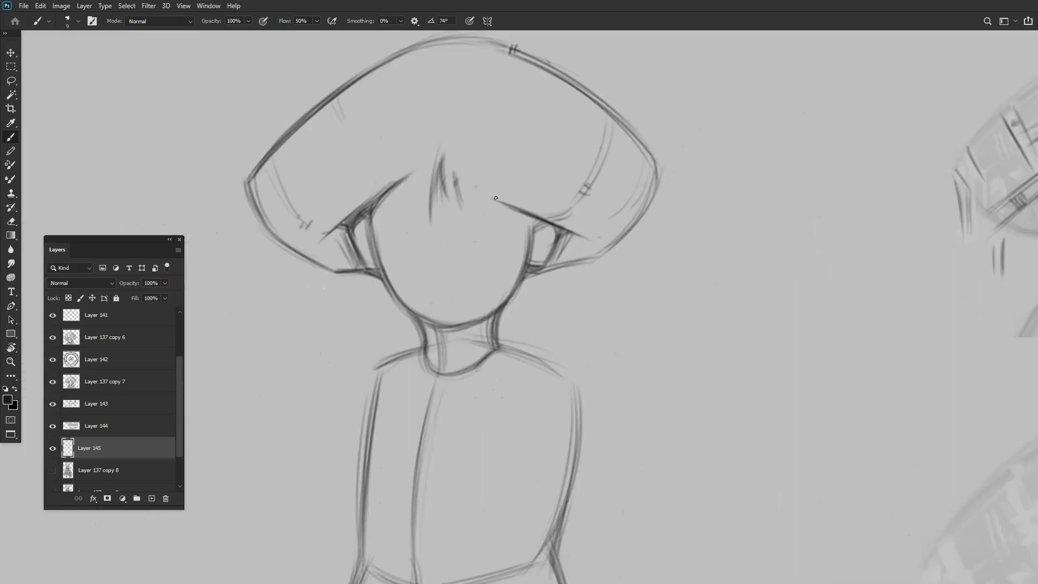
scroll(486, 195, down, 3)
scroll(545, 168, up, 2)
scroll(544, 168, up, 1)
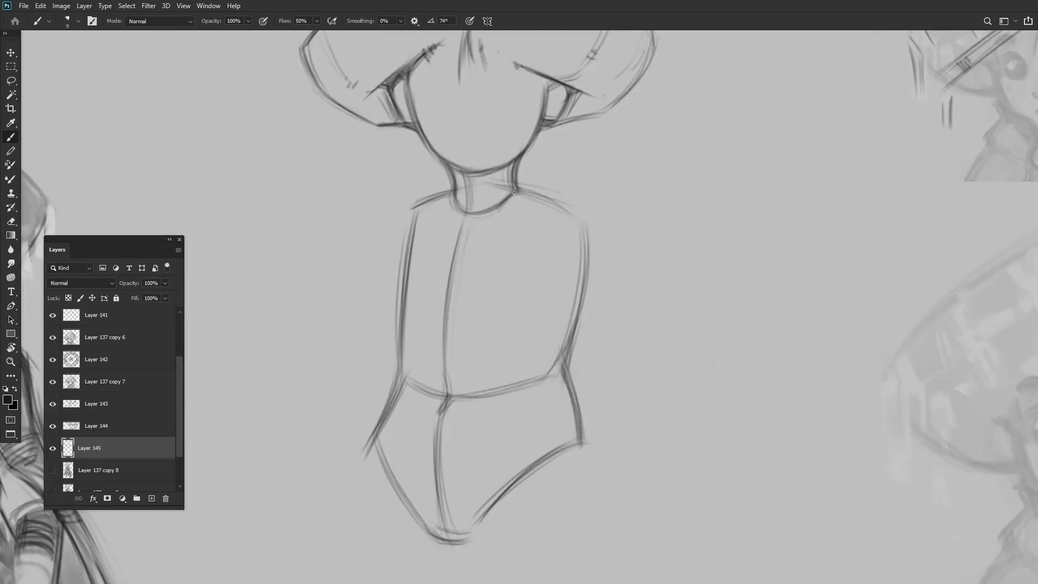
Trace the inner and outer contours of both legs from the hips down to the ankles over the reference figure.
scroll(486, 271, down, 3)
scroll(450, 361, up, 2)
scroll(450, 360, up, 1)
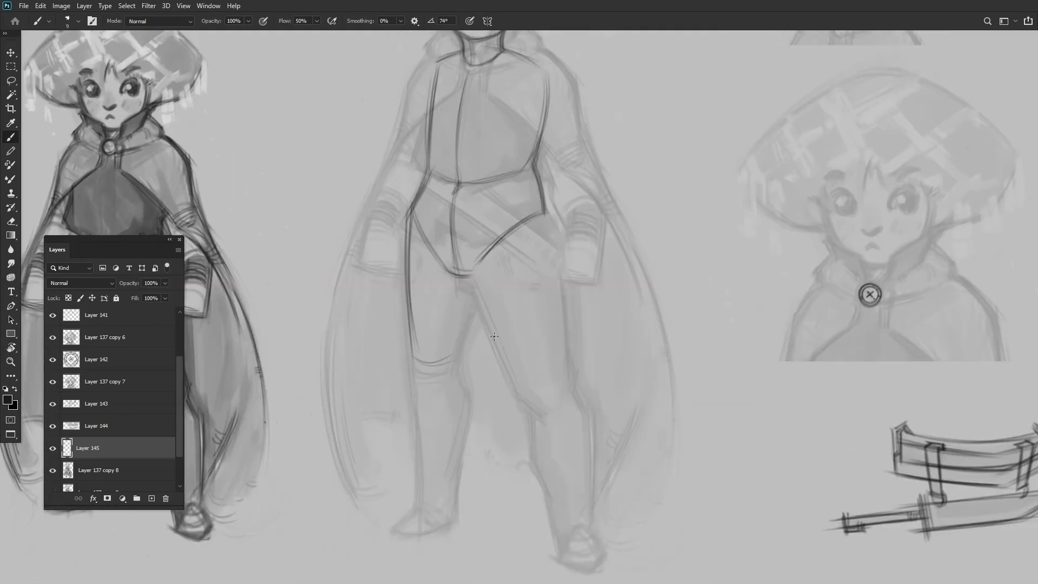
drag(494, 336, 545, 270)
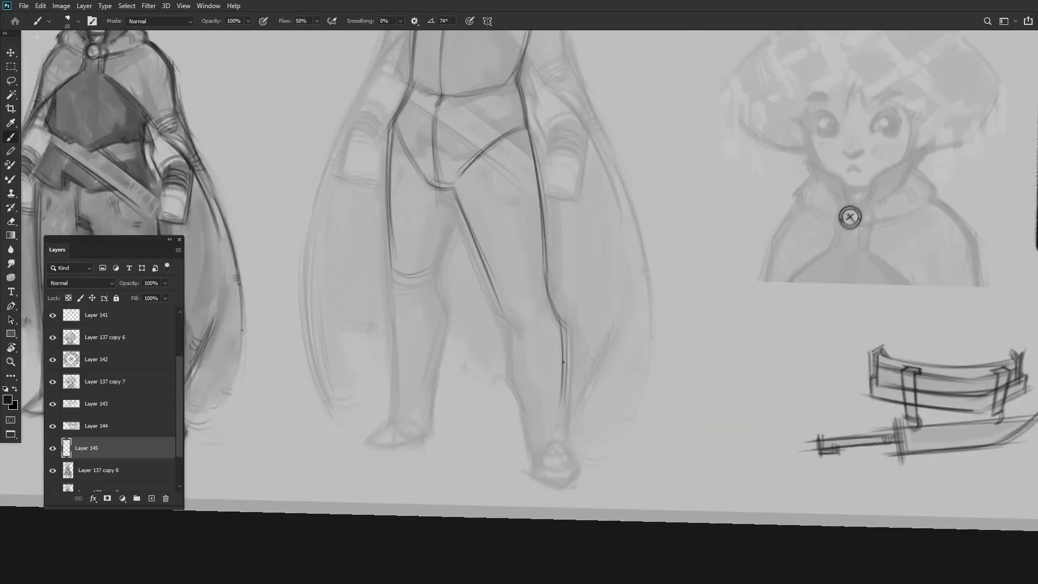
drag(530, 443, 549, 486)
drag(475, 252, 450, 328)
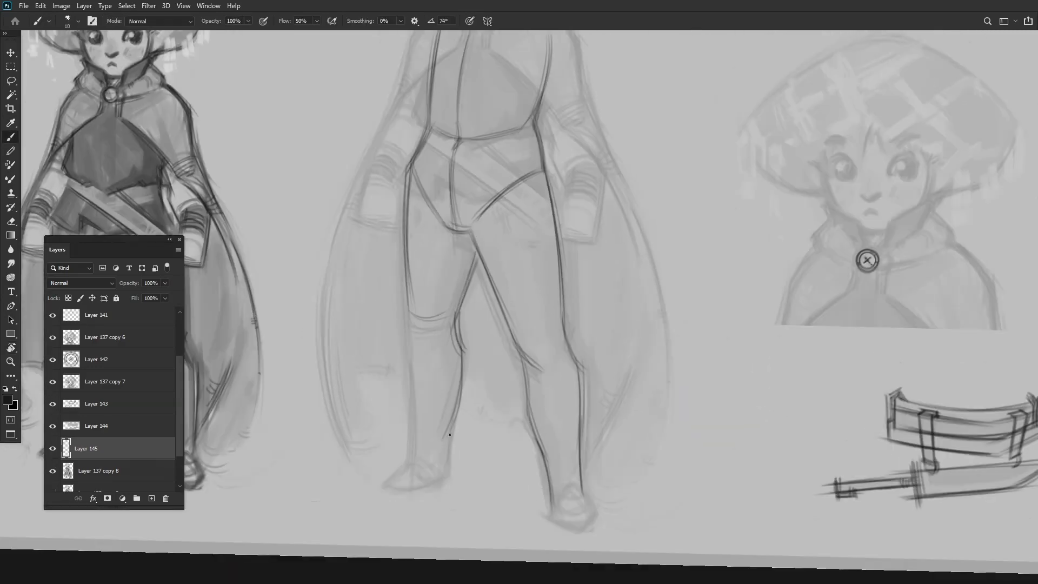
drag(450, 434, 461, 385)
mouse_move(460, 385)
mouse_down()
mouse_move(411, 302)
mouse_move(529, 244)
mouse_move(484, 219)
mouse_move(521, 181)
mouse_move(487, 259)
mouse_move(493, 301)
mouse_move(456, 310)
mouse_up()
click(53, 470)
key(ctrl+0)
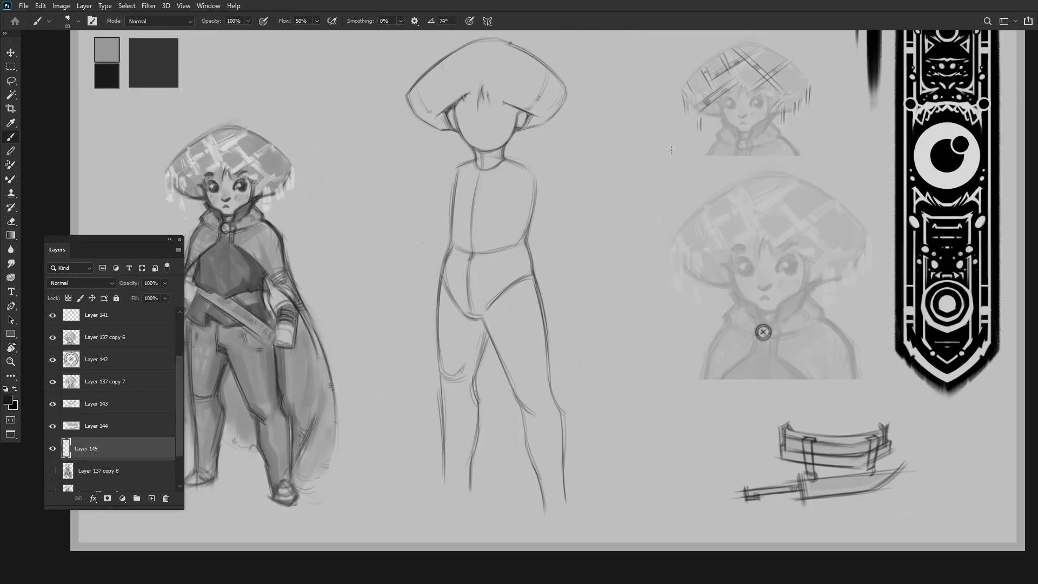
Sketch the ankles and the outlines of both feet at the ends of the legs.
scroll(671, 150, down, 3)
scroll(476, 364, up, 3)
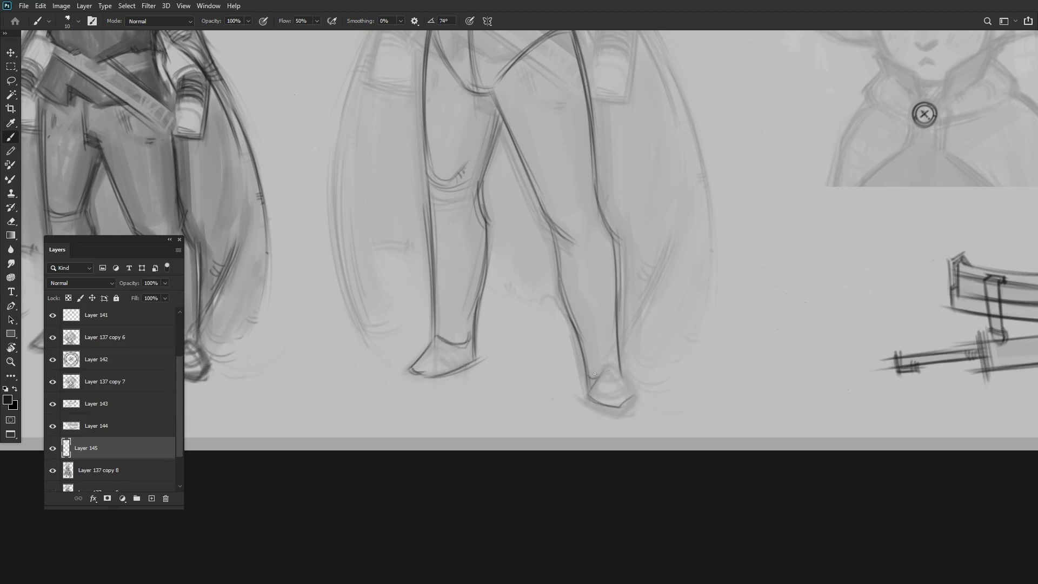
scroll(486, 324, up, 3)
drag(486, 324, 557, 406)
scroll(528, 232, down, 3)
scroll(556, 405, up, 3)
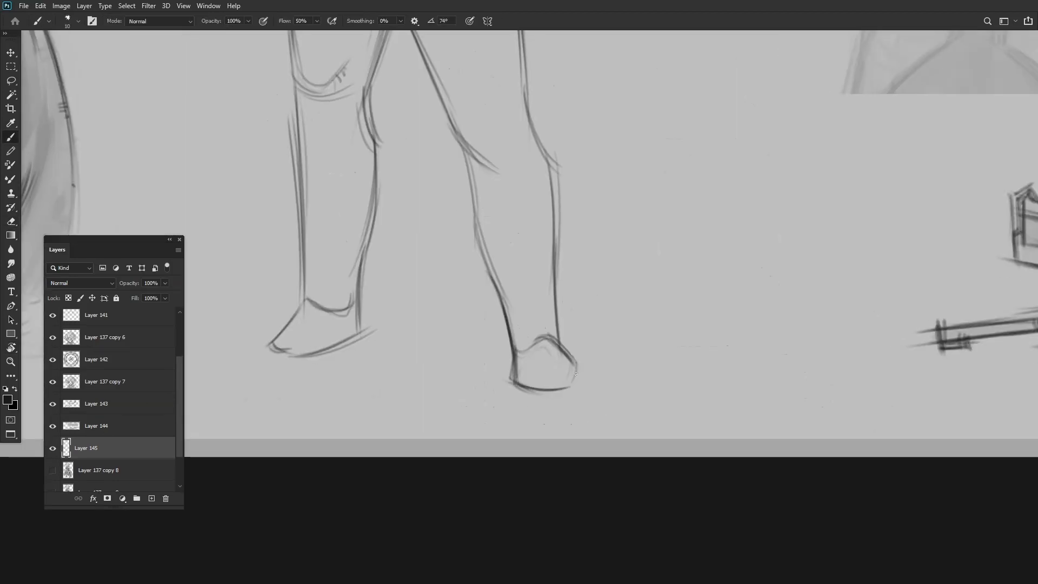
Refine both feet with firmer soles, heel lines and curved lines across the insteps, checking them in a mirrored view.
key(ctrl+0)
scroll(512, 322, up, 5)
drag(433, 332, 462, 340)
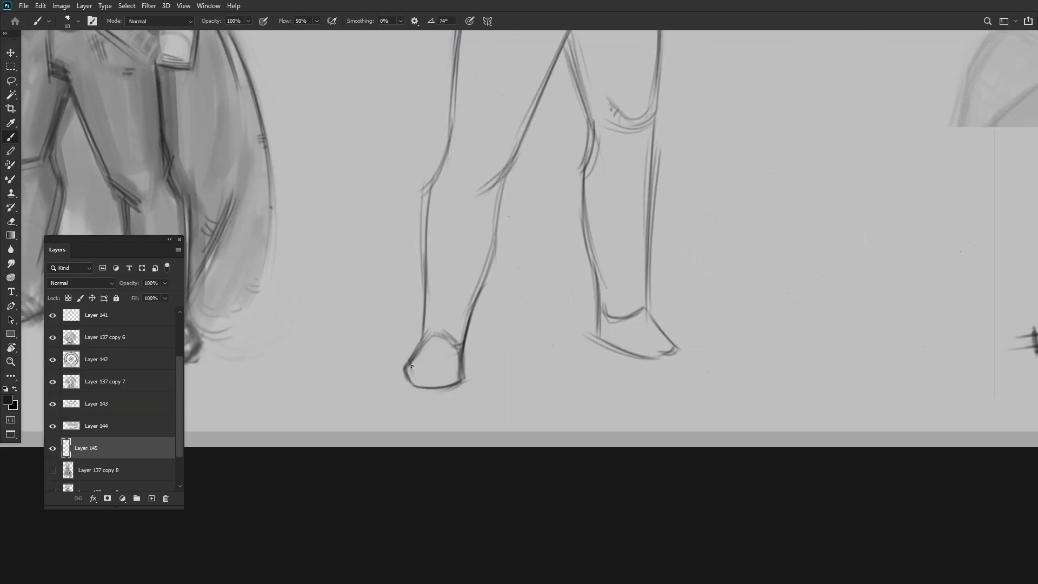
scroll(456, 350, up, 2)
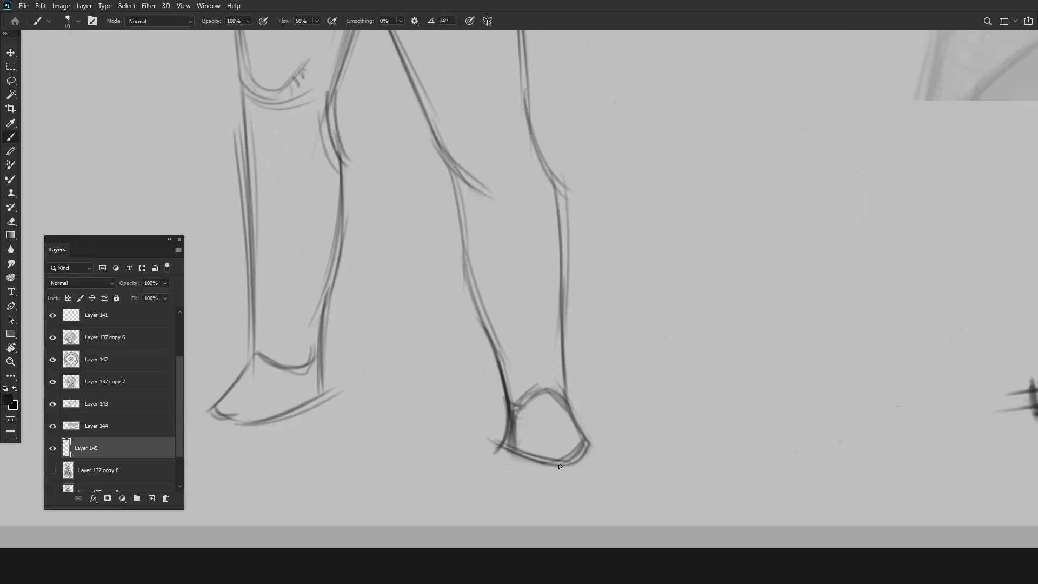
drag(555, 422, 516, 402)
scroll(376, 404, left, 3)
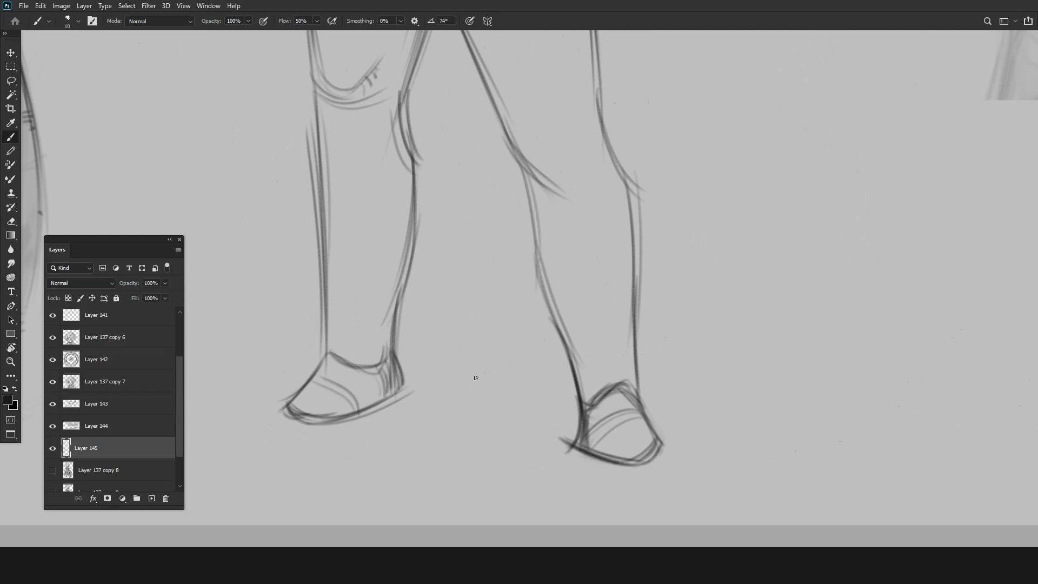
Rotate the canvas and strengthen the contours of the hips and thighs on the body sketch.
scroll(476, 378, down, 5)
scroll(528, 375, up, 2)
drag(625, 174, 542, 208)
scroll(542, 209, up, 2)
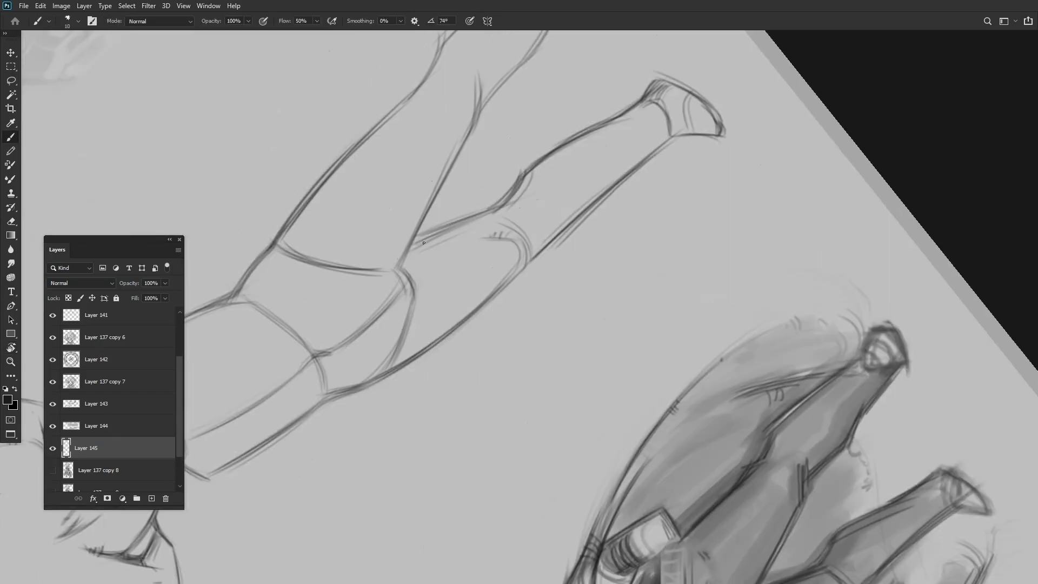
drag(423, 243, 565, 196)
scroll(564, 195, up, 2)
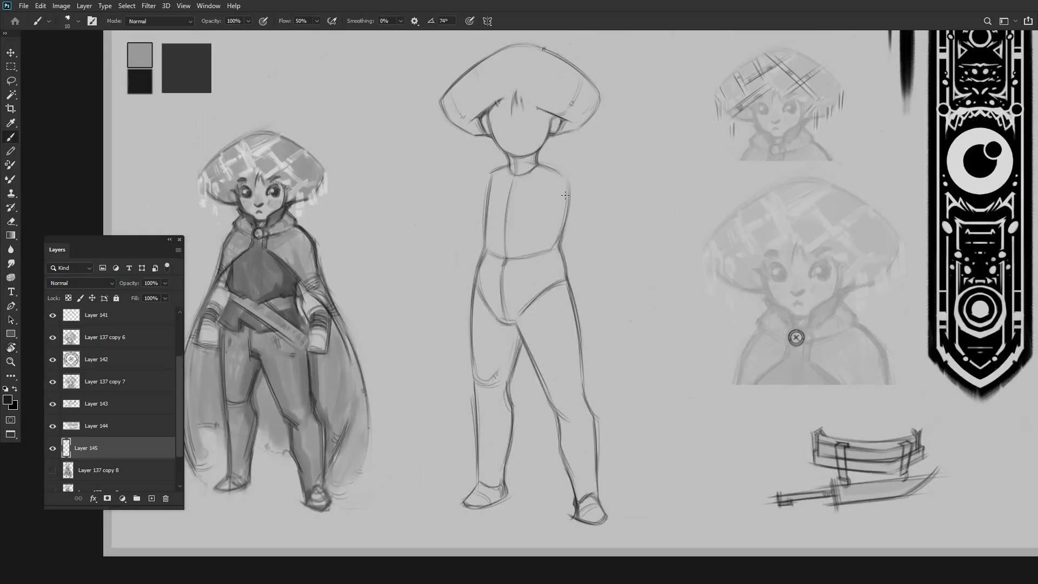
Add a new layer and trace both arms from shoulder to hand over the reference, including the elbow curve and hand blocks.
scroll(473, 201, up, 4)
key(ctrl+shift+alt+n)
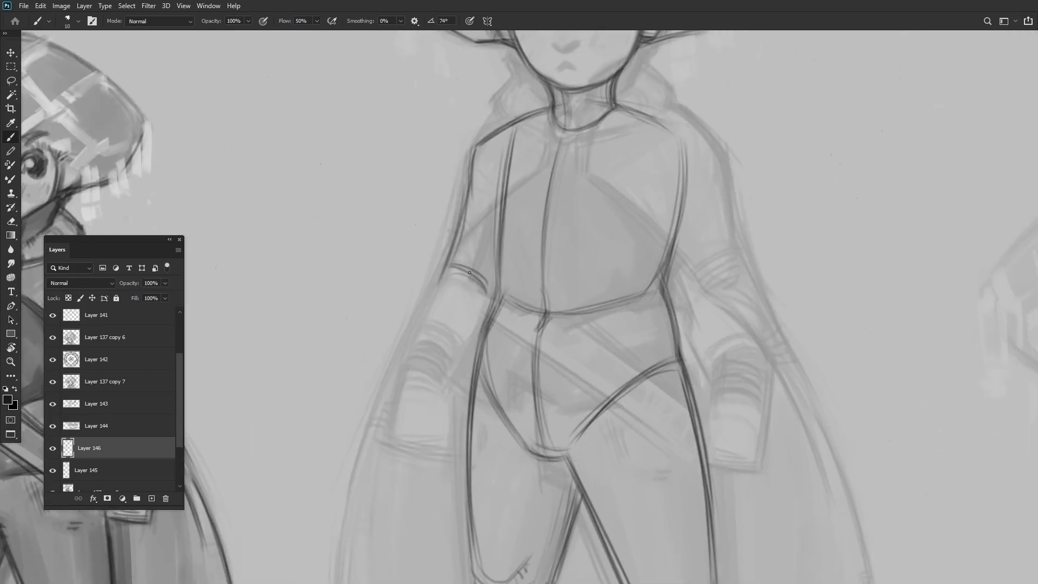
scroll(469, 273, down, 2)
scroll(454, 389, up, 2)
scroll(458, 329, down, 1)
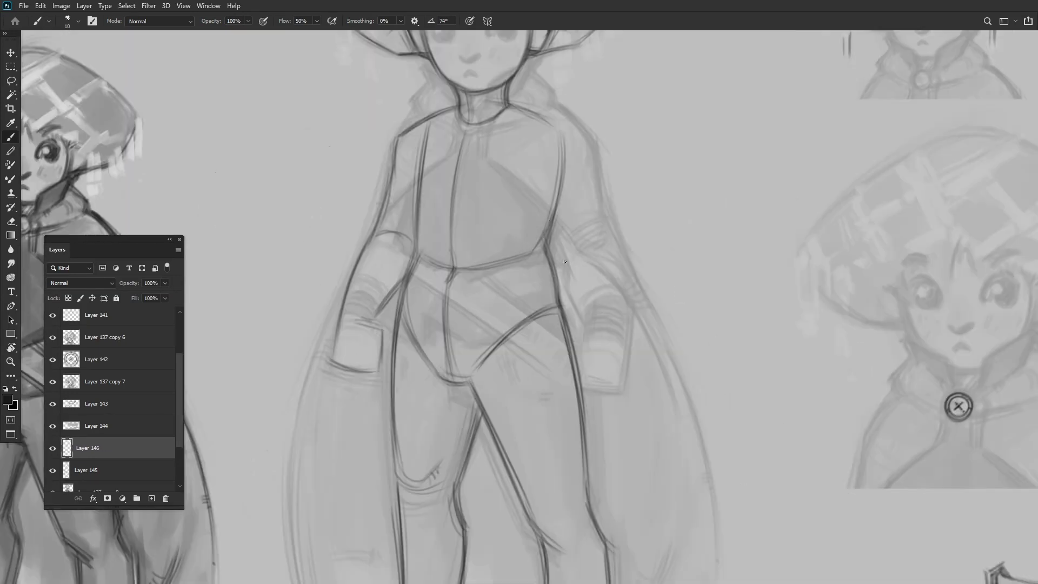
drag(574, 127, 530, 261)
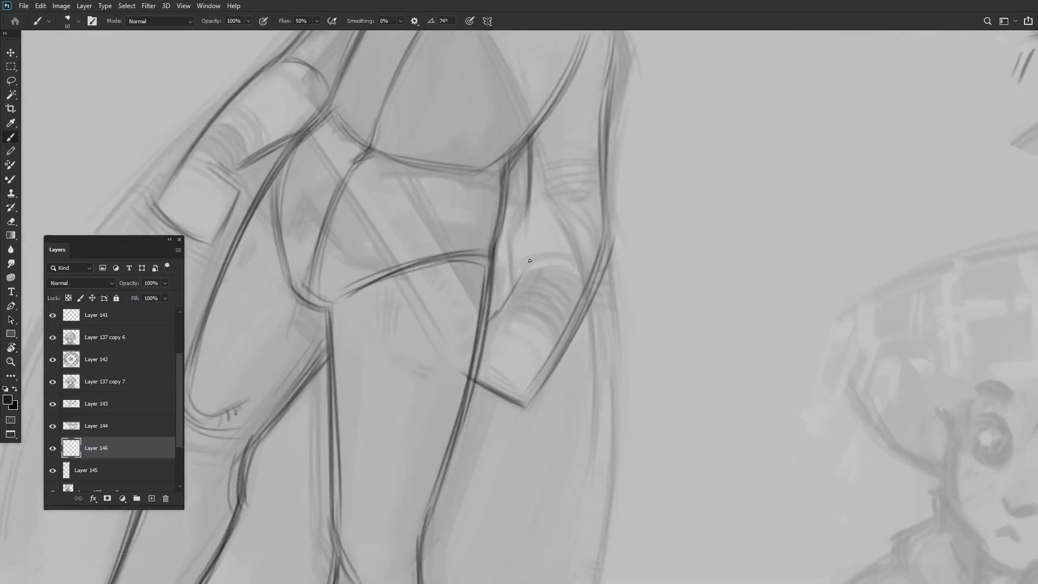
scroll(522, 119, down, 3)
scroll(505, 191, up, 3)
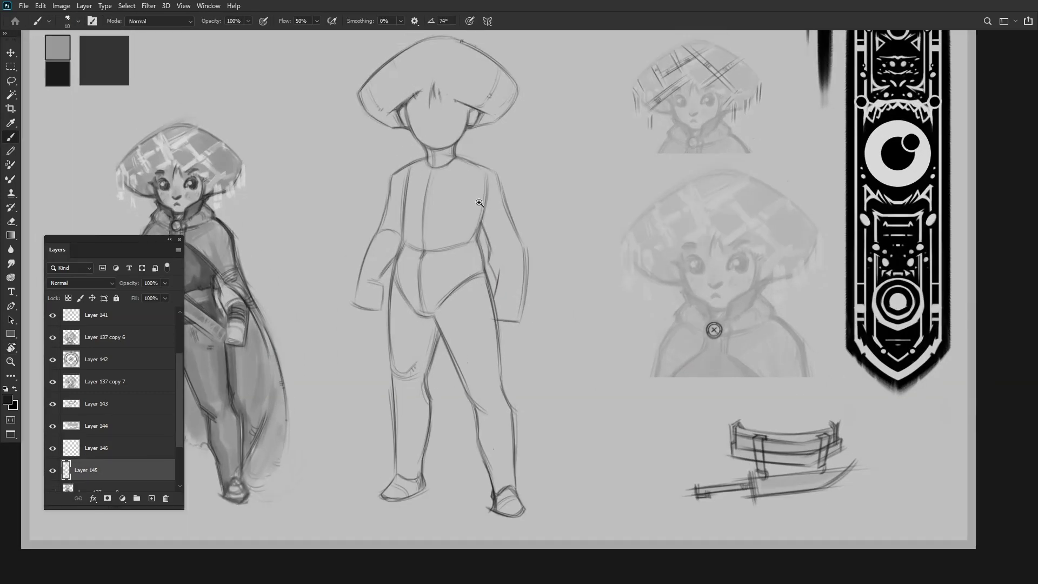
Merge the arm sketch layer into the body sketch layer.
scroll(233, 491, down, 3)
key(ctrl+e)
scroll(452, 283, up, 3)
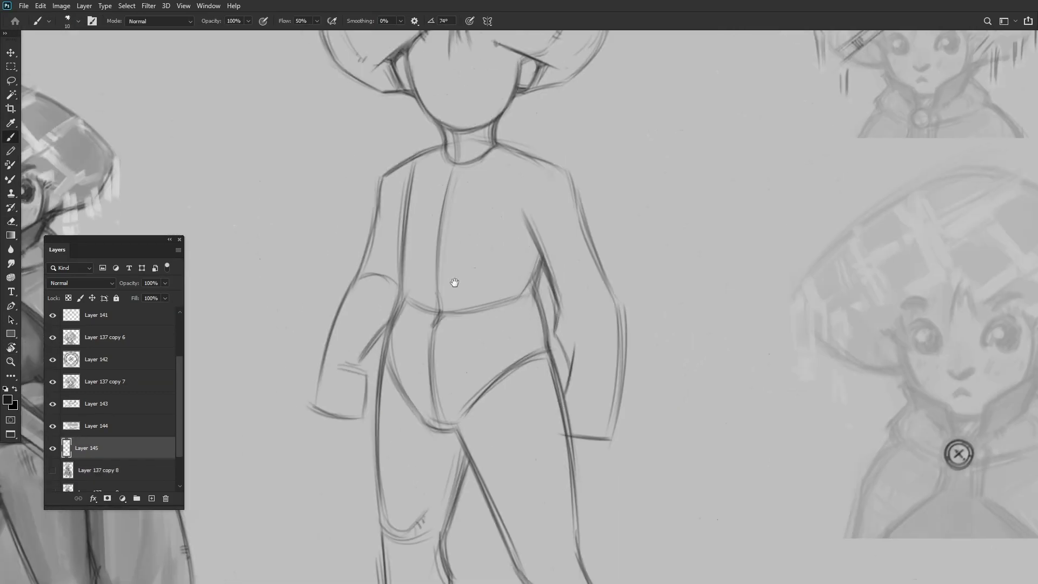
Sketch the armpit folds where both arms meet the chest and refine the inner arm and elbow lines.
drag(452, 282, 514, 259)
scroll(520, 269, up, 2)
scroll(519, 269, down, 3)
scroll(487, 189, up, 3)
drag(486, 189, 476, 233)
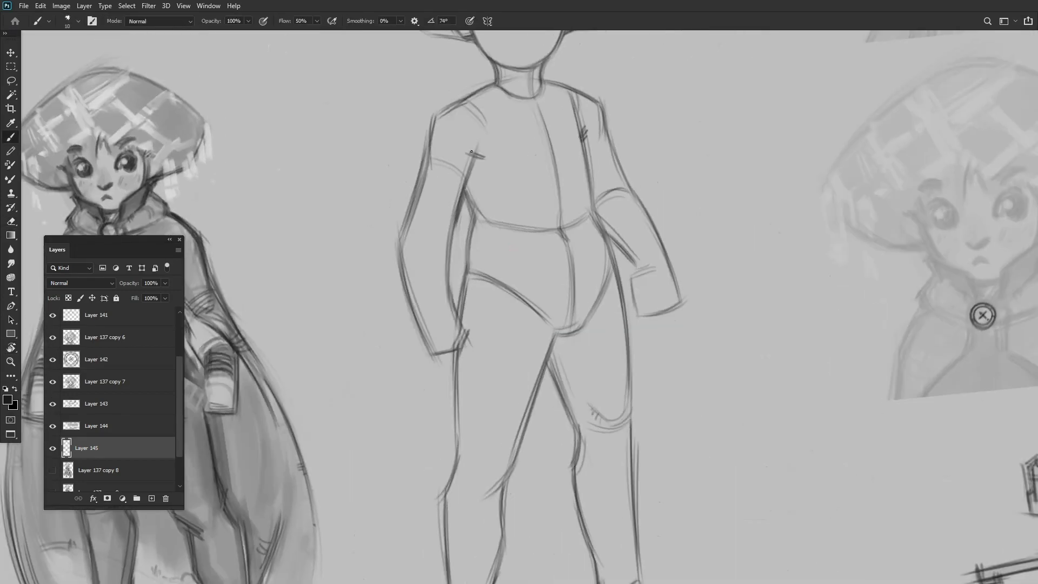
scroll(432, 271, down, 3)
scroll(403, 312, up, 3)
scroll(404, 312, down, 4)
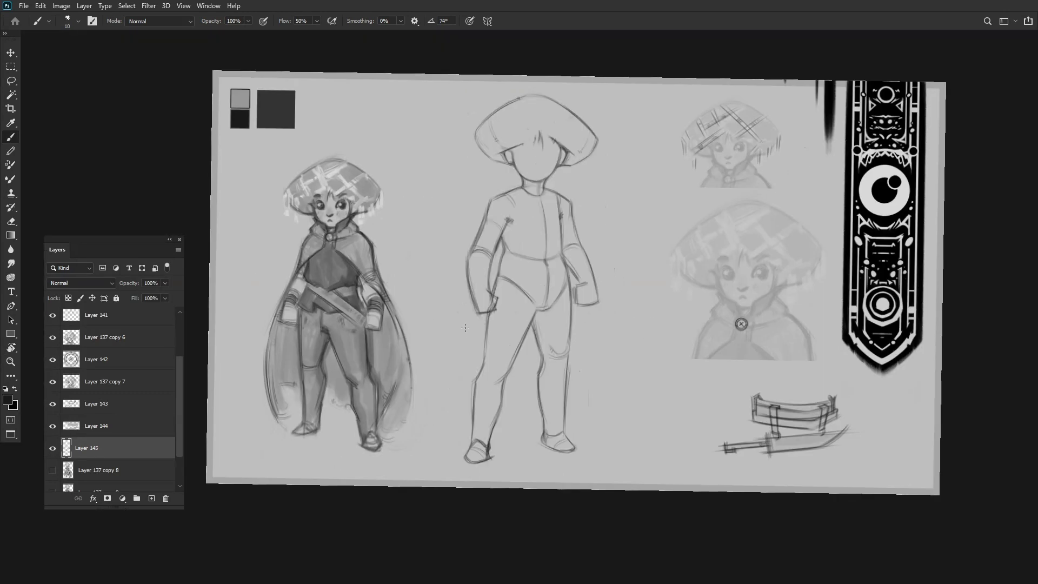
Erase the stray lines around the hands and redraw them as fists with wrist and elbow bands.
scroll(528, 258, up, 4)
key(e)
drag(522, 281, 535, 308)
scroll(486, 244, down, 3)
scroll(469, 181, up, 3)
key(b)
scroll(469, 182, down, 4)
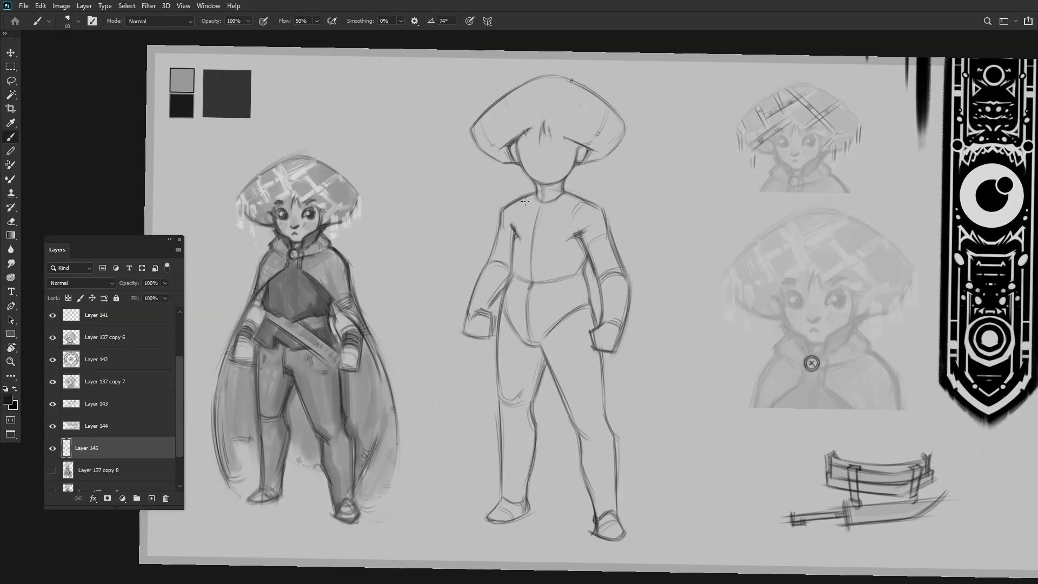
Duplicate the faded figure layer, hide the copy with a black mask and paint the face back in.
click(98, 470)
key(ctrl+j)
alt+click(107, 498)
scroll(486, 178, up, 4)
drag(476, 162, 493, 171)
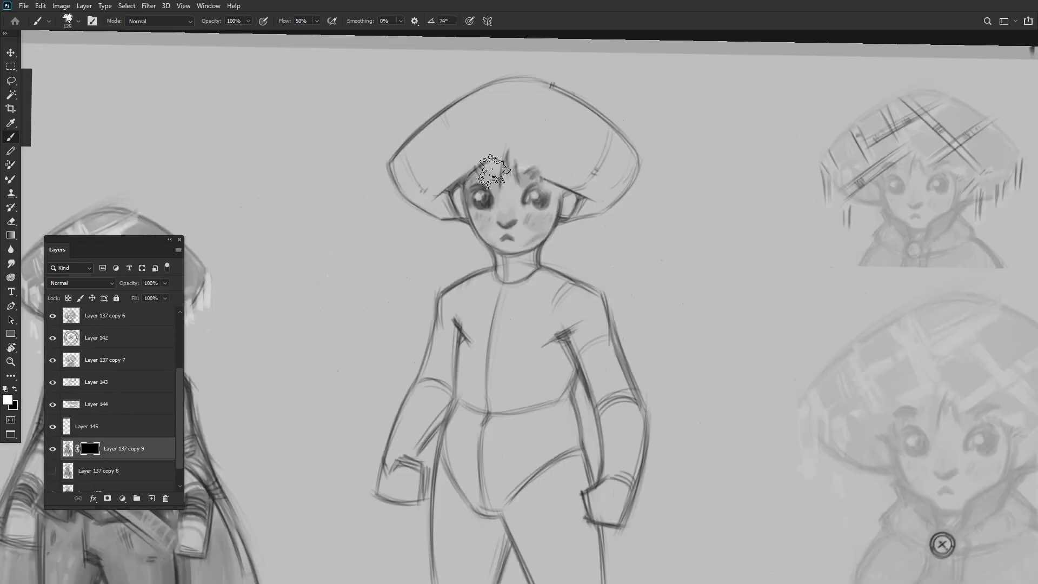
Move the masked copy above the body sketch and reveal its collar, button and one cape shoulder with a larger brush.
scroll(493, 171, down, 4)
scroll(497, 216, up, 3)
key(])
key(])
key(])
drag(471, 260, 562, 265)
drag(108, 448, 109, 421)
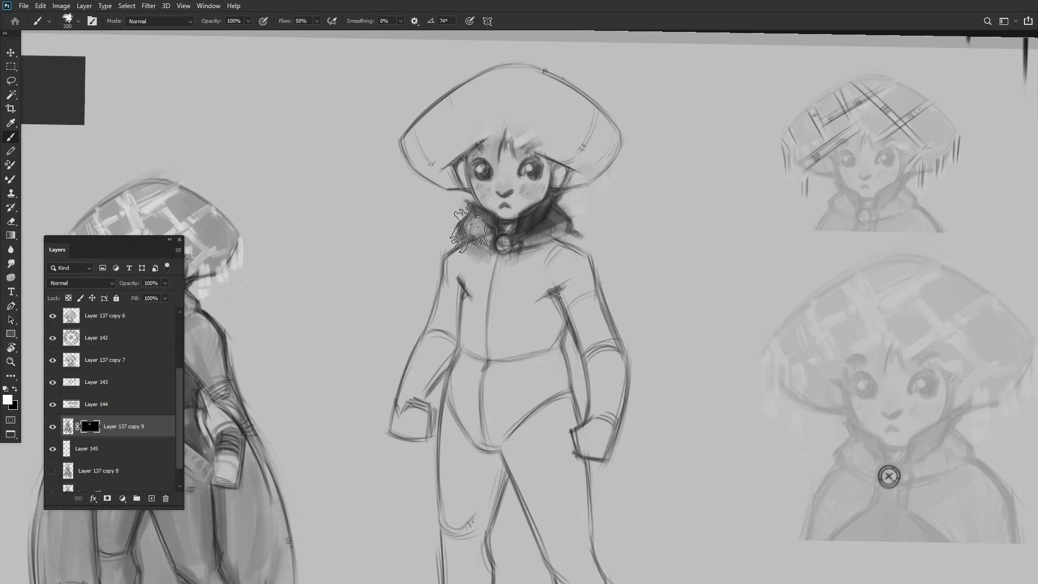
scroll(567, 173, down, 3)
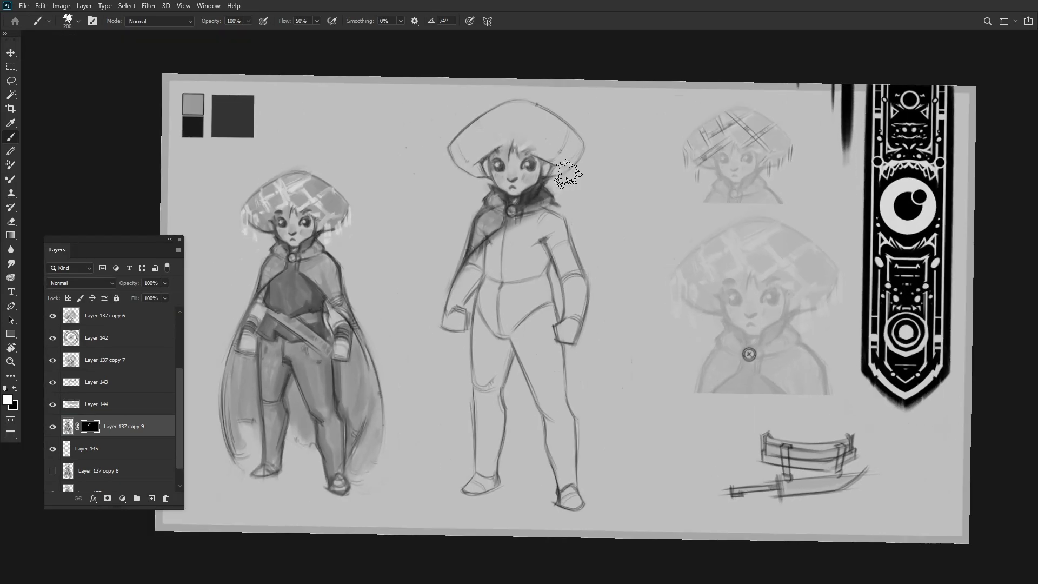
Create a new layer above the masked figure copy and shrink the brush to a fine size for line work.
key(ctrl+shift+alt+n)
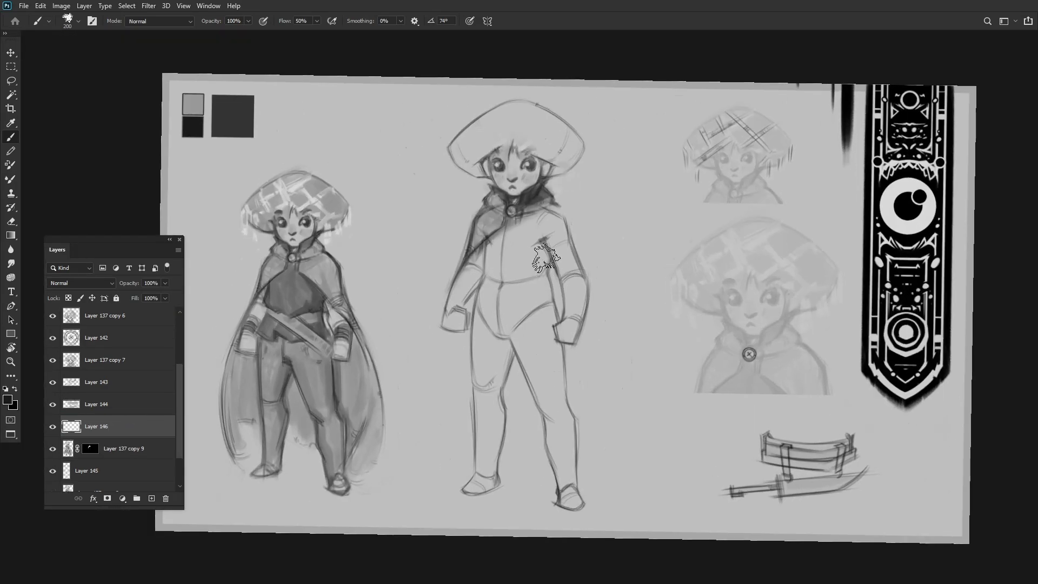
key([)
key([)
key([)
key([)
key([)
key([)
key([)
key([)
mouse_move(567, 173)
mouse_down()
mouse_move(486, 243)
mouse_move(449, 195)
mouse_up()
mouse_move(448, 195)
mouse_down()
mouse_move(362, 276)
mouse_move(313, 162)
mouse_move(421, 269)
mouse_up()
scroll(639, 288, down, 5)
scroll(540, 270, up, 3)
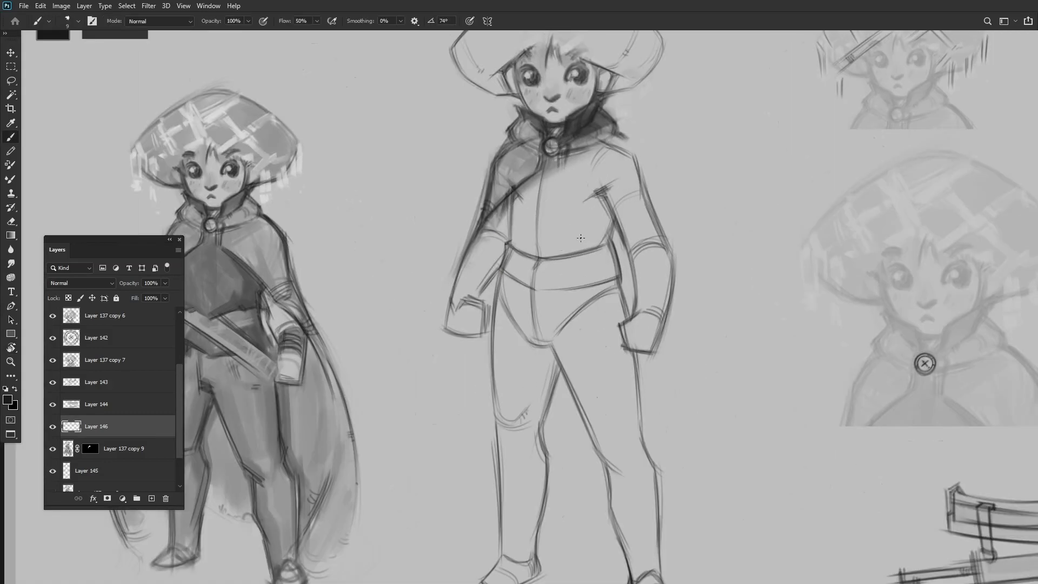
Place the new layer beneath the masked figure copy and fade the body sketch to serve as a guide.
drag(540, 270, 484, 268)
key(r)
key(Escape)
key(ctrl+0)
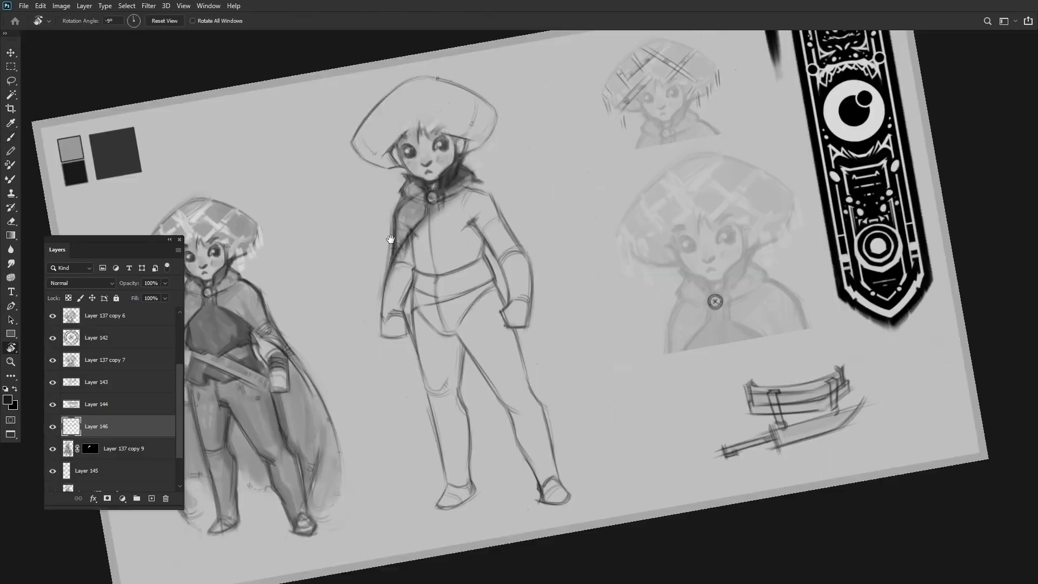
key(Delete)
click(101, 448)
key(ctrl+z)
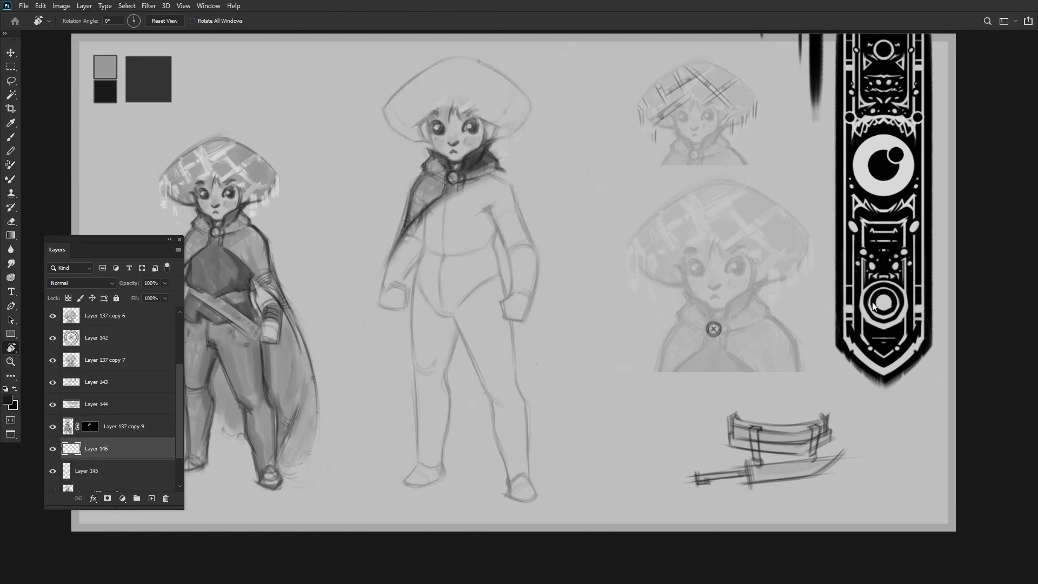
mouse_move(874, 306)
mouse_down()
mouse_move(756, 163)
mouse_move(540, 244)
mouse_up()
key(Escape)
key(b)
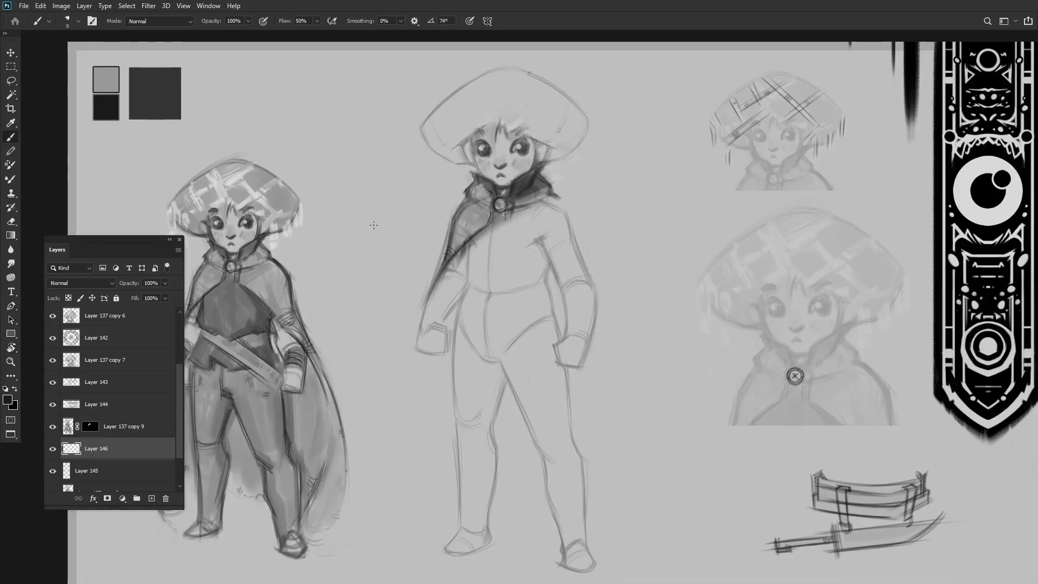
Fade the masked figure copy and sketch darker belt edges around the waist.
scroll(529, 327, up, 2)
key(r)
mouse_move(444, 182)
mouse_down()
mouse_move(506, 162)
mouse_move(549, 165)
mouse_up()
key(Escape)
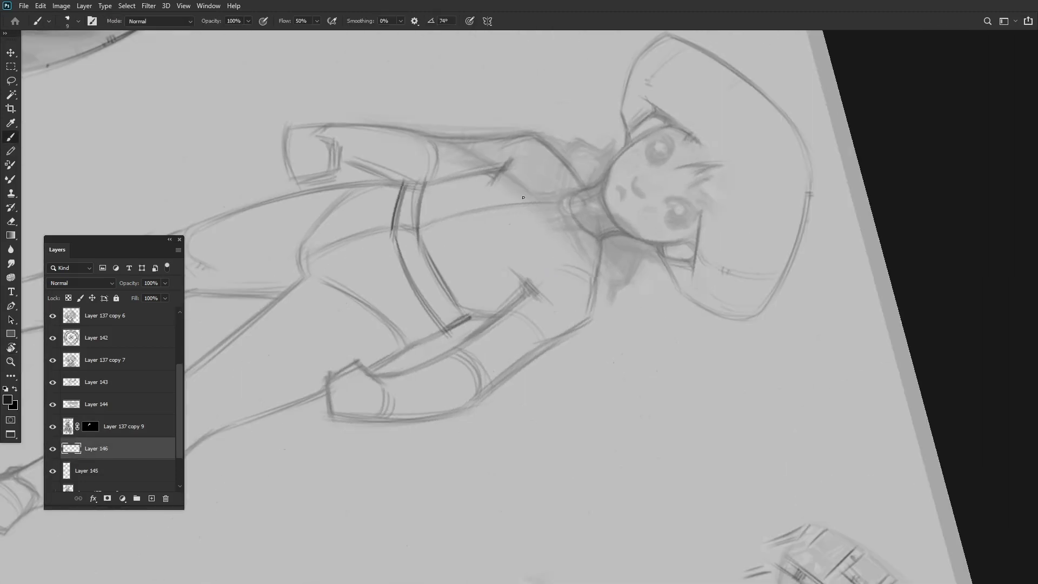
key(b)
drag(393, 280, 478, 214)
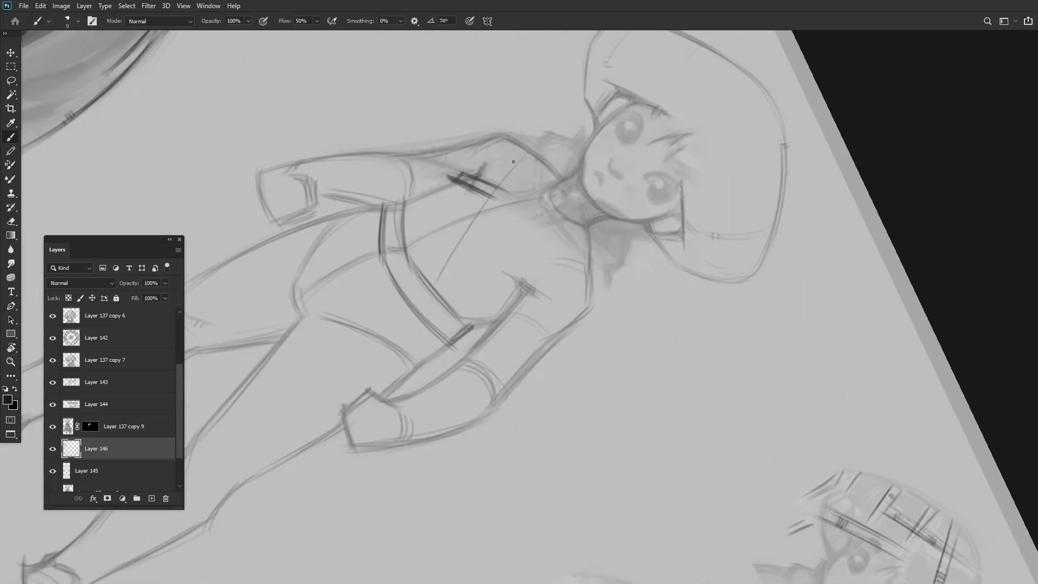
Sketch a wide diagonal strap from the shoulder across the chest, with an underarm strap joining it at a square loop.
drag(469, 270, 521, 290)
scroll(377, 248, up, 4)
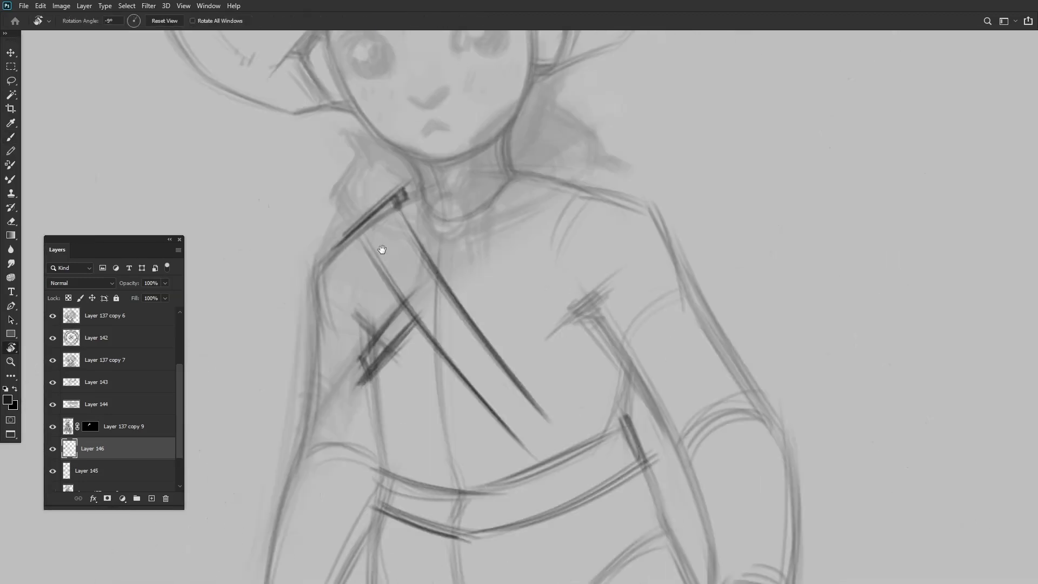
drag(514, 202, 546, 203)
drag(546, 203, 557, 233)
drag(557, 232, 436, 294)
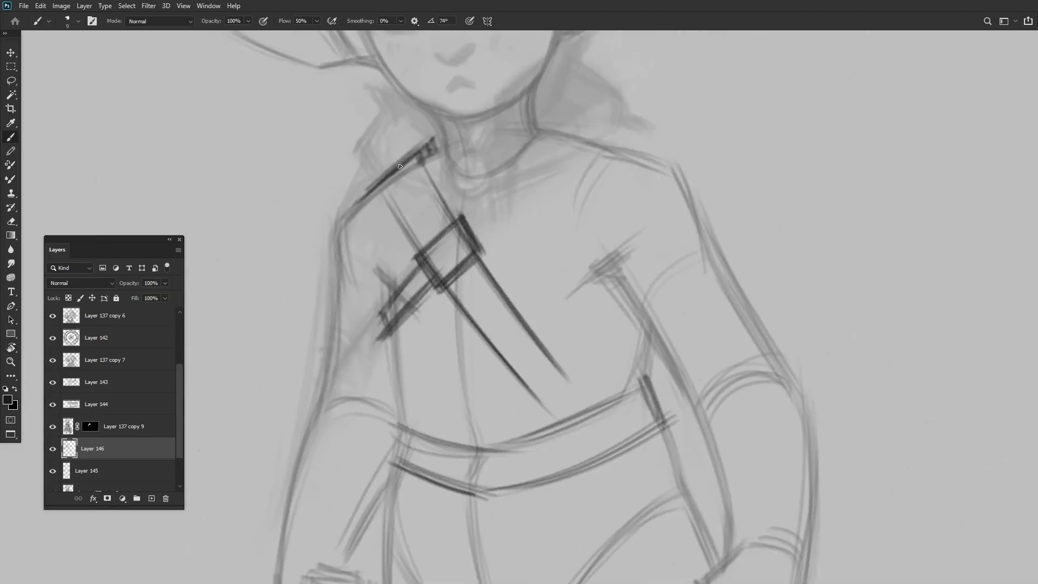
Sketch a folded loop around the belt where the diagonal chest strap meets it.
key(r)
scroll(517, 236, down, 3)
drag(455, 233, 474, 274)
key(b)
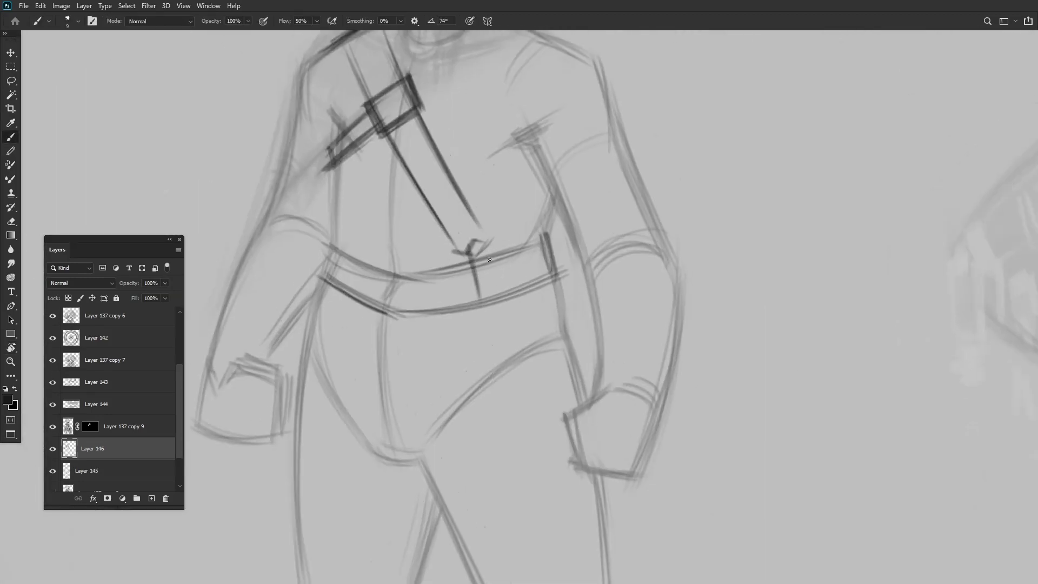
key(r)
drag(485, 319, 528, 290)
scroll(528, 290, up, 3)
key(b)
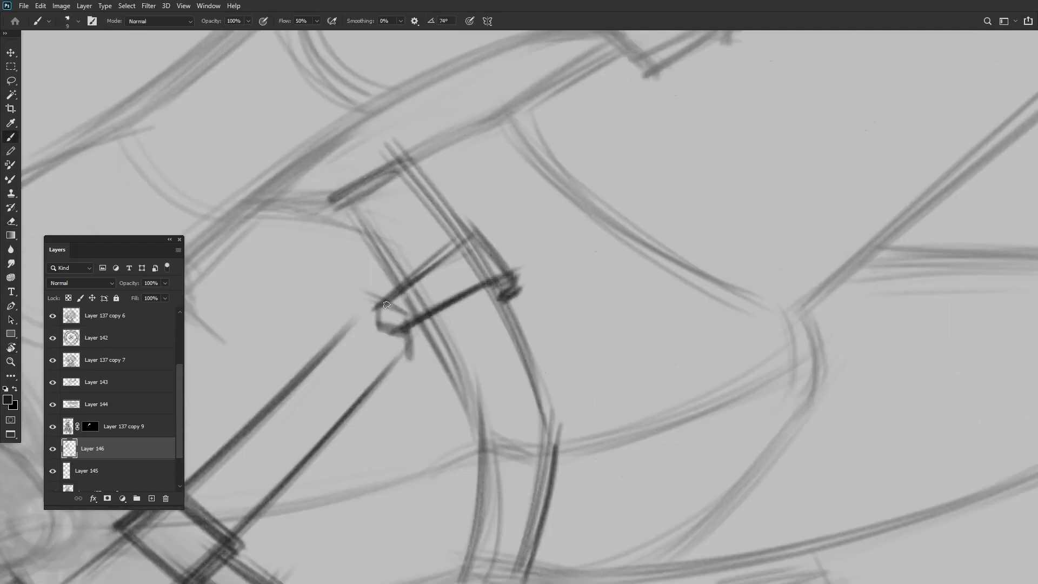
Refine the chest strap's edge with small notch details and tidy the belt lines beside it.
scroll(386, 305, down, 5)
scroll(469, 300, up, 5)
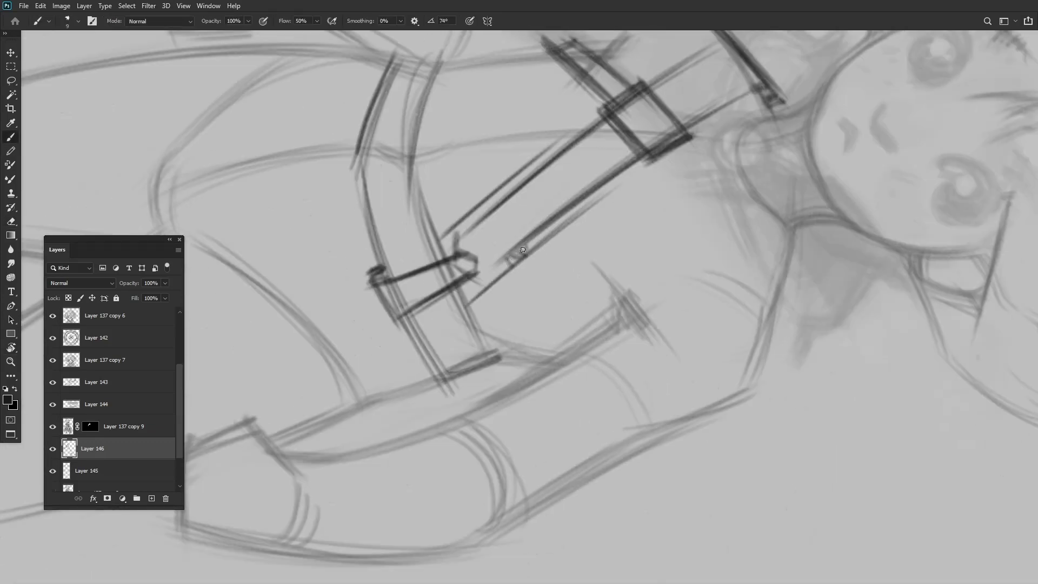
key(ctrl+0)
drag(521, 255, 518, 215)
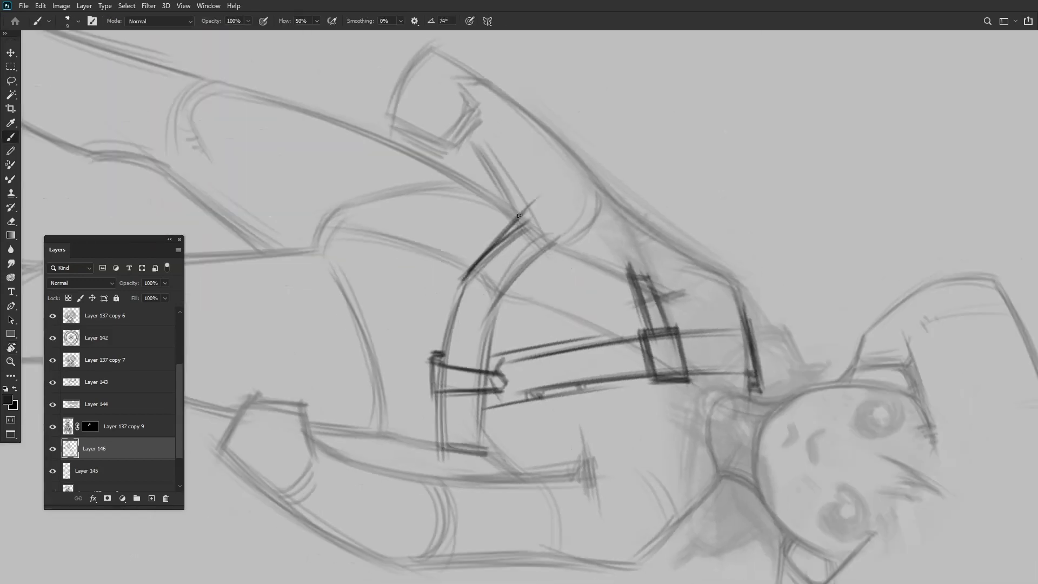
key(ctrl+0)
Draw the rectangular buckle and pointed strap end on the front of the belt.
scroll(479, 214, up, 5)
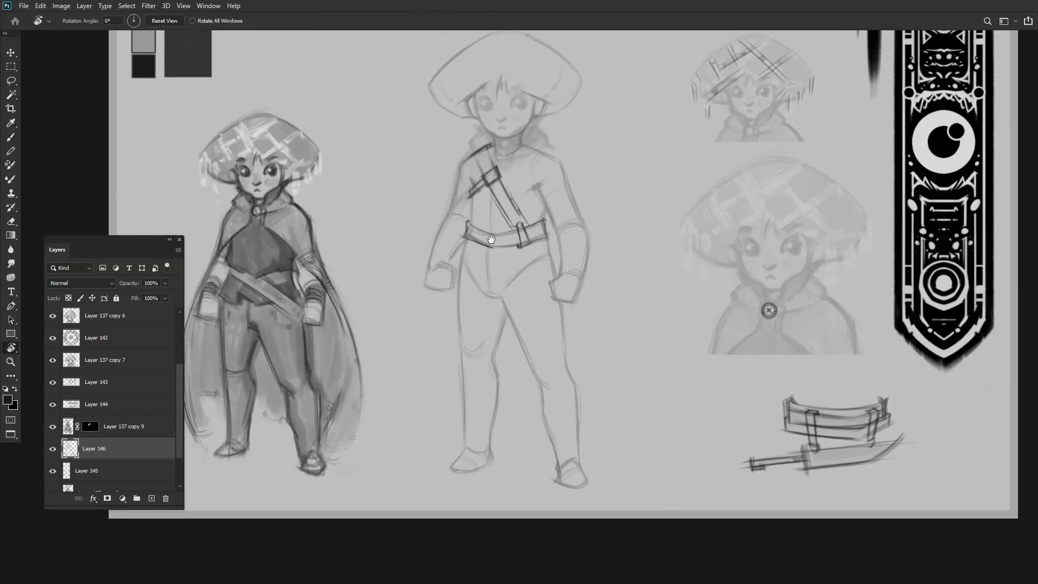
scroll(521, 221, down, 2)
drag(521, 221, 422, 253)
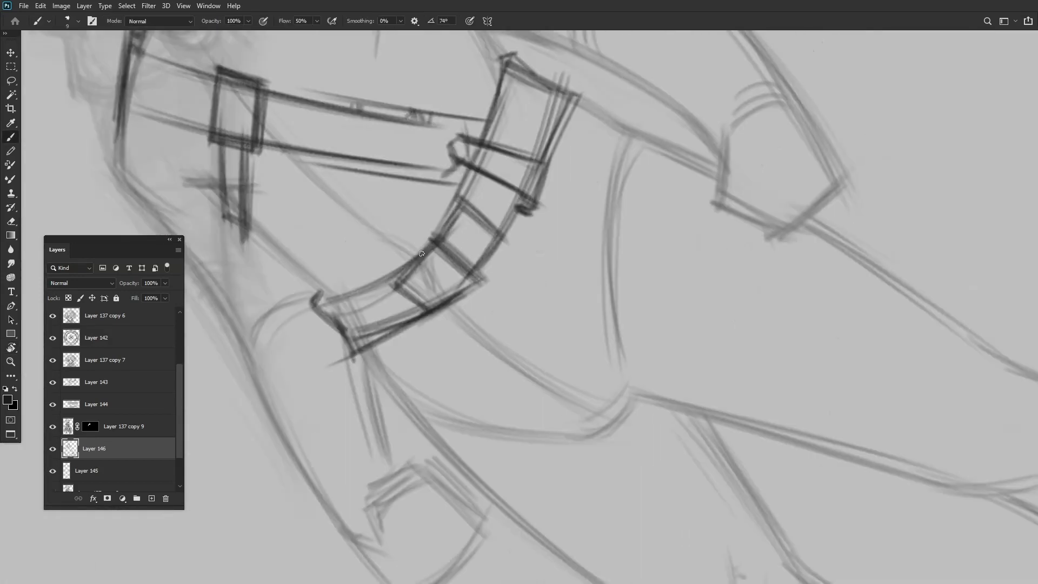
scroll(498, 217, down, 2)
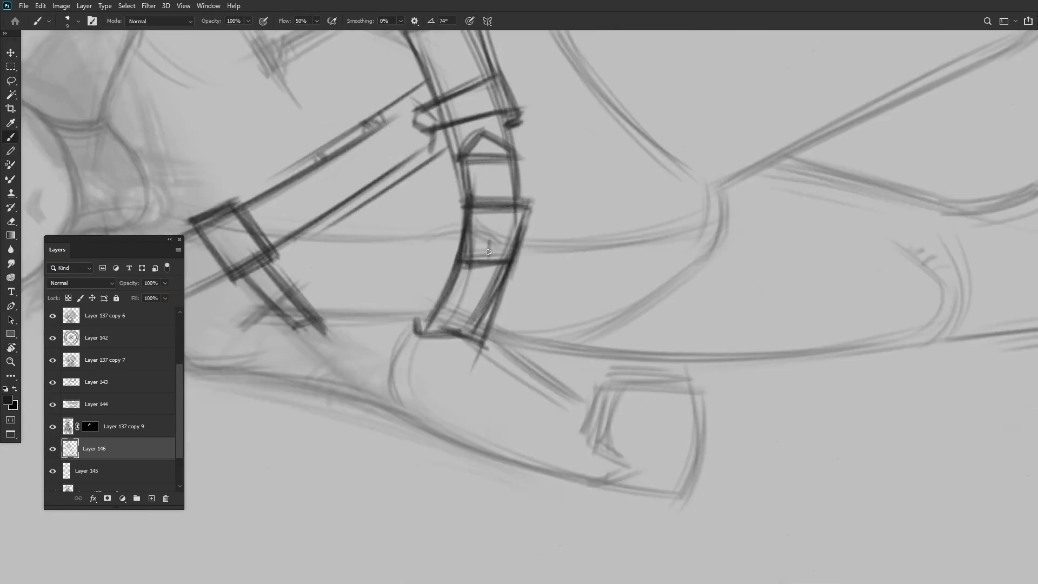
key(ctrl+0)
key(ctrl+z)
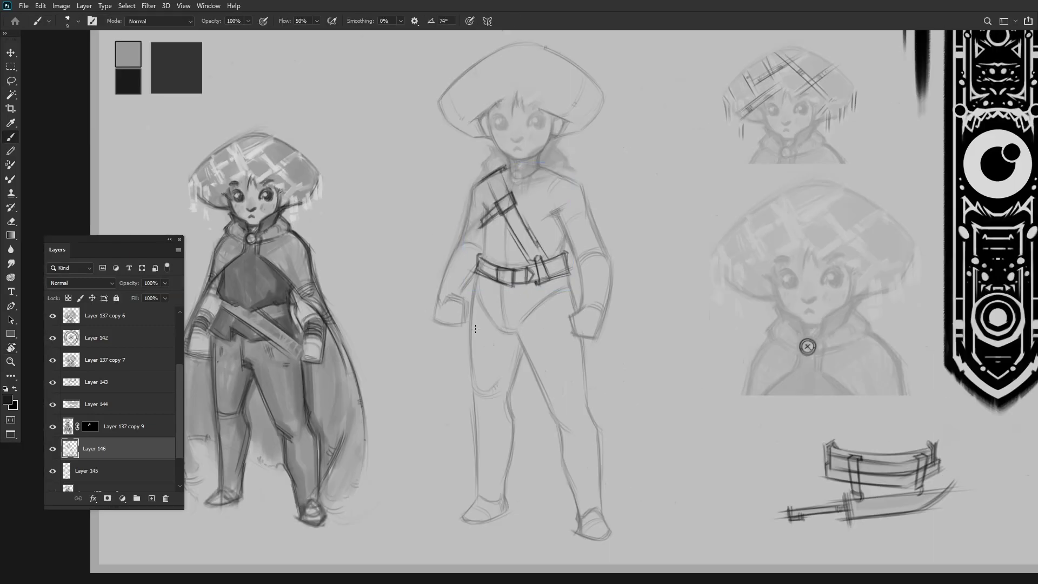
Reinforce the belt's outer contour and its folded end at the hip.
scroll(504, 259, up, 5)
drag(505, 259, 484, 222)
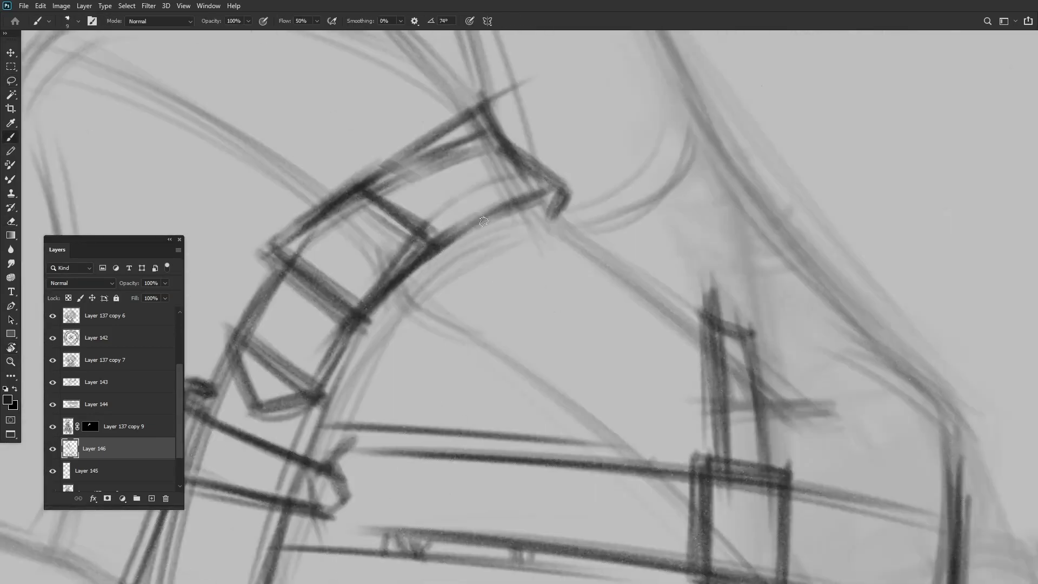
scroll(484, 222, down, 3)
key(ctrl+0)
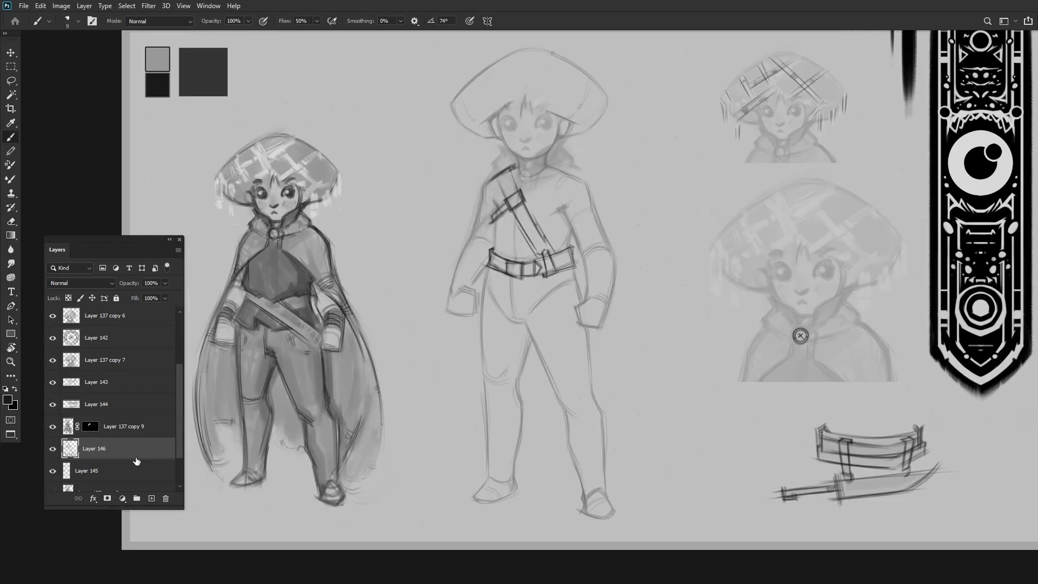
Paint white on the masked figure copy's mask to reveal the patterned mushroom cap over the body sketch.
click(90, 426)
key(x)
mouse_move(508, 141)
mouse_down()
mouse_move(540, 227)
mouse_move(519, 162)
mouse_up()
drag(378, 216, 340, 284)
drag(476, 146, 540, 184)
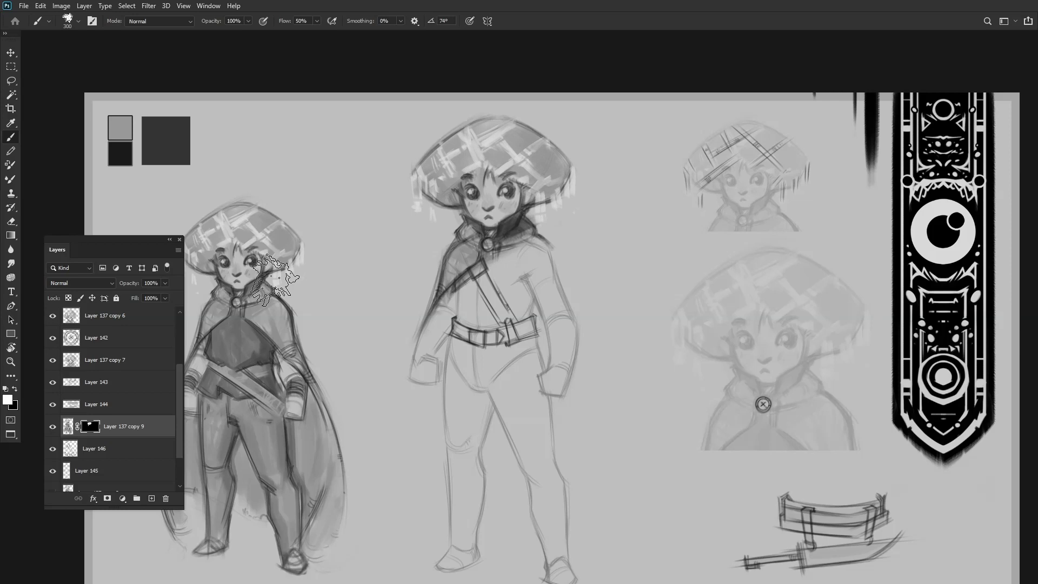
Enlarge the brush to 700 and reveal the cape, arms and legs on the same mask.
key(bracketright)
key(bracketright)
key(bracketright)
key(bracketright)
drag(514, 244, 607, 429)
scroll(607, 429, down, 1)
mouse_move(556, 497)
mouse_down()
mouse_move(515, 382)
mouse_move(626, 307)
mouse_move(419, 376)
mouse_up()
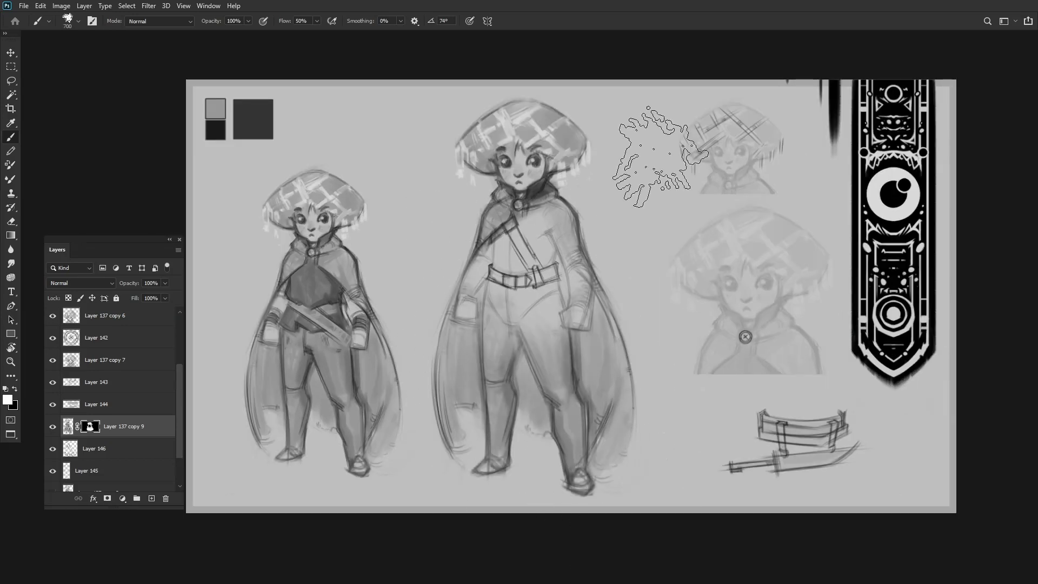
Return to the belt sketch layer and strengthen the belt's upper edge with a small brush.
click(70, 450)
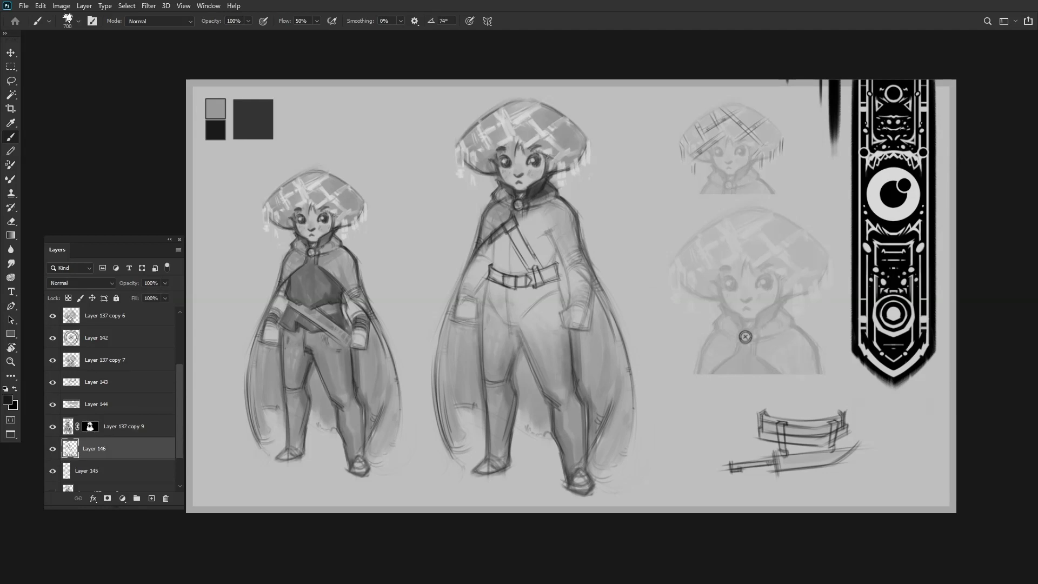
scroll(537, 235, up, 5)
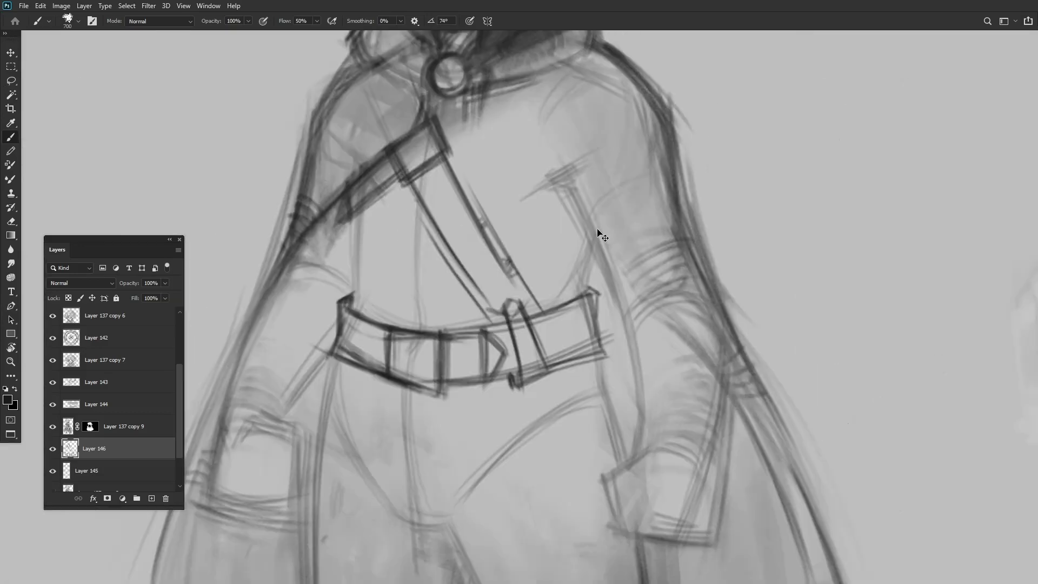
key(r)
drag(598, 232, 487, 216)
scroll(403, 204, down, 5)
key(b)
scroll(465, 254, up, 6)
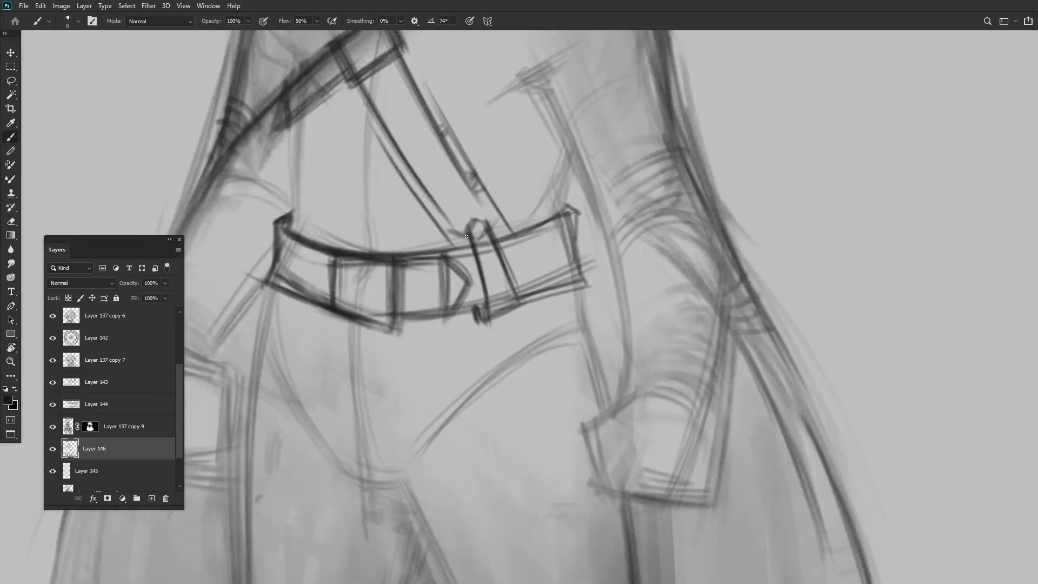
scroll(479, 307, down, 6)
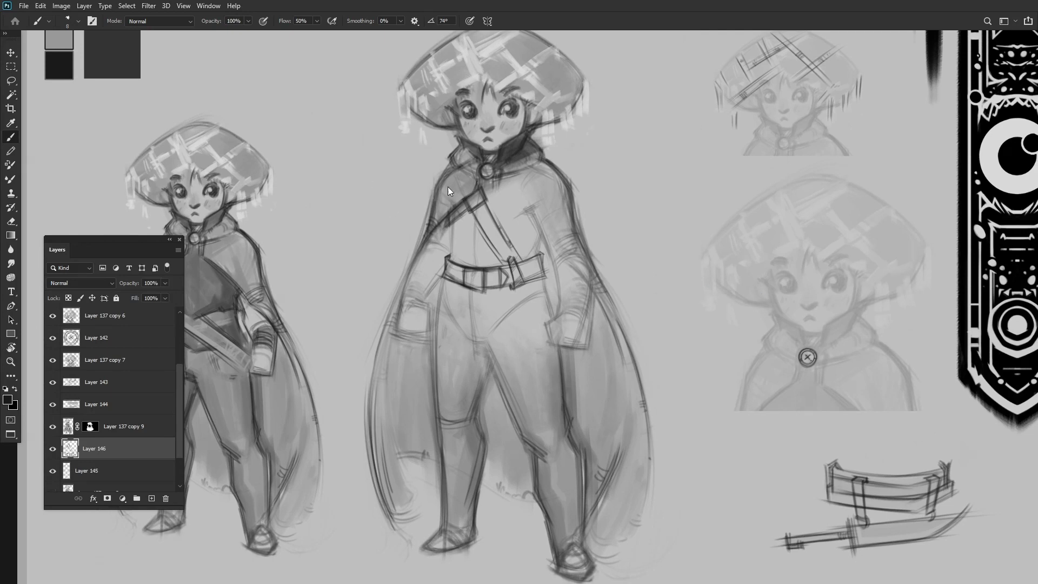
Add another layer above the belt sketch and draw a narrow strip hanging from the belt over the thigh.
key(ctrl+shift+alt+n)
scroll(516, 284, up, 3)
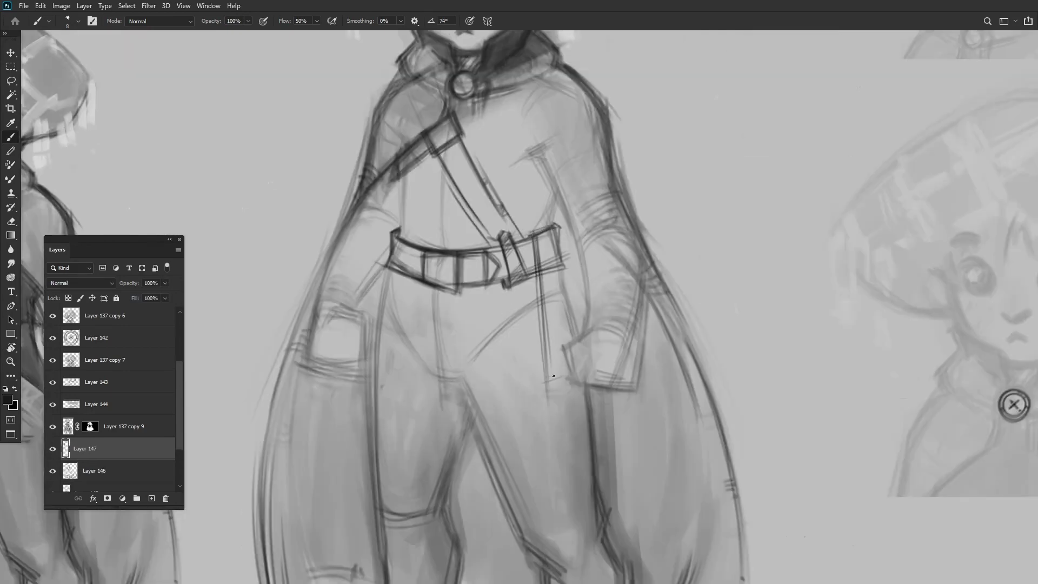
Sketch a diamond-shaped pouch hanging by two straps from the belt, beside the central figure's hand at the right of the canvas.
scroll(561, 254, down, 3)
scroll(546, 319, up, 3)
drag(546, 324, 603, 222)
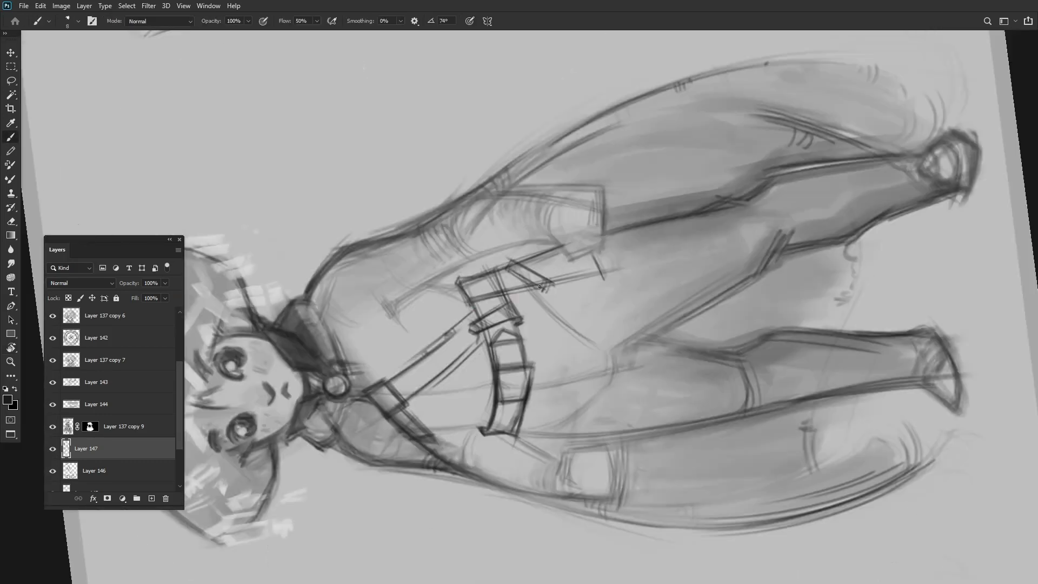
key(Escape)
scroll(604, 277, down, 4)
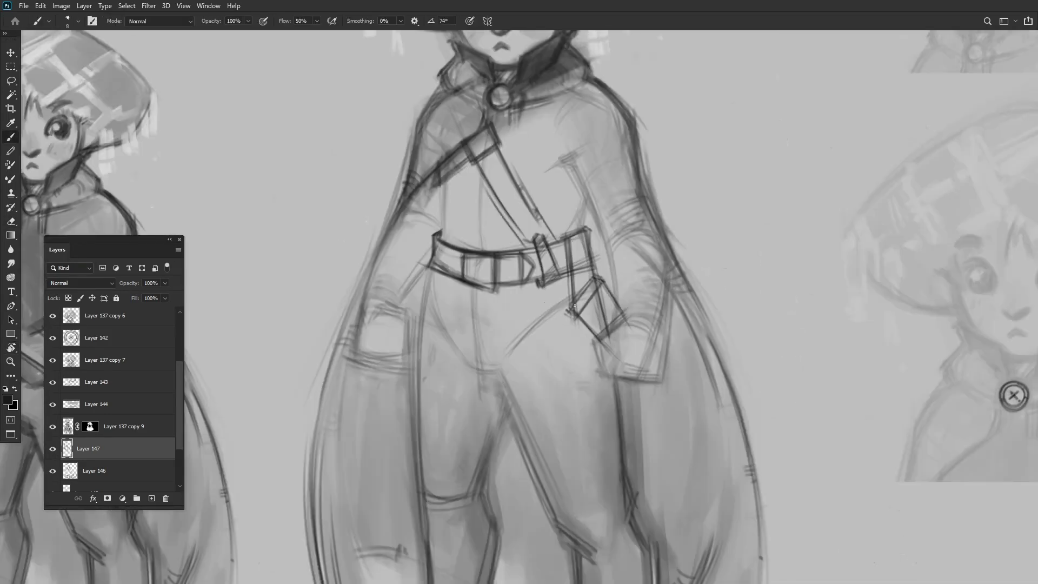
Set the opacity of Layer 137 copy 9 to 50% and make Layer 147 active again.
click(145, 427)
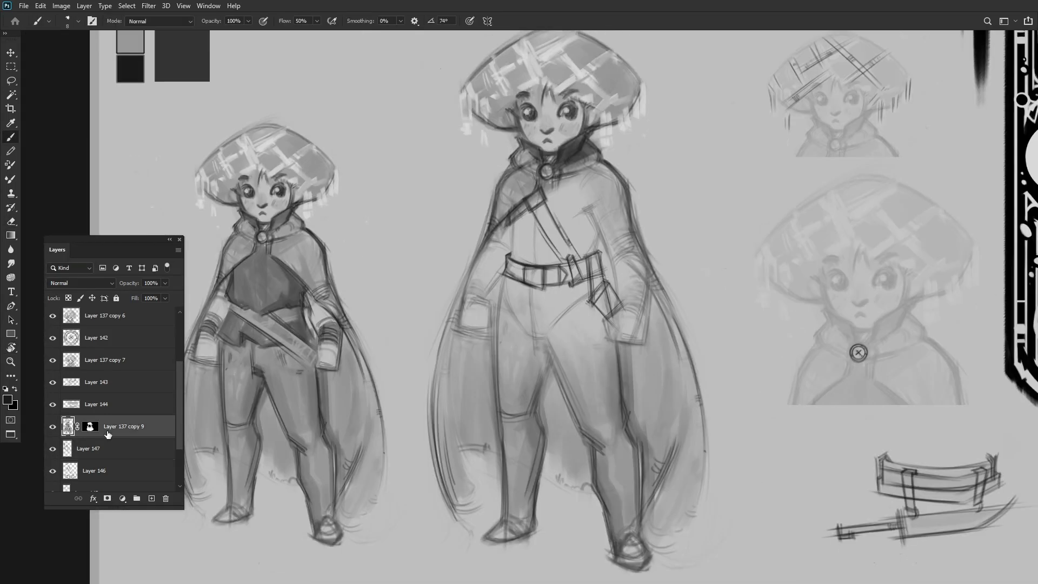
key(5)
key(0)
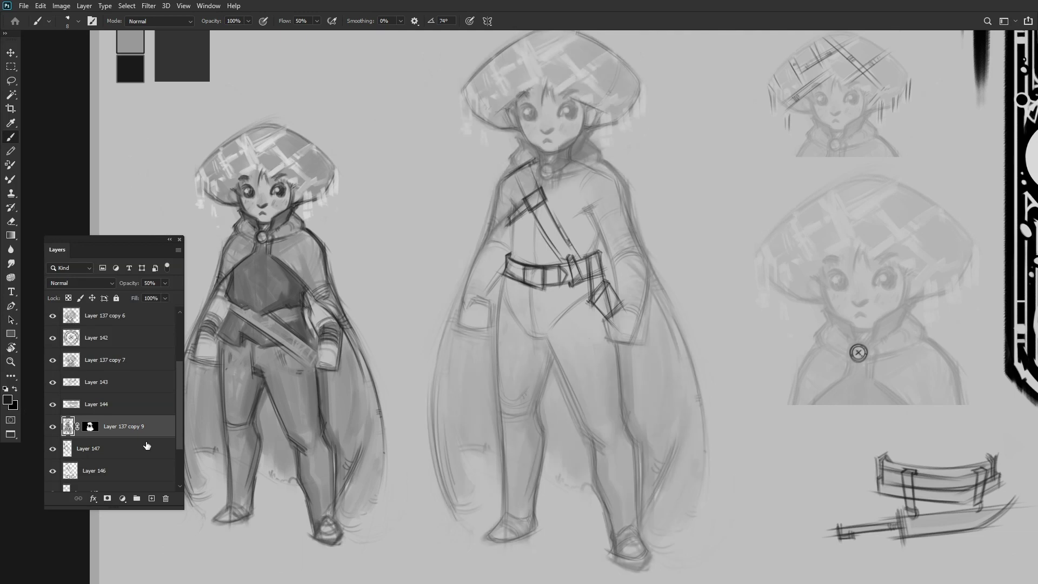
scroll(569, 284, down, 2)
click(108, 448)
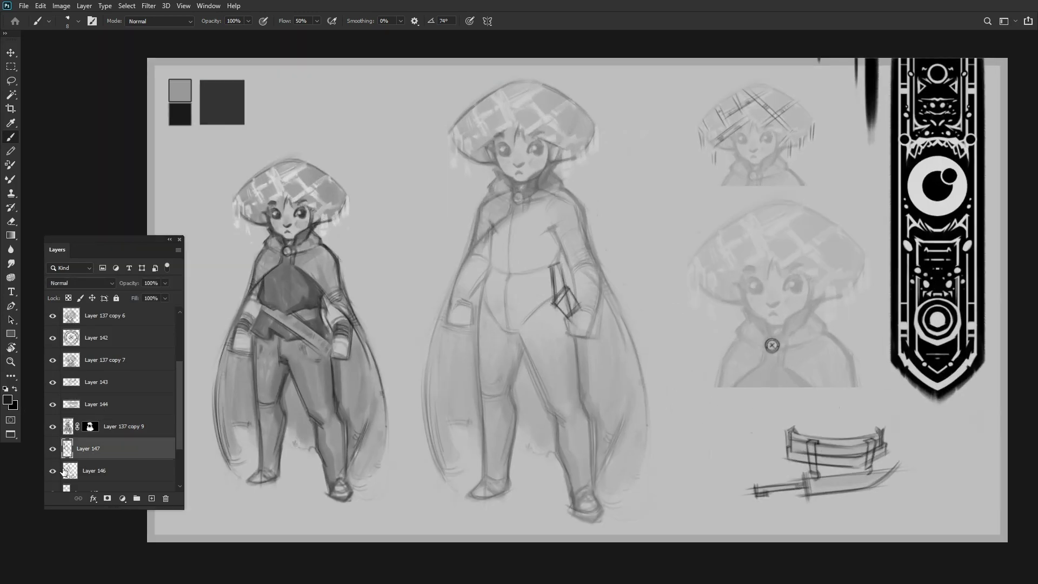
Add a new layer above Layer 147 and sketch a flared pouch outline below the left end of the belt.
drag(428, 344, 412, 342)
key(ctrl+shift+alt+n)
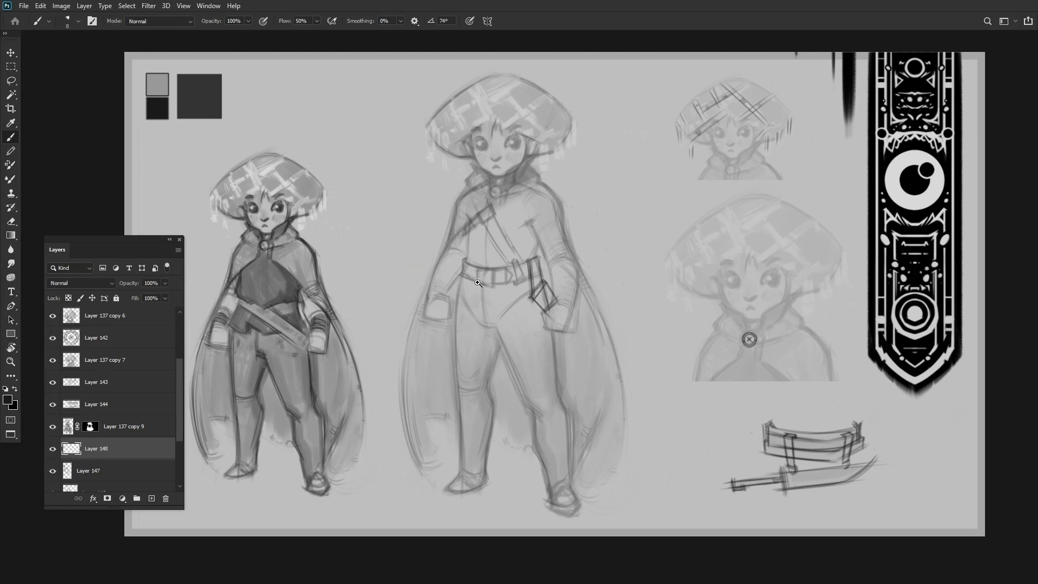
scroll(470, 308, up, 3)
drag(466, 248, 427, 327)
drag(465, 272, 448, 264)
scroll(441, 240, up, 2)
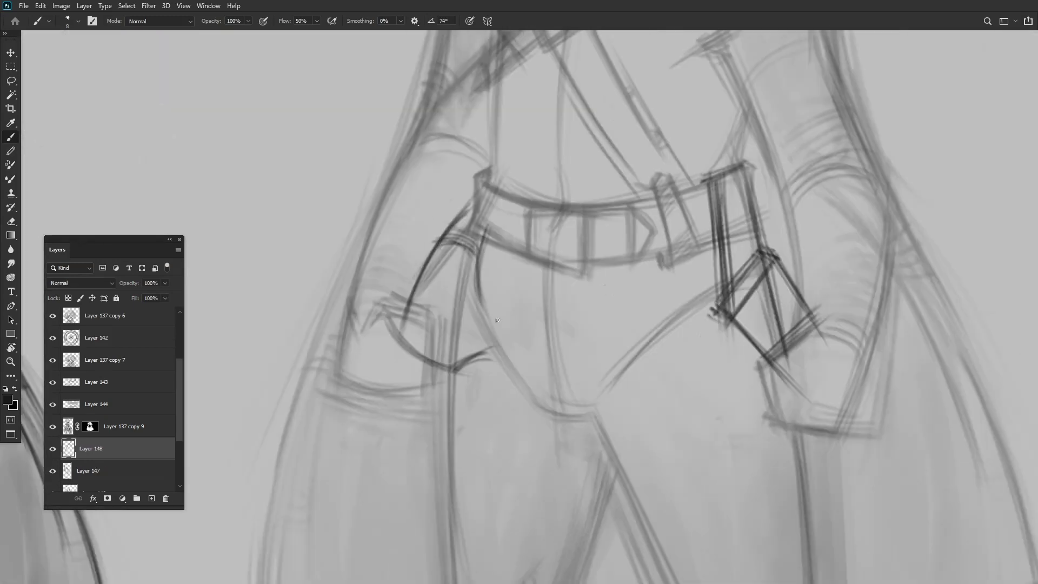
Sketch a pointed flap where the left-hand pouch meets the belt, refine its edges, and clean up stray lines.
scroll(470, 231, down, 3)
mouse_move(442, 193)
mouse_down()
mouse_move(414, 232)
mouse_move(441, 277)
mouse_up()
scroll(470, 231, up, 3)
drag(508, 278, 493, 351)
scroll(448, 281, down, 2)
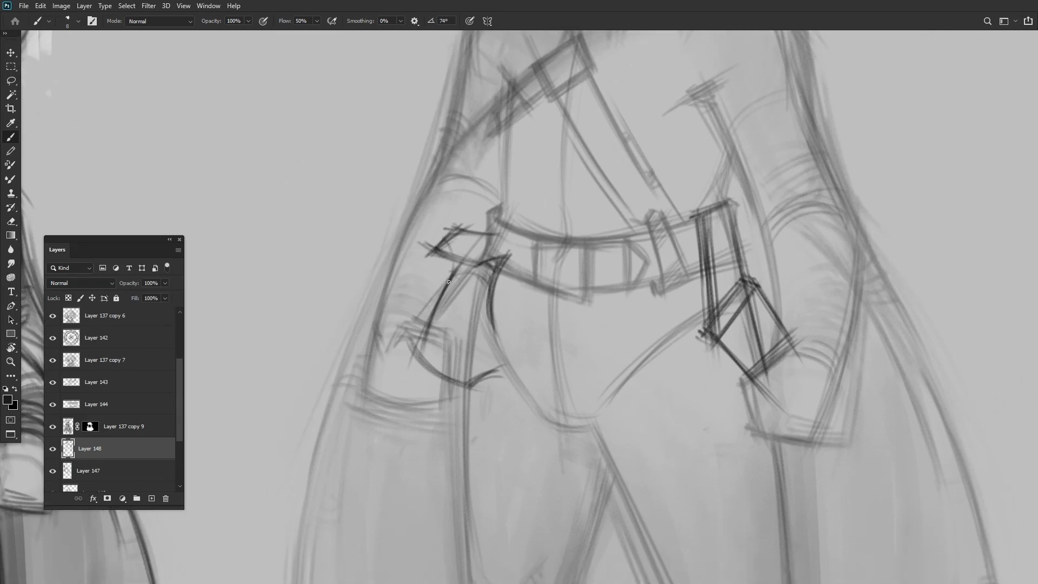
scroll(475, 311, down, 3)
scroll(476, 281, up, 3)
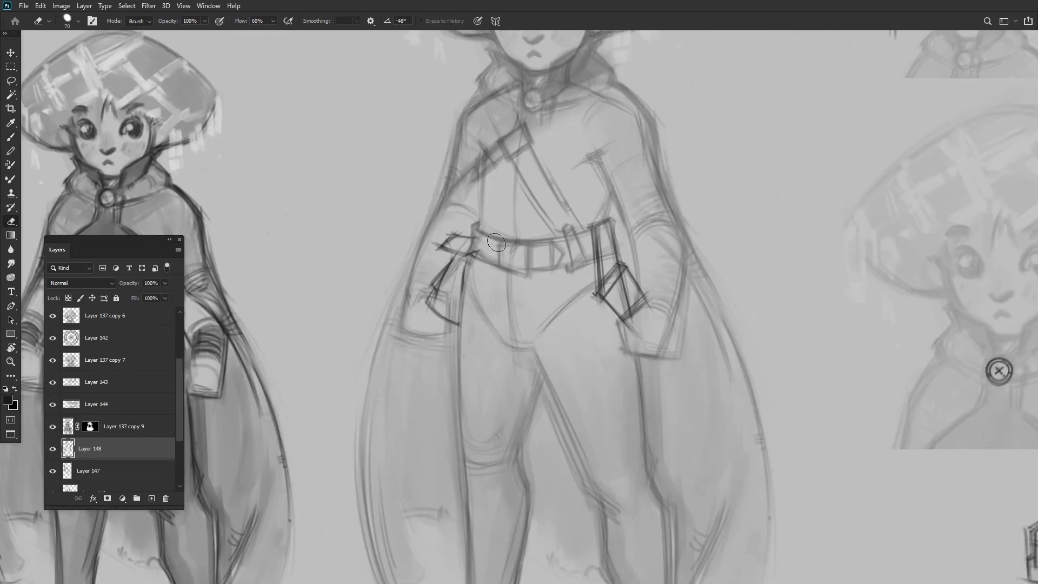
On Layer 147, add rounded outer contours around the diamond-shaped pouch at the right-hand hip.
scroll(475, 281, down, 3)
key(r)
scroll(487, 270, up, 3)
drag(622, 270, 594, 267)
scroll(569, 157, down, 3)
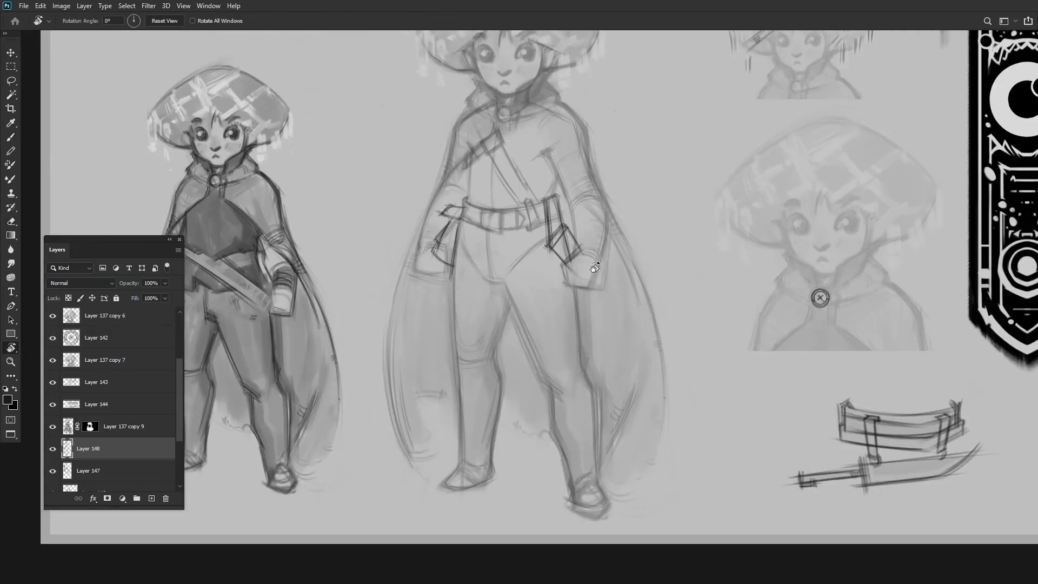
key(alt+bracketleft)
scroll(594, 267, up, 3)
key(b)
mouse_move(530, 224)
mouse_down()
mouse_move(537, 267)
mouse_move(521, 262)
mouse_move(500, 279)
mouse_up()
scroll(460, 252, down, 3)
scroll(460, 252, up, 3)
scroll(551, 277, down, 2)
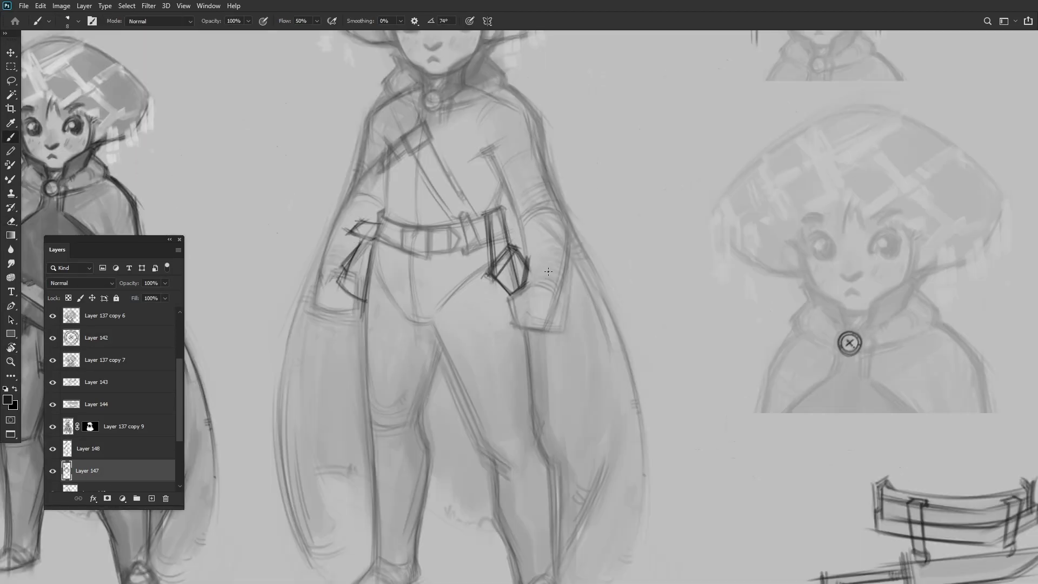
Place a copy of the pendant necklace, Layer 140 copy 3, on the central figure's chest, leaving group 3 shown and groups 1 and 2 hidden.
scroll(120, 432, down, 1)
click(120, 413)
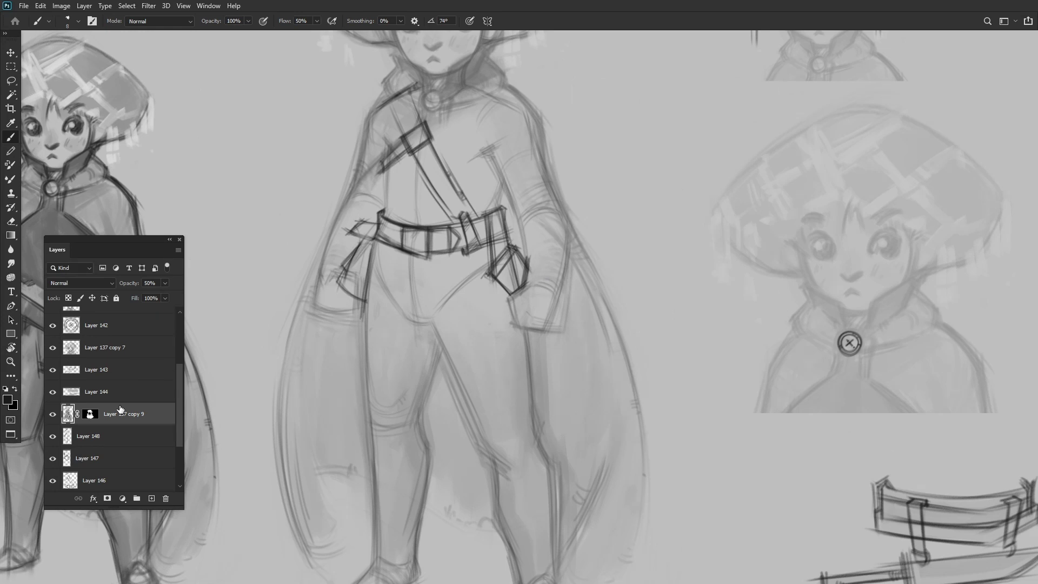
scroll(434, 292, down, 1)
scroll(108, 405, down, 3)
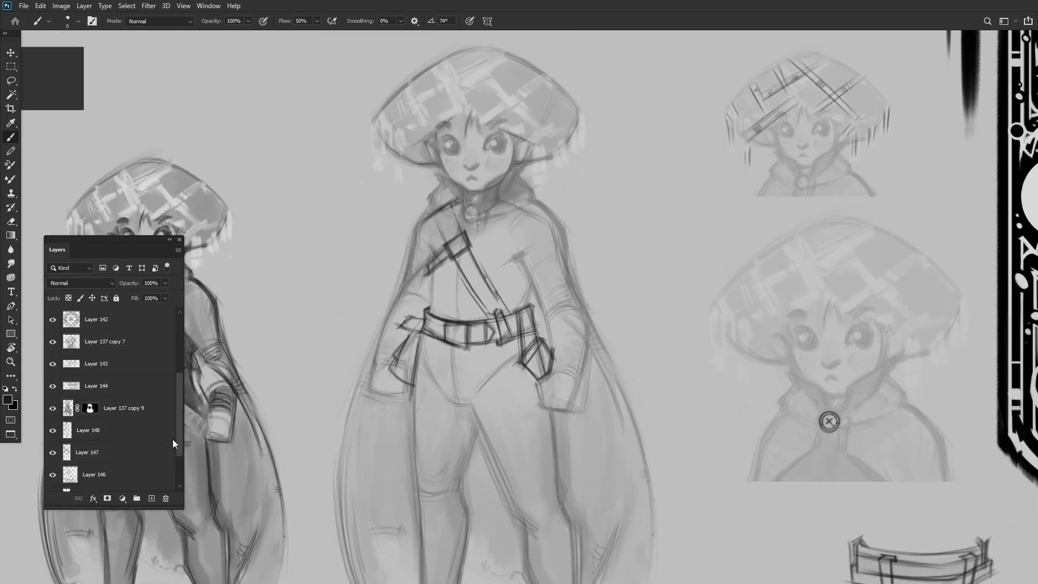
click(65, 384)
click(52, 384)
click(53, 371)
mouse_move(357, 298)
mouse_down()
mouse_move(368, 427)
mouse_move(453, 277)
mouse_up()
click(52, 393)
click(53, 406)
key(ctrl+t)
key(Return)
key(b)
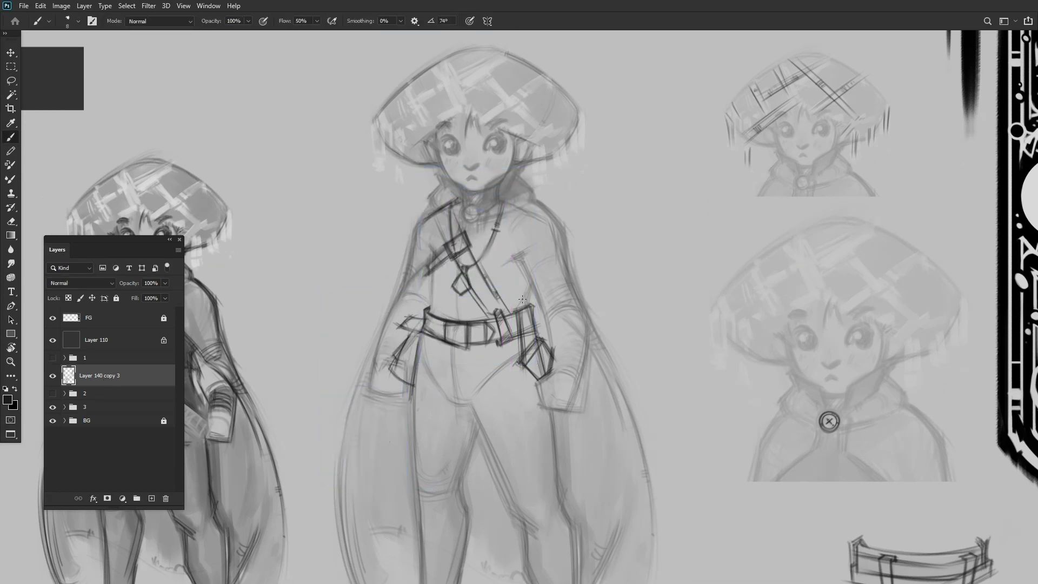
Extend the necklace cord over the shoulders, scale it to 83.63%, reposition it, and put its layer in group 3.
scroll(465, 177, up, 5)
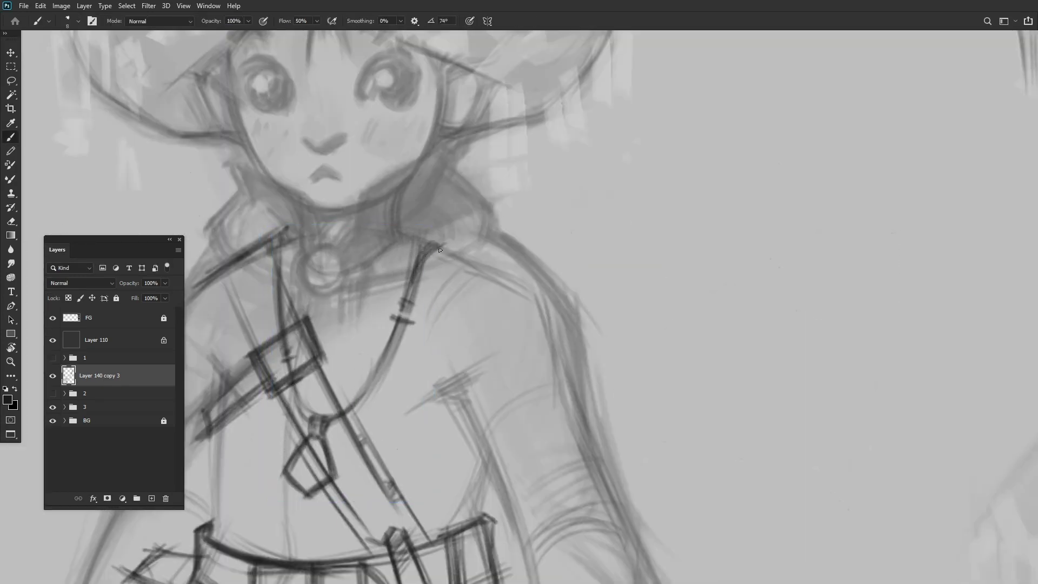
scroll(277, 256, down, 5)
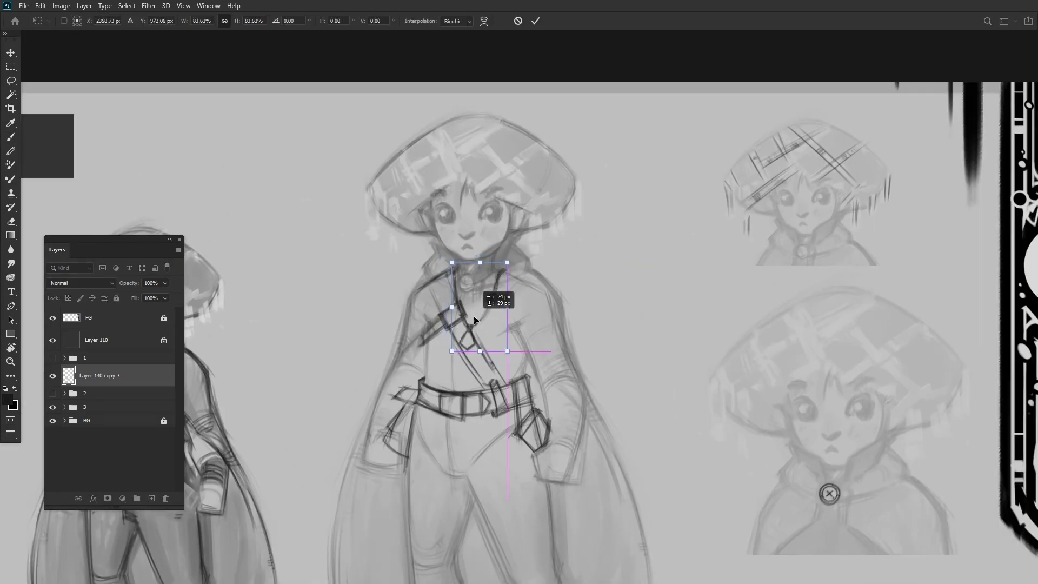
scroll(591, 323, down, 5)
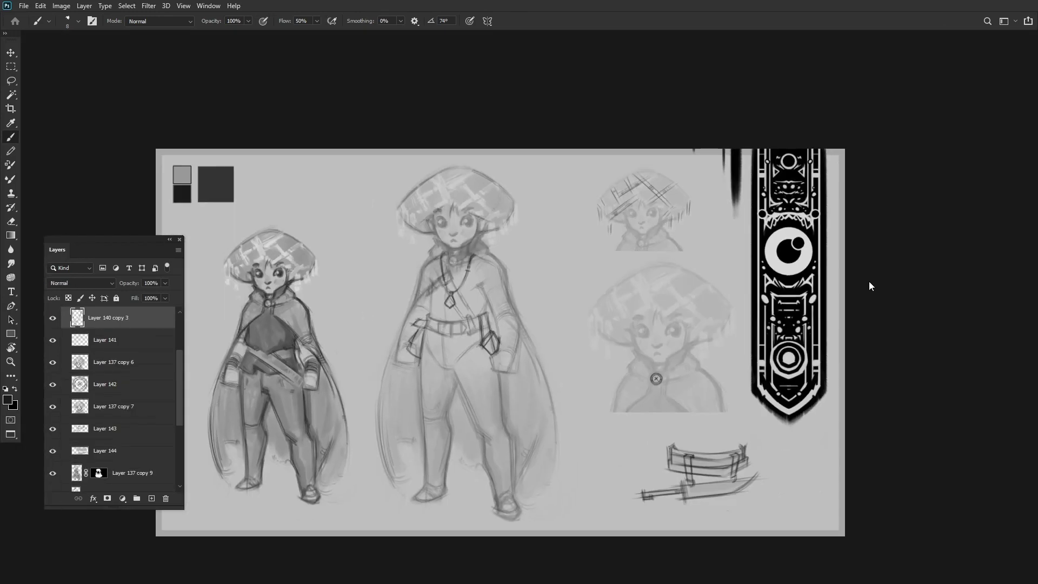
Add a new layer above the necklace, try curved drape lines on both sides of the hips, and undo them.
scroll(454, 297, up, 3)
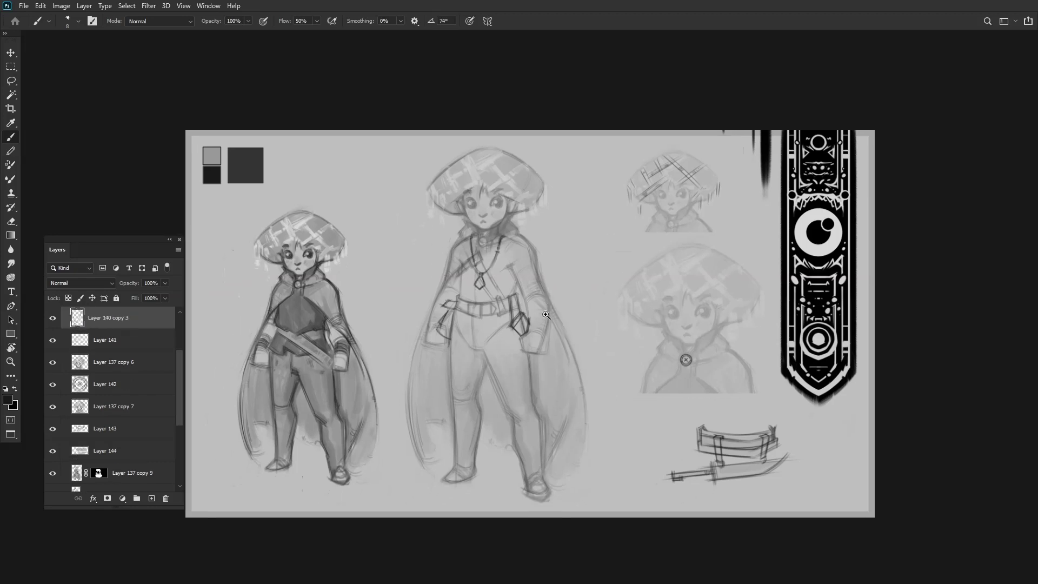
key(ctrl+shift+alt+n)
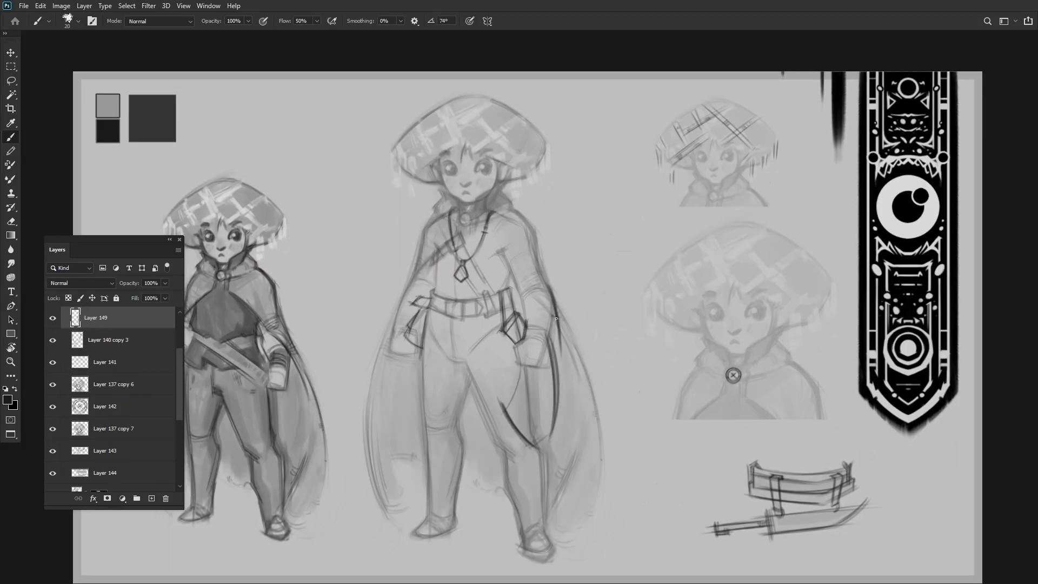
drag(390, 313, 400, 433)
scroll(700, 348, down, 1)
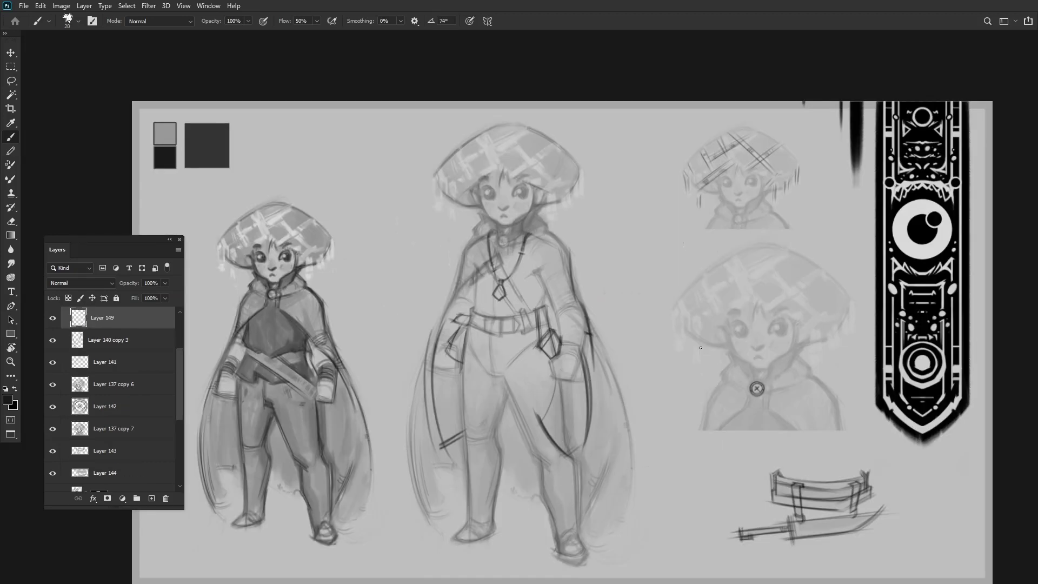
key(ctrl+z)
Paint the central figure's eyes, nose and mouth in solid black over the faded face sketch.
scroll(530, 193, up, 4)
key(period)
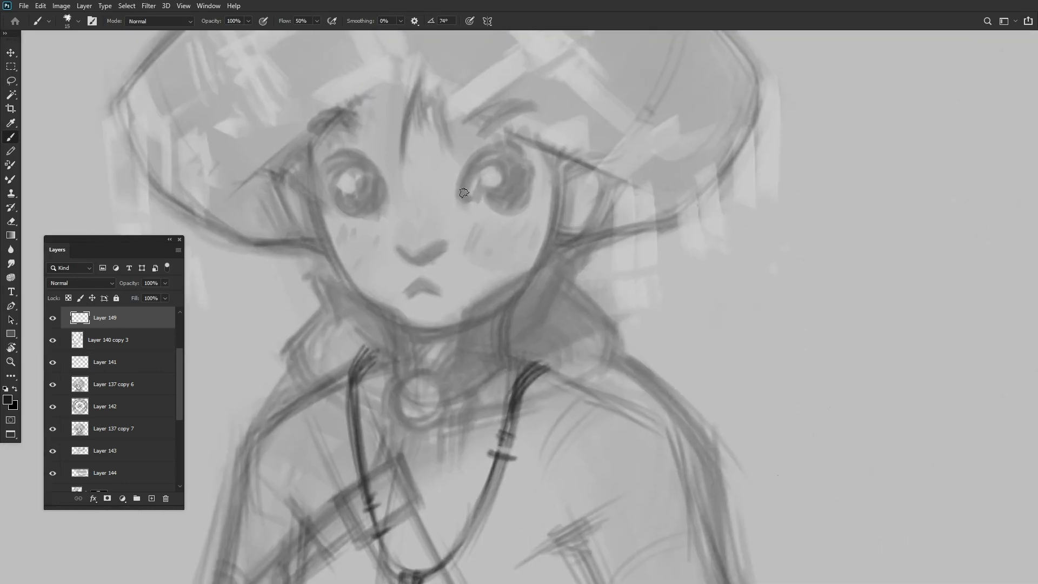
mouse_move(466, 159)
mouse_down()
mouse_move(504, 179)
mouse_move(490, 195)
mouse_up()
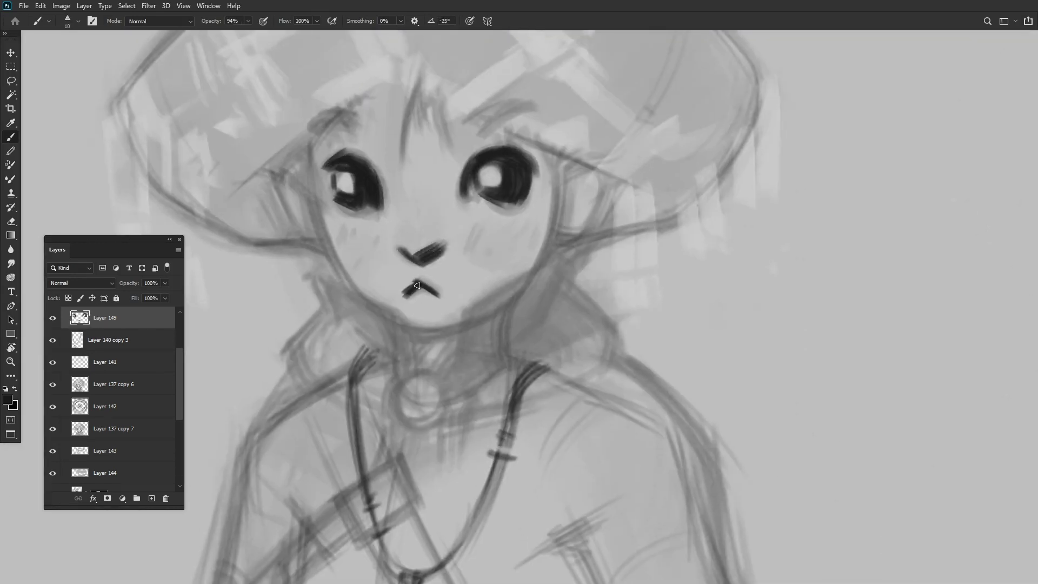
drag(416, 285, 433, 295)
Darken the eyes, add short black eyebrow strokes, and hide Layer 137 copy 9.
scroll(432, 243, up, 2)
drag(468, 183, 490, 171)
drag(305, 184, 340, 172)
scroll(340, 172, down, 4)
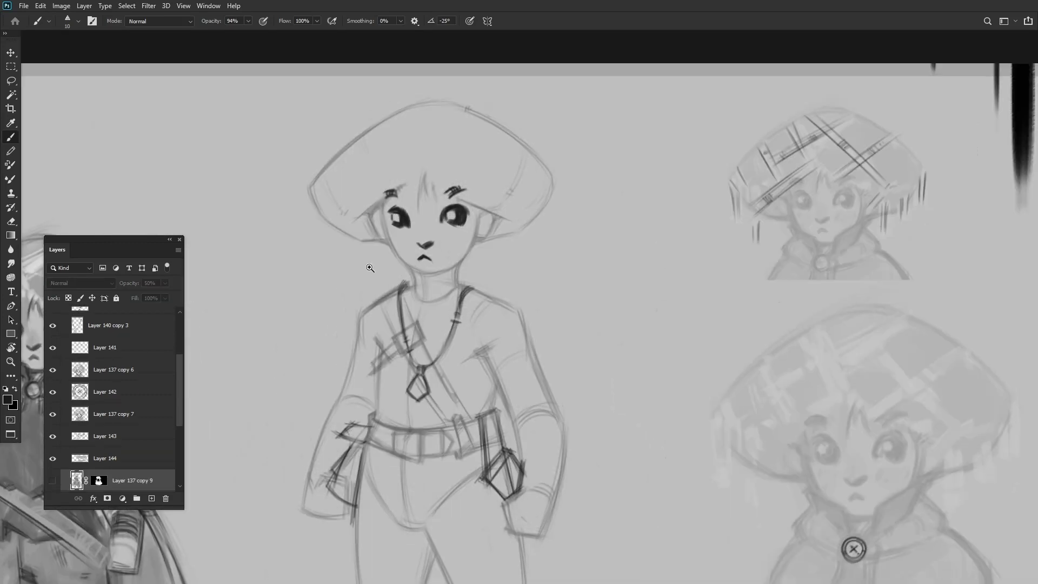
Enlarge the brush and fill the eye highlights with black, rounding out the right-hand eye.
scroll(493, 219, up, 5)
key(bracketright)
drag(493, 219, 491, 227)
scroll(491, 227, down, 5)
scroll(540, 259, up, 7)
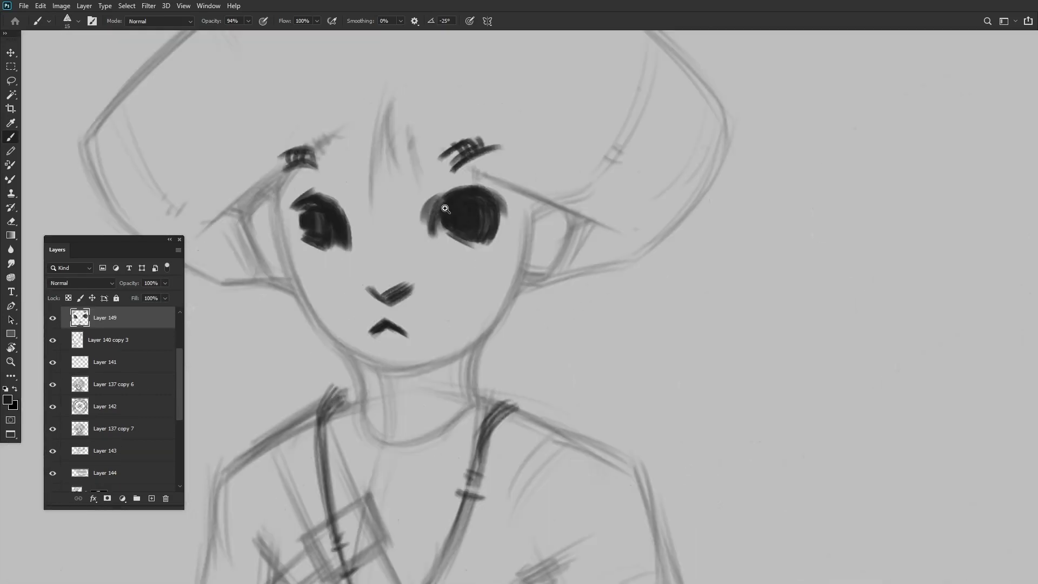
drag(544, 267, 476, 227)
scroll(476, 227, down, 5)
scroll(394, 232, up, 5)
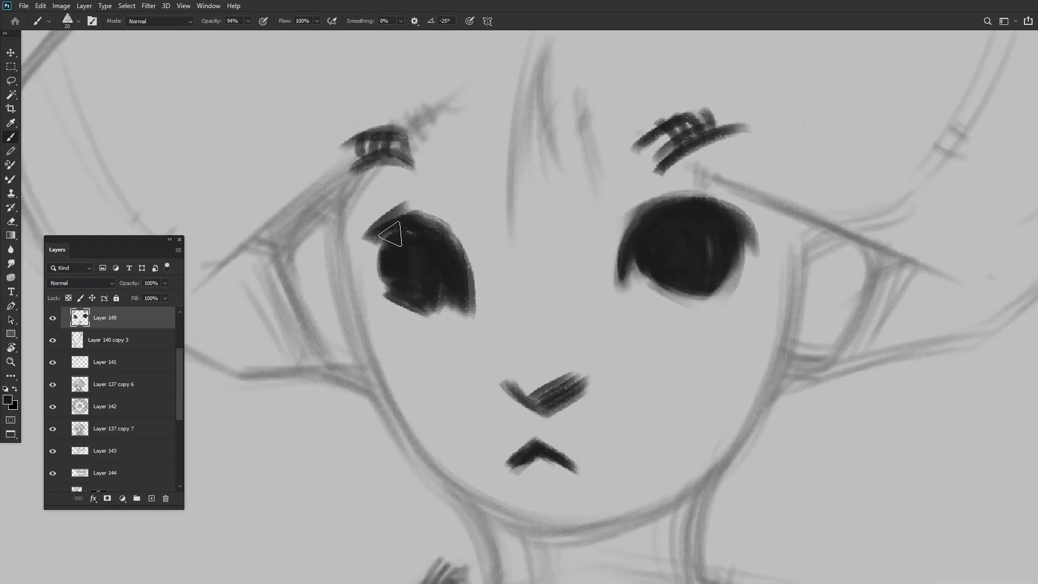
Refine the left-hand eye's shape with a smaller brush, filling in its outer edge.
key(bracketleft)
mouse_move(394, 232)
mouse_down()
mouse_move(361, 233)
mouse_move(394, 266)
mouse_up()
scroll(335, 284, down, 5)
scroll(484, 300, up, 5)
Outline an arched nose bridge with a thinner brush and fill the underside of the nose tip in black.
key(bracketleft)
key(bracketleft)
mouse_move(494, 273)
mouse_down()
mouse_move(436, 269)
mouse_move(432, 216)
mouse_move(496, 248)
mouse_up()
drag(424, 273, 489, 243)
scroll(484, 234, down, 1)
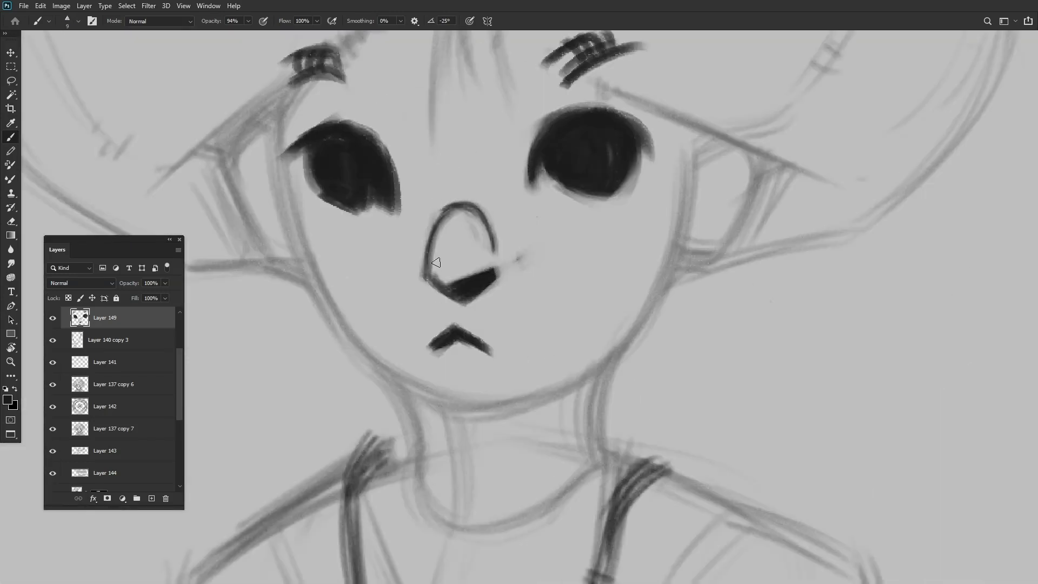
scroll(474, 225, down, 1)
Undo the latest nose strokes and rework the nose with a dark left-hand line and a faded right-hand side.
key(ctrl+z)
scroll(475, 225, down, 4)
scroll(498, 271, up, 5)
key(ctrl+z)
key(bracketleft)
scroll(469, 284, up, 2)
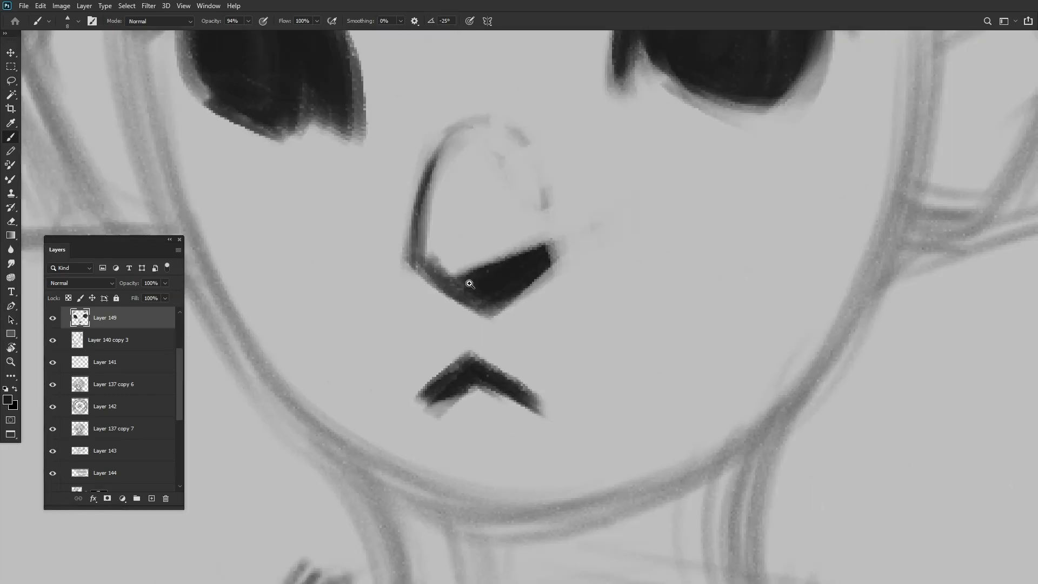
scroll(469, 284, down, 5)
scroll(398, 318, up, 5)
key(bracketright)
key(bracketright)
key(bracketright)
scroll(354, 268, down, 5)
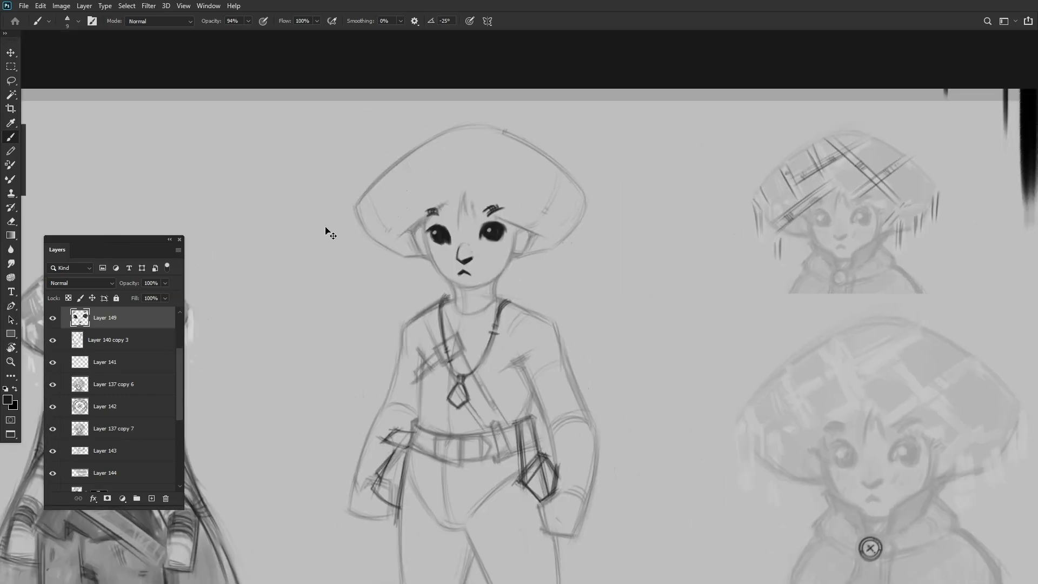
Touch up the left-hand eyebrow and add small dark marks at its inner end.
scroll(472, 183, up, 6)
scroll(486, 254, up, 2)
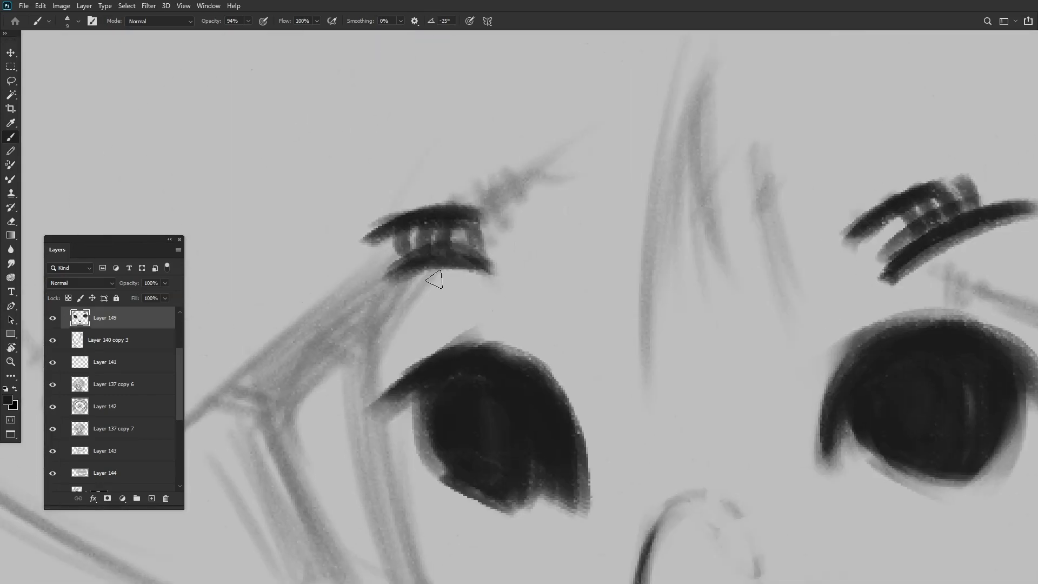
scroll(504, 239, down, 6)
scroll(460, 254, up, 3)
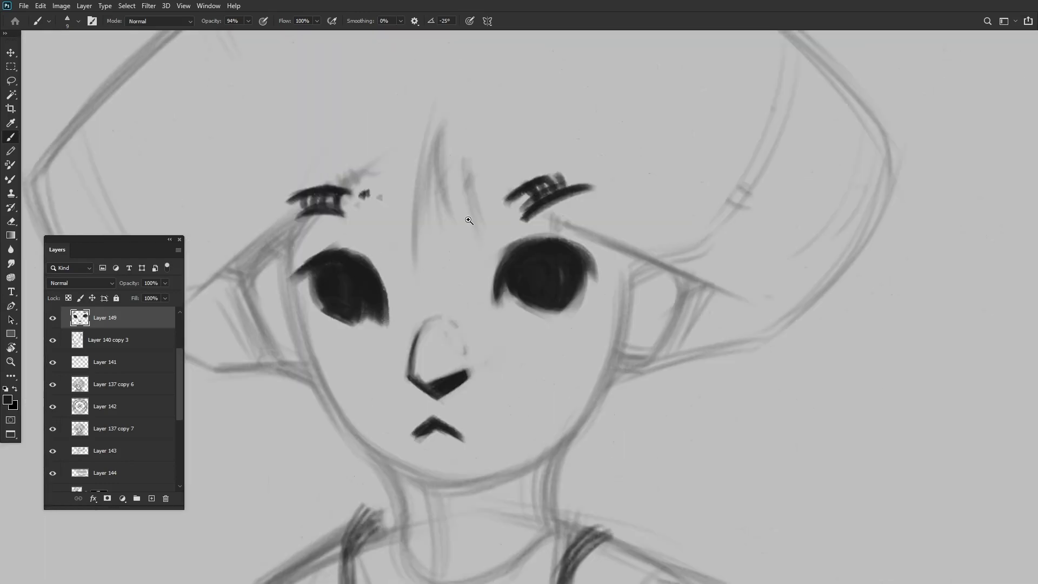
scroll(433, 266, down, 3)
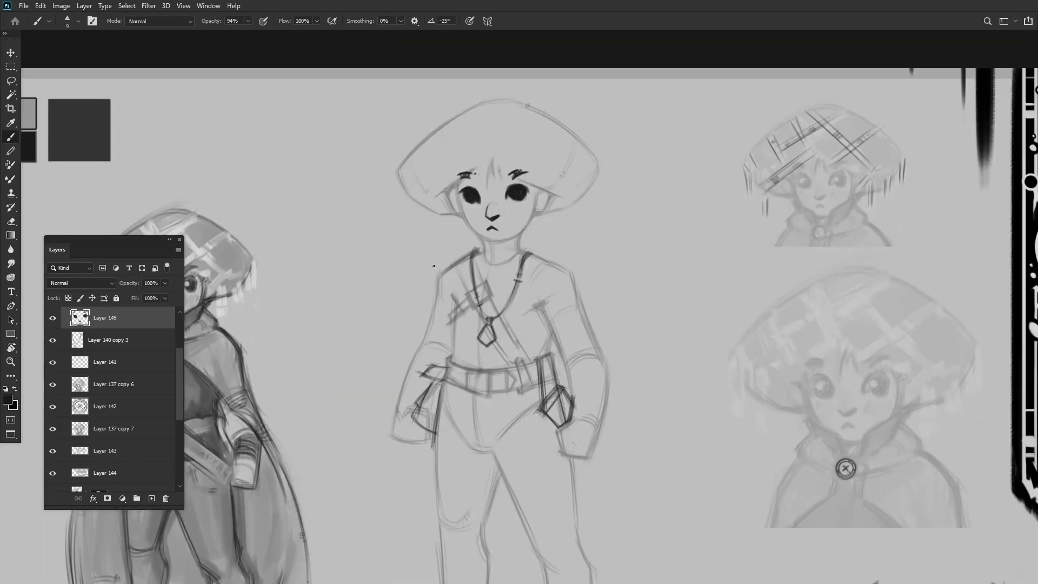
Darken the necklace cord where it crosses the shoulders on Layer 140 copy 3, and add a new layer above it.
scroll(264, 226, down, 2)
scroll(433, 227, up, 5)
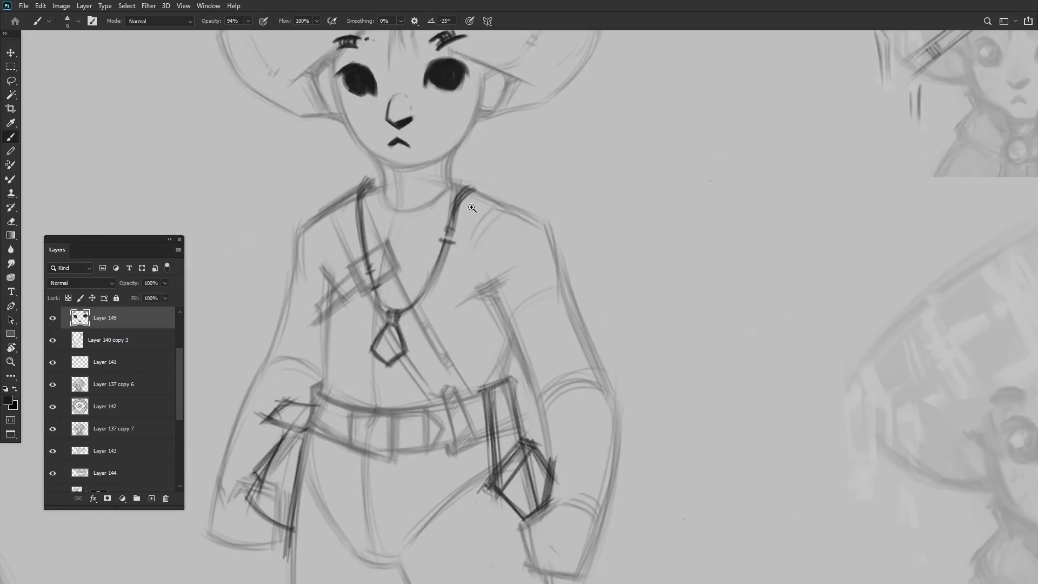
key(alt+bracketleft)
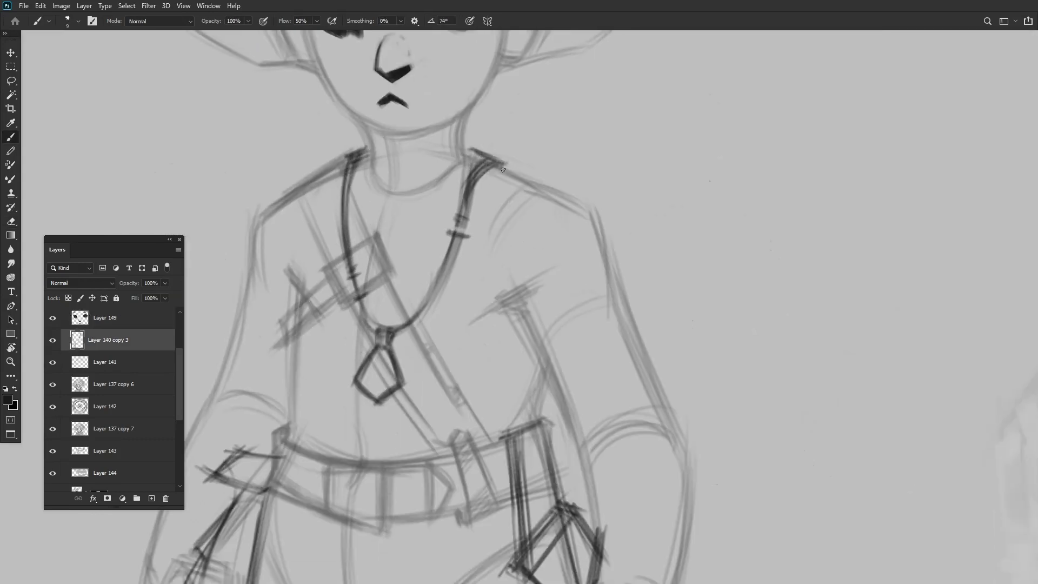
scroll(502, 171, down, 5)
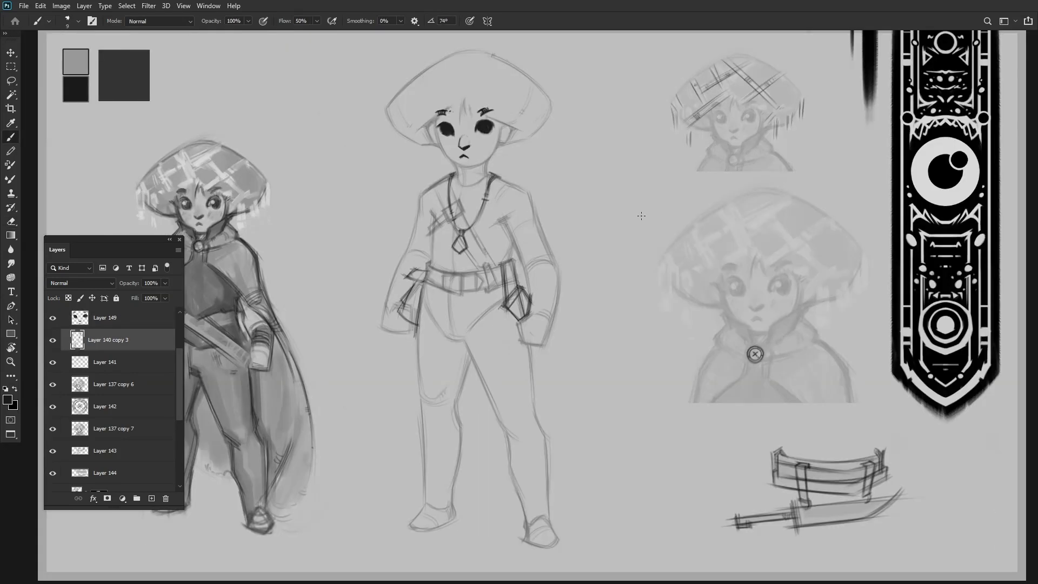
key(ctrl+shift+alt+n)
scroll(870, 331, down, 1)
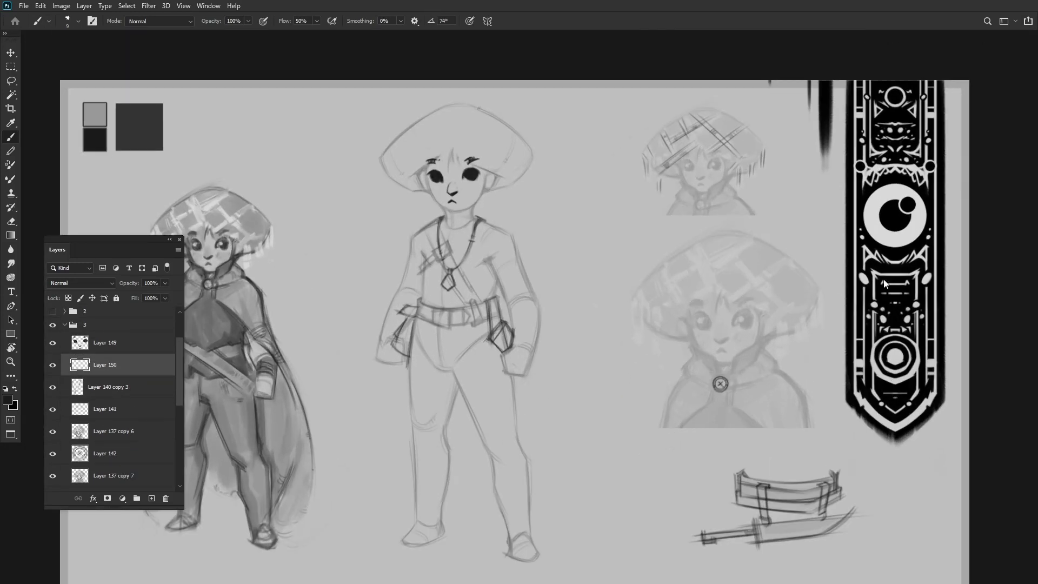
Darken the outer thigh line, crotch and inner leg lines of the taller figure on Layer 150.
scroll(447, 406, up, 3)
drag(383, 323, 361, 366)
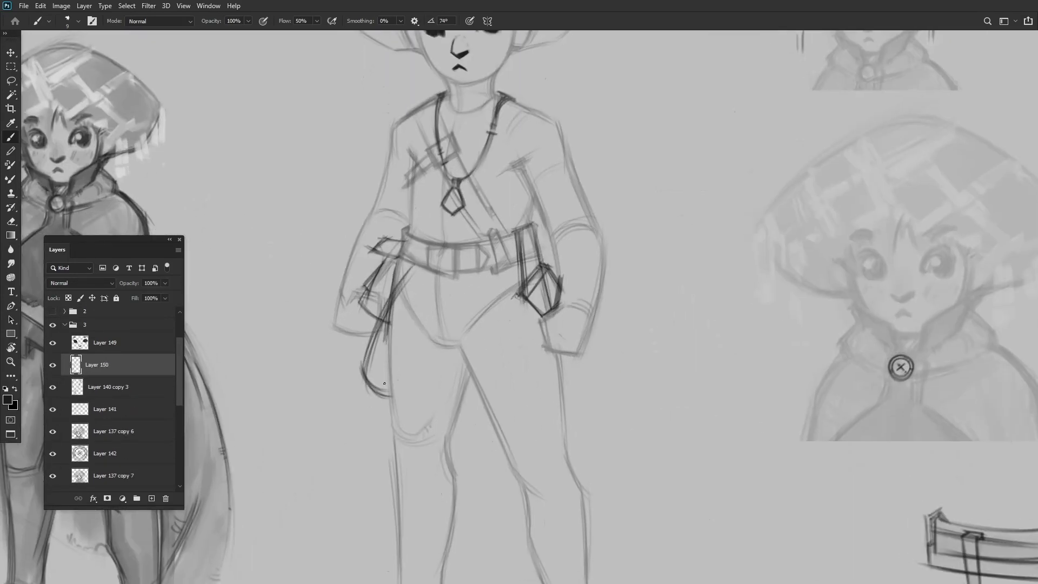
scroll(404, 284, down, 5)
scroll(432, 302, up, 5)
mouse_move(422, 319)
mouse_down()
mouse_move(489, 312)
mouse_move(486, 325)
mouse_move(541, 303)
mouse_up()
key(r)
mouse_move(592, 253)
mouse_down()
mouse_move(450, 330)
mouse_move(487, 270)
mouse_move(519, 289)
mouse_up()
key(r)
scroll(450, 331, down, 3)
scroll(519, 288, up, 5)
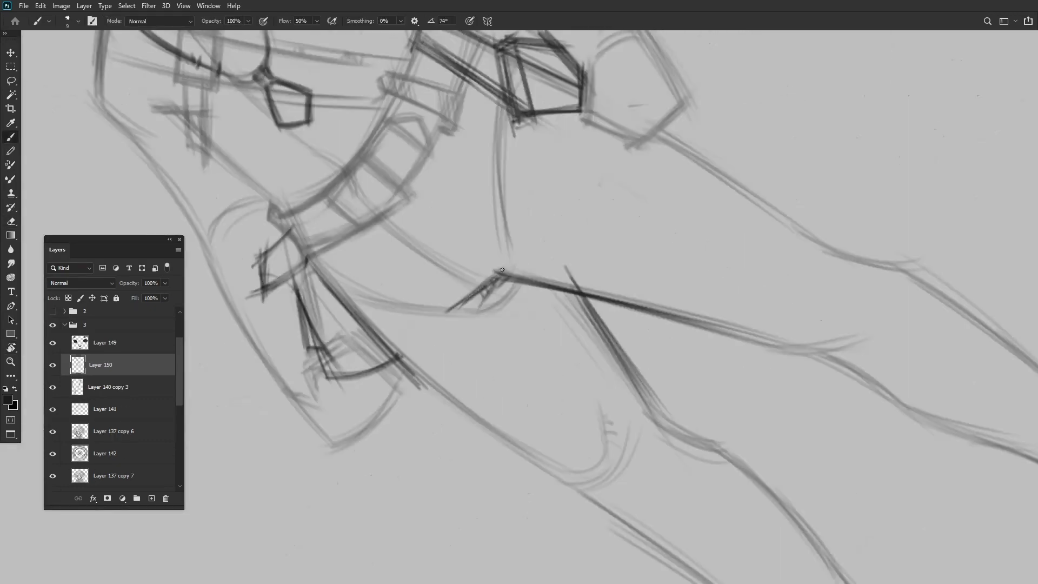
Erase stray lines around the angular pouch hanging from the belt on Layer 147, using a smaller eraser.
key(e)
scroll(541, 297, down, 3)
scroll(566, 265, up, 4)
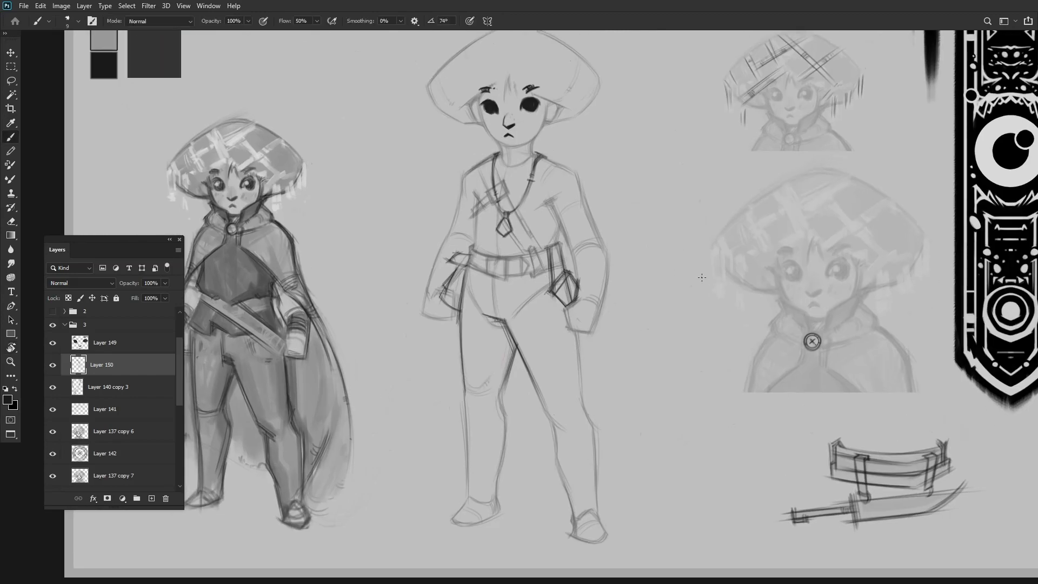
ctrl+click(566, 265)
scroll(590, 380, up, 2)
key(bracketleft)
key(bracketleft)
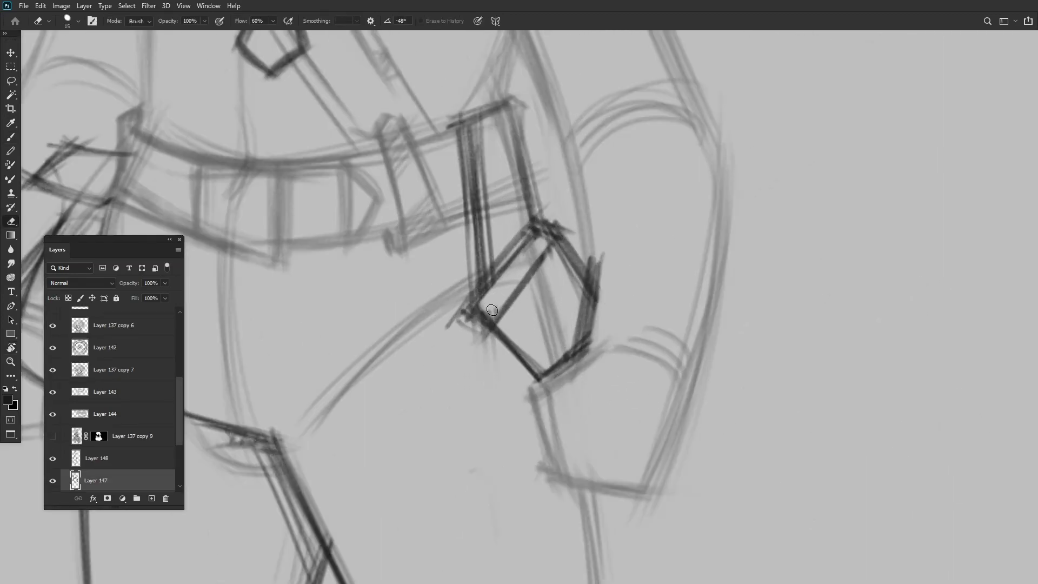
key(r)
mouse_move(492, 310)
mouse_down()
mouse_move(505, 360)
mouse_move(521, 290)
mouse_move(541, 286)
mouse_move(510, 297)
mouse_up()
scroll(603, 287, down, 3)
Darken the remaining knee and lower leg outlines on Layer 150, and set Layer 146 to 100% opacity.
key(b)
scroll(510, 296, up, 5)
ctrl+click(534, 223)
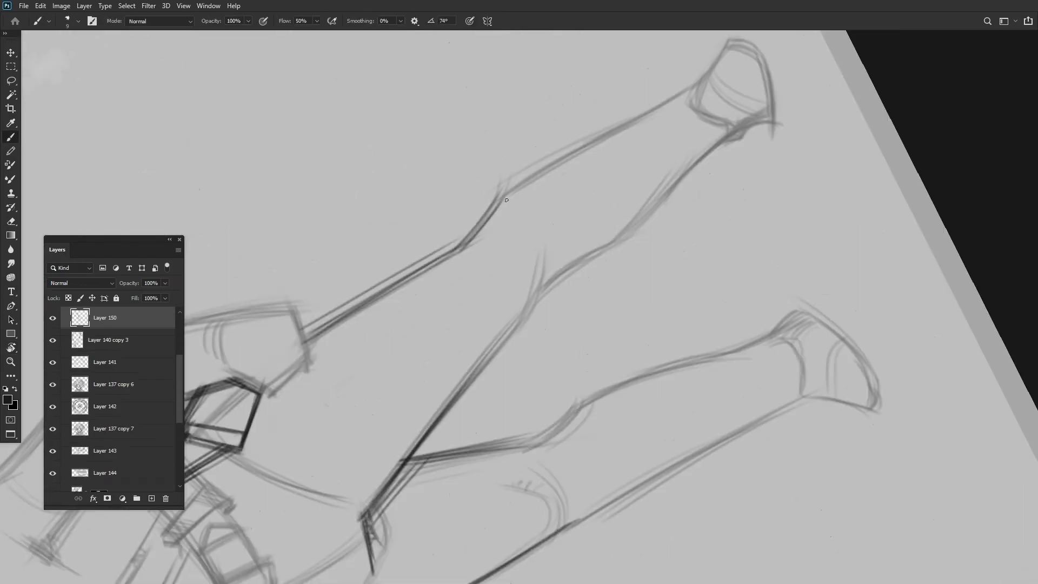
mouse_move(534, 223)
mouse_down()
mouse_move(476, 243)
mouse_move(509, 232)
mouse_up()
scroll(509, 232, down, 5)
scroll(465, 303, up, 4)
ctrl+click(204, 355)
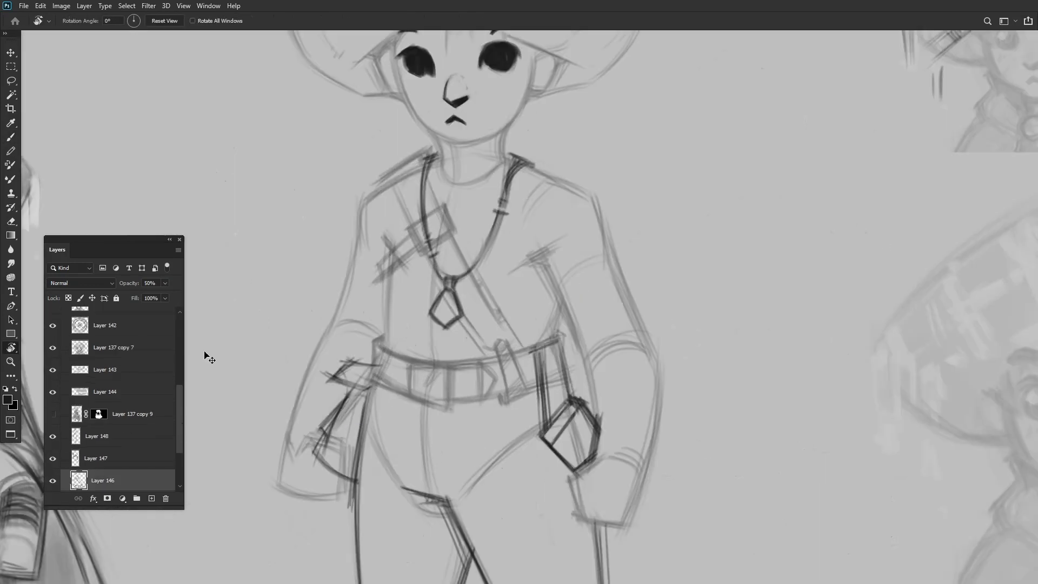
scroll(372, 331, down, 1)
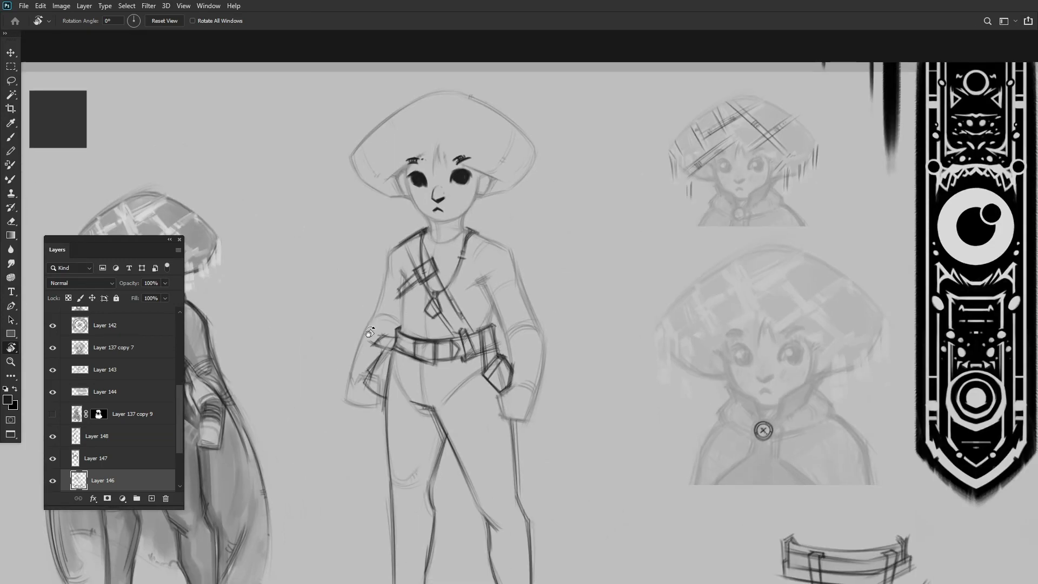
Sketch a curved, pointed knife blade tip sticking out below the hand beside the pouch on Layer 147.
scroll(370, 332, up, 3)
ctrl+click(514, 259)
mouse_move(595, 220)
mouse_down()
mouse_move(486, 279)
mouse_move(481, 319)
mouse_move(505, 332)
mouse_up()
scroll(505, 333, down, 2)
key(l)
scroll(615, 247, down, 3)
key(r)
scroll(595, 259, up, 4)
mouse_move(594, 259)
mouse_down()
mouse_move(448, 296)
mouse_move(580, 205)
mouse_move(627, 254)
mouse_move(594, 302)
mouse_move(573, 227)
mouse_up()
scroll(573, 227, down, 3)
key(b)
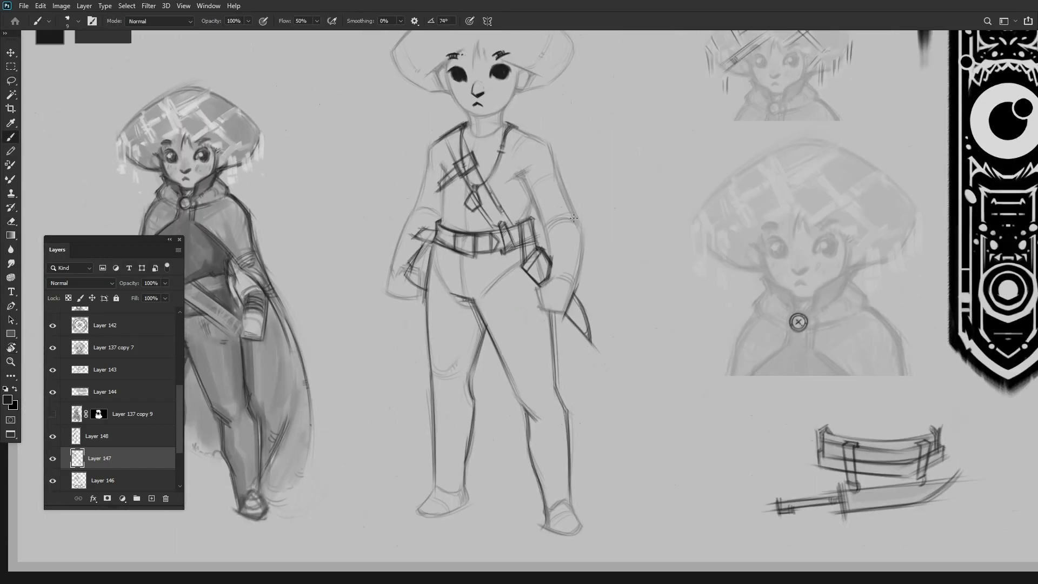
Sketch the knife's handle and upper part diagonally across the belt on a new layer above Layer 147.
scroll(553, 304, up, 3)
drag(553, 304, 518, 253)
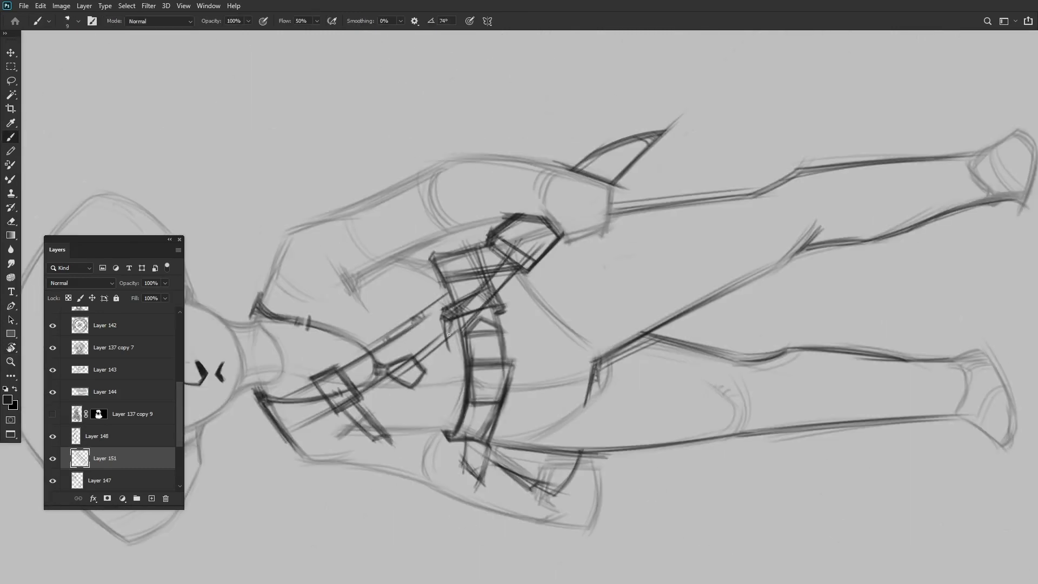
key(r)
drag(448, 335, 564, 206)
scroll(564, 206, down, 3)
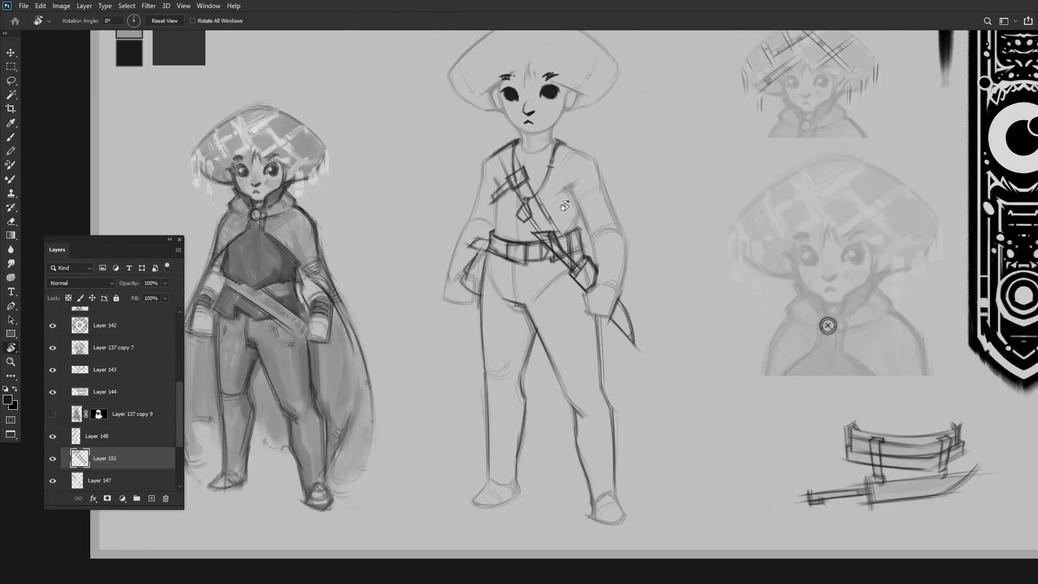
Show Layer 137 copy 9 unmasked beneath the line layers, directly below Layer 145, and set its opacity to 25%.
scroll(155, 407, down, 1)
click(156, 407)
key(ctrl+comma)
drag(115, 413, 111, 440)
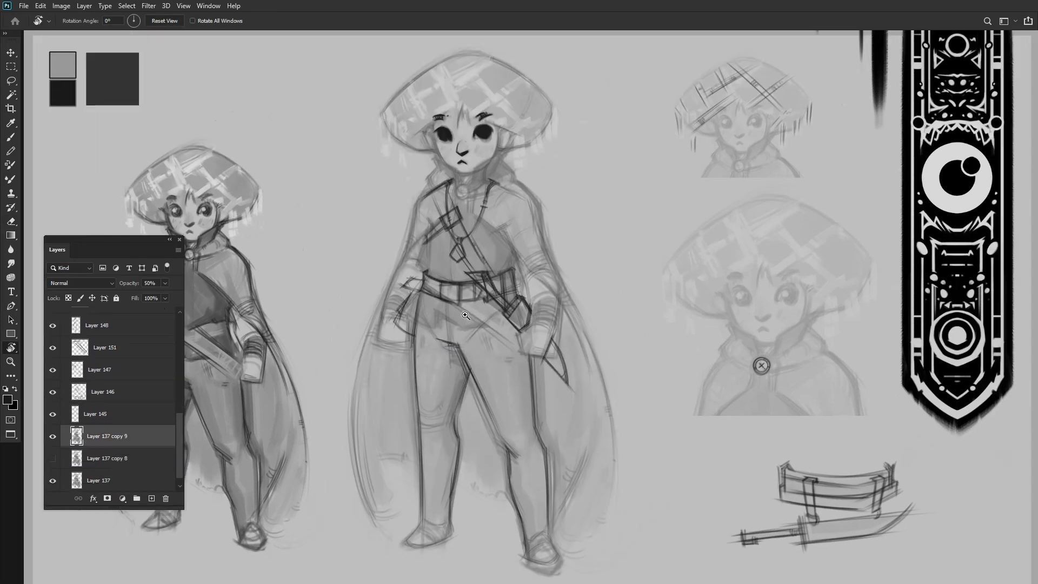
key(2)
key(5)
click(53, 458)
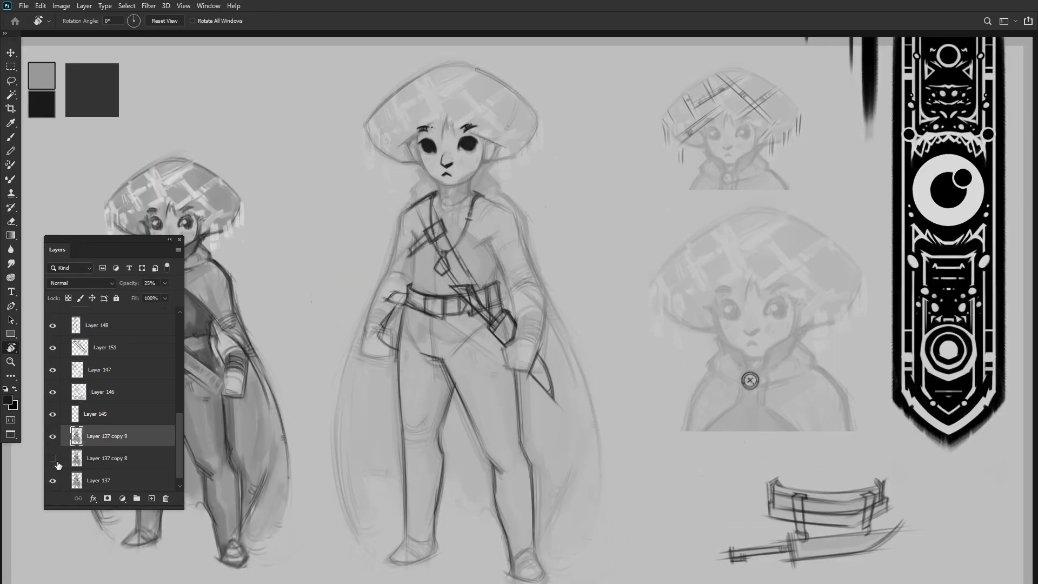
key(ctrl+minus)
key(b)
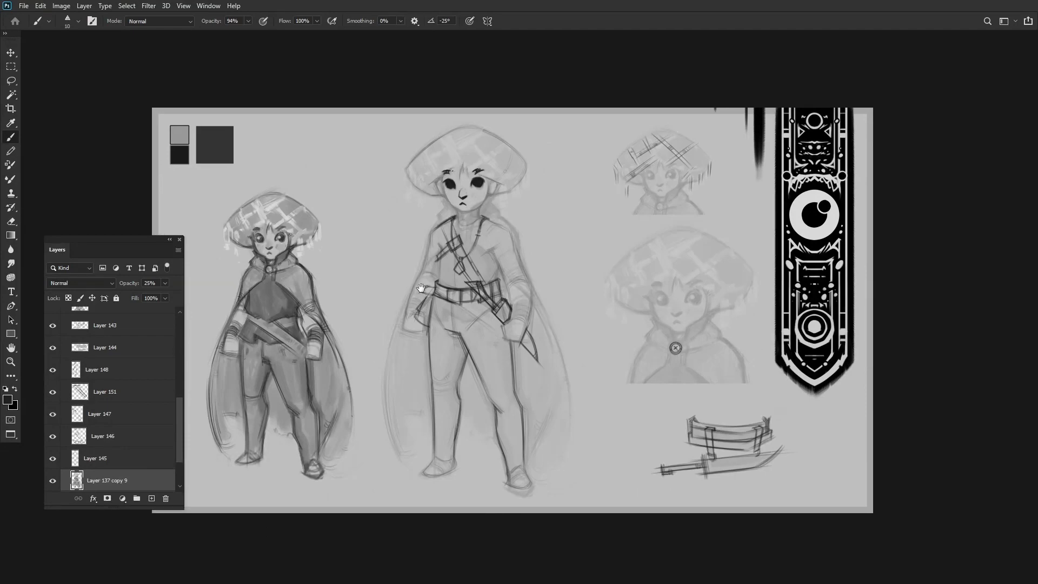
Add a new layer above Layer 150 and draw curved bracer and wrap outlines around both forearms.
key(ctrl+plus)
key(alt+period)
scroll(487, 293, up, 5)
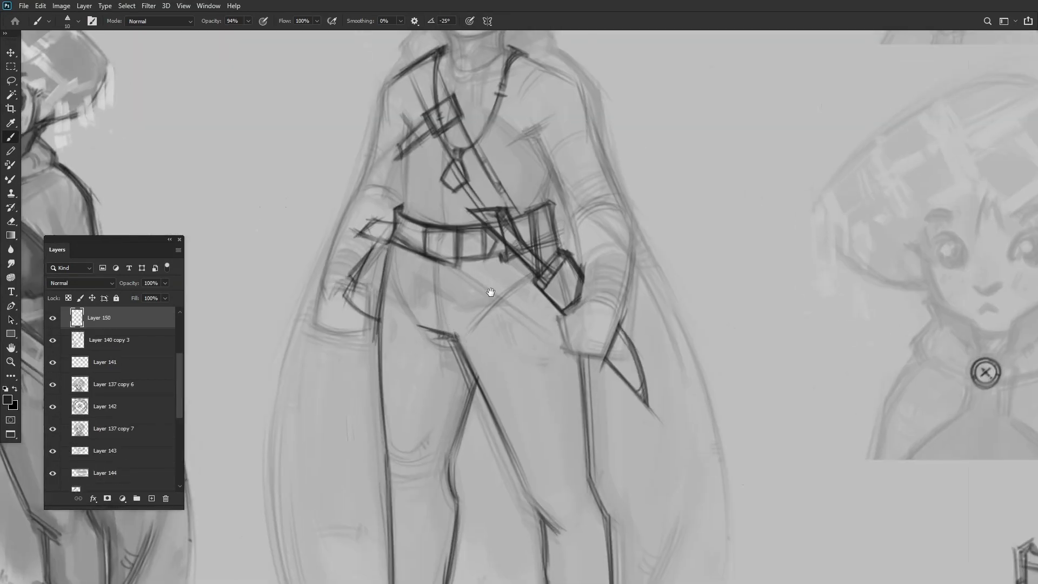
scroll(487, 293, down, 4)
scroll(466, 292, up, 2)
key(ctrl+shift+alt+n)
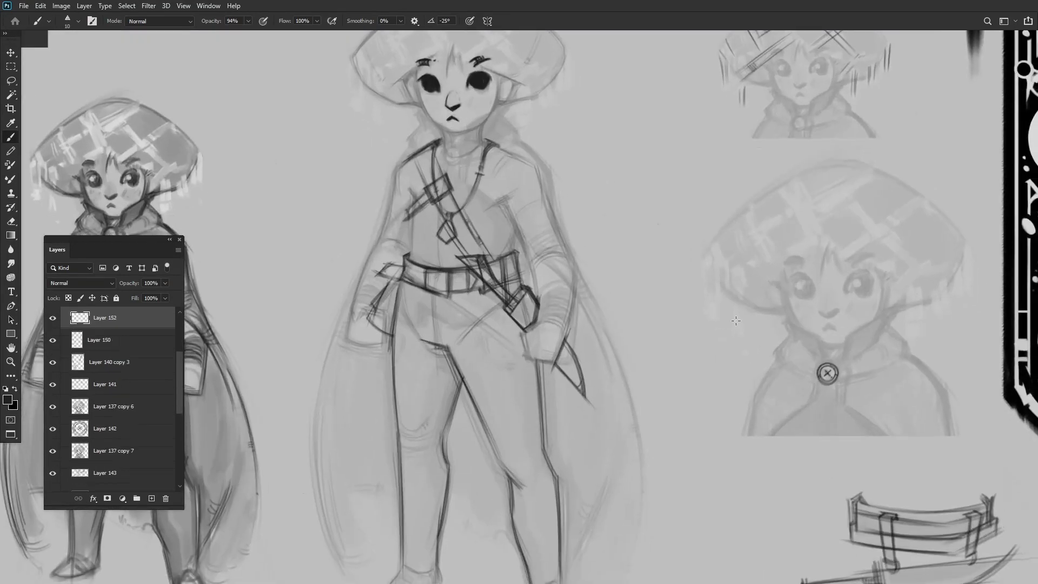
scroll(381, 316, up, 3)
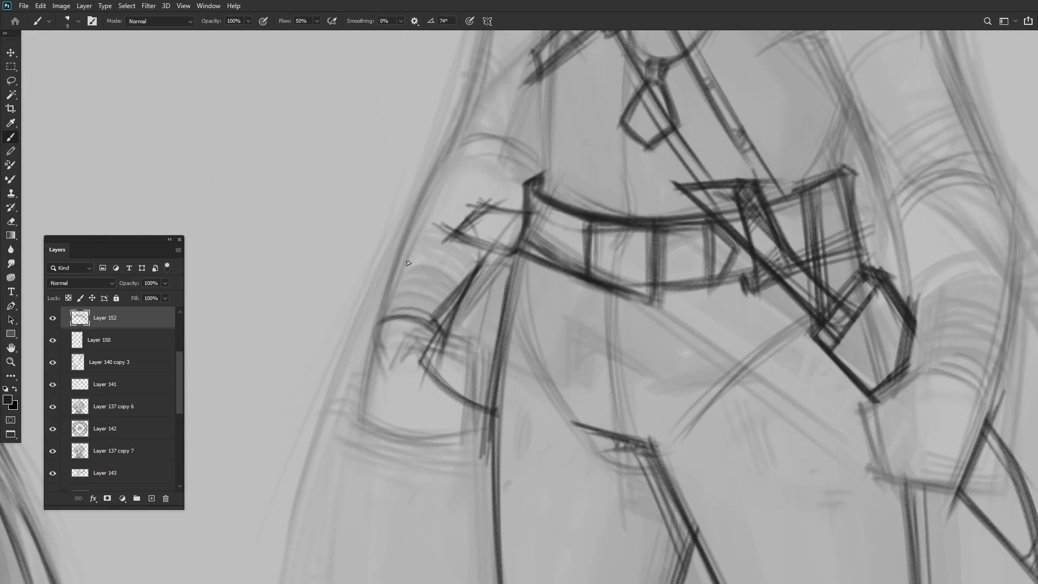
scroll(427, 263, up, 4)
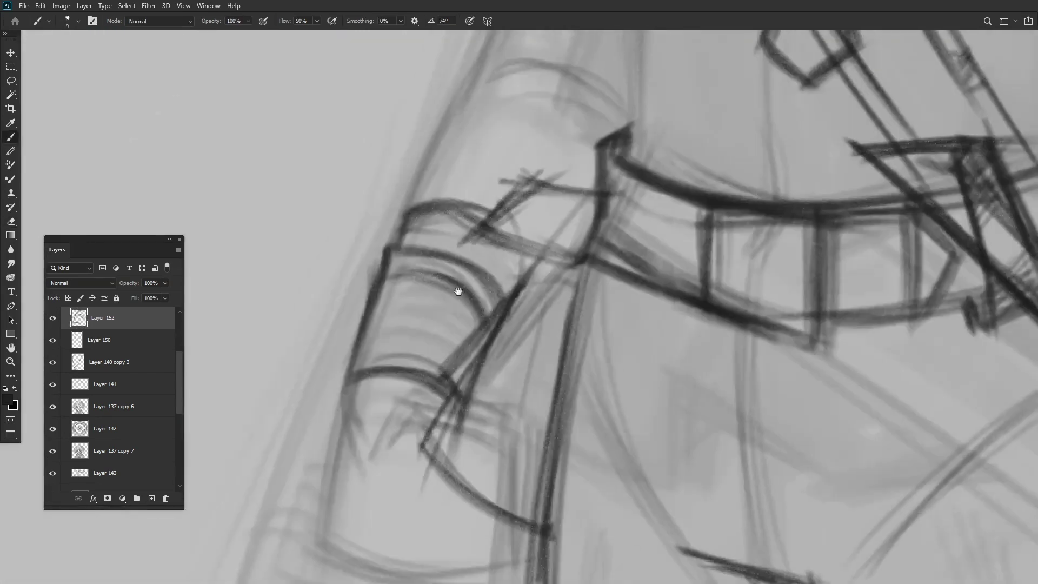
key(r)
drag(411, 215, 455, 179)
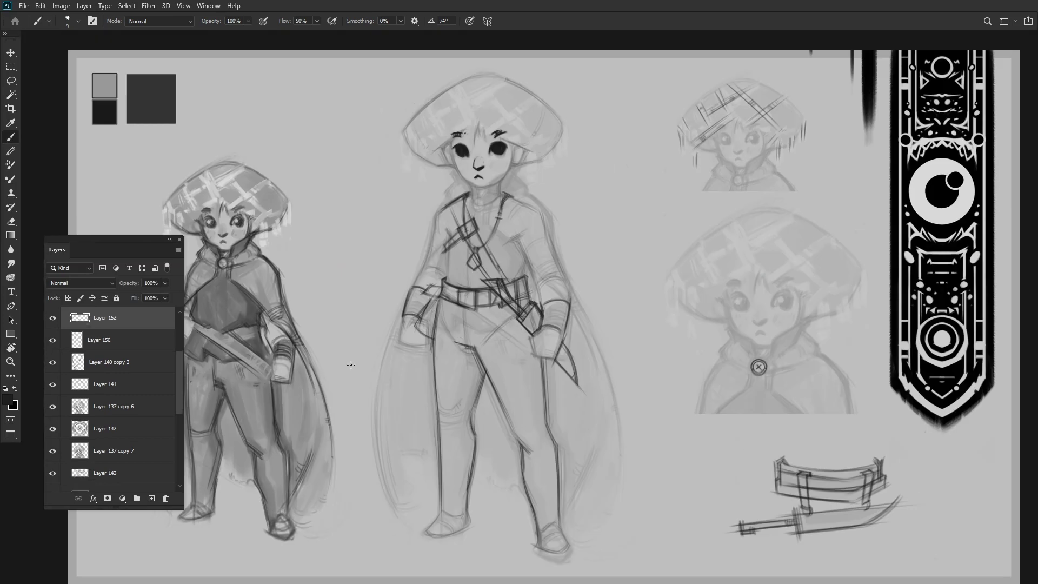
Place Layer 137 copy 9 atop group 3 with a black mask, and paint the tunic, waist cloth and collar back in.
scroll(120, 424, down, 2)
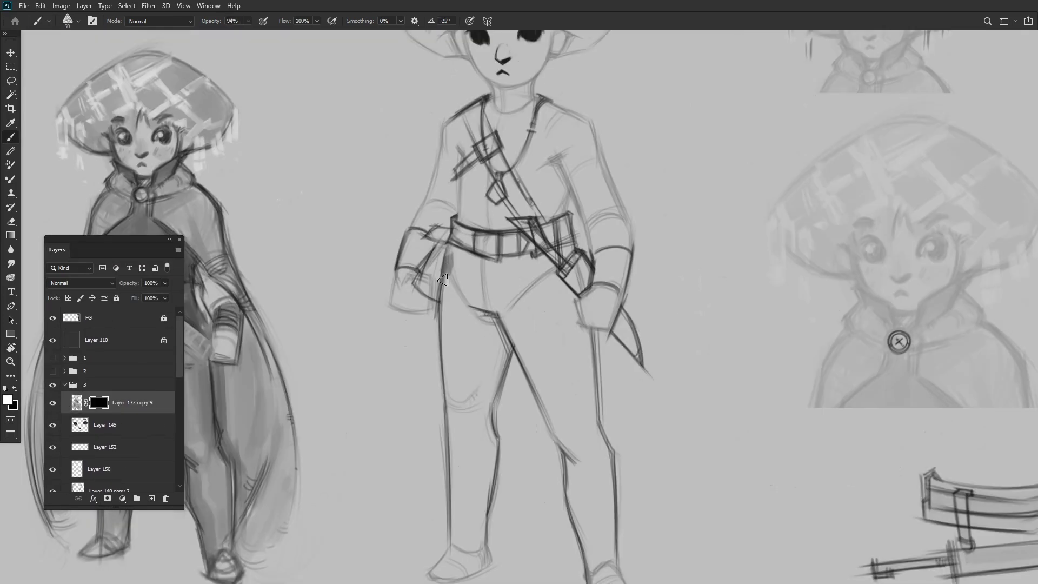
drag(427, 254, 503, 325)
drag(459, 249, 579, 314)
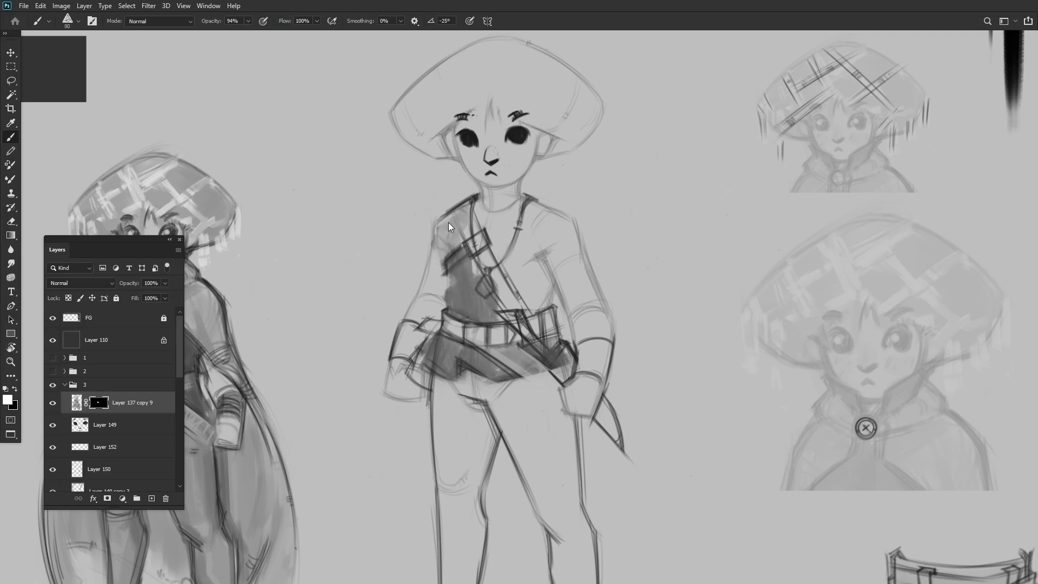
drag(476, 216, 519, 303)
drag(513, 178, 562, 292)
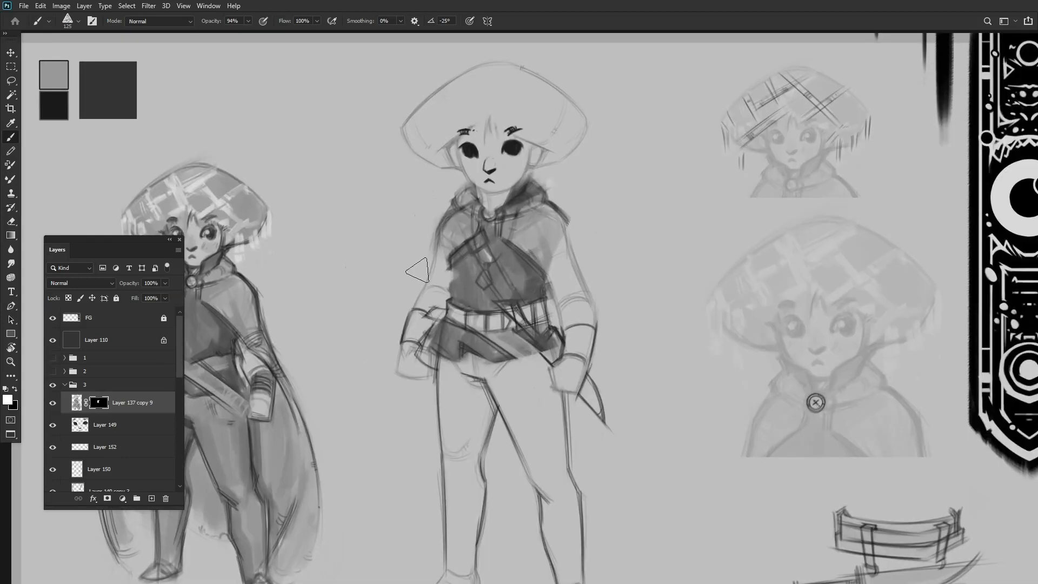
Paint white on the mask with a larger brush to reveal the cape, arm wraps and patterned hat.
mouse_move(454, 227)
mouse_down()
mouse_move(399, 302)
mouse_move(410, 492)
mouse_up()
drag(540, 270, 579, 232)
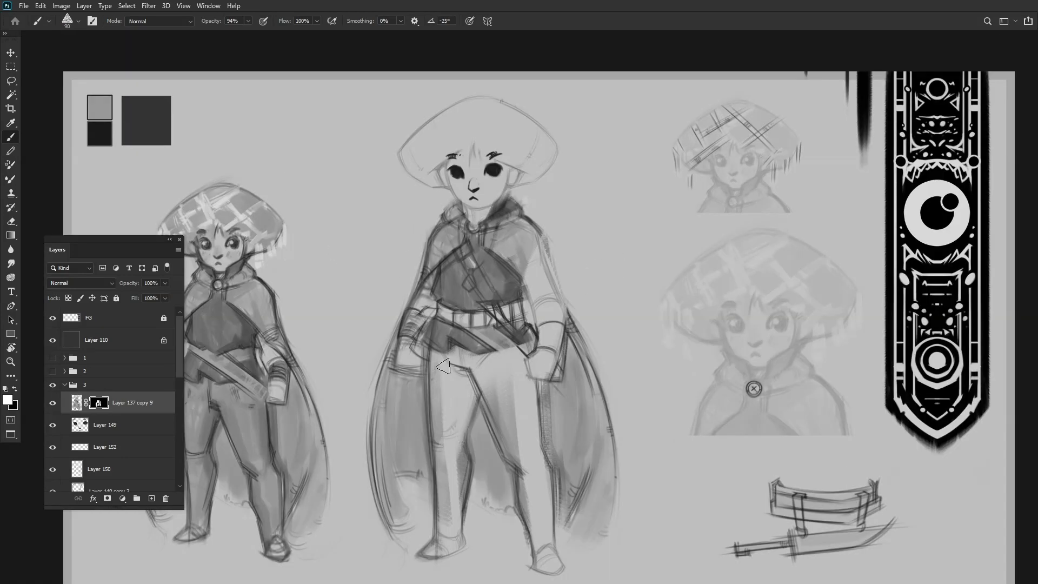
drag(443, 366, 456, 519)
drag(476, 384, 513, 459)
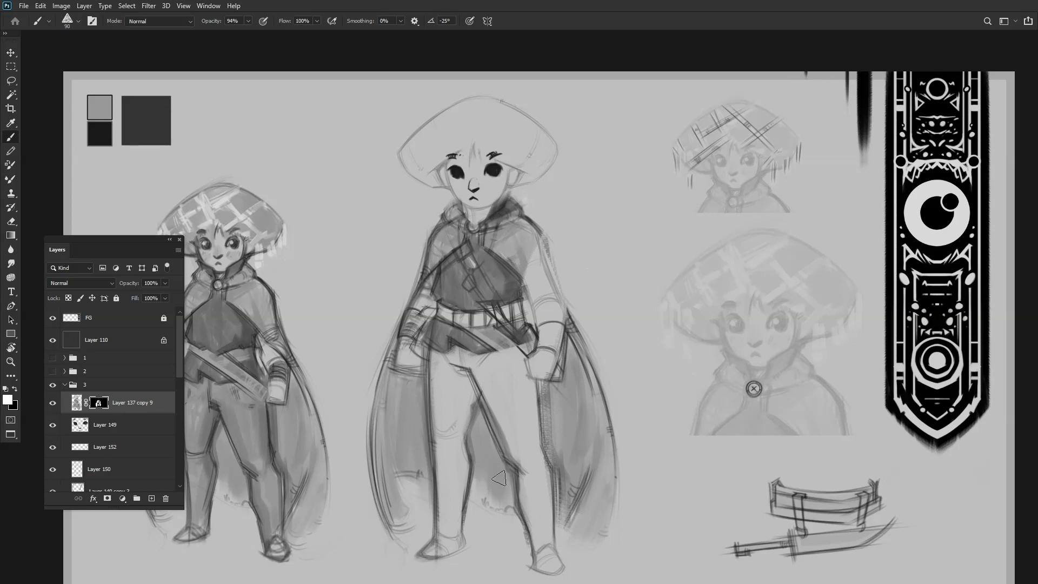
key(bracketright)
key(bracketright)
key(bracketright)
drag(551, 562, 584, 464)
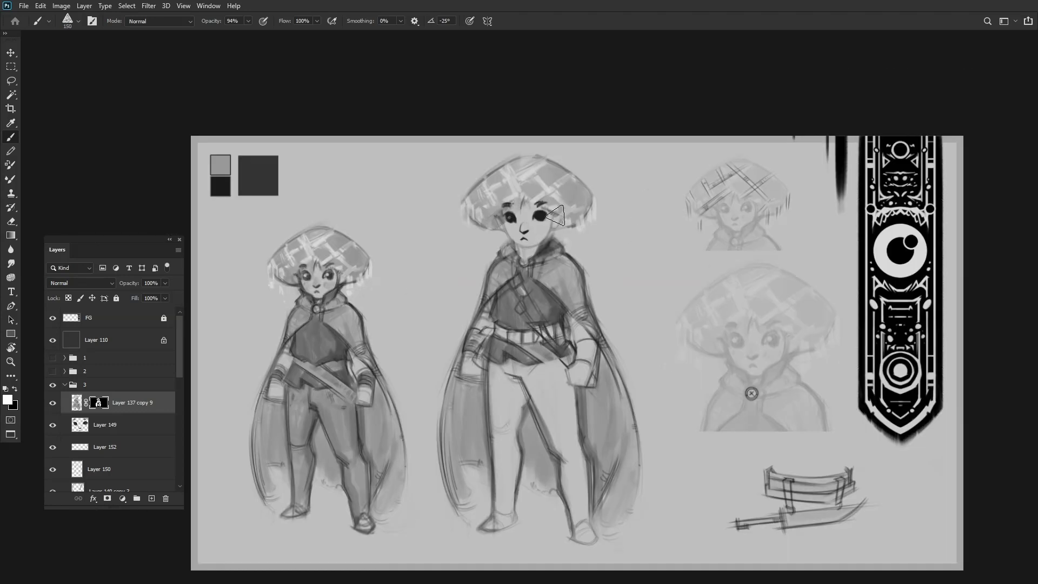
Hide the smaller caped figure on Layer 137 and gather the taller figure's layers into a new group.
scroll(169, 436, down, 5)
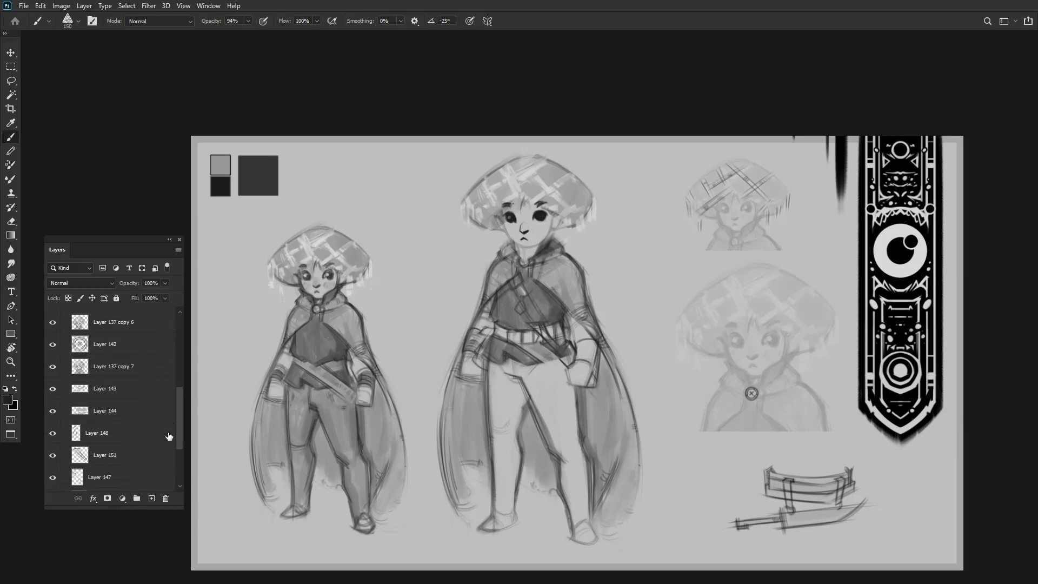
scroll(168, 435, down, 5)
drag(53, 444, 55, 472)
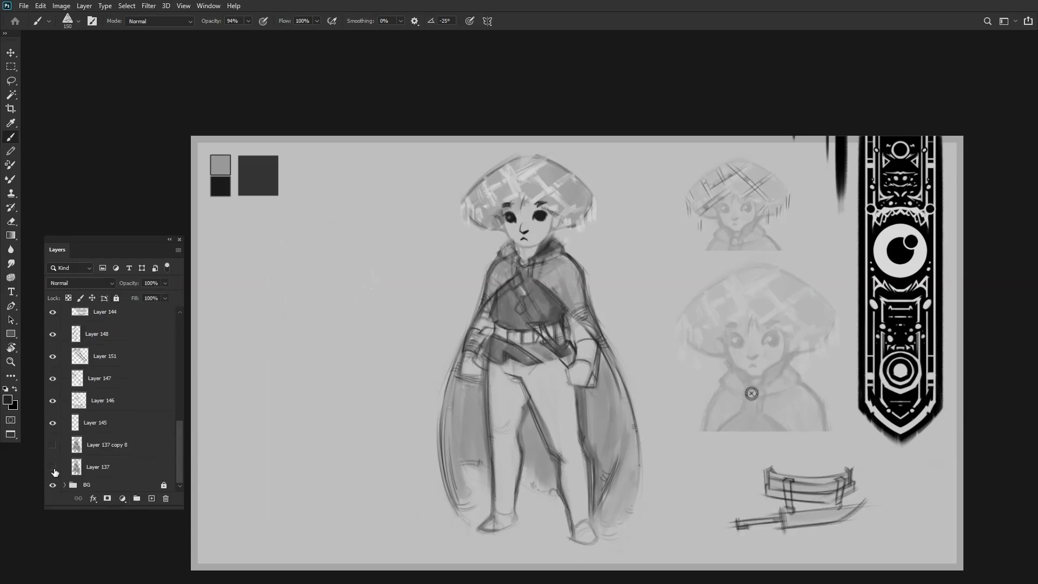
scroll(55, 473, up, 10)
Move Layer 137 copy 9 out above the new group and fill its mask with white.
click(139, 404)
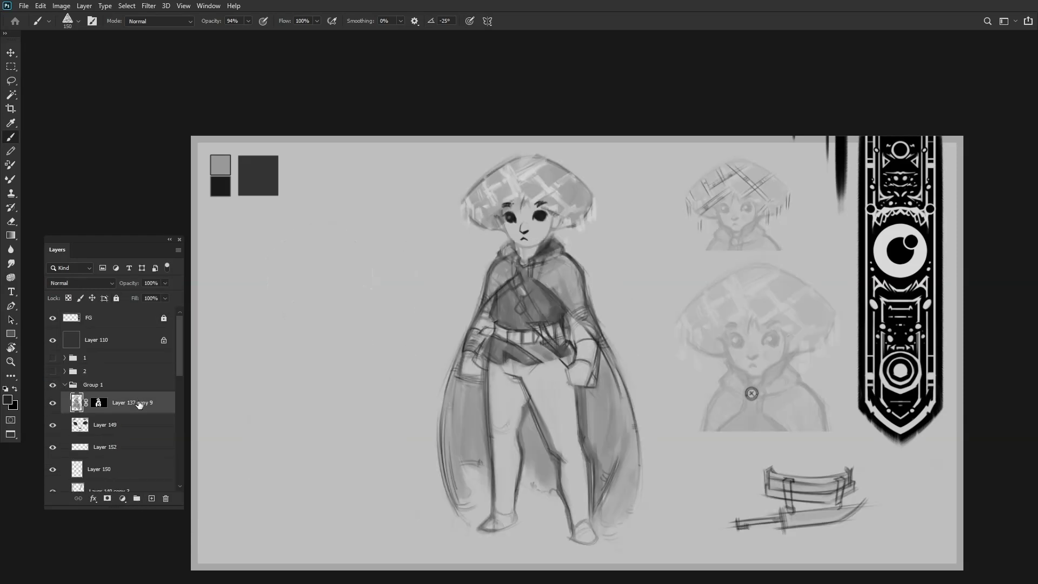
drag(139, 404, 92, 409)
click(89, 389)
key(x)
key(alt+BackSpace)
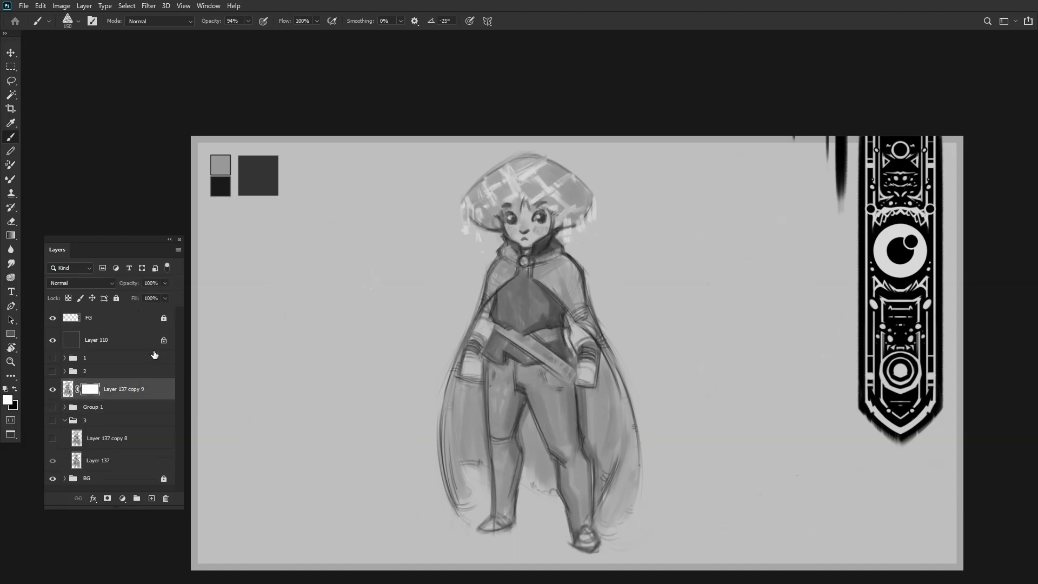
On a new layer above the faded figure, draw the cape's left-hand front edge, shoulder and long outer curve.
key(ctrl+shift+alt+n)
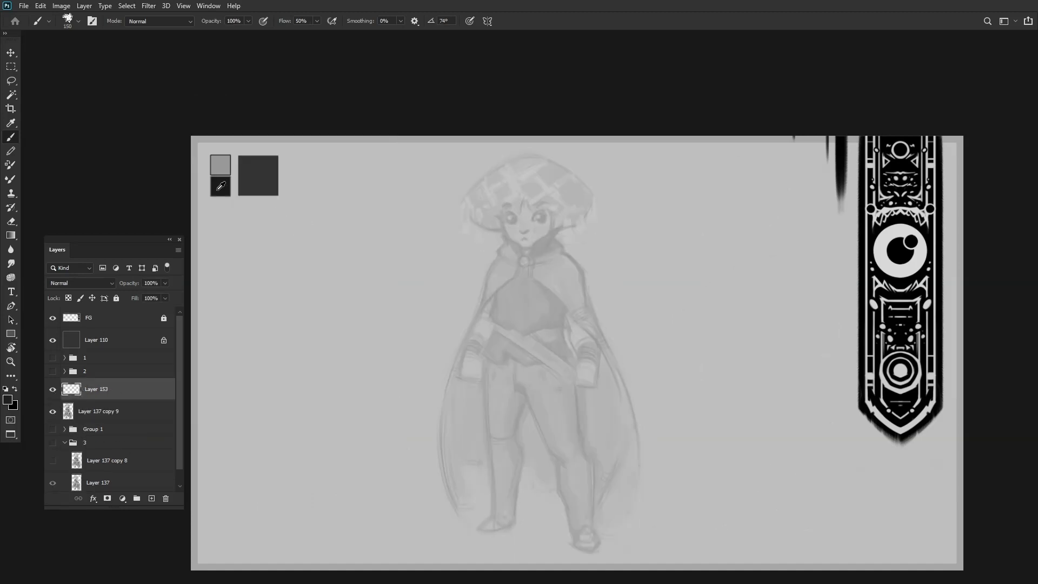
scroll(456, 221, up, 4)
scroll(457, 221, down, 2)
drag(445, 197, 348, 394)
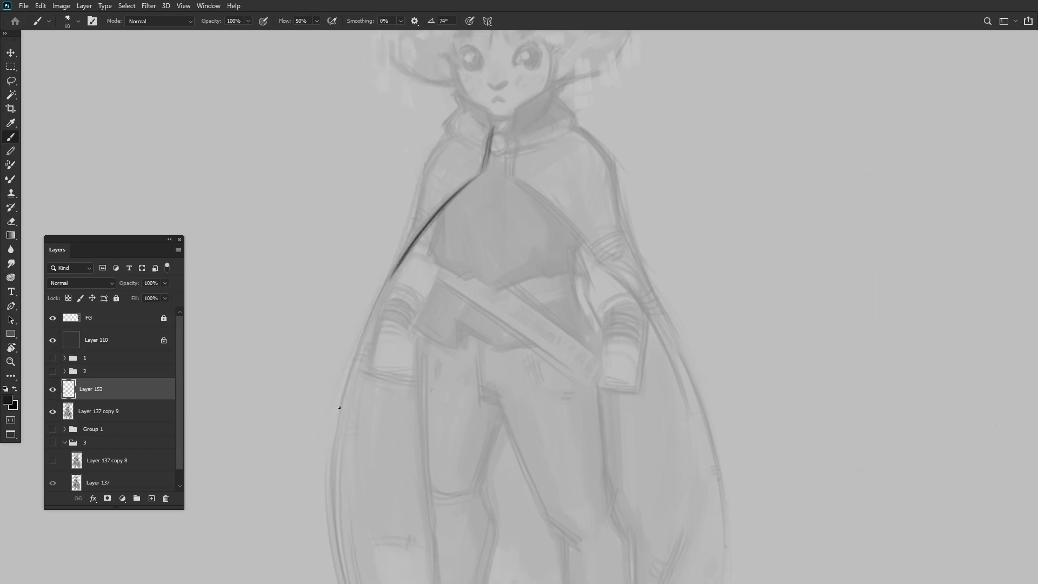
key(r)
mouse_move(378, 302)
mouse_down()
mouse_move(421, 216)
mouse_move(466, 176)
mouse_up()
scroll(467, 177, up, 3)
scroll(466, 176, down, 2)
key(b)
drag(403, 208, 282, 354)
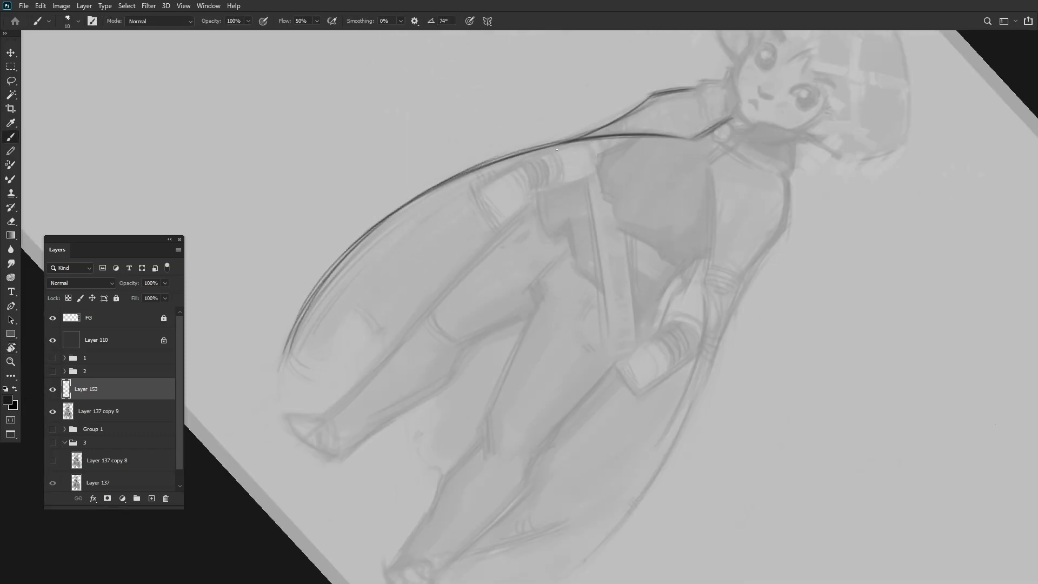
Draw the cape's right-hand front edge from the collar down across the chest.
key(r)
mouse_move(557, 150)
mouse_down()
mouse_move(470, 209)
mouse_move(454, 169)
mouse_up()
key(b)
drag(507, 191, 416, 310)
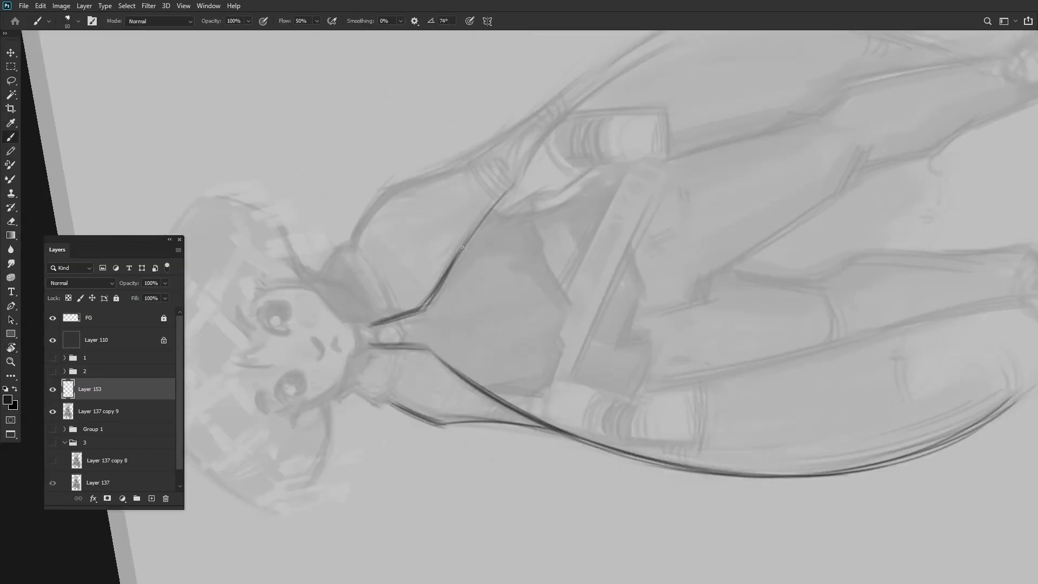
key(r)
mouse_move(462, 247)
mouse_down()
mouse_move(529, 157)
mouse_move(541, 189)
mouse_move(535, 152)
mouse_move(448, 232)
mouse_move(459, 151)
mouse_move(535, 164)
mouse_move(324, 216)
mouse_move(389, 243)
mouse_move(424, 323)
mouse_move(516, 252)
mouse_up()
key(b)
Outline the cape's right-hand shoulder and outer curve, and add inner fold lines and small wrap marks along the edges.
key(r)
scroll(447, 232, down, 3)
scroll(447, 233, up, 3)
key(b)
key(r)
scroll(535, 164, down, 3)
scroll(348, 239, up, 3)
scroll(538, 191, down, 3)
key(b)
Add a new layer above Layer 153 and draw the side lines and angular hem of the tunic top.
key(ctrl+shift+alt+n)
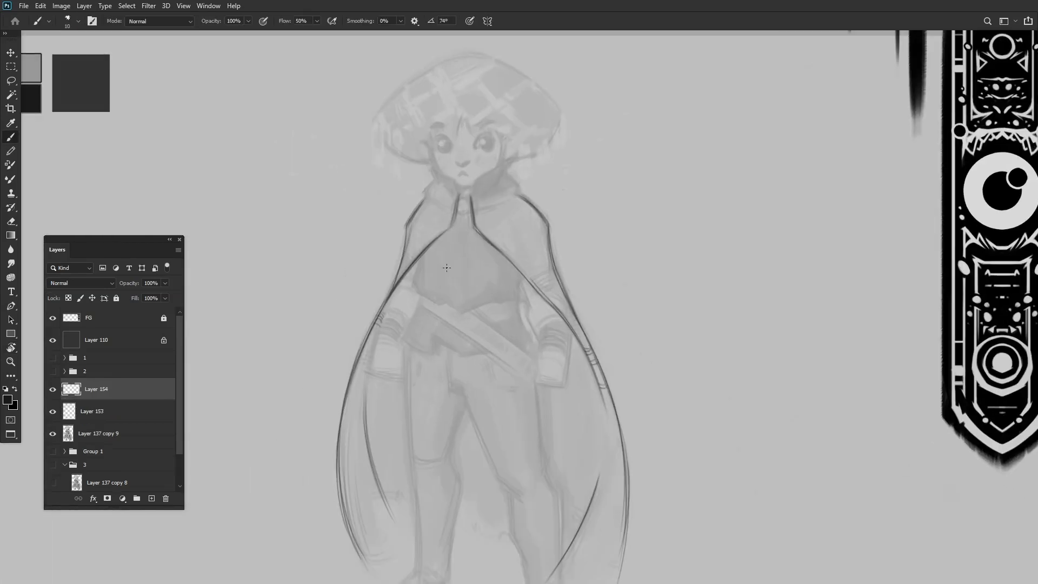
scroll(500, 133, up, 5)
drag(413, 213, 386, 298)
drag(411, 240, 387, 311)
key(r)
mouse_move(400, 308)
mouse_down()
mouse_move(505, 211)
mouse_move(540, 157)
mouse_up()
key(b)
key(r)
drag(540, 157, 610, 188)
key(b)
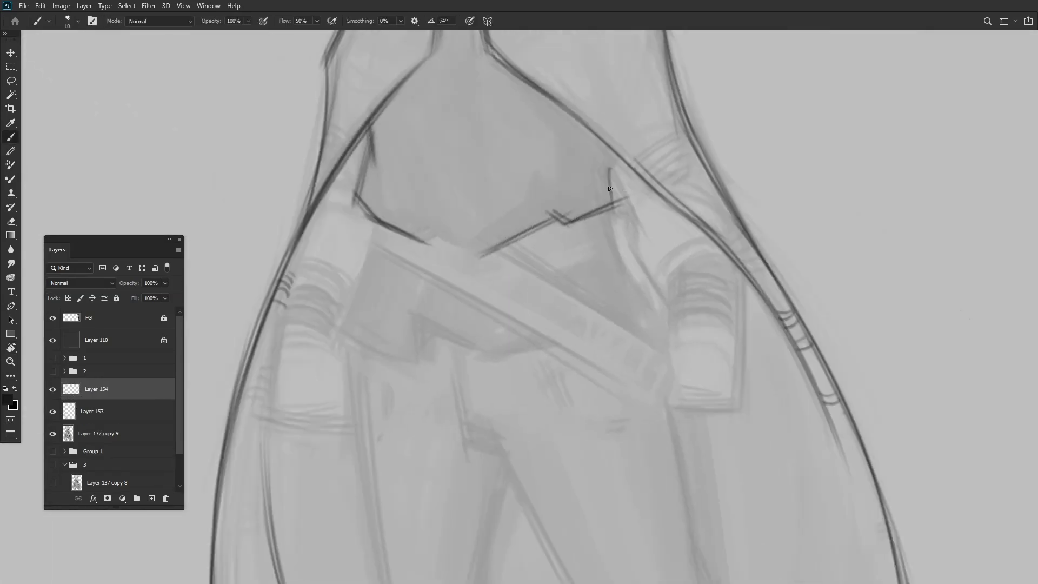
Draw the angular waist cloth over the hips on Layer 154, and show the base figure group instead of the cape layers.
key(r)
drag(348, 317, 456, 296)
key(b)
mouse_move(473, 295)
mouse_down()
mouse_move(579, 192)
mouse_move(399, 237)
mouse_up()
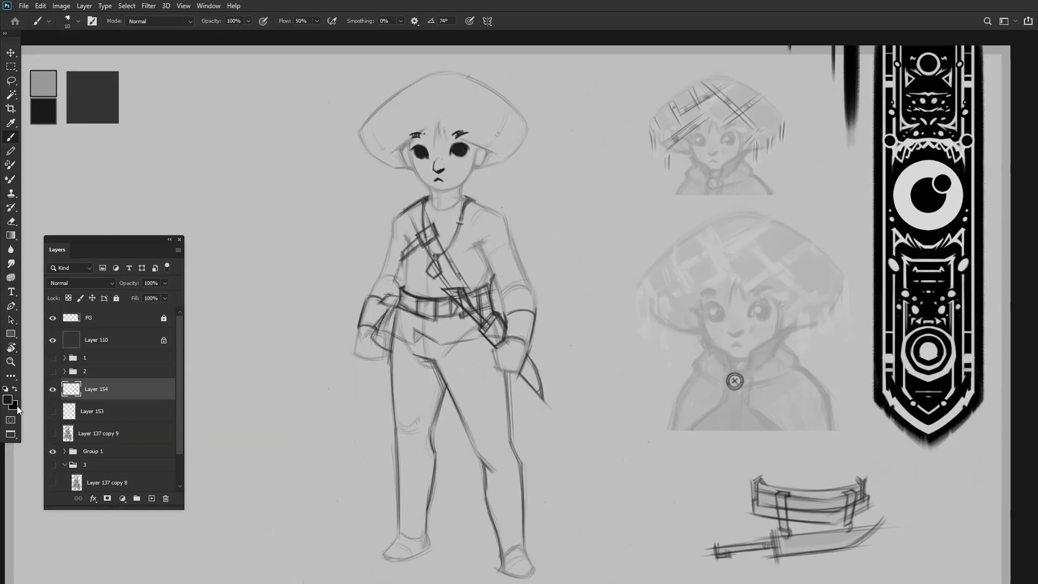
Draw the tall pointed collar around the figure's neck on Layer 154, on both sides of the chin.
scroll(540, 299, up, 6)
drag(503, 295, 419, 305)
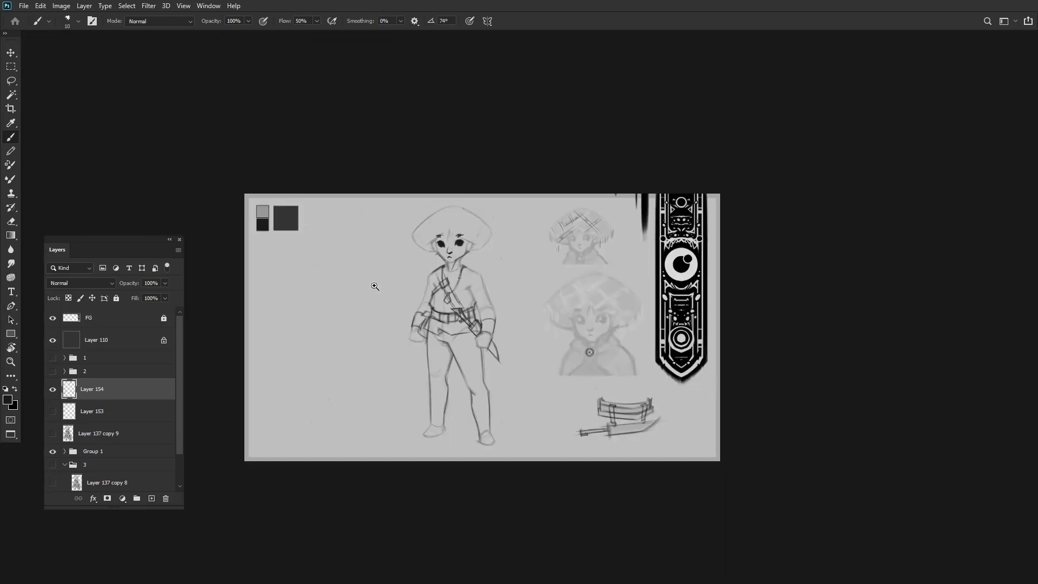
key(r)
drag(540, 227, 462, 223)
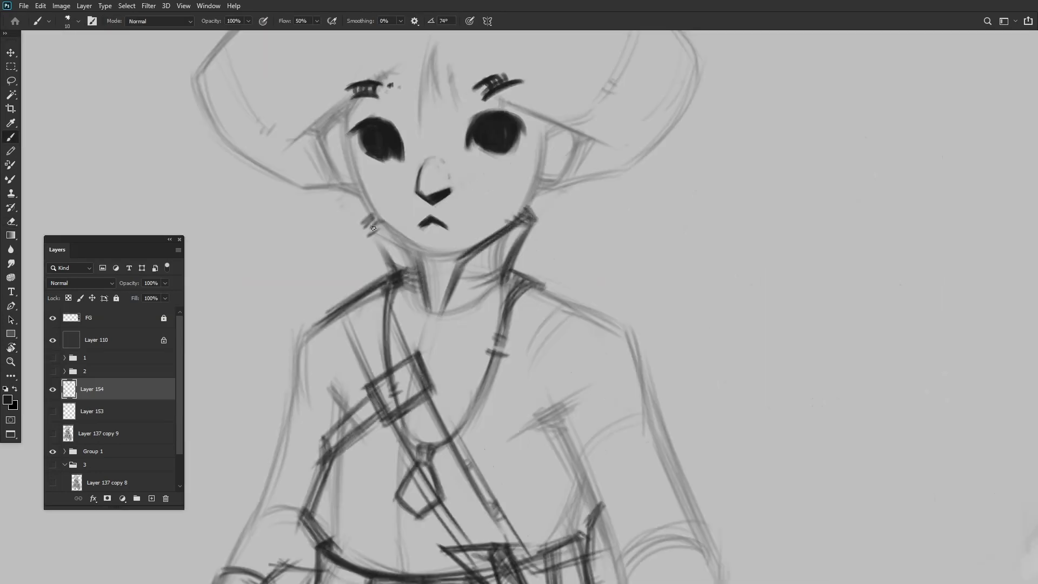
mouse_move(373, 229)
mouse_down()
mouse_move(474, 241)
mouse_move(486, 231)
mouse_up()
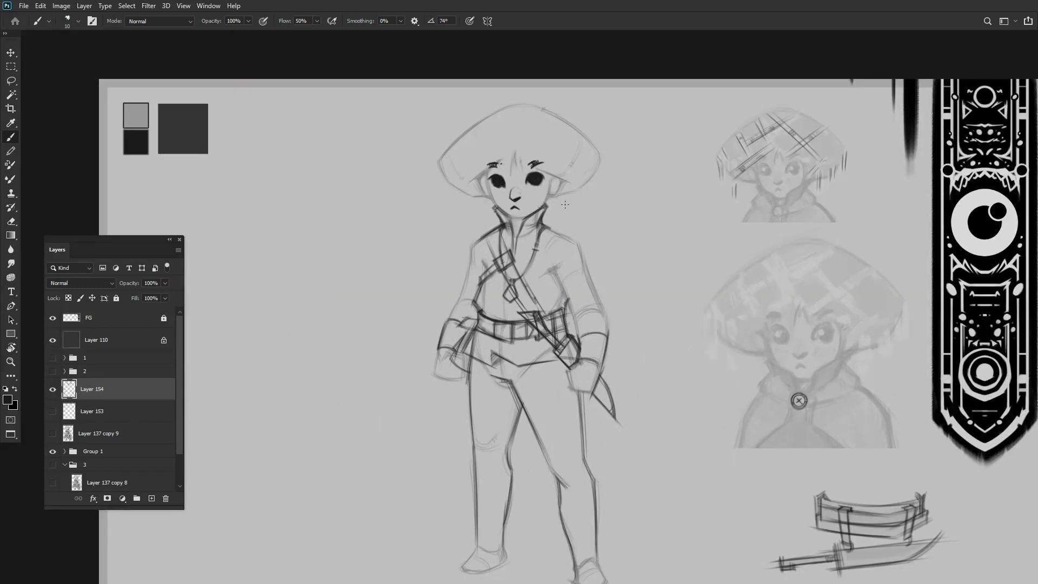
Outline the tunic's shoulders and the outer sleeve lines of both arms down to the bracers.
key(ctrl+plus)
key(ctrl+plus)
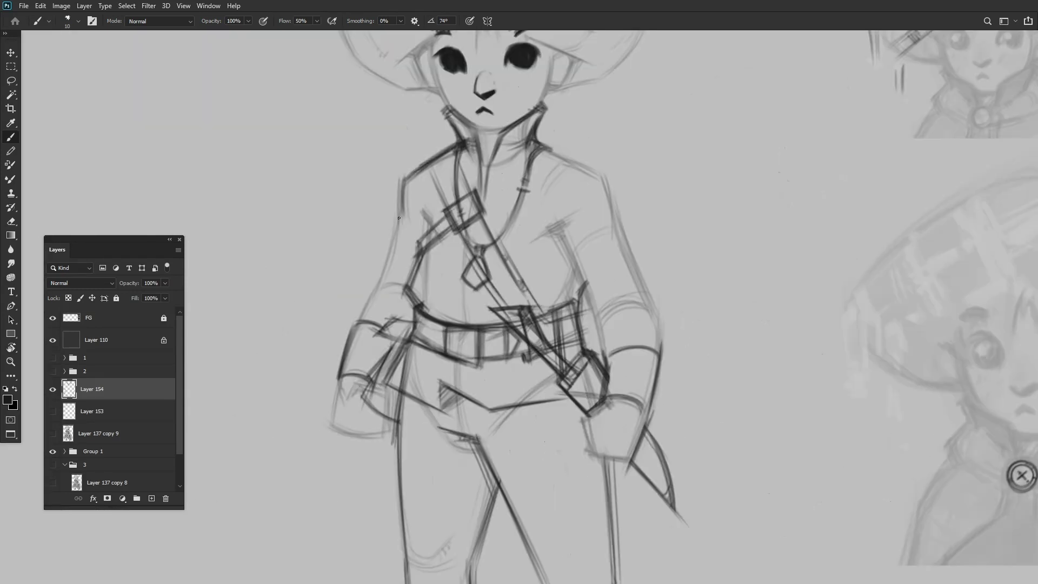
drag(626, 227, 540, 218)
drag(496, 173, 437, 262)
key(Escape)
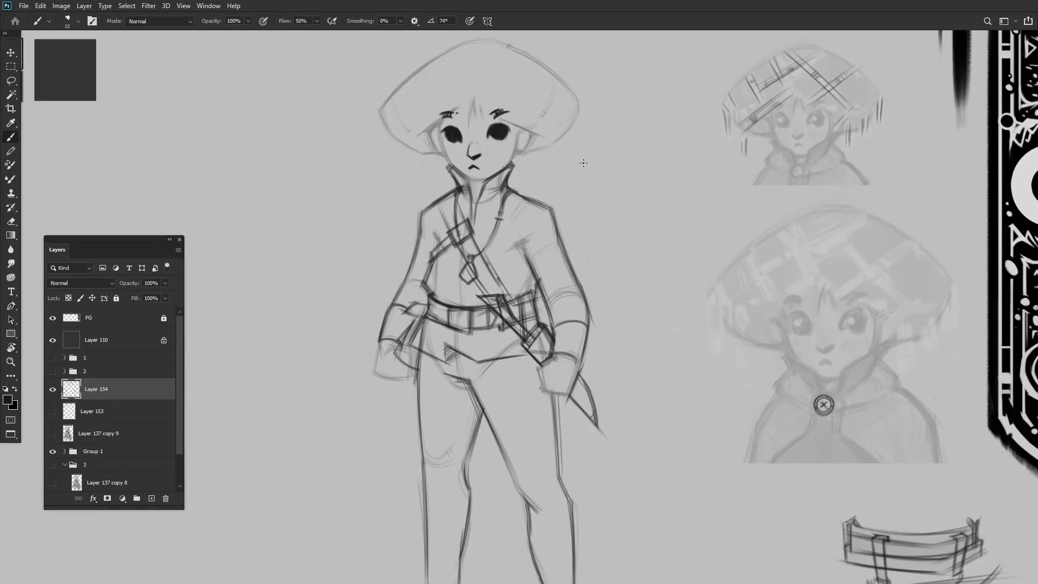
key(r)
drag(583, 163, 442, 306)
key(Escape)
key(b)
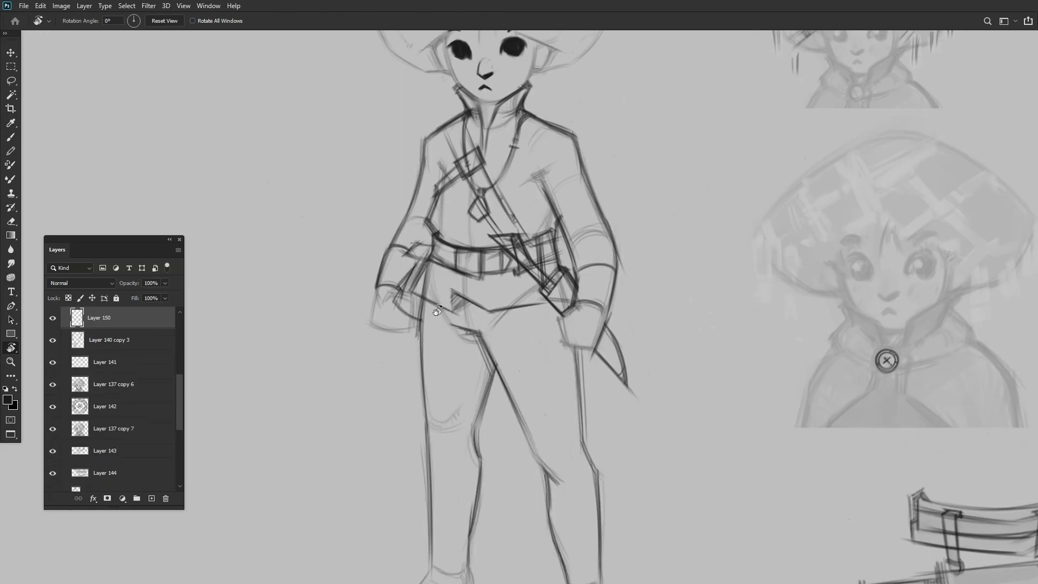
Add short horizontal fastening marks at the base of the collar and strengthen the sleeve lines.
scroll(442, 306, down, 3)
scroll(422, 270, up, 5)
scroll(402, 232, down, 6)
scroll(402, 232, up, 5)
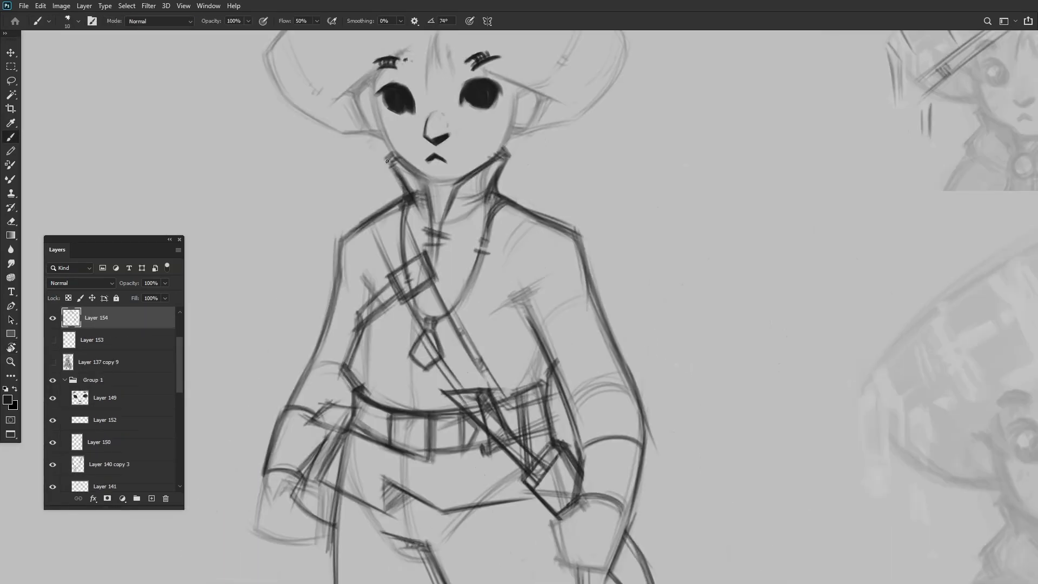
scroll(402, 232, down, 5)
scroll(486, 140, up, 5)
key(r)
key(b)
scroll(598, 149, down, 1)
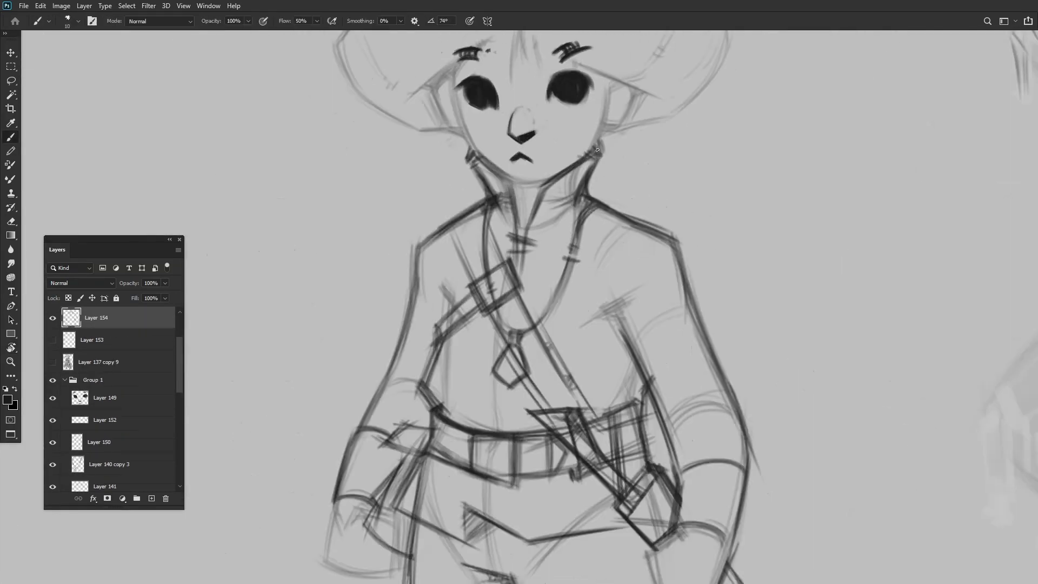
Refine the collar's edges and tips and add fold lines across the neck inside it.
scroll(460, 196, down, 5)
scroll(487, 216, up, 7)
key(r)
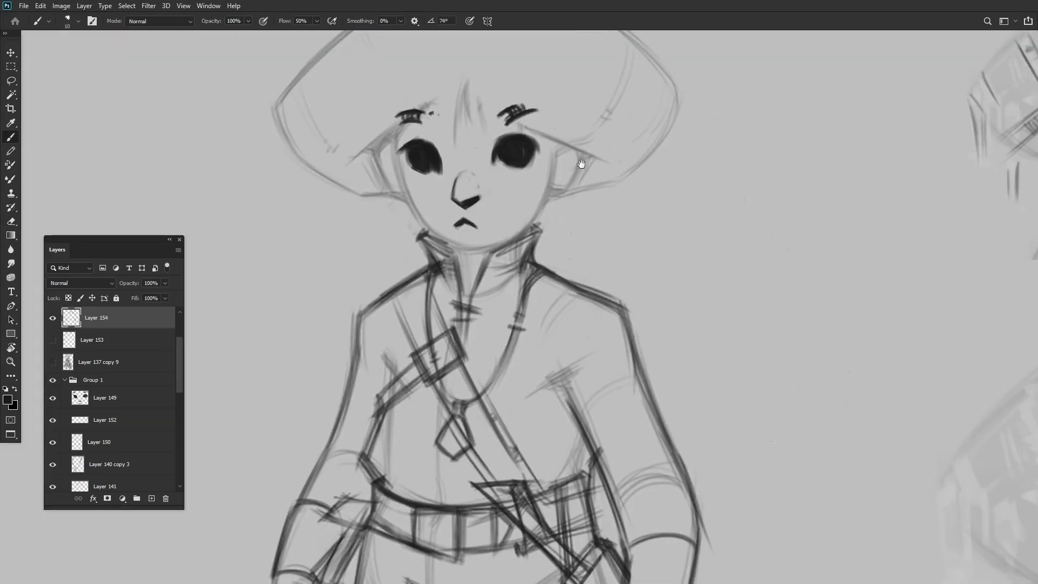
key(b)
key(r)
drag(406, 209, 410, 378)
key(Escape)
scroll(517, 154, down, 5)
scroll(516, 154, up, 6)
key(b)
key(r)
scroll(516, 154, down, 3)
drag(516, 154, 595, 217)
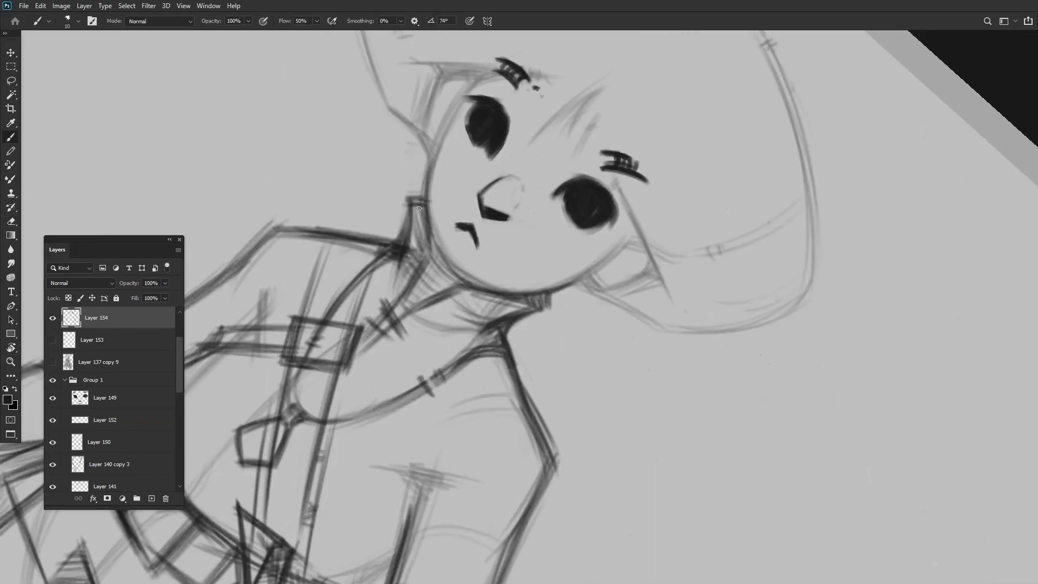
key(Escape)
scroll(610, 235, down, 2)
scroll(540, 270, up, 6)
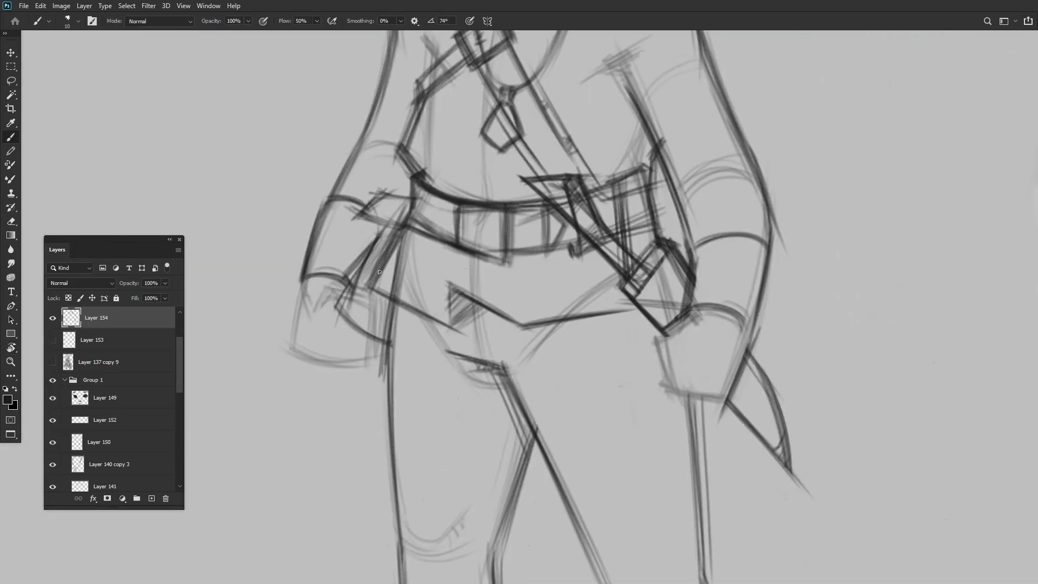
Draw angular, pointed trouser hems over both ankles on Layer 150.
drag(540, 271, 486, 259)
key(b)
scroll(475, 265, up, 2)
scroll(475, 266, down, 5)
scroll(469, 364, up, 5)
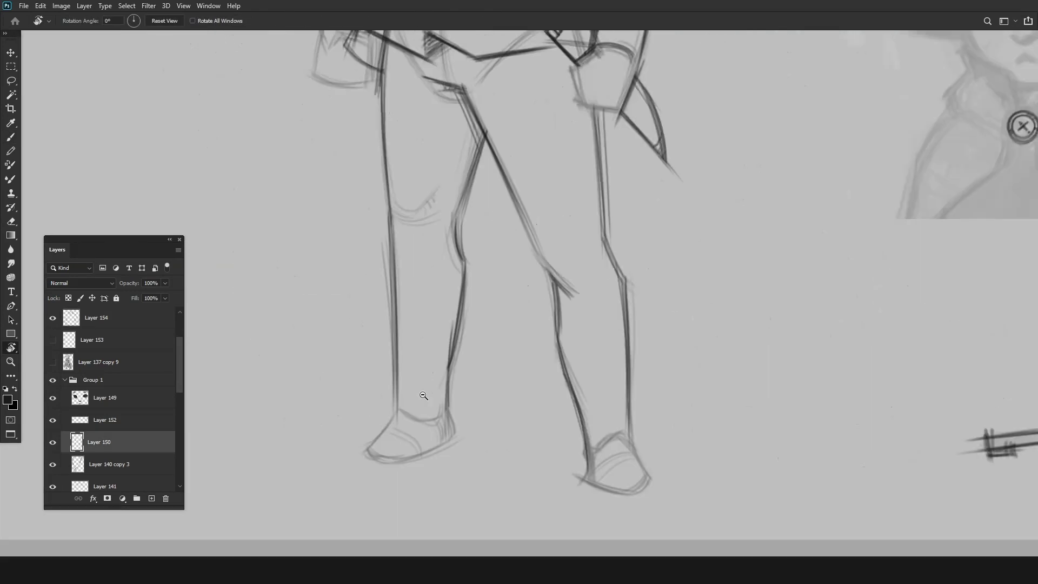
ctrl+click(459, 362)
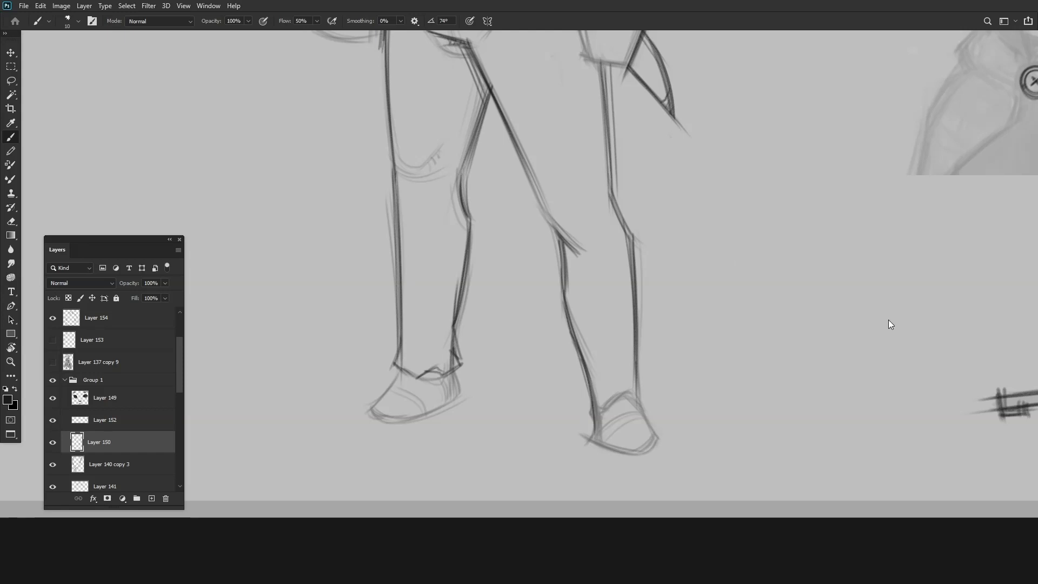
scroll(656, 283, up, 1)
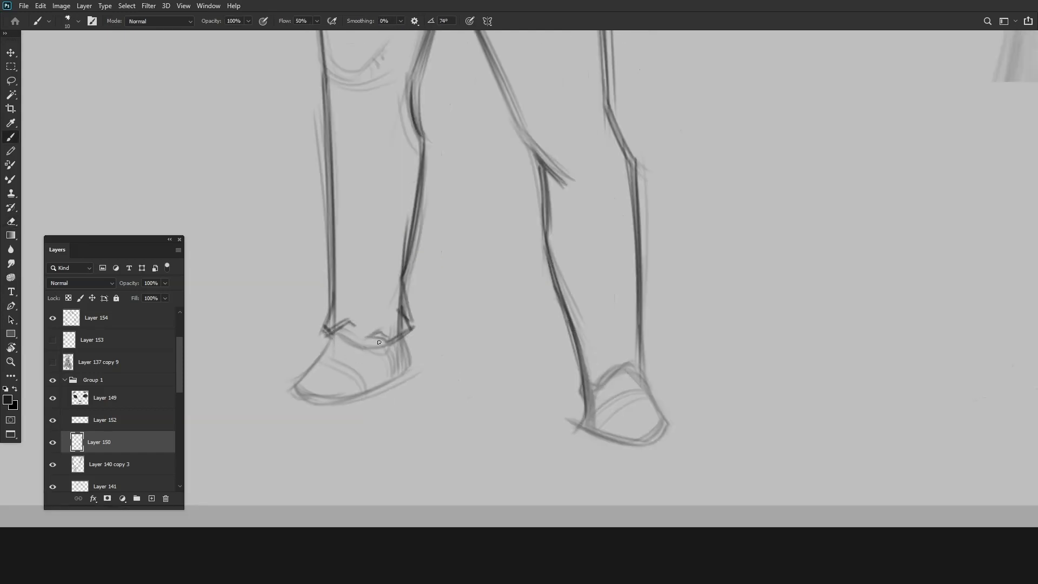
scroll(642, 375, down, 4)
scroll(581, 330, up, 5)
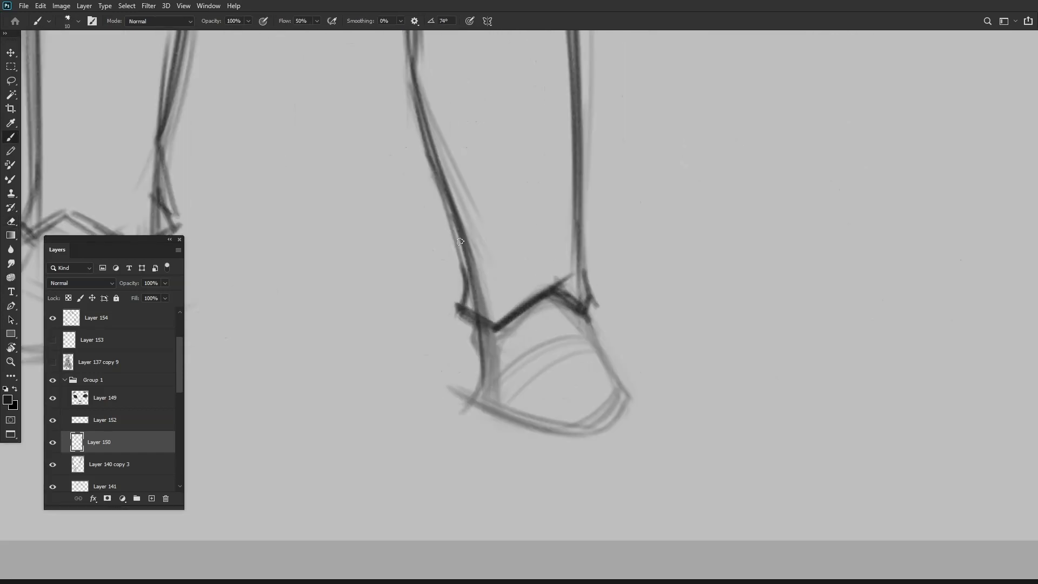
drag(460, 241, 616, 319)
drag(324, 302, 405, 325)
scroll(416, 301, down, 1)
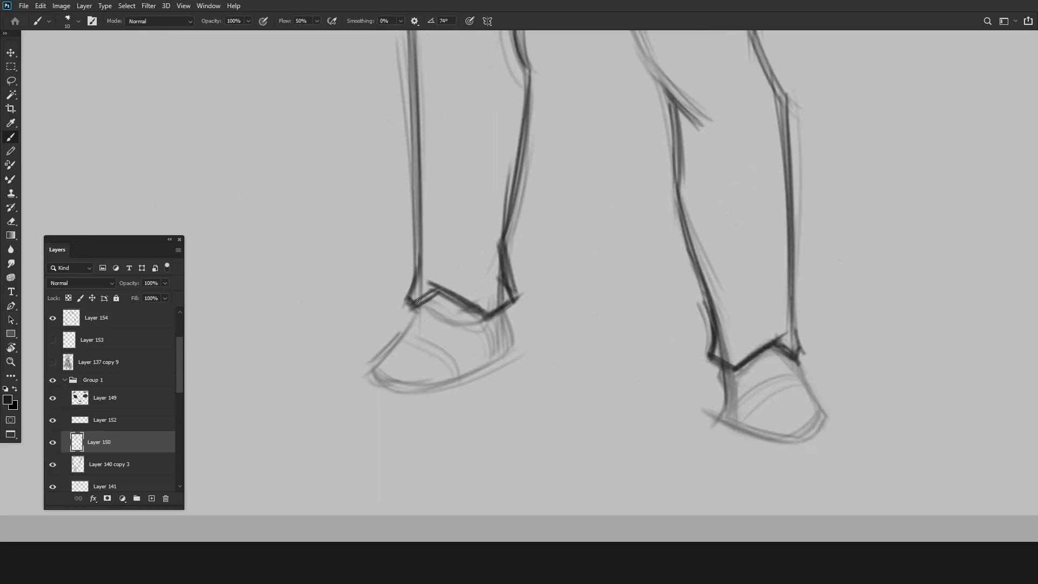
Outline both shoes beneath the trouser hems with darker lines on Layer 150.
scroll(489, 366, up, 1)
drag(490, 367, 524, 300)
scroll(524, 301, down, 2)
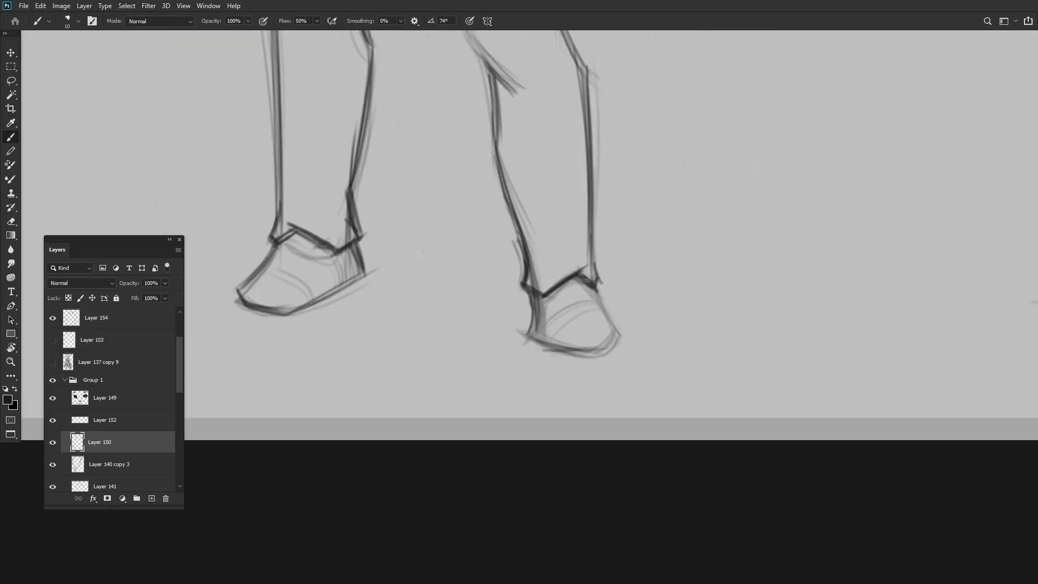
drag(553, 354, 465, 304)
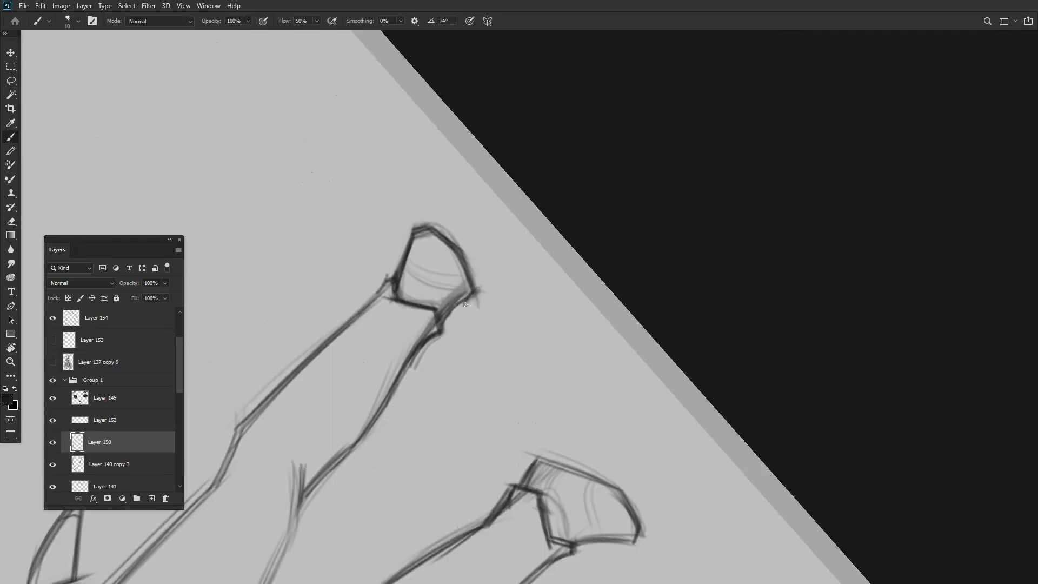
key(r)
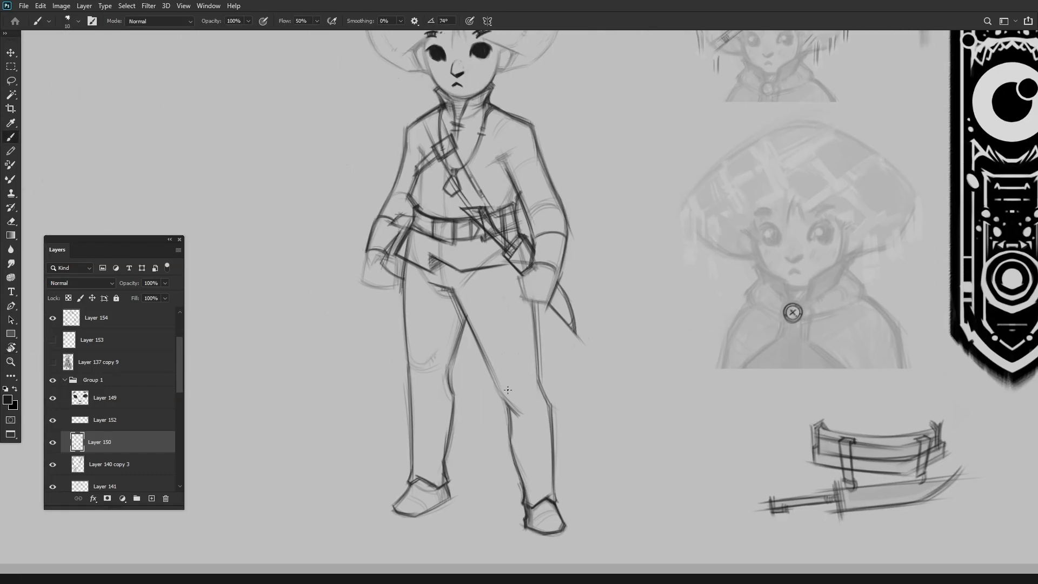
Add a new layer above Layer 150 and draw curved vertical strips on the hat with fringe hanging from its brim.
drag(482, 268, 429, 271)
scroll(448, 266, up, 2)
key(Escape)
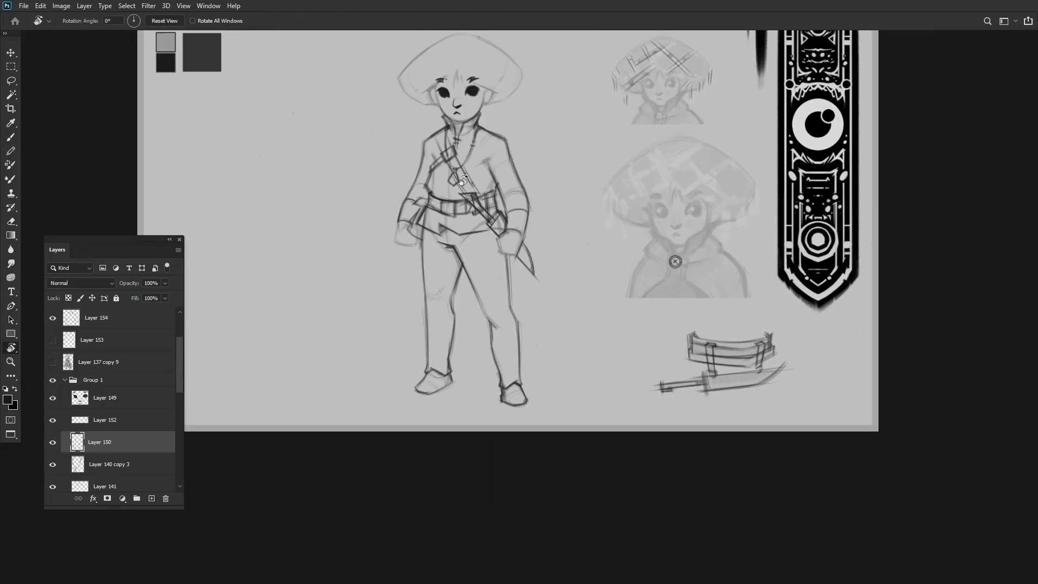
scroll(445, 174, up, 5)
scroll(444, 174, down, 2)
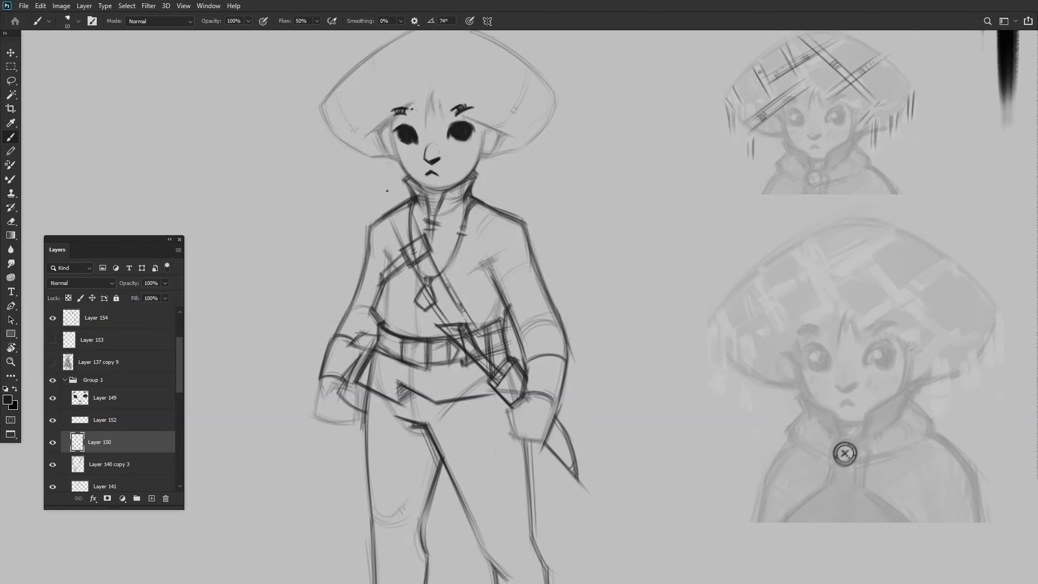
scroll(314, 214, up, 2)
key(ctrl+shift+alt+n)
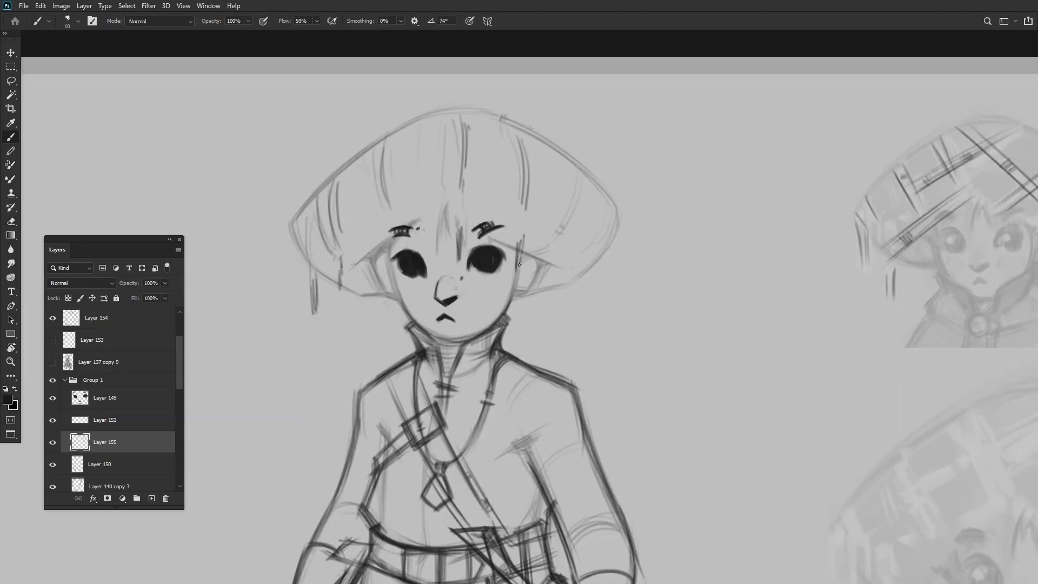
scroll(482, 176, down, 1)
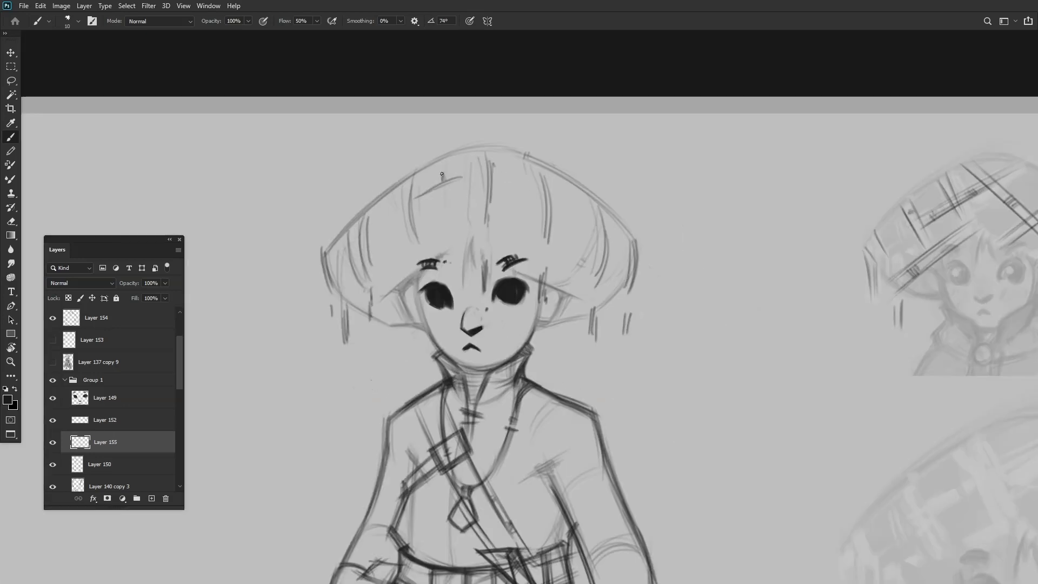
scroll(383, 228, down, 4)
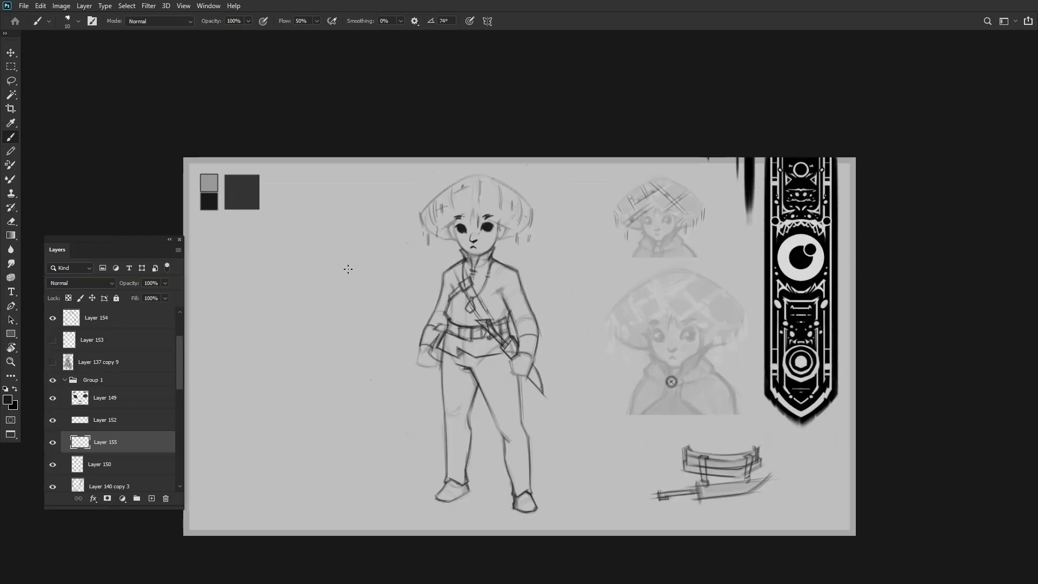
Add overlapping edge marks along the hat's outline and cross bands between its vertical strips.
scroll(470, 216, up, 6)
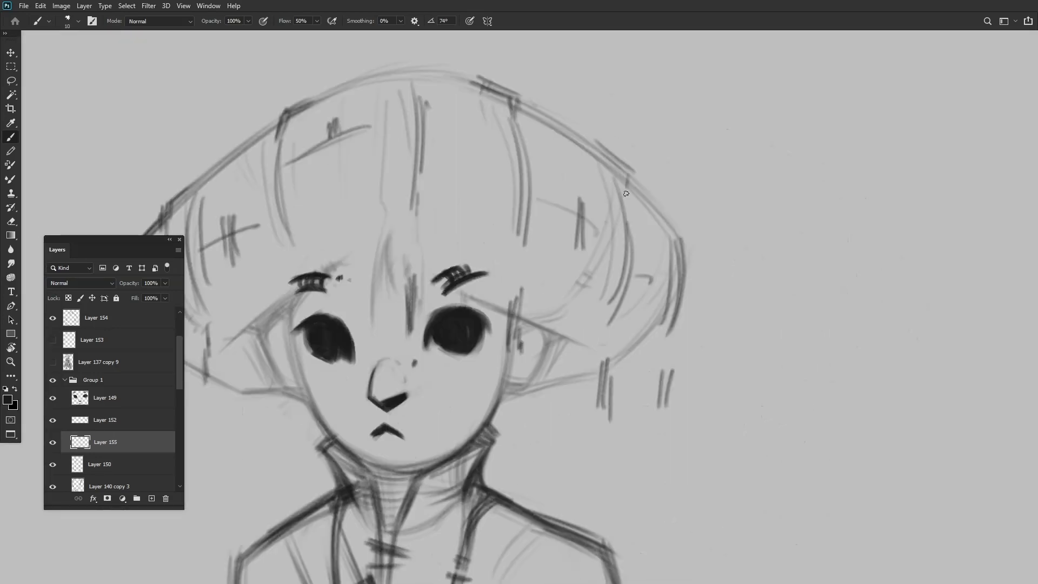
scroll(626, 194, down, 4)
scroll(446, 131, up, 3)
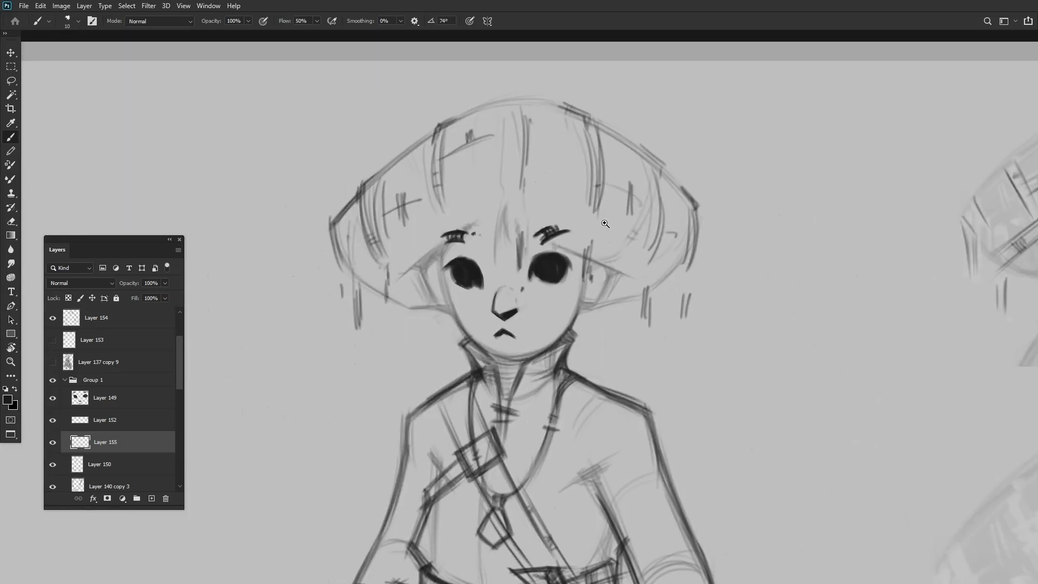
scroll(605, 223, down, 3)
scroll(503, 162, up, 3)
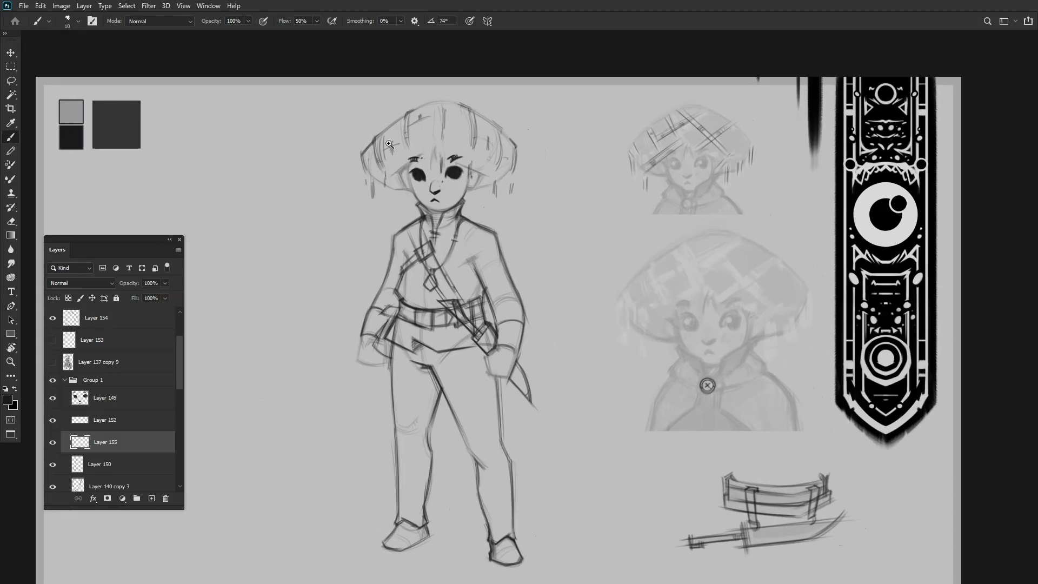
scroll(539, 132, down, 3)
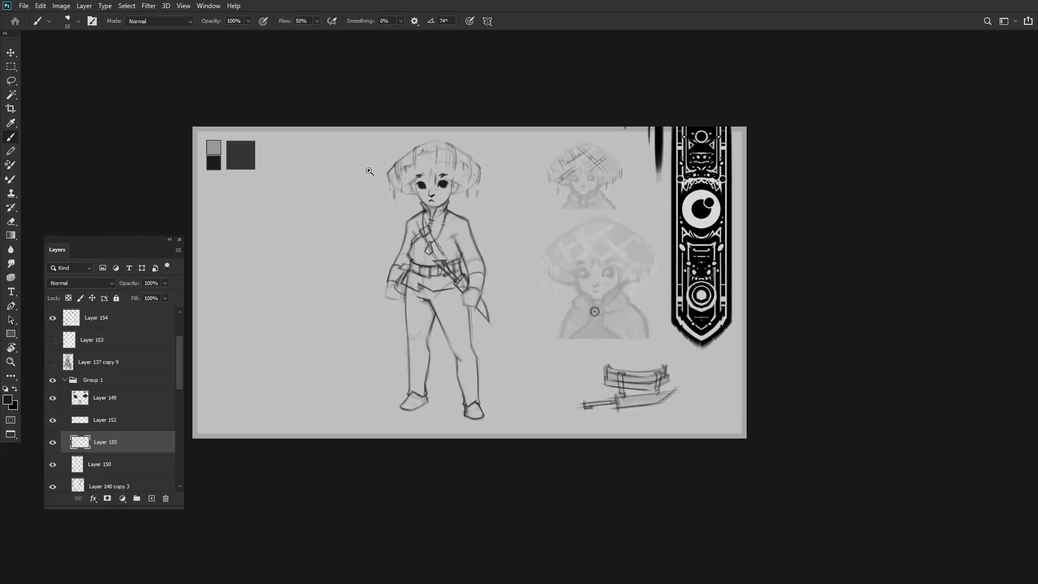
Hide Layer 155, add a new layer below it, and redraw the ears and the hair tufts on the forehead.
click(53, 442)
ctrl+click(152, 497)
scroll(410, 209, up, 3)
scroll(410, 280, down, 1)
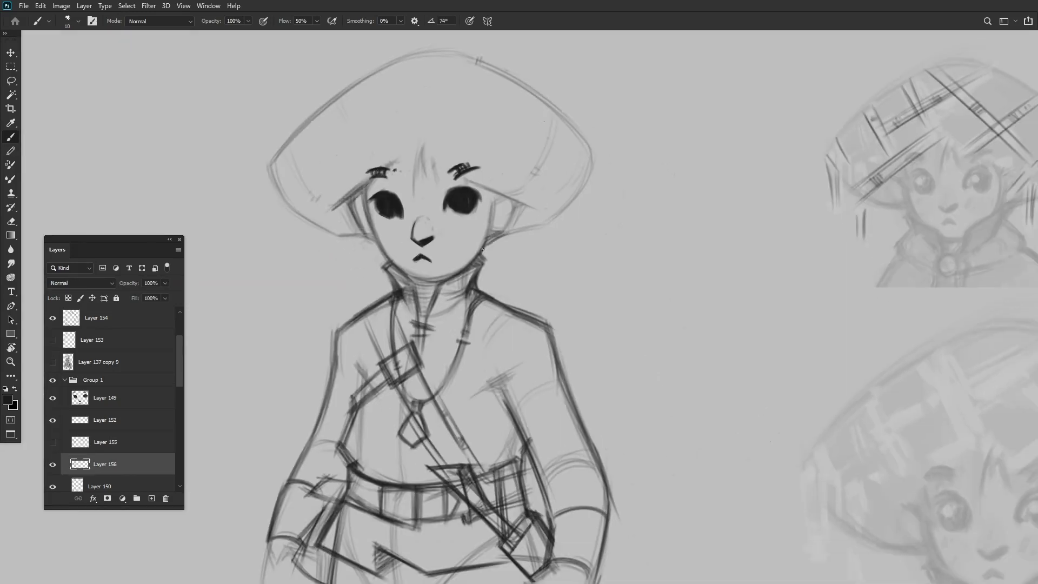
drag(512, 215, 483, 192)
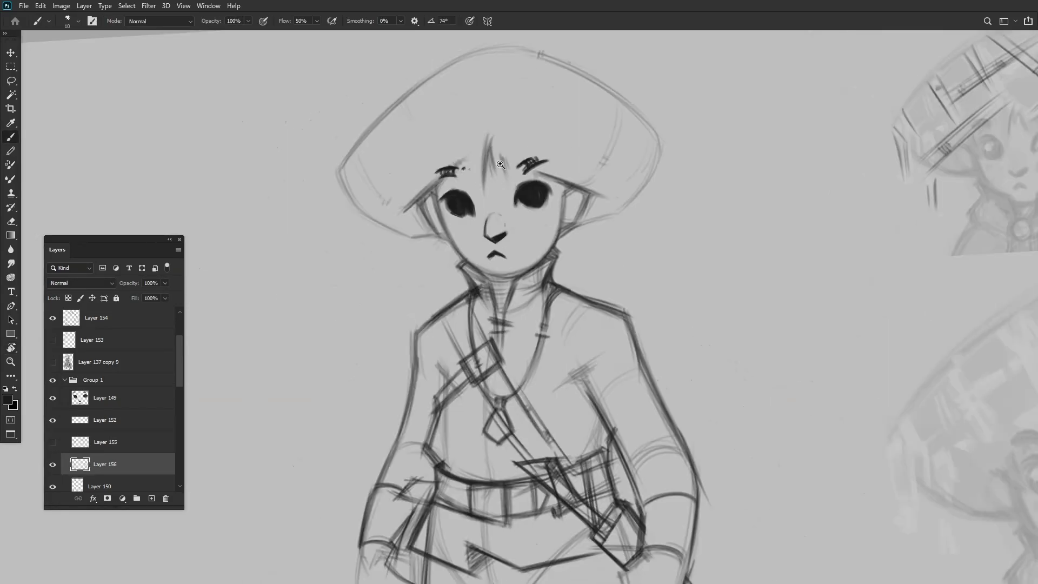
scroll(501, 165, down, 2)
Trace the hat's crown and brim outline with darker lines on Layer 156.
mouse_move(368, 220)
mouse_down()
mouse_move(465, 260)
mouse_move(421, 233)
mouse_move(389, 254)
mouse_move(400, 270)
mouse_move(476, 168)
mouse_move(540, 160)
mouse_move(480, 165)
mouse_up()
scroll(443, 252, up, 3)
key(r)
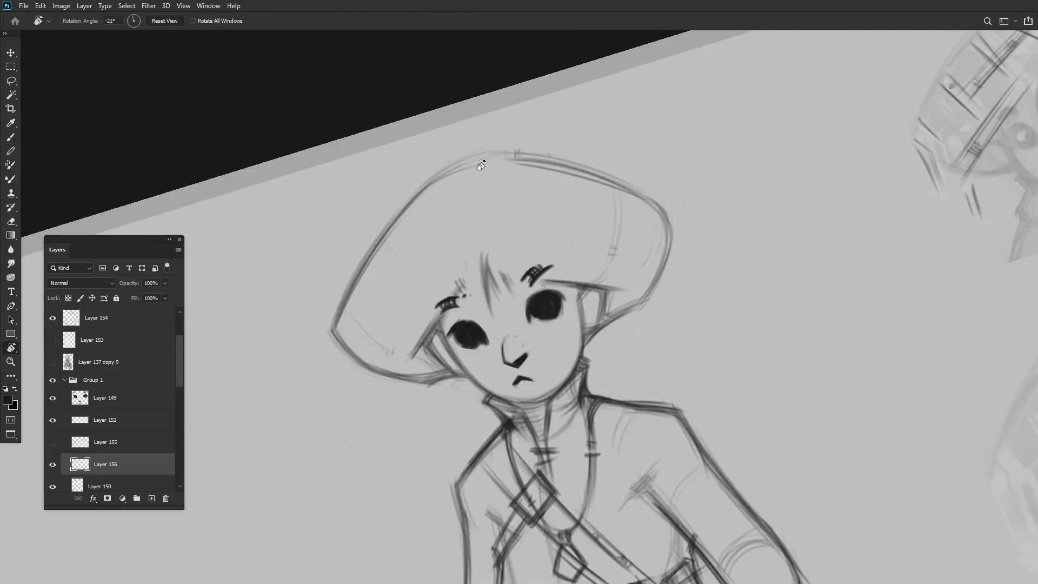
key(ctrl+0)
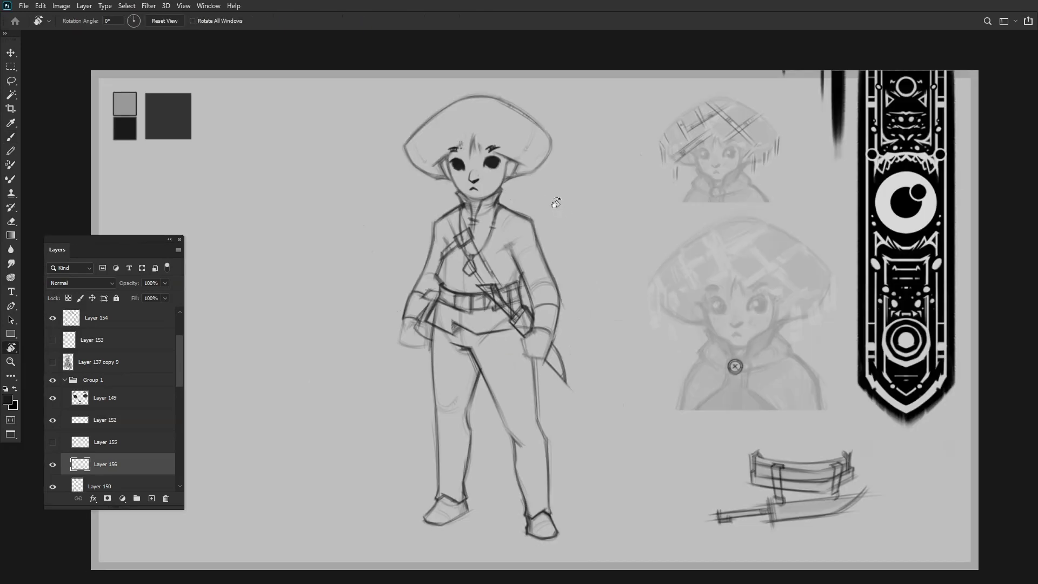
mouse_move(556, 202)
mouse_down()
mouse_move(436, 256)
mouse_move(411, 227)
mouse_move(387, 153)
mouse_up()
key(ctrl+0)
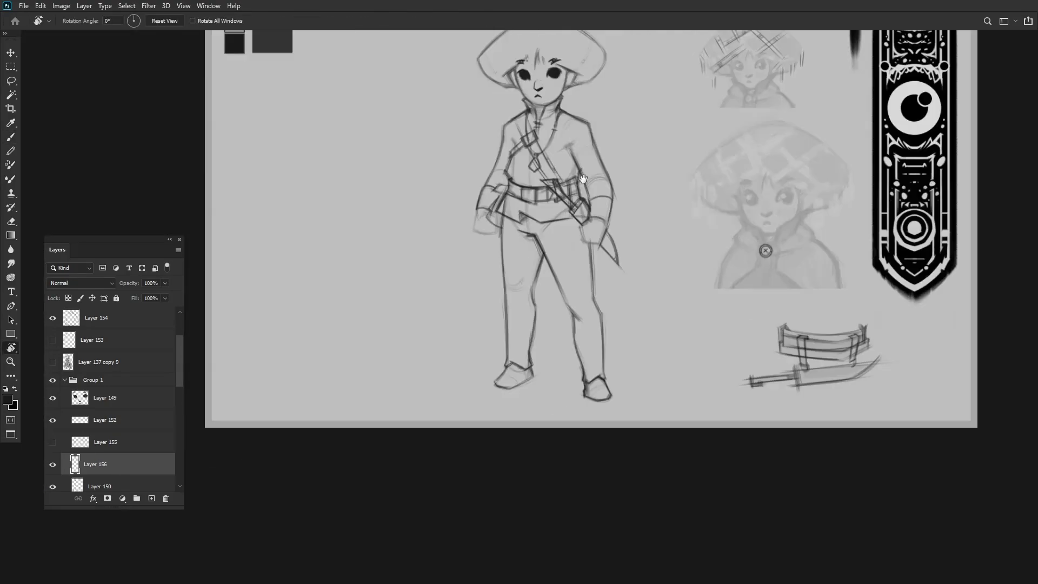
Add a new layer above Layer 148 and trace the outlines of both hands with darker lines.
scroll(387, 218, up, 5)
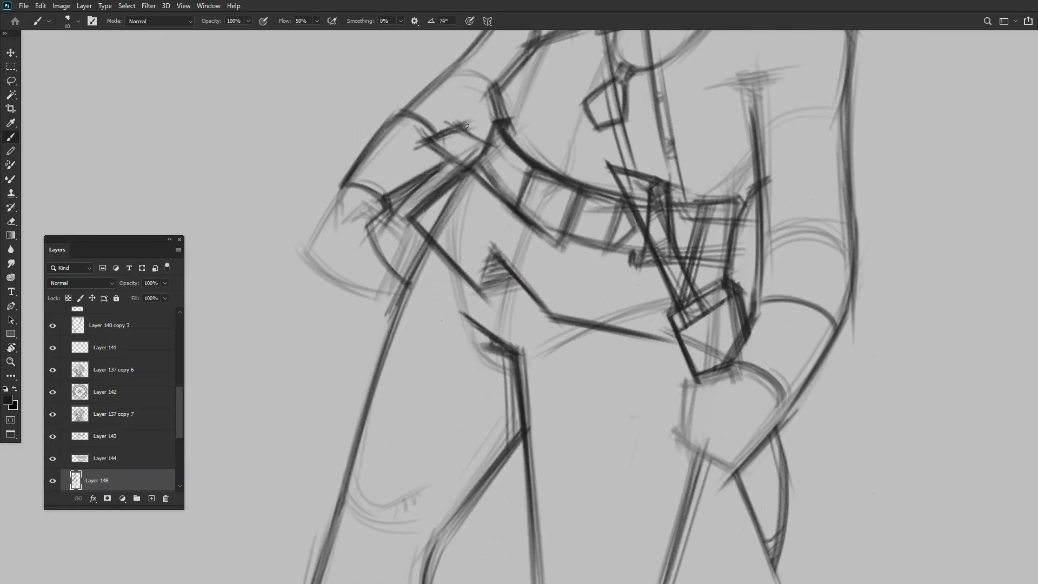
drag(466, 126, 482, 309)
scroll(482, 309, up, 2)
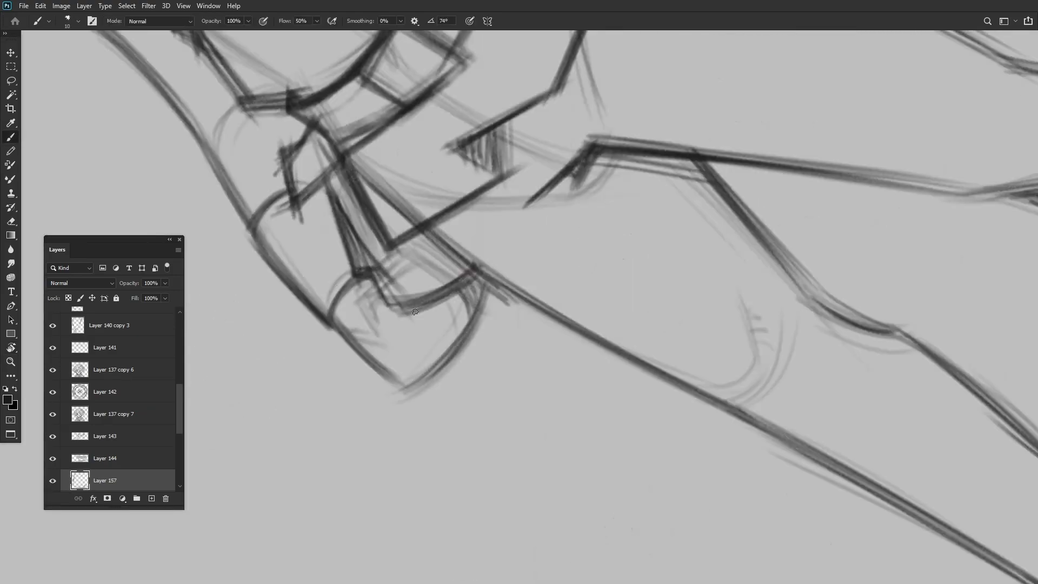
drag(415, 312, 487, 260)
key(ctrl+0)
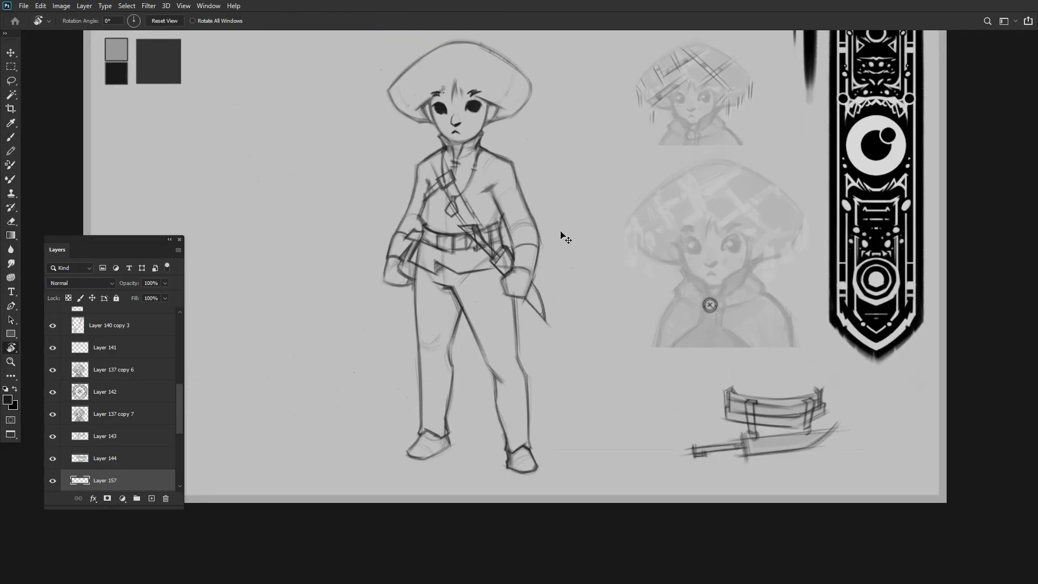
Add a new layer above Layer 157 and hatch light blush marks on both of the figure's cheeks.
key(b)
scroll(460, 163, up, 3)
key(ctrl+shift+alt+n)
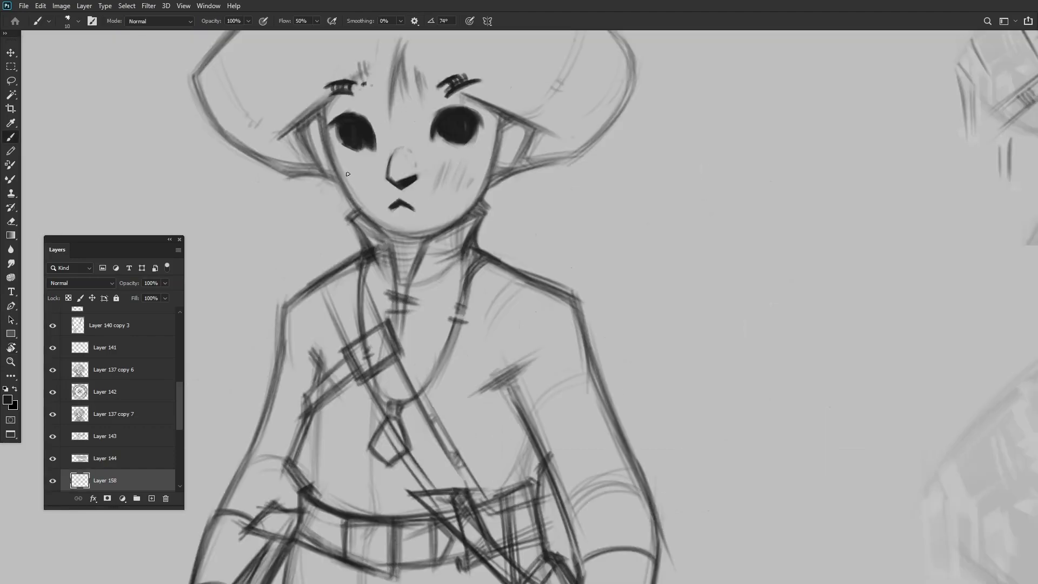
scroll(356, 182, down, 2)
key(r)
drag(356, 182, 555, 200)
scroll(555, 200, up, 2)
key(Escape)
scroll(555, 200, down, 2)
scroll(540, 227, up, 1)
scroll(535, 238, down, 1)
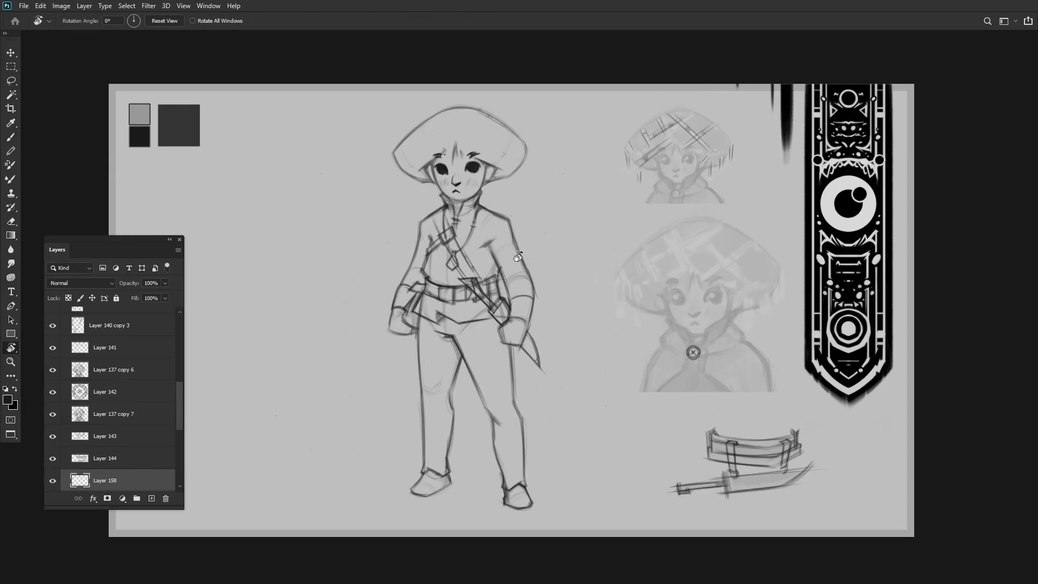
key(b)
scroll(529, 247, up, 2)
key(r)
drag(529, 247, 563, 265)
key(Escape)
scroll(592, 281, down, 3)
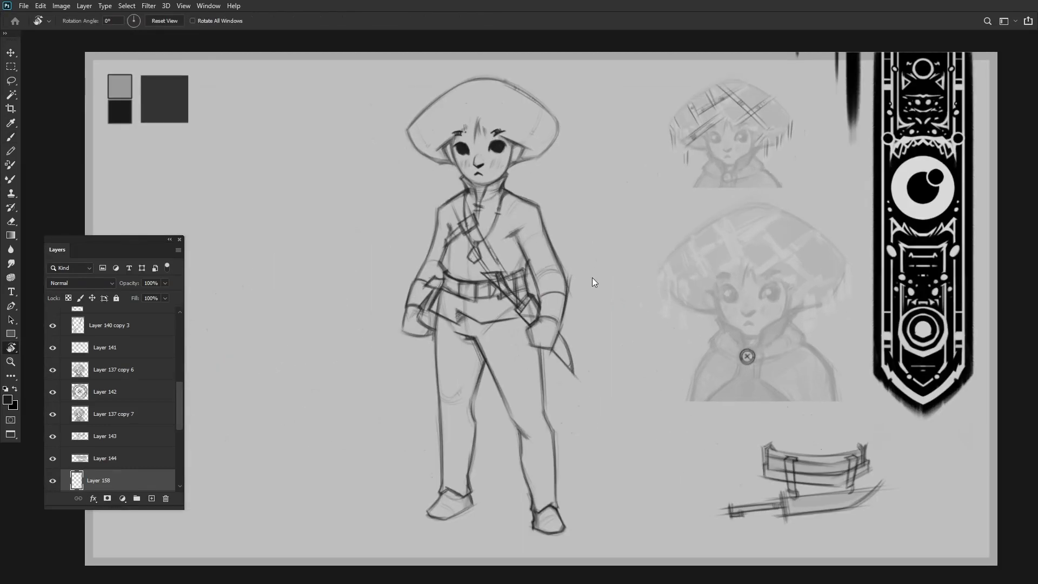
Set Layer 145's opacity to 50% and delete the layers holding the hat and belt reference sketches beside the figure.
ctrl+click(548, 403)
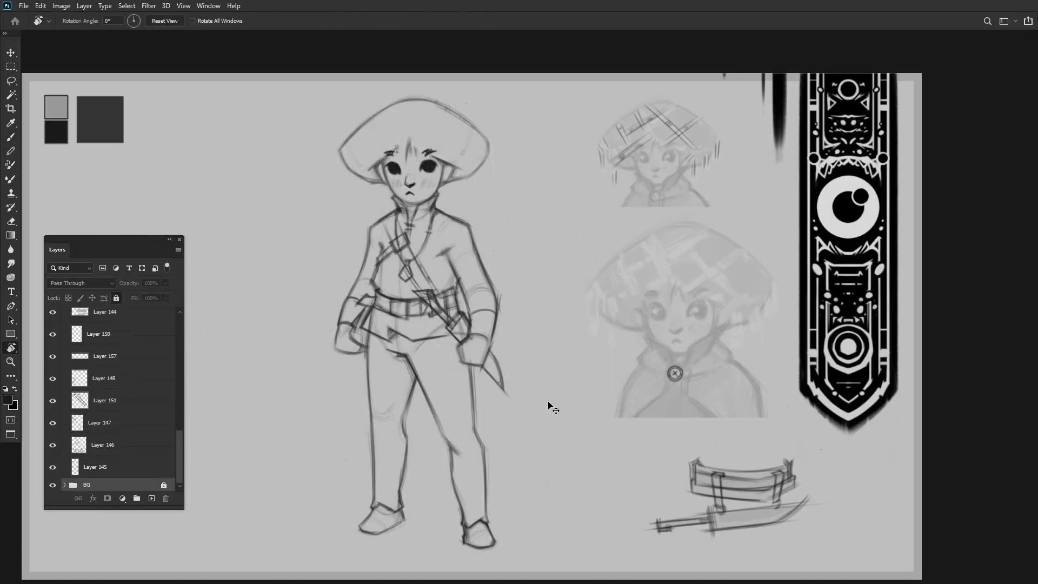
key(5)
scroll(549, 405, up, 3)
scroll(394, 315, down, 4)
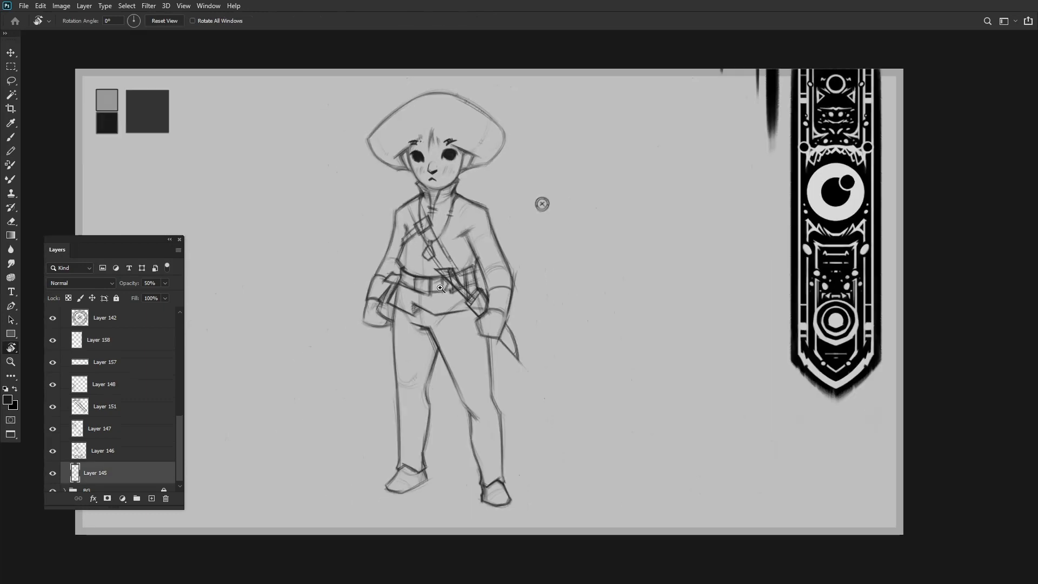
scroll(394, 315, up, 1)
scroll(177, 394, down, 3)
scroll(55, 472, up, 2)
Move Layer 149 out of Group 1 to sit above it, and place Layer 154 inside the group.
click(59, 458)
scroll(54, 390, down, 3)
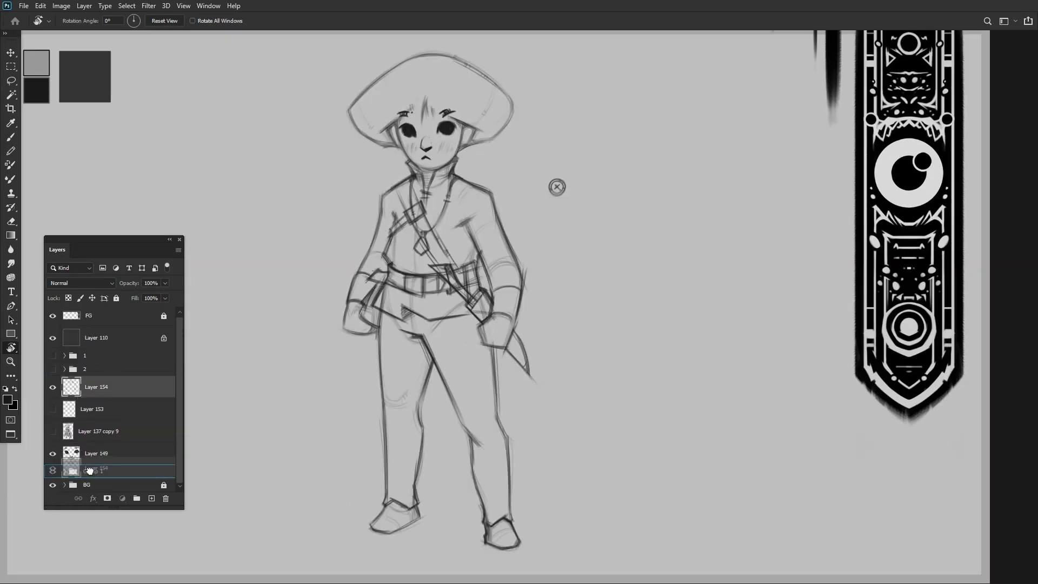
key(ctrl+plus)
click(88, 481)
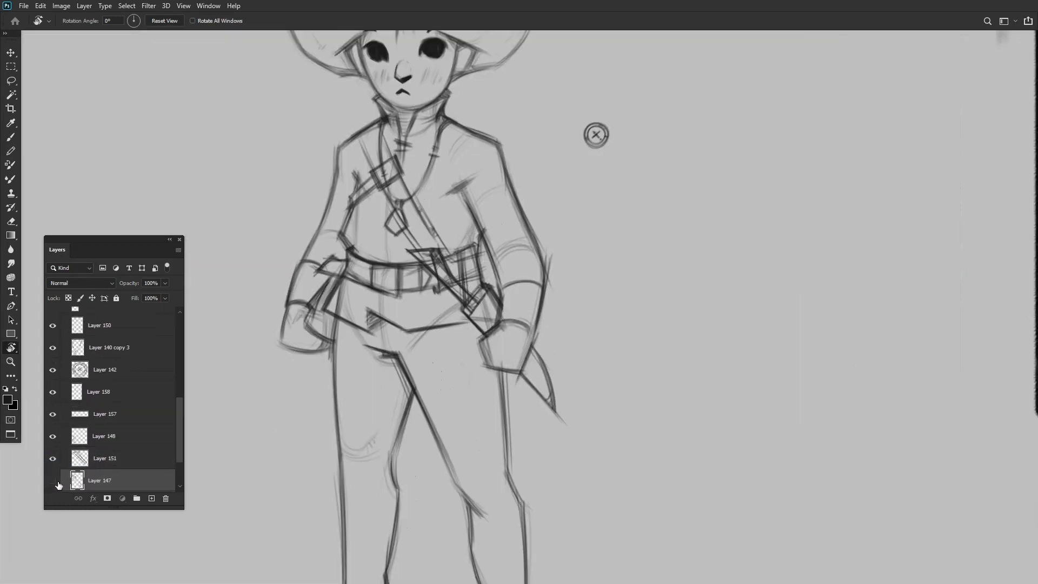
Move Layer 147 above Layer 149 and delete the reference groups 1 and 2.
scroll(60, 432, up, 5)
click(53, 371)
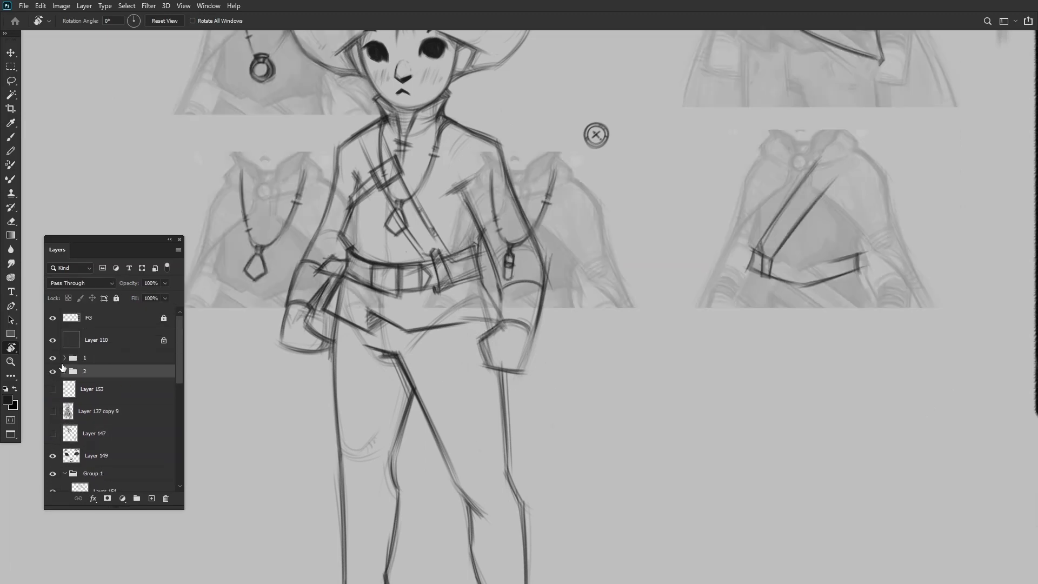
key(Delete)
Merge Group 1 into one layer, keeping Layer 142 separate and placing it above Layer 140 copy 3.
click(394, 301)
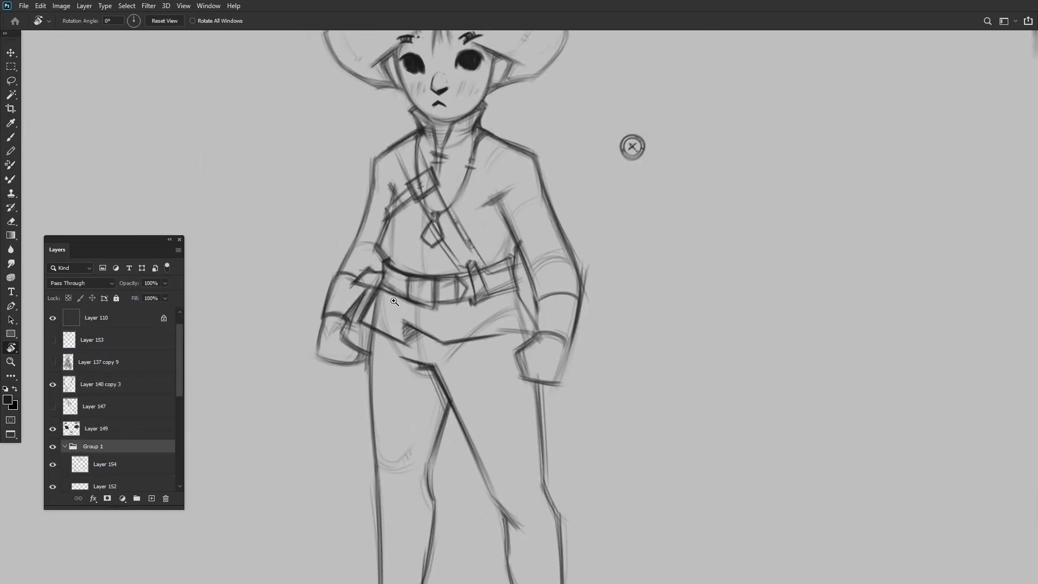
alt+click(394, 301)
click(72, 449)
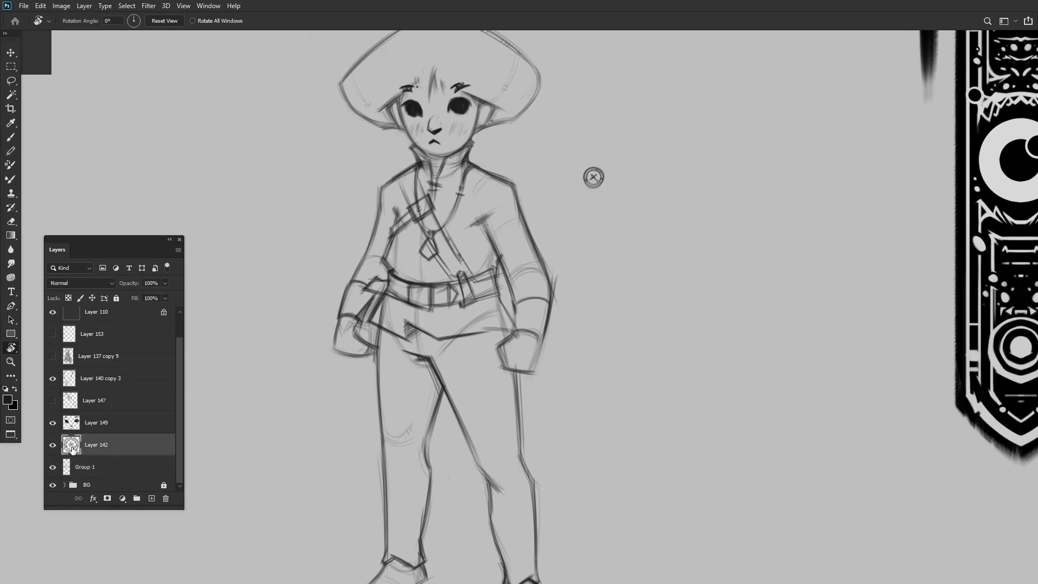
drag(72, 450, 71, 368)
Rename Layer 147 to Knife, lock it, and hide Layer 142.
double_click(91, 421)
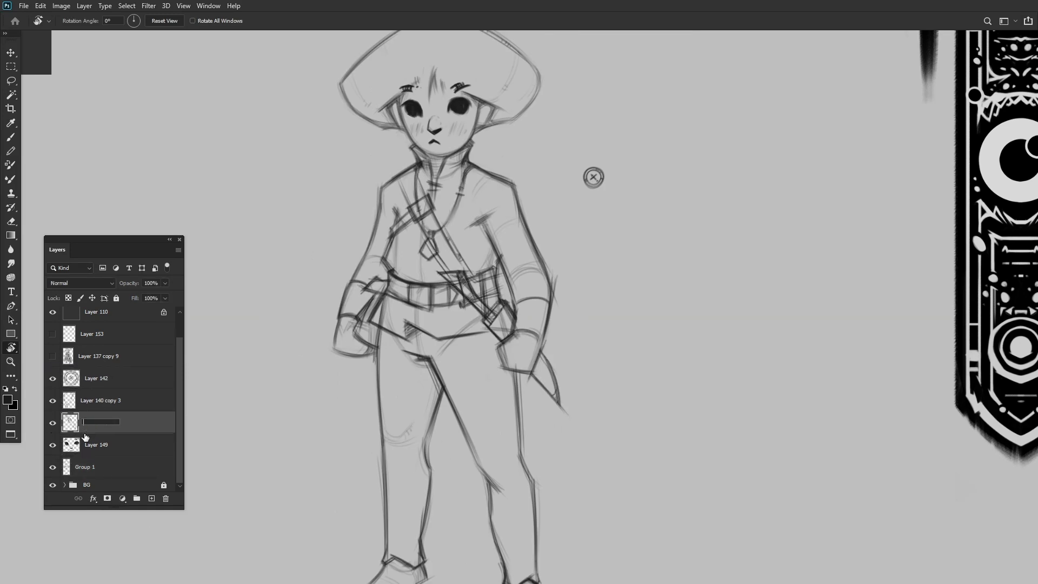
key(slash)
key(alt+bracketright)
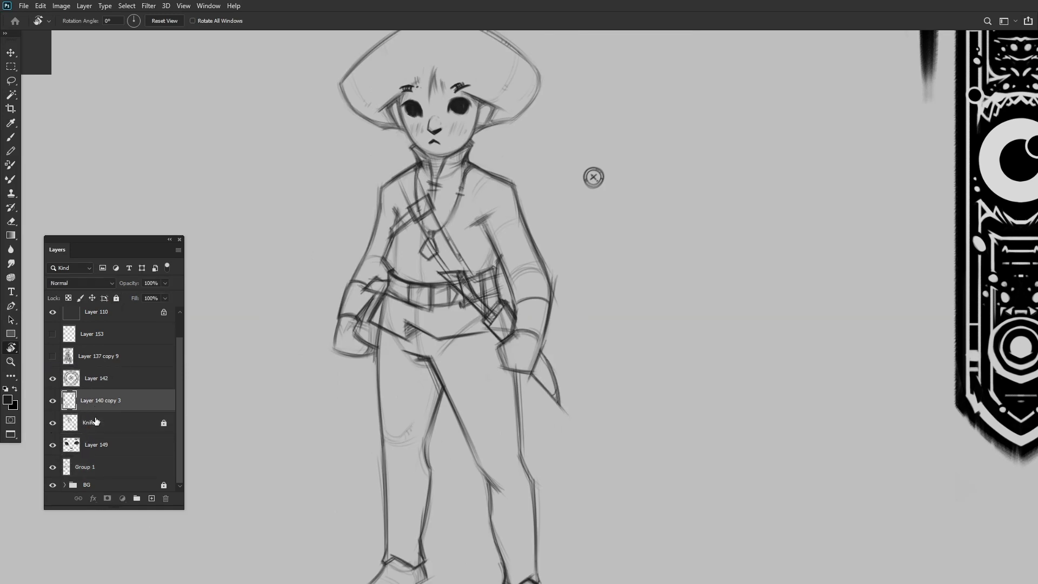
click(52, 378)
Move the whole figure over beside the tone swatches and group its visible layers.
key(ctrl+0)
drag(202, 389, 342, 315)
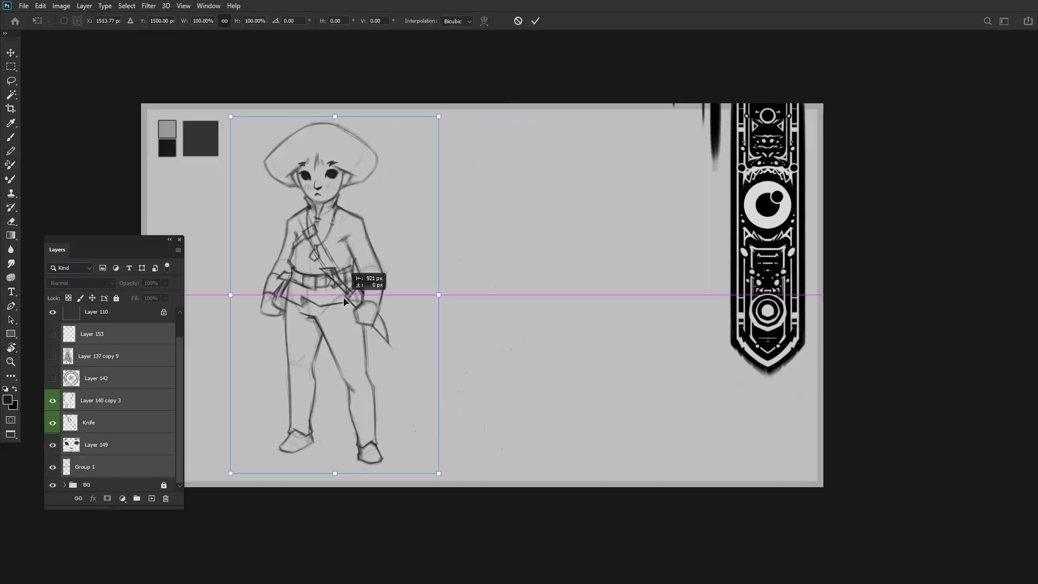
key(ctrl+g)
drag(52, 361, 53, 386)
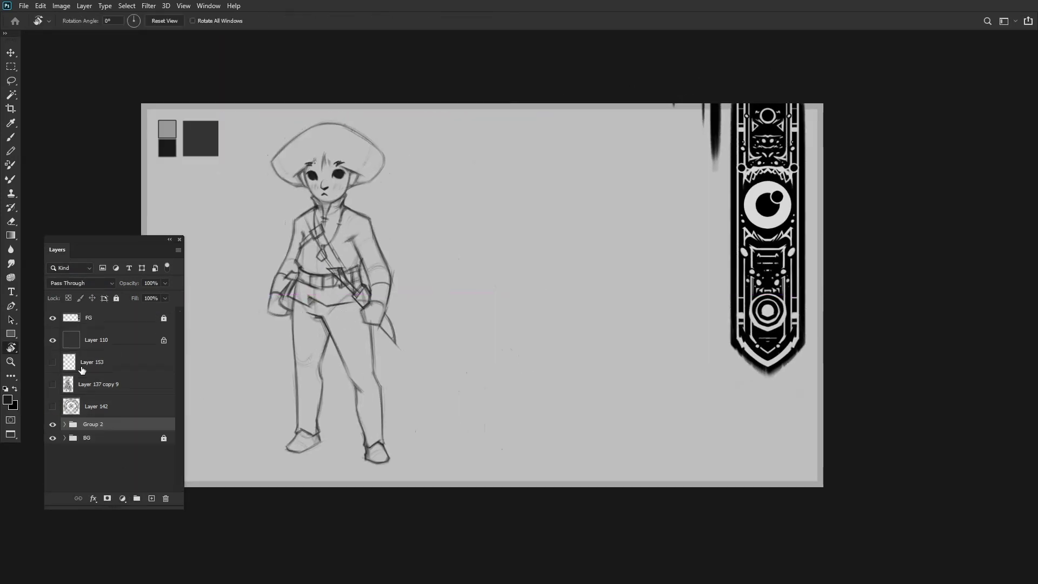
Lower Group 2's opacity to 25% so the figure serves as a faint underdrawing.
key(2)
key(5)
key(ctrl+plus)
Show Layer 153 and rework the cloak's shoulder and front edge lines over the faded figure.
click(94, 362)
key(e)
key(ctrl+plus)
key(ctrl+plus)
key(ctrl+plus)
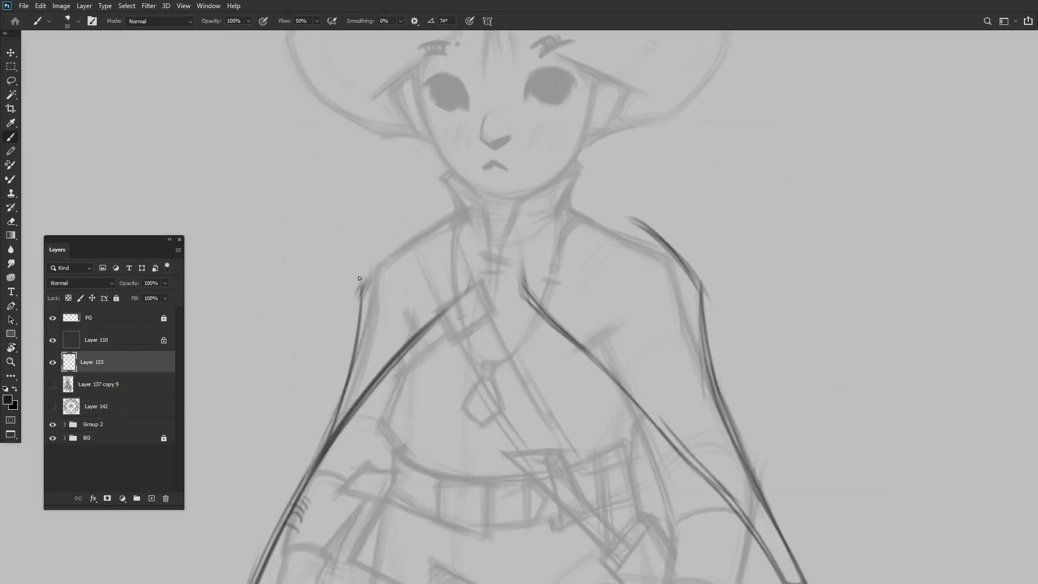
key(r)
drag(380, 268, 513, 162)
key(Escape)
key(ctrl+0)
key(ctrl+plus)
key(ctrl+plus)
Show Layer 142 and move its round button onto the cloak's neck opening.
key(alt+bracketleft)
key(alt+bracketleft)
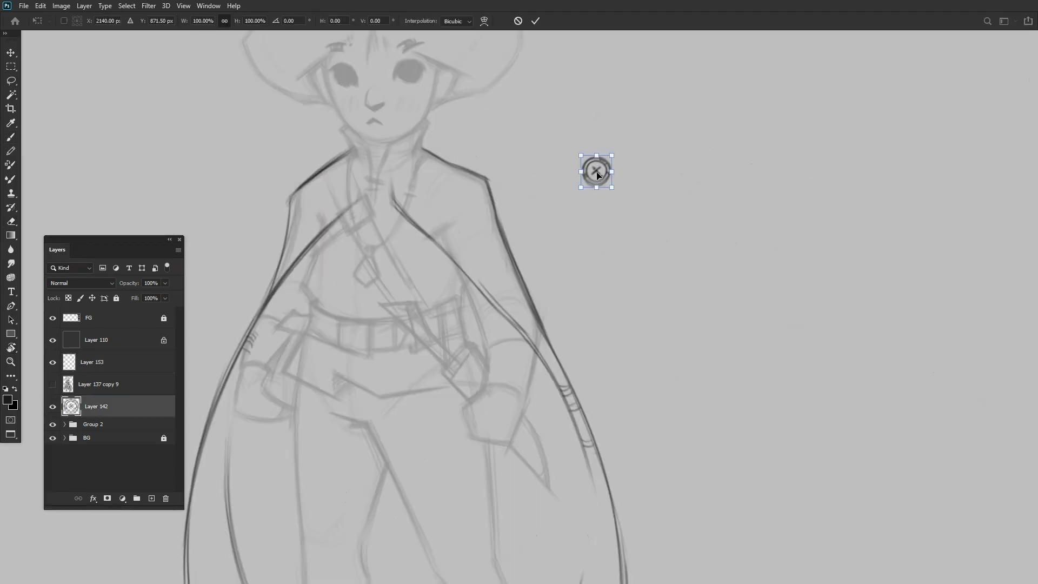
key(b)
Strengthen the cloak's shoulder lines on Layer 153 and extend its front edges up to the button.
key(alt+bracketright)
key(alt+bracketright)
key(ctrl+plus)
key(ctrl+plus)
drag(515, 231, 340, 347)
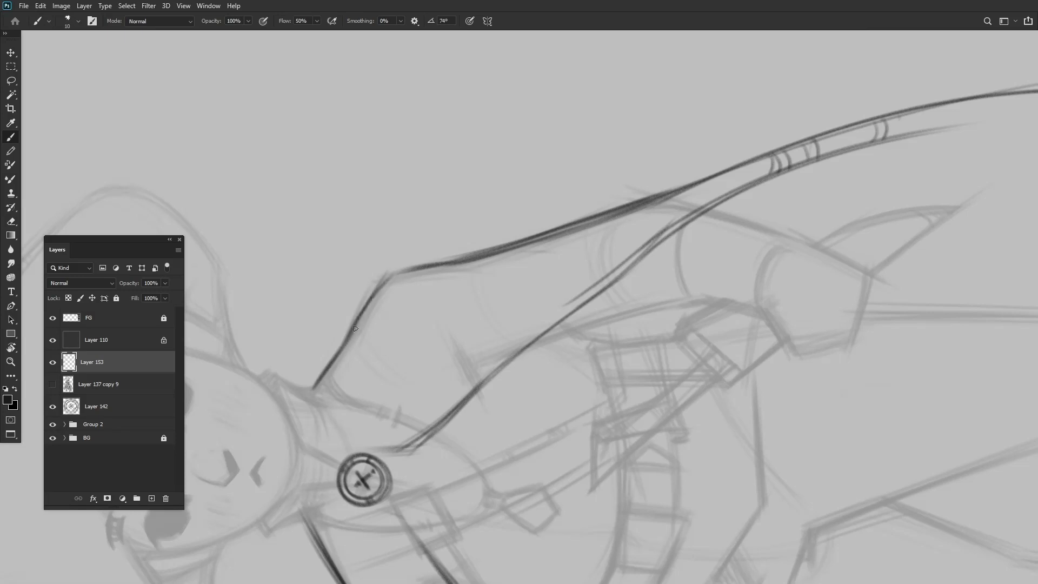
mouse_move(482, 226)
mouse_down()
mouse_move(535, 406)
mouse_move(600, 240)
mouse_move(541, 192)
mouse_move(417, 302)
mouse_up()
key(b)
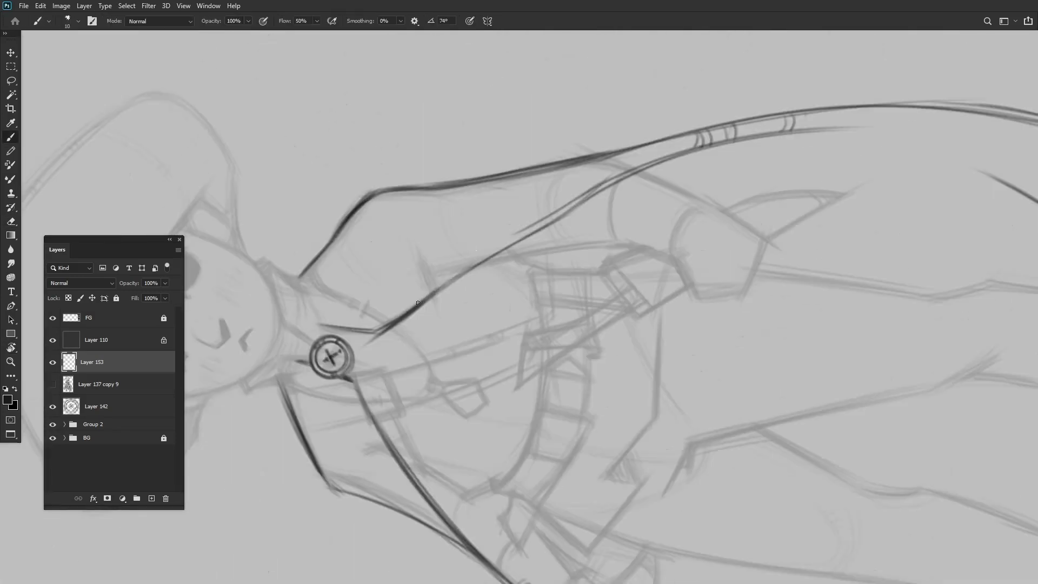
key(ctrl+0)
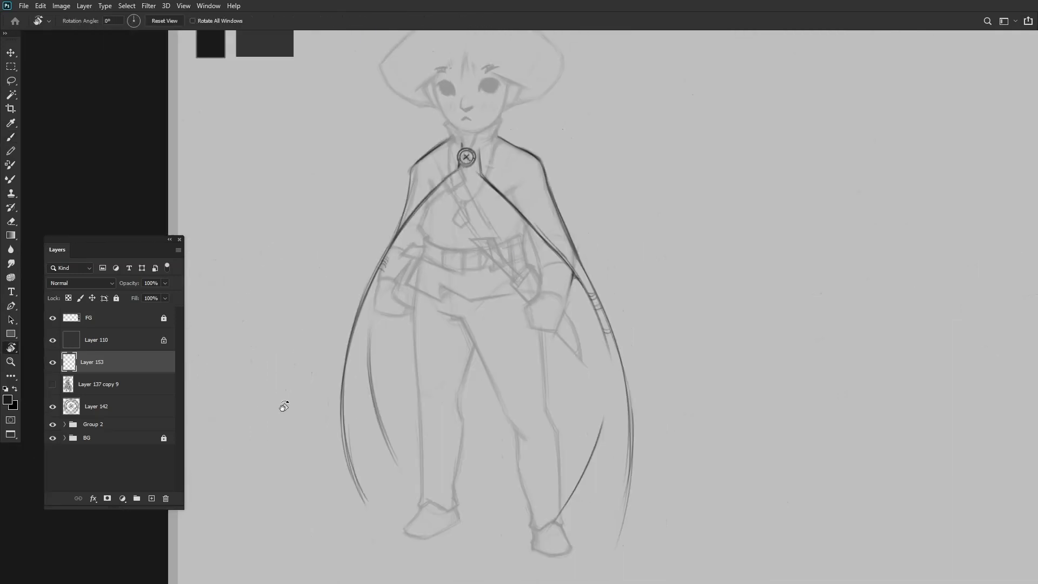
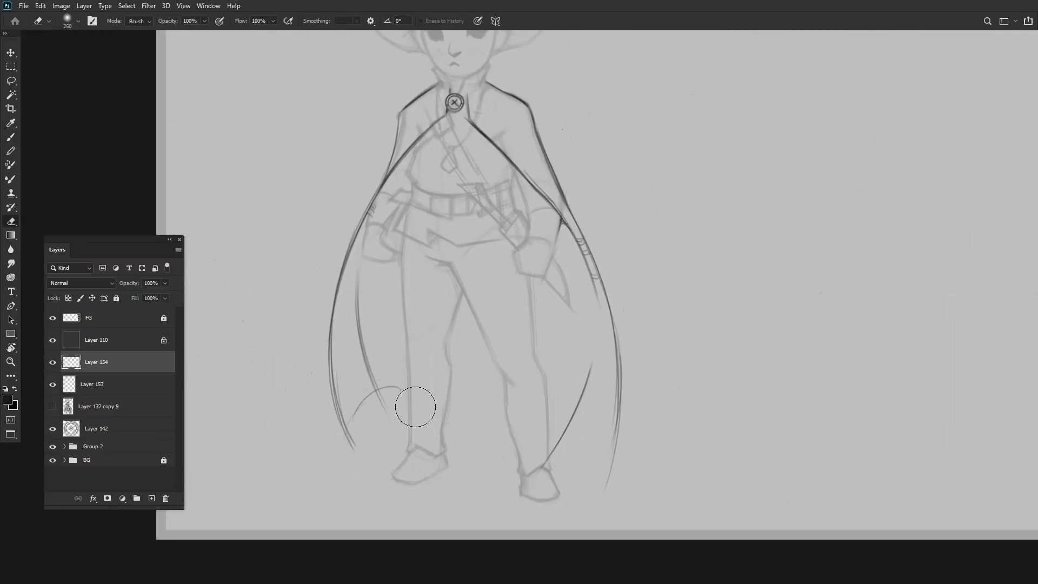
Add a new layer above Layer 153 and sketch the cloak's jagged back hem between and beside the legs.
scroll(584, 492, down, 3)
scroll(585, 492, up, 5)
drag(585, 492, 468, 297)
mouse_move(494, 174)
mouse_down()
mouse_move(522, 301)
mouse_move(562, 359)
mouse_up()
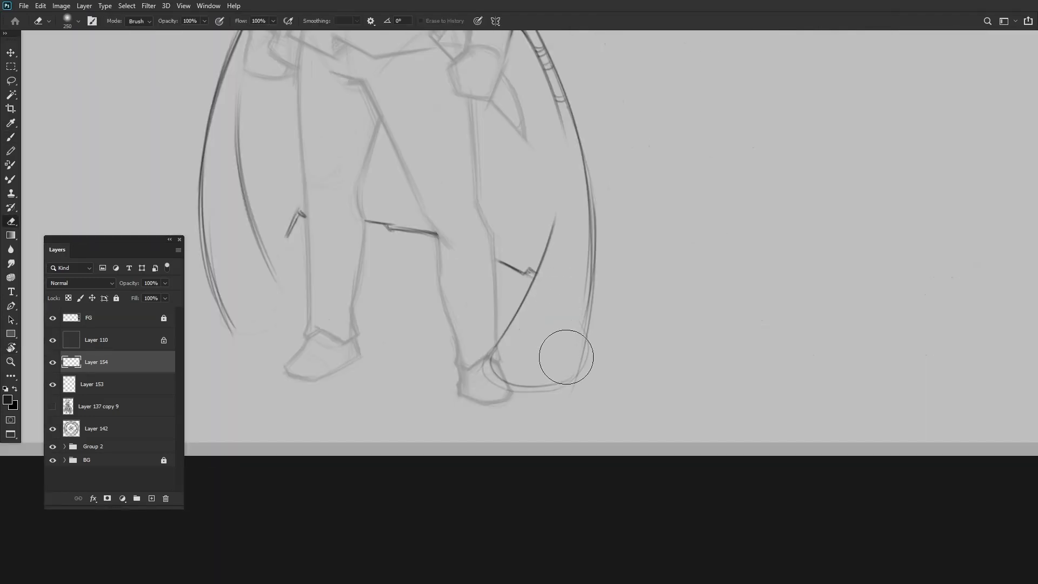
scroll(562, 359, up, 2)
scroll(546, 403, down, 3)
scroll(379, 327, up, 3)
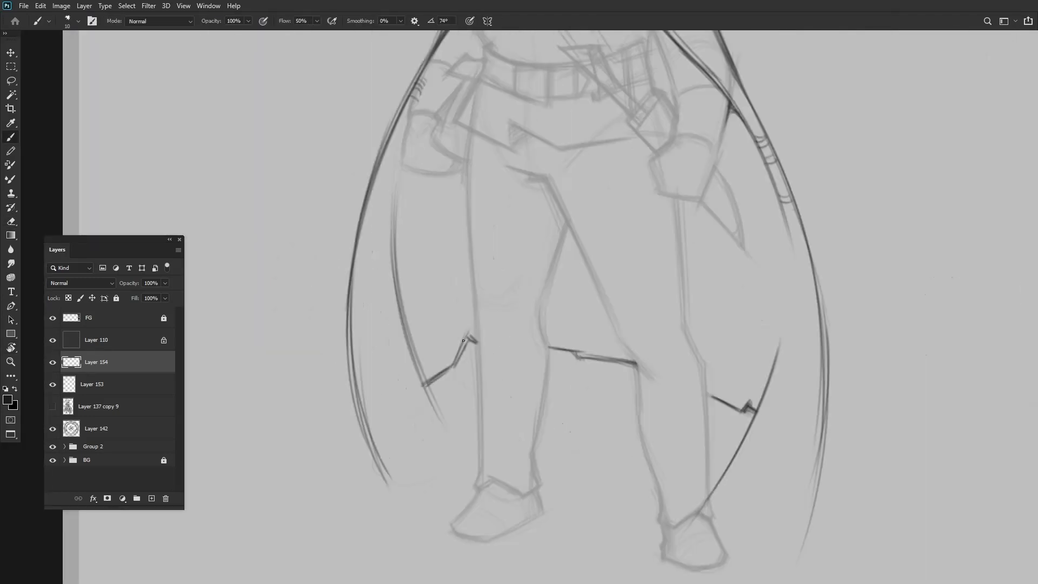
scroll(379, 327, down, 3)
Draw short straps on Layer 153 that fasten the round button to the cloak's collar edge.
key(alt+[)
key(e)
scroll(362, 181, up, 3)
key(b)
mouse_move(362, 181)
mouse_down()
mouse_move(528, 128)
mouse_move(541, 218)
mouse_move(583, 254)
mouse_move(443, 227)
mouse_move(326, 246)
mouse_move(322, 225)
mouse_move(331, 232)
mouse_up()
key(h)
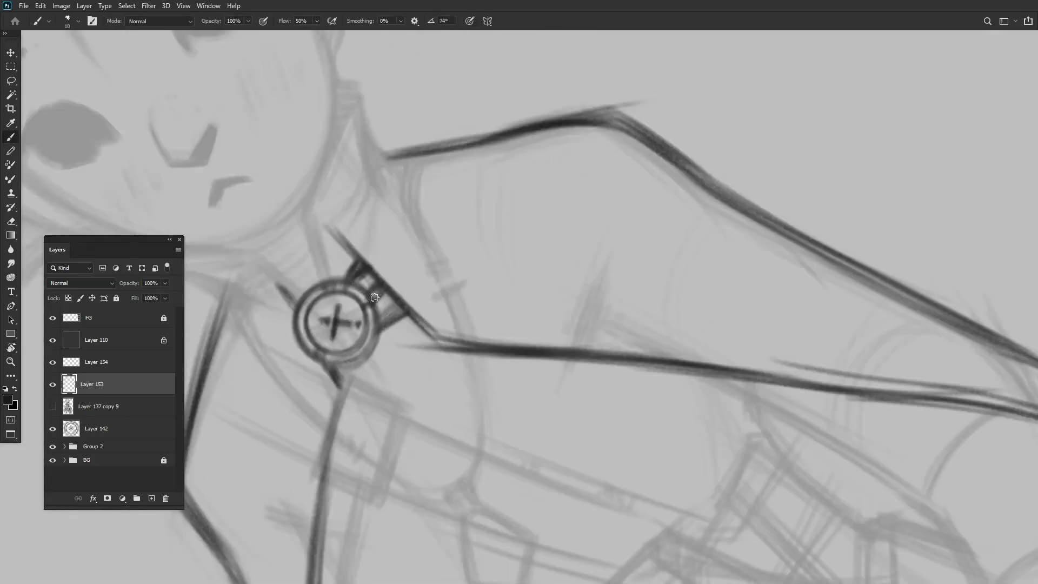
key(r)
mouse_move(325, 270)
mouse_down()
mouse_move(340, 294)
mouse_move(494, 214)
mouse_move(428, 254)
mouse_move(326, 241)
mouse_up()
key(r)
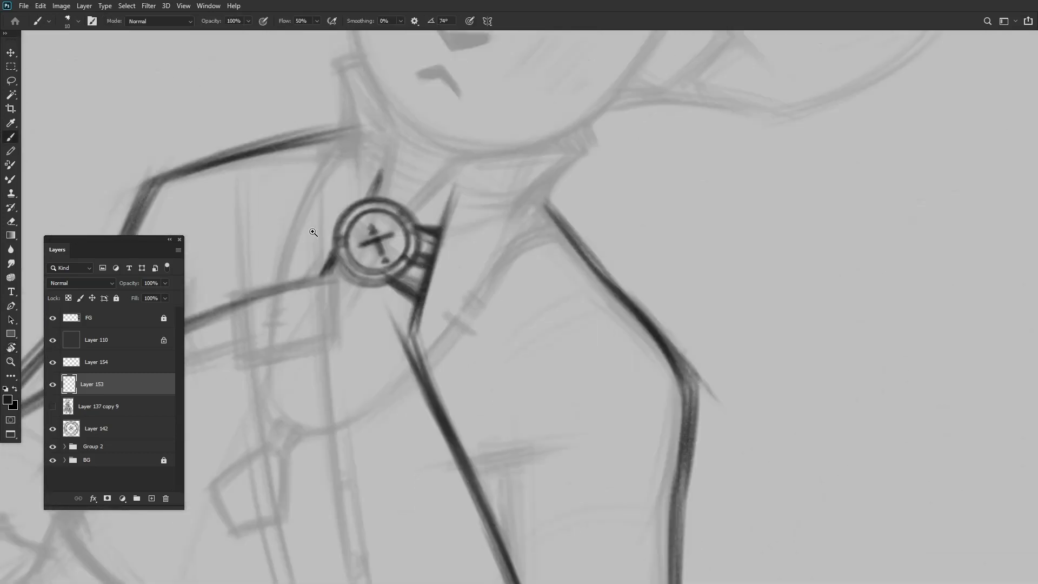
key(Escape)
key(ctrl+0)
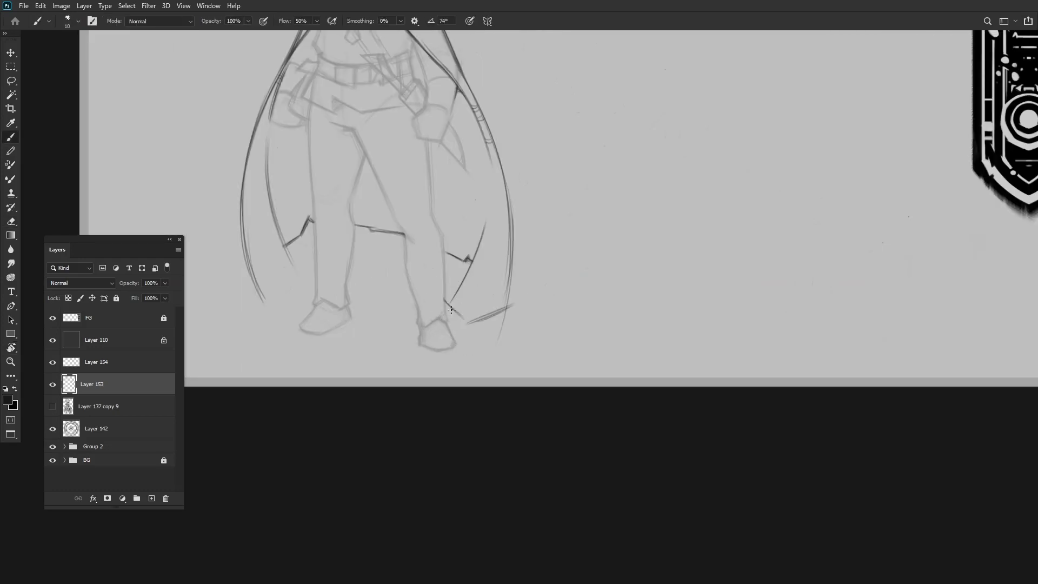
Draw angular hem lines on Layer 153 closing the lower ends of both cloak sides near the feet.
key(ctrl+minus)
key(r)
drag(451, 310, 361, 260)
scroll(361, 260, up, 5)
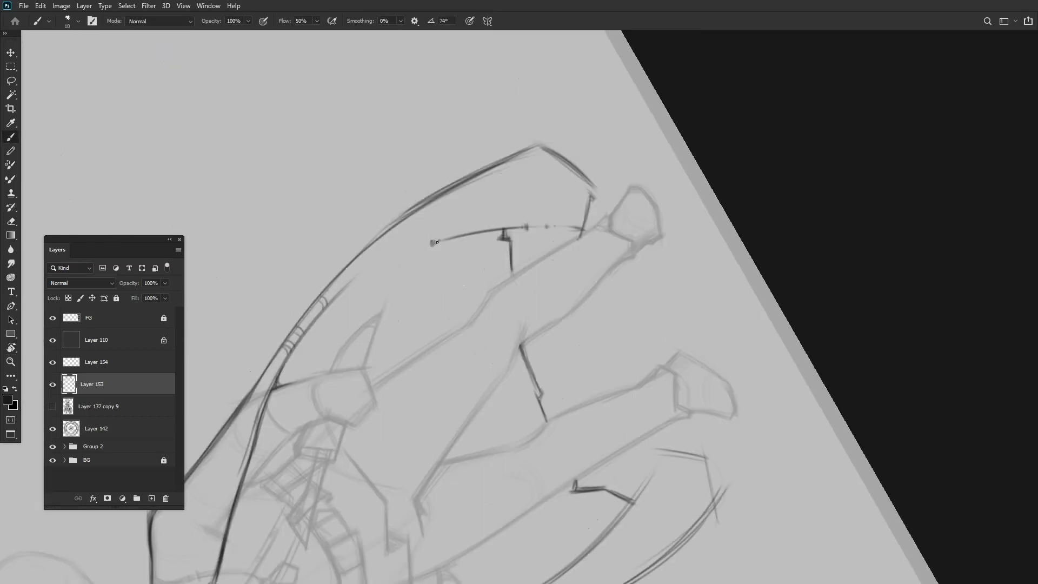
scroll(436, 242, down, 5)
scroll(411, 236, up, 6)
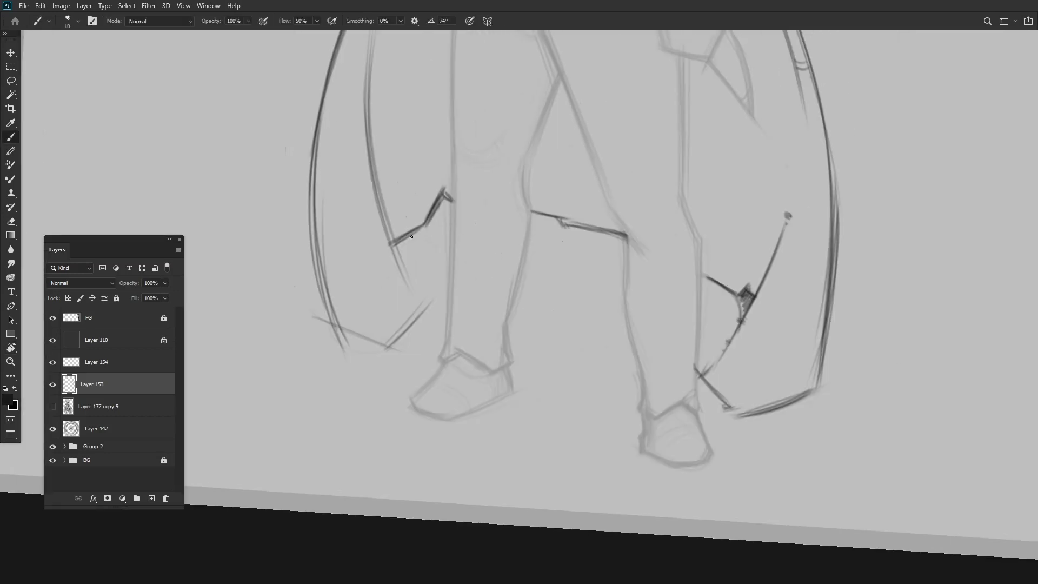
drag(421, 223, 541, 345)
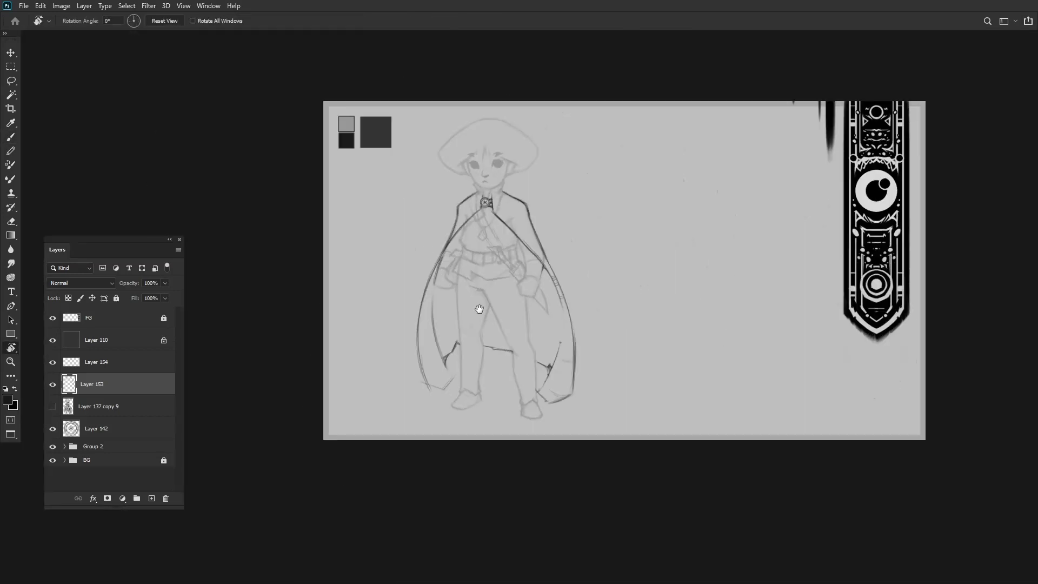
scroll(547, 383, up, 4)
mouse_move(547, 383)
mouse_down()
mouse_move(470, 225)
mouse_move(540, 325)
mouse_up()
scroll(470, 225, down, 4)
Rework the cloak's back hem on Layer 154 with shaded corners and stepped notches.
key(alt+bracketright)
scroll(470, 225, up, 5)
key(e)
key(r)
scroll(541, 324, down, 4)
scroll(580, 282, up, 6)
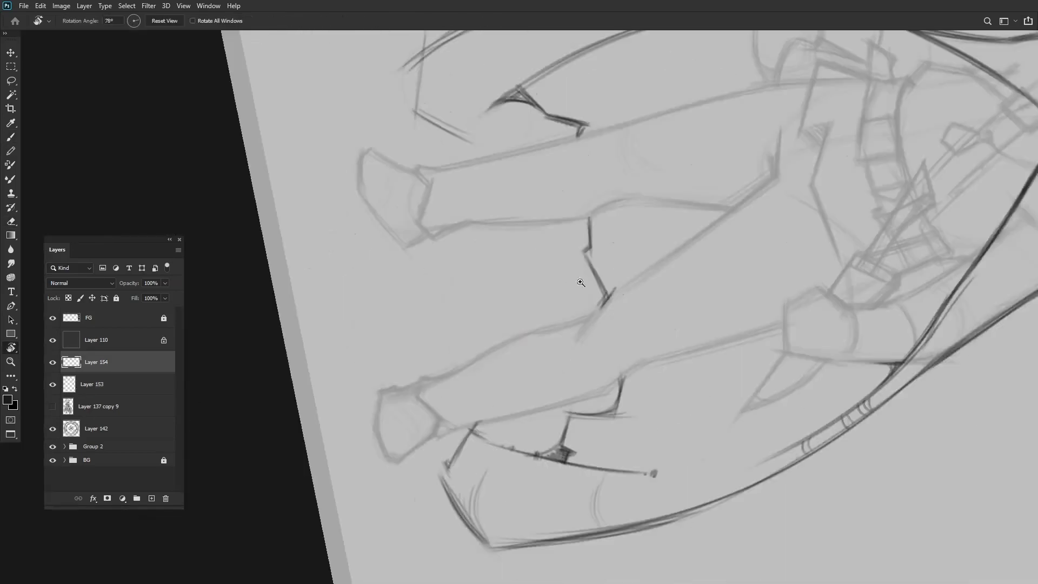
drag(581, 282, 416, 271)
key(b)
key(r)
scroll(424, 254, down, 4)
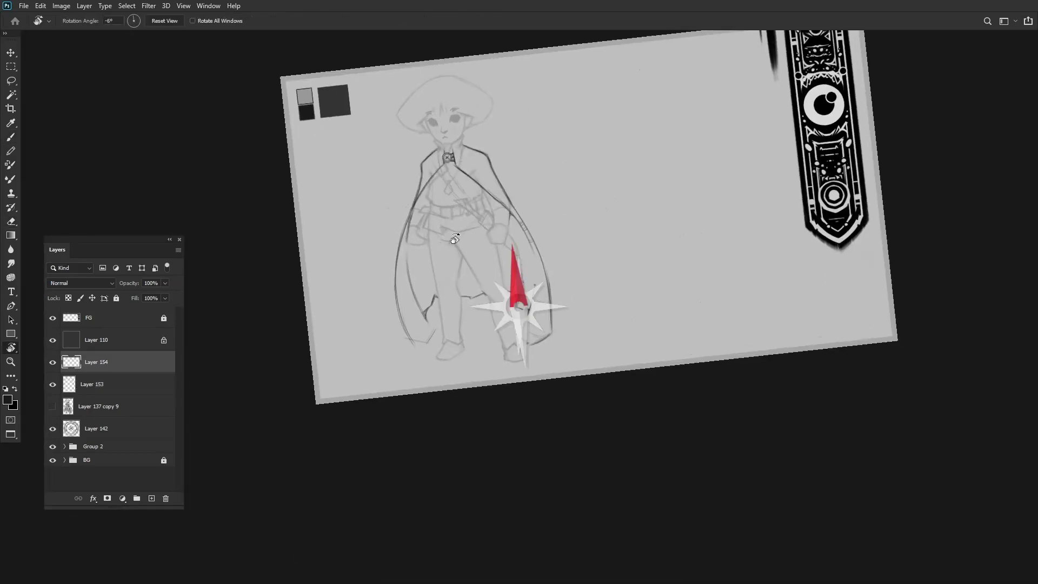
Round the back hem's stepped edge beside the knife-side leg and add thin fold lines inside the cloak.
scroll(424, 254, up, 5)
scroll(452, 267, down, 4)
scroll(452, 267, up, 5)
mouse_move(518, 324)
mouse_down()
mouse_move(452, 267)
mouse_move(509, 273)
mouse_up()
scroll(510, 273, up, 2)
key(b)
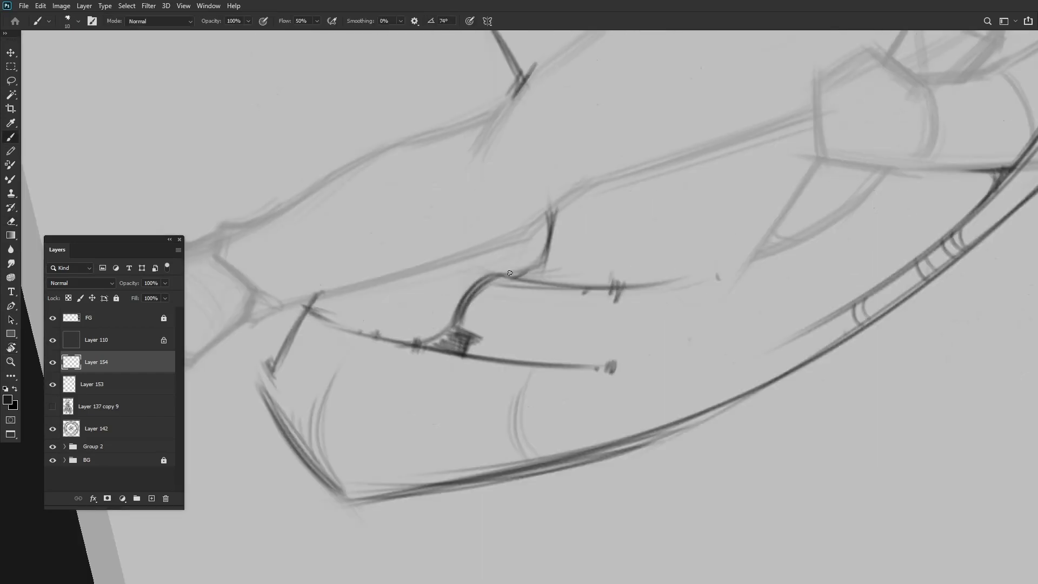
scroll(551, 285, down, 4)
scroll(468, 200, up, 5)
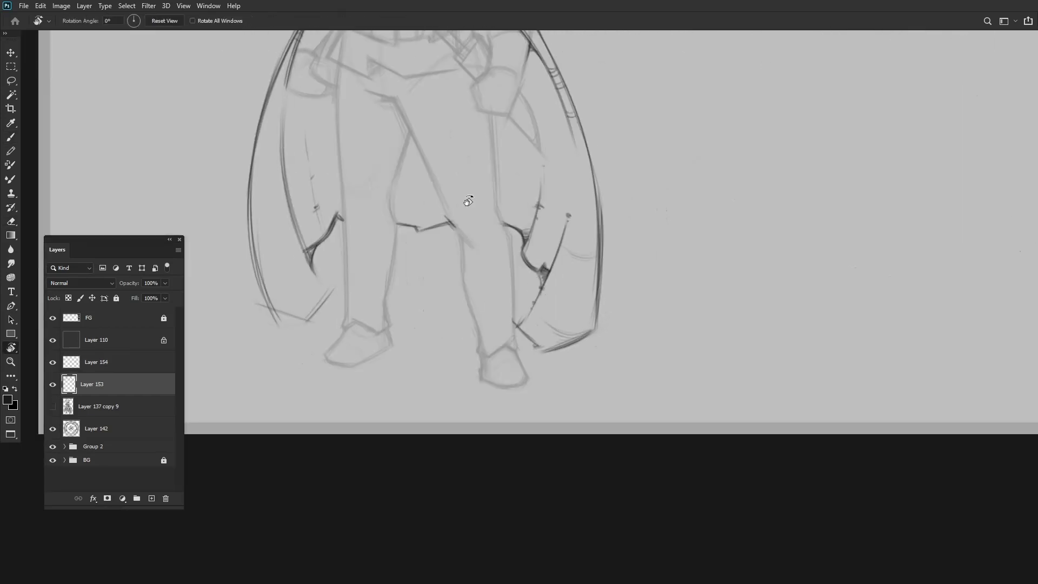
Draw a rounded hem at the lower end of the cloak side opposite the knife on Layer 153.
key(alt+bracketleft)
key(r)
drag(428, 190, 391, 285)
scroll(391, 284, down, 4)
key(Escape)
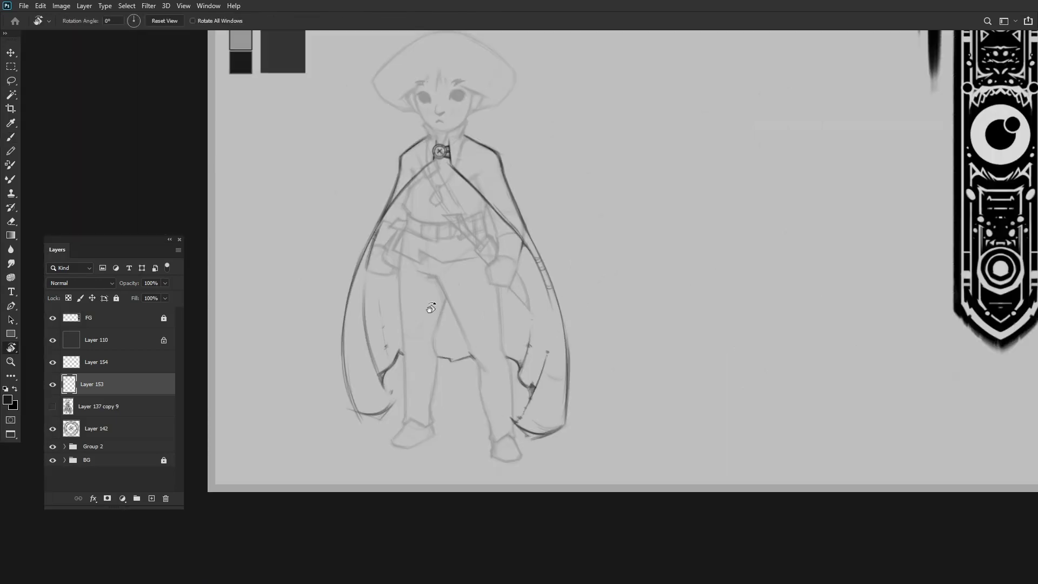
Add Layer 155 above Layer 153 and draw inner trim lines with small stitch marks along both front edges of the cloak.
scroll(431, 308, up, 3)
key(ctrl+shift+alt+n)
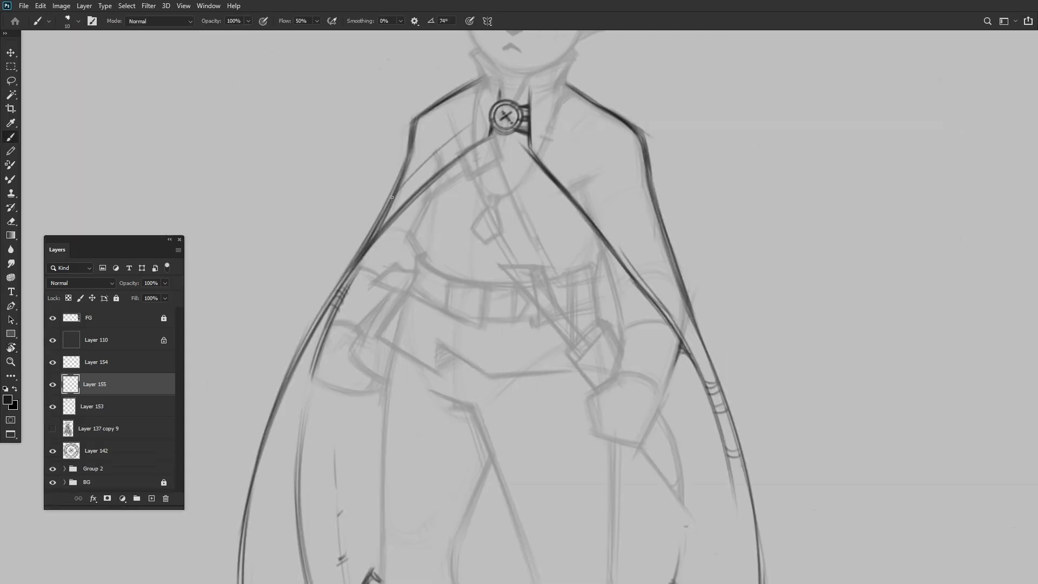
mouse_move(431, 308)
mouse_down()
mouse_move(406, 203)
mouse_move(373, 208)
mouse_up()
key(b)
key(r)
drag(591, 96, 401, 222)
scroll(519, 295, down, 4)
scroll(401, 222, up, 5)
drag(537, 247, 488, 143)
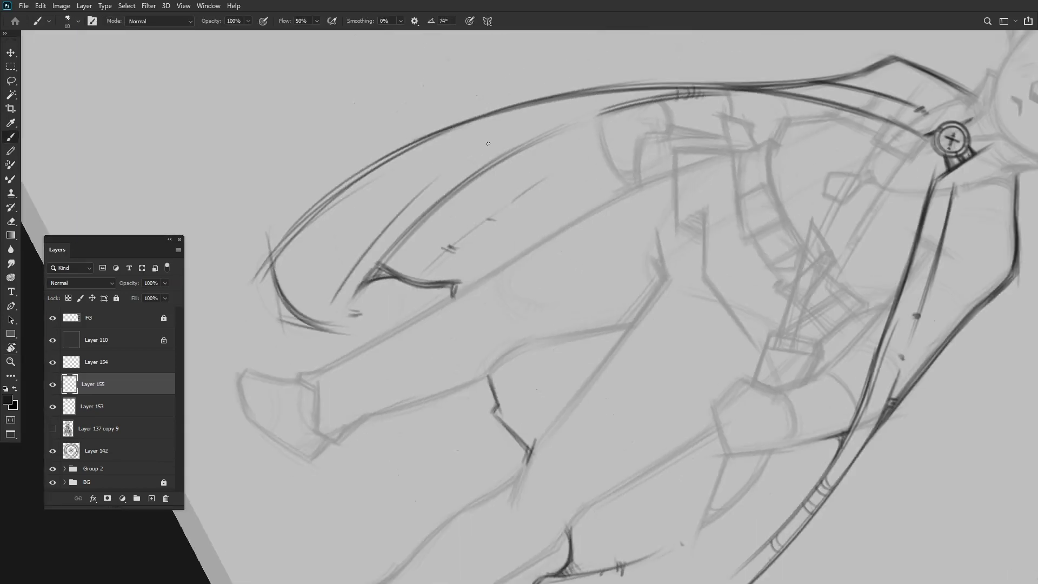
Add Layer 156 above Layer 154 and draw a parallel trim line along the cloak's back hem between the legs.
key(r)
drag(561, 114, 517, 250)
key(ctrl+shift+alt+n)
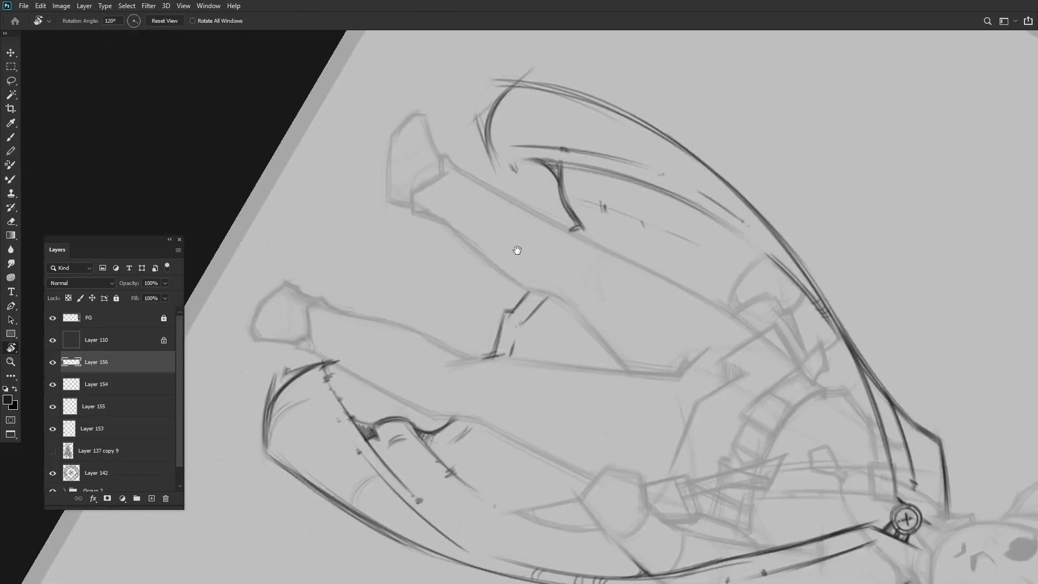
Add short curved trim and fold strokes on Layer 155 near the lower cloak end opposite the knife.
key(ctrl+0)
click(92, 428)
click(90, 411)
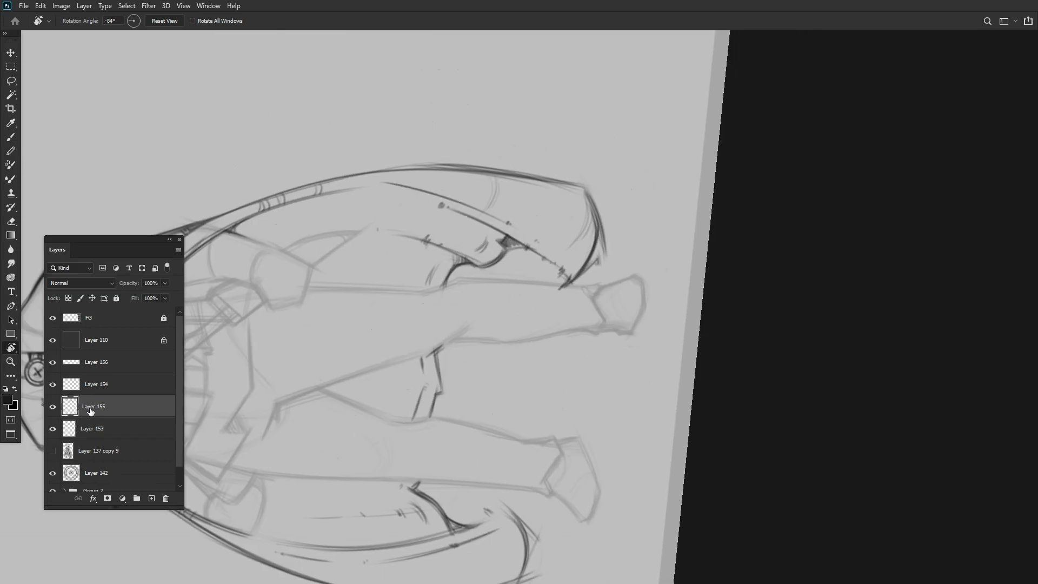
drag(378, 270, 558, 275)
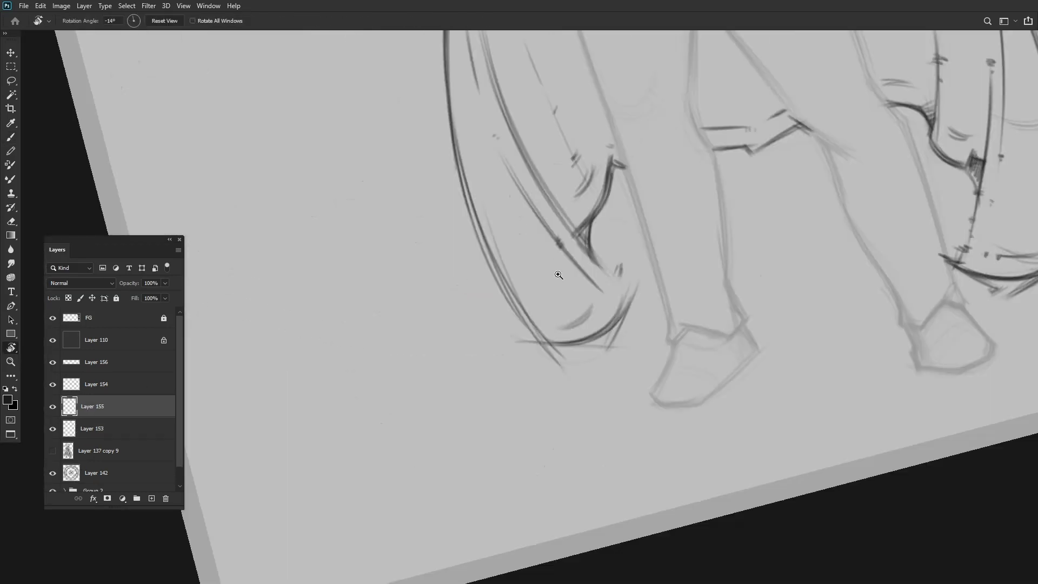
key(ctrl+0)
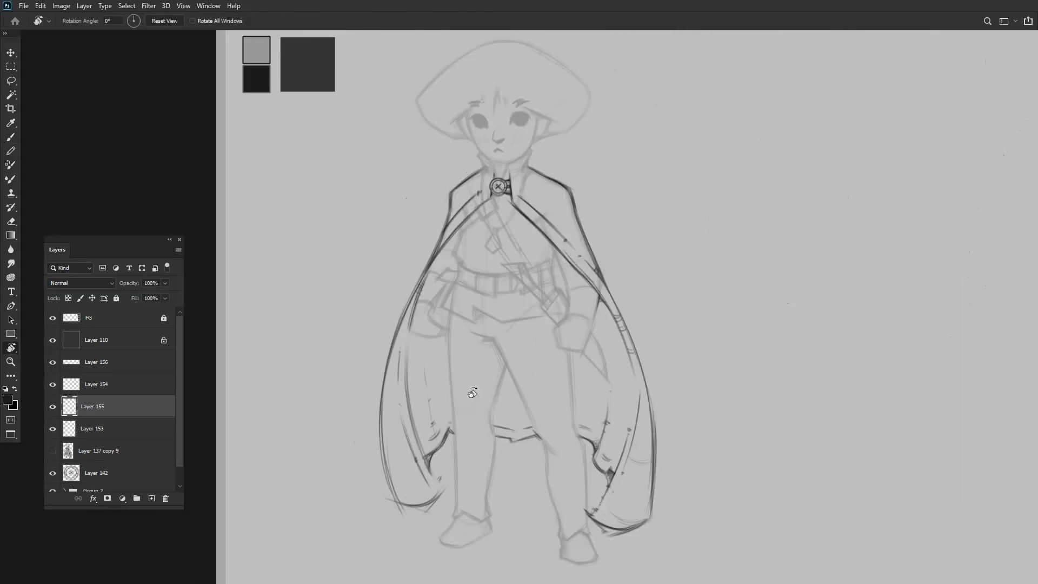
Add Layer 157 above Layer 153 and sketch an angular folded collar on both sides of the cloak button.
scroll(546, 150, up, 5)
key(ctrl+shift+alt+n)
key(b)
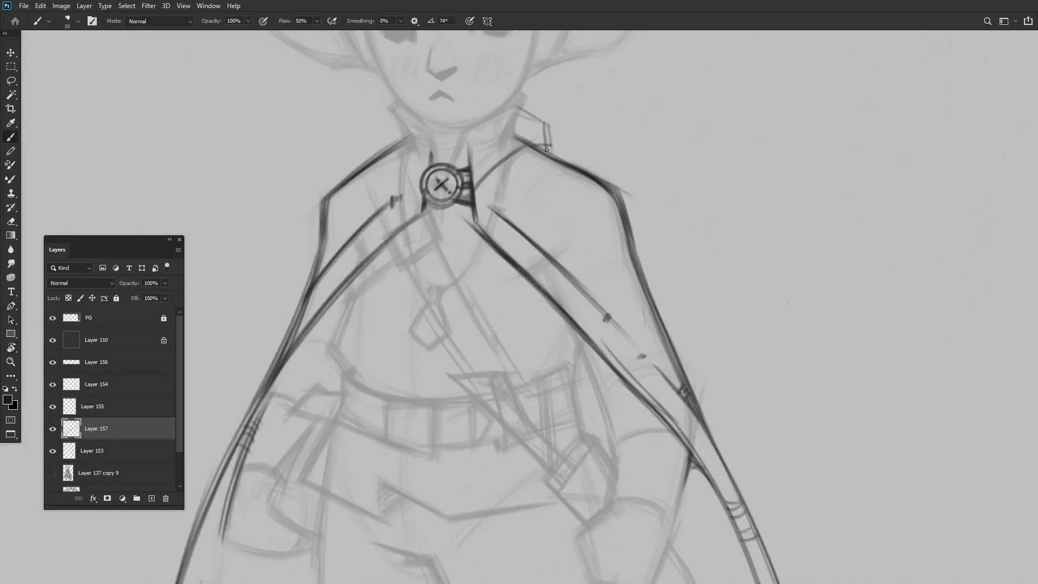
mouse_move(440, 163)
mouse_down()
mouse_move(411, 165)
mouse_move(470, 189)
mouse_move(433, 181)
mouse_move(485, 206)
mouse_move(485, 222)
mouse_move(519, 216)
mouse_move(550, 238)
mouse_move(656, 267)
mouse_up()
key(r)
scroll(146, 459, down, 2)
Restore Group 2's line art to full strength and mask out the figure lines under the collar and button.
click(104, 473)
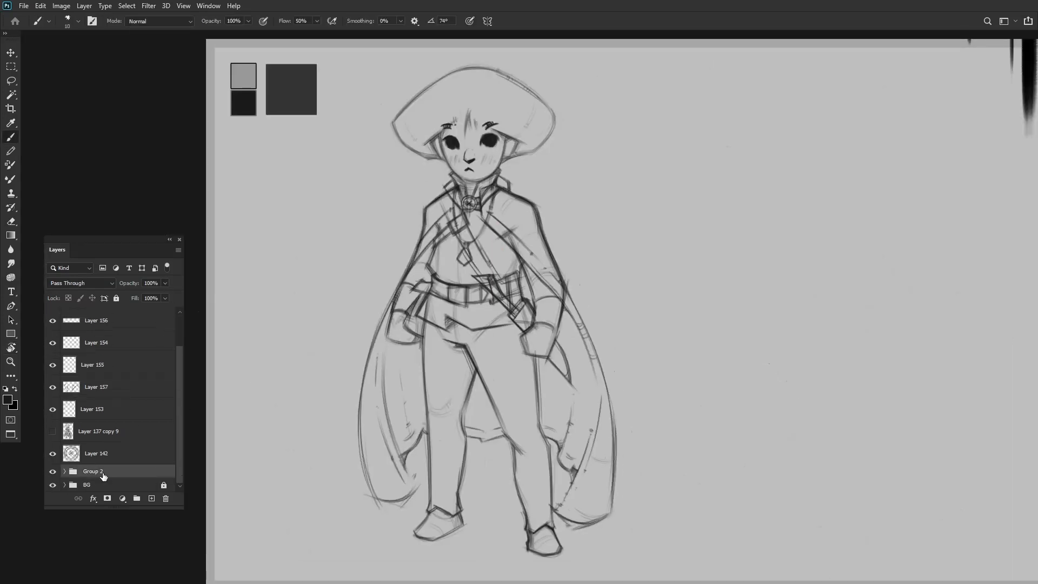
scroll(511, 181, up, 5)
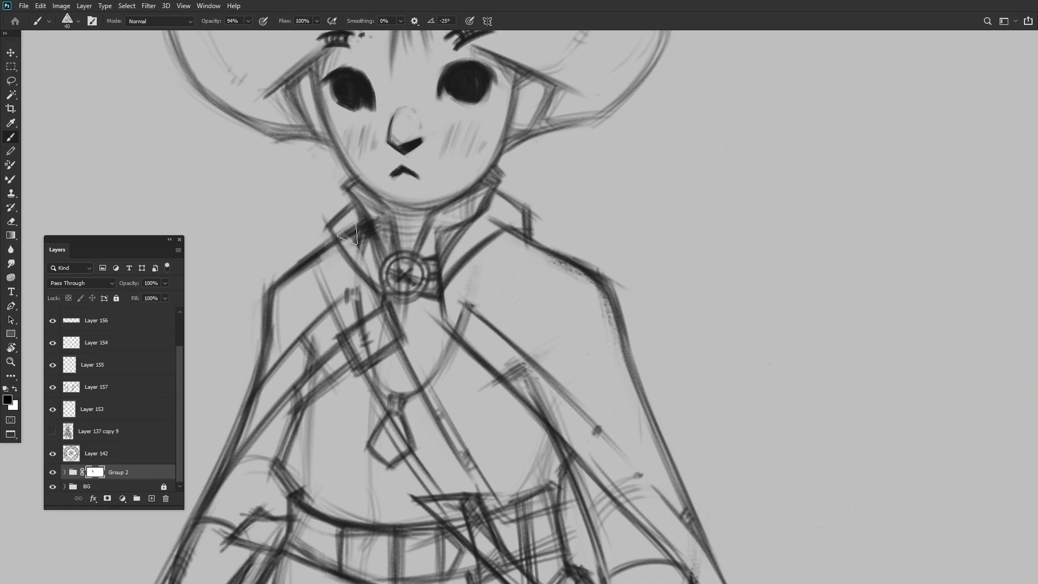
key(r)
drag(392, 285, 481, 189)
key(b)
drag(434, 221, 417, 261)
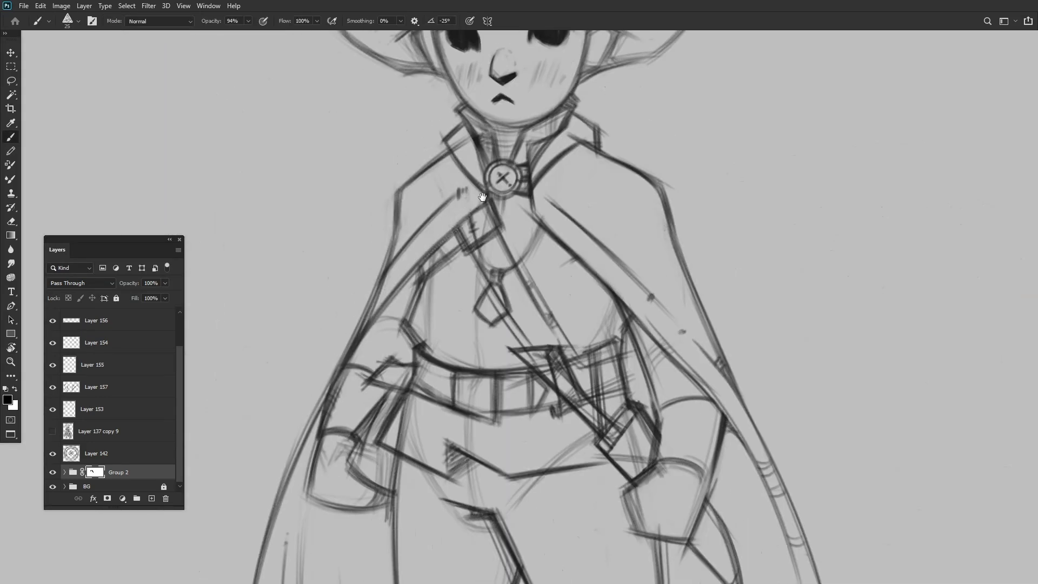
scroll(482, 197, down, 5)
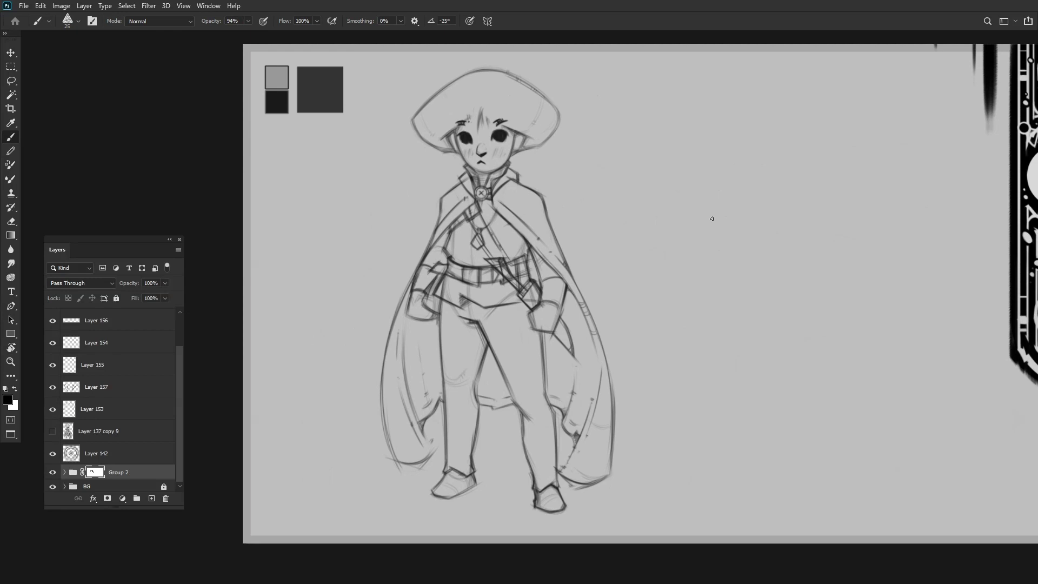
Fade the figure again and redraw the collar's inner edge beside the button strap on Layer 157.
click(124, 342)
click(125, 387)
scroll(510, 178, up, 6)
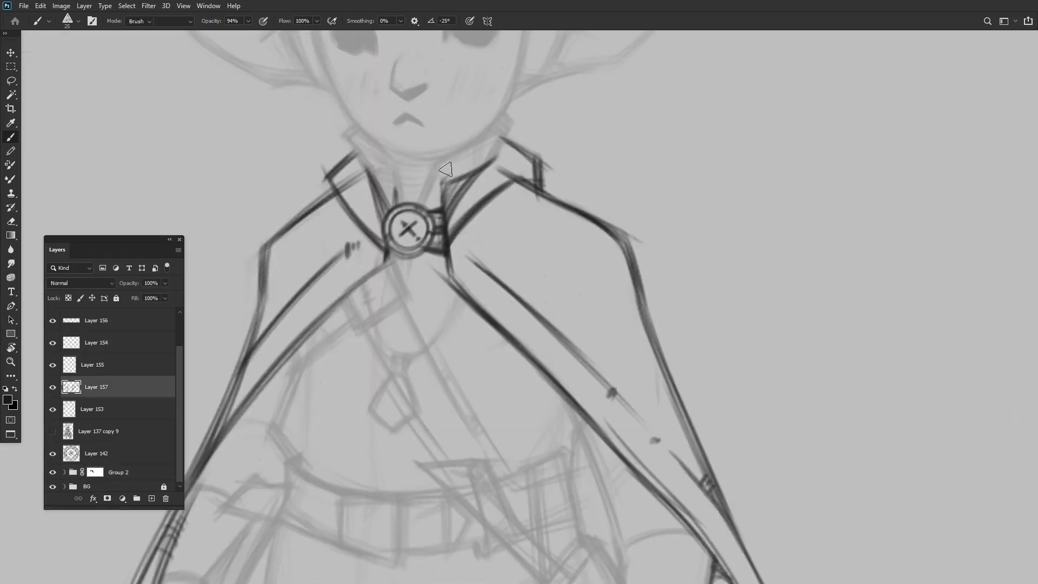
key(e)
drag(450, 177, 444, 214)
key(b)
drag(446, 215, 486, 158)
scroll(502, 147, down, 5)
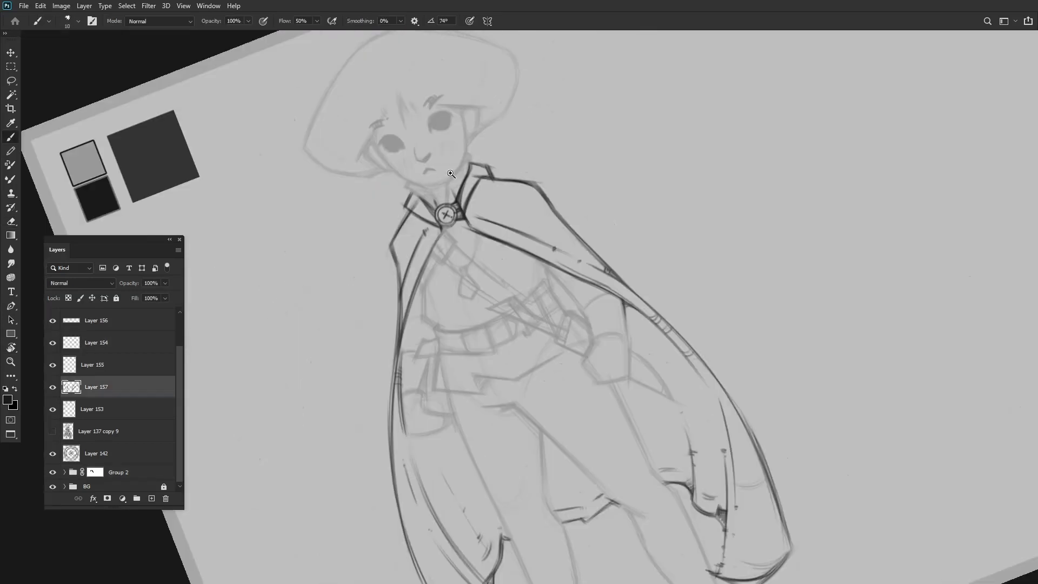
Erase the stray vertical line above the button strap on Layer 153 and join the collar edge to the strap on Layer 157.
scroll(487, 162, up, 4)
scroll(406, 168, down, 5)
key(alt+bracketleft)
key(e)
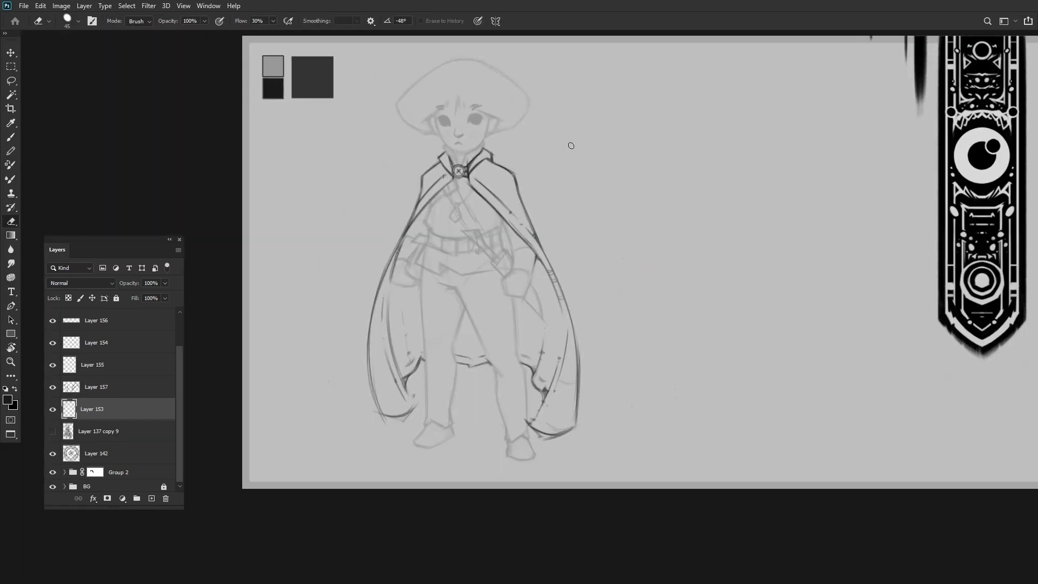
scroll(539, 160, up, 5)
key(alt+bracketright)
key(b)
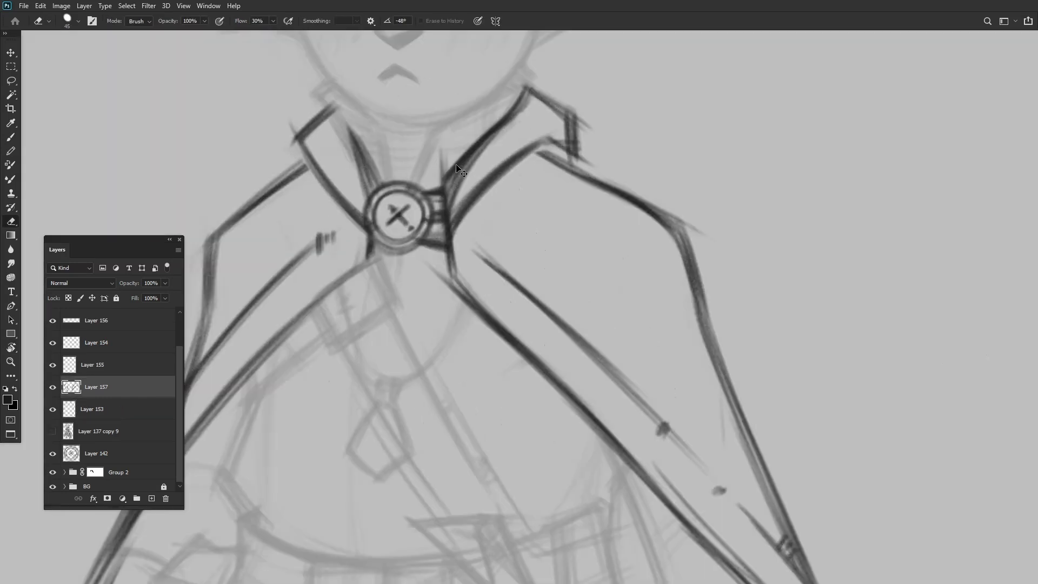
scroll(498, 99, up, 1)
key(r)
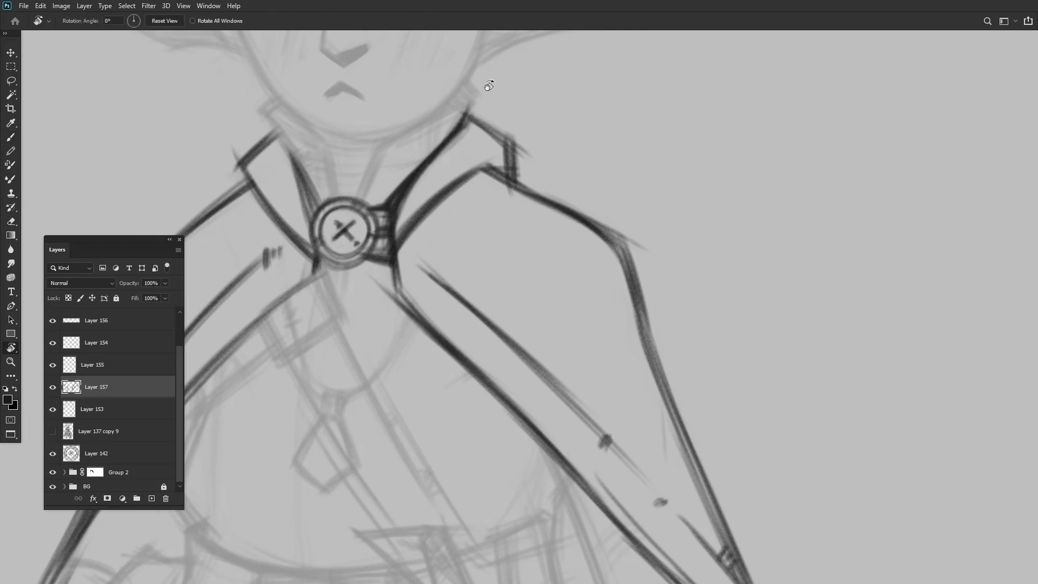
Erase parts of the collar's outer corners on Layer 157 and darken its upper edges into open points.
mouse_move(486, 83)
mouse_down()
mouse_move(439, 192)
mouse_move(447, 179)
mouse_up()
scroll(473, 178, down, 5)
scroll(460, 178, up, 5)
key(Escape)
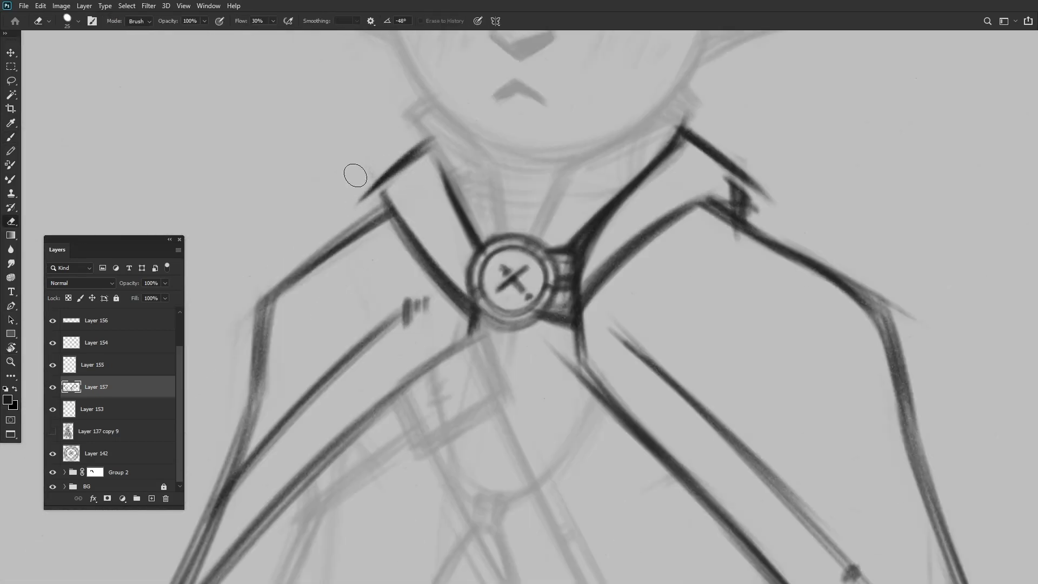
scroll(435, 206, up, 2)
scroll(523, 166, down, 2)
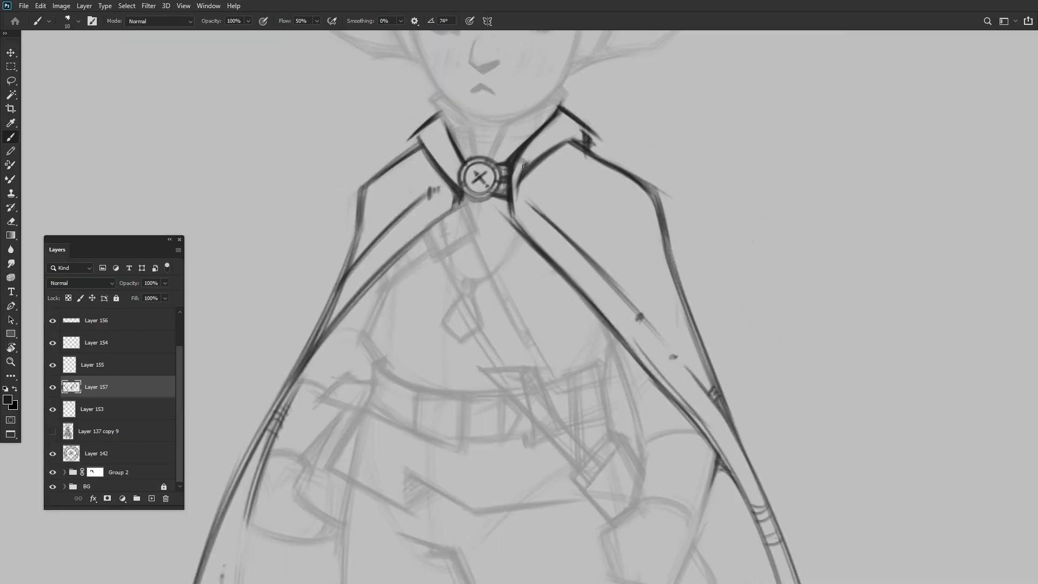
Draw light curved fold lines inside both collar flaps on Layer 157 and clean up their edges.
scroll(470, 153, down, 3)
scroll(519, 179, up, 3)
key(r)
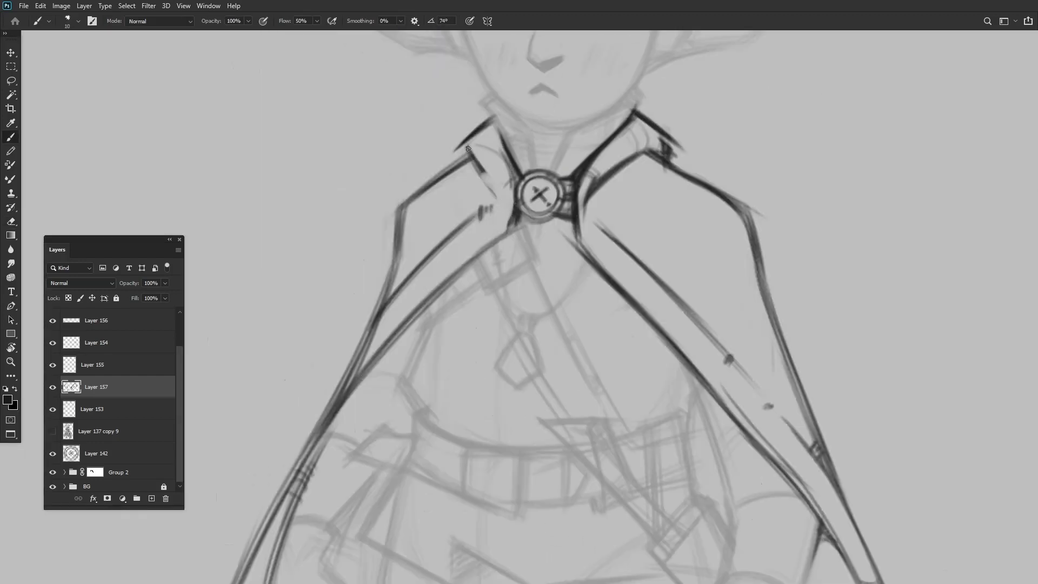
mouse_move(519, 178)
mouse_down()
mouse_move(524, 137)
mouse_move(546, 227)
mouse_move(532, 300)
mouse_up()
scroll(518, 292, down, 3)
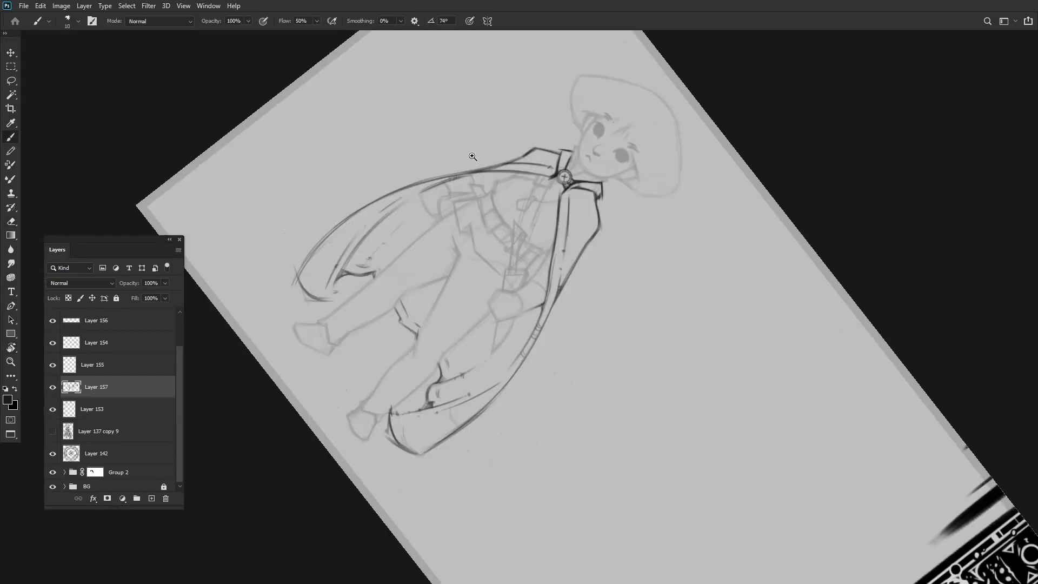
key(Escape)
scroll(353, 213, up, 3)
key(e)
key(bracketright)
scroll(352, 212, down, 3)
Darken the cloak's button by duplicating Layer 142 and collapsing the copy into it.
click(96, 453)
key(ctrl+j)
scroll(432, 184, up, 4)
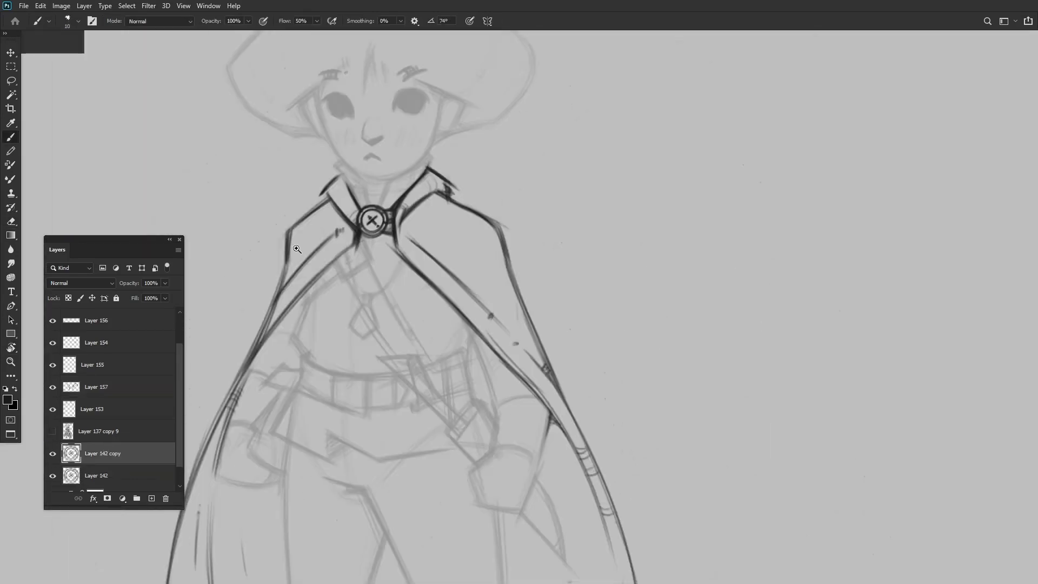
key(ctrl+z)
Merge the back-hem trim into Layer 154 and the collar, front trim and button layers into Layer 153.
key(shift+6)
scroll(432, 184, down, 5)
click(96, 342)
ctrl+click(72, 409)
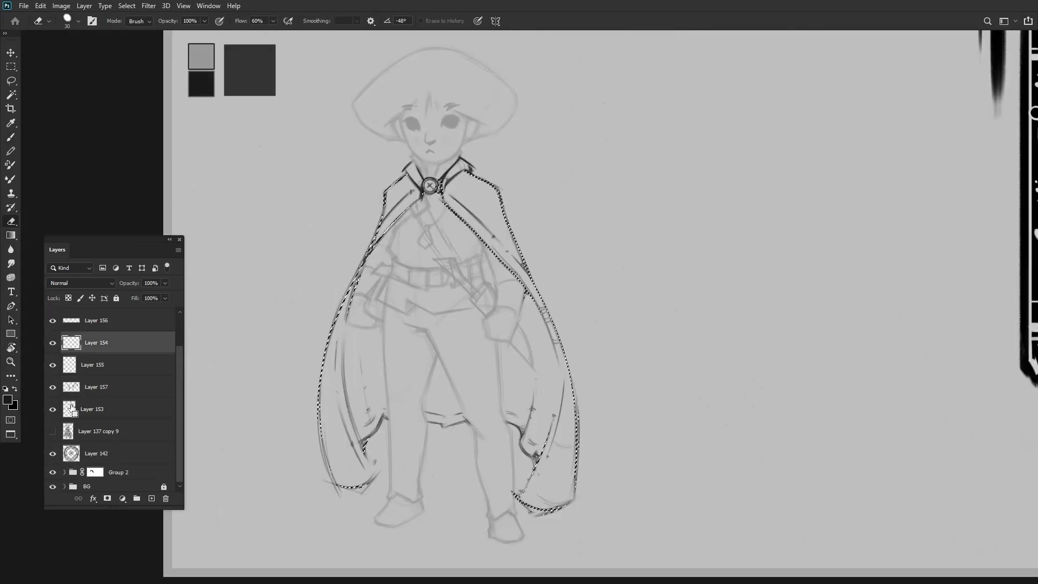
scroll(79, 330, up, 2)
key(ctrl+e)
click(69, 384)
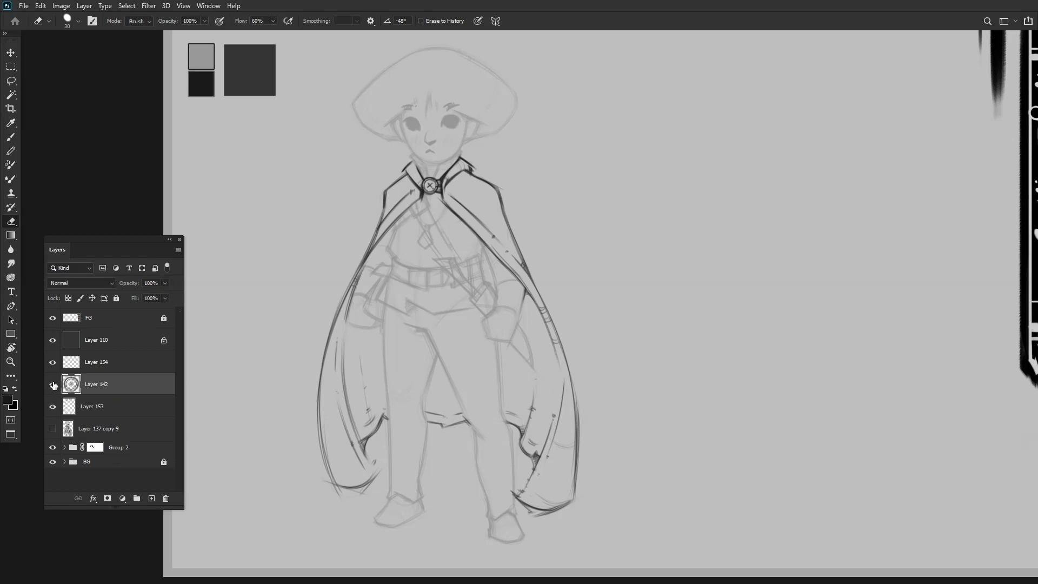
Roughen the collar's outer edge opposite the strap with short broken strokes on Layer 153.
key(b)
scroll(503, 190, up, 4)
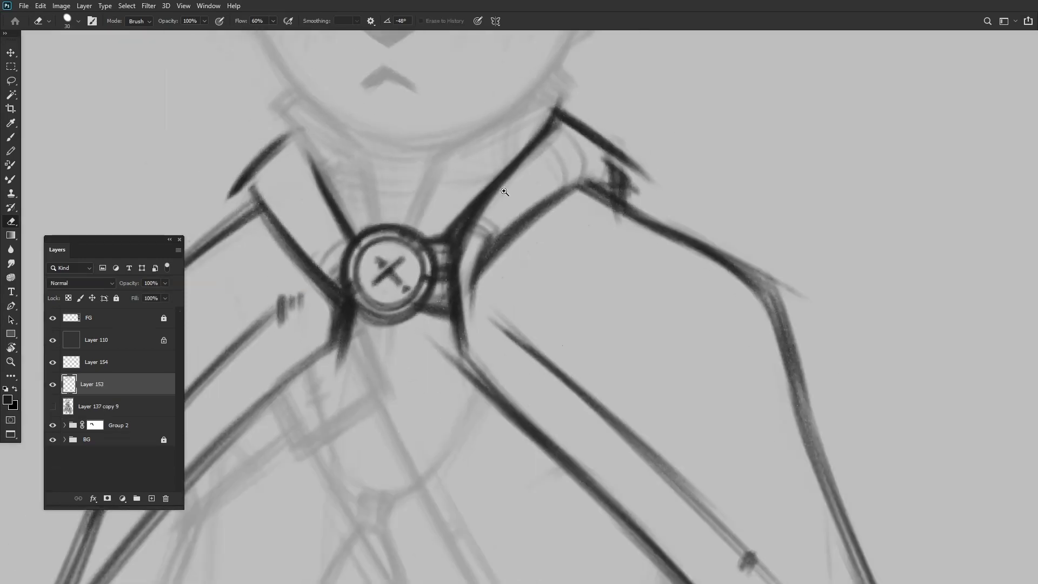
scroll(465, 173, down, 4)
scroll(423, 151, up, 4)
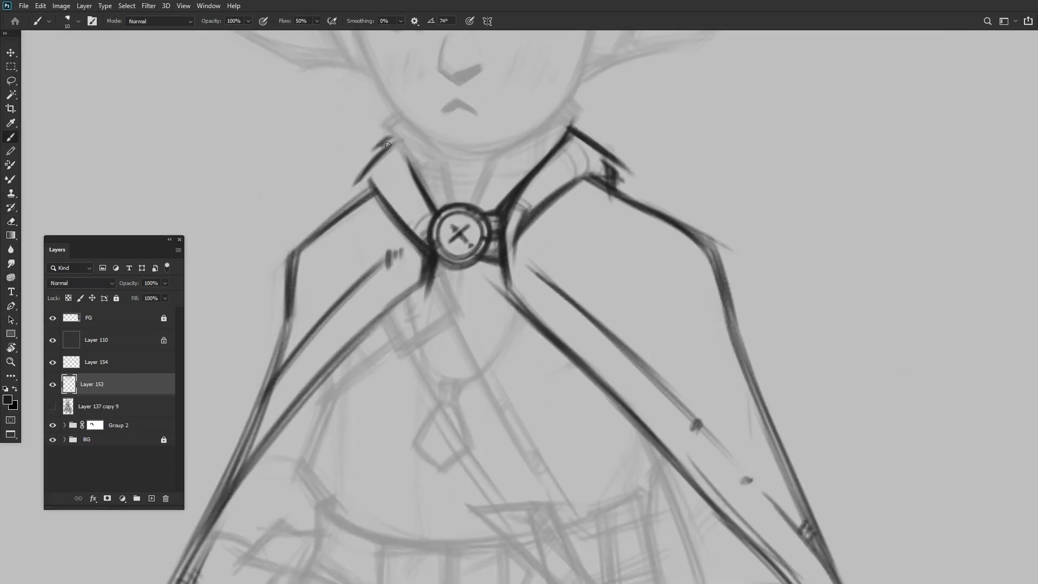
scroll(394, 151, down, 3)
scroll(377, 190, down, 2)
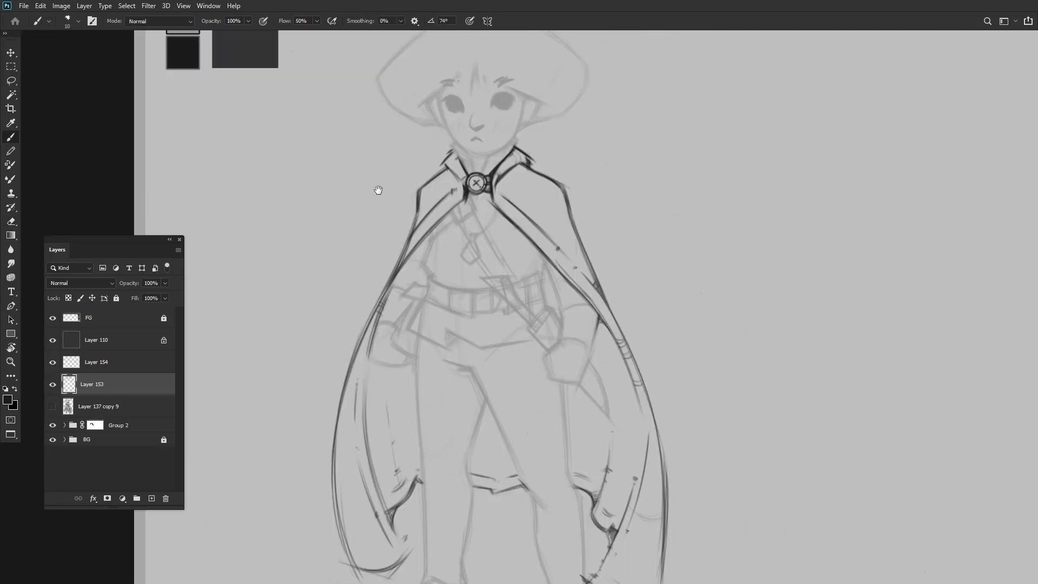
Duplicate Layer 153, hide the original, and reshape the collar fold opposite the strap on the copy.
scroll(476, 184, up, 4)
key(r)
drag(648, 287, 386, 381)
key(Escape)
key(b)
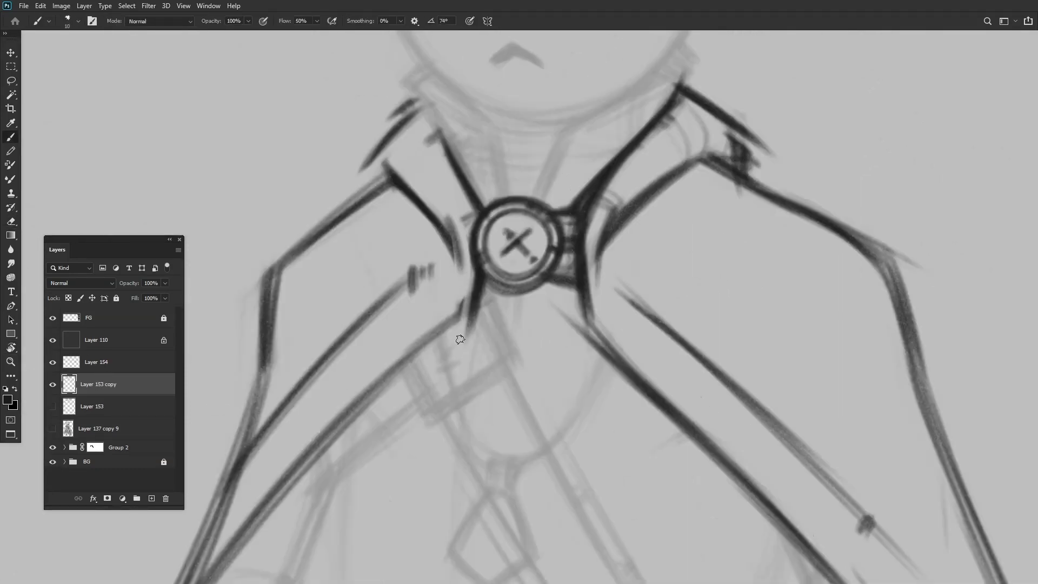
Erase and redraw the tapered collar folds on both sides of the button on Layer 153 copy.
drag(459, 339, 464, 278)
drag(476, 227, 486, 179)
key(e)
drag(521, 259, 524, 189)
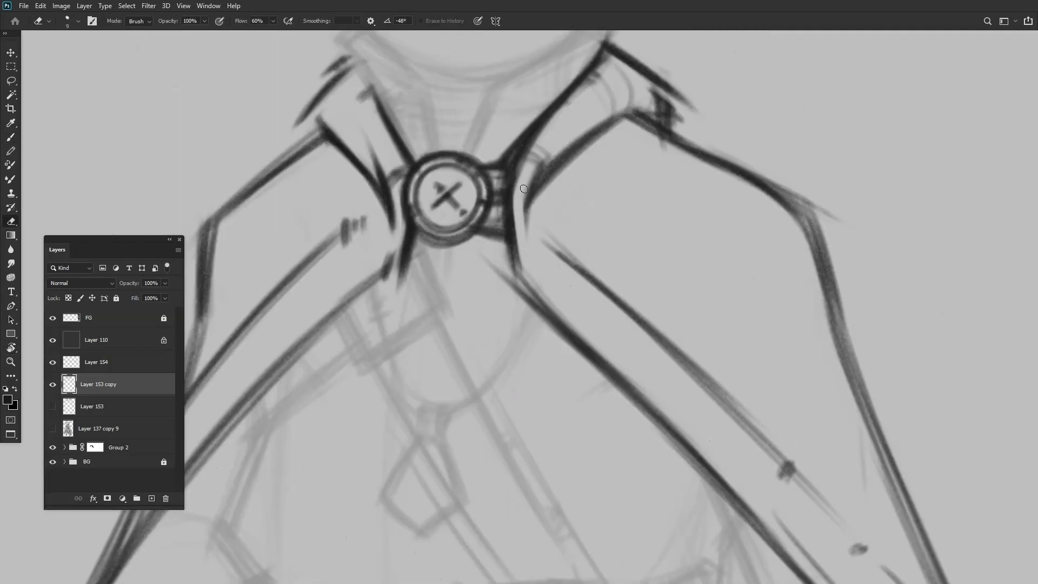
key(b)
mouse_move(522, 238)
mouse_down()
mouse_move(536, 168)
mouse_move(557, 138)
mouse_up()
scroll(570, 144, down, 5)
scroll(497, 183, up, 4)
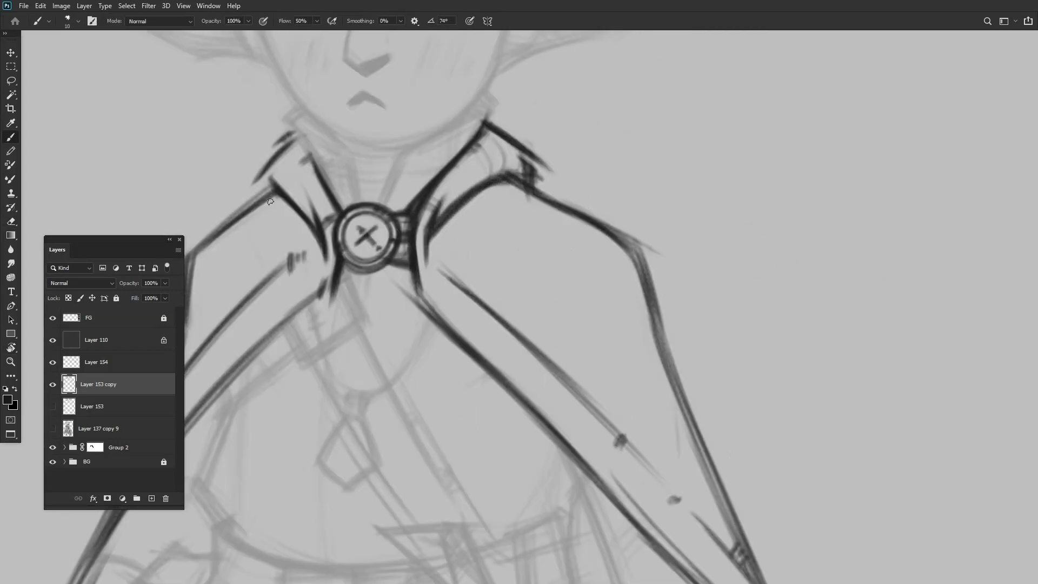
Show Group 2 at full strength and mask out its remaining lines overlapping the button with a larger brush.
scroll(399, 217, down, 5)
click(119, 447)
scroll(562, 277, down, 2)
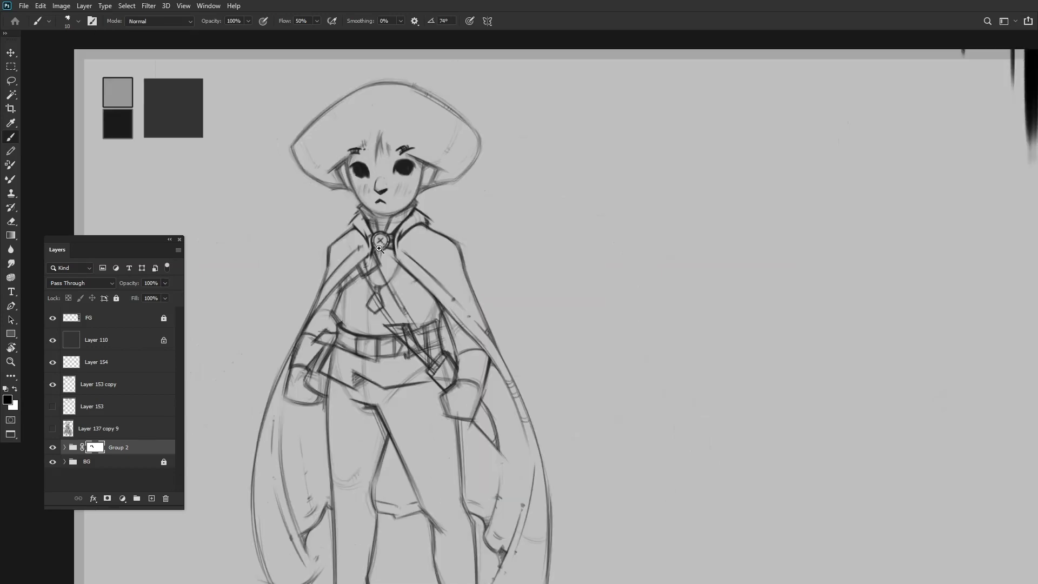
key(bracketright)
key(bracketright)
key(bracketright)
scroll(562, 277, up, 5)
Expand Group 2, select its Group 1 layer, and reinforce the jacket flap's edge at the hip opposite the knife.
key(ctrl+0)
click(64, 447)
click(91, 532)
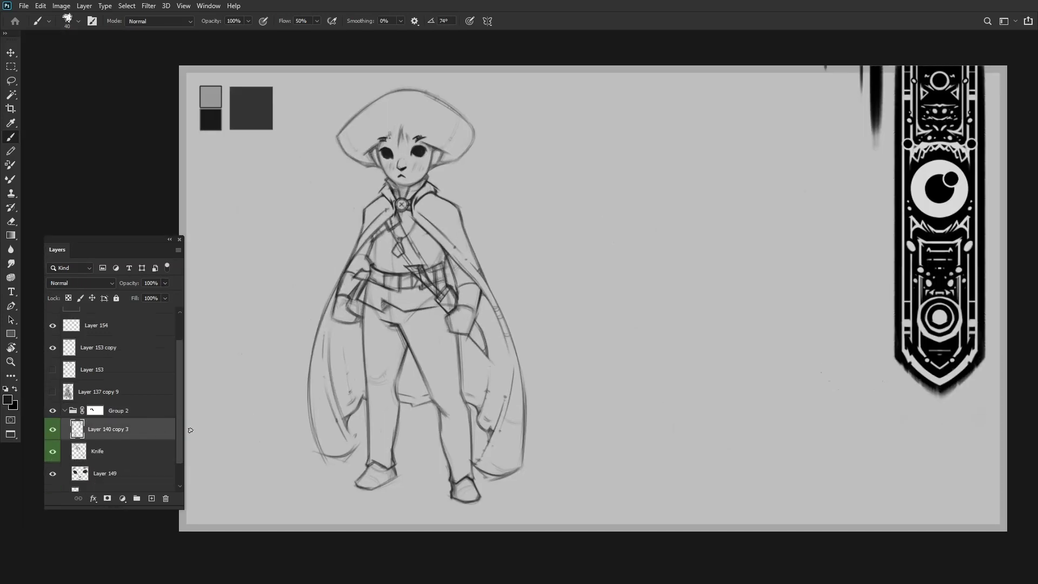
key(bracketleft)
key(bracketleft)
key(bracketleft)
scroll(400, 278, up, 5)
scroll(425, 176, up, 2)
scroll(426, 175, down, 6)
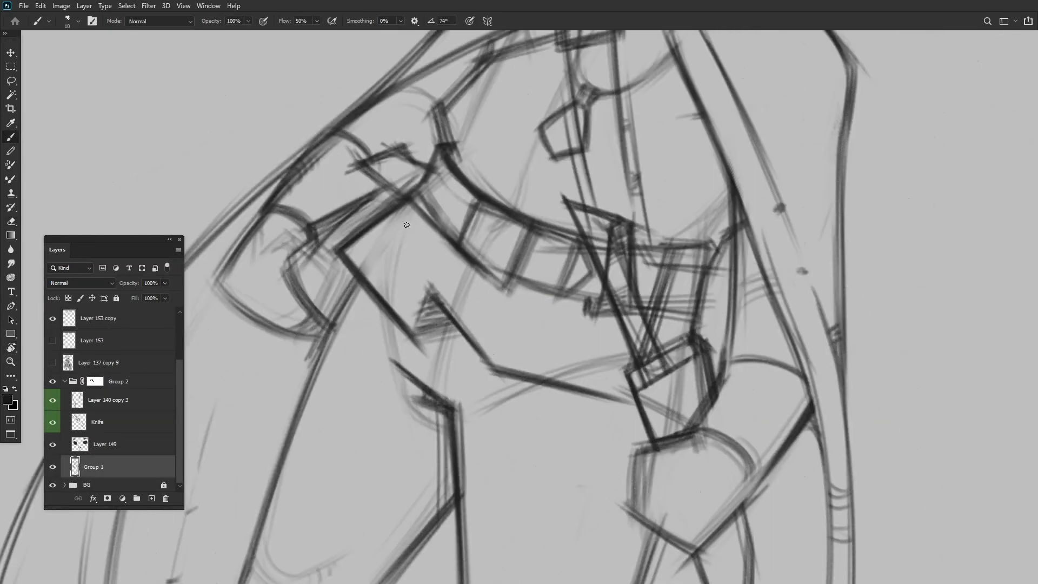
key(r)
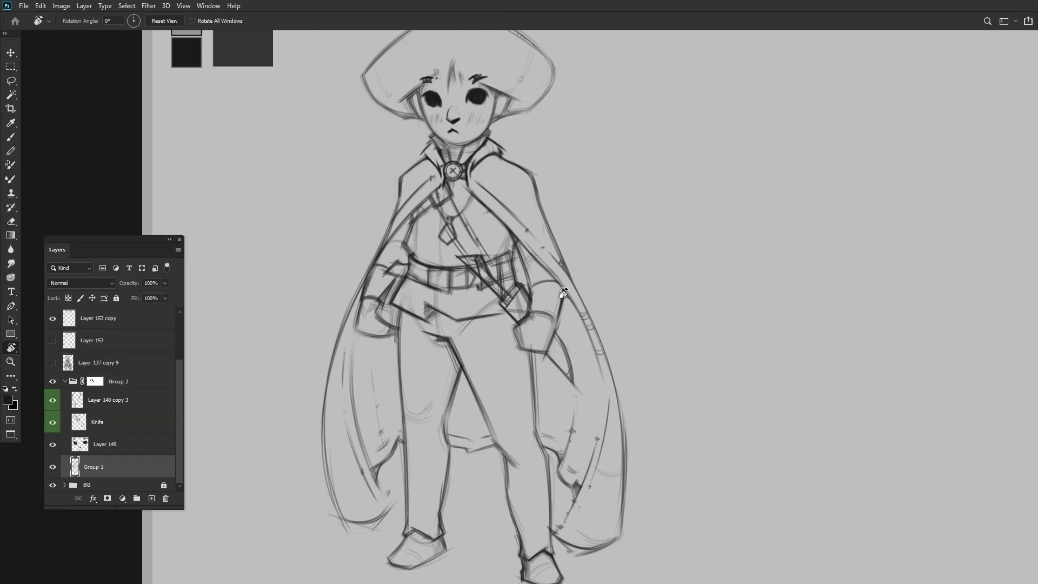
scroll(468, 211, down, 1)
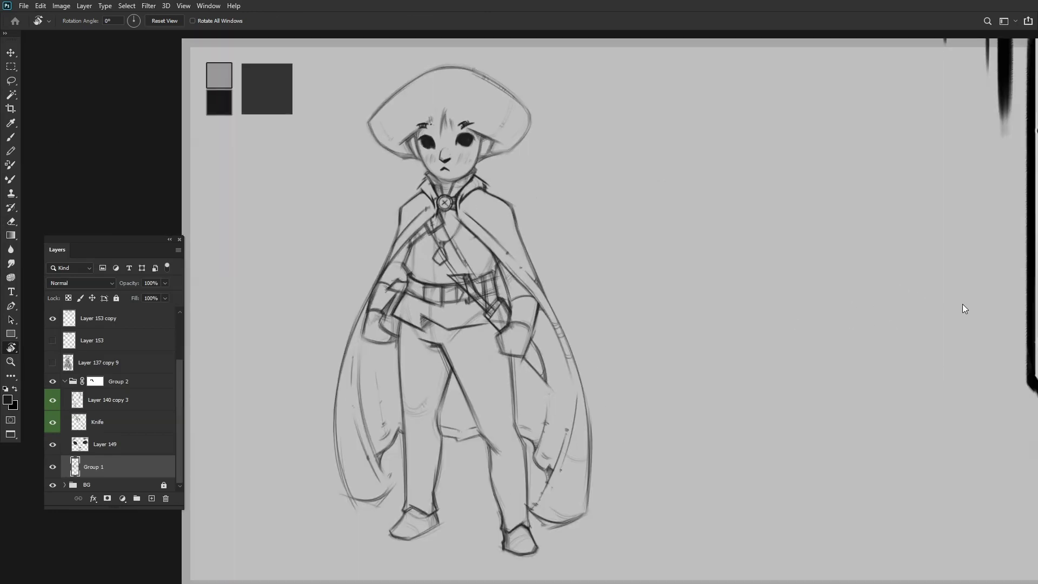
Fade and collapse Group 2, and add Layer 155 directly above Layer 137 copy 9.
click(118, 382)
key(3)
click(64, 381)
click(97, 430)
key(ctrl+shift+alt+n)
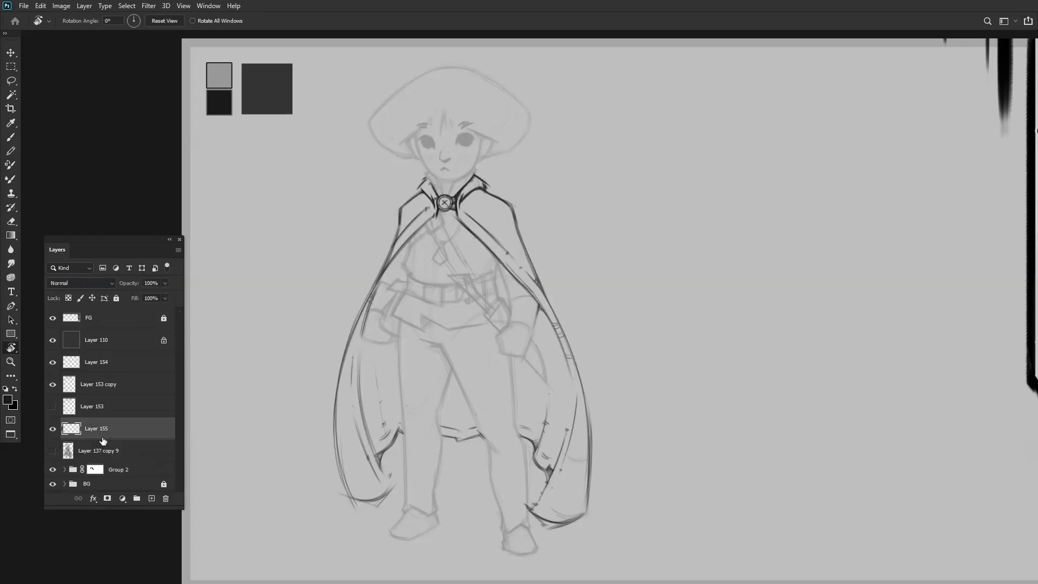
Sketch a bracer with peaked upper edges on the knife-side forearm on Layer 155.
key(b)
scroll(496, 285, up, 5)
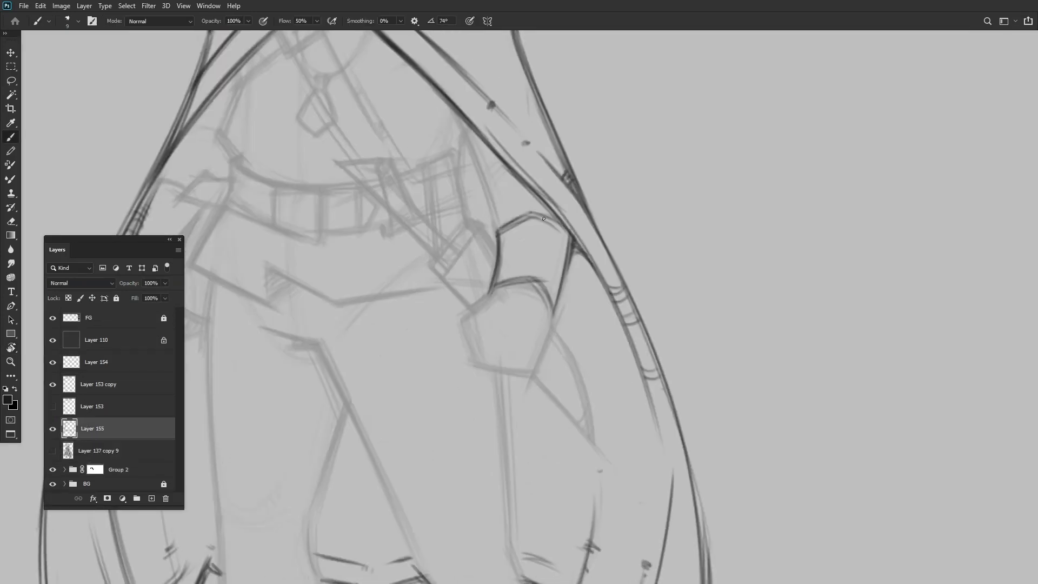
drag(544, 218, 515, 291)
mouse_move(485, 333)
mouse_down()
mouse_move(490, 285)
mouse_move(413, 169)
mouse_up()
scroll(490, 285, down, 5)
scroll(489, 285, up, 5)
scroll(490, 285, down, 5)
scroll(489, 284, up, 5)
scroll(361, 201, down, 5)
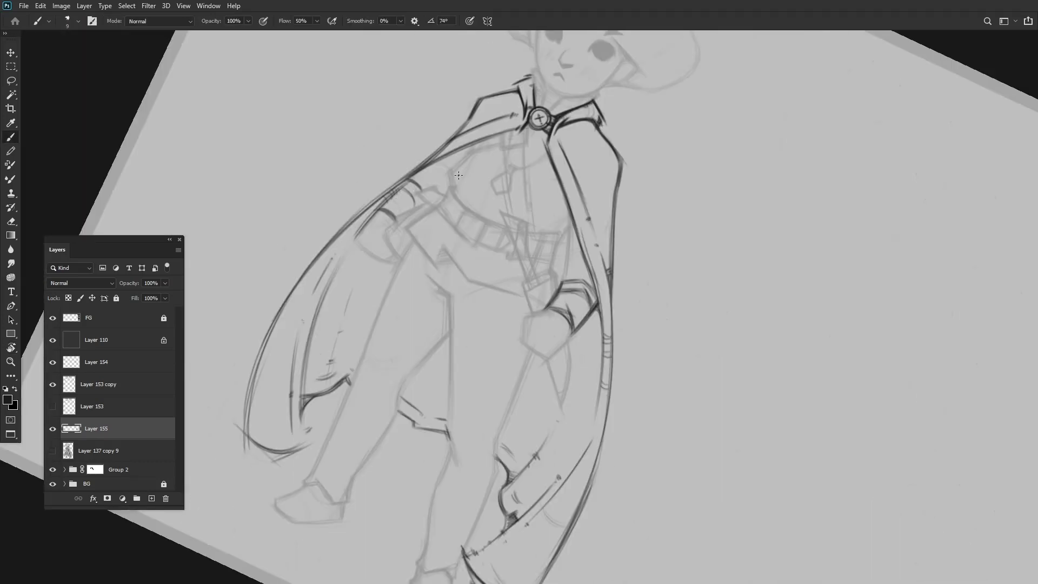
Sketch a matching bracer on the forearm opposite the knife on Layer 155.
scroll(362, 202, up, 5)
drag(361, 202, 429, 276)
scroll(394, 229, down, 3)
key(b)
scroll(429, 276, down, 5)
scroll(610, 331, up, 3)
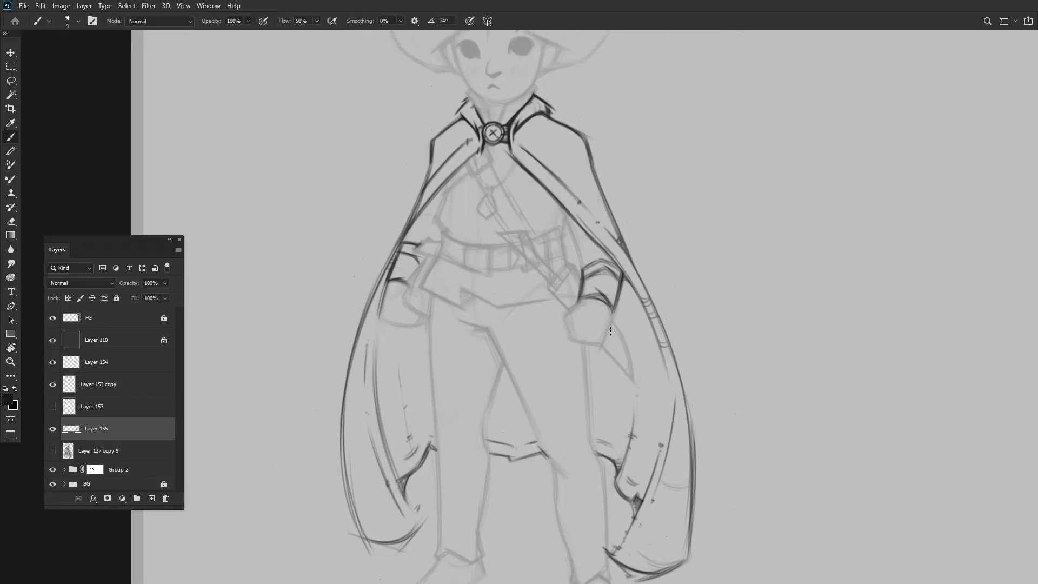
key(ctrl+shift+alt+n)
scroll(611, 331, up, 3)
key(ctrl+z)
scroll(557, 287, down, 4)
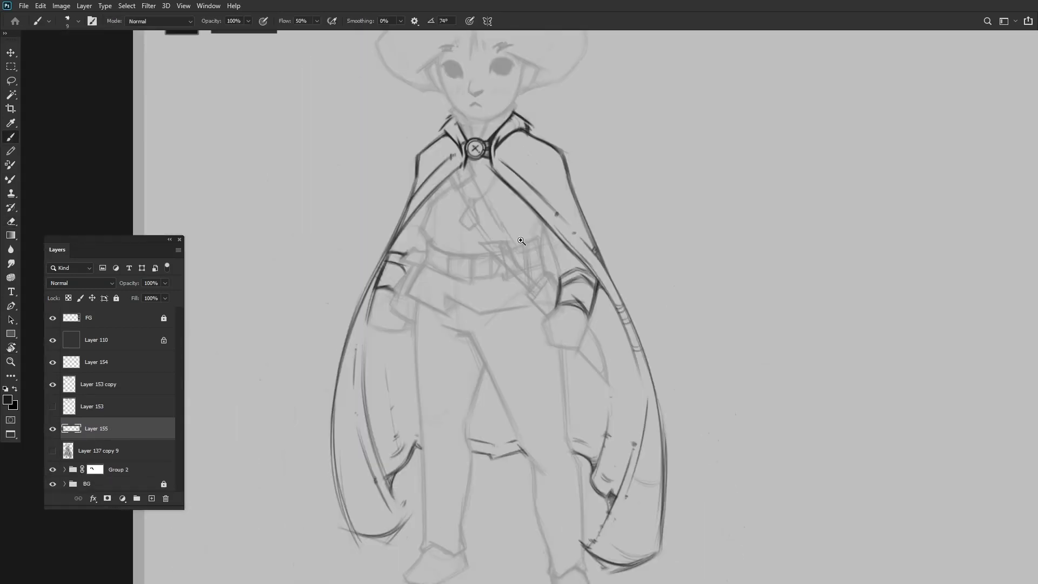
scroll(383, 246, up, 4)
scroll(379, 265, down, 4)
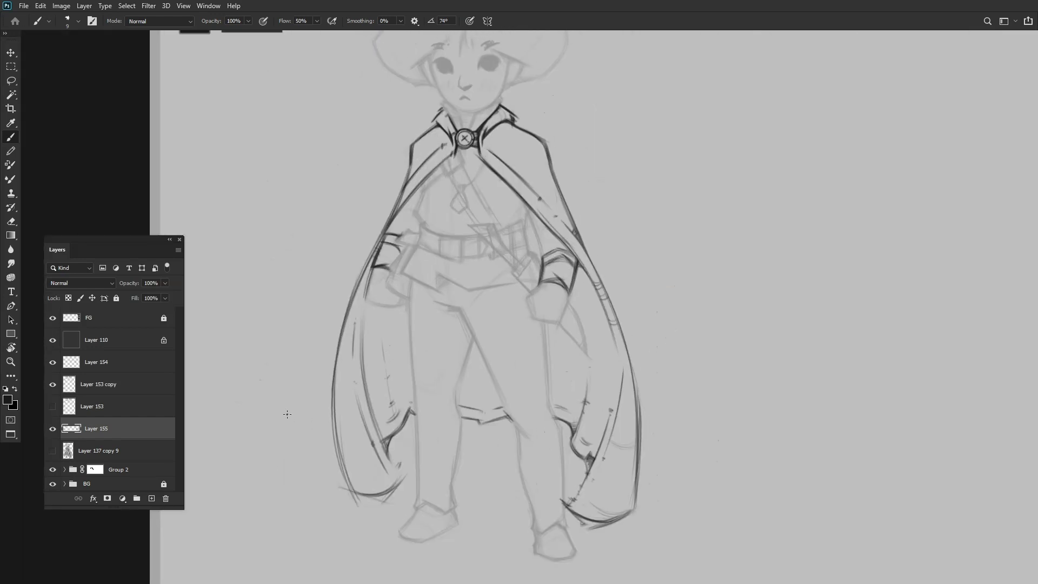
Add Layer 156 and outline the trouser leg opposite the knife down to the knee.
scroll(360, 335, up, 3)
key(ctrl+shift+alt+n)
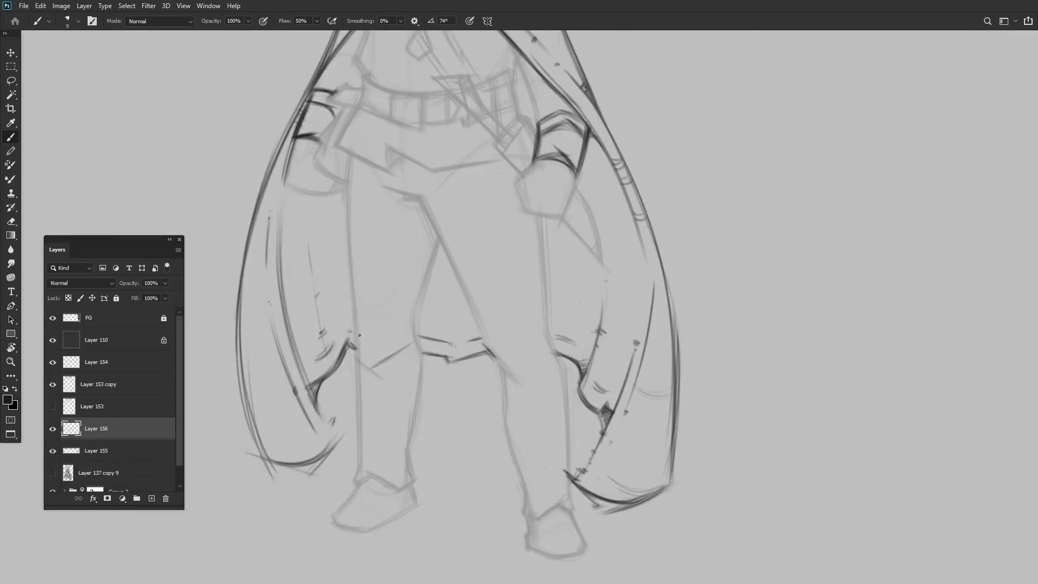
drag(427, 285, 420, 311)
scroll(341, 262, up, 3)
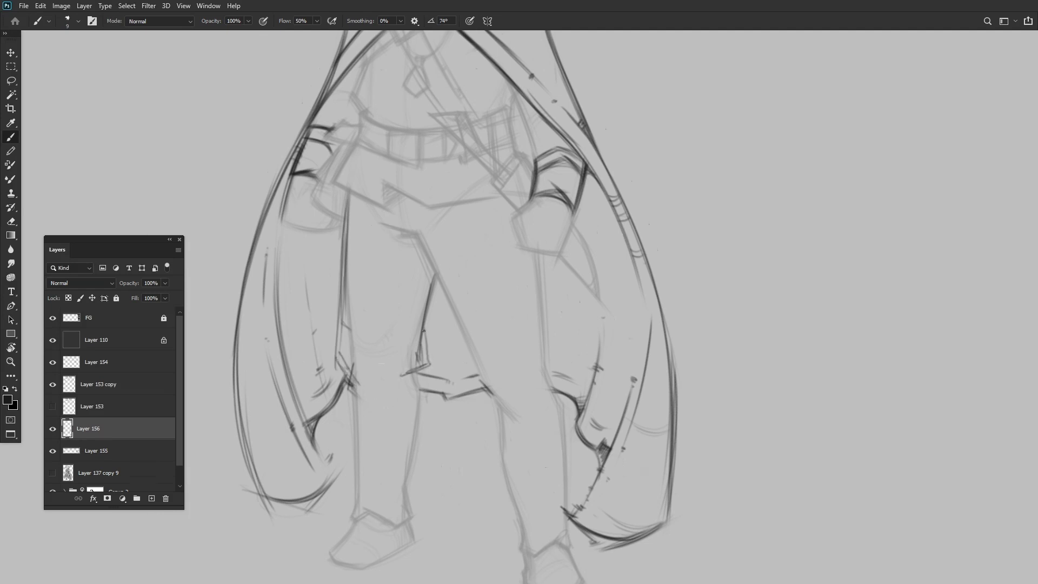
Fade and lock Layer 154 and Layer 153 copy, and reselect Layer 156.
scroll(423, 330, down, 3)
click(108, 383)
shift+click(108, 361)
click(116, 298)
click(108, 428)
Try a knee-length trouser leg with a curved hem on Layer 156.
scroll(359, 216, up, 3)
mouse_move(359, 216)
mouse_down()
mouse_move(388, 225)
mouse_move(465, 159)
mouse_up()
scroll(465, 160, down, 3)
scroll(465, 216, up, 1)
key(r)
drag(465, 216, 504, 190)
scroll(503, 190, up, 2)
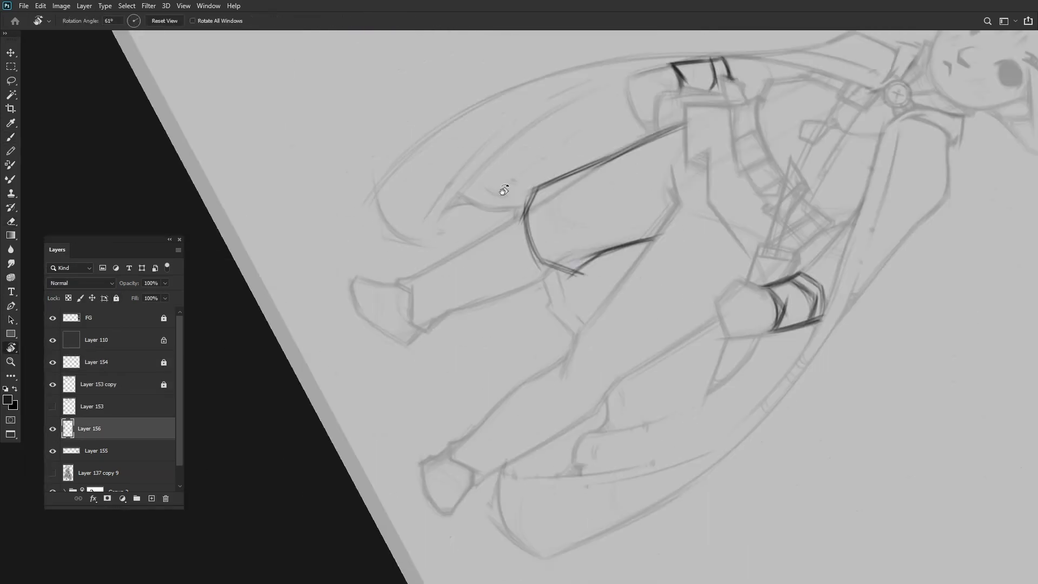
Hide Layer 156 and try an outlined, banded shin guard on the leg opposite the knife on new Layer 157.
key(Escape)
scroll(504, 190, down, 3)
key(ctrl+shift+alt+n)
key(b)
drag(378, 368, 387, 484)
scroll(382, 338, up, 1)
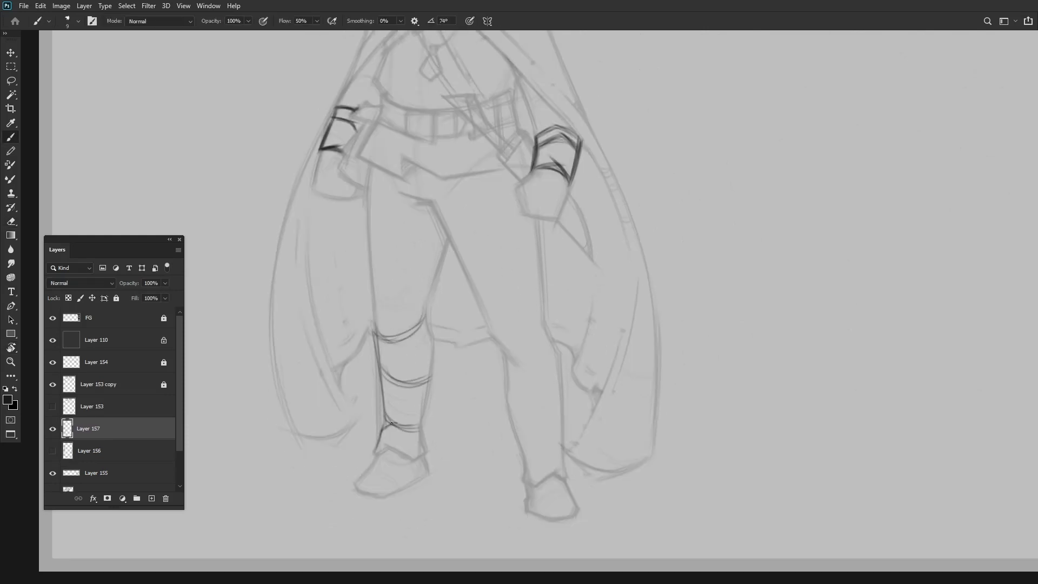
scroll(391, 423, up, 2)
mouse_move(391, 423)
mouse_down()
mouse_move(433, 352)
mouse_move(465, 346)
mouse_move(483, 228)
mouse_up()
key(e)
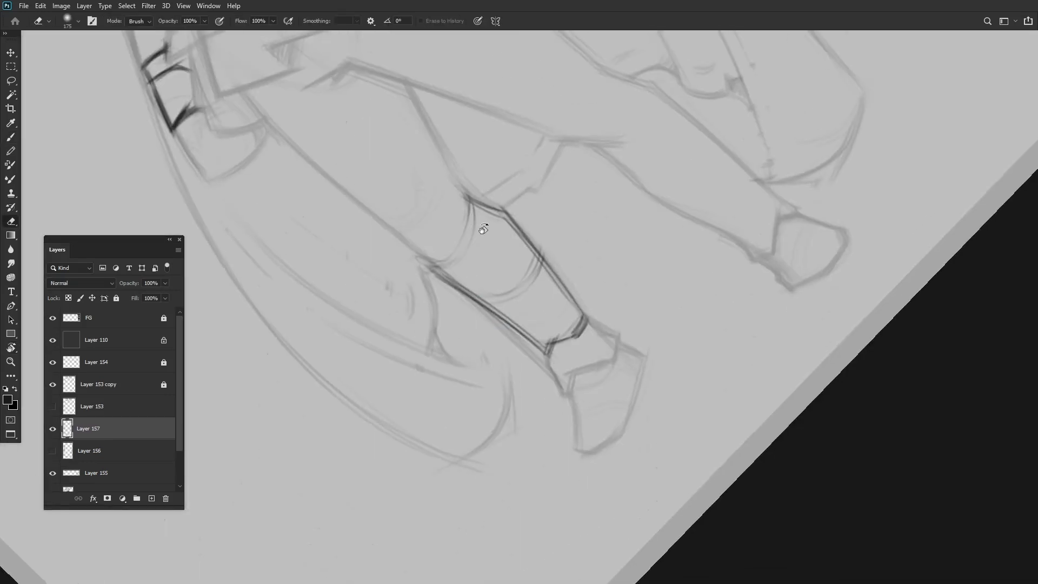
Delete Layer 157 with the shin guard sketch.
key(Escape)
scroll(483, 229, down, 3)
scroll(514, 280, down, 2)
key(Delete)
Try a curved band above the ankle opposite the knife on Layer 156, and delete that layer.
key(b)
scroll(660, 348, down, 1)
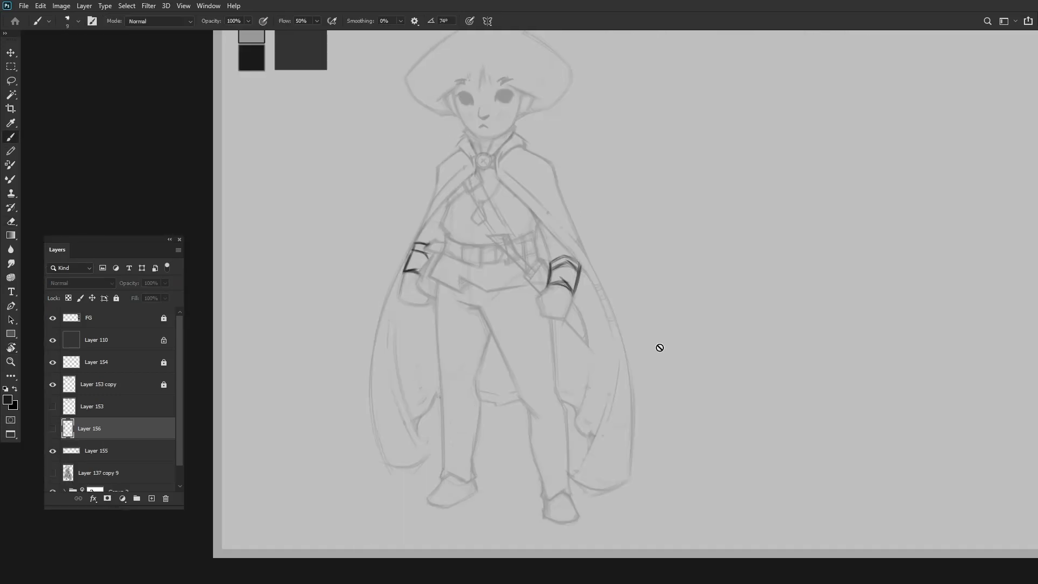
scroll(399, 351, up, 3)
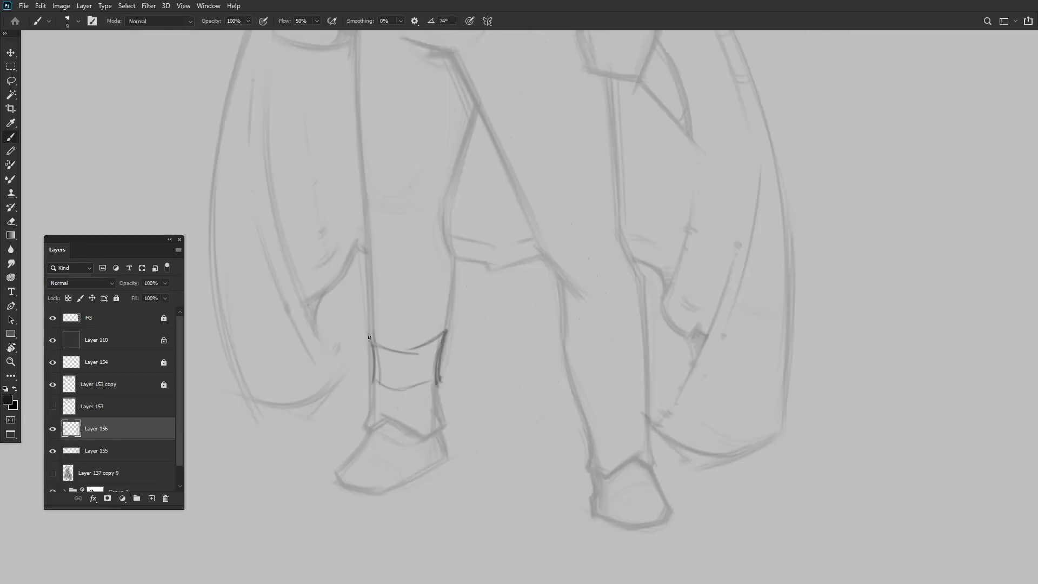
scroll(369, 338, down, 3)
key(Delete)
Draw angular, peaked cuffs around both ankles above the shoes on Layer 155.
scroll(422, 427, up, 3)
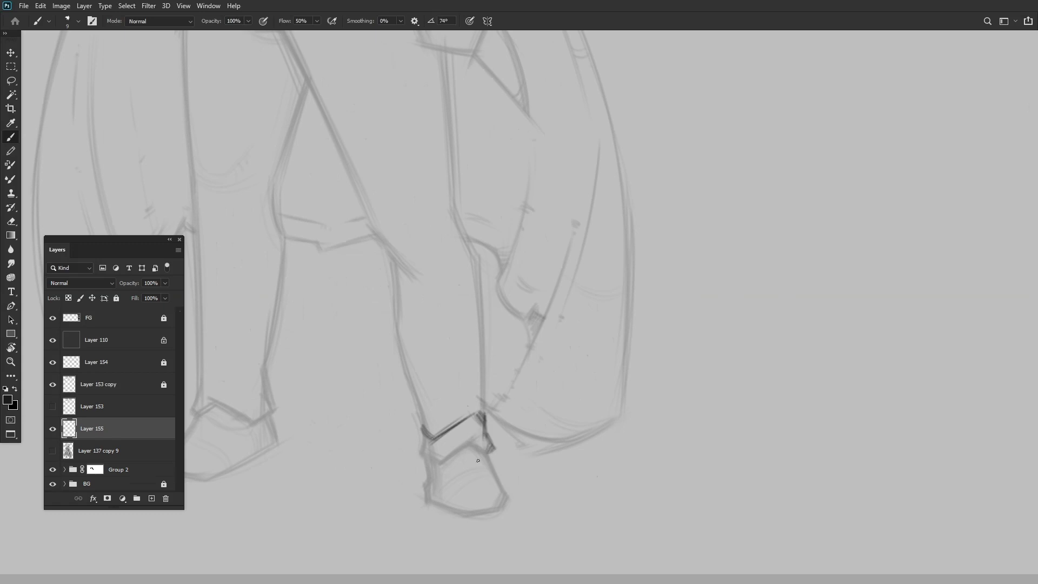
scroll(378, 448, up, 1)
drag(441, 404, 505, 200)
key(r)
key(b)
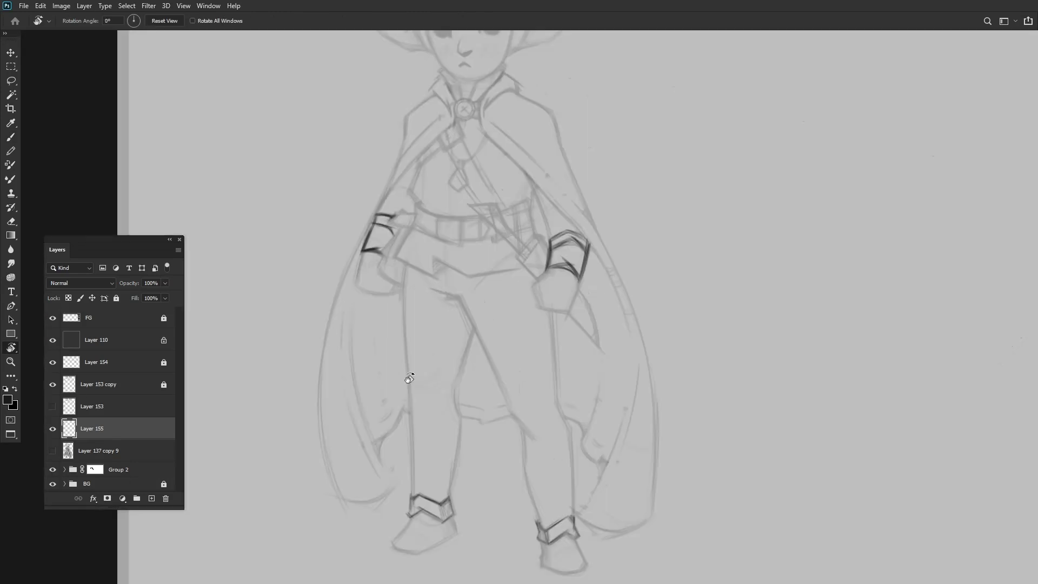
Add Layer 156, refine the leg contours on it, and place it inside Group 2.
key(ctrl+shift+alt+n)
mouse_move(457, 300)
mouse_down()
mouse_move(447, 364)
mouse_move(459, 372)
mouse_move(476, 351)
mouse_up()
key(ctrl+minus)
key(r)
drag(497, 309, 427, 351)
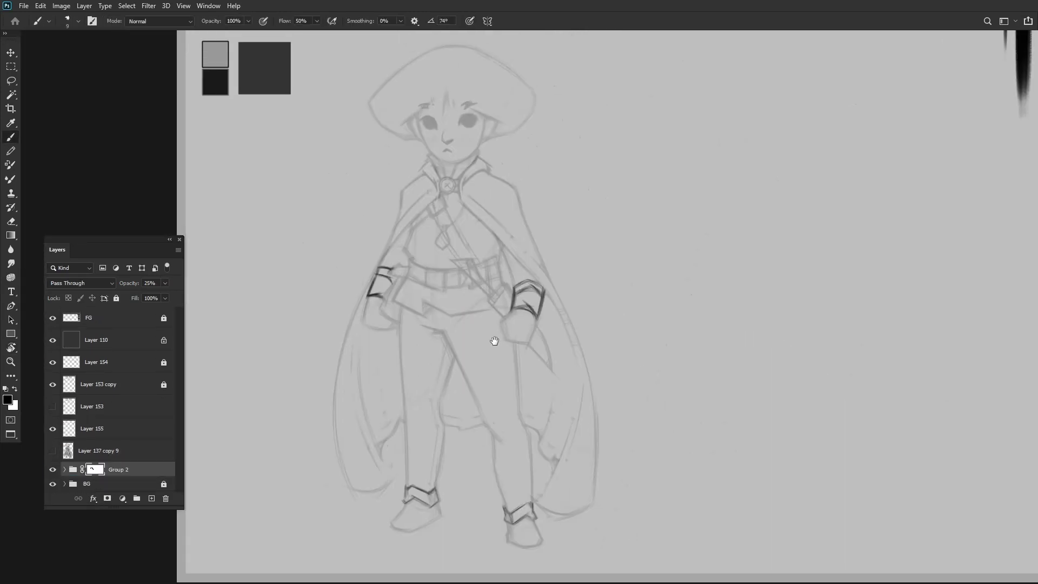
Restore Group 2 and the cloak layers to full strength, and unlock Layer 154 and Layer 153 copy.
click(119, 361)
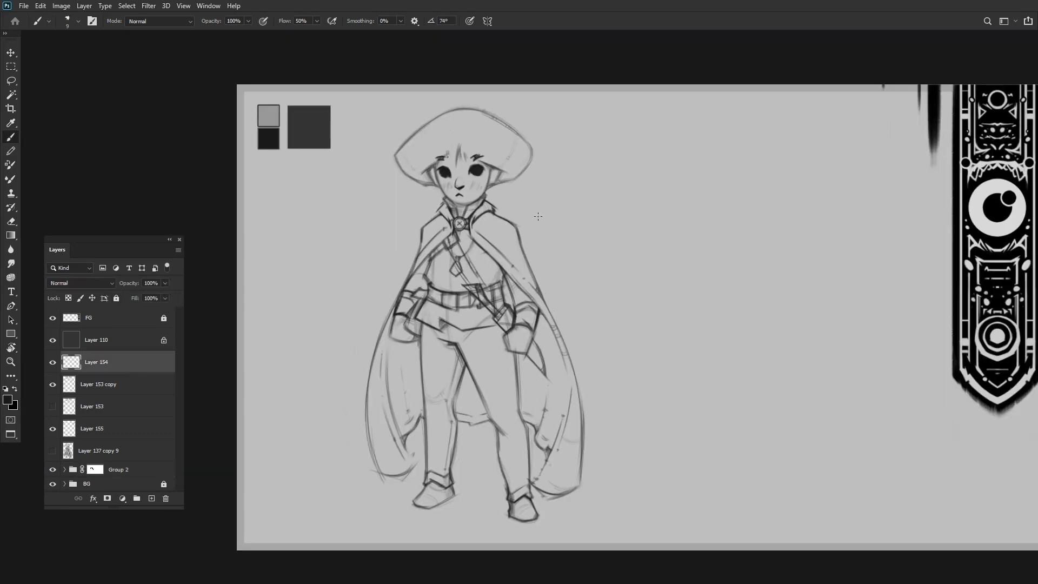
click(52, 384)
click(53, 361)
Fade Group 2 to 25%, and sketch trouser hems across both knees on new Layer 157 above it.
click(93, 470)
key(ctrl+z)
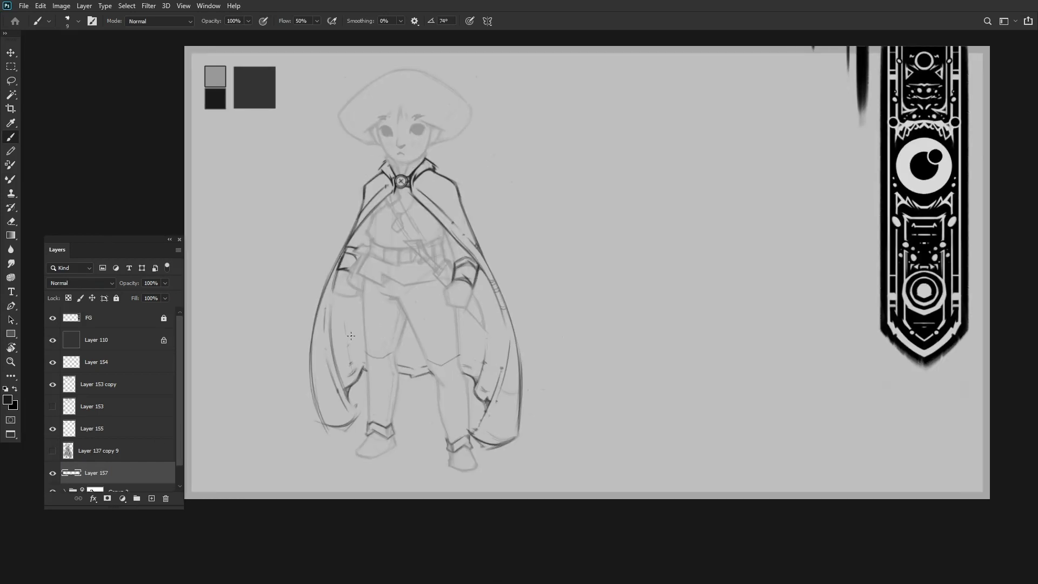
scroll(443, 324, up, 3)
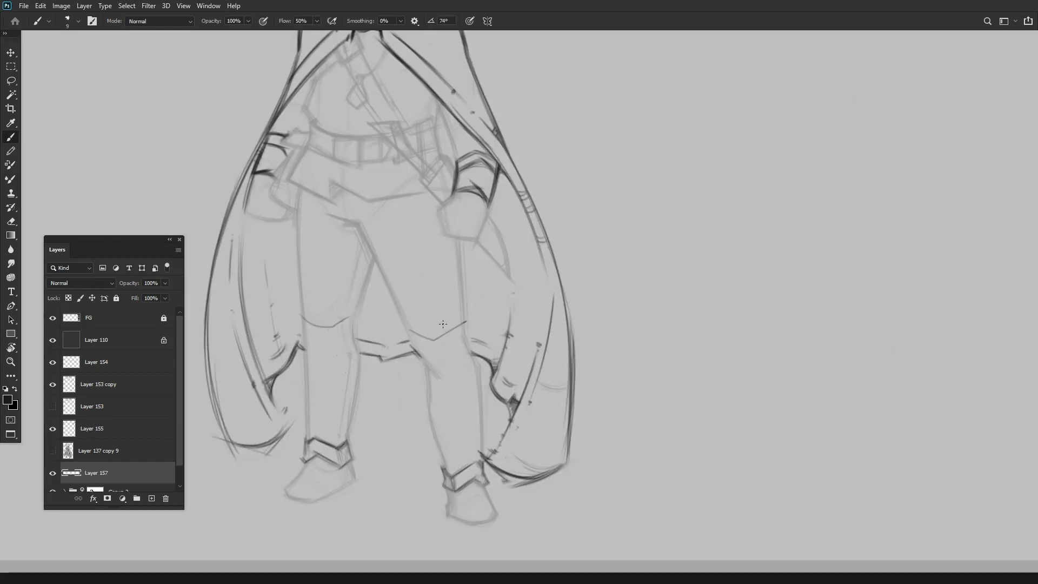
scroll(356, 312, down, 3)
Reinforce both knee hems and outline the trouser thighs and inner leg seam on Layer 157.
drag(389, 239, 511, 219)
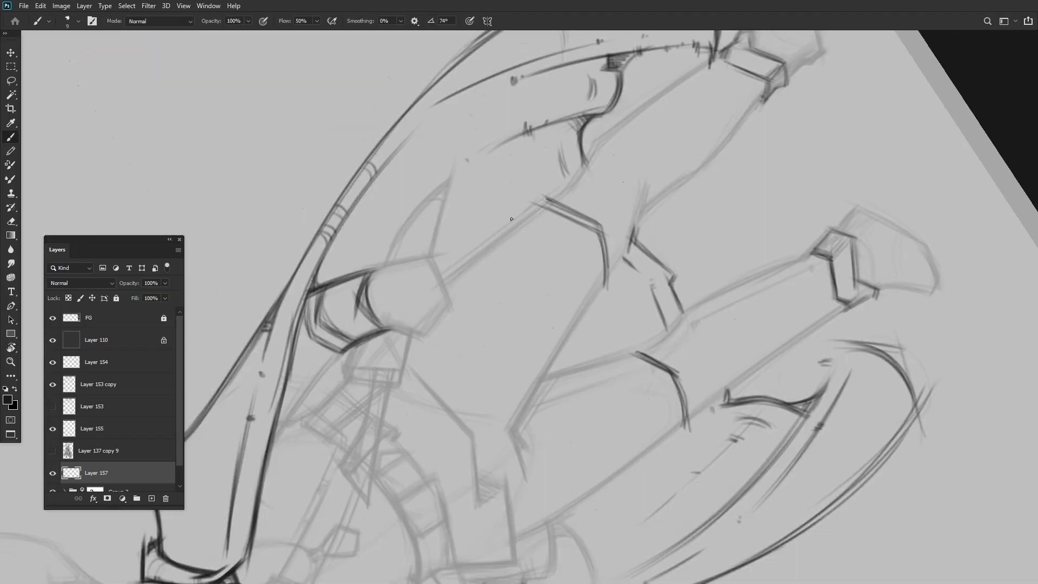
drag(471, 259, 688, 218)
key(r)
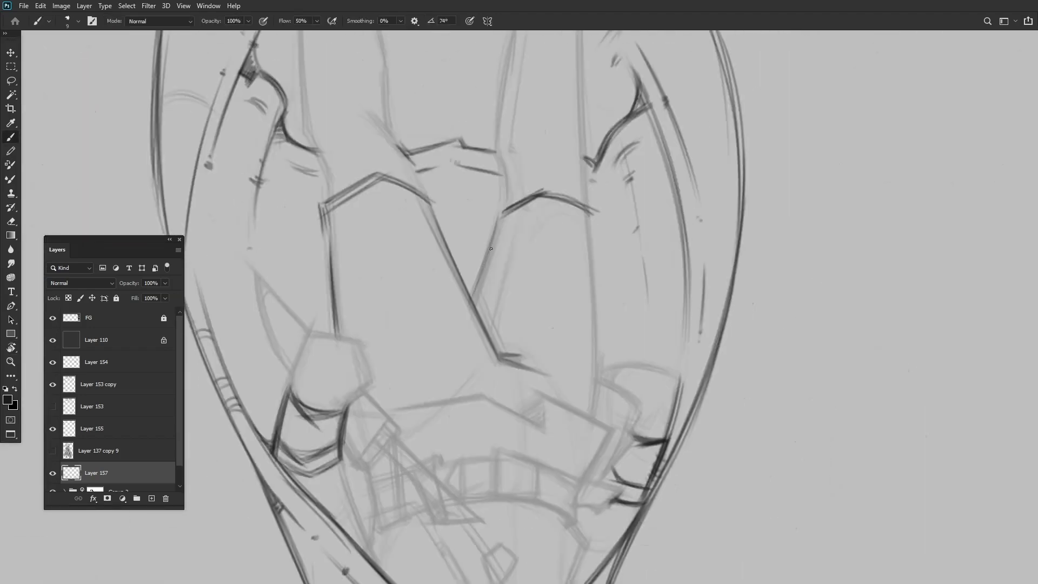
key(Escape)
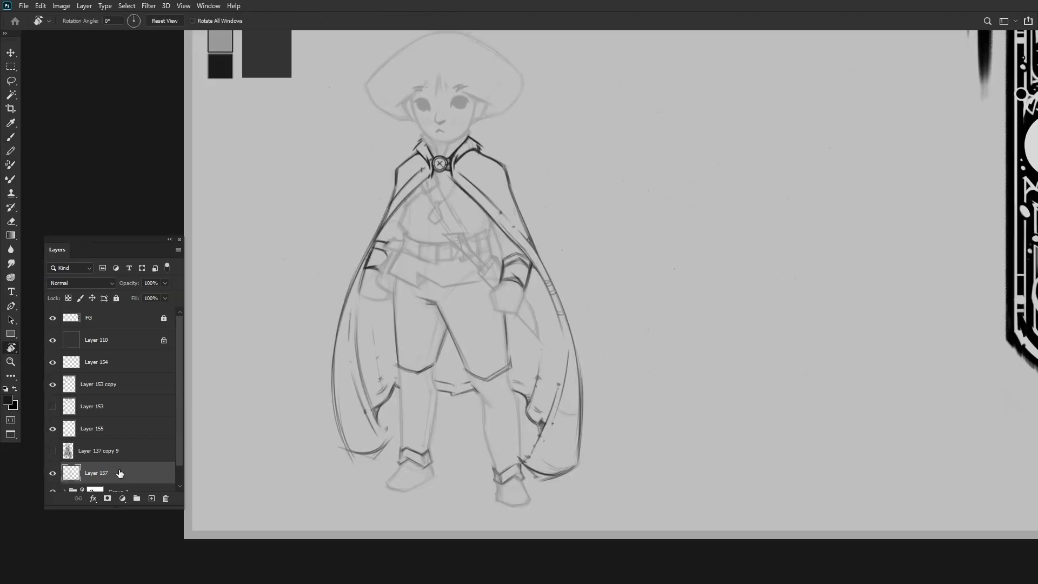
Restore Group 2 to full strength, expand it, and select Layer 156 inside it.
scroll(119, 474, down, 1)
click(65, 476)
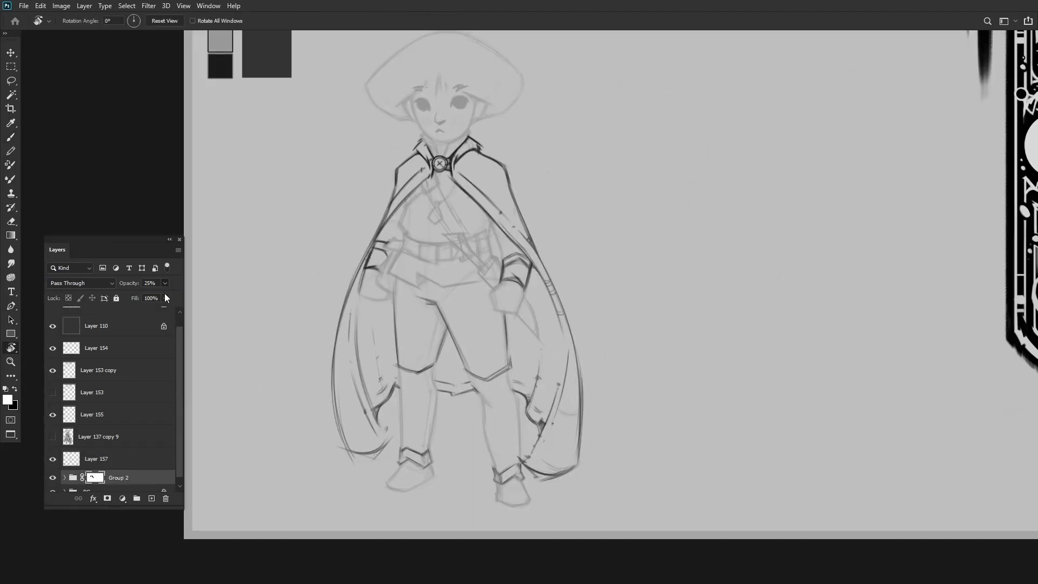
click(52, 480)
key(ctrl+plus)
click(95, 480)
key(b)
key(ctrl+minus)
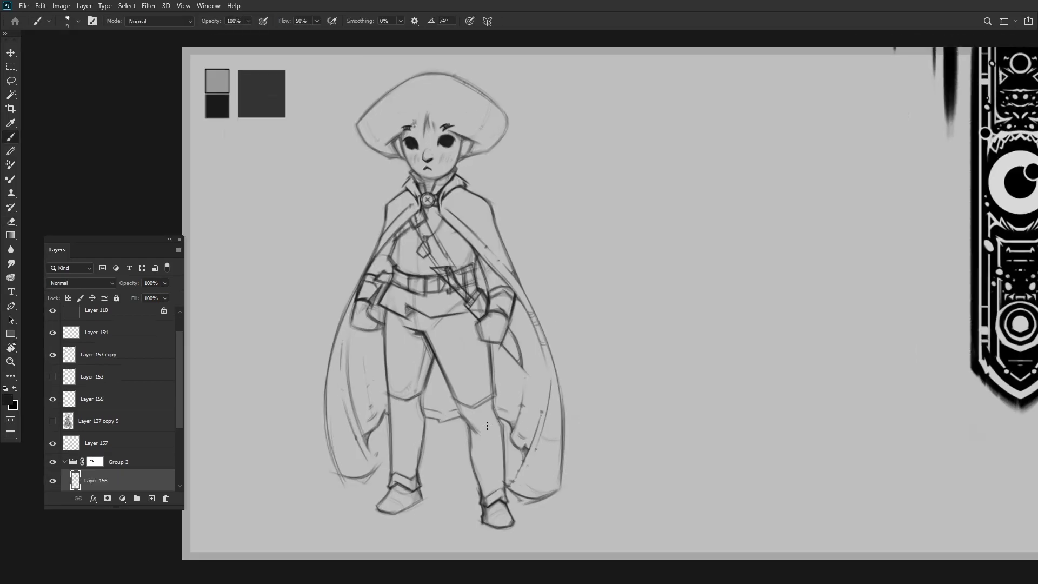
Select the Group 1 layer, then erase and redraw the shin outline of the leg opposite the knife.
scroll(487, 425, down, 1)
key(ctrl+plus)
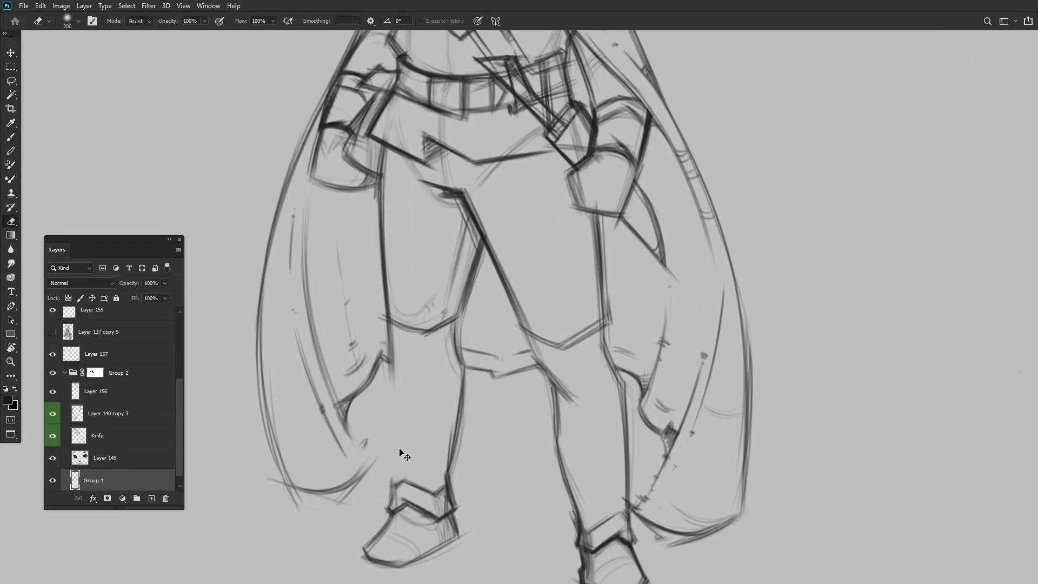
key(r)
drag(399, 454, 471, 240)
key(Escape)
key(ctrl+minus)
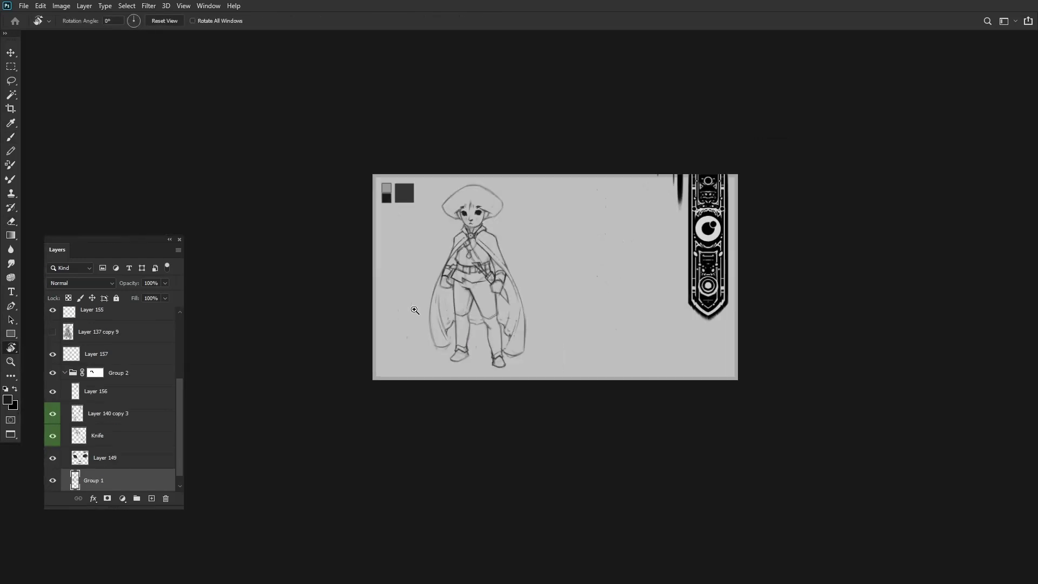
key(b)
key(ctrl+plus)
key(ctrl+plus)
key(ctrl+plus)
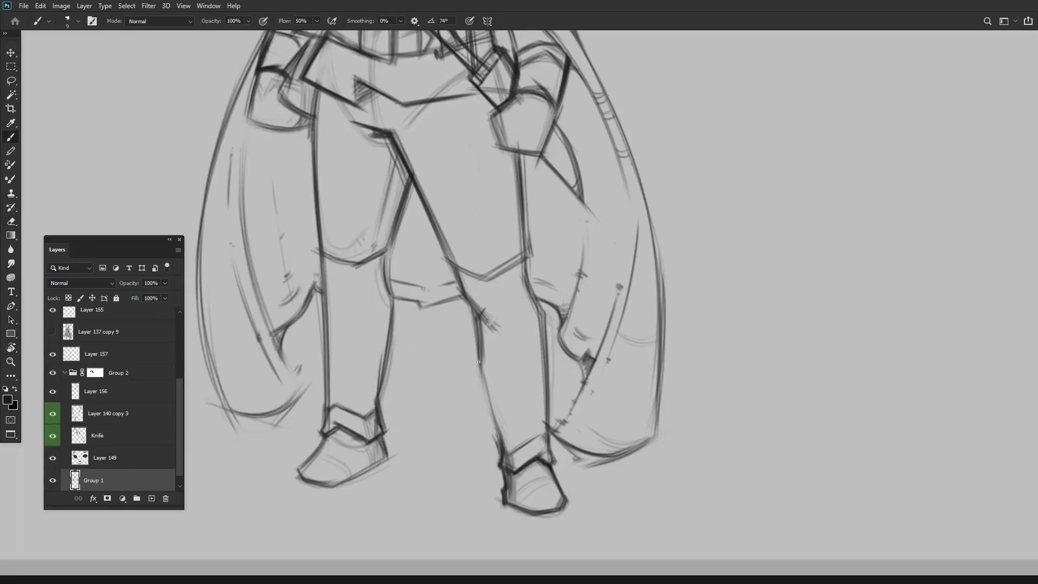
Erase stray strokes and redraw the knee and calf contours of the knife-side leg on the Group 1 layer.
key(ctrl+minus)
drag(478, 361, 543, 243)
key(ctrl+plus)
key(ctrl+plus)
key(ctrl+minus)
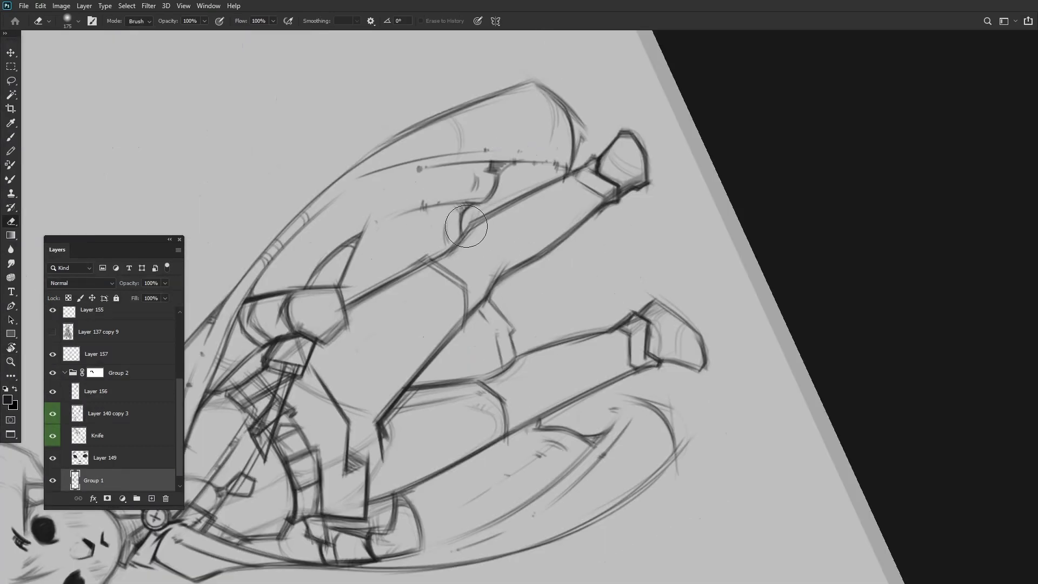
drag(583, 193, 539, 262)
key(ctrl+minus)
key(Escape)
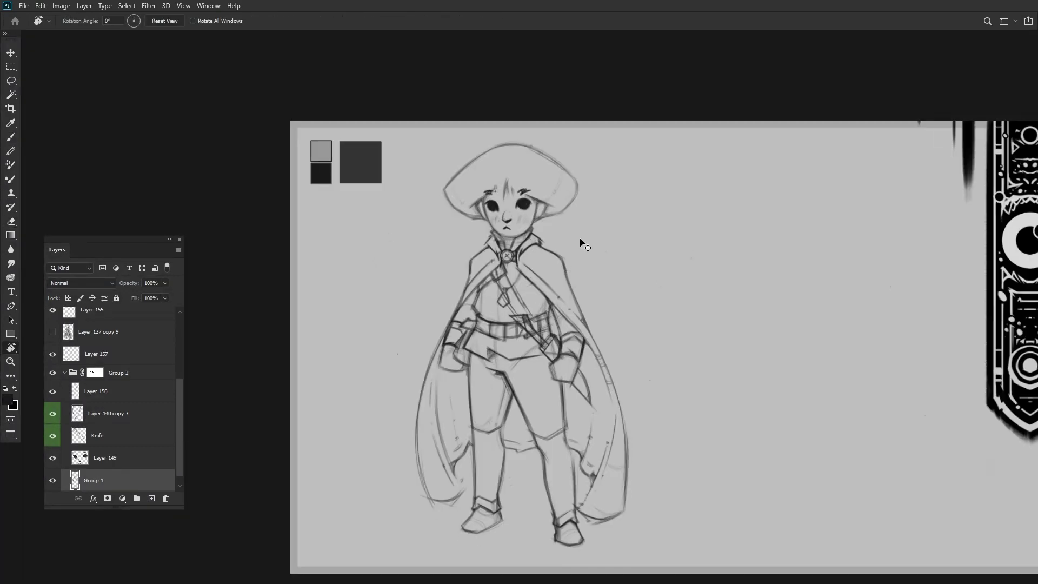
key(ctrl+plus)
key(r)
key(ctrl+minus)
drag(542, 382, 476, 334)
key(ctrl+plus)
key(Escape)
key(ctrl+minus)
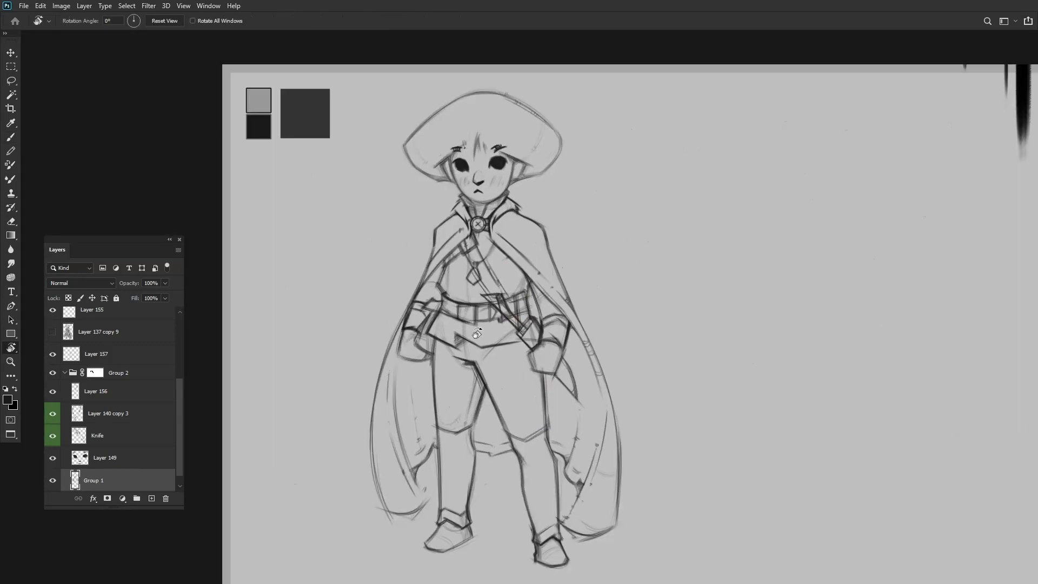
Select Layer 157, reposition its trouser lines, and add a second line to both knee hems.
key(ctrl+plus)
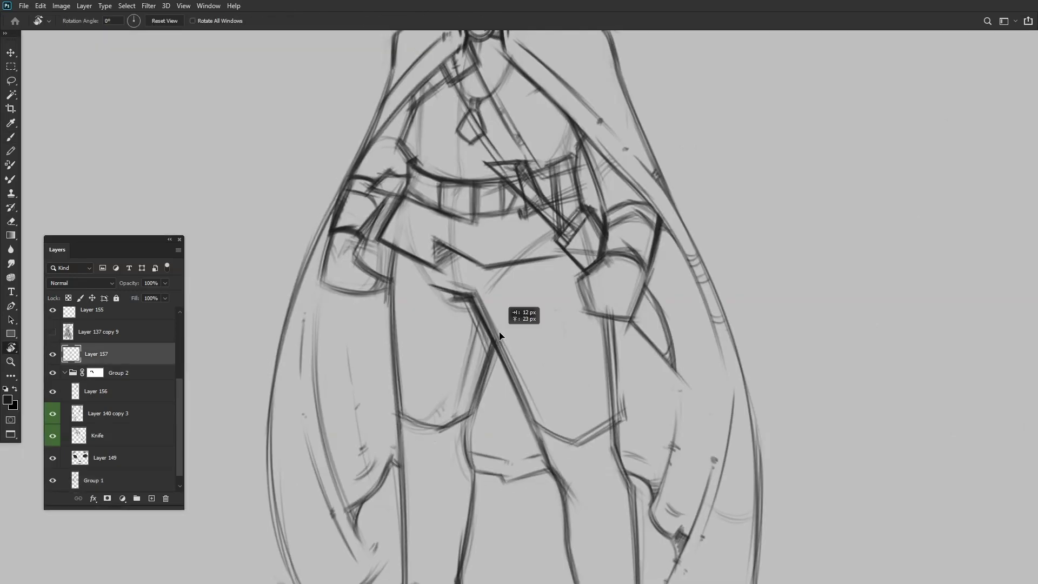
drag(498, 336, 554, 152)
key(b)
key(r)
key(Escape)
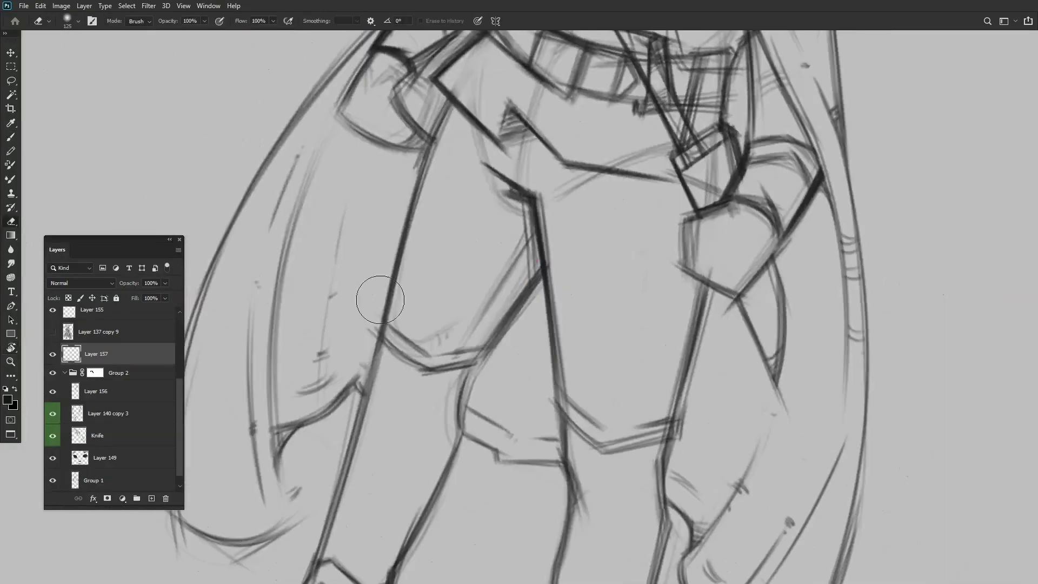
Erase rough edges around the knee hems on Layer 157 and redraw them as double-lined cuffs.
drag(377, 296, 450, 192)
key(b)
key(r)
key(Escape)
key(ctrl+minus)
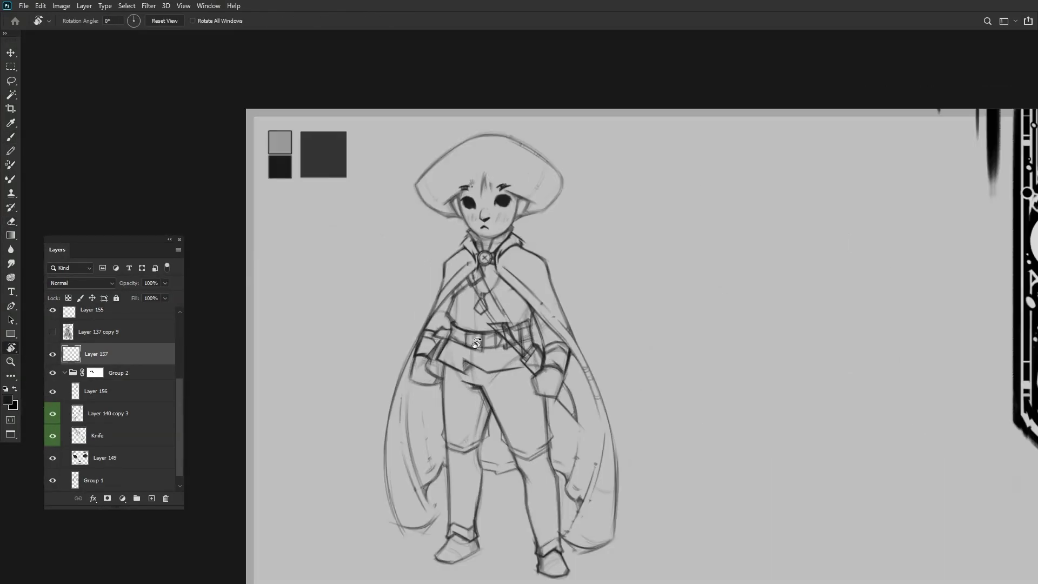
Redraw the trouser legs bulging outward at the knees and strengthen their double-lined cuffs on Layer 157.
key(ctrl+plus)
drag(475, 343, 505, 301)
key(b)
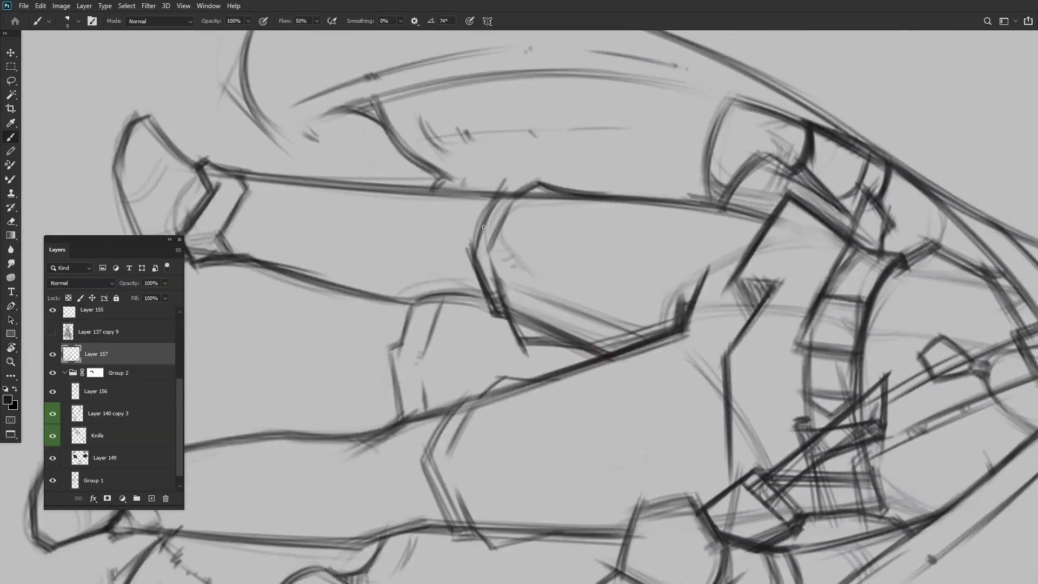
key(ctrl+minus)
key(ctrl+plus)
key(r)
key(b)
mouse_move(426, 224)
mouse_down()
mouse_move(496, 265)
mouse_move(649, 249)
mouse_up()
key(r)
key(Escape)
key(ctrl+minus)
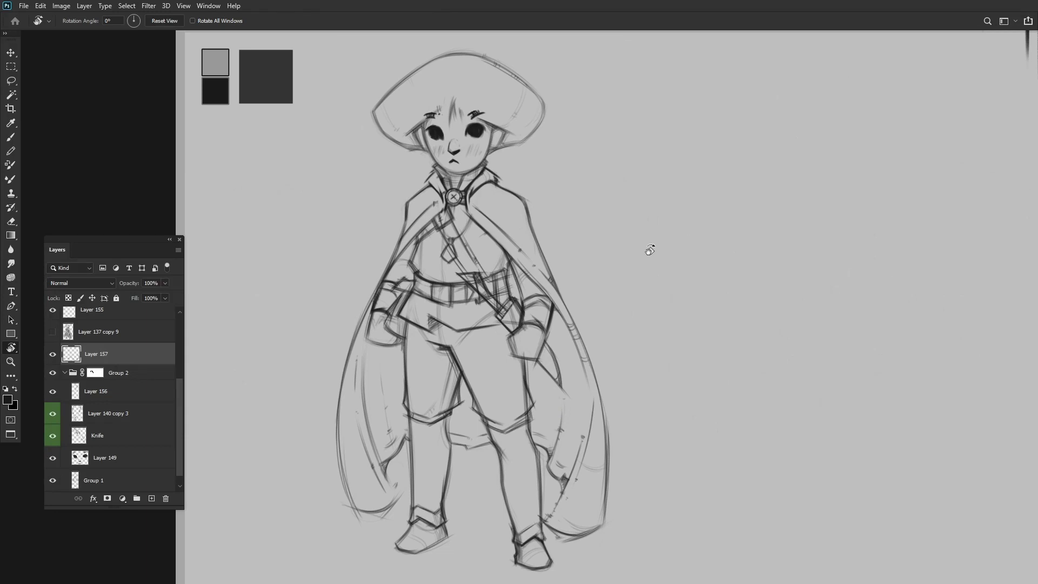
Select the Group 1 layer and refine the shin contour of the leg opposite the knife.
key(ctrl+plus)
key(ctrl+plus)
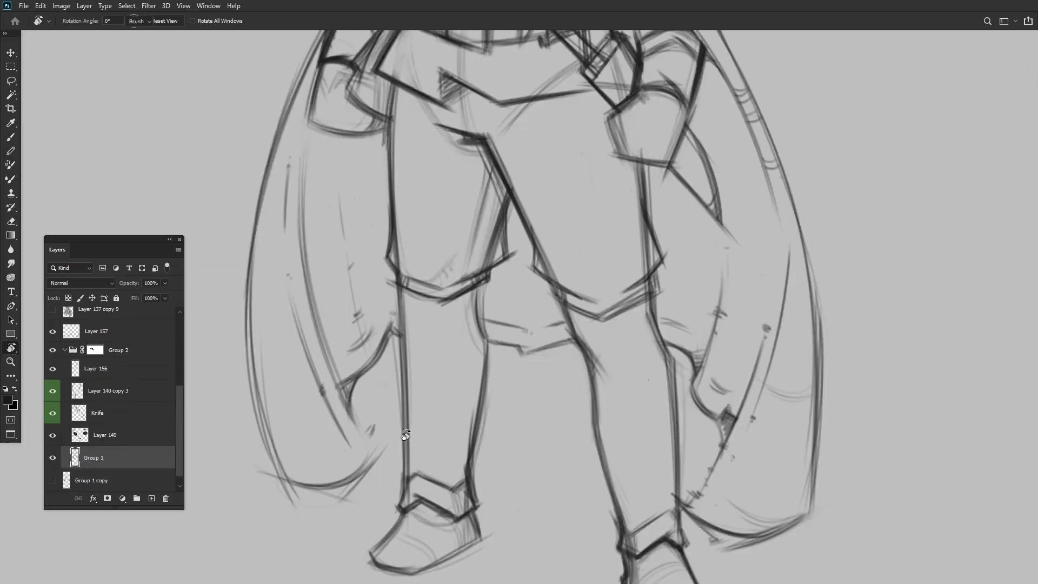
drag(649, 250, 485, 279)
key(b)
key(r)
key(Escape)
key(ctrl+0)
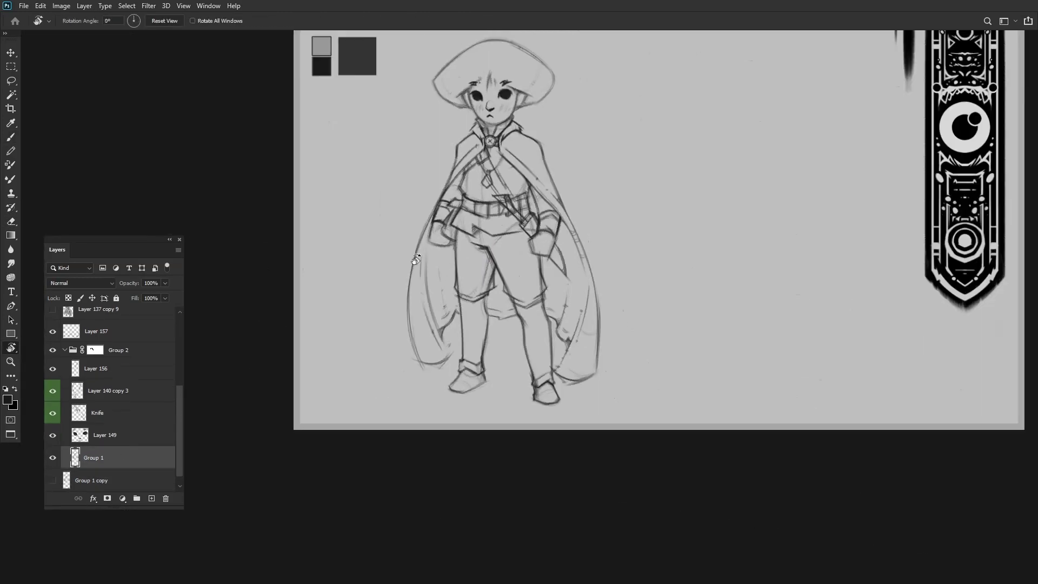
key(ctrl+plus)
key(ctrl+plus)
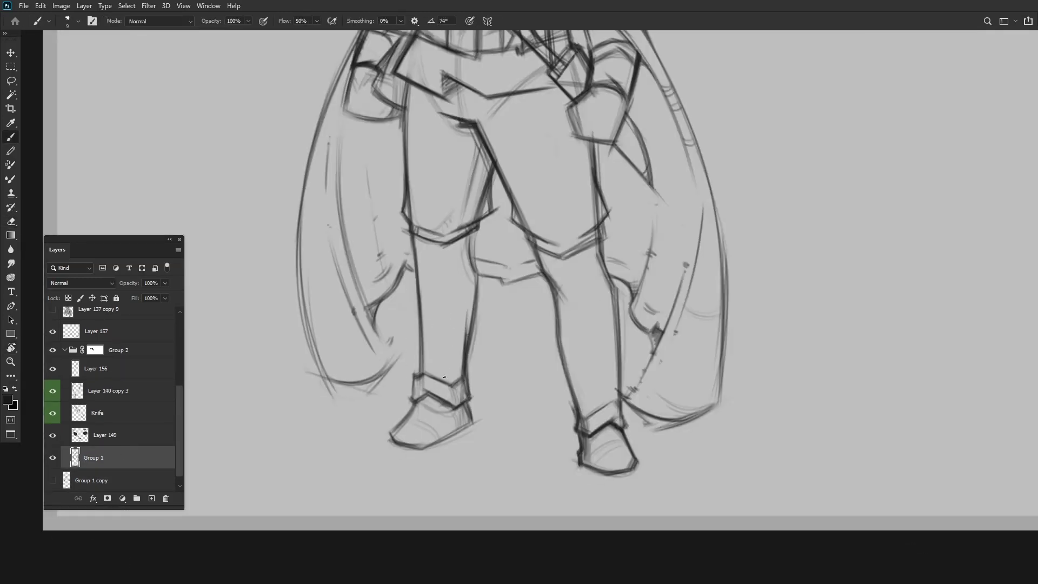
Strengthen the inner calf contour of the knife-side leg with darker strokes on the Group 1 layer.
key(ctrl+0)
key(r)
drag(444, 376, 579, 216)
key(ctrl+plus)
key(ctrl+plus)
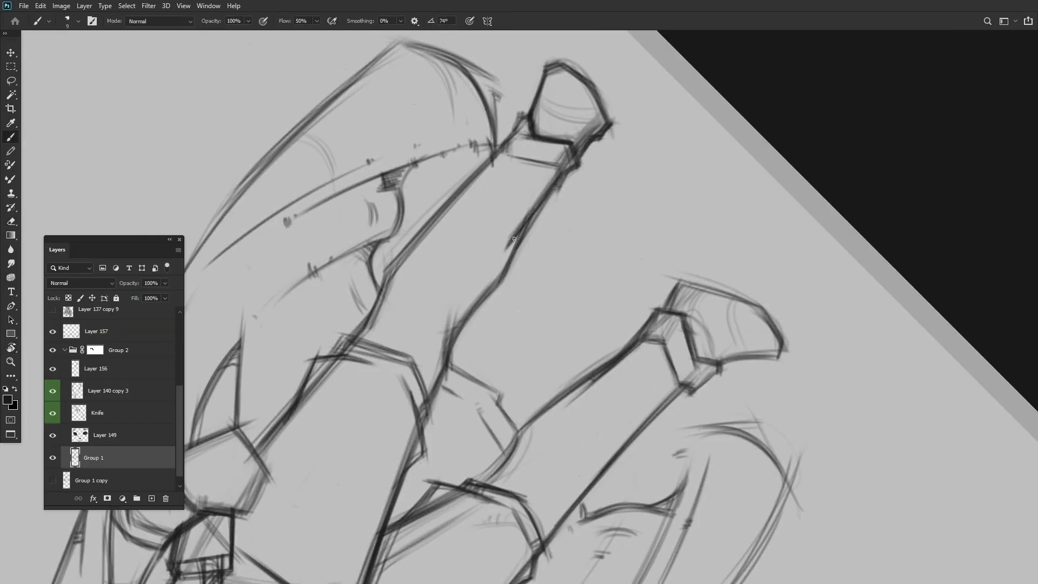
key(r)
key(Escape)
key(ctrl+0)
key(ctrl+plus)
key(ctrl+plus)
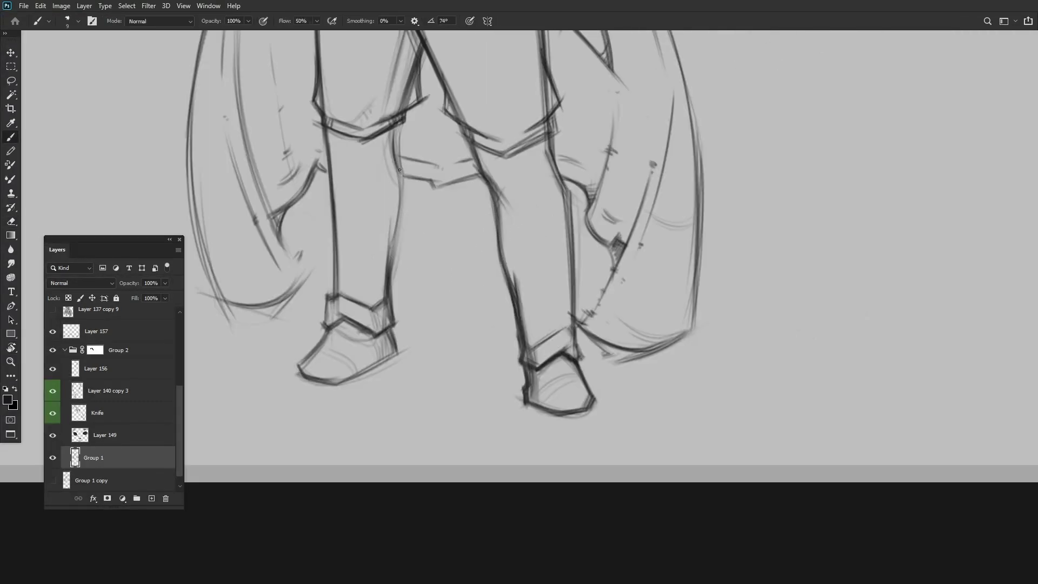
Redraw the inner knee and calf contour of the leg opposite the knife on the Group 1 layer.
scroll(379, 293, up, 1)
key(ctrl+minus)
key(r)
key(Escape)
key(ctrl+0)
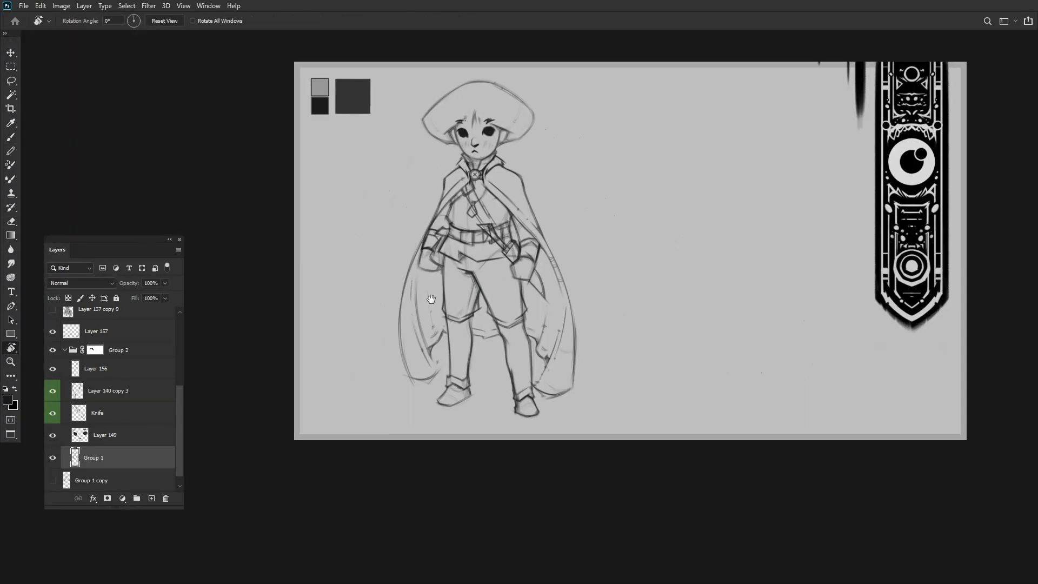
key(ctrl+plus)
key(ctrl+plus)
key(r)
drag(487, 291, 524, 301)
key(Escape)
key(ctrl+0)
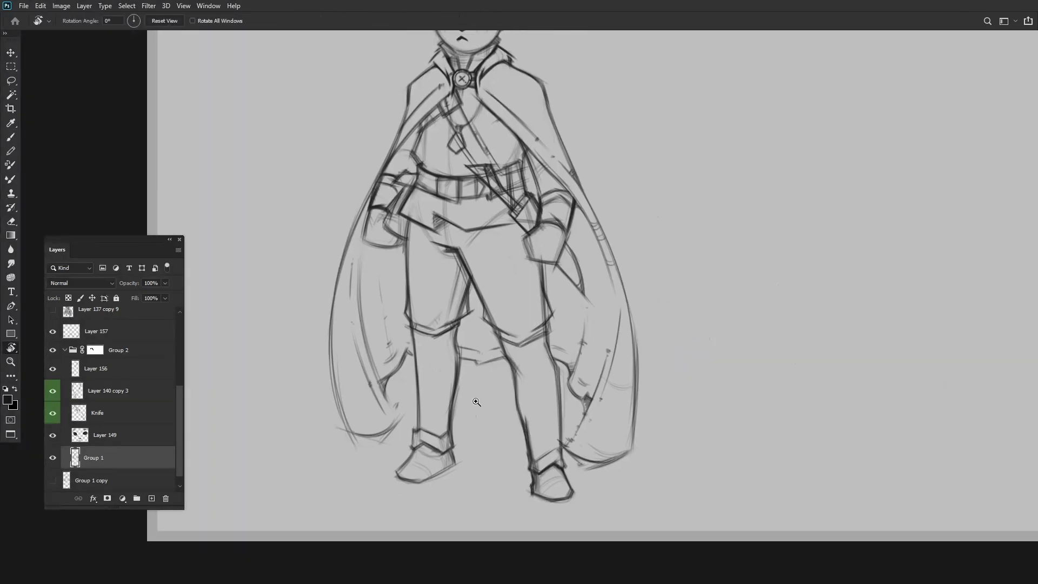
Duplicate Layer 155, move the copy below Group 2 as a hidden backup, and merge the original into Group 1.
key(ctrl+plus)
key(ctrl+plus)
key(e)
key(alt+shift+])
scroll(135, 346, down, 3)
click(79, 416)
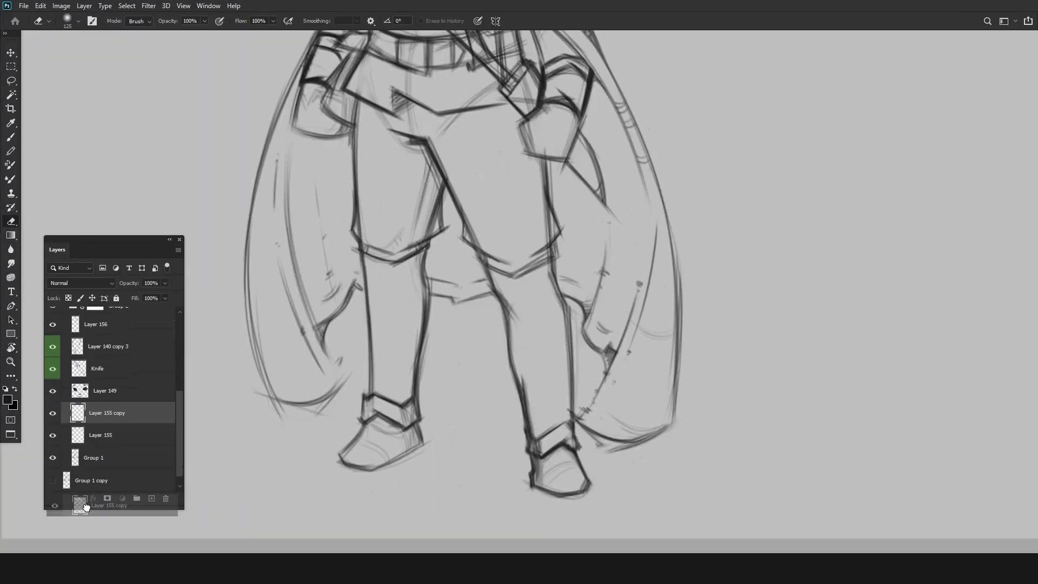
key(ctrl+plus)
key(ctrl+plus)
Erase overlapping strokes around the knife-side ankle cuff and shoe on the Group 1 layer.
key(b)
key(e)
key(ctrl+minus)
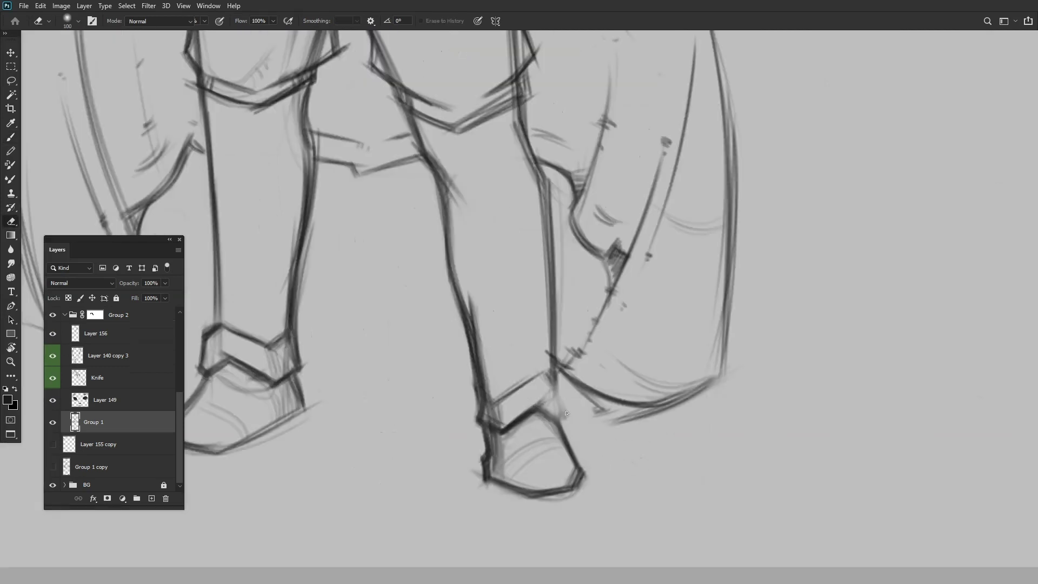
key(e)
Touch up the cape's shoulder contour on the Layer 153 copy layer.
key(ctrl+minus)
key(ctrl+minus)
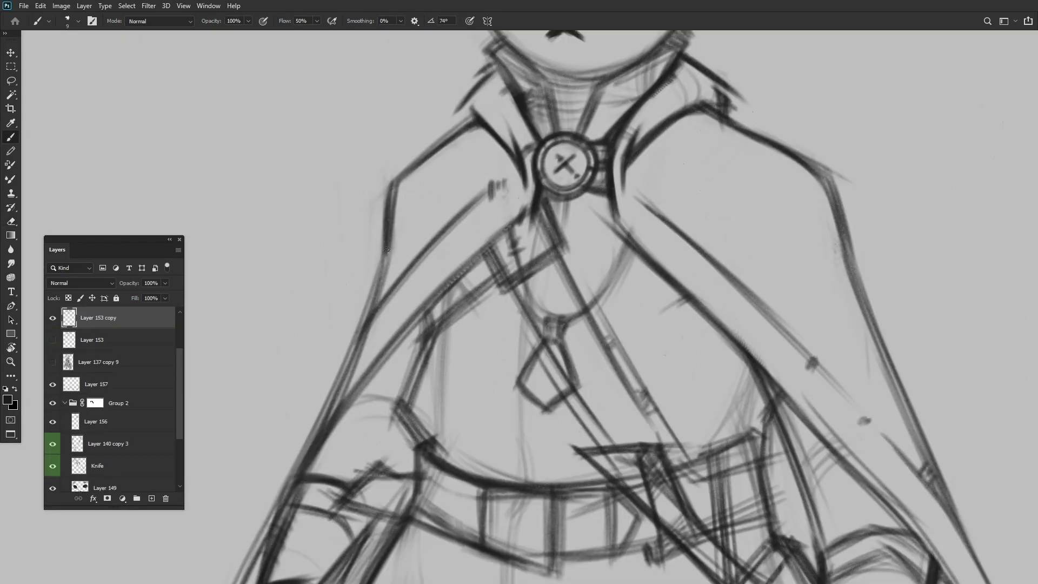
key(ctrl+minus)
key(ctrl+minus)
key(ctrl+minus)
key(ctrl+minus)
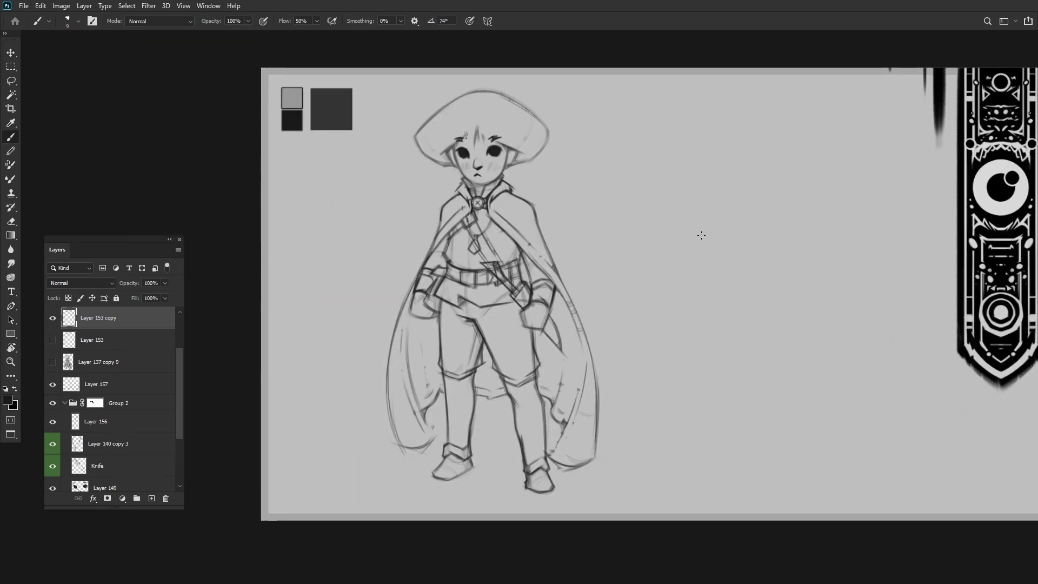
key(ctrl+plus)
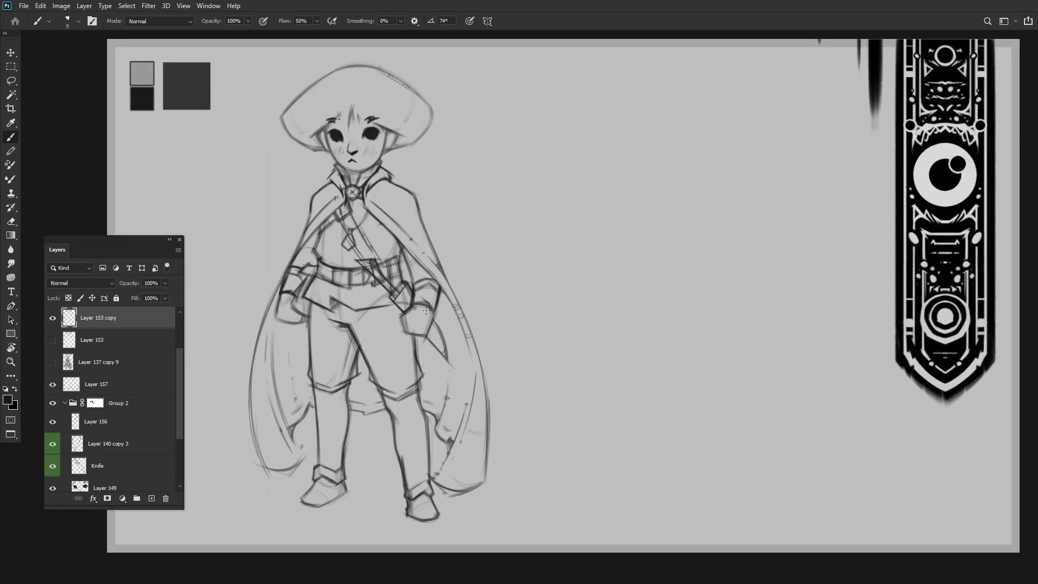
Touch up the notch in the tunic hem on Group 1 and select the Group 2 layer mask.
ctrl+click(426, 310)
key(ctrl+plus)
key(ctrl+plus)
key(ctrl+plus)
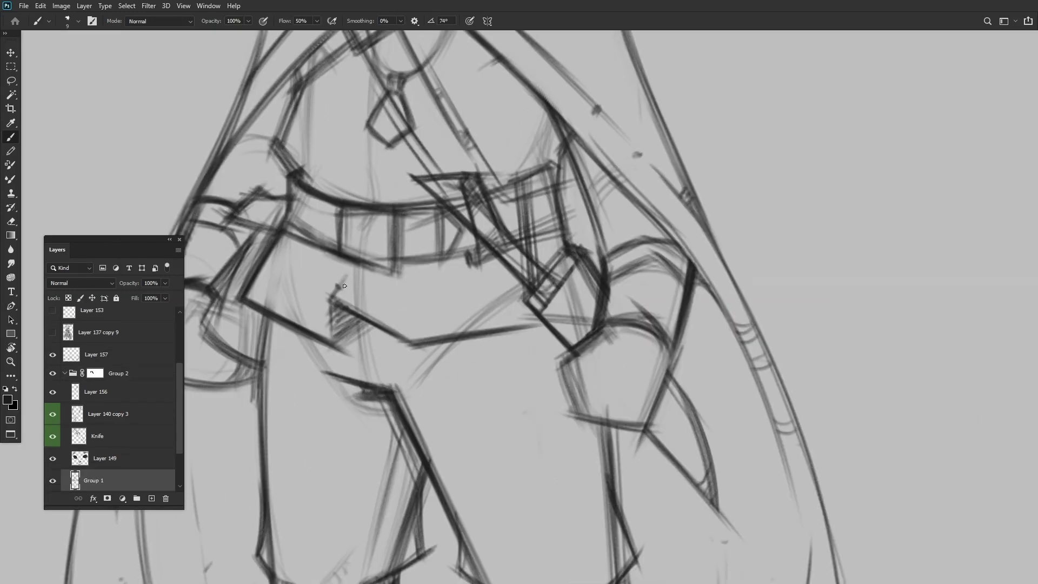
key(ctrl+minus)
key(ctrl+minus)
key(ctrl+minus)
key(ctrl+minus)
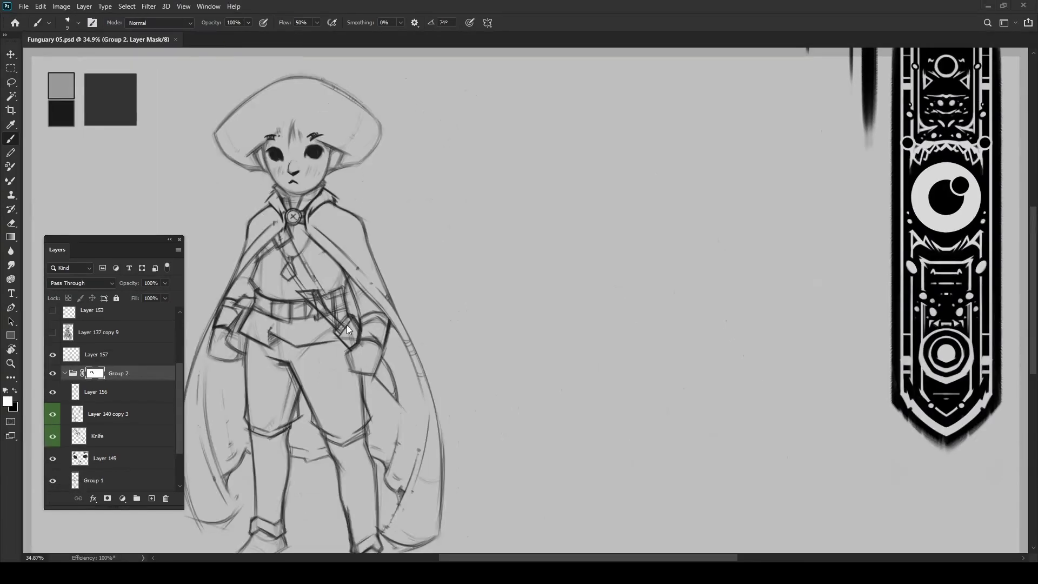
Duplicate Group 1 as a hidden backup and erase the hat from around the character's head.
key(ctrl+plus)
key(ctrl+plus)
scroll(183, 444, down, 1)
key(e)
scroll(424, 234, down, 5)
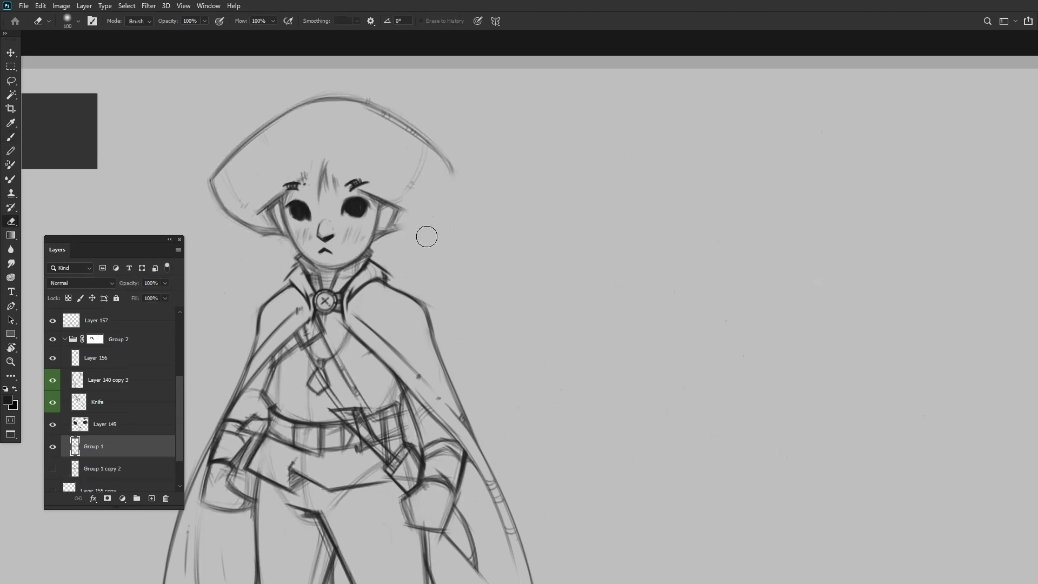
scroll(469, 226, up, 6)
scroll(469, 226, up, 1)
key(bracketleft)
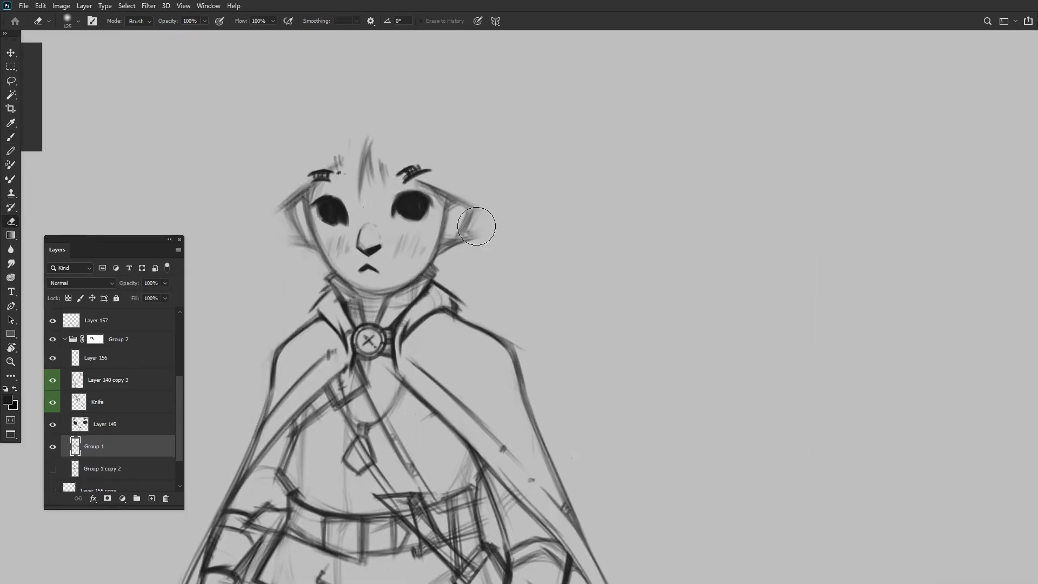
Redraw the outlines of both pointed ears on the Group 1 layer.
key(r)
mouse_move(281, 207)
mouse_down()
mouse_move(432, 163)
mouse_move(573, 174)
mouse_up()
scroll(573, 173, up, 2)
key(b)
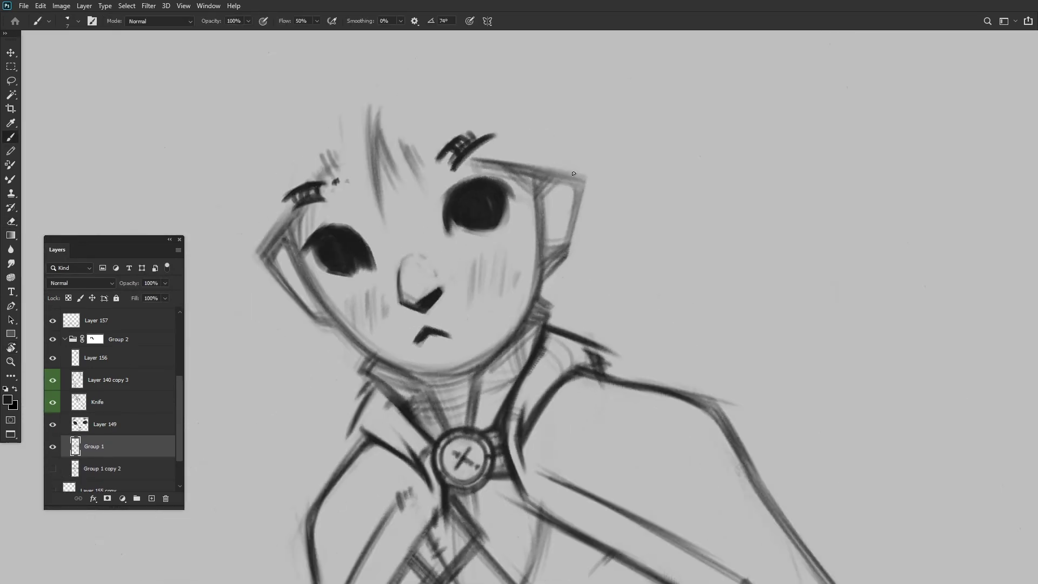
key(ctrl+0)
Duplicate Group 1, hide the original, and draw a squared-off head with a notched flat top on the copy.
key(ctrl+j)
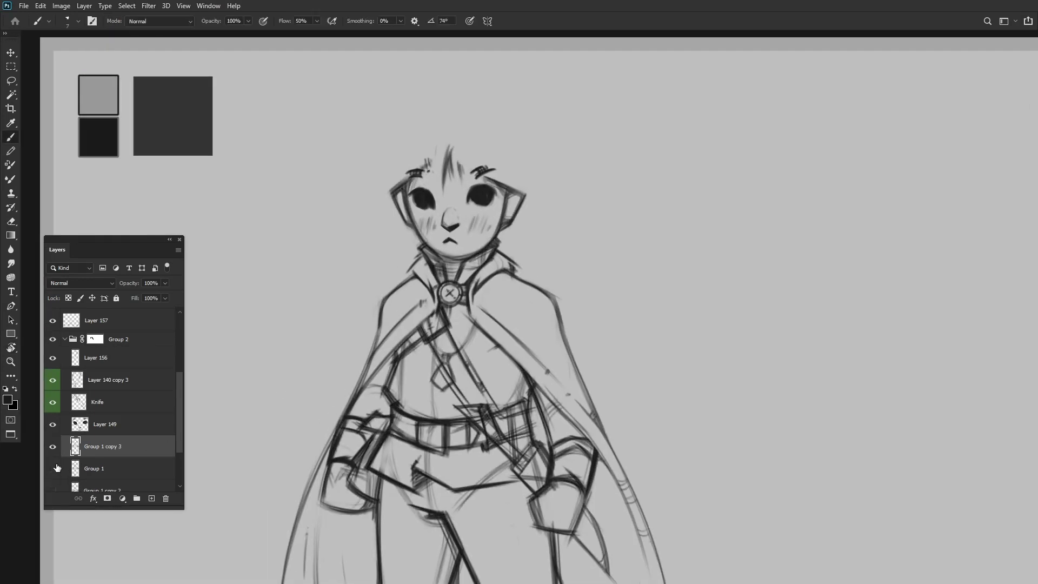
scroll(800, 449, up, 1)
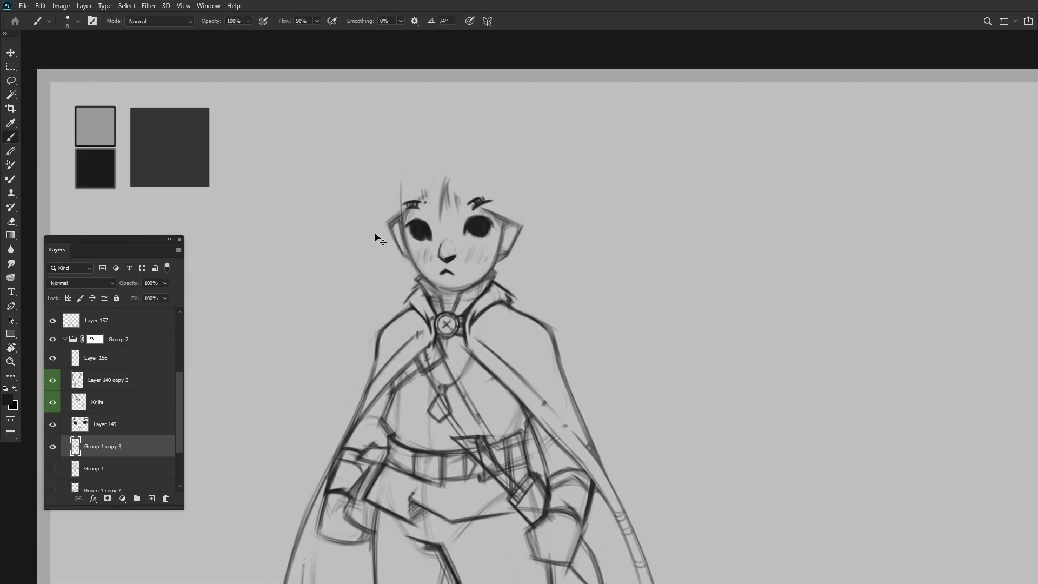
key(ctrl+j)
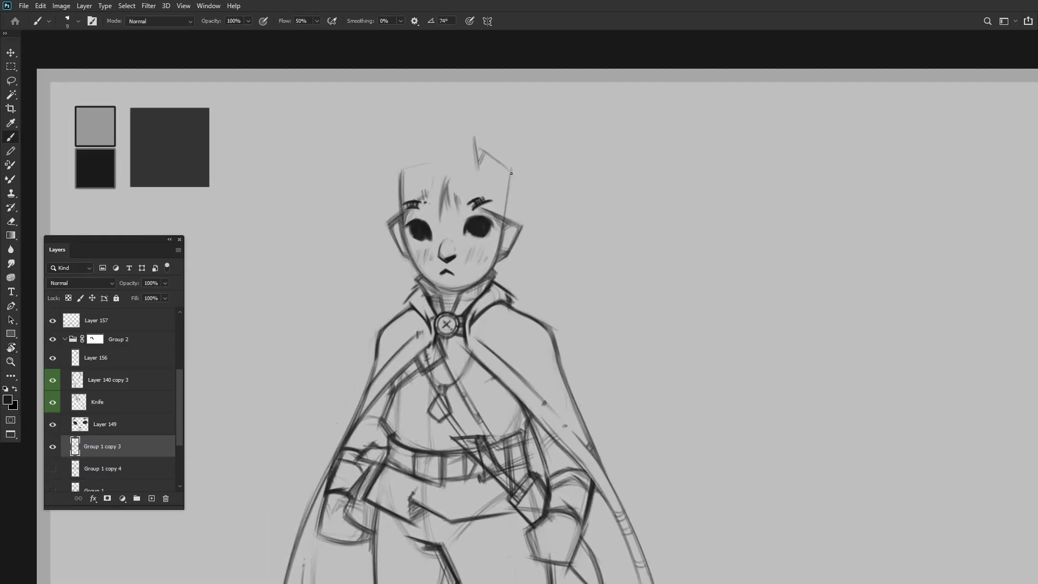
mouse_move(511, 172)
mouse_down()
mouse_move(382, 319)
mouse_move(491, 342)
mouse_move(328, 268)
mouse_move(324, 324)
mouse_move(378, 444)
mouse_move(410, 465)
mouse_move(395, 221)
mouse_up()
Duplicate Layer 149 as a backup, erase the old nose and mouth, and draw a Y-shaped nose bridge on a new layer.
key(e)
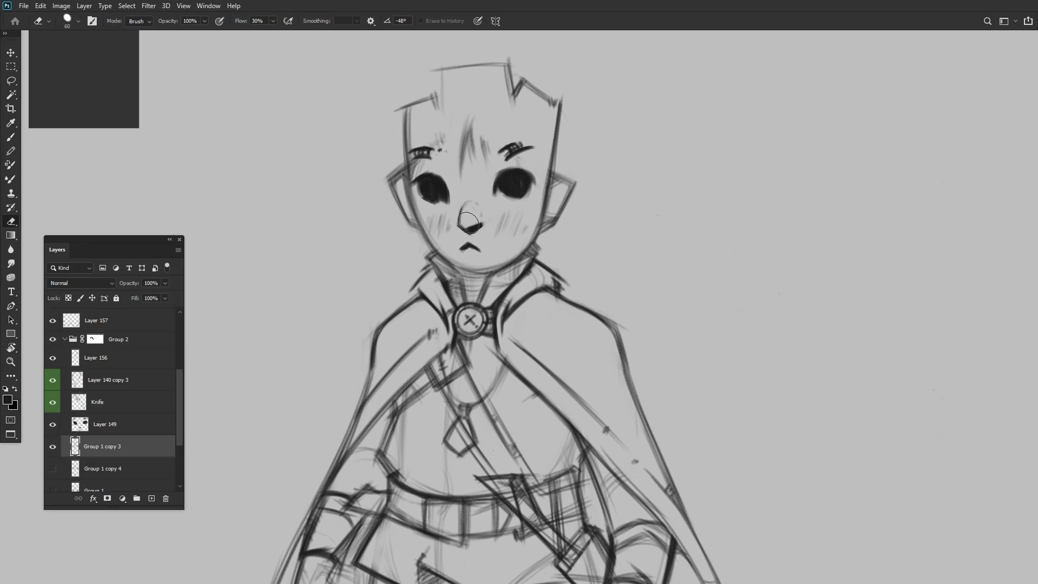
click(129, 419)
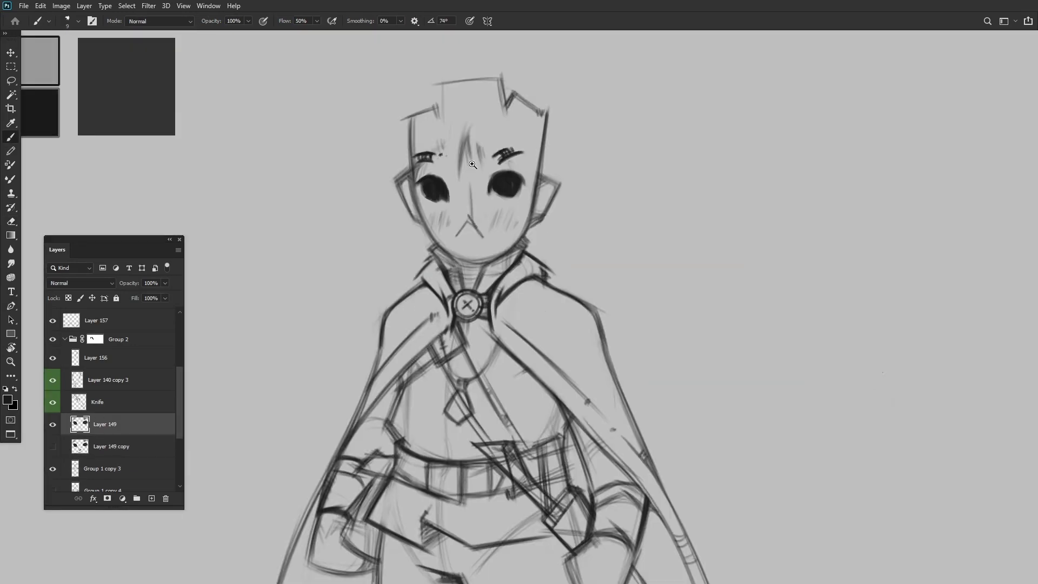
drag(472, 165, 405, 301)
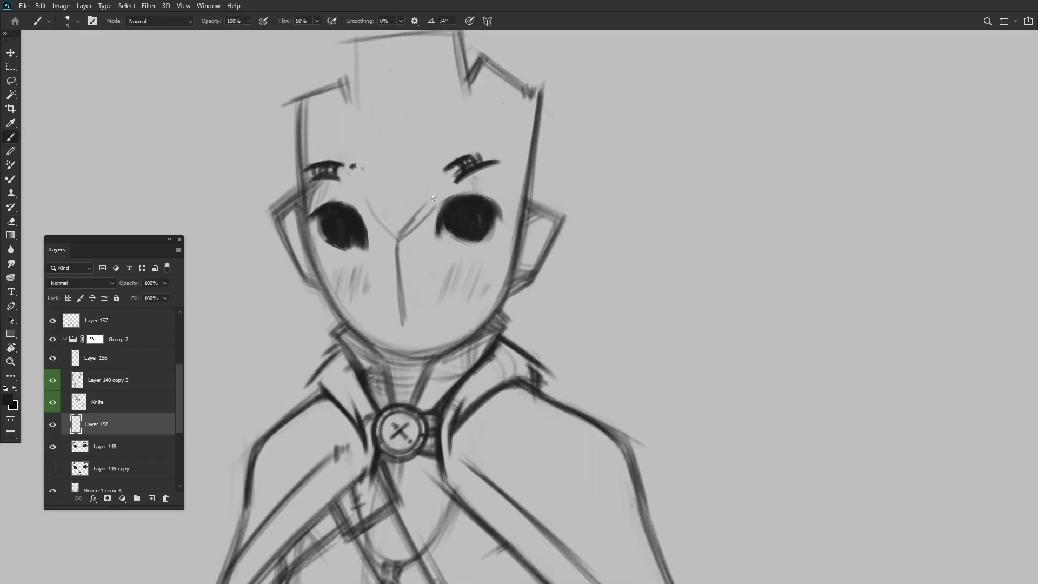
key(r)
mouse_move(419, 209)
mouse_down()
mouse_move(403, 292)
mouse_move(428, 355)
mouse_up()
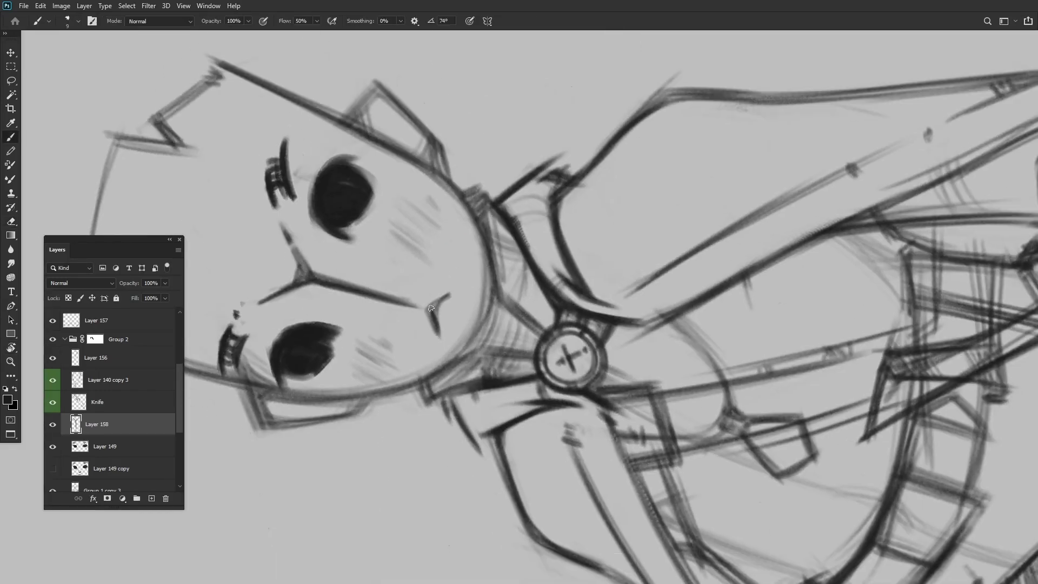
Draw a small downturned chevron mouth beneath the nose line on Layer 158.
key(r)
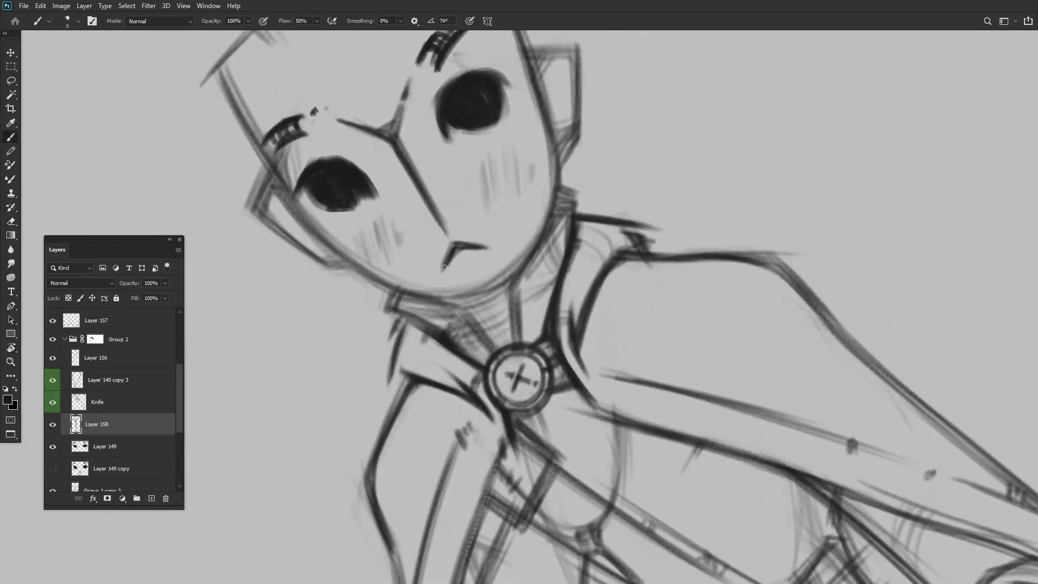
mouse_move(430, 308)
mouse_down()
mouse_move(505, 290)
mouse_move(548, 174)
mouse_up()
scroll(548, 174, up, 2)
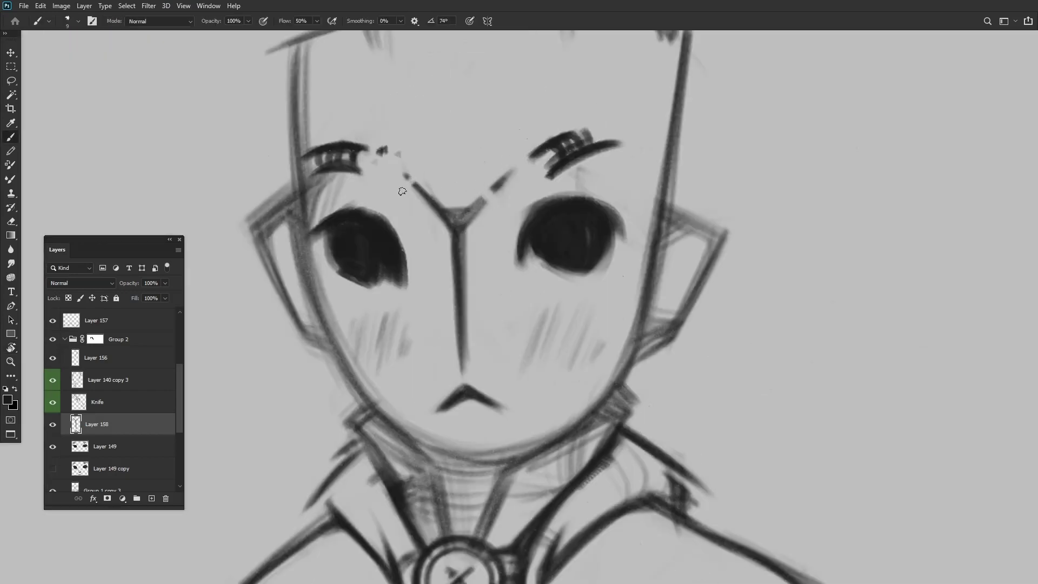
Erase gaps into the Y-shaped nose and brow line, and select Layer 149 to clean up the eyebrow marks.
key(b)
scroll(426, 282, up, 2)
key(alt+bracketleft)
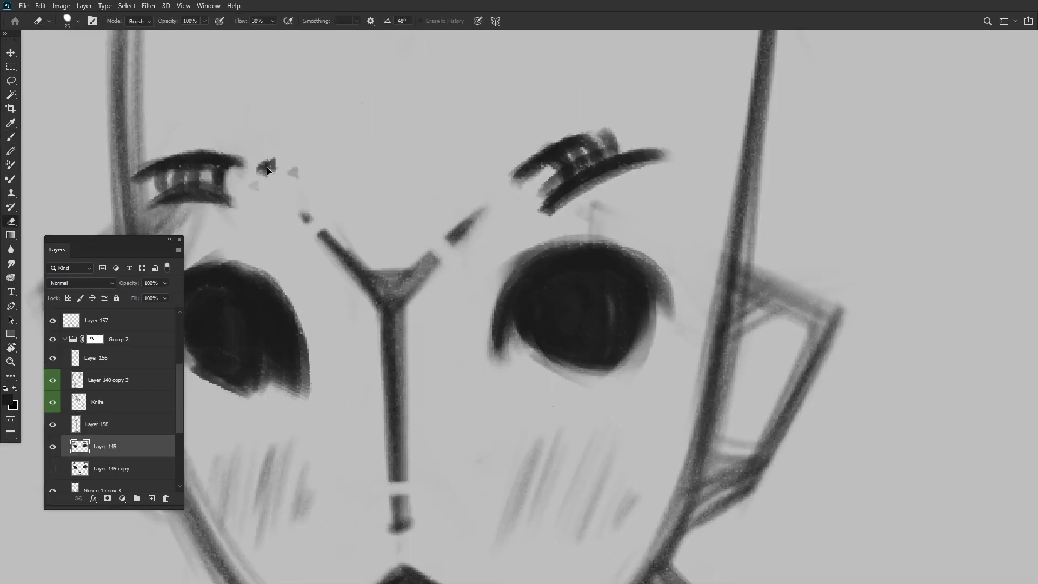
scroll(368, 132, up, 2)
scroll(627, 194, down, 5)
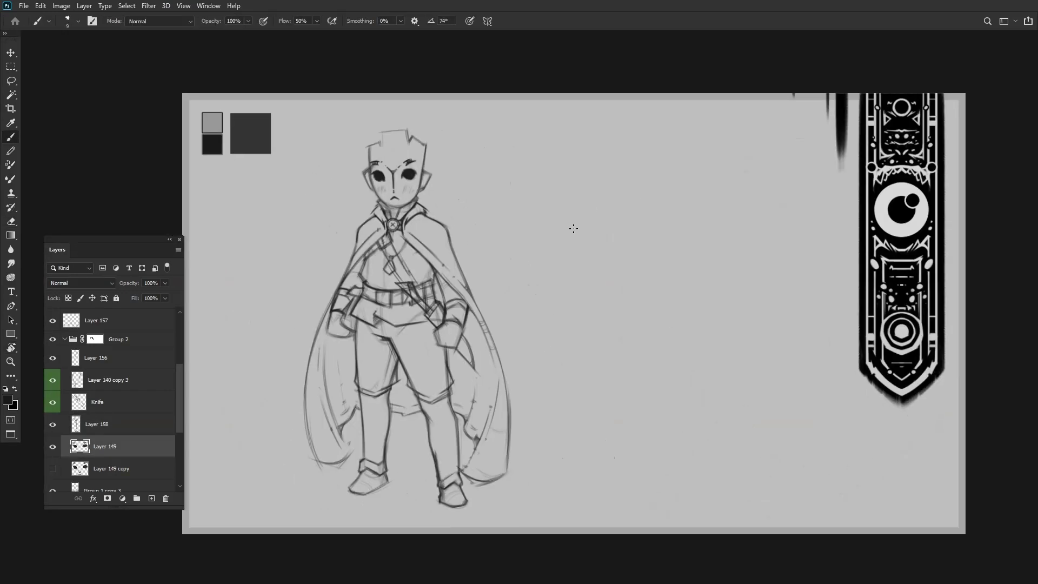
Duplicate Group 1 copy 3, hide the original, and sketch overlapping blocky hair shapes on top of the head.
scroll(379, 113, up, 4)
key(alt+bracketleft)
scroll(398, 208, down, 5)
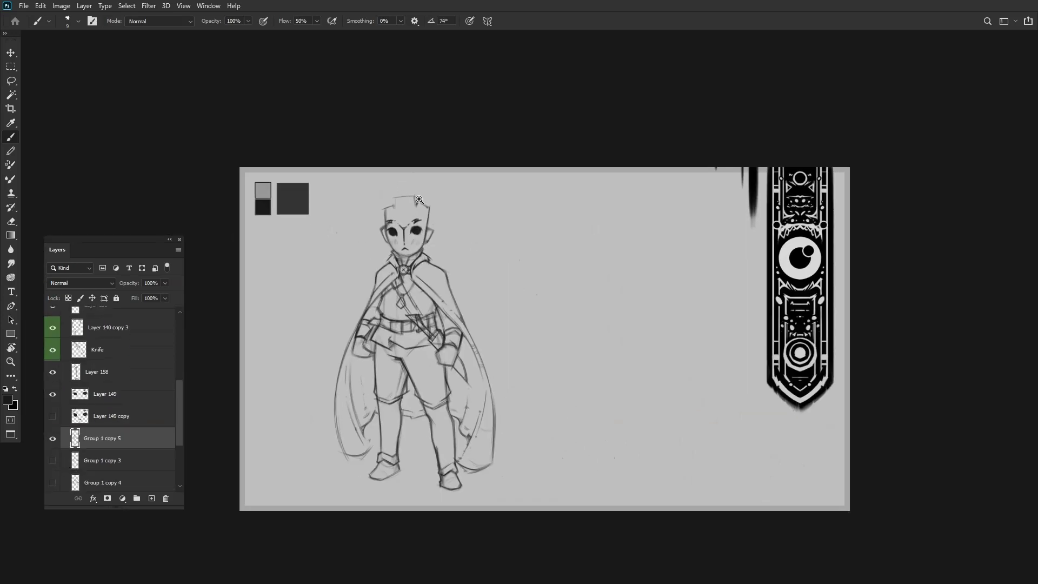
scroll(391, 202, up, 5)
drag(390, 203, 484, 226)
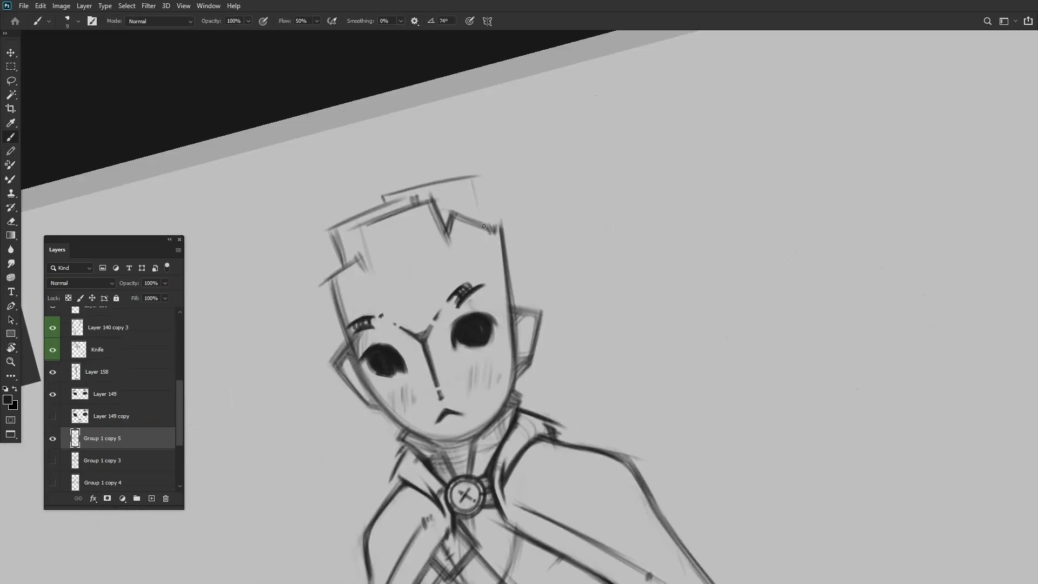
drag(484, 261, 416, 200)
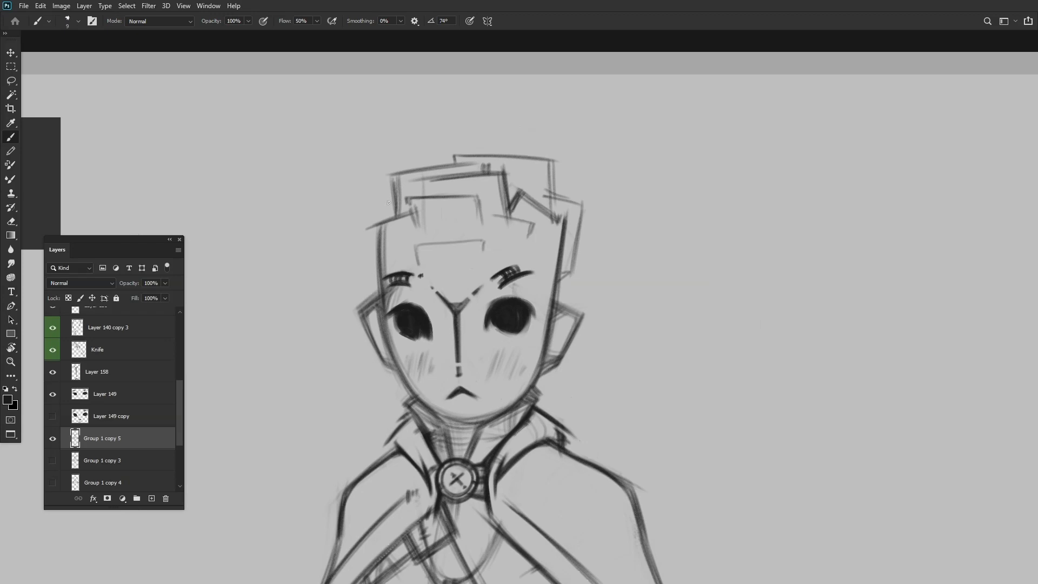
Add an angular hair block on the side opposite the knife and erase excess strokes around the head outline.
scroll(378, 201, down, 5)
scroll(616, 238, up, 1)
scroll(616, 239, up, 3)
drag(616, 238, 398, 301)
key(e)
scroll(584, 186, up, 2)
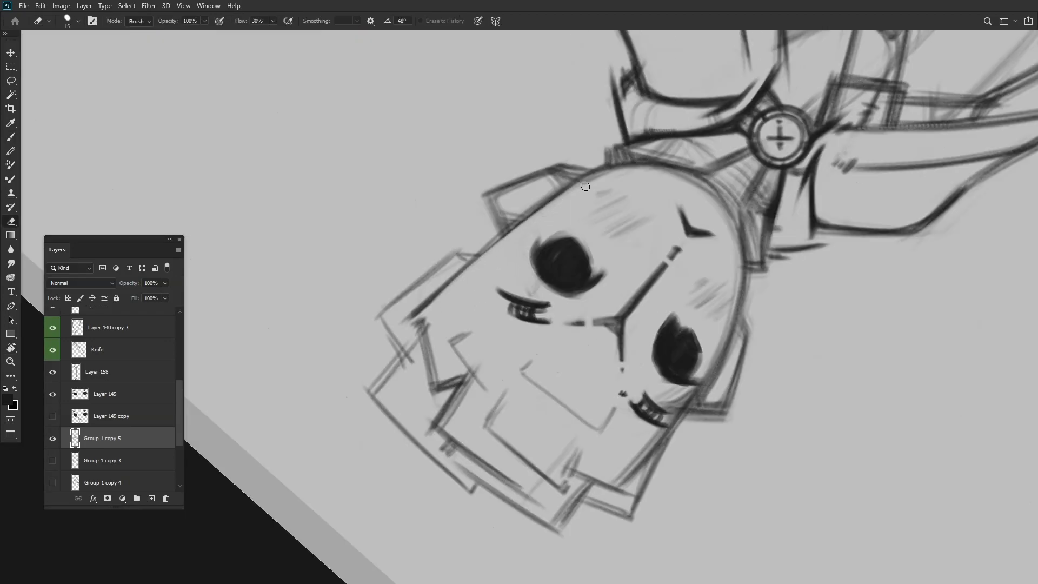
drag(573, 159, 490, 188)
scroll(489, 188, down, 4)
scroll(432, 206, up, 4)
Refine the blocky side hair outlines and erase the rectangular fringe shapes from the forehead.
key(b)
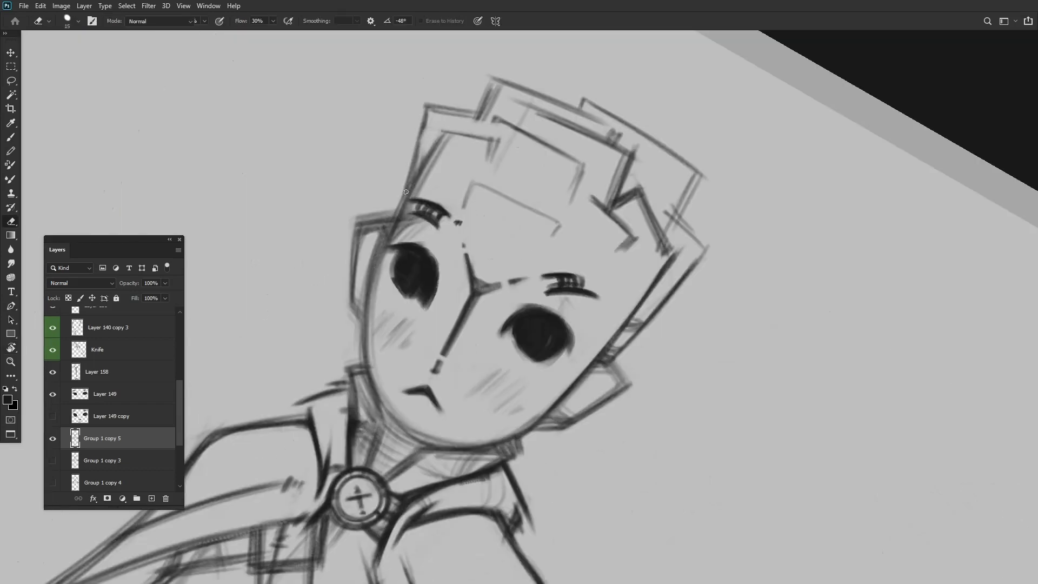
key(r)
key(Escape)
scroll(403, 235, up, 3)
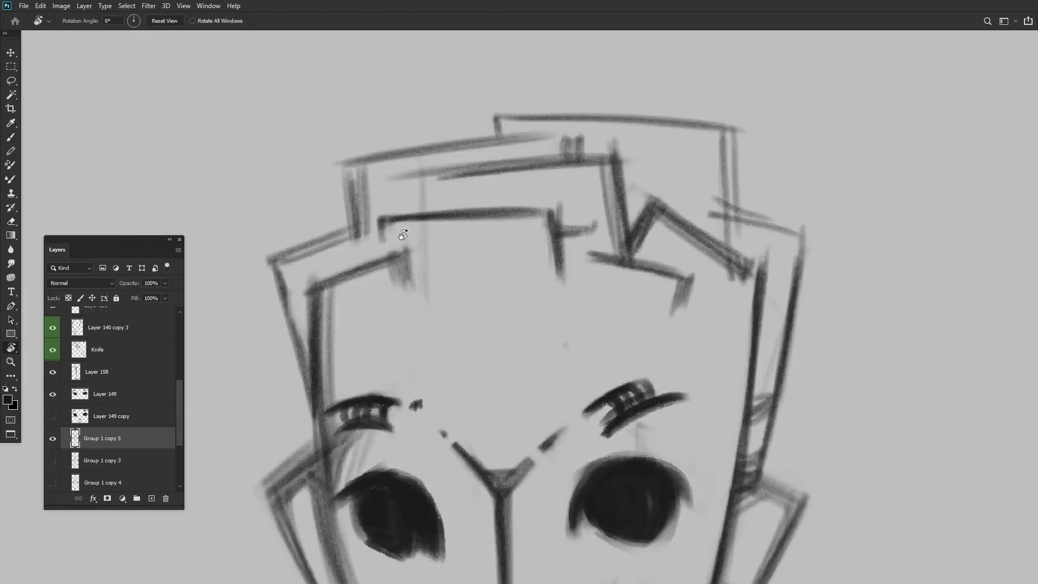
scroll(370, 262, down, 3)
key(e)
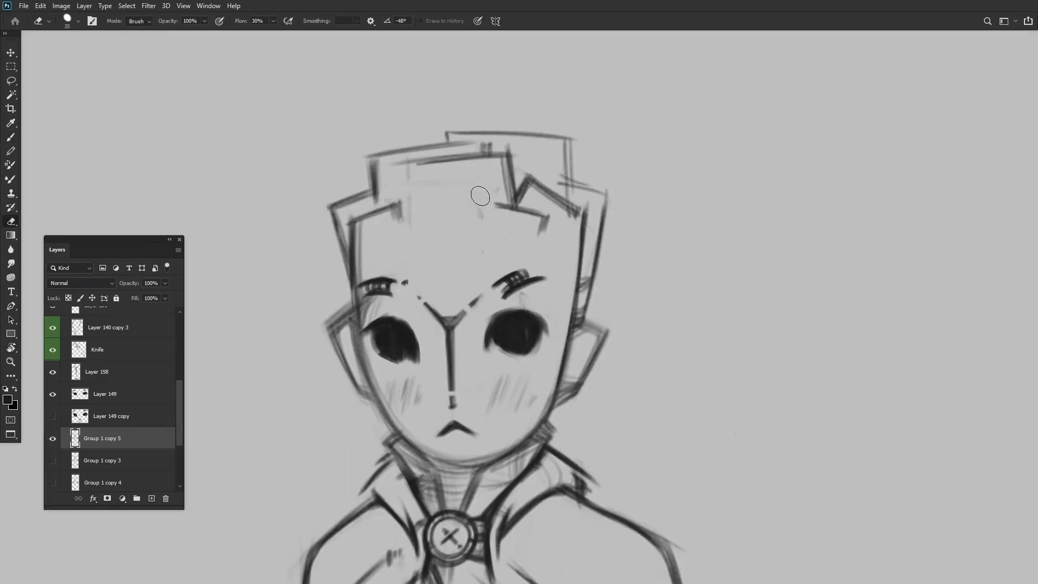
Draw a small inner hair block and a broken hairline with short corner ticks above the forehead on Group 1 copy 5.
key(b)
scroll(433, 197, up, 1)
scroll(465, 204, up, 1)
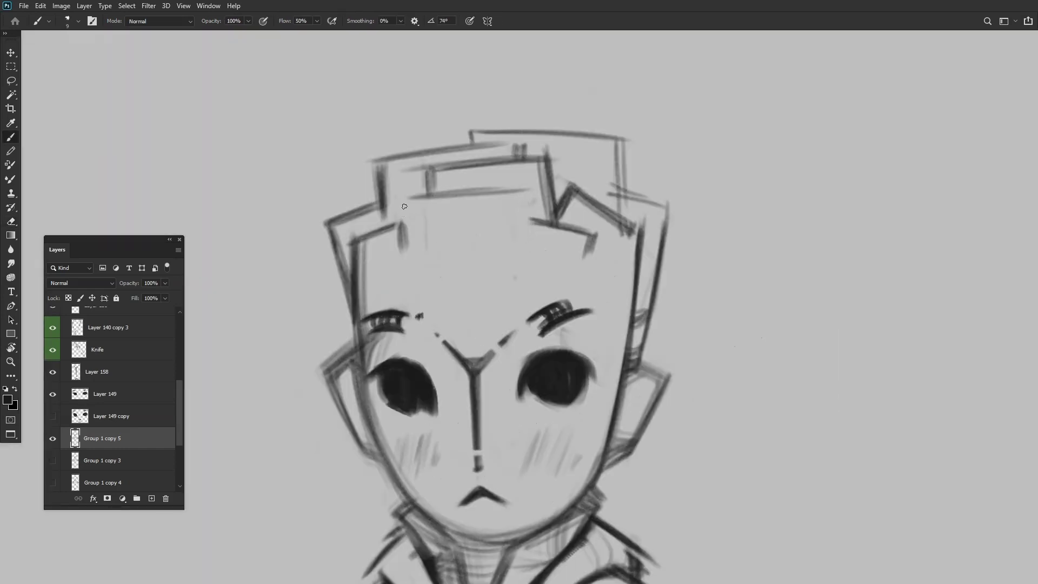
scroll(492, 215, down, 4)
scroll(447, 197, up, 4)
key(e)
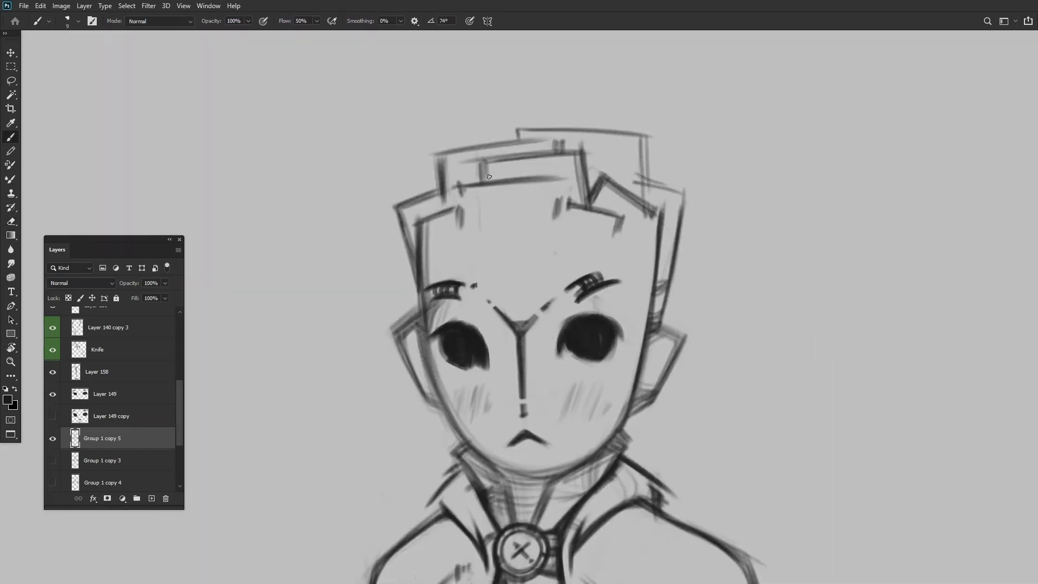
scroll(489, 177, down, 4)
scroll(506, 144, up, 4)
Darken the outlines of the rear and side hair blocks and redraw the hairline with a gap at its centre.
key(r)
mouse_move(506, 144)
mouse_down()
mouse_move(541, 162)
mouse_move(585, 139)
mouse_move(493, 163)
mouse_up()
scroll(585, 140, up, 2)
key(b)
scroll(398, 164, down, 2)
key(r)
mouse_move(398, 164)
mouse_down()
mouse_move(547, 208)
mouse_move(568, 178)
mouse_move(530, 248)
mouse_move(476, 303)
mouse_move(546, 156)
mouse_up()
scroll(548, 208, down, 4)
scroll(546, 155, down, 4)
scroll(385, 202, up, 5)
scroll(385, 202, up, 3)
key(b)
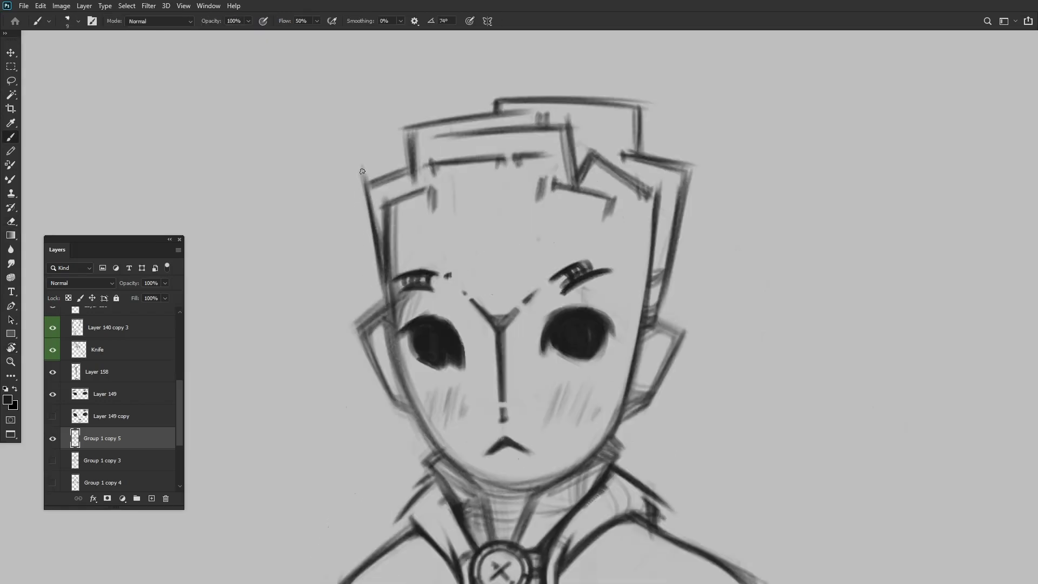
scroll(531, 246, down, 4)
scroll(524, 254, up, 4)
Paint a solid black disc in the middle of the forehead and isolate it on its own layer, Layer 159.
mouse_move(524, 254)
mouse_down()
mouse_move(535, 170)
mouse_move(465, 227)
mouse_move(433, 216)
mouse_up()
scroll(433, 216, down, 4)
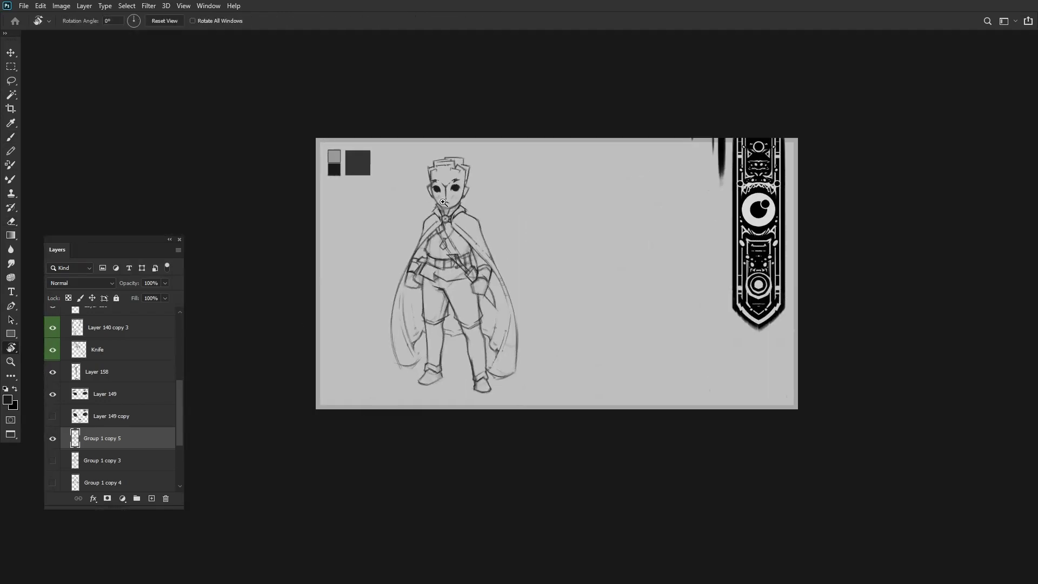
scroll(424, 221, up, 5)
key(bracketright)
scroll(423, 221, down, 4)
scroll(491, 195, up, 5)
key(ctrl+shift+alt+n)
click(491, 195)
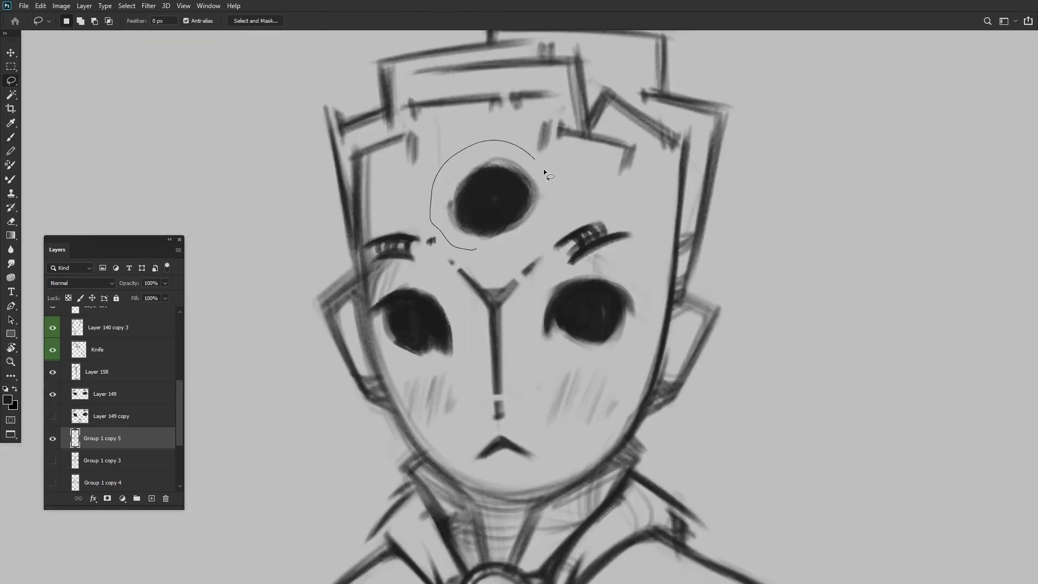
key(bracketleft)
scroll(484, 241, down, 4)
Shape the forehead disc into a third eye with an arched upper lid, flicked corners and a pointed lower edge.
drag(484, 241, 439, 252)
scroll(439, 252, up, 6)
scroll(412, 474, down, 4)
scroll(465, 165, up, 5)
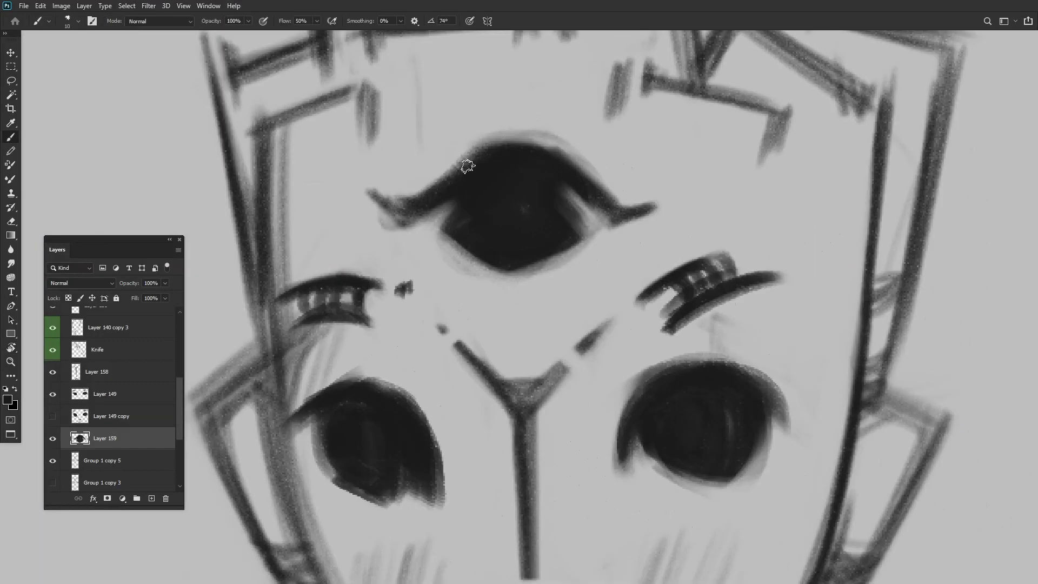
drag(465, 164, 445, 299)
scroll(445, 299, up, 1)
drag(513, 254, 424, 220)
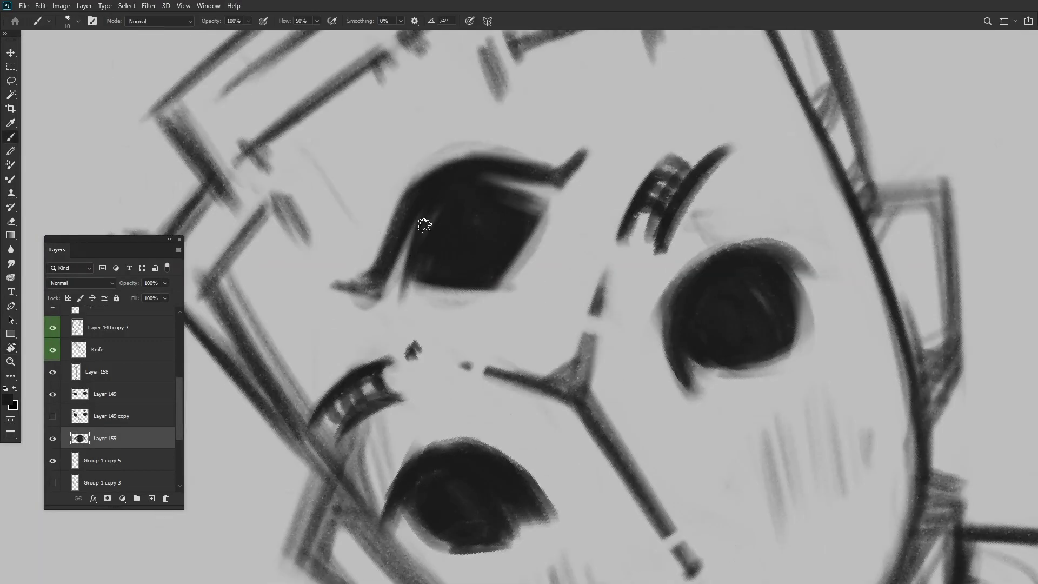
Shift the third eye slightly down the forehead with Free Transform.
scroll(424, 220, down, 4)
scroll(486, 178, up, 5)
key(ctrl+t)
drag(538, 162, 535, 174)
key(Return)
scroll(535, 174, down, 4)
scroll(477, 202, up, 5)
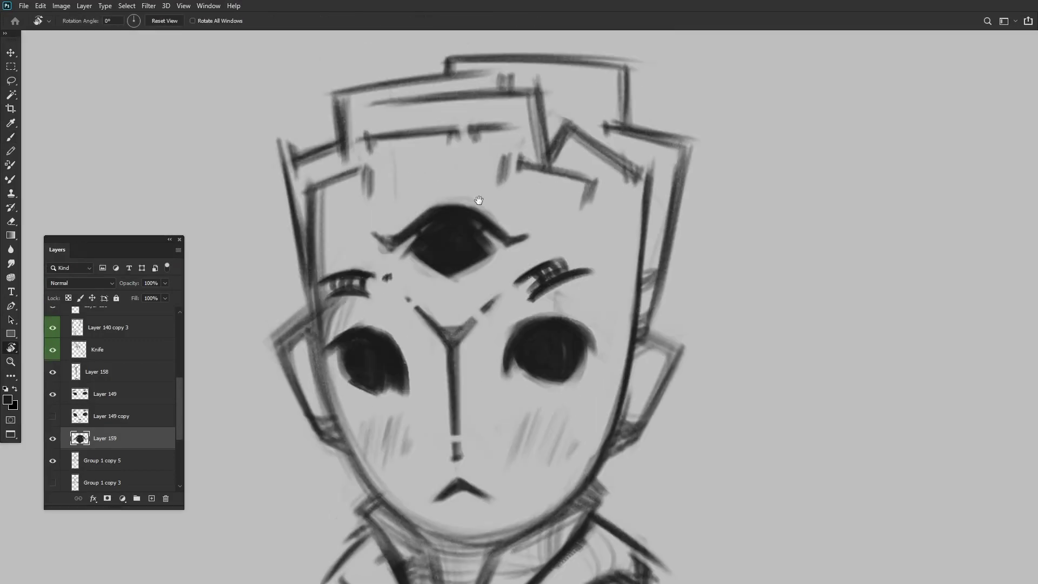
Create Layer 160 and draw dark triangular spikes around the top of the third eye with small dots beneath it.
key(ctrl+shift+alt+n)
key(b)
drag(439, 184, 457, 183)
scroll(374, 199, down, 4)
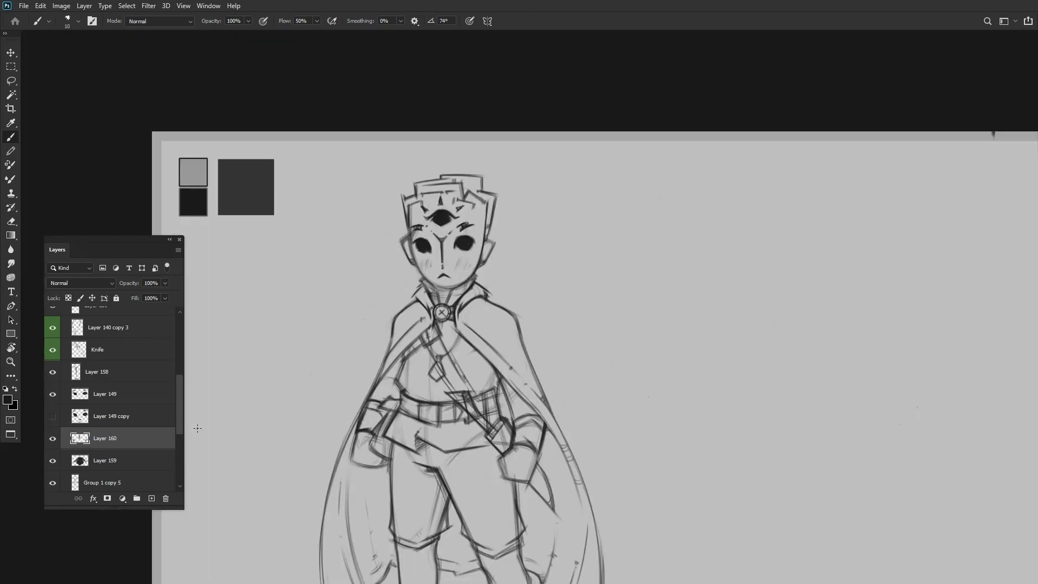
scroll(528, 241, up, 6)
scroll(383, 195, down, 6)
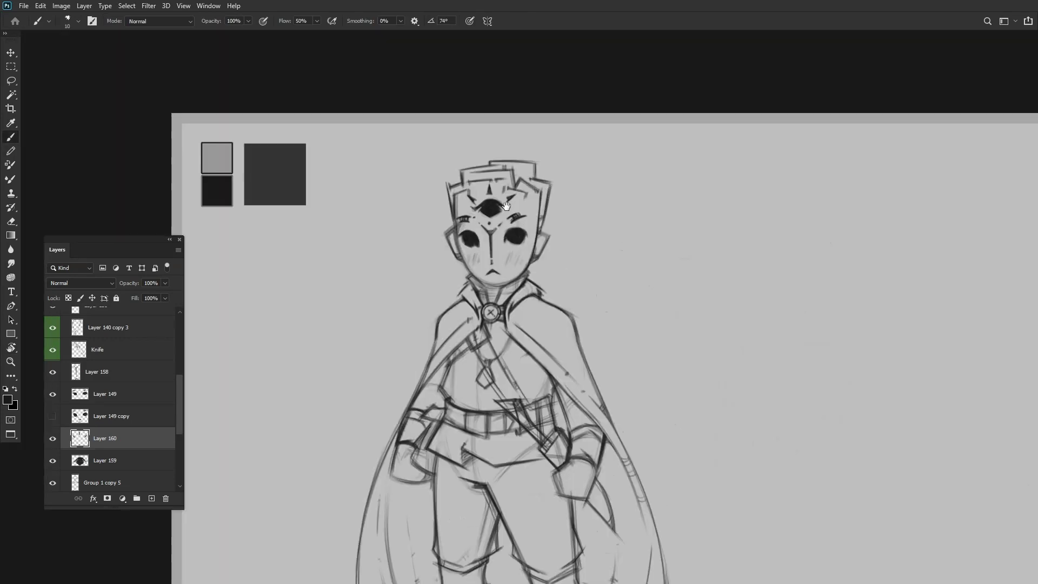
Draw inverted dark triangles beneath both main eyes and small triangles beside the outer ends of the eyebrows.
scroll(352, 226, up, 6)
click(351, 223)
scroll(555, 231, down, 3)
drag(538, 210, 554, 231)
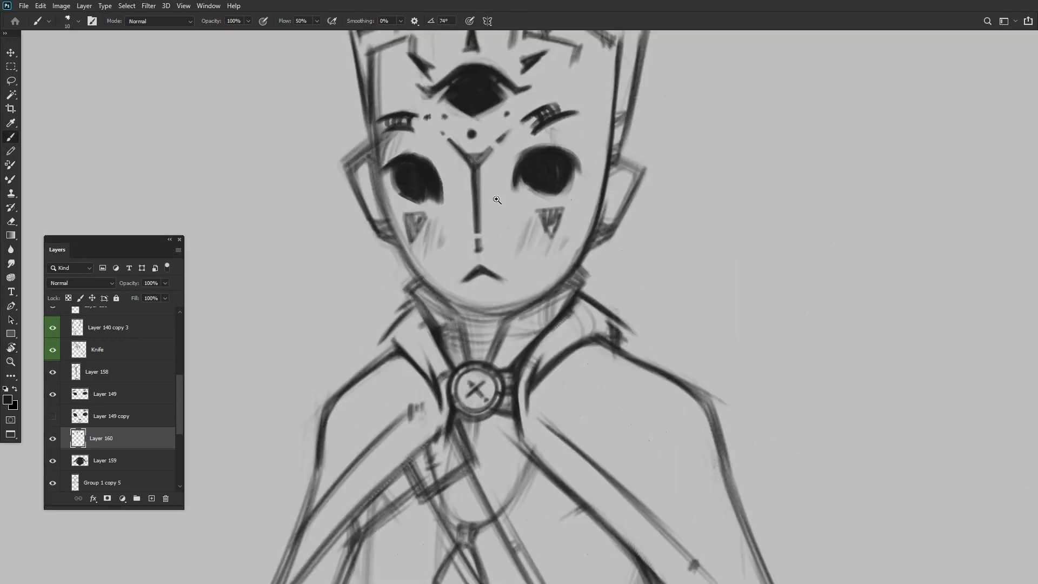
scroll(497, 200, down, 4)
scroll(541, 194, up, 4)
drag(487, 200, 440, 203)
scroll(411, 189, down, 5)
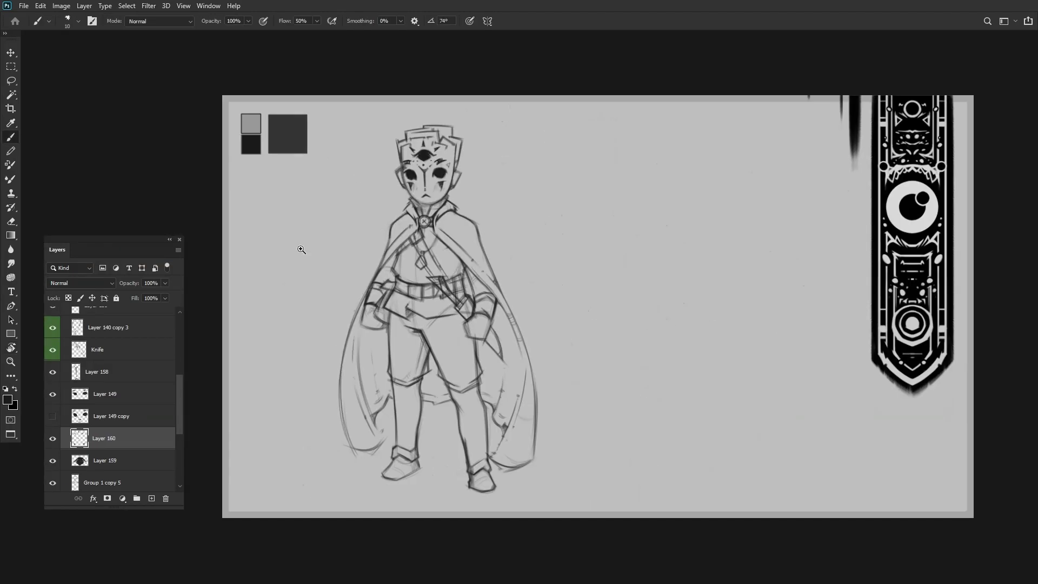
Select Group 1 copy 5 and erase the stray hair strokes around the forehead spikes.
scroll(387, 176, up, 5)
scroll(684, 147, down, 5)
scroll(465, 130, up, 5)
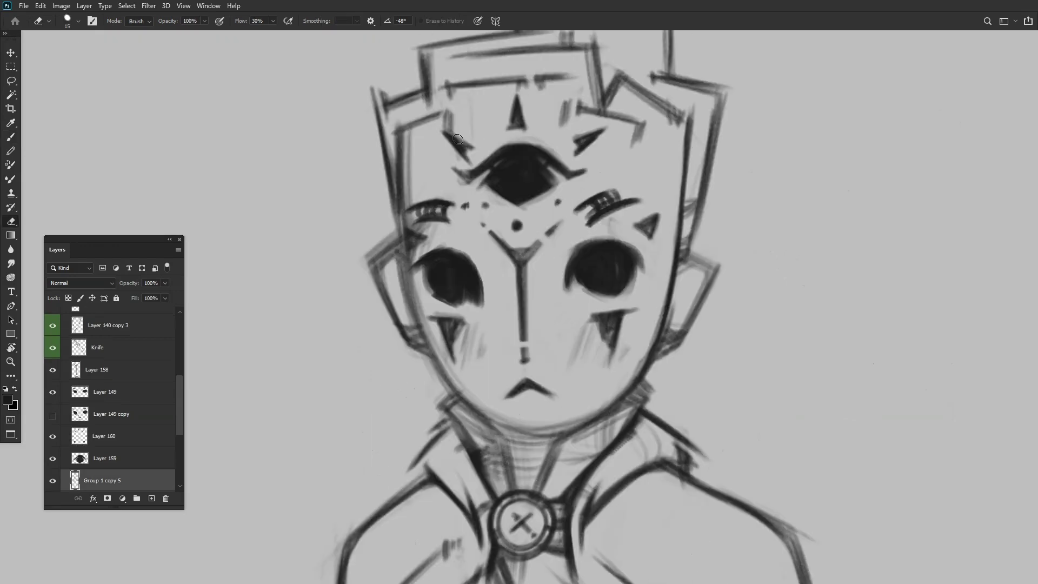
ctrl+click(389, 130)
drag(389, 130, 464, 108)
scroll(466, 107, down, 1)
scroll(476, 119, up, 2)
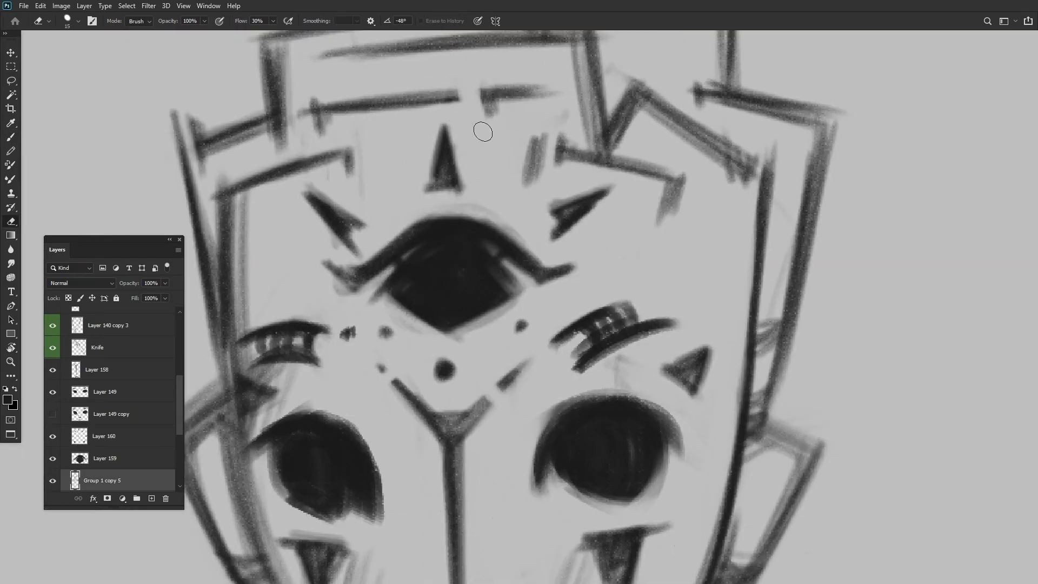
Add Layer 161 above the eye layers and paint a light grey highlight in the knife-side eye.
scroll(541, 173, down, 5)
key(e)
key(ctrl+shift+alt+n)
scroll(426, 130, up, 5)
key(b)
key(ctrl+bracketright)
key(ctrl+bracketright)
key(ctrl+bracketright)
key(ctrl+bracketright)
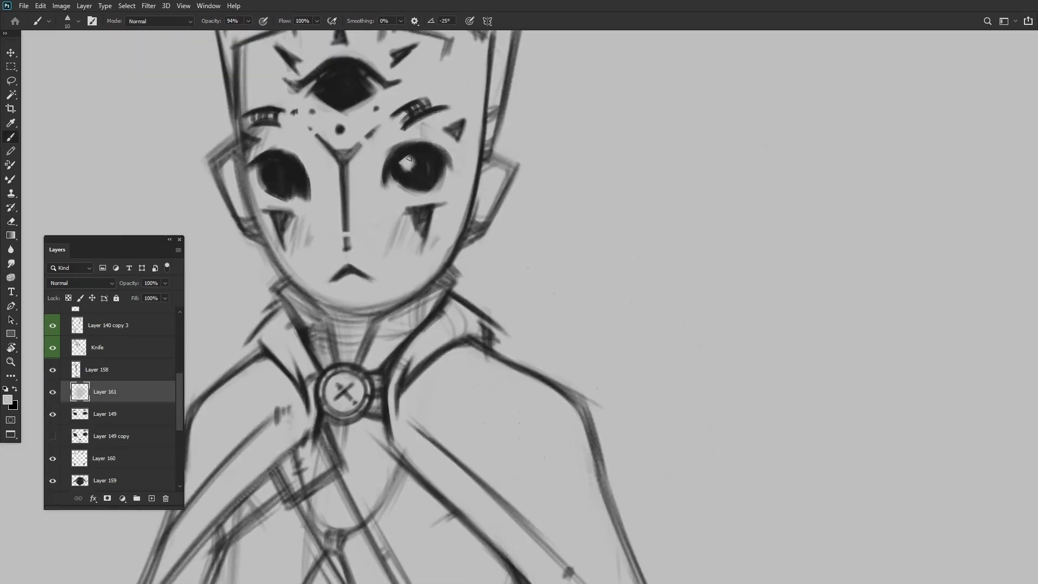
Paint matching highlights in the other eye and the third eye, and sharpen all three into triangular shapes.
scroll(335, 83, down, 5)
scroll(433, 178, up, 6)
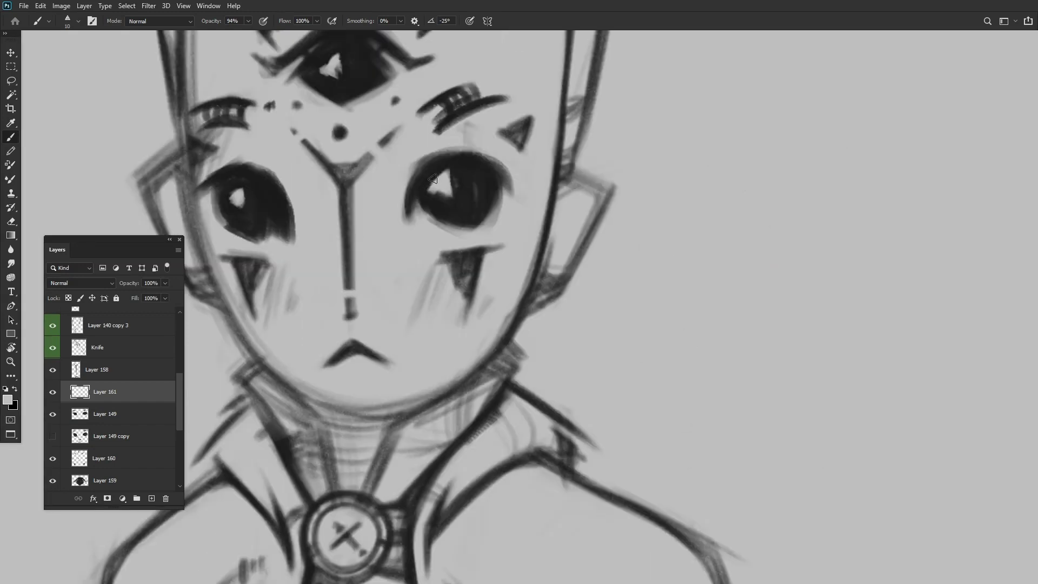
scroll(240, 185, down, 2)
scroll(392, 179, up, 2)
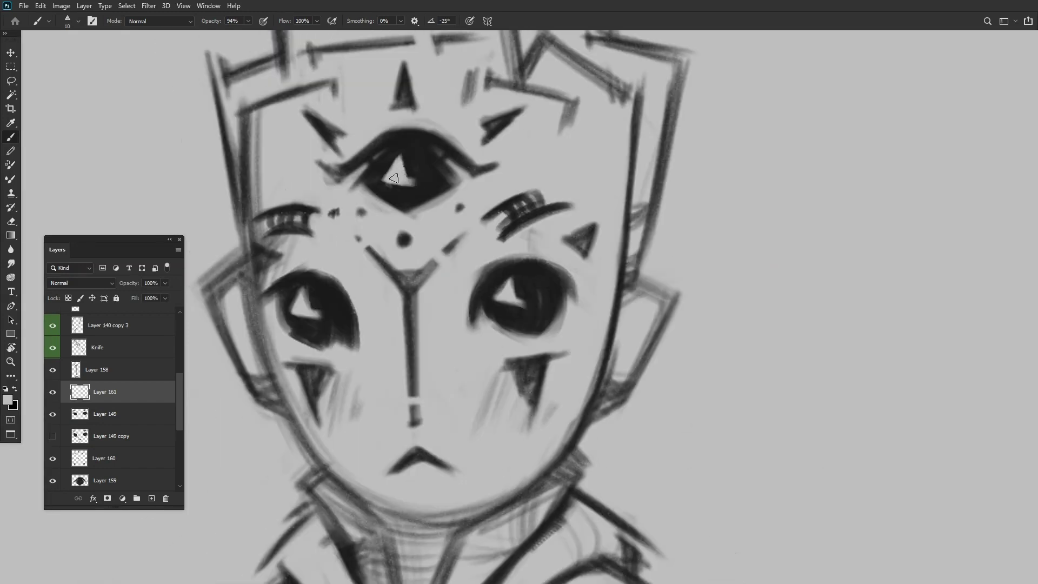
scroll(394, 178, down, 5)
scroll(393, 178, up, 5)
scroll(375, 238, down, 4)
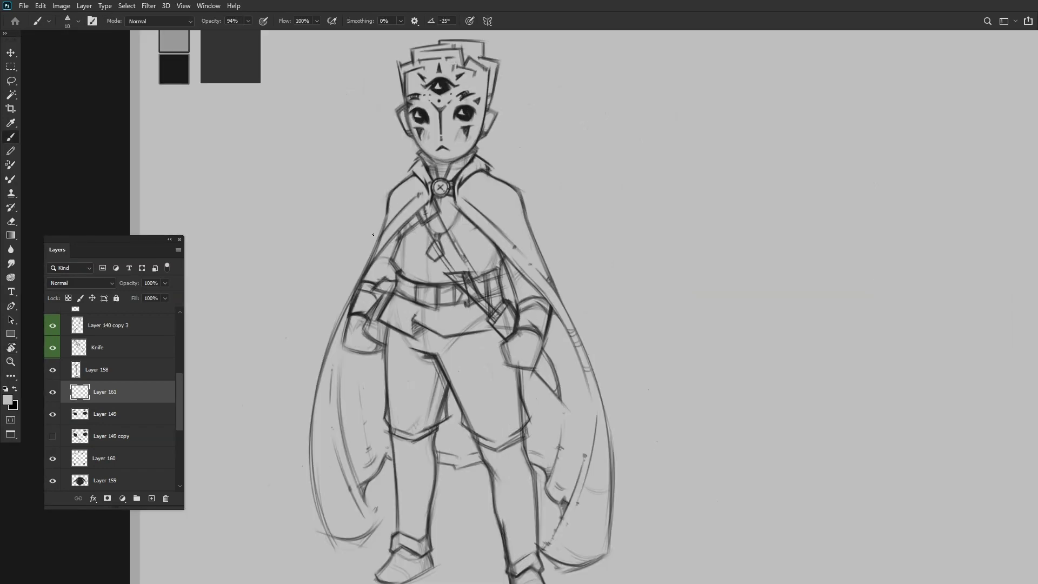
scroll(260, 208, up, 5)
scroll(254, 205, down, 6)
scroll(259, 205, up, 6)
scroll(256, 211, down, 6)
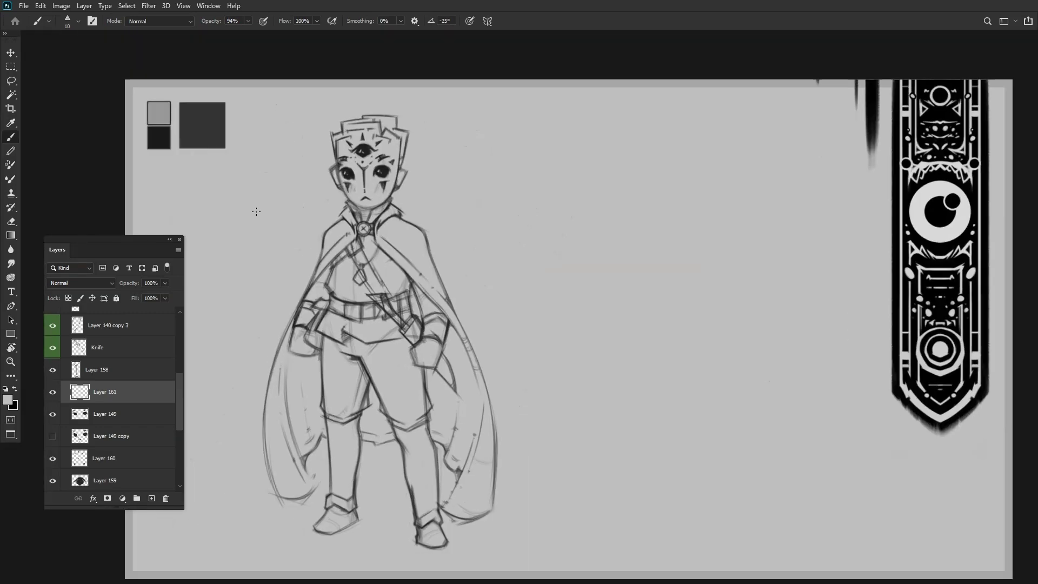
scroll(337, 223, up, 5)
Fill the neck above the round clasp with dark shading on new Layer 162, and set Layer 161's opacity to 50%.
key(ctrl+shift+alt+n)
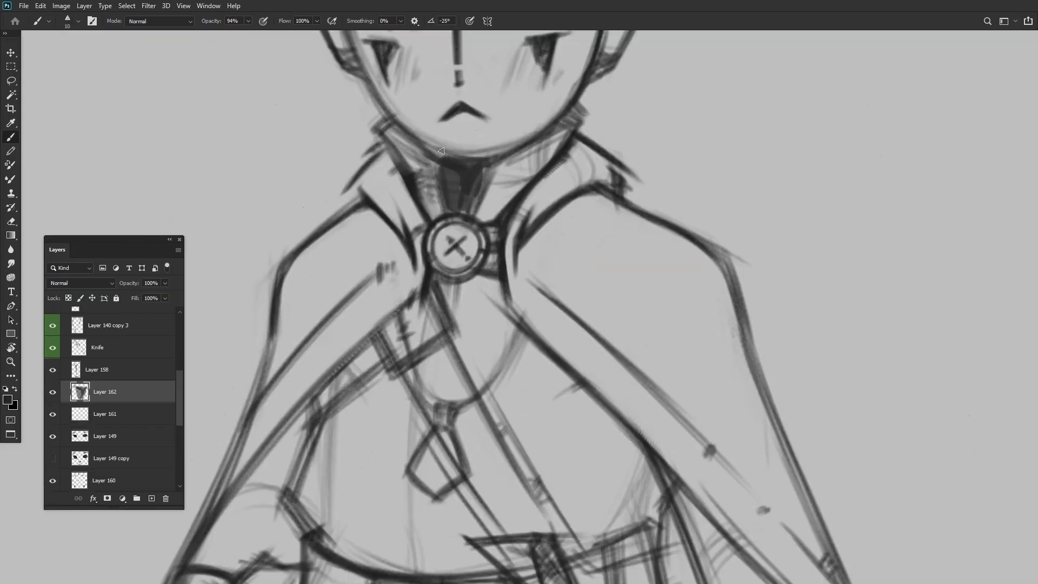
scroll(441, 151, down, 5)
scroll(441, 151, up, 5)
key(r)
drag(441, 151, 487, 351)
key(Escape)
scroll(378, 270, down, 5)
click(58, 422)
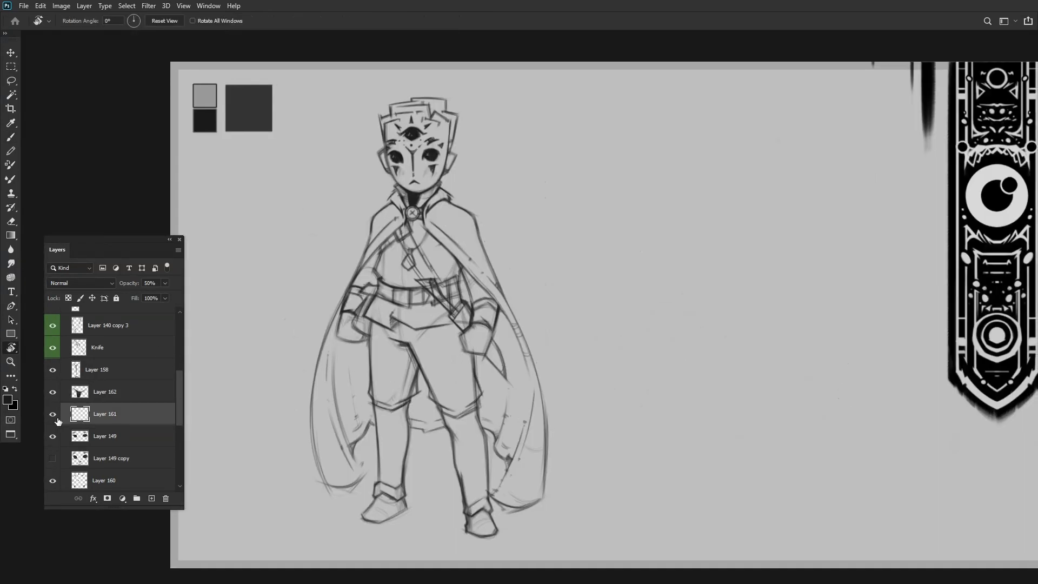
Duplicate Layer 158 and try redrawing the mouth as a long slanted curve.
click(98, 370)
scroll(379, 243, up, 5)
key(b)
scroll(358, 206, down, 6)
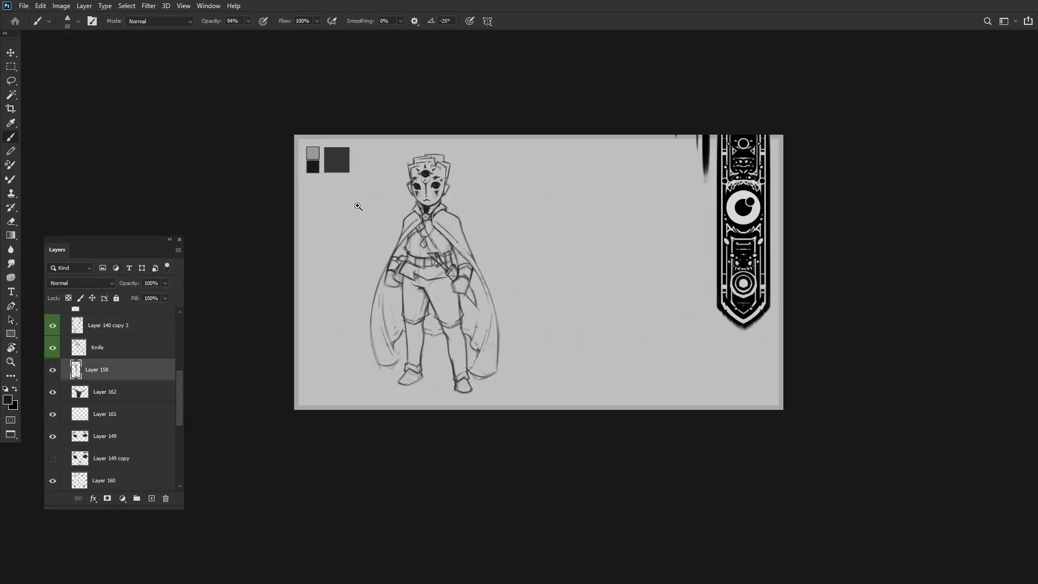
scroll(357, 206, up, 6)
scroll(362, 205, down, 1)
scroll(365, 206, up, 1)
scroll(367, 206, down, 1)
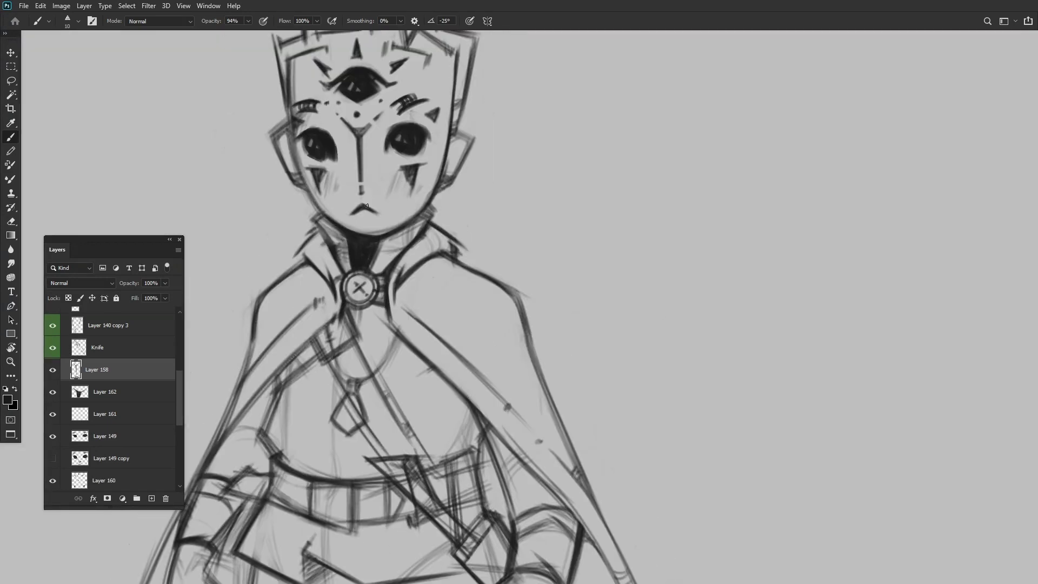
scroll(357, 210, up, 2)
drag(357, 210, 378, 243)
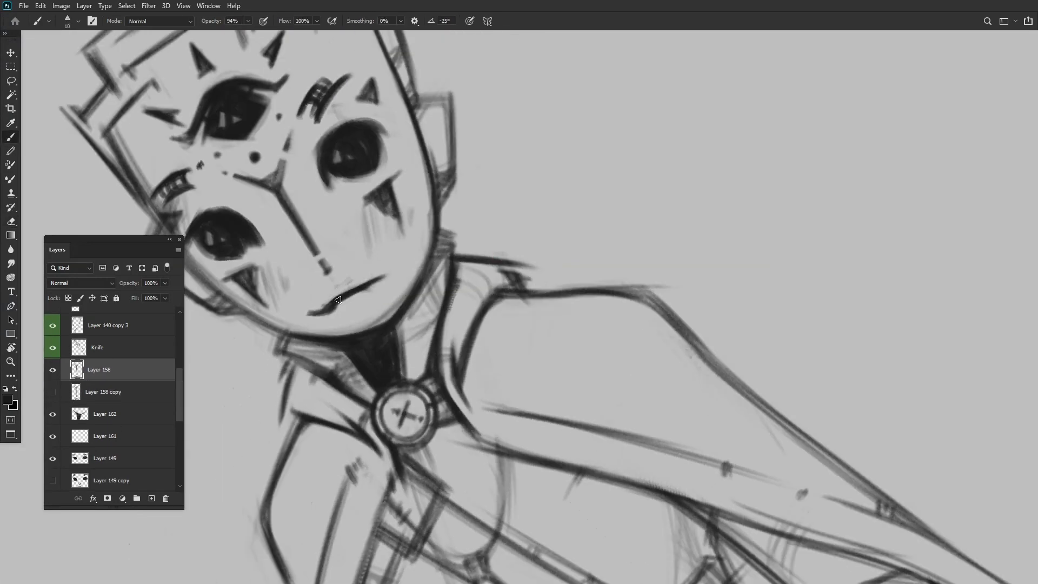
key(Escape)
scroll(347, 240, up, 2)
key(b)
scroll(430, 230, down, 5)
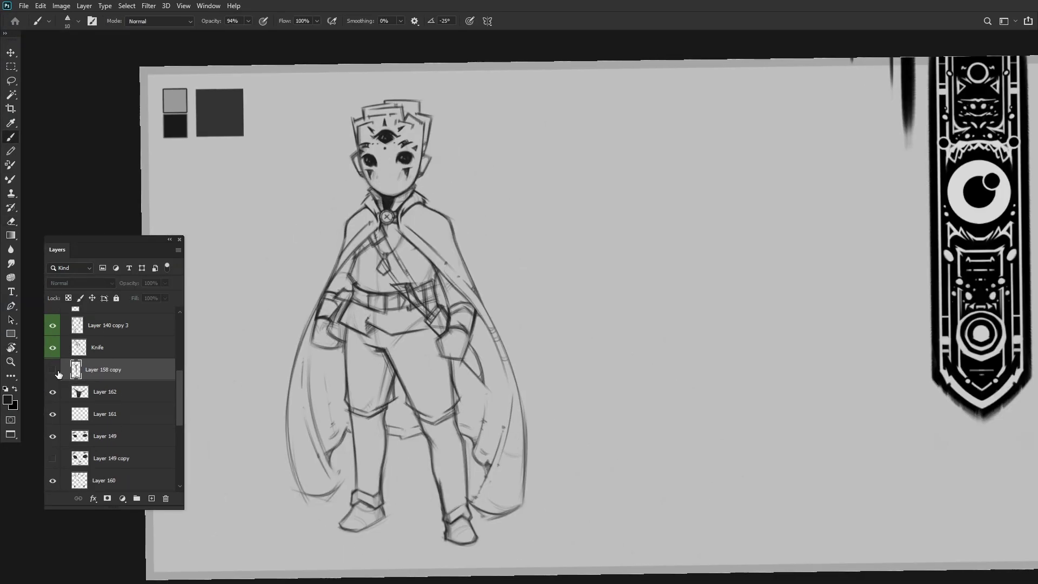
Discard the redrawn mouth, show Layer 158 copy with the original mouth, and straighten the rotated canvas.
key(ctrl+e)
scroll(500, 273, up, 2)
scroll(893, 465, up, 2)
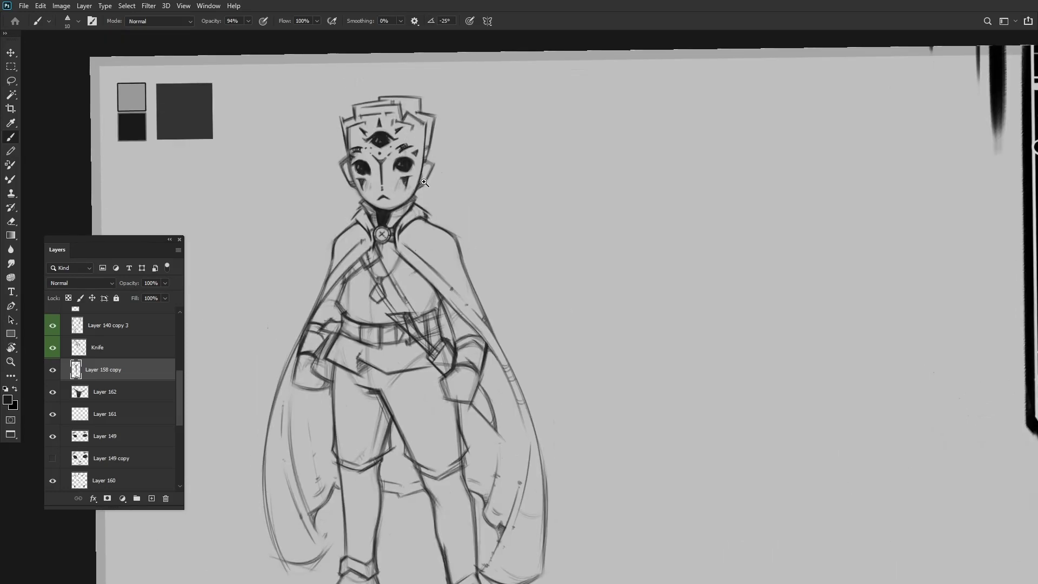
key(r)
drag(595, 324, 438, 190)
key(Escape)
scroll(438, 191, down, 2)
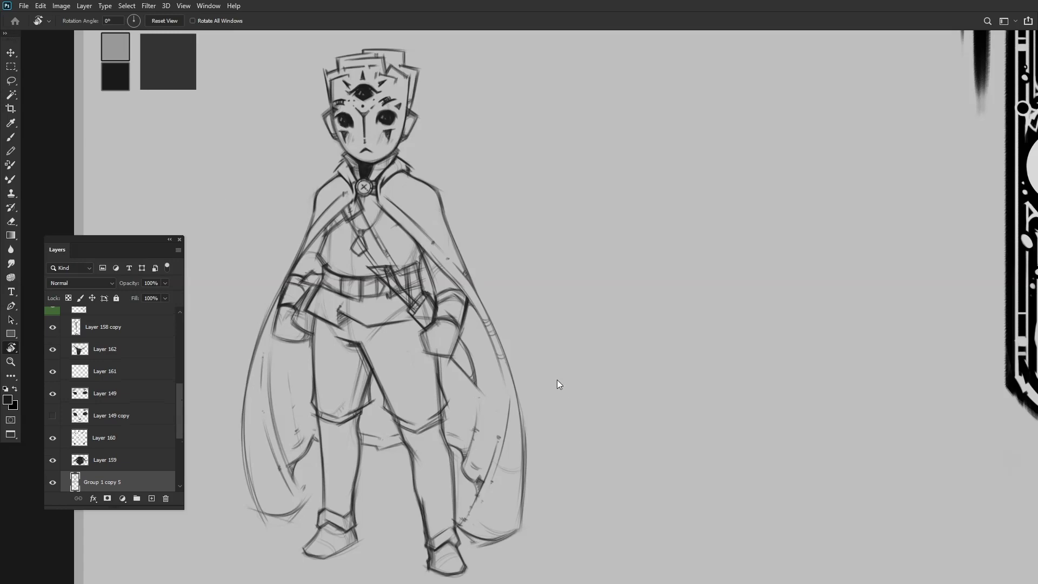
Try removing the face detail layers and moving the neck shading on Layer 162 downward.
scroll(558, 384, up, 2)
key(ctrl+e)
scroll(398, 233, down, 4)
drag(399, 222, 399, 233)
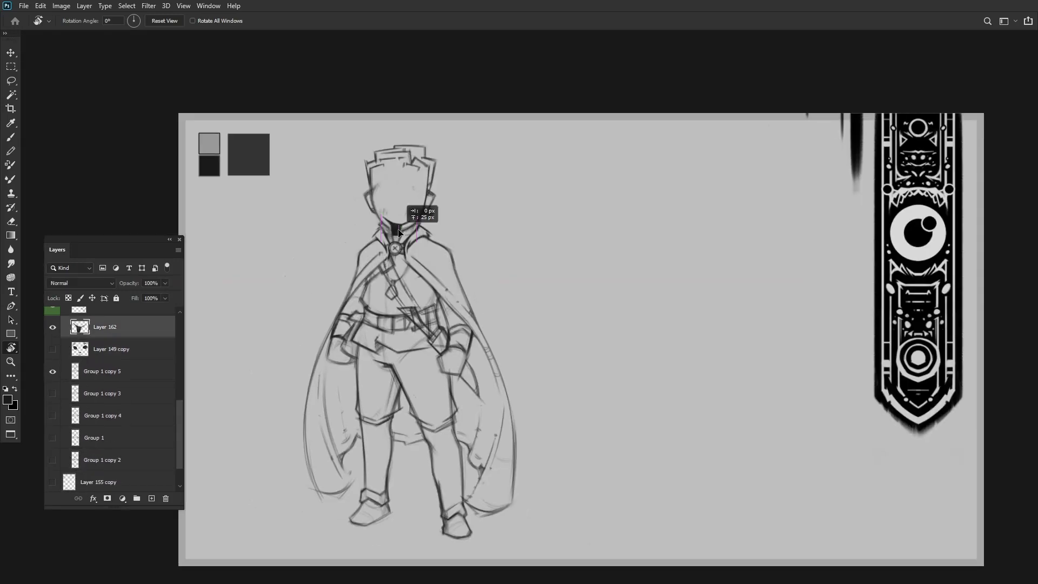
scroll(442, 277, up, 1)
key(ctrl+z)
key(ctrl+z)
key(ctrl+z)
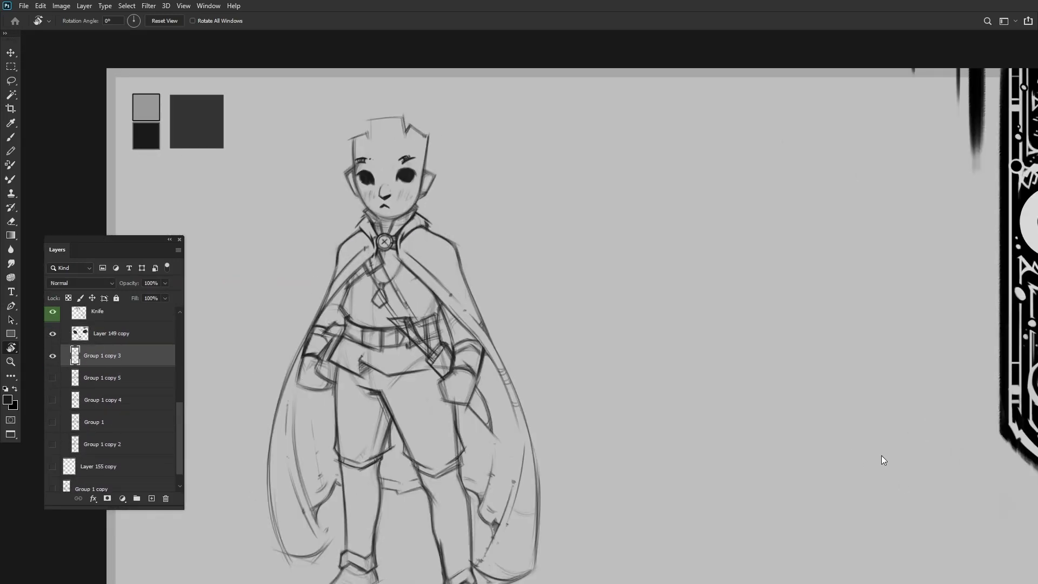
Step through earlier history states of the plain face with Group 1 copy 3, including the smiling mouth version.
scroll(397, 275, up, 3)
key(ctrl+z)
key(e)
key(b)
key(ctrl+shift+z)
key(ctrl+shift+z)
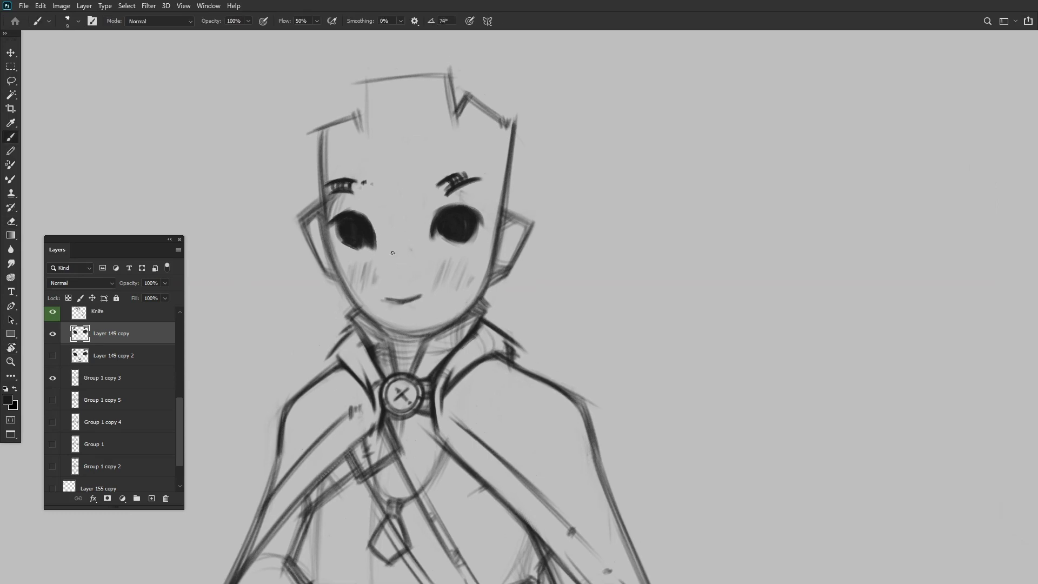
key(ctrl+shift+z)
scroll(474, 234, down, 1)
key(ctrl+z)
key(ctrl+z)
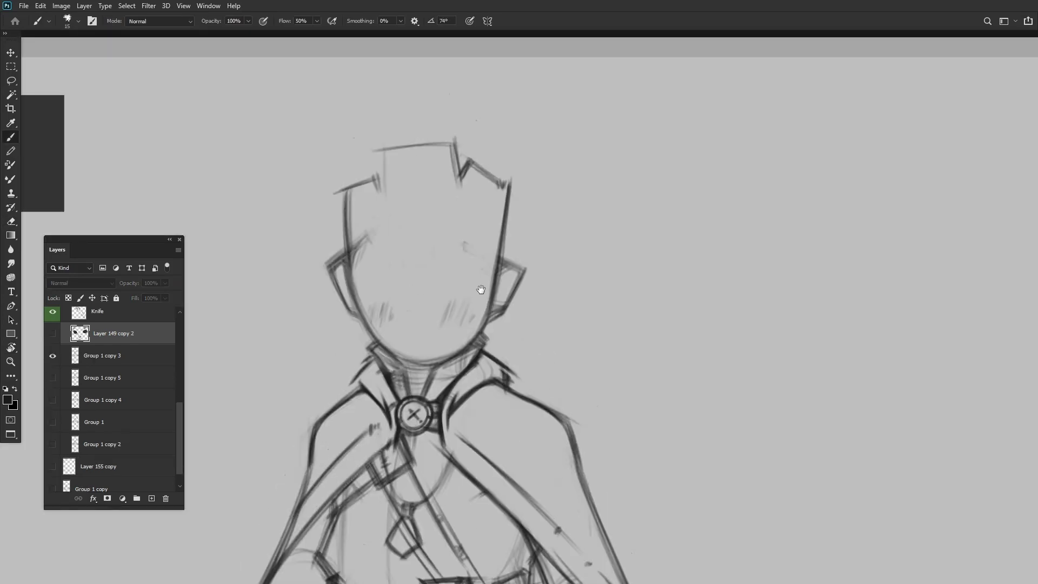
key(e)
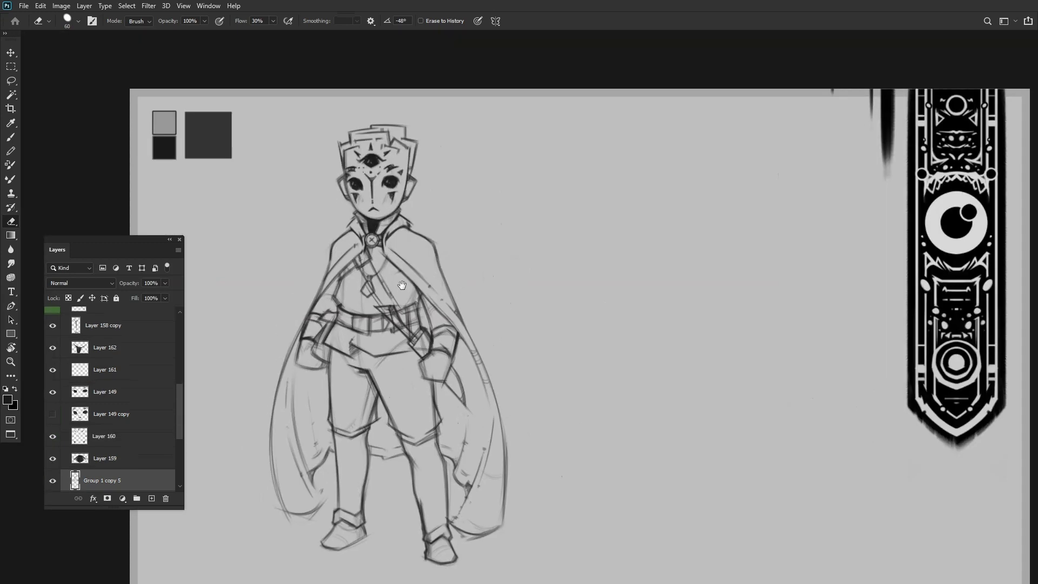
Try sketching small alternating triangles on Layer 163 along the right cloak trim, just below the round clasp.
scroll(402, 285, up, 2)
key(alt+period)
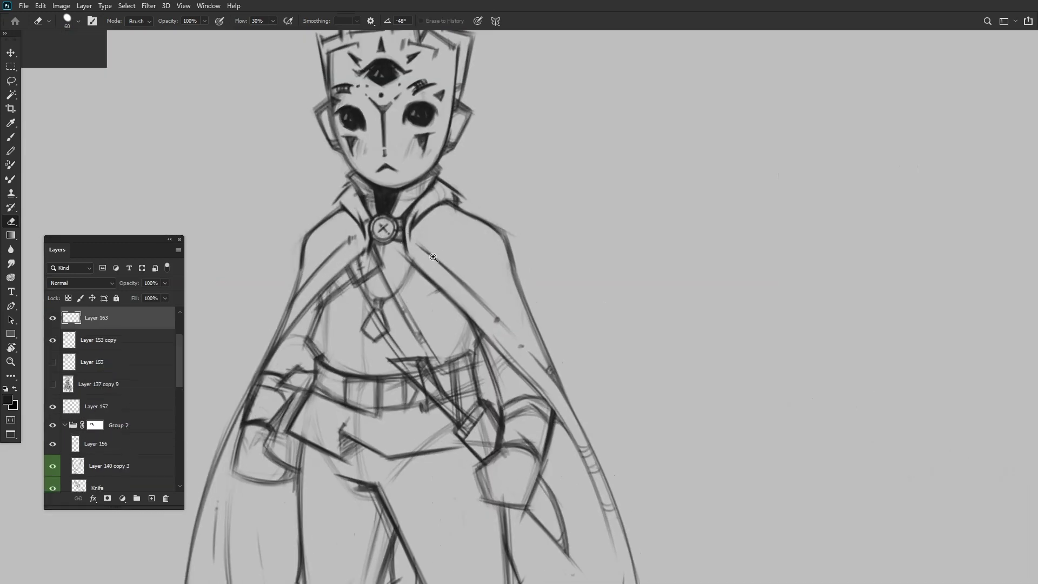
scroll(467, 299, up, 3)
key(b)
scroll(466, 299, up, 1)
drag(397, 250, 415, 265)
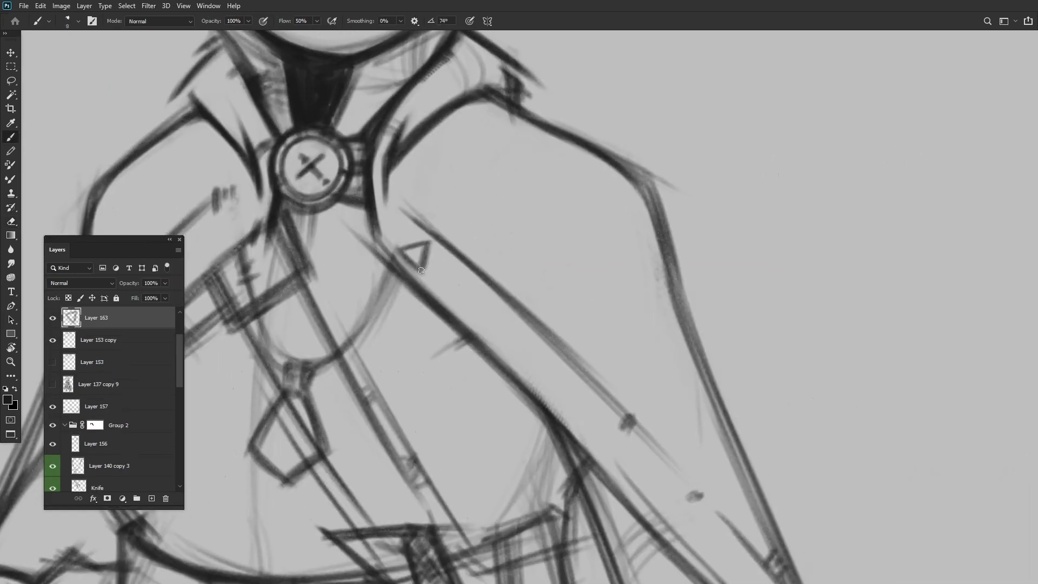
key(r)
drag(494, 232, 397, 306)
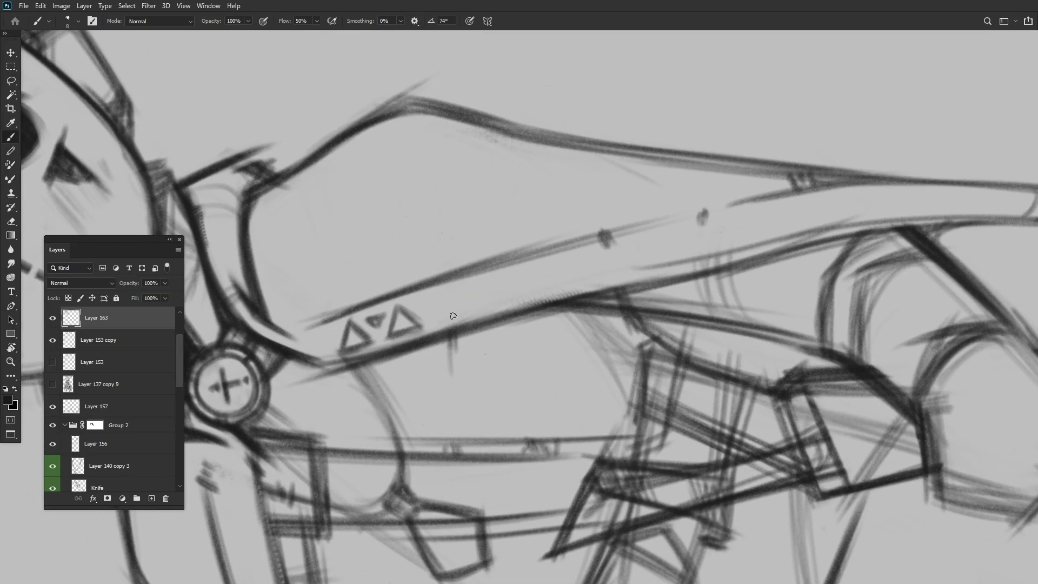
scroll(453, 315, down, 3)
key(ctrl+z)
Sketch guide marks inside the right cloak trim on Layer 163 and set the layer's opacity to 25%.
key(r)
drag(463, 259, 471, 232)
scroll(341, 325, up, 3)
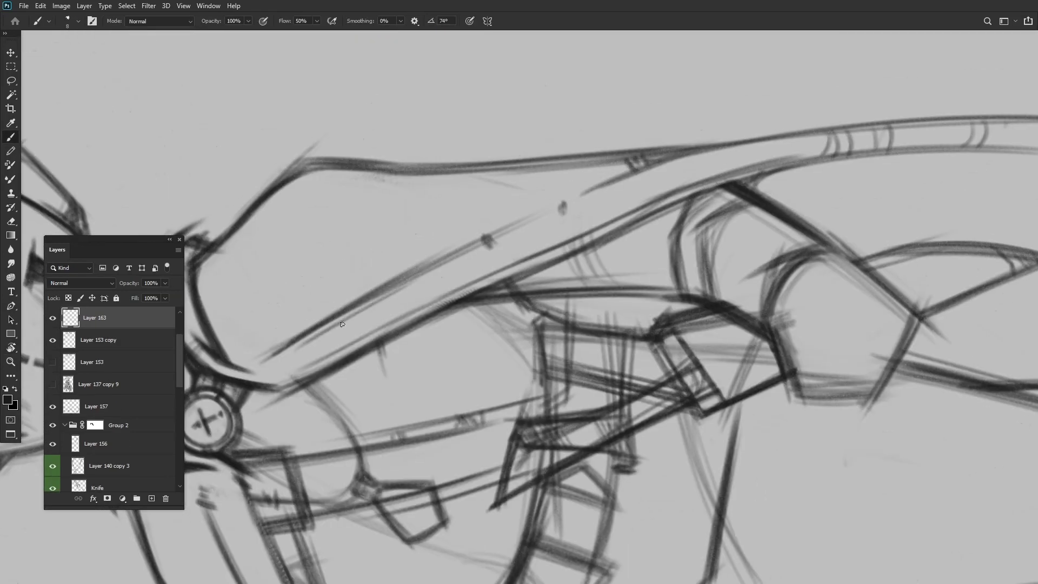
key(r)
drag(342, 324, 415, 260)
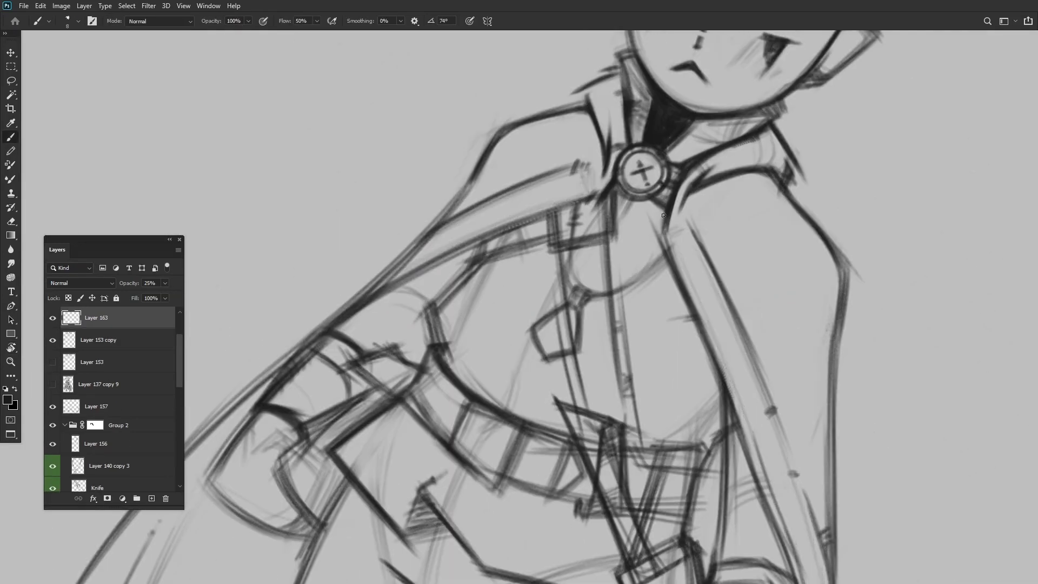
Create Layer 164 and draw alternating trapezoids and inverted triangles along the upper part of the right cloak trim.
key(ctrl+shift+alt+n)
scroll(487, 205, up, 3)
scroll(532, 181, up, 2)
mouse_move(532, 180)
mouse_down()
mouse_move(505, 215)
mouse_move(544, 208)
mouse_up()
scroll(548, 225, down, 2)
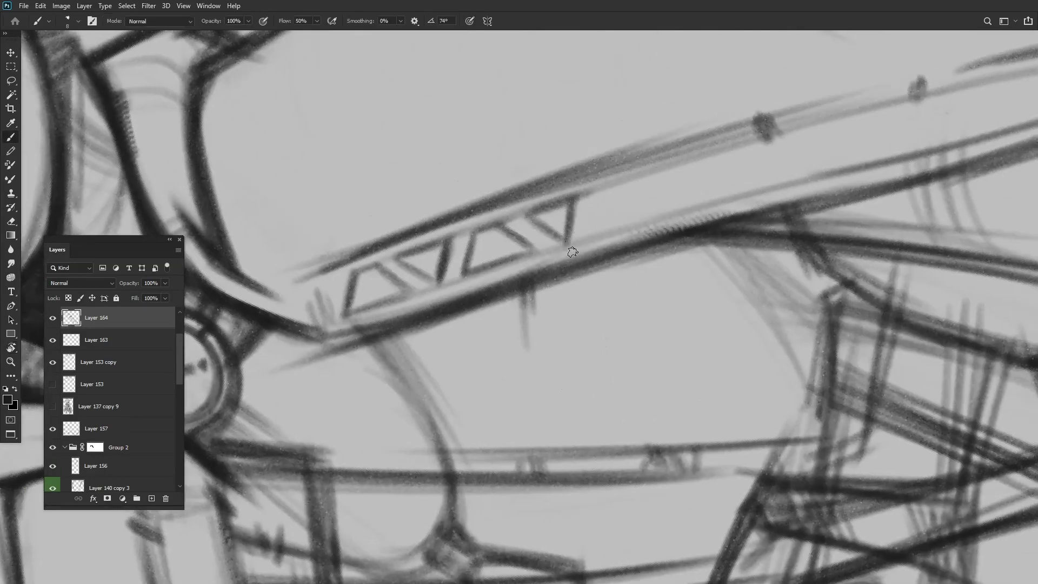
scroll(572, 252, up, 1)
drag(642, 218, 429, 243)
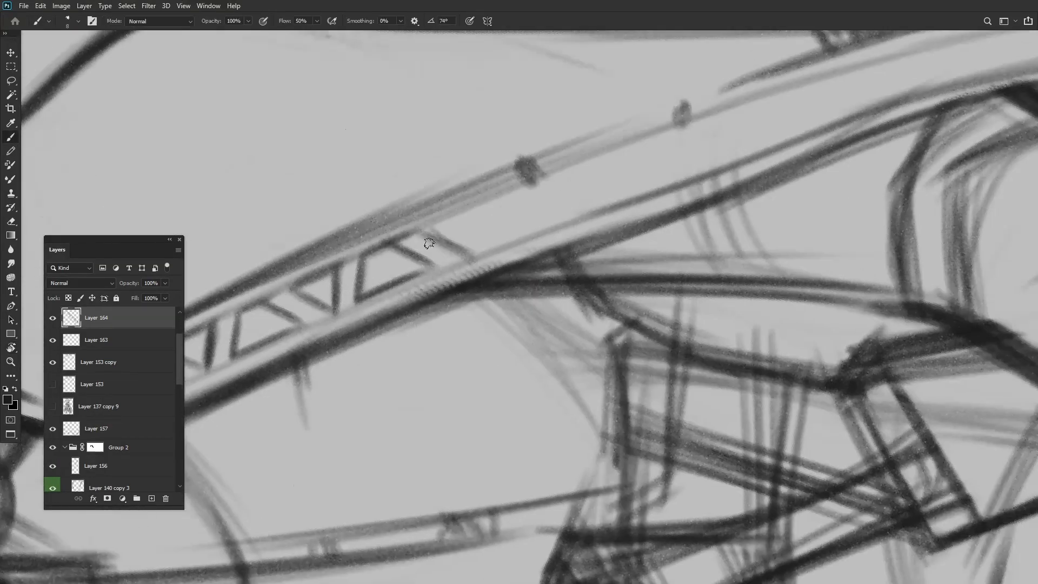
Continue the alternating trapezoid and triangle pattern down the right cloak trim toward the gloved hand.
drag(466, 212, 456, 287)
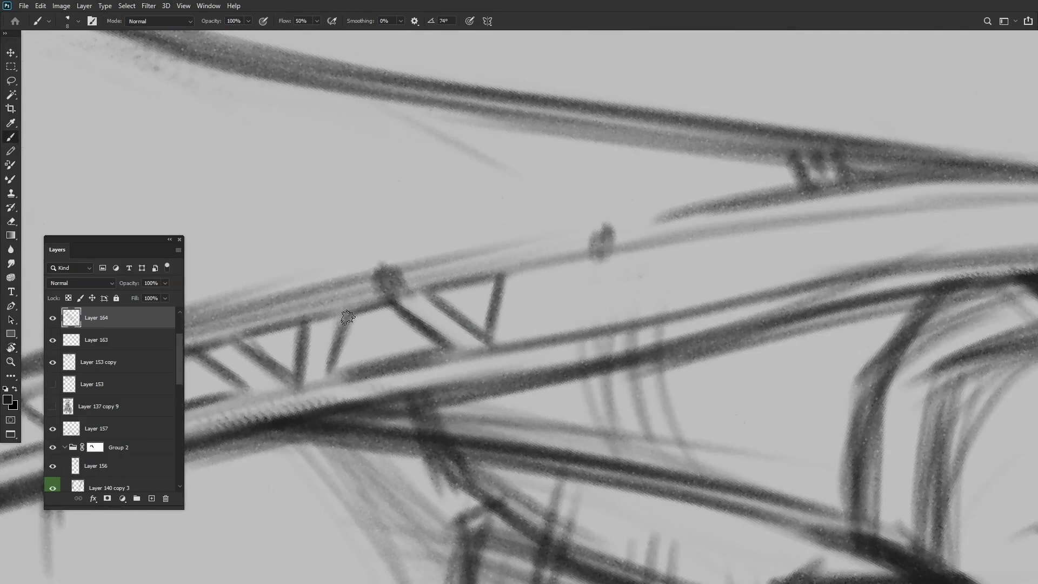
drag(347, 318, 450, 243)
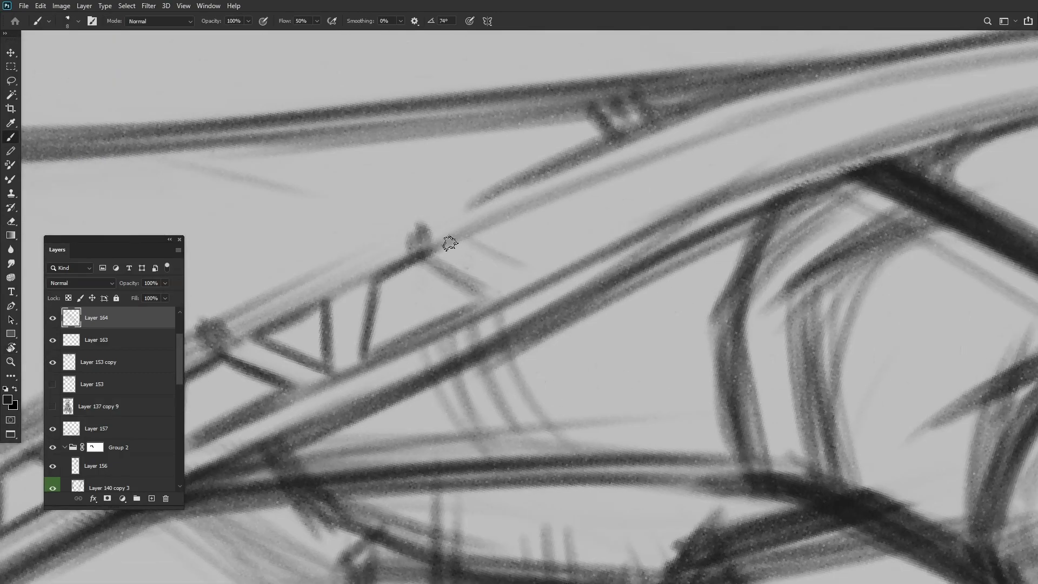
drag(544, 262, 462, 256)
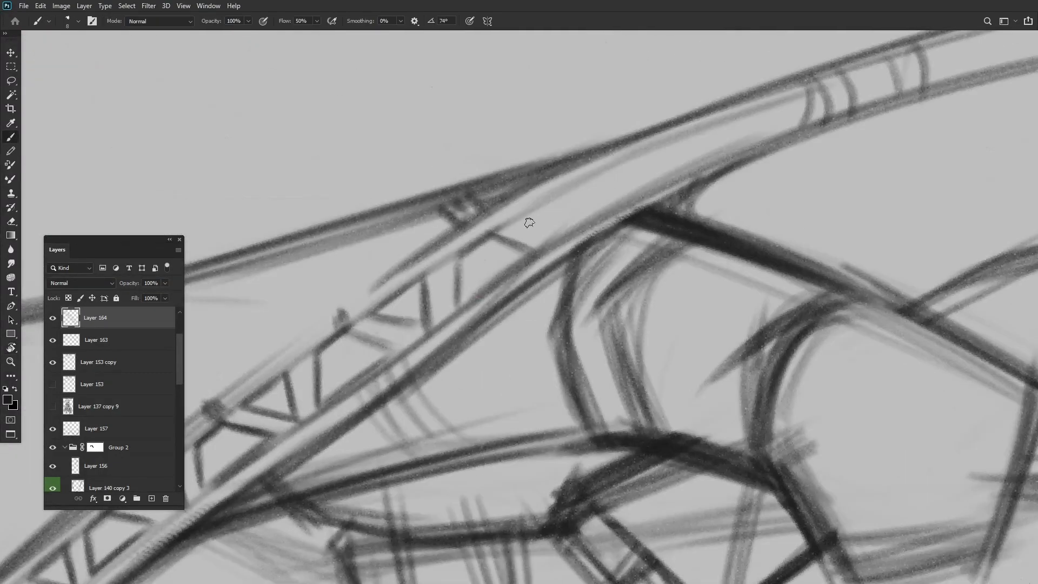
drag(537, 205, 486, 211)
mouse_move(431, 256)
mouse_down()
mouse_move(577, 281)
mouse_move(537, 250)
mouse_move(553, 178)
mouse_move(633, 213)
mouse_move(600, 282)
mouse_move(486, 303)
mouse_up()
key(e)
key(r)
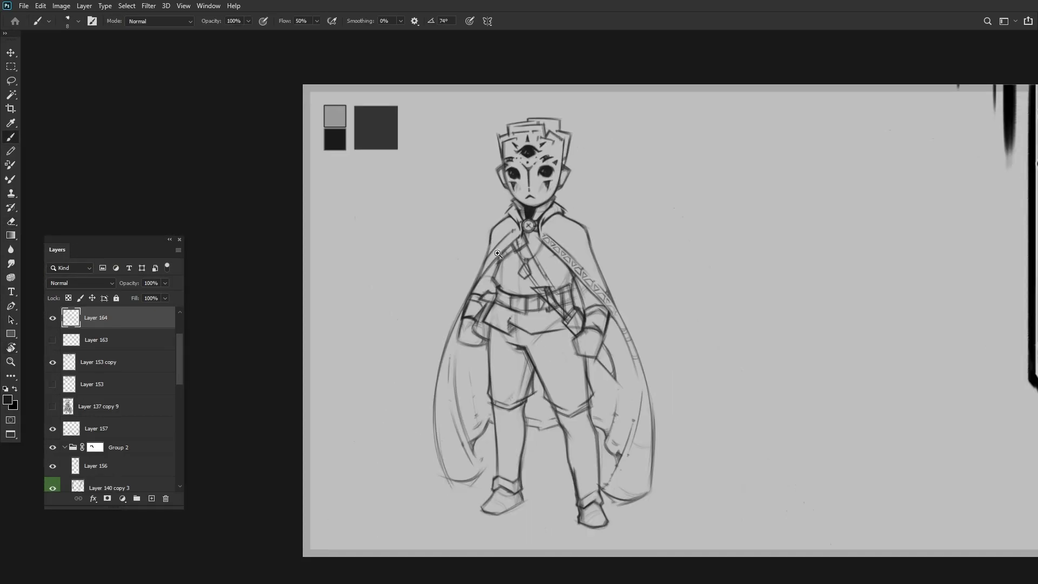
Show Layer 163 and draw the matching trapezoid and triangle pattern along the left cloak trim on Layer 164.
key(b)
click(52, 340)
scroll(543, 226, up, 5)
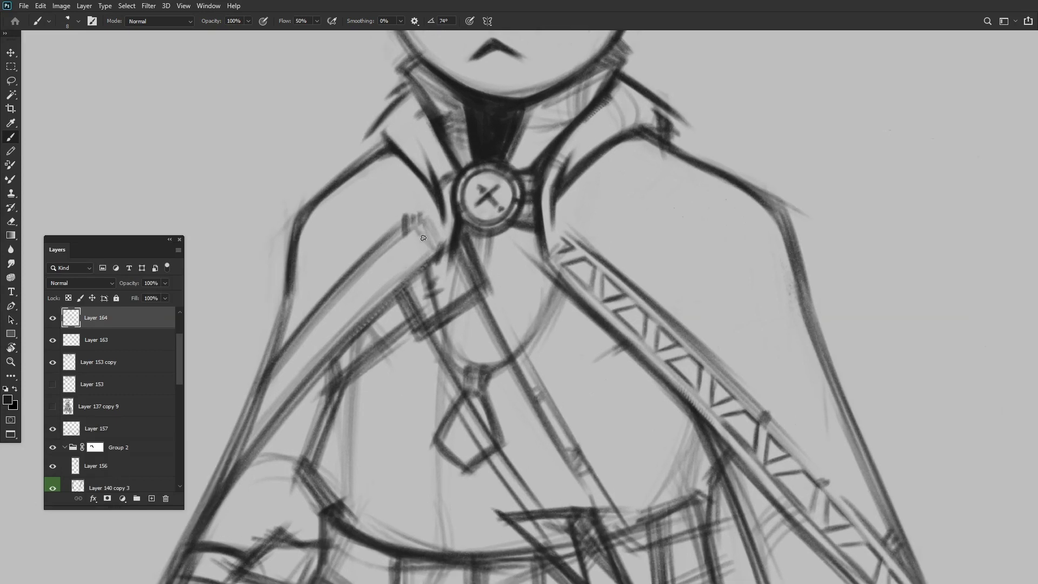
scroll(387, 262, up, 1)
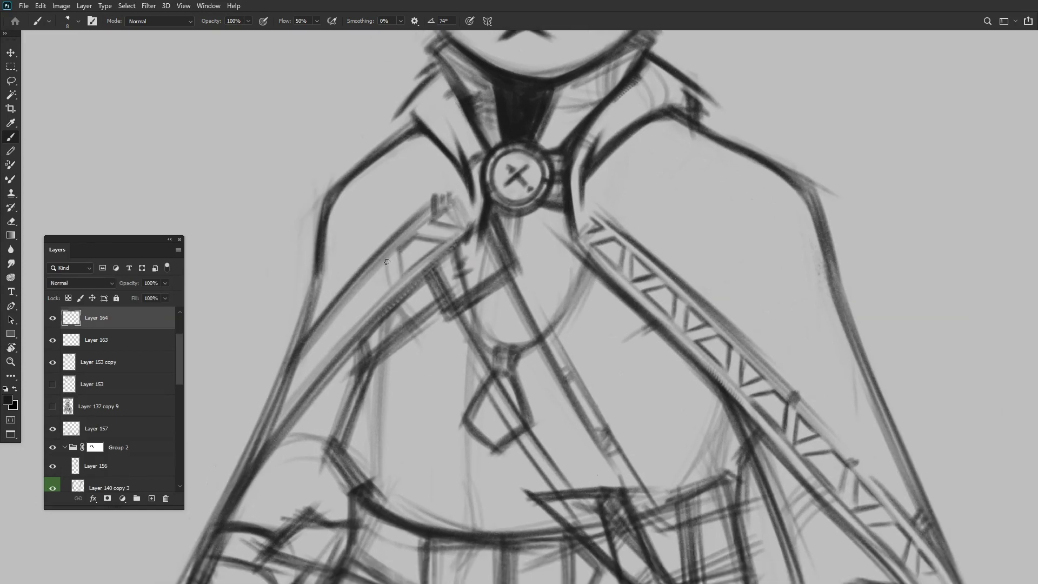
scroll(434, 247, down, 2)
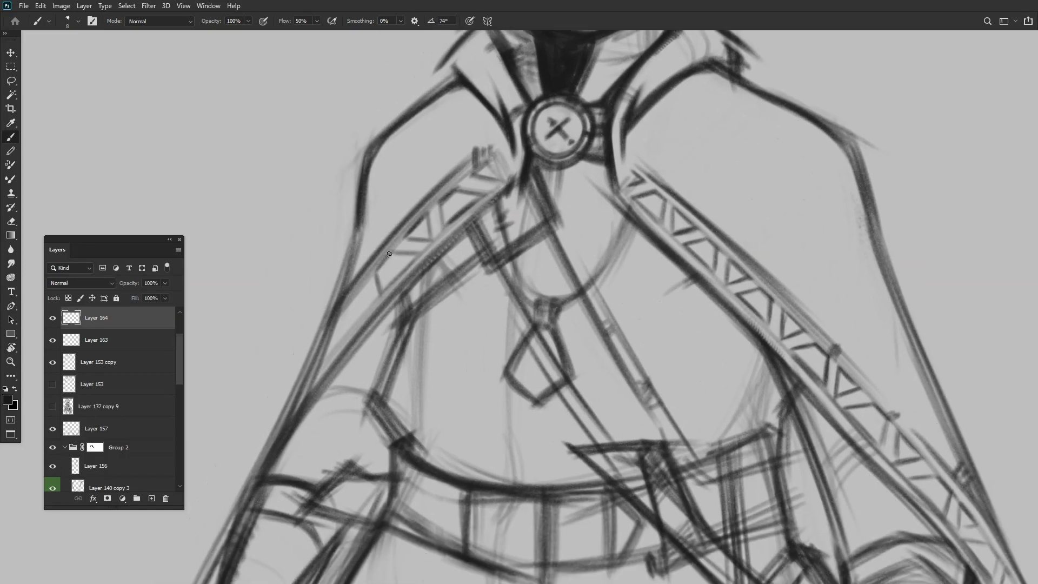
scroll(324, 262, down, 5)
Delete the guide Layer 163 and clean up the trapezoids and triangles on the left cloak trim.
key(alt+bracketleft)
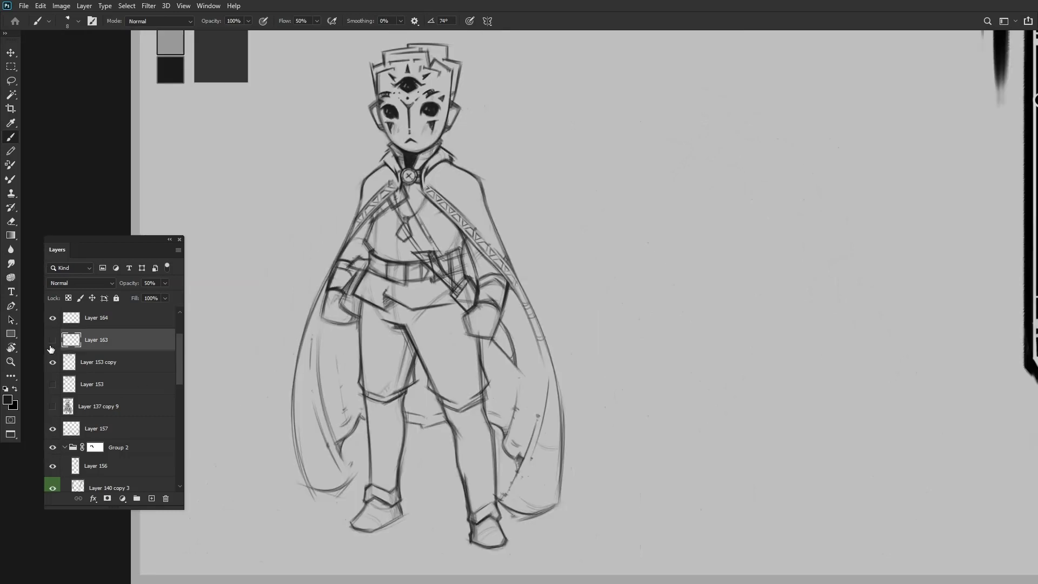
key(Delete)
key(e)
scroll(587, 110, up, 6)
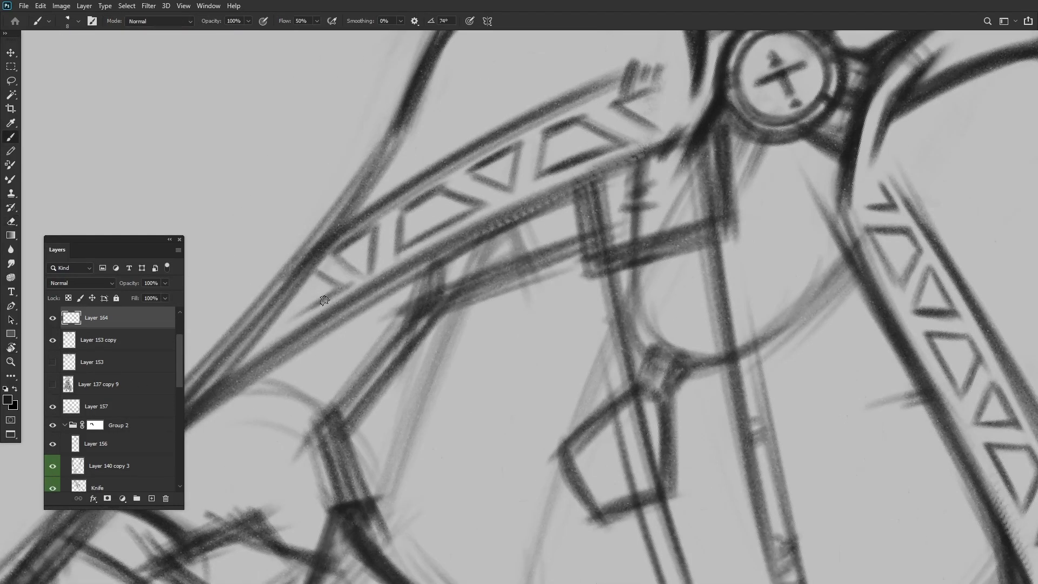
scroll(325, 300, down, 5)
scroll(454, 304, up, 5)
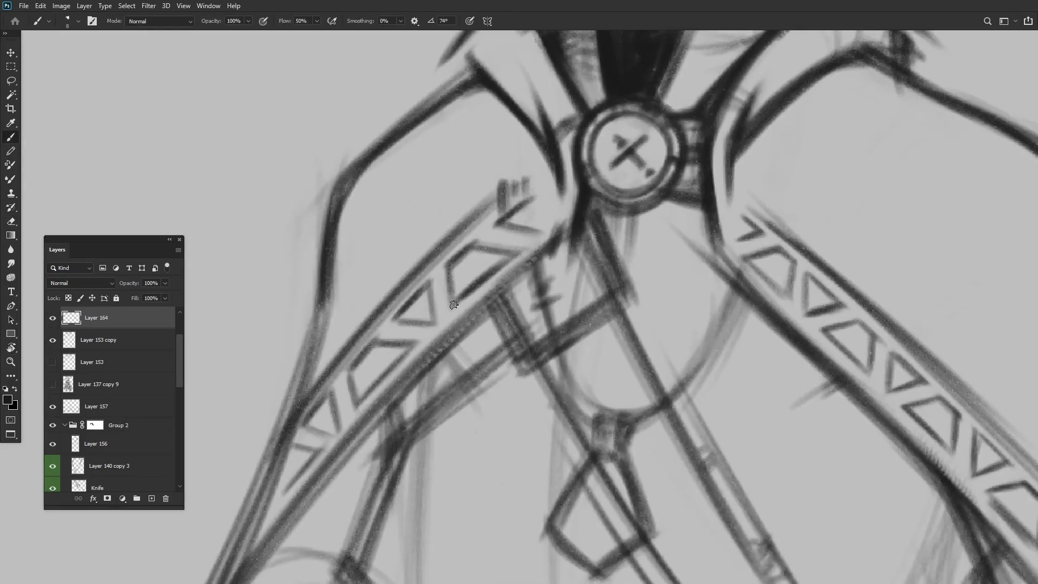
scroll(444, 329, down, 5)
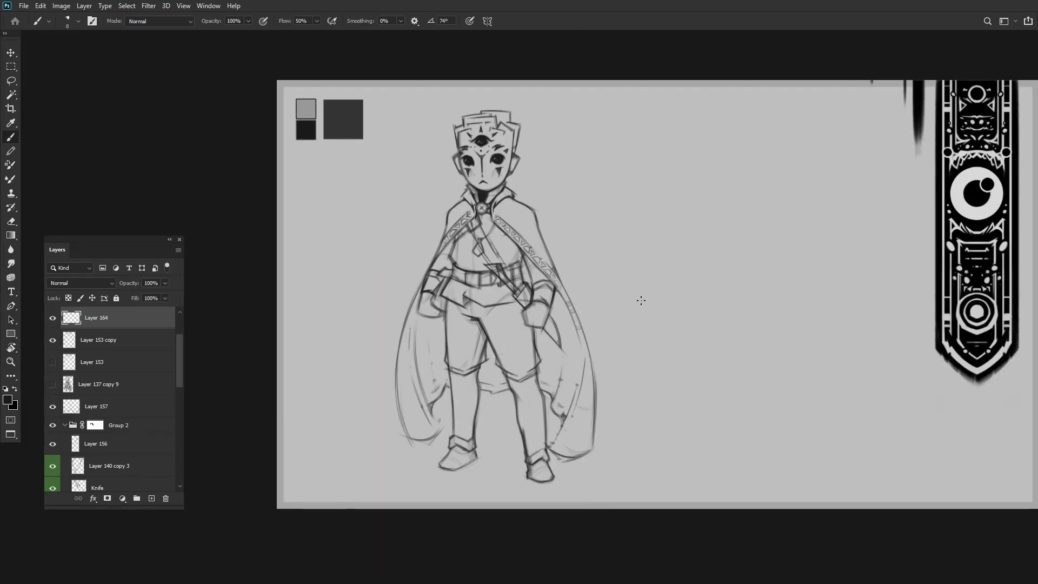
Create Layer 165 above Group 1 copy 5 and draw curved wrap bands around both lower legs above the boots.
scroll(642, 301, up, 5)
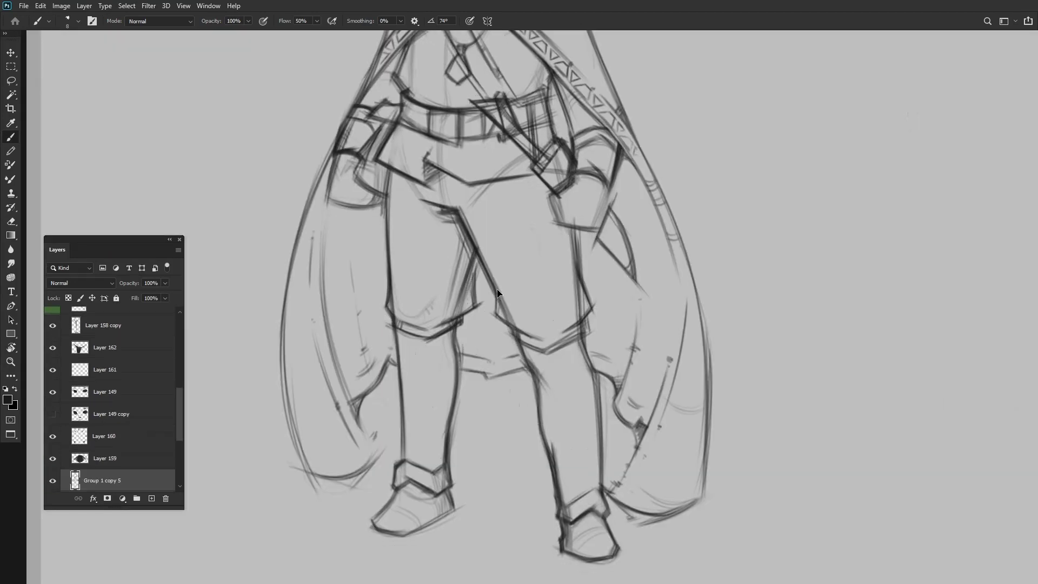
scroll(541, 303, down, 5)
key(r)
drag(540, 303, 505, 235)
scroll(506, 235, up, 5)
key(Escape)
scroll(491, 282, down, 5)
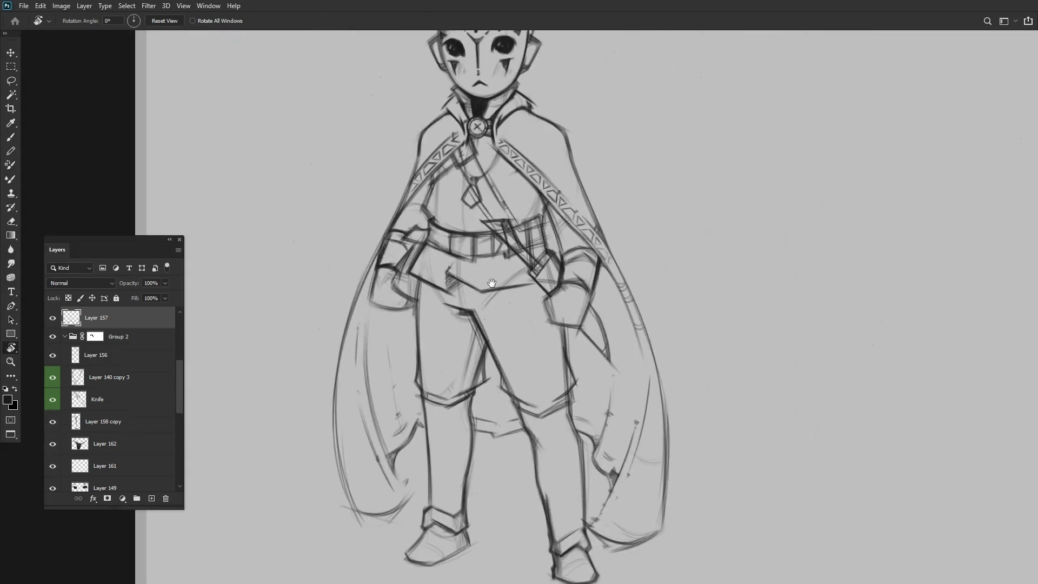
ctrl+click(582, 490)
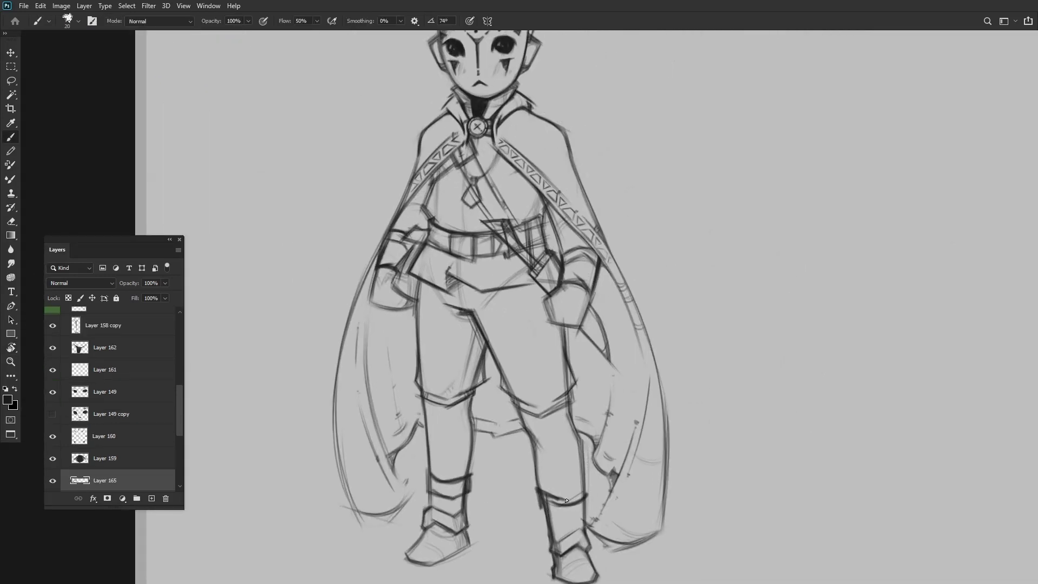
scroll(565, 500, down, 5)
scroll(570, 291, up, 5)
scroll(340, 534, up, 6)
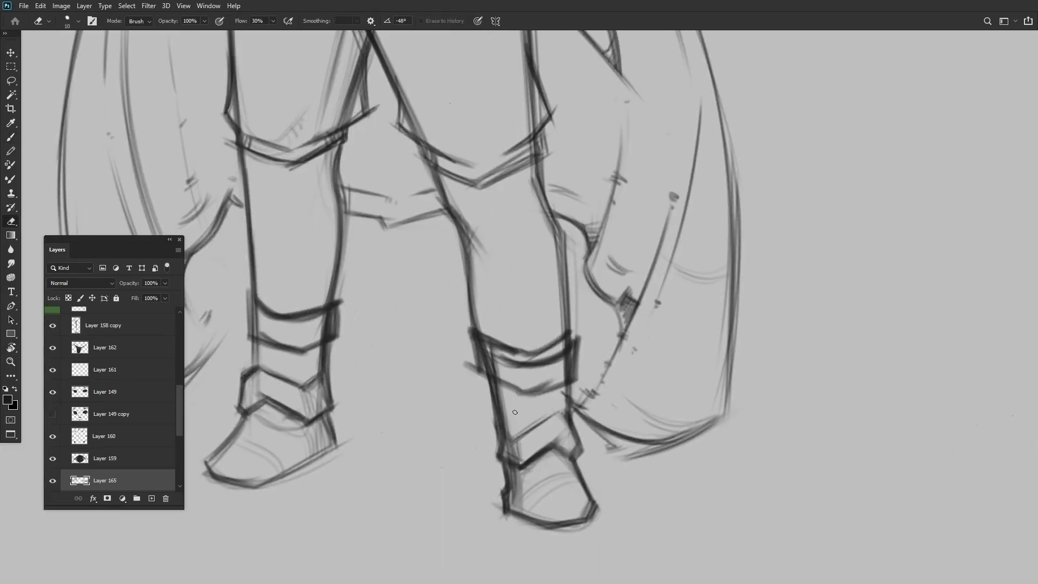
Rework the right boot's wrap bands into angular V-shaped straps with an overlapping fold at the top cuff.
mouse_move(373, 354)
mouse_down()
mouse_move(456, 350)
mouse_move(486, 314)
mouse_up()
scroll(456, 351, down, 2)
scroll(507, 301, up, 3)
key(bracketleft)
scroll(497, 269, down, 3)
key(b)
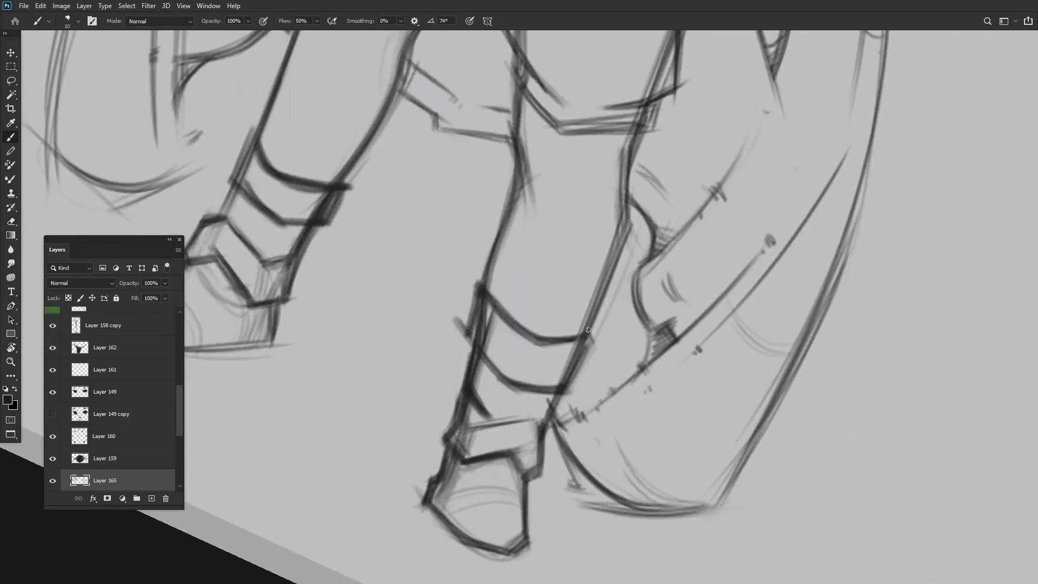
drag(497, 269, 464, 294)
scroll(430, 285, up, 4)
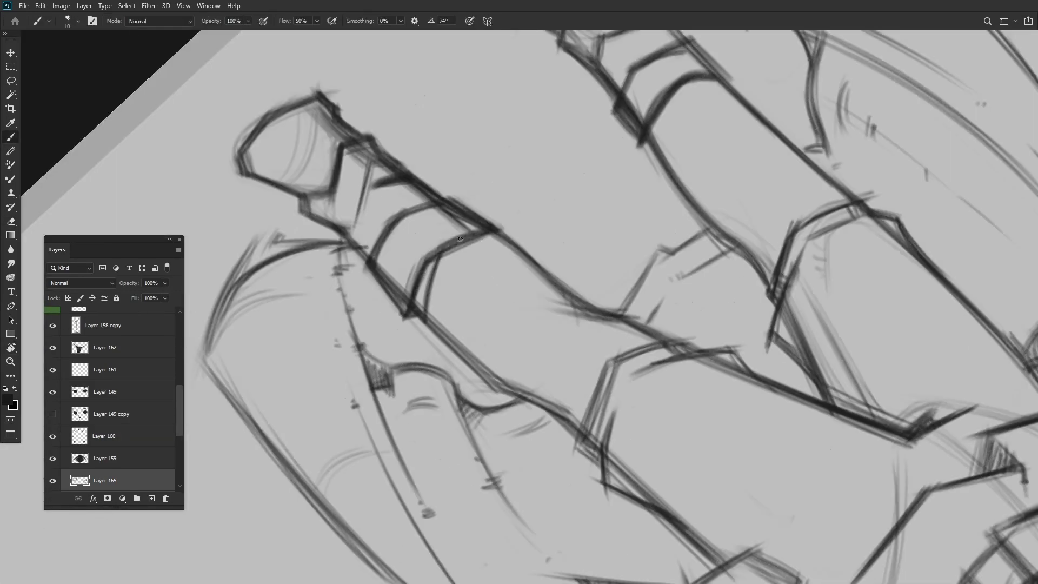
drag(460, 240, 478, 305)
scroll(450, 372, down, 3)
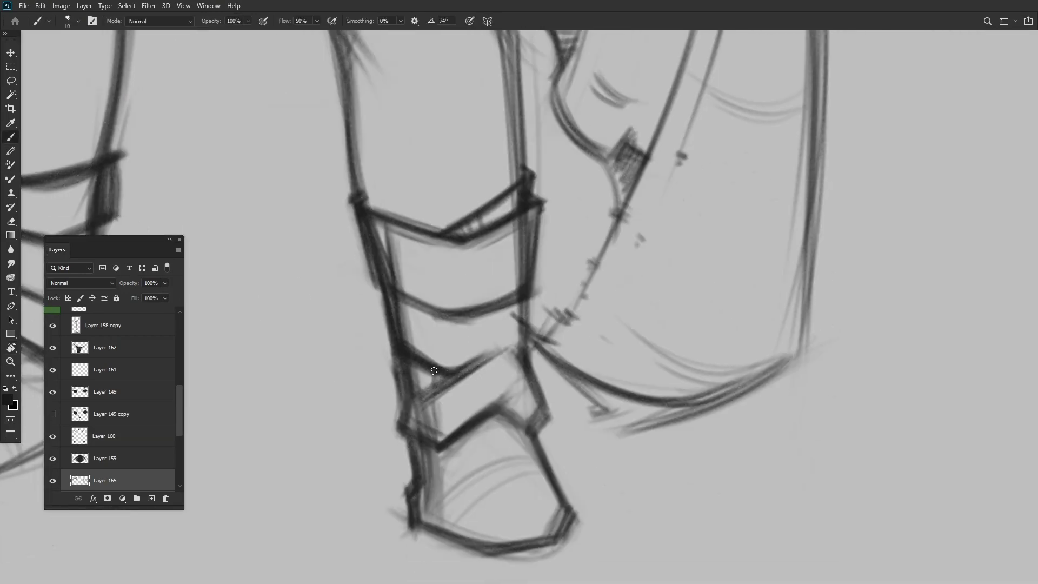
scroll(434, 371, down, 5)
scroll(434, 371, up, 5)
Add matching overlapping V-shaped straps to the left boot on Layer 165.
key(r)
mouse_move(434, 371)
mouse_down()
mouse_move(486, 303)
mouse_move(475, 295)
mouse_move(502, 292)
mouse_up()
scroll(512, 292, up, 2)
key(e)
key(b)
scroll(512, 293, down, 5)
key(r)
scroll(471, 292, up, 5)
scroll(470, 293, down, 5)
key(r)
scroll(502, 291, up, 5)
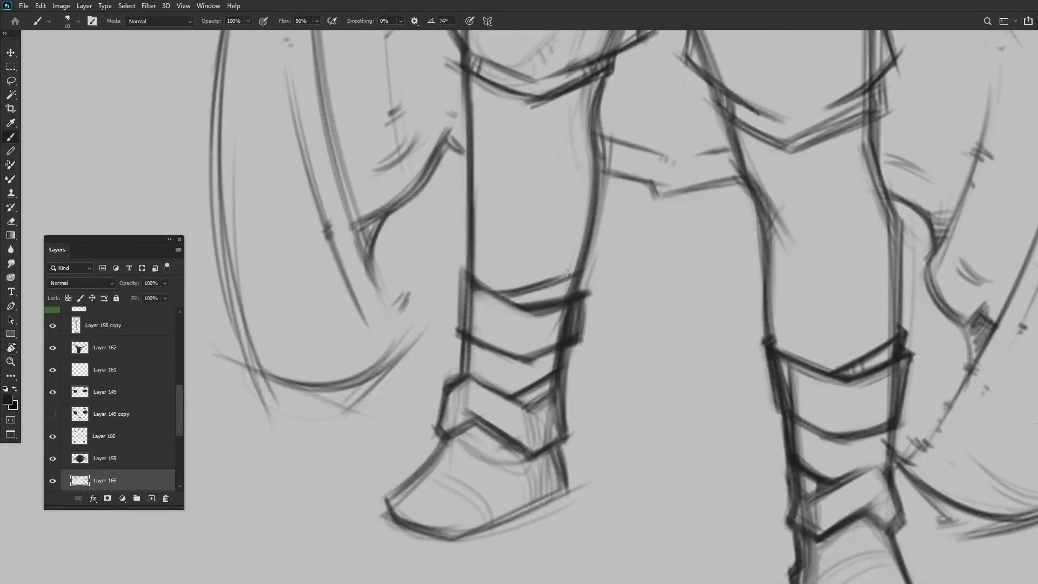
scroll(568, 271, down, 3)
key(r)
scroll(568, 272, up, 3)
mouse_move(567, 272)
mouse_down()
mouse_move(429, 301)
mouse_move(487, 290)
mouse_move(468, 227)
mouse_up()
scroll(468, 227, down, 5)
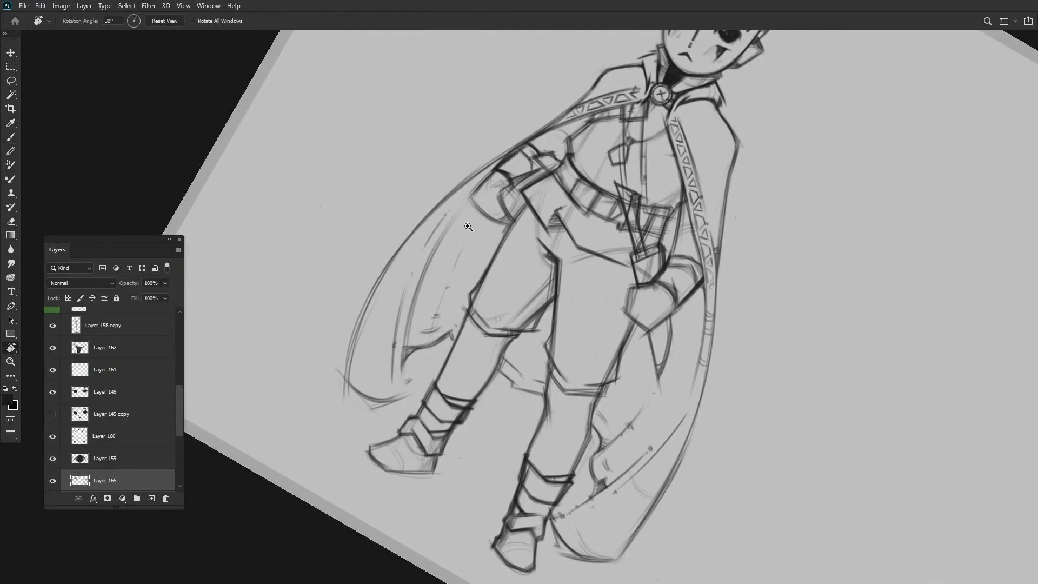
Create Layer 166, mark a piercing dot on the right earlobe and sketch small hanging earrings below both ears.
scroll(468, 227, down, 3)
key(Escape)
scroll(435, 219, up, 3)
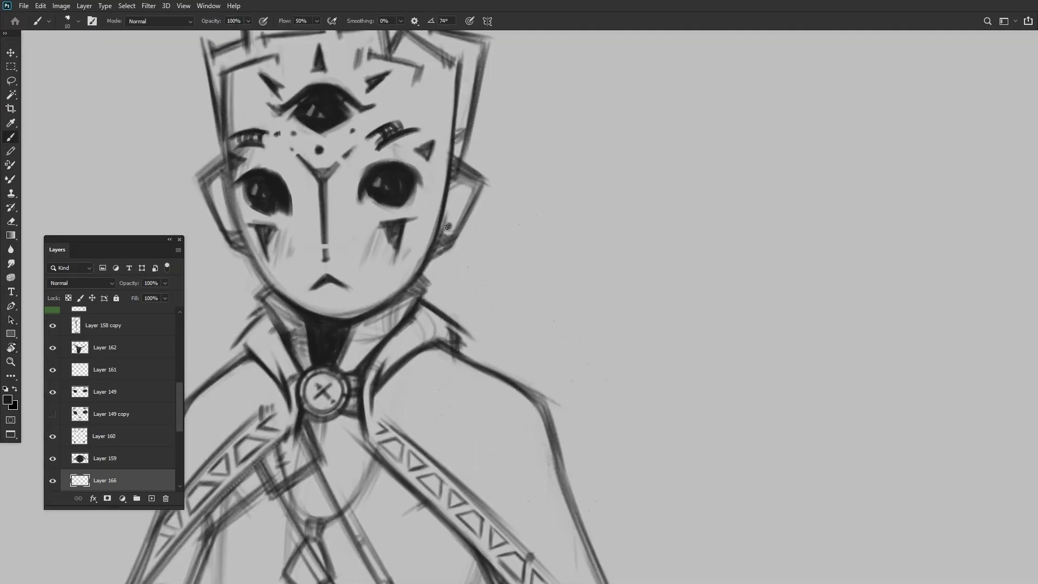
key(b)
scroll(337, 237, up, 1)
scroll(330, 280, down, 3)
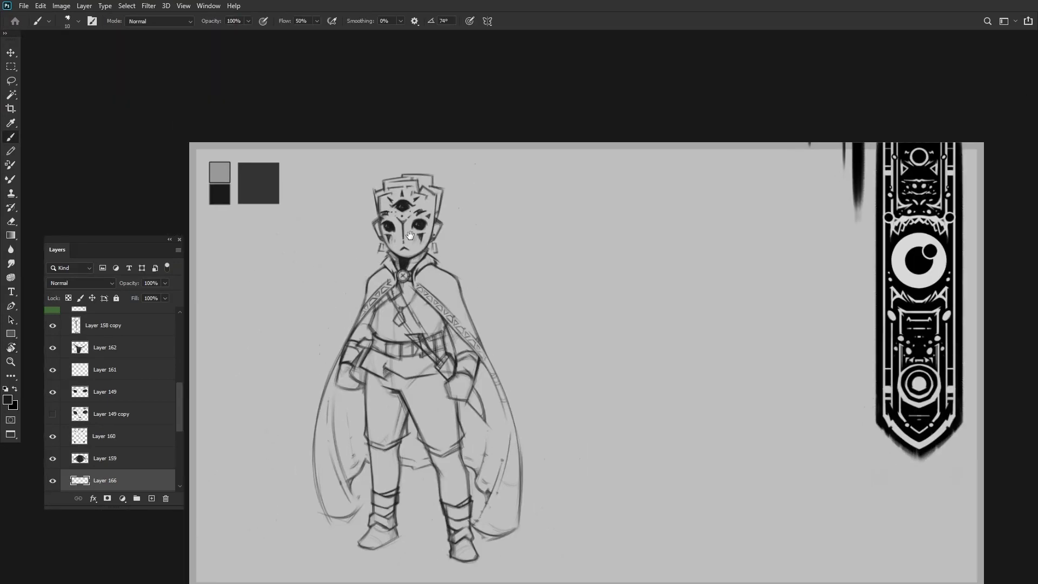
Define the two hanging earrings as trapezoid shapes and tidy their edges with the Eraser.
scroll(292, 232, up, 5)
mouse_move(486, 292)
mouse_down()
mouse_move(505, 301)
mouse_move(470, 301)
mouse_up()
scroll(471, 301, down, 3)
scroll(399, 202, up, 3)
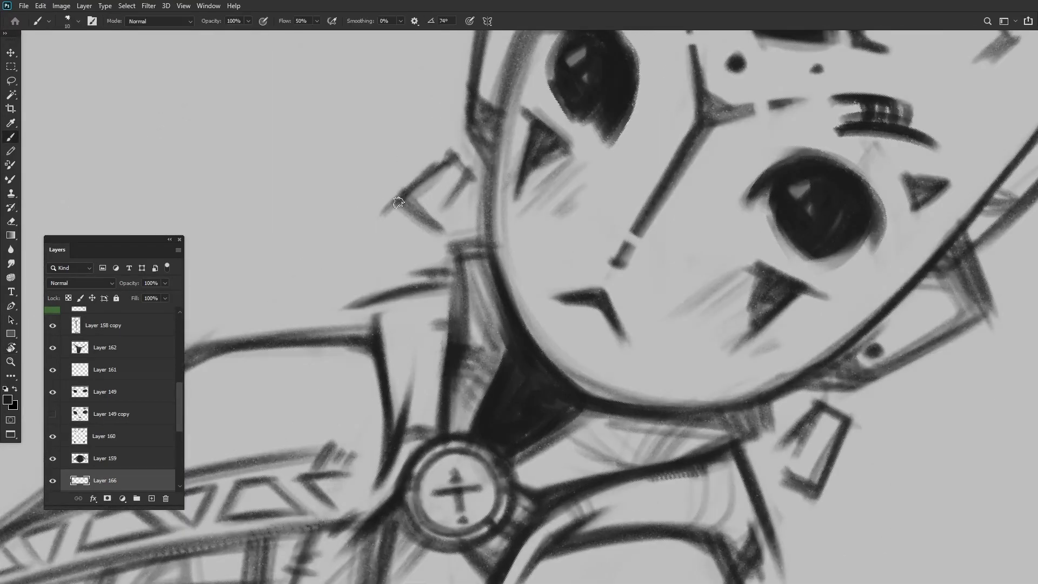
scroll(378, 203, down, 3)
scroll(411, 206, up, 3)
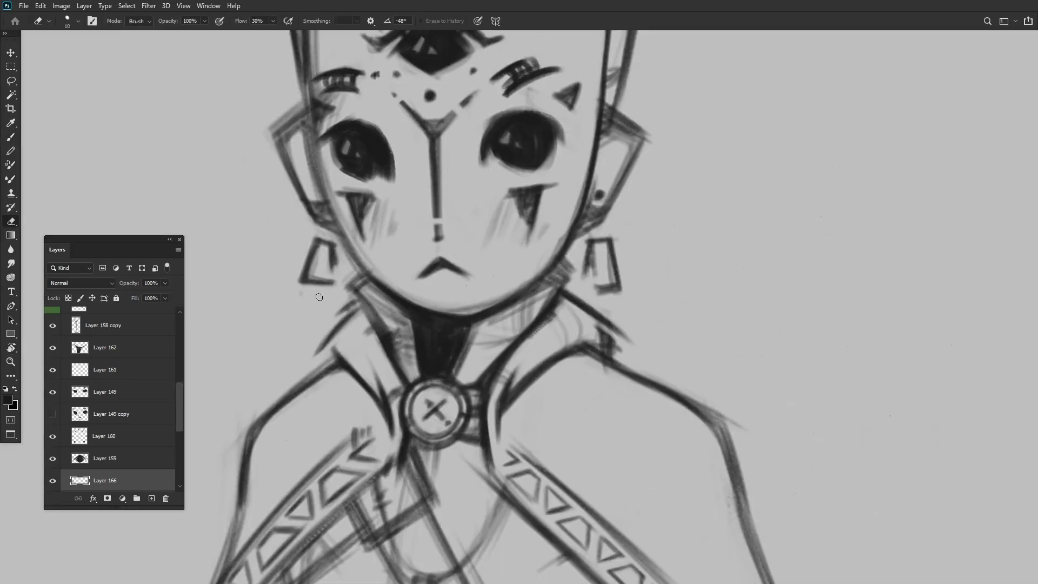
key(e)
scroll(458, 208, up, 2)
scroll(459, 208, down, 2)
scroll(653, 273, down, 2)
Try adding hatching and spiky strokes to the cloak's right shoulder on a new Layer 167, and discard them.
key(r)
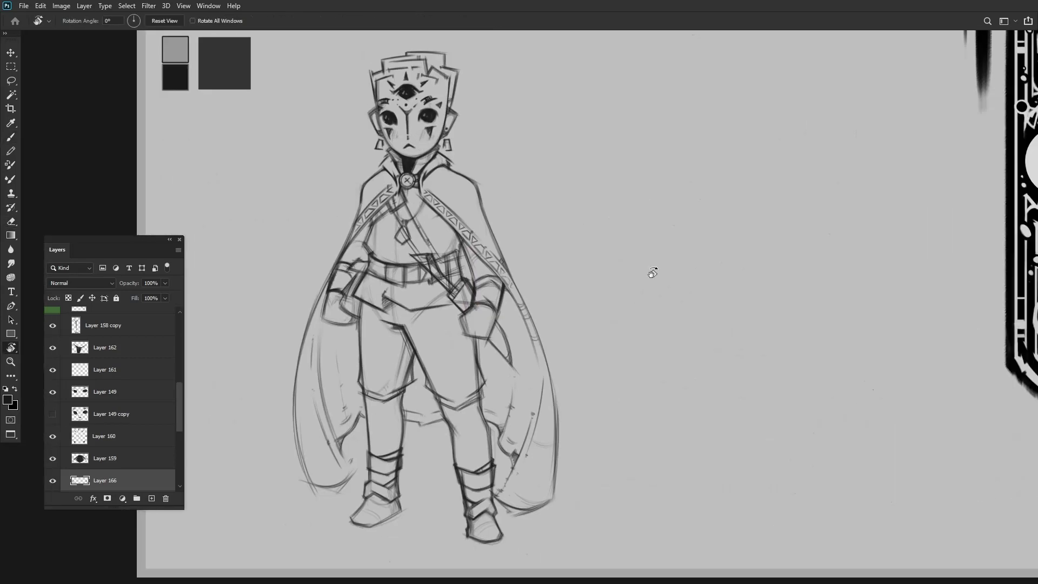
scroll(475, 187, up, 3)
key(b)
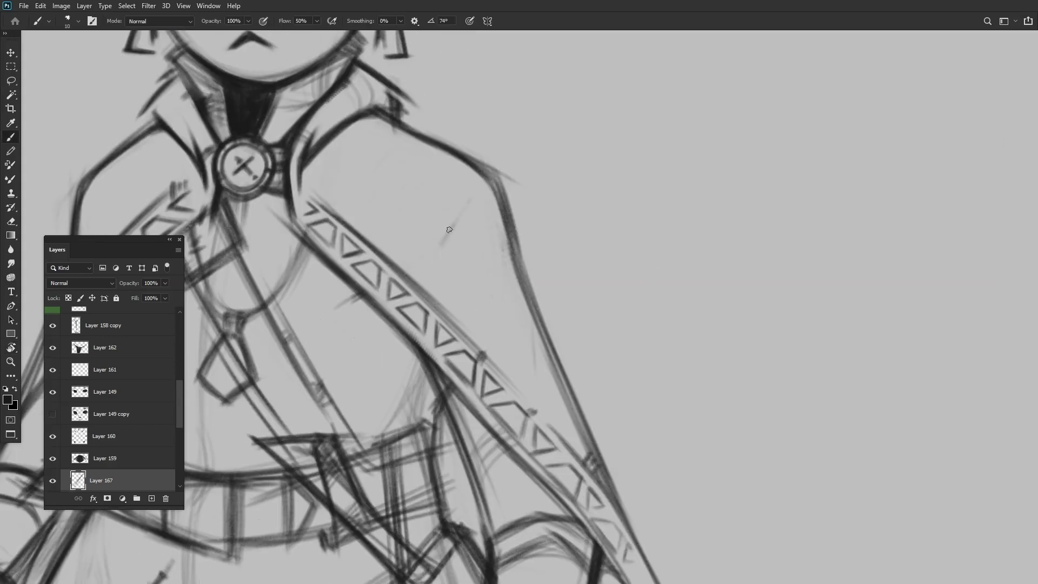
key(ctrl+shift+alt+n)
scroll(399, 273, down, 1)
scroll(568, 243, up, 2)
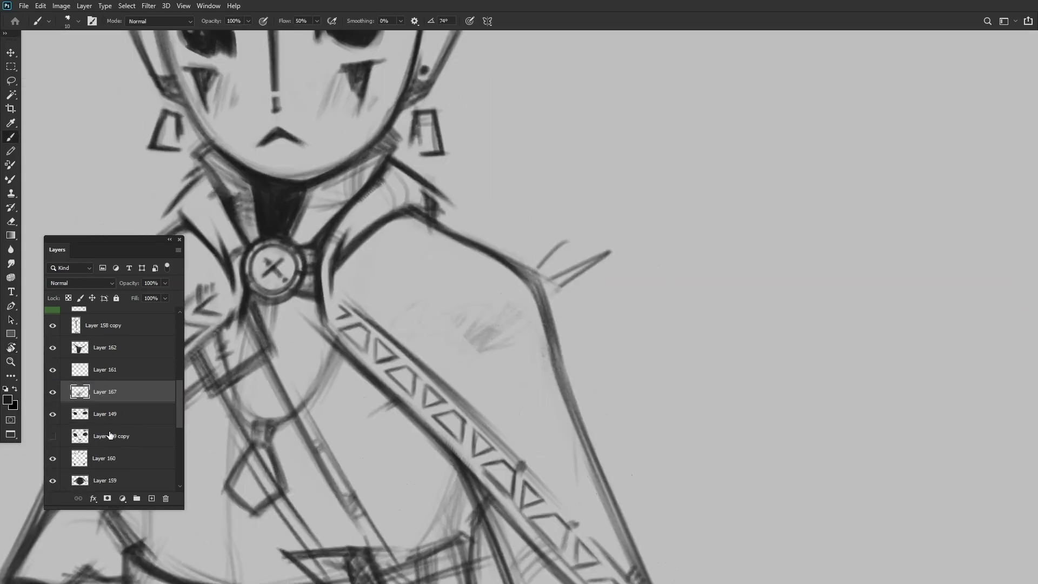
click(115, 347)
click(115, 325)
click(115, 391)
scroll(507, 243, down, 6)
scroll(181, 360, up, 3)
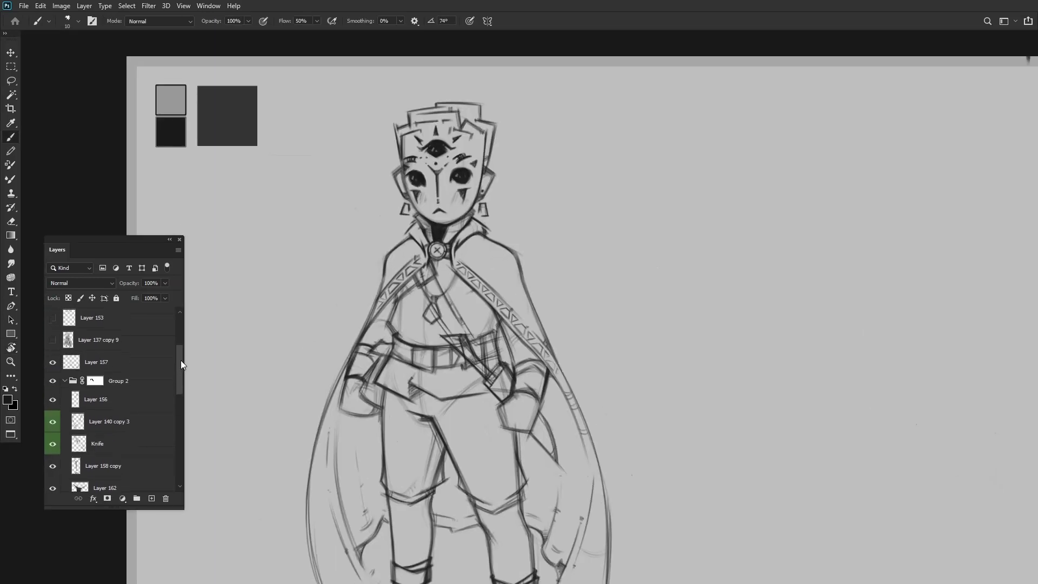
Try a small angular mark on the cloak's right shoulder on Layer 167, and discard it.
scroll(181, 360, down, 1)
scroll(519, 277, up, 4)
scroll(509, 260, down, 4)
key(e)
scroll(499, 259, up, 4)
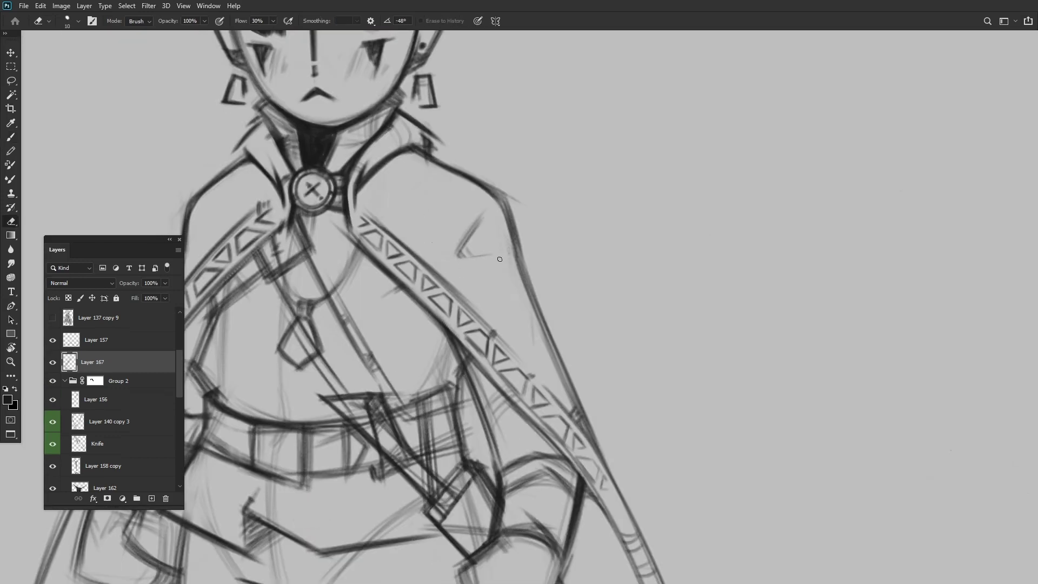
key(b)
scroll(500, 259, down, 5)
key(Delete)
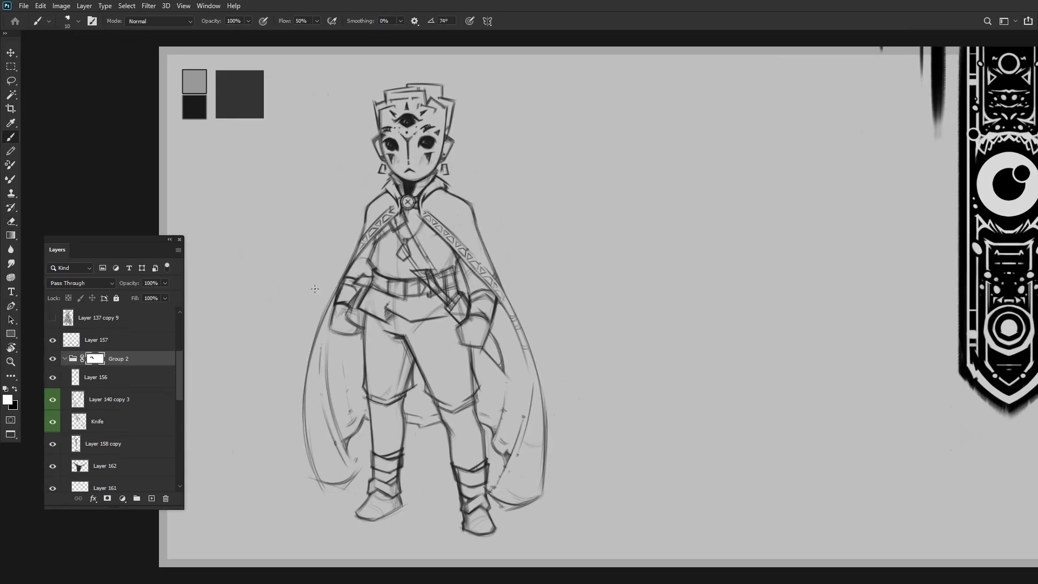
key(ctrl+z)
Try a long seam line down the right trouser leg on a new Layer 167, and discard it.
scroll(428, 359, up, 8)
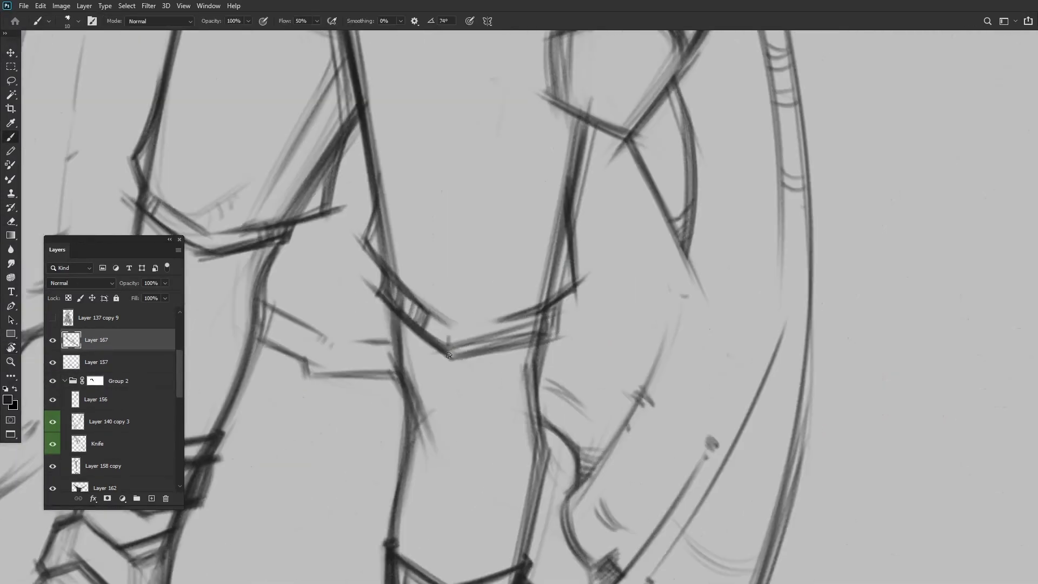
scroll(532, 332, down, 5)
scroll(482, 266, down, 2)
scroll(481, 266, up, 3)
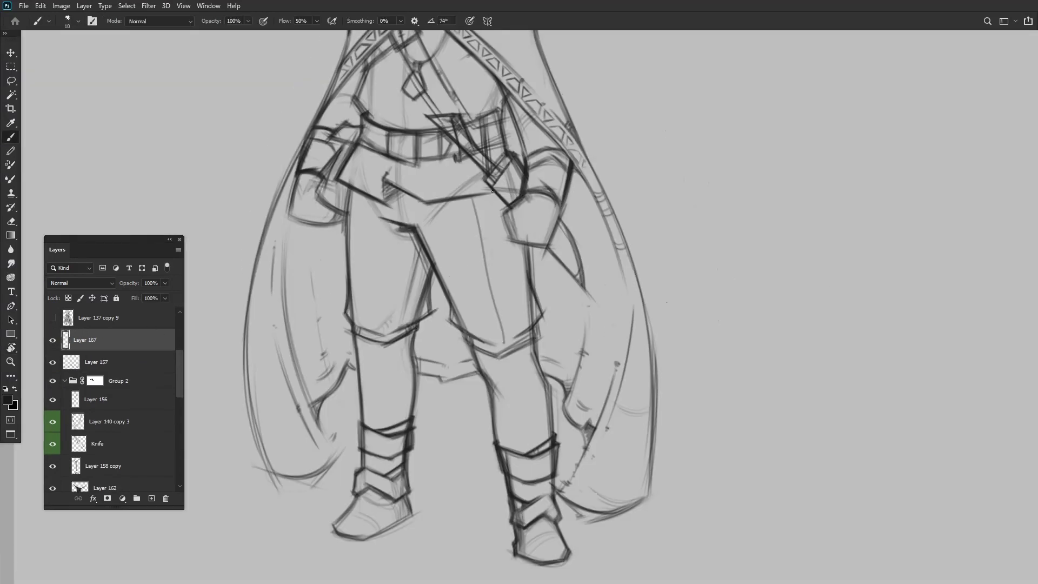
scroll(482, 266, down, 2)
scroll(481, 267, up, 1)
scroll(523, 241, down, 2)
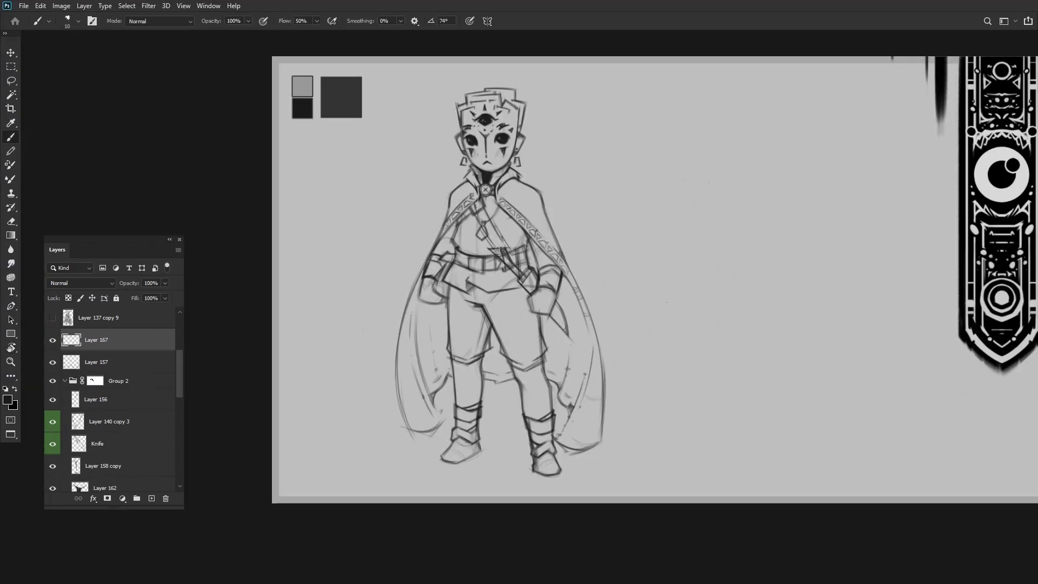
scroll(489, 314, up, 2)
scroll(515, 405, down, 3)
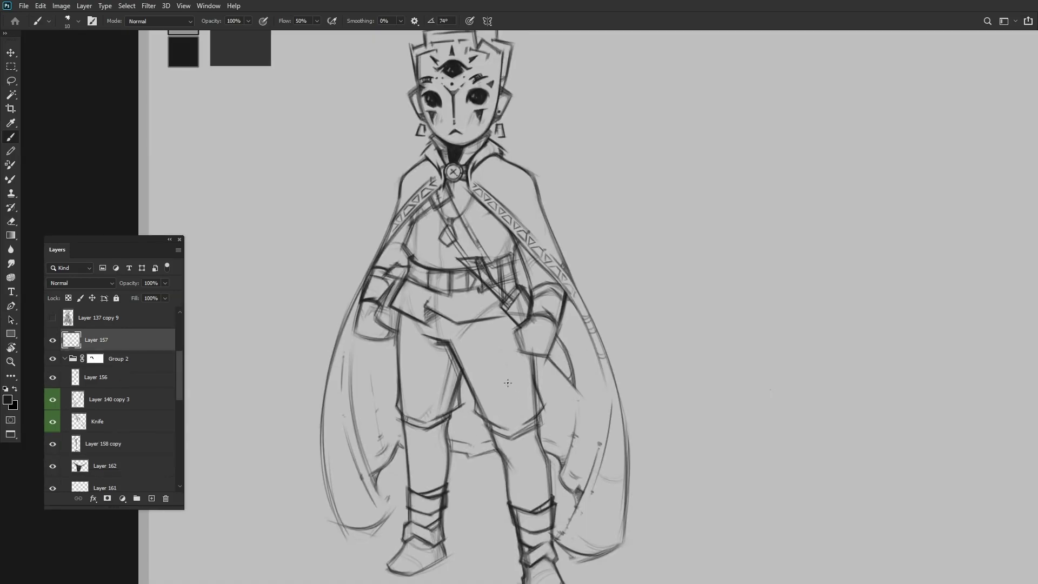
Rotate the canvas and sketch an inner trim line parallel to the tunic's pointed hem on a new Layer 167.
scroll(515, 406, up, 1)
key(r)
drag(562, 390, 518, 340)
scroll(518, 340, up, 3)
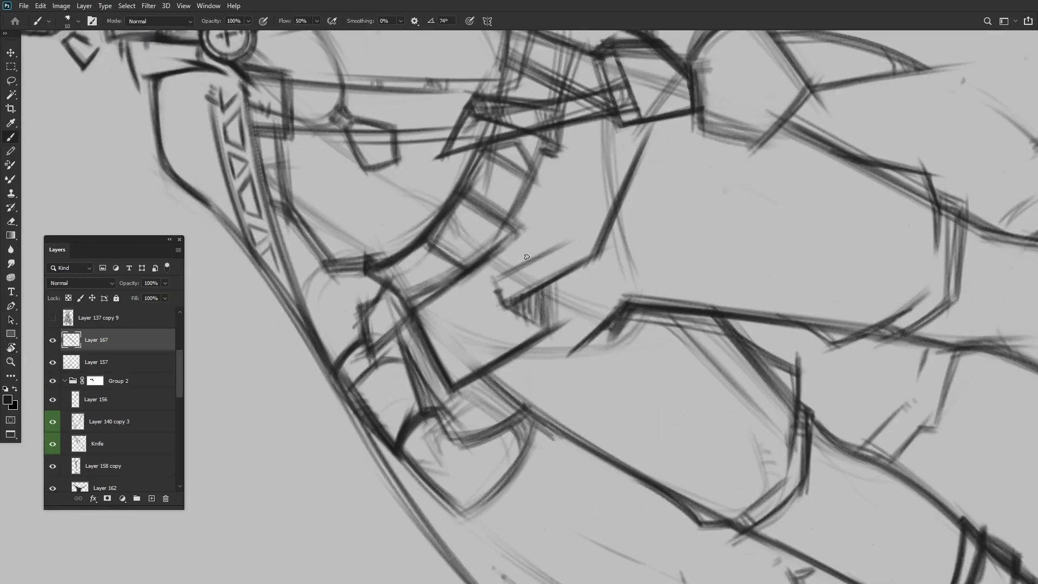
scroll(556, 229, down, 3)
key(Escape)
key(b)
scroll(556, 229, up, 6)
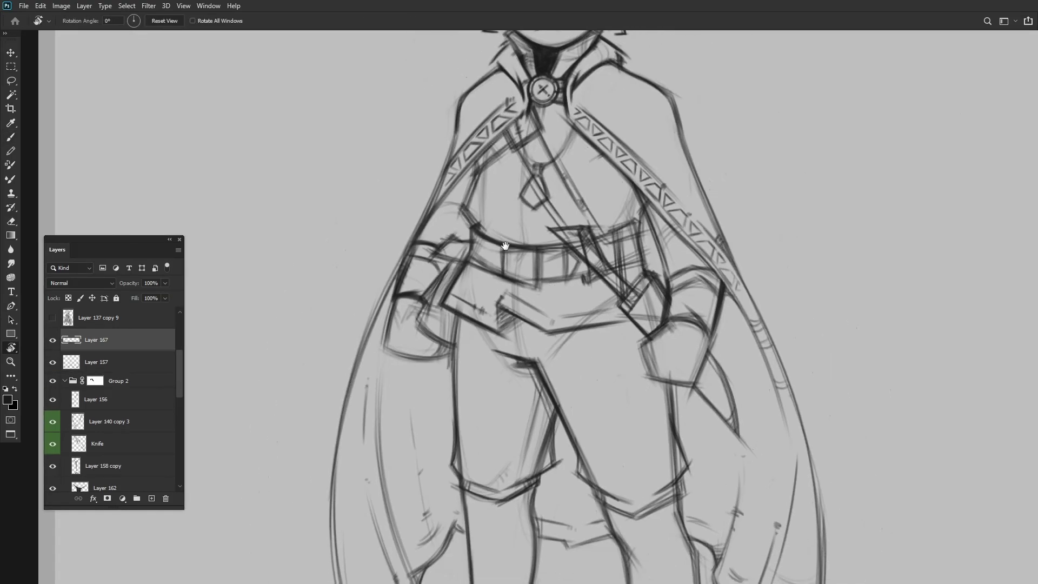
Create Layer 168 and fill the tunic's hem trim with alternating small rectangles and dots on both flaps.
key(ctrl+shift+alt+n)
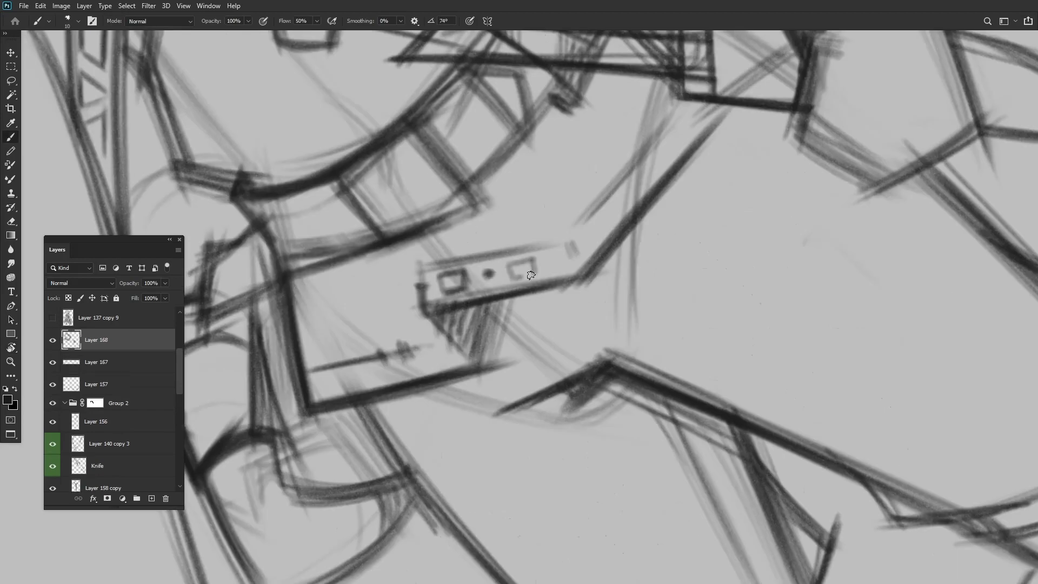
scroll(531, 275, down, 5)
scroll(539, 241, up, 5)
scroll(565, 241, down, 5)
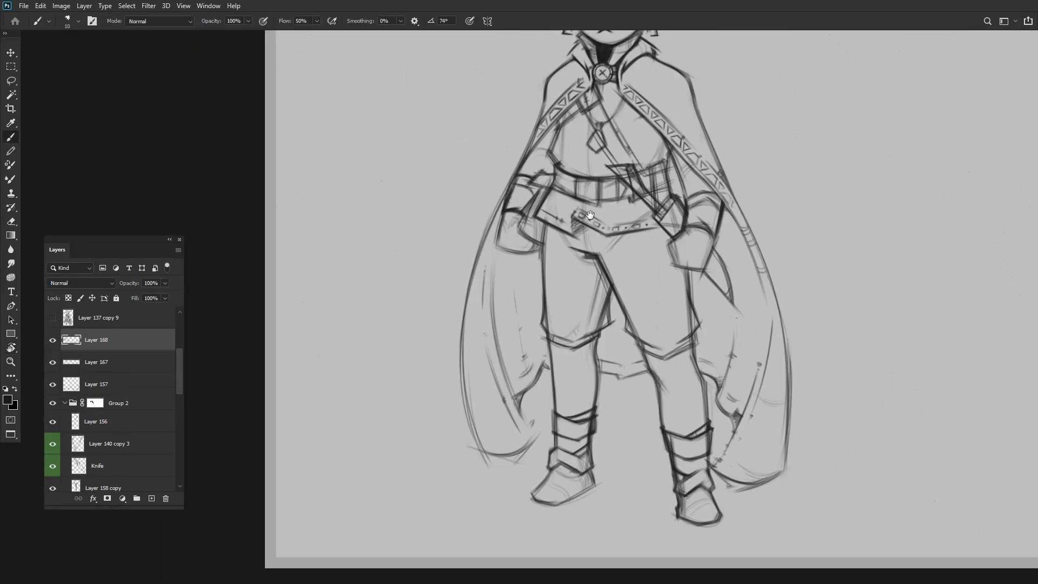
scroll(591, 231, up, 5)
scroll(598, 231, up, 1)
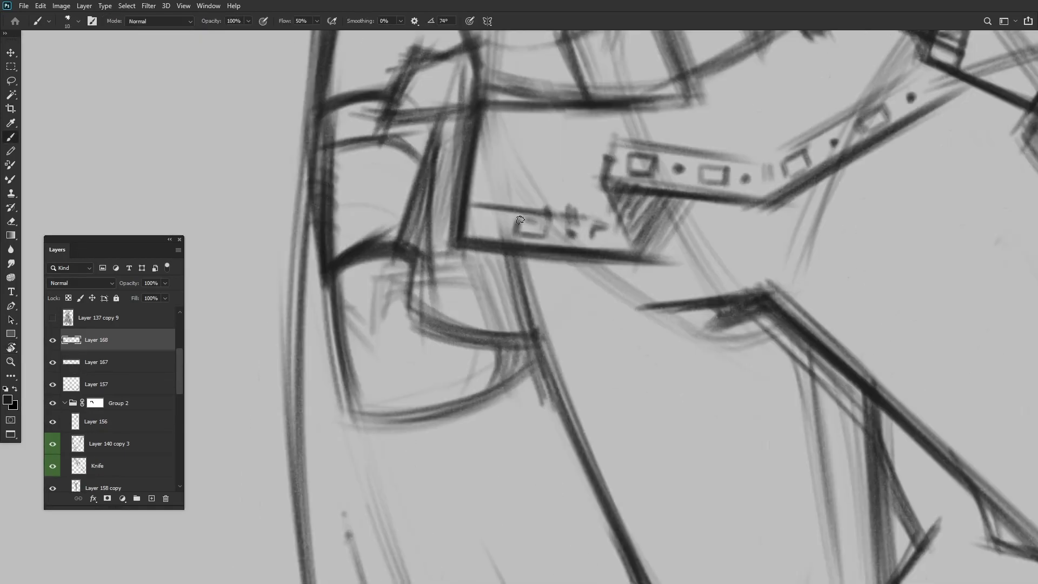
scroll(470, 229, down, 5)
scroll(486, 232, up, 5)
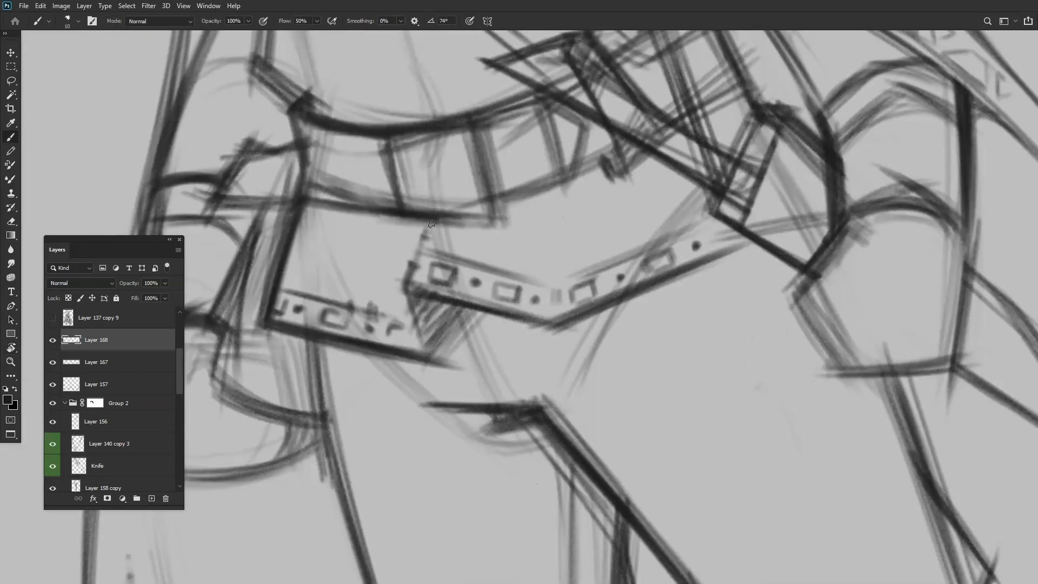
scroll(508, 240, down, 7)
scroll(509, 240, up, 3)
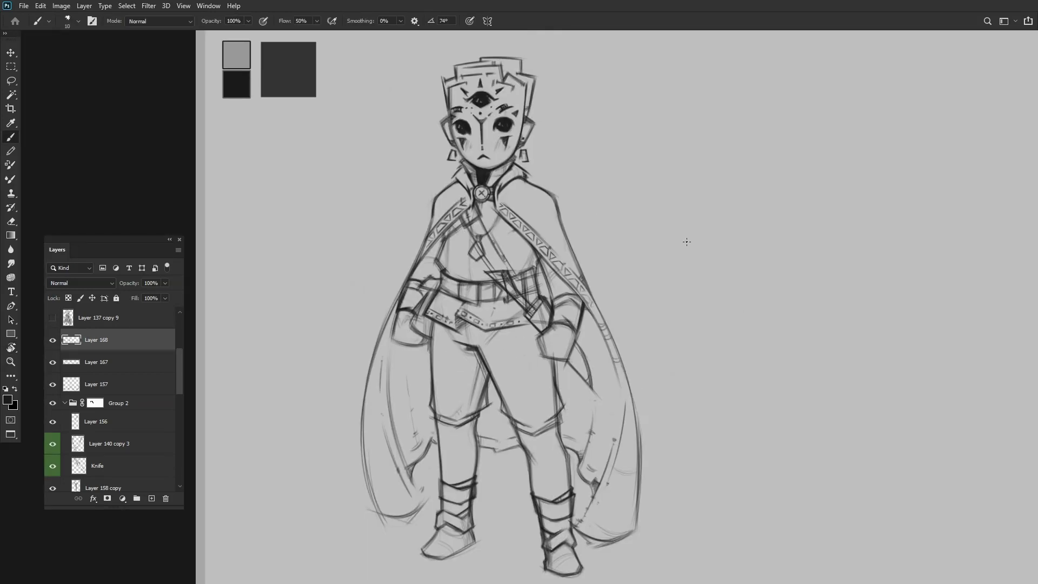
Create Layer 169, try a spiral and stacked triangles as decoration on the right thigh, and discard them.
key(ctrl+shift+alt+n)
scroll(541, 430, up, 3)
scroll(511, 338, down, 1)
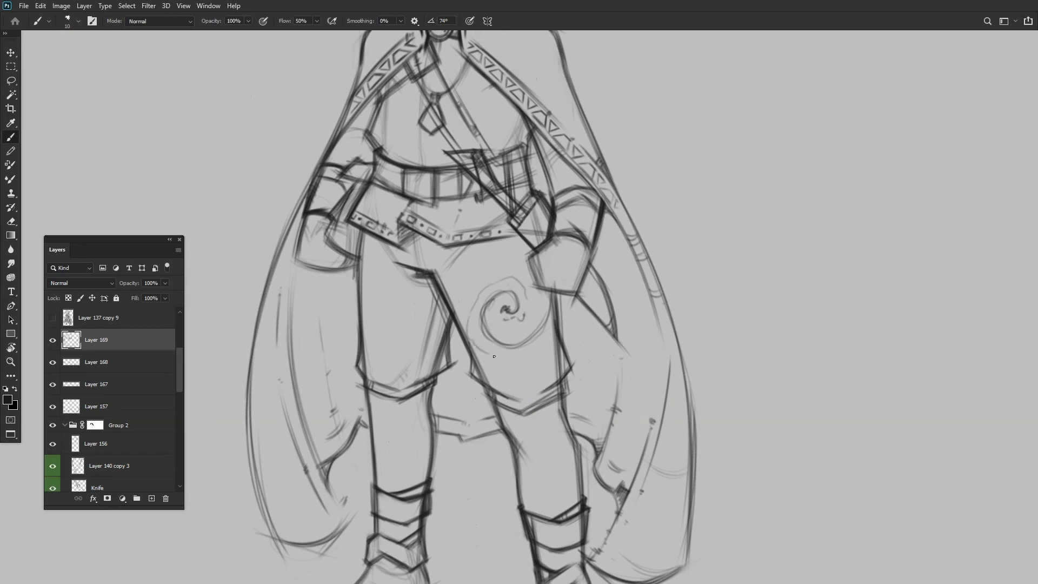
scroll(550, 319, down, 1)
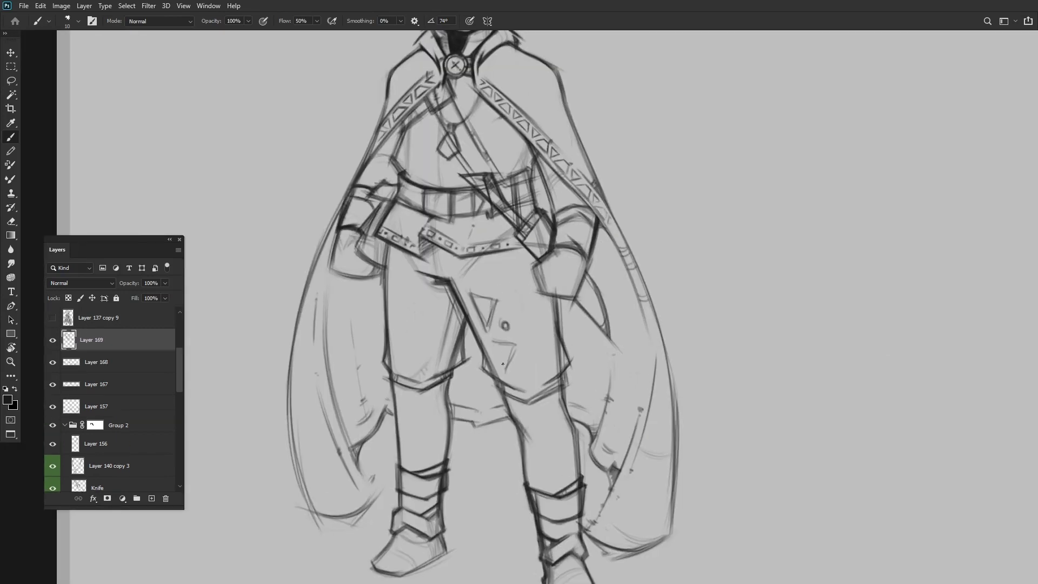
scroll(502, 364, down, 3)
scroll(507, 324, up, 3)
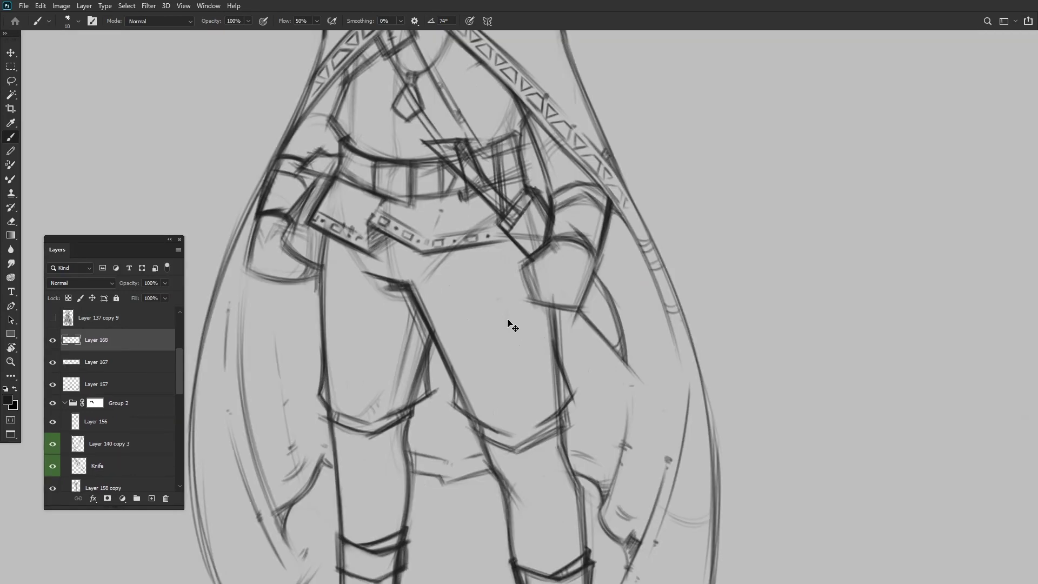
Try a curved hanging shape beside the left thigh on a new Layer 169, and delete it.
scroll(498, 269, down, 5)
scroll(498, 269, up, 4)
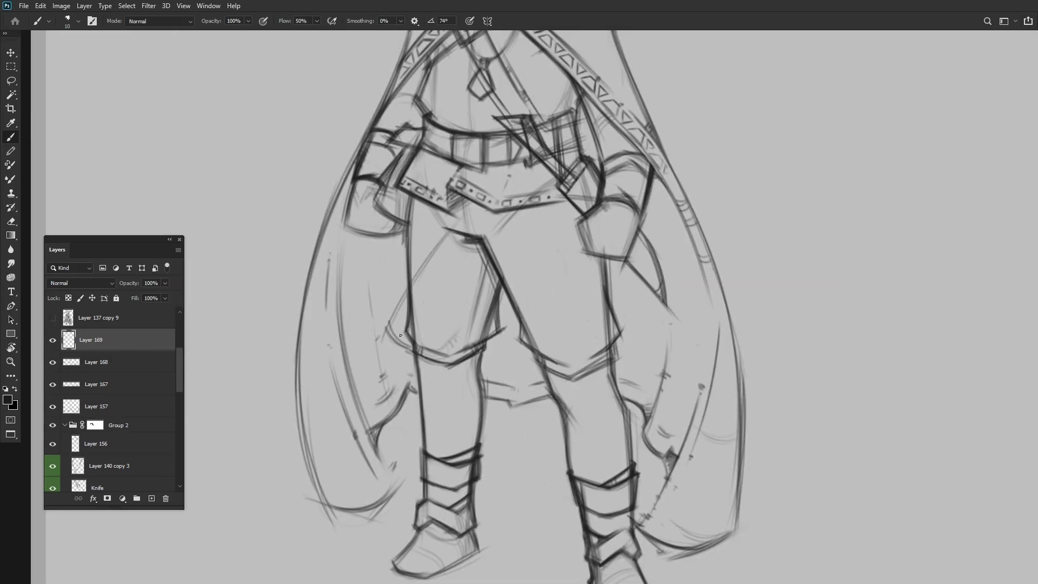
scroll(400, 335, down, 4)
scroll(405, 398, up, 3)
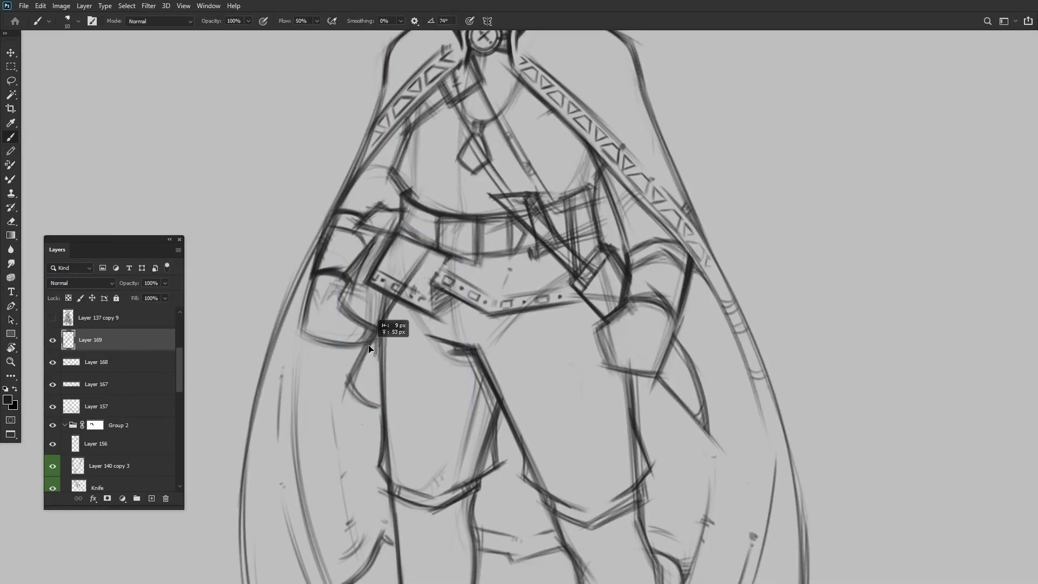
scroll(369, 349, down, 4)
key(Delete)
Collect the character's sketch layers into Group 3 and compare them with the older Group 1 copy sketch.
key(u)
key(F5)
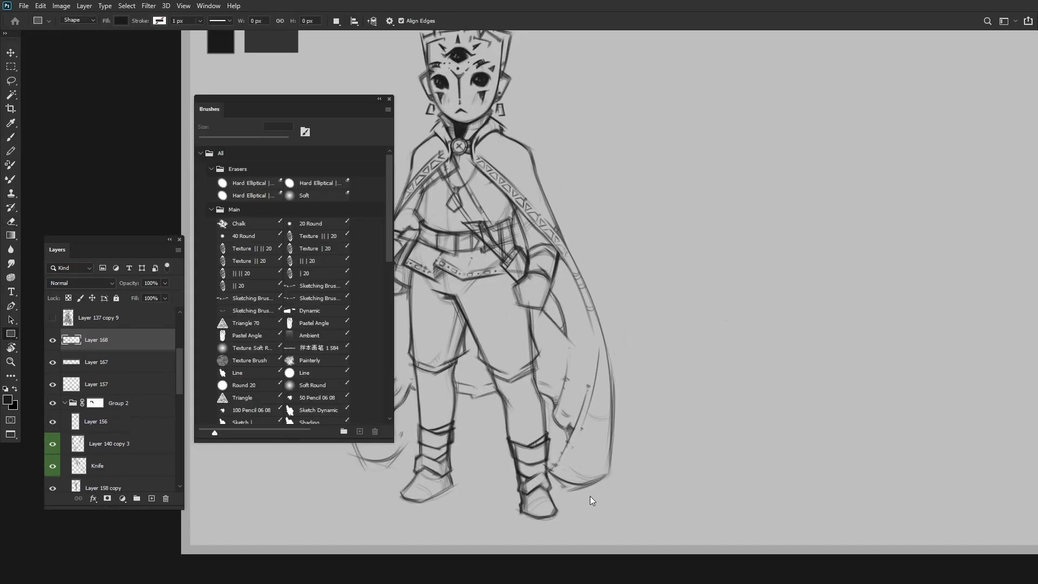
scroll(589, 495, up, 2)
scroll(589, 495, left, 2)
key(m)
scroll(180, 330, up, 5)
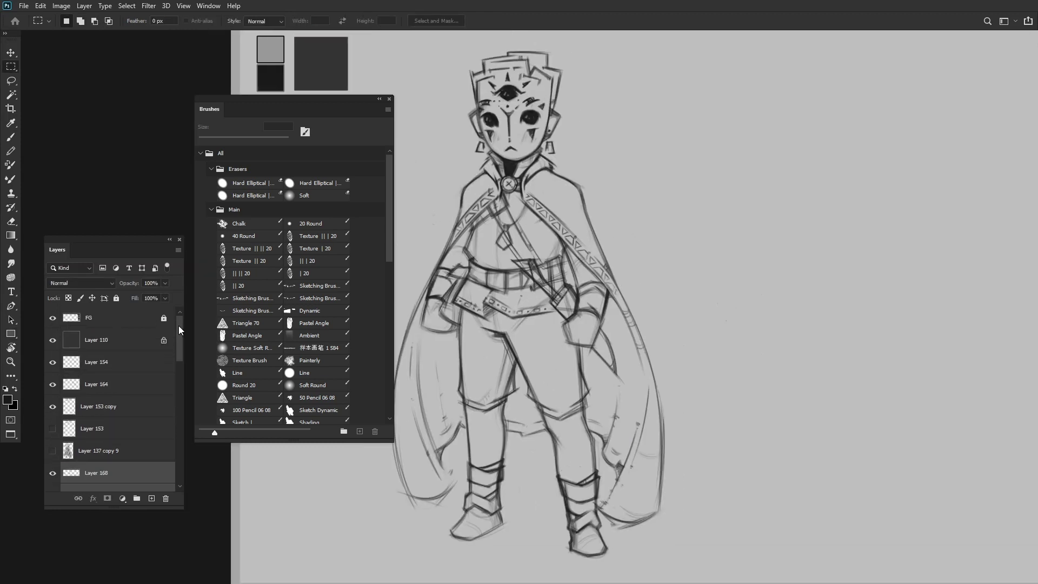
scroll(180, 330, down, 2)
key(ctrl+e)
click(52, 375)
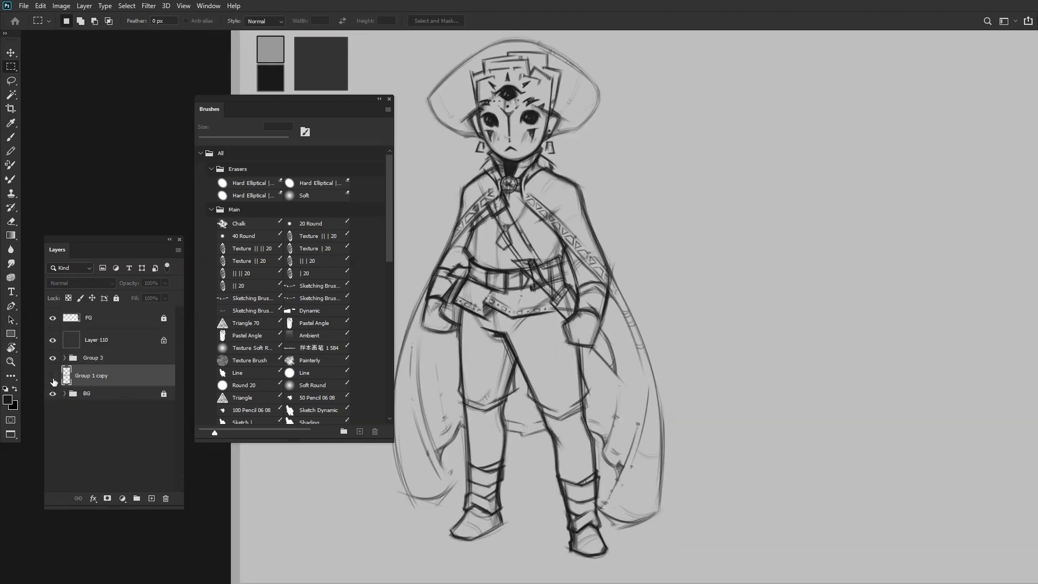
Duplicate Group 3 and place the copied character in the empty space between the original and the ornamental banner.
click(92, 357)
key(ctrl+j)
key(ctrl+minus)
key(ctrl+t)
drag(503, 330, 749, 333)
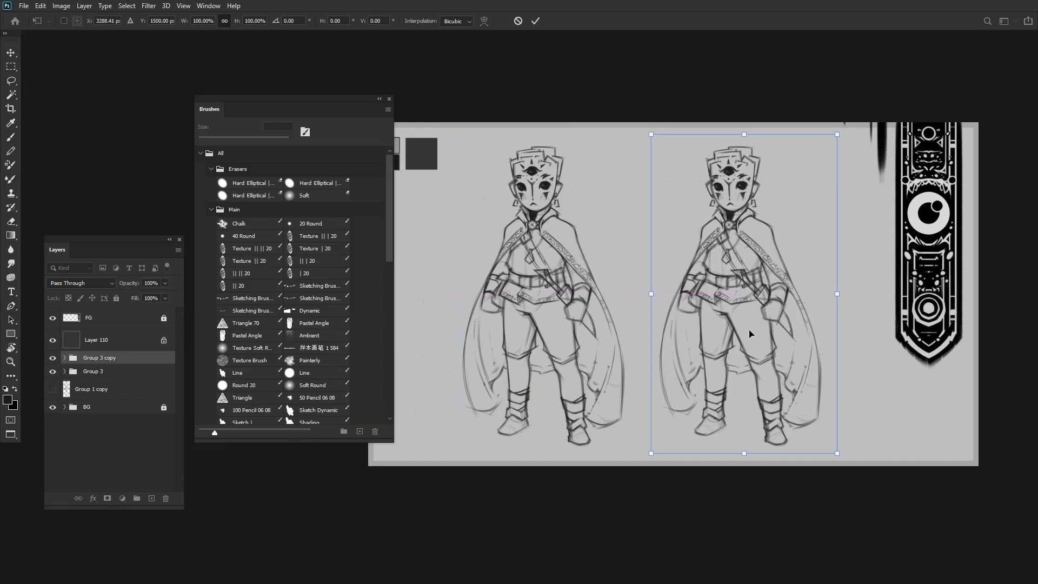
key(Return)
Hide the cloak in Group 3 copy and clear the Group 2 mask to reveal the body underneath.
click(64, 357)
click(53, 420)
click(69, 446)
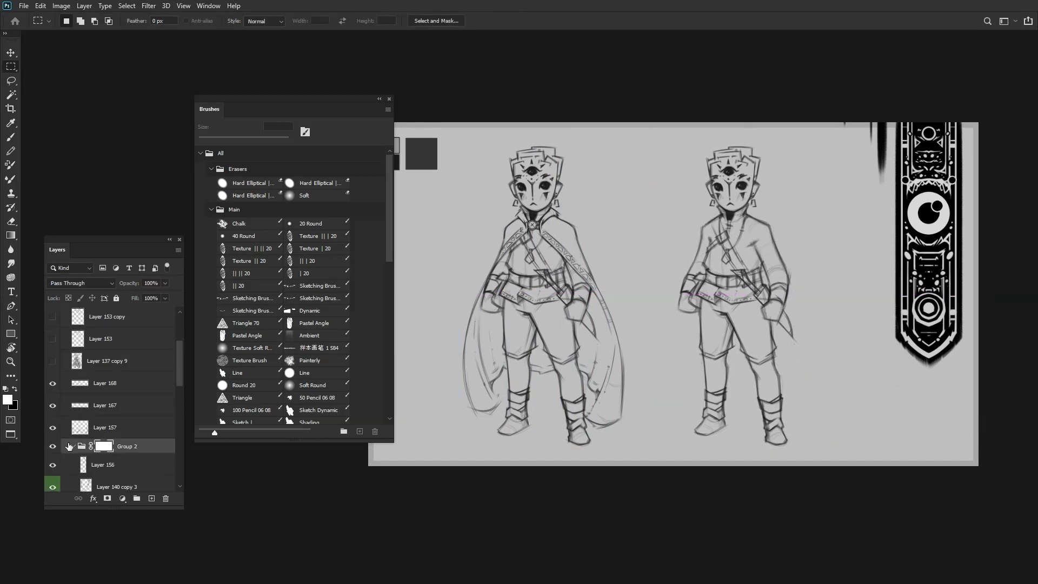
key(F5)
key(ctrl+plus)
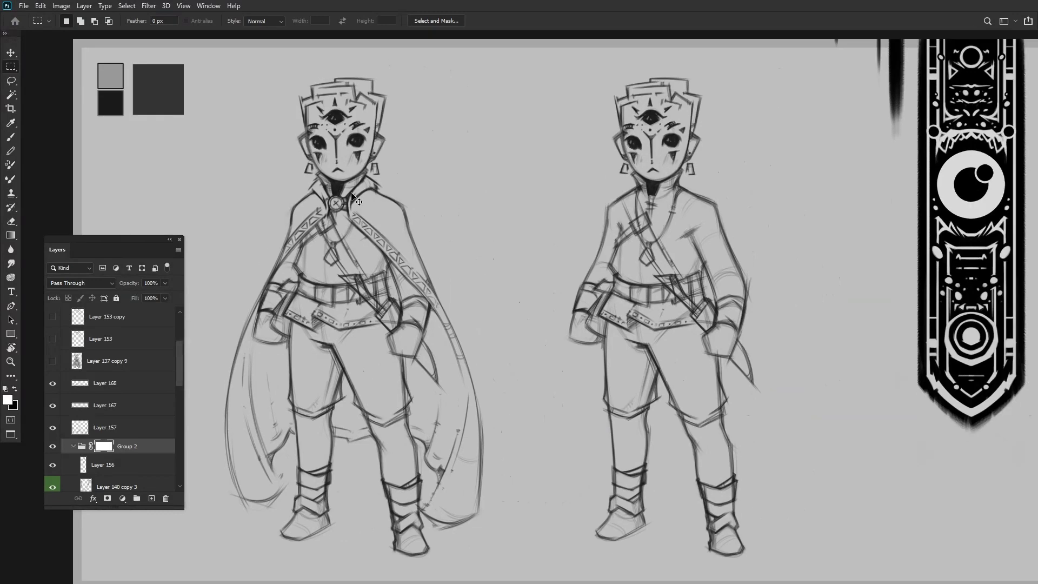
Delete the unused hidden layers Group 1 and Group 1 copy 2 from the copied character.
click(65, 357)
click(76, 370)
key(Delete)
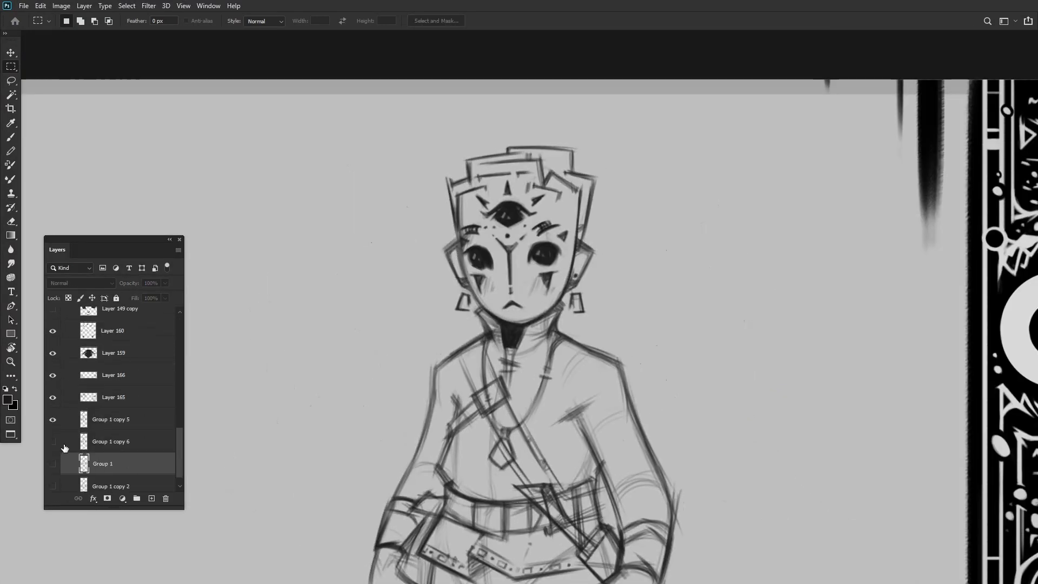
Erase the overlapping inner hair lines above the third eye on Group 1 copy 5 and touch up the remaining outline.
key(e)
key(ctrl+plus)
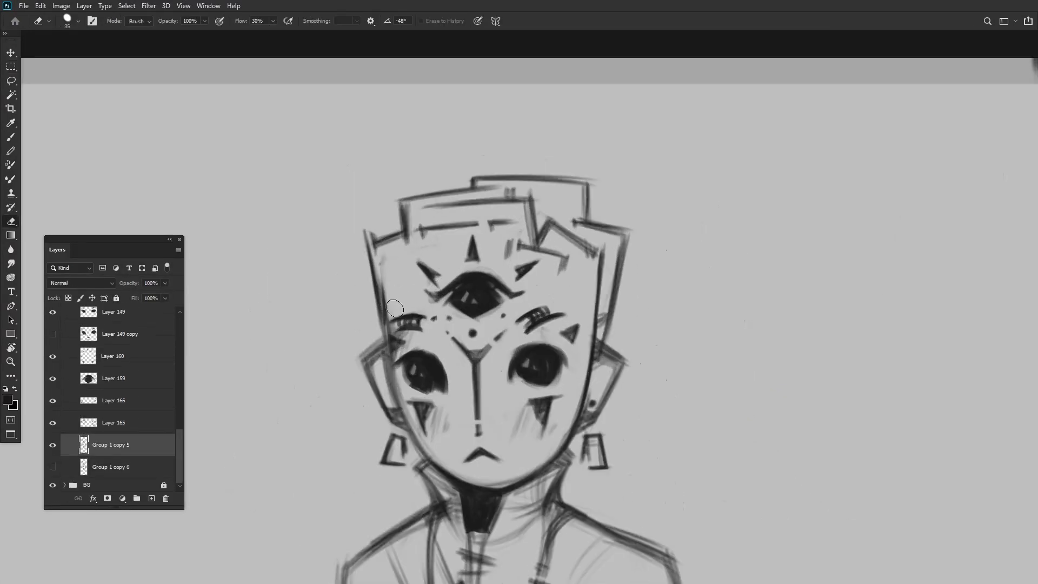
mouse_move(434, 241)
mouse_down()
mouse_move(398, 270)
mouse_move(527, 227)
mouse_move(459, 246)
mouse_move(479, 227)
mouse_up()
key(b)
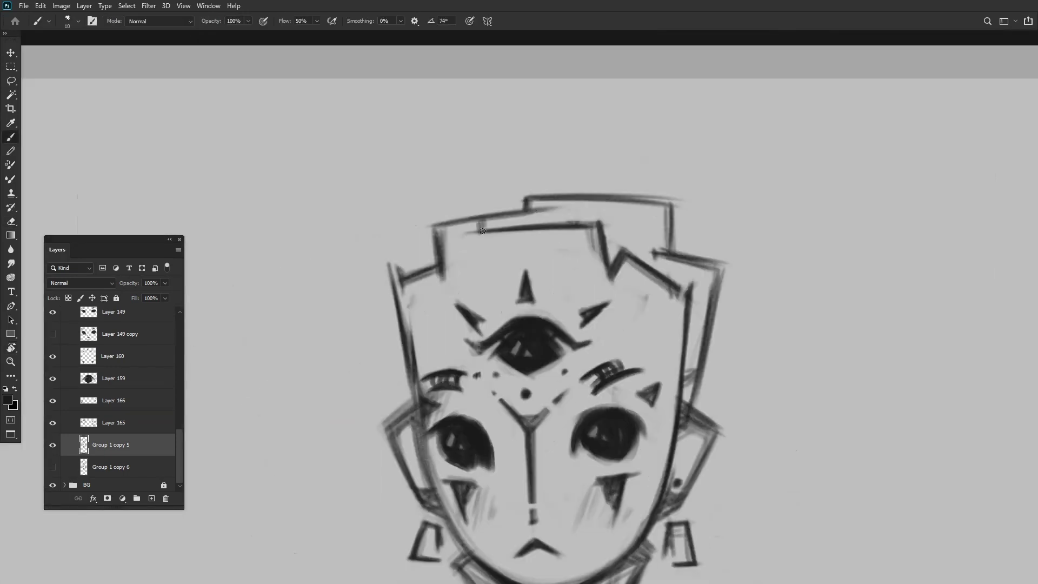
drag(643, 359, 493, 192)
drag(594, 180, 555, 207)
key(e)
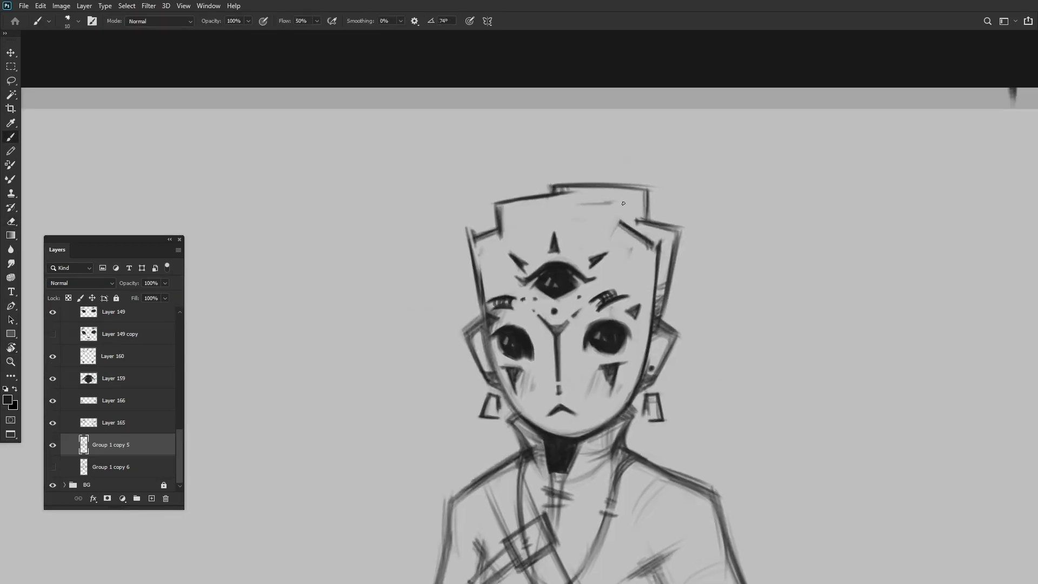
Rework the hair into one flat-topped central block flanked by shorter angular sides, alternating between Eraser and Brush.
mouse_move(603, 234)
mouse_down()
mouse_move(535, 209)
mouse_move(358, 266)
mouse_move(464, 216)
mouse_move(573, 195)
mouse_up()
key(b)
mouse_move(598, 293)
mouse_down()
mouse_move(347, 398)
mouse_move(558, 264)
mouse_move(454, 222)
mouse_move(420, 244)
mouse_move(453, 202)
mouse_up()
key(e)
key(b)
mouse_move(411, 236)
mouse_down()
mouse_move(609, 180)
mouse_move(487, 162)
mouse_move(392, 177)
mouse_move(590, 185)
mouse_move(564, 237)
mouse_up()
key(e)
mouse_move(432, 329)
mouse_down()
mouse_move(433, 232)
mouse_move(419, 217)
mouse_up()
key(b)
key(r)
key(ctrl+0)
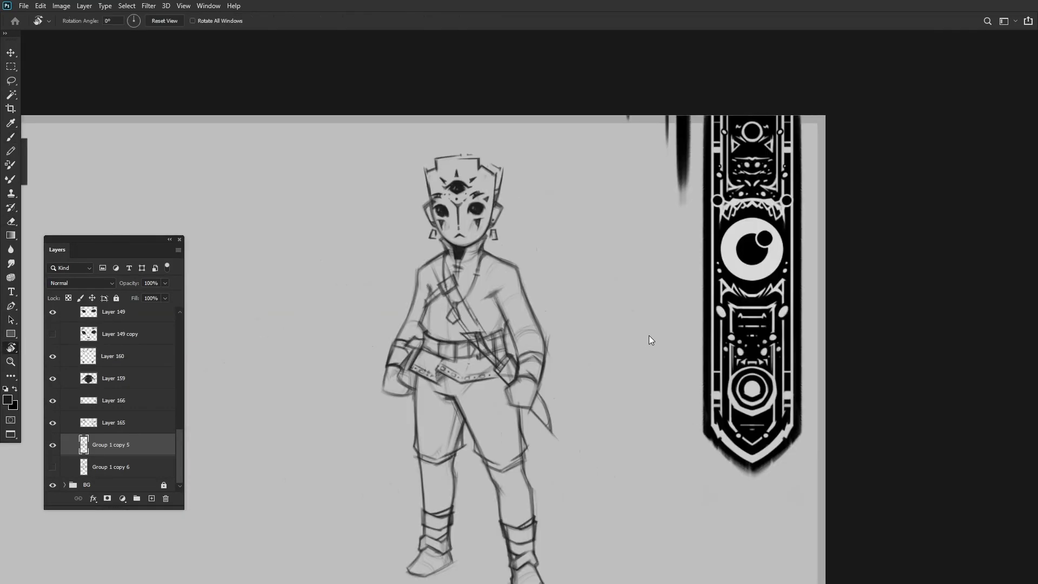
mouse_move(520, 142)
mouse_down()
mouse_move(486, 162)
mouse_move(460, 154)
mouse_move(581, 161)
mouse_move(486, 216)
mouse_up()
key(b)
key(ctrl+0)
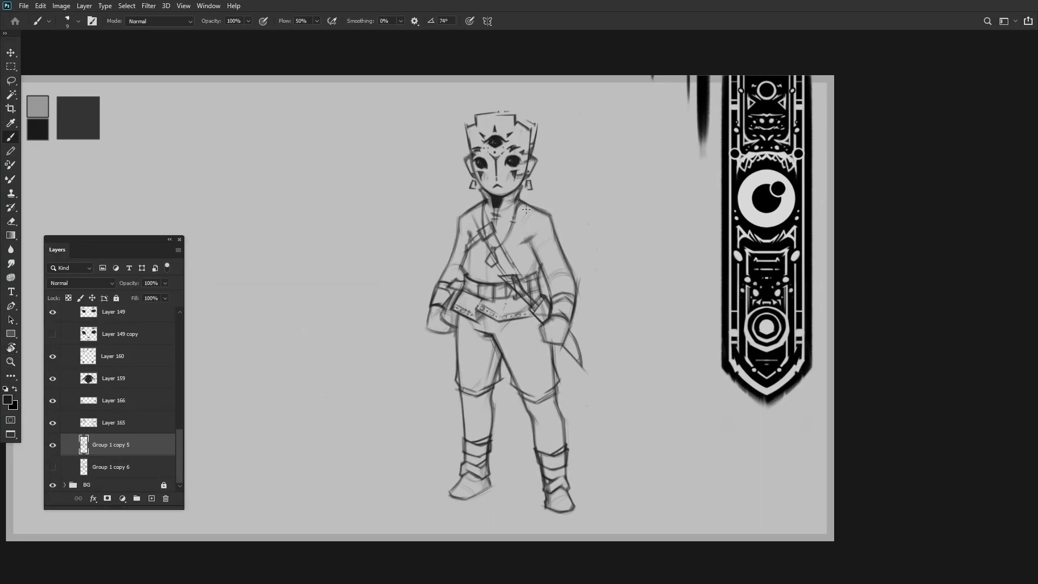
Fade Group 3 copy, create Layer 169 above it, and try a diagonal drape across the chest before discarding it.
scroll(463, 186, up, 5)
key(ctrl+0)
key(ctrl+g)
shift+click(458, 187)
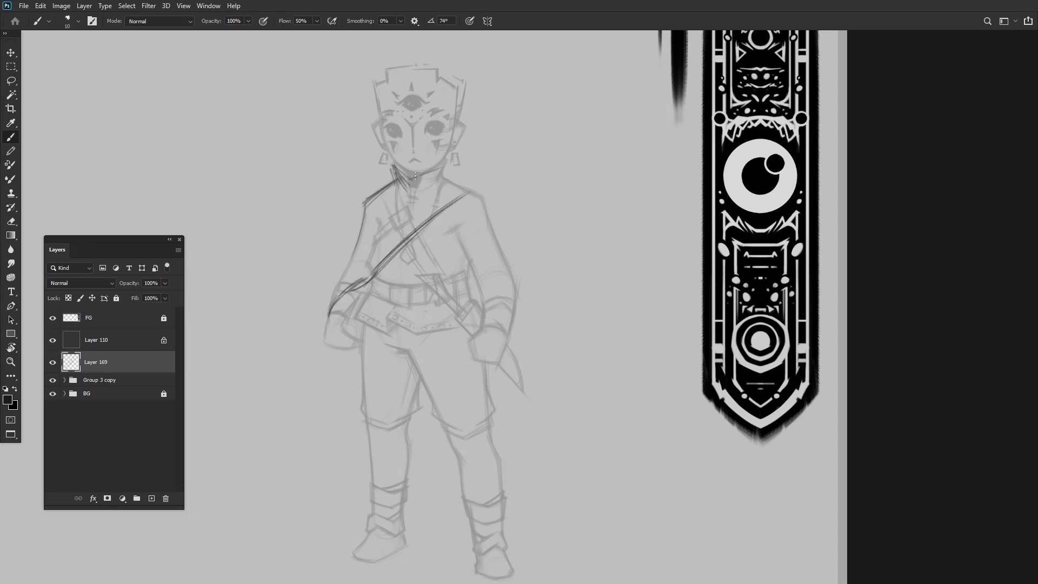
key(ctrl+0)
scroll(378, 324, up, 3)
key(Delete)
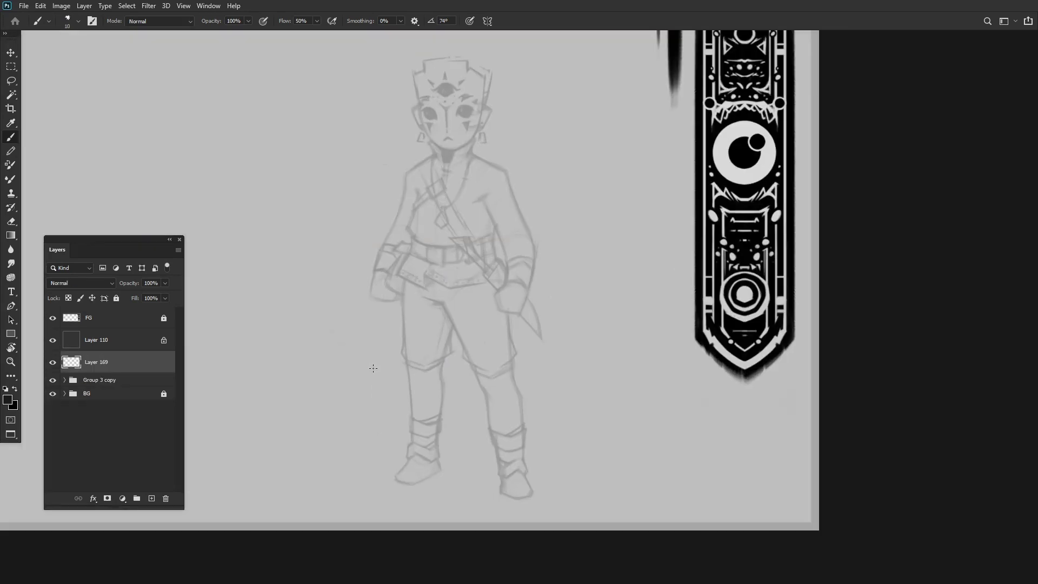
Try an angular plated shoulder guard on the cloakless character's shoulder on Layer 169, discarding it after checking the whole figure.
scroll(568, 296, up, 6)
drag(364, 211, 355, 285)
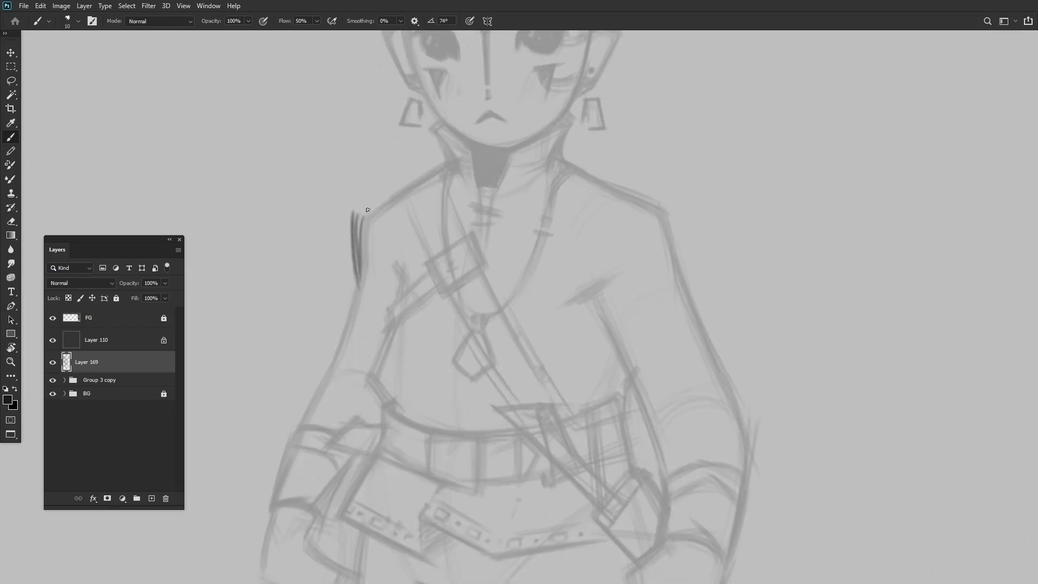
key(ctrl+0)
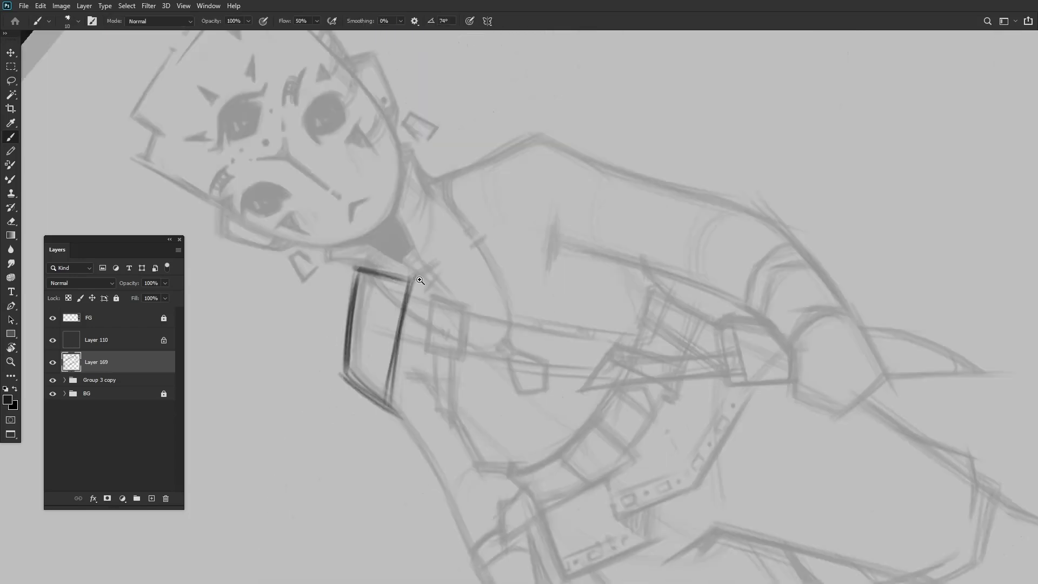
drag(505, 231, 448, 261)
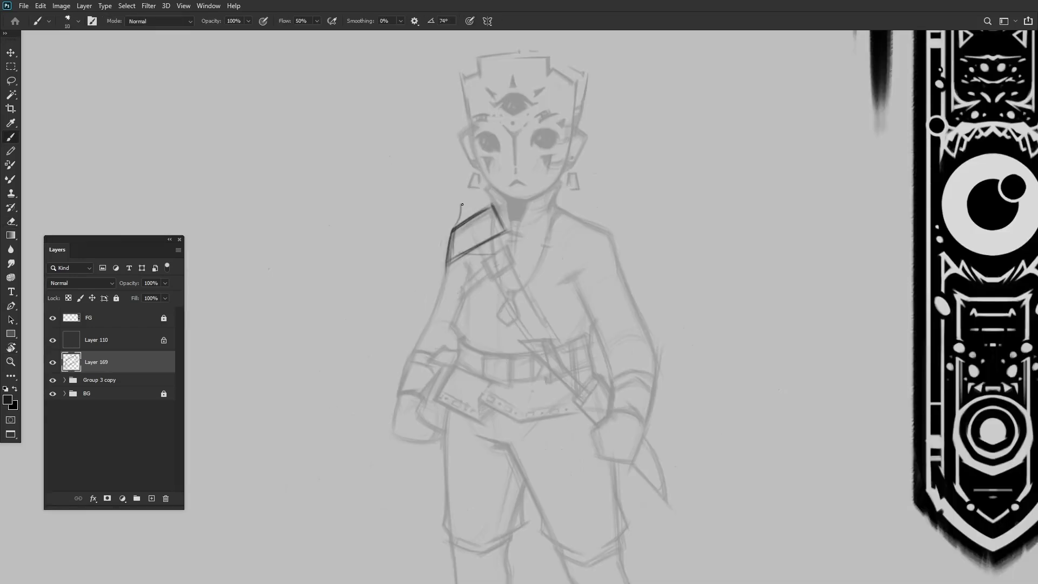
key(ctrl+minus)
key(Delete)
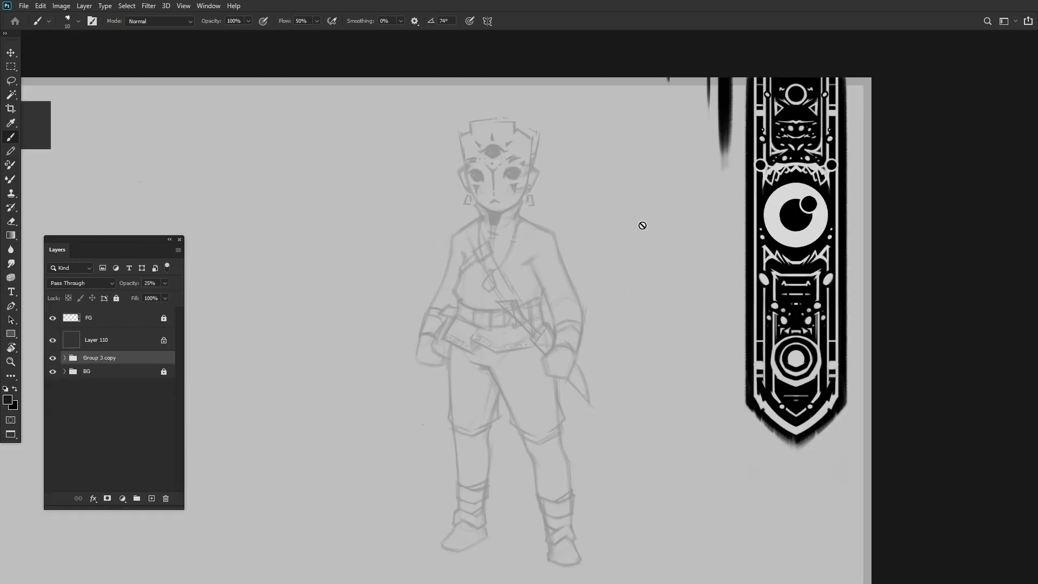
Try a long straight weapon with a barbed tip extending outward from the character's lowered hand, and undo it.
key(ctrl+z)
key(r)
drag(642, 226, 459, 290)
drag(564, 286, 439, 344)
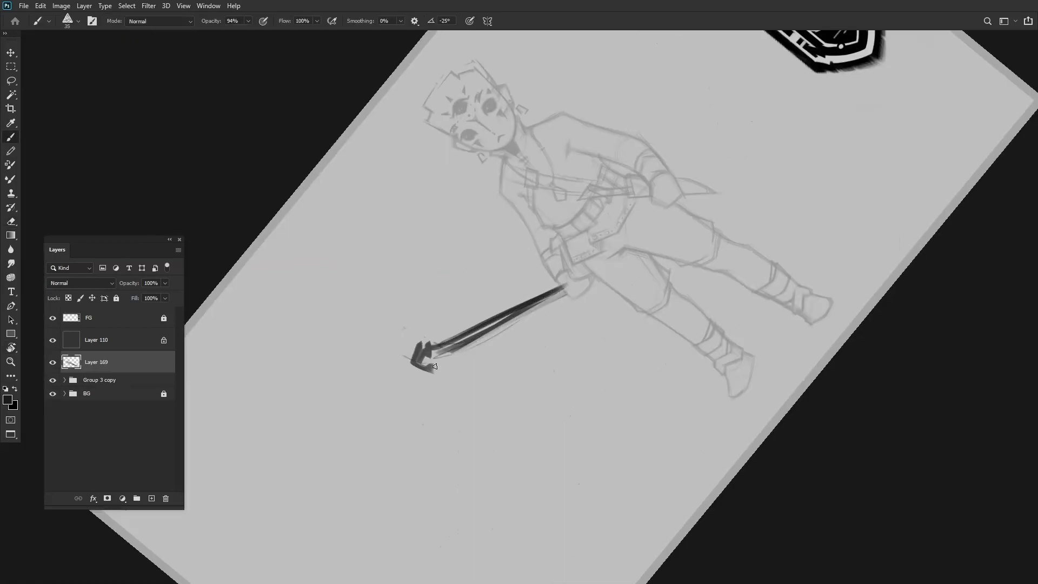
key(ctrl+0)
key(ctrl+z)
Try an upright, roughly character-height staff passing through the same hand, including a rough head at its upper end.
drag(506, 244, 506, 430)
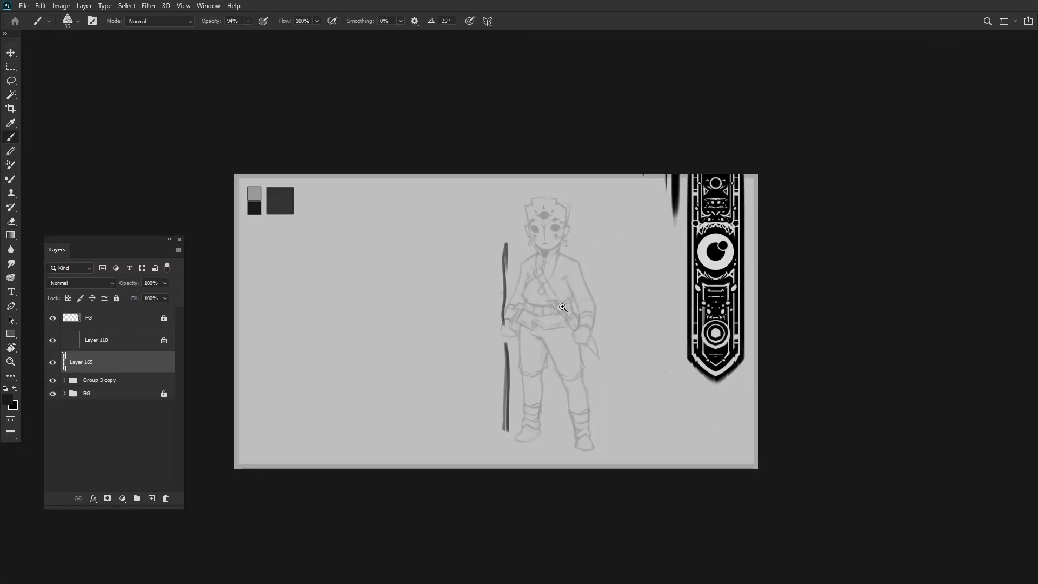
drag(563, 307, 714, 297)
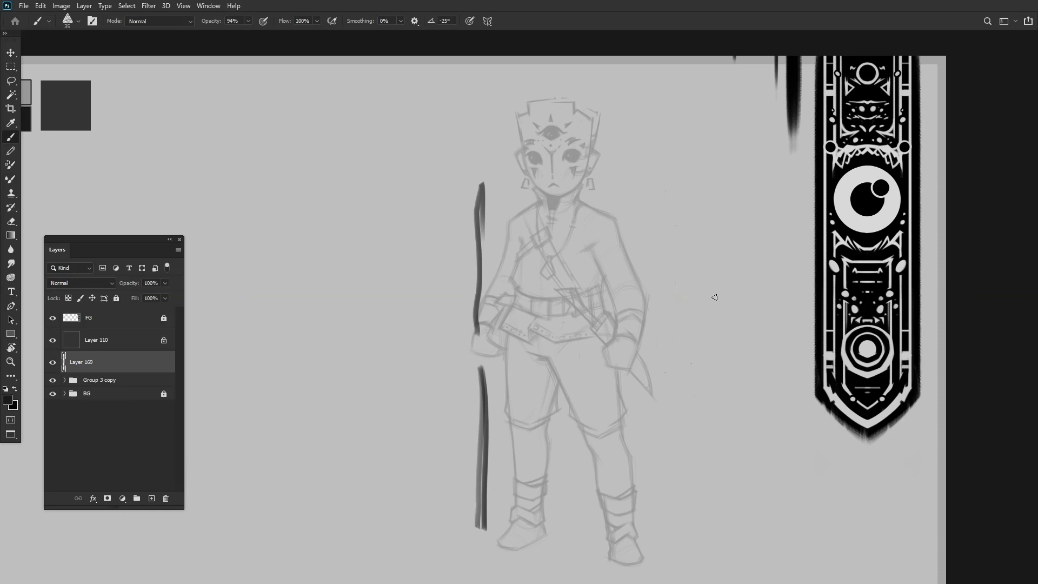
alt+click(479, 167)
mouse_move(470, 191)
mouse_down()
mouse_move(479, 133)
mouse_move(469, 157)
mouse_up()
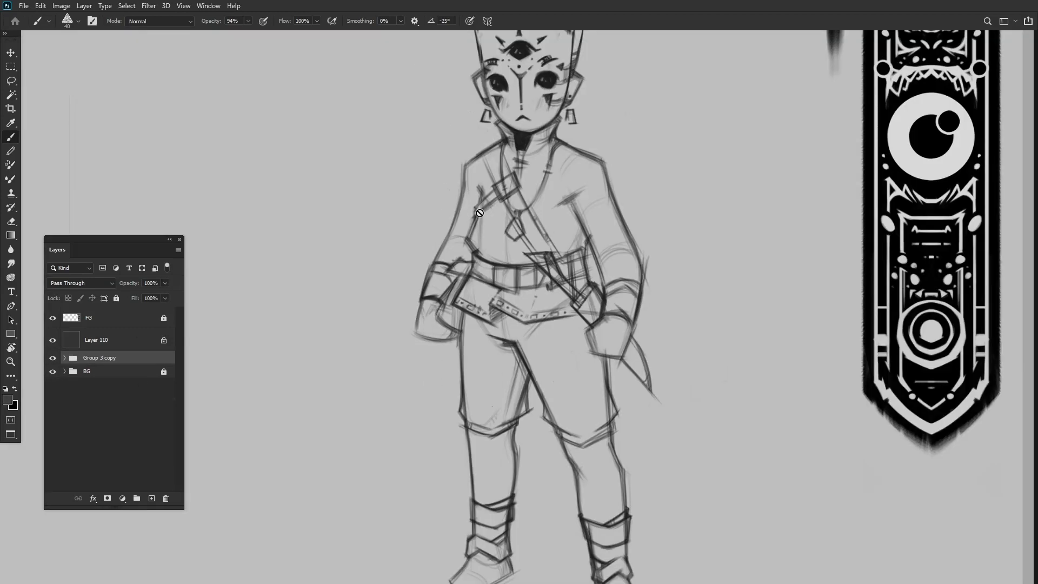
Block in a dark grey asymmetrical cape on Layer 169, draping from the collar diagonally across the chest and over one arm.
mouse_move(576, 165)
mouse_down()
mouse_move(454, 254)
mouse_move(530, 160)
mouse_up()
scroll(453, 239, down, 1)
alt+click(475, 220)
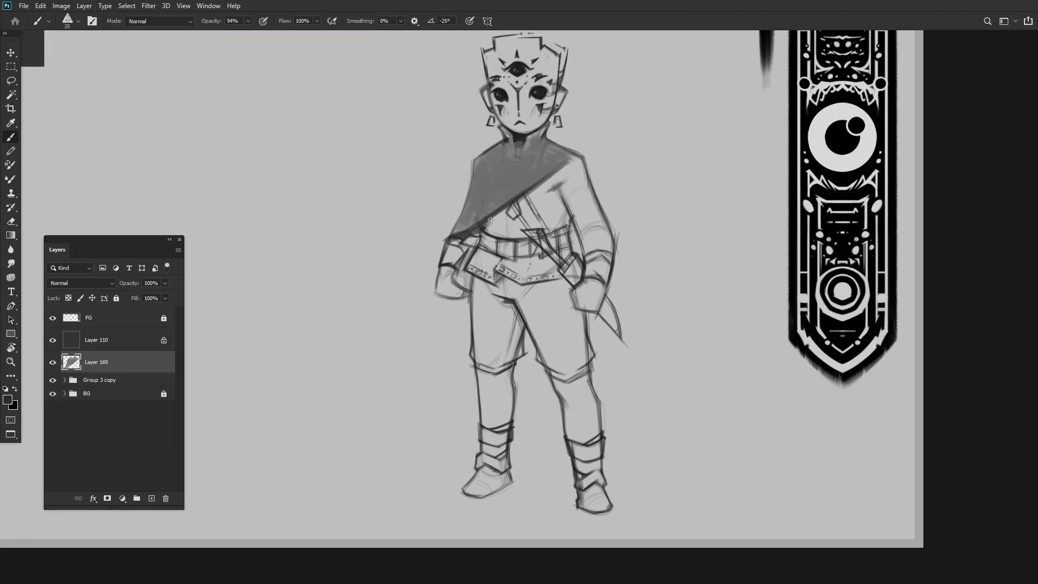
Enlarge the brush and paint the cape's lower folds hanging behind the hand and between the legs down to the shins.
drag(444, 243, 438, 427)
key(bracketright)
key(bracketright)
key(bracketright)
key(bracketright)
drag(441, 265, 432, 400)
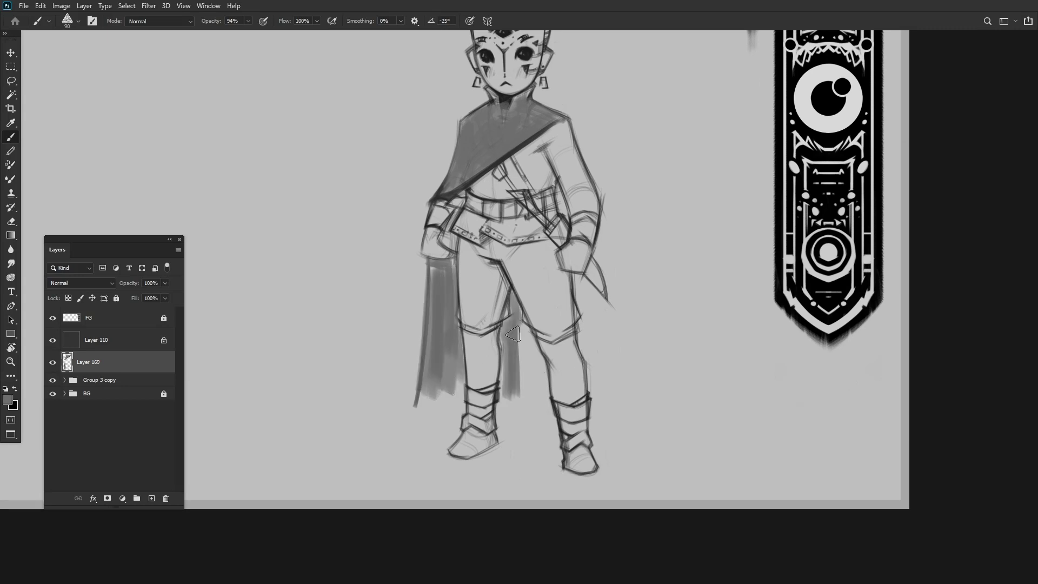
drag(512, 334, 533, 400)
scroll(512, 334, down, 3)
scroll(382, 243, up, 4)
Pick darker and lighter greys and define the cape's diagonal hem and small edge marks with a smaller brush.
alt+click(382, 243)
alt+click(440, 243)
key(bracketleft)
key(bracketleft)
key(bracketleft)
key(bracketleft)
key(bracketleft)
key(bracketleft)
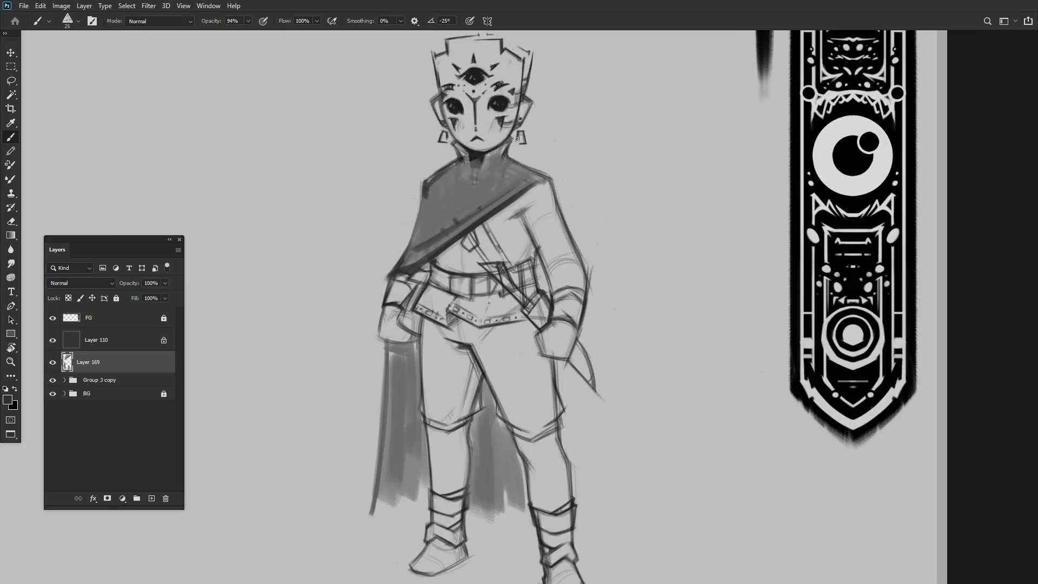
scroll(505, 145, up, 2)
key(bracketleft)
scroll(556, 195, down, 3)
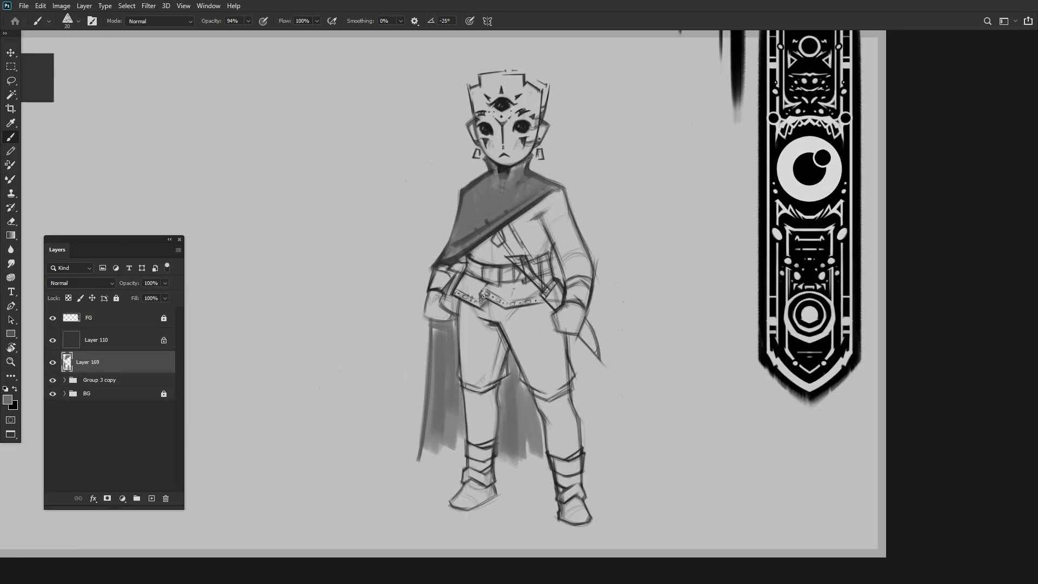
Hide the cape on Layer 169 and try a shaded shoulder pad with a dark outer edge on a new layer.
key(ctrl+shift+alt+n)
click(52, 384)
scroll(482, 220, up, 3)
alt+click(482, 221)
drag(492, 206, 449, 227)
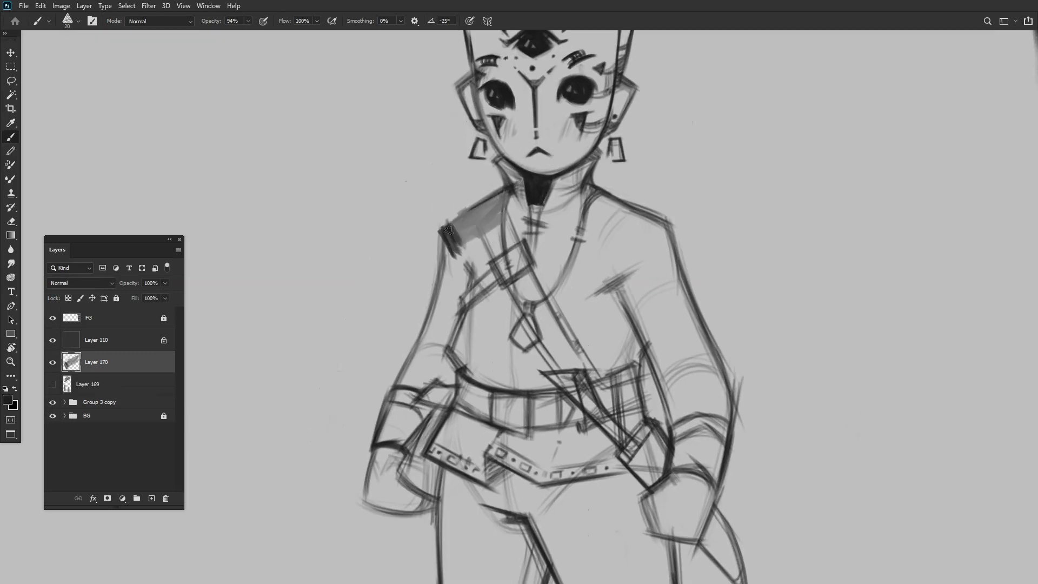
scroll(475, 202, down, 4)
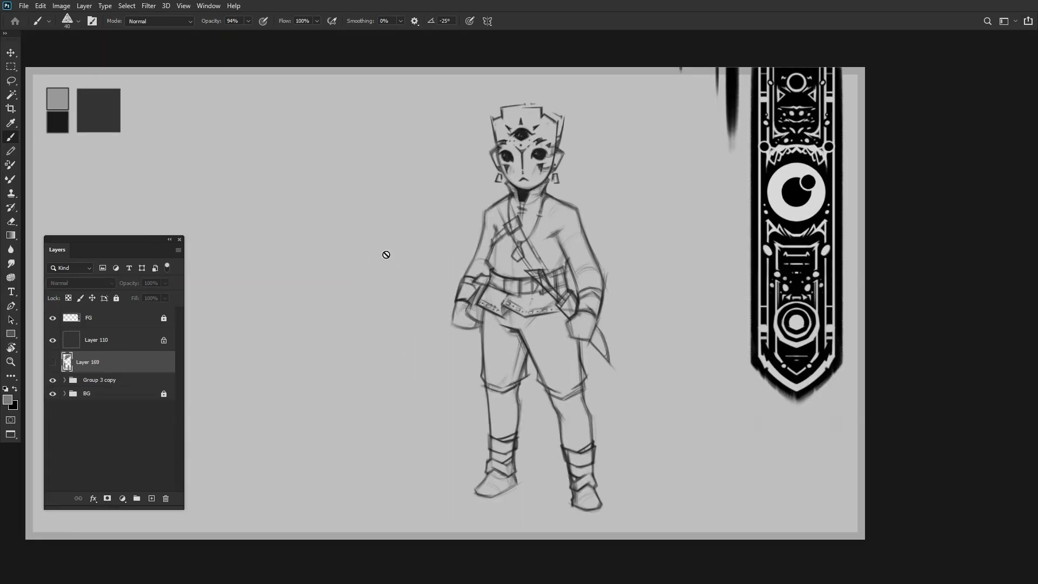
Block in a grey quiver shape behind the shoulder beside the head on new Layer 170 and rotate it about 9°.
scroll(386, 254, up, 2)
key(ctrl+shift+alt+n)
mouse_move(594, 100)
mouse_down()
mouse_move(562, 173)
mouse_move(572, 185)
mouse_up()
scroll(573, 183, down, 1)
key(ctrl+t)
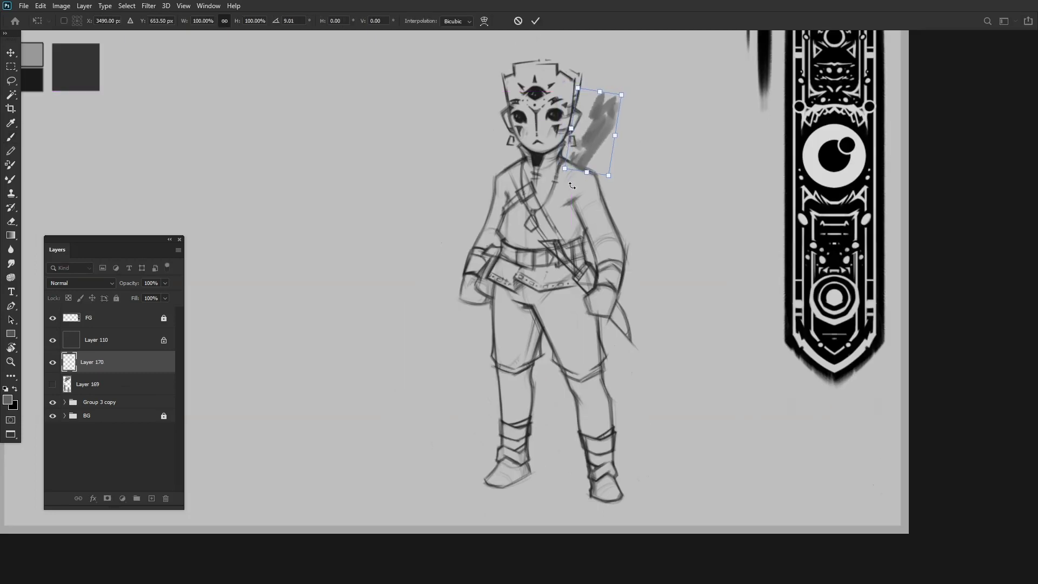
key(Return)
Add the quiver's lower end beside the hip and darken both ends with slanted strokes suggesting a bundle of arrows.
drag(487, 310, 449, 370)
scroll(572, 185, down, 4)
scroll(567, 217, up, 5)
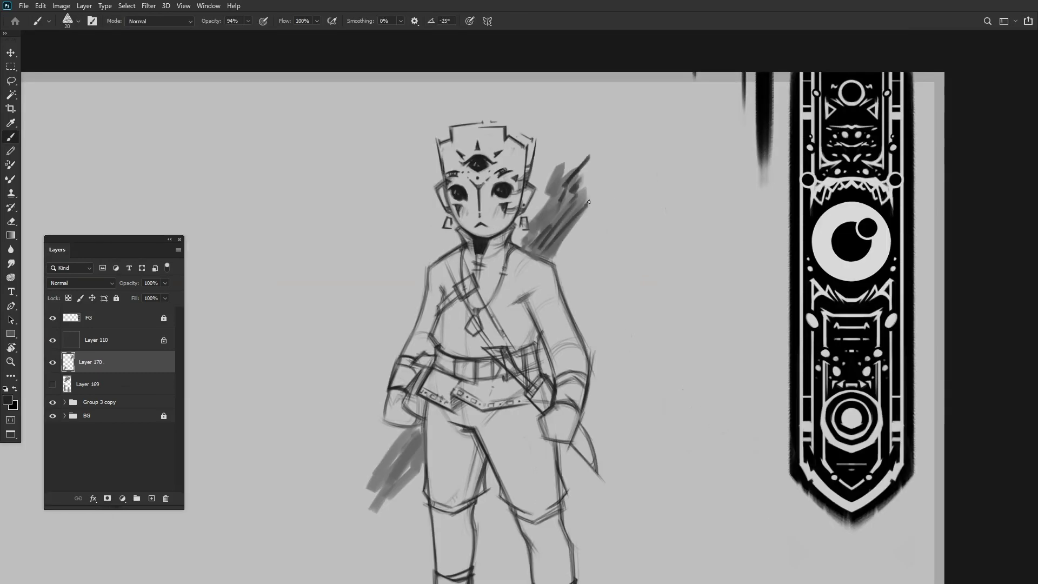
drag(609, 179, 595, 195)
scroll(436, 379, down, 3)
scroll(610, 166, down, 2)
alt+click(595, 165)
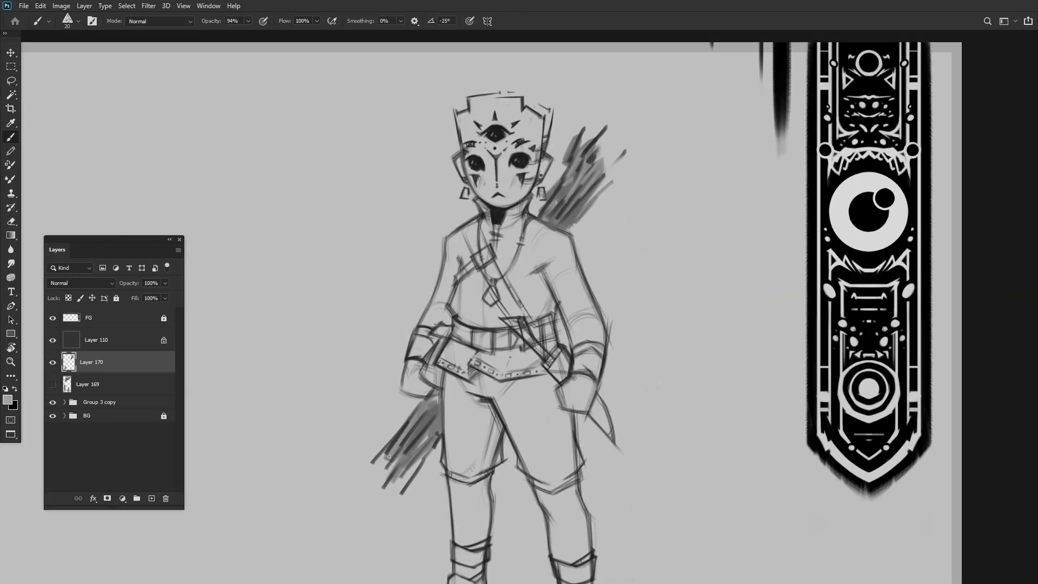
scroll(486, 297, down, 2)
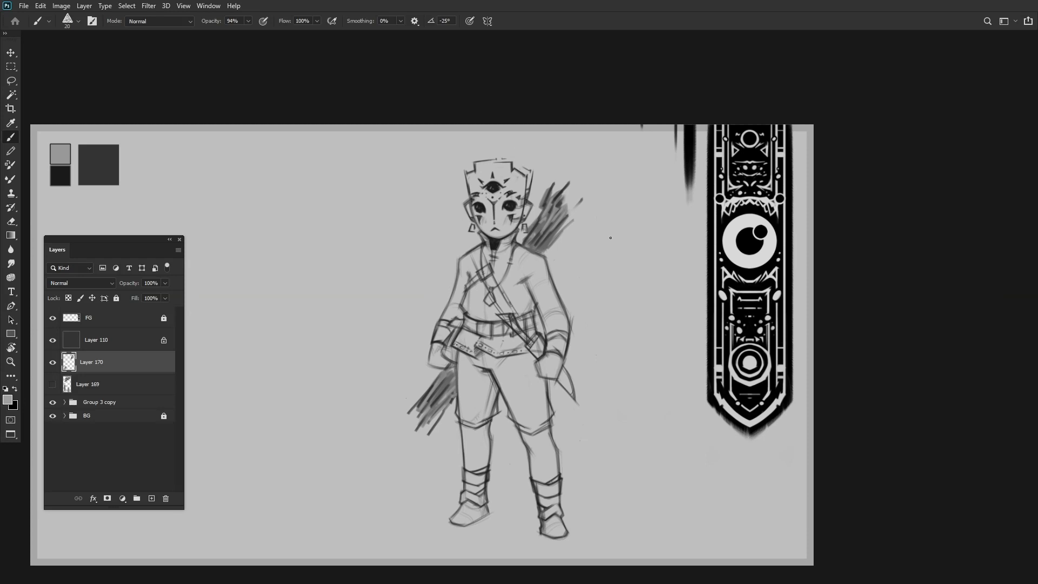
Hide the quiver on Layer 170 and sketch a large curved bow slung diagonally behind the back on Layer 171.
scroll(507, 195, up, 1)
alt+click(506, 195)
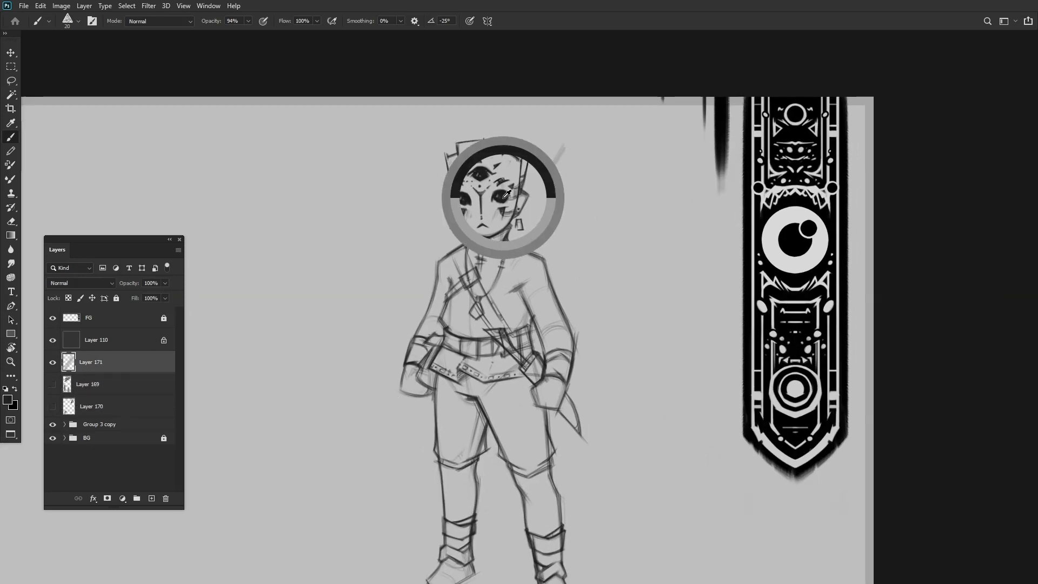
drag(545, 271, 564, 227)
key(ctrl+z)
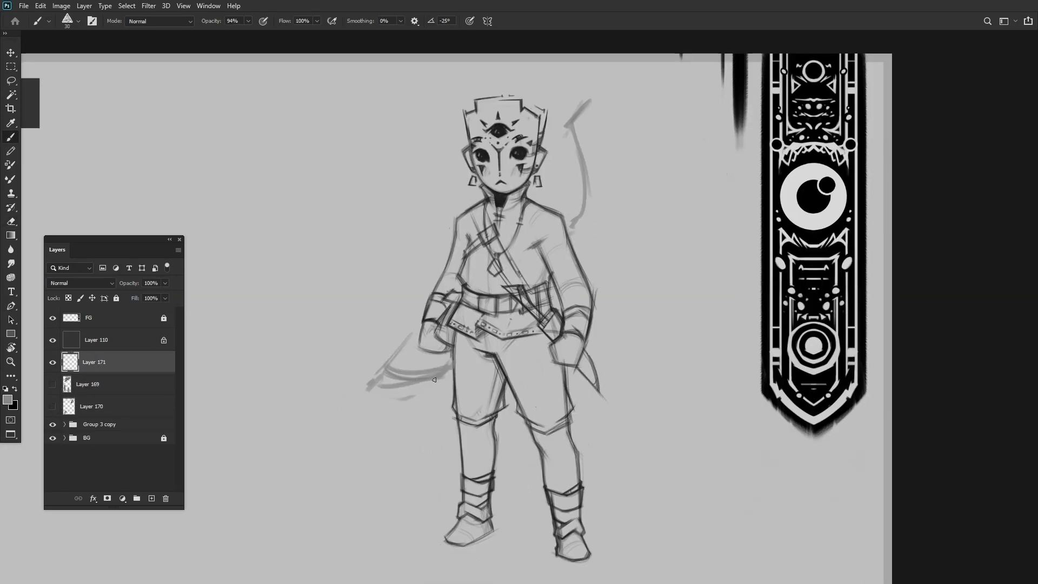
drag(367, 390, 446, 364)
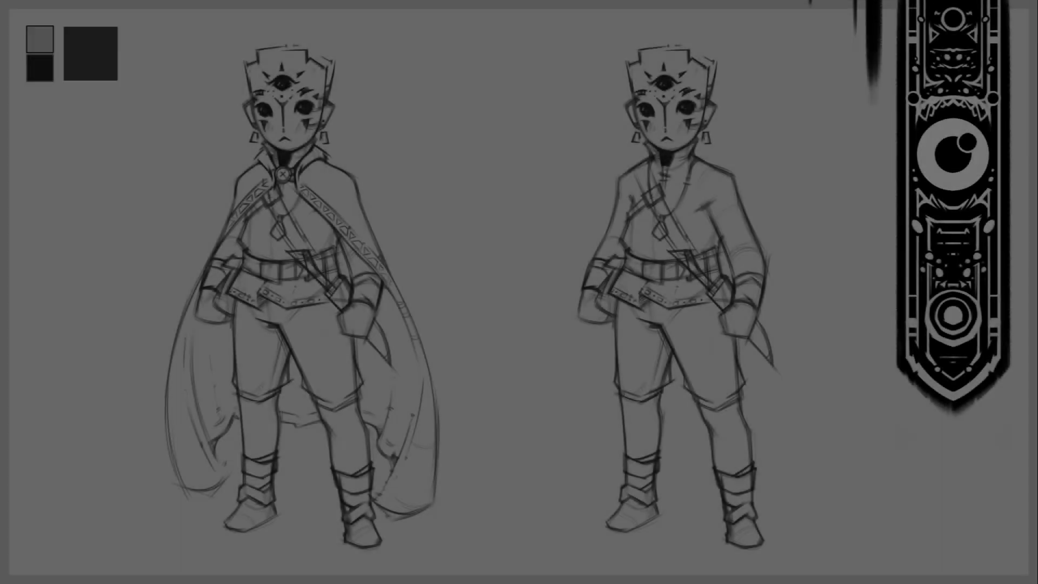